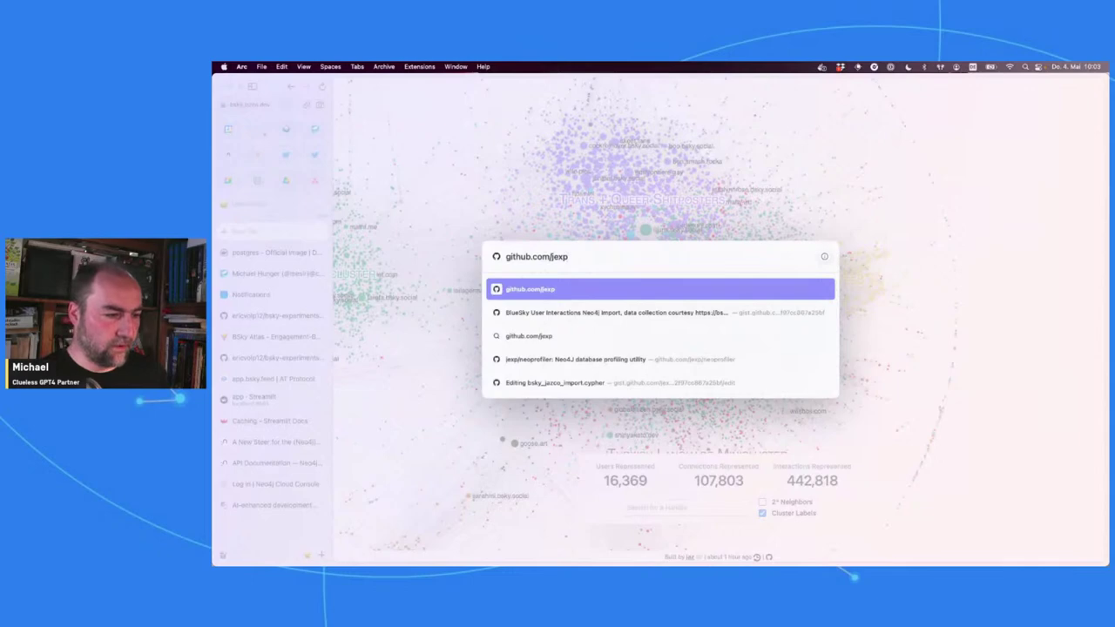
# Step: Look into the gpt-chrome-extension folder of the chagpt-coding repository on GitHub and return to the repository's main page
pyautogui.press('Return')
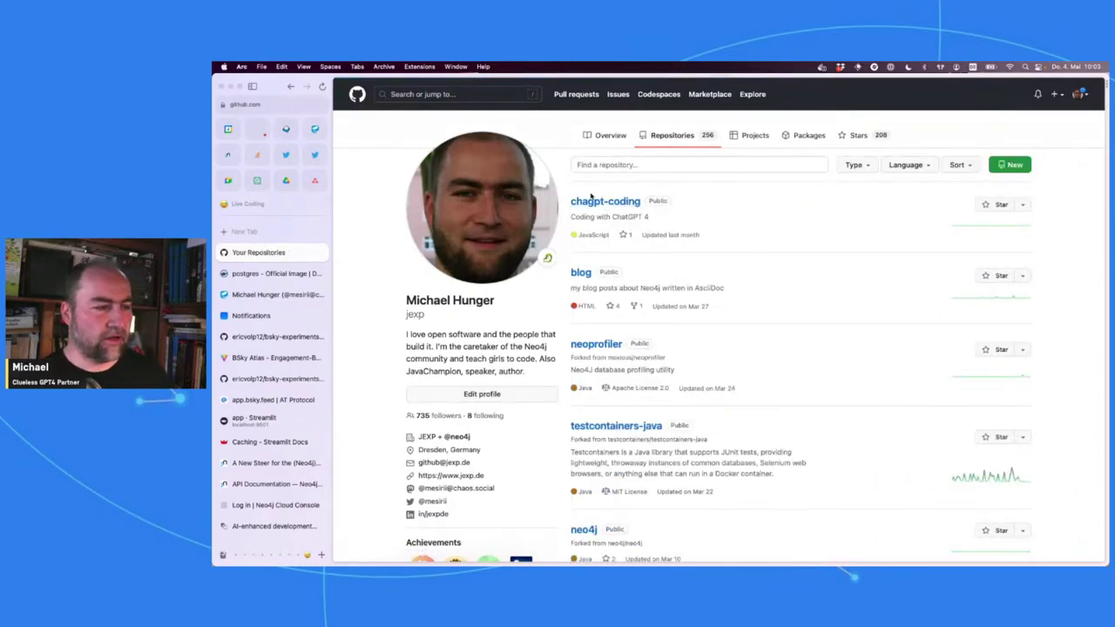
pyautogui.click(608, 201)
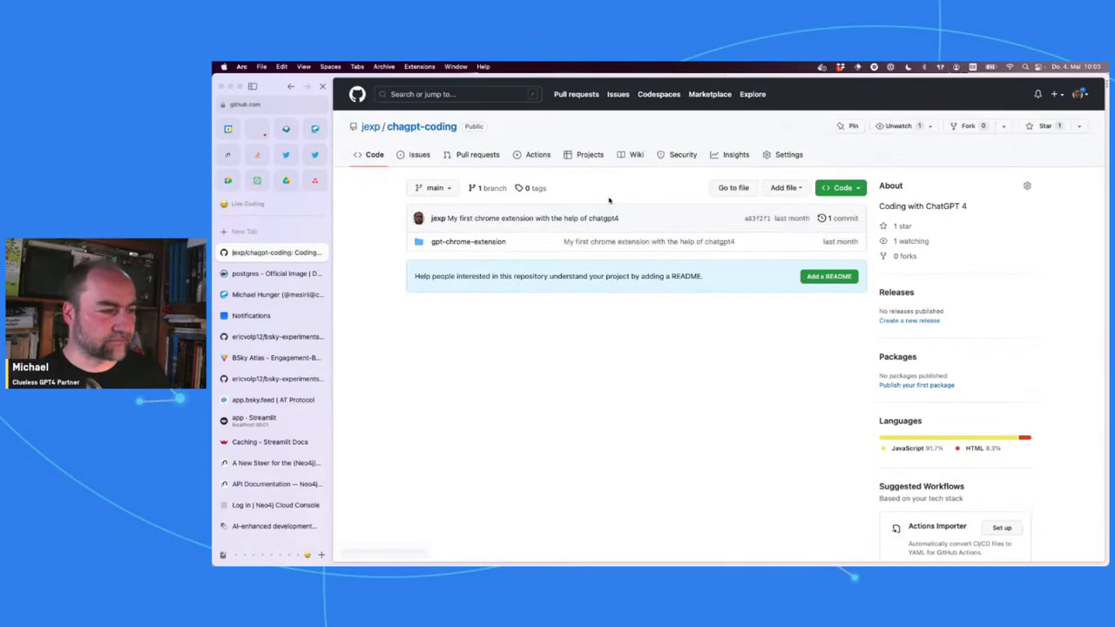
pyautogui.click(471, 241)
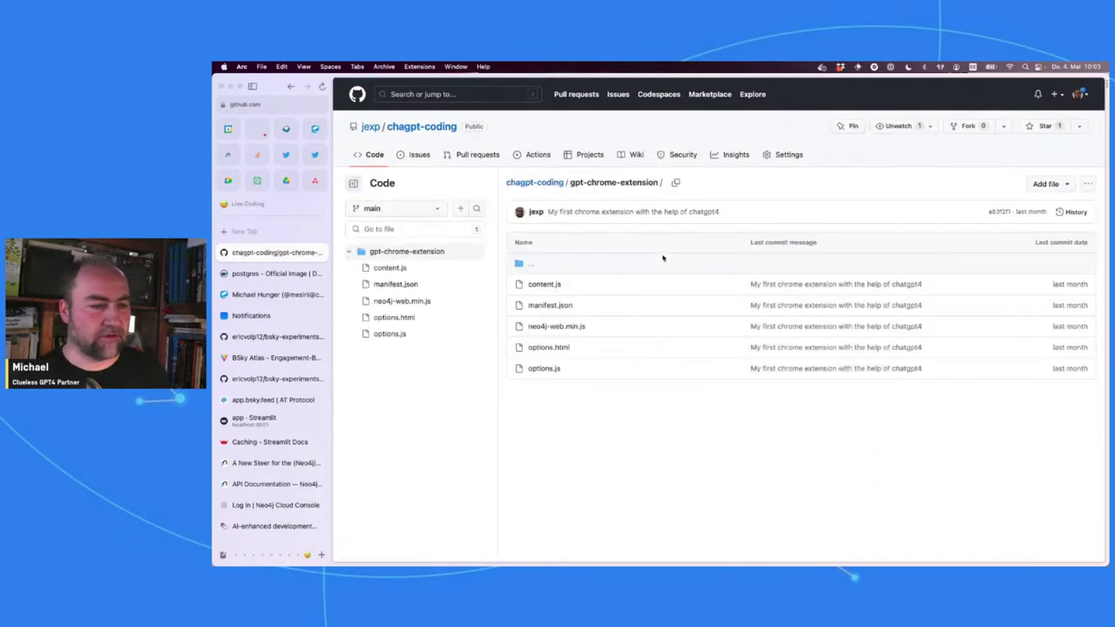
pyautogui.press('super+bracketleft')
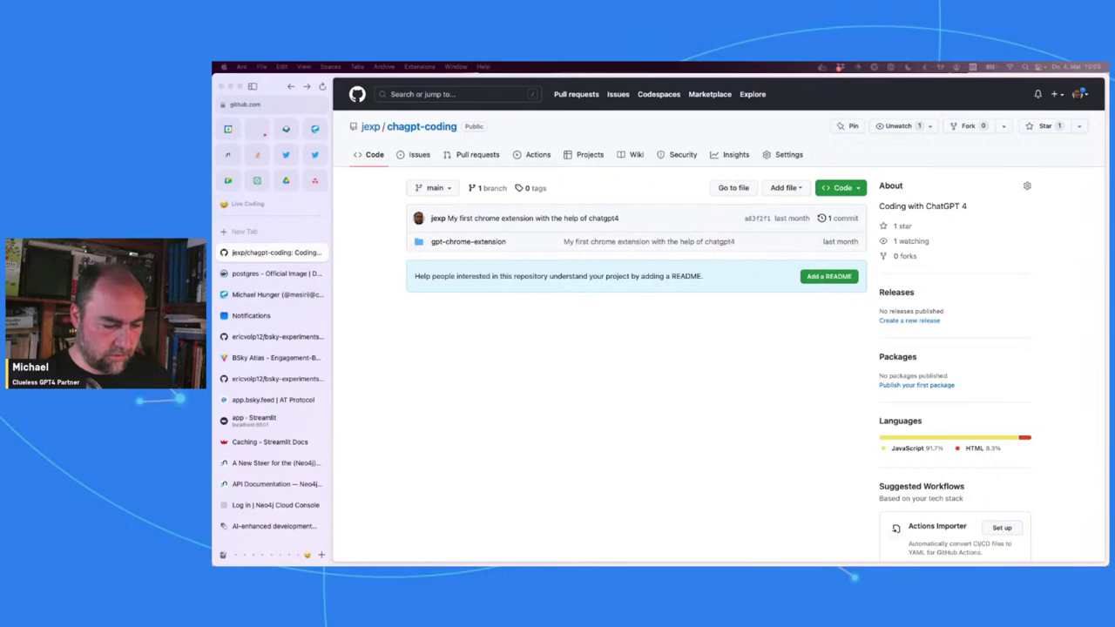
# Step: Switch to Terminal, maximize its window and start a new shell session in it
pyautogui.moveTo(663, 559); pyautogui.dragTo(664, 172)
pyautogui.doubleClick(664, 171)
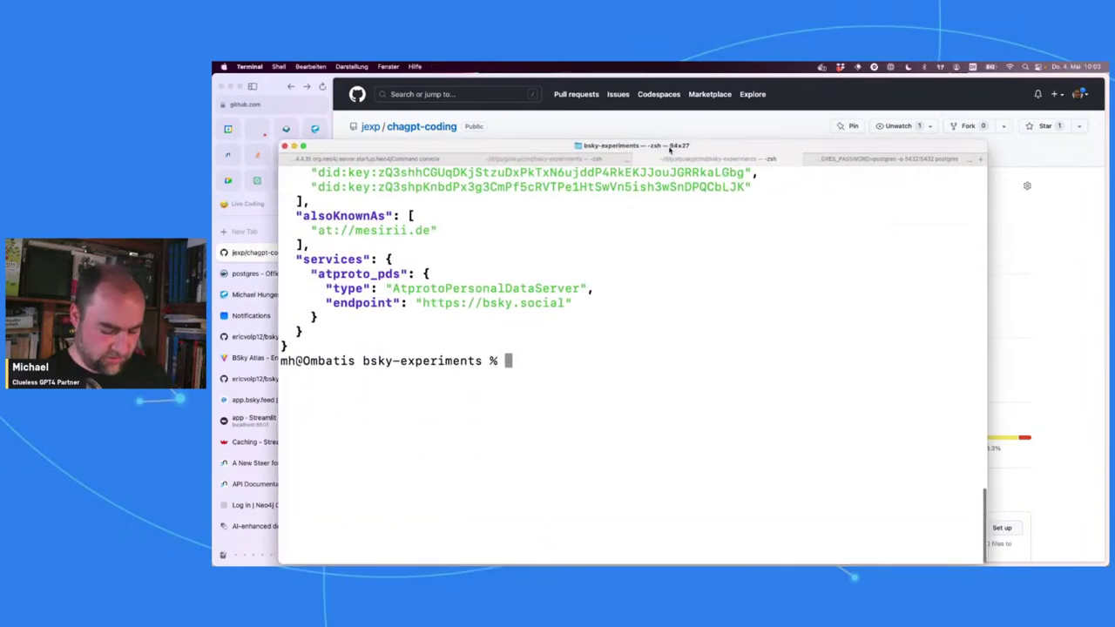
pyautogui.press('super+t')
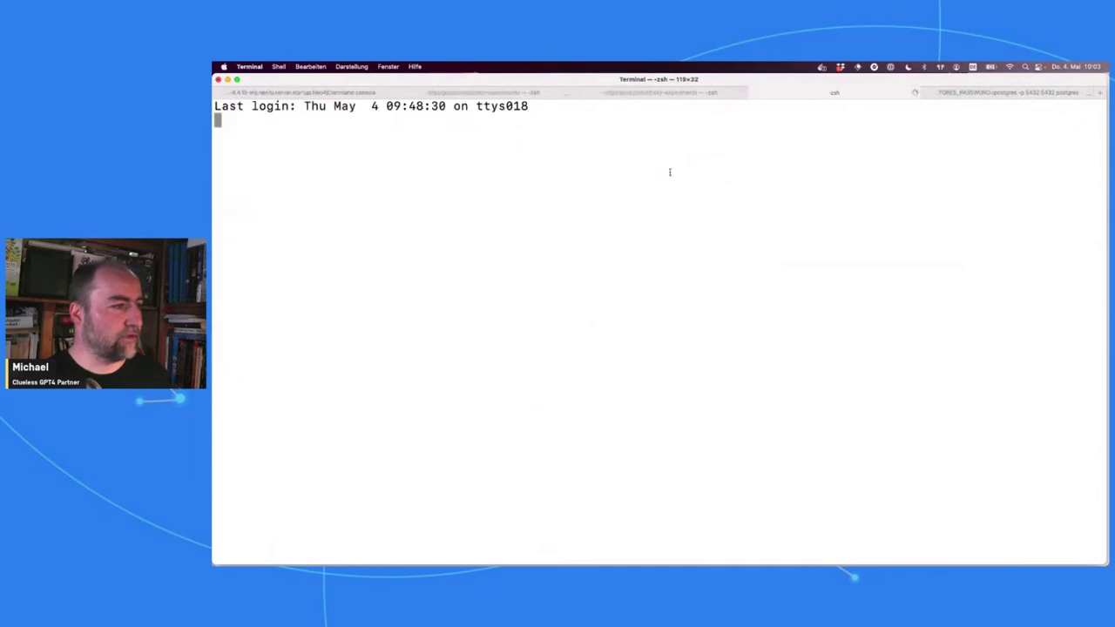
# Step: Go up four directory levels from bsky-experiments to the d folder using cd .
pyautogui.write('cd ..')
pyautogui.press('Return')
pyautogui.write('cd ..')
pyautogui.press('Return')
pyautogui.write('cd ..')
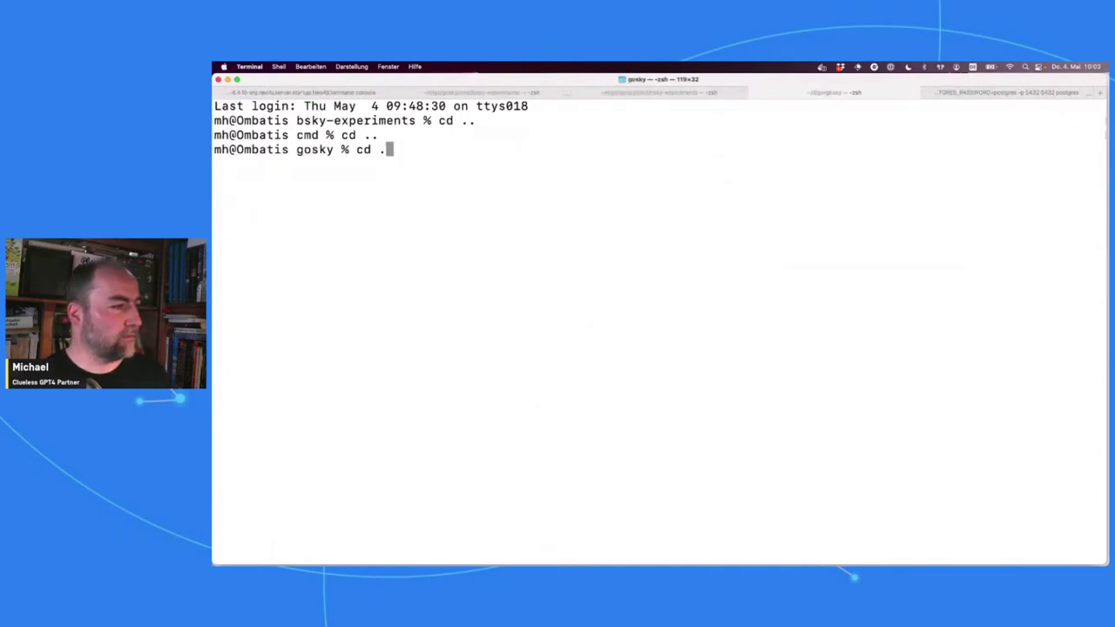
pyautogui.press('Return')
pyautogui.write('cd ..')
pyautogui.press('Return')
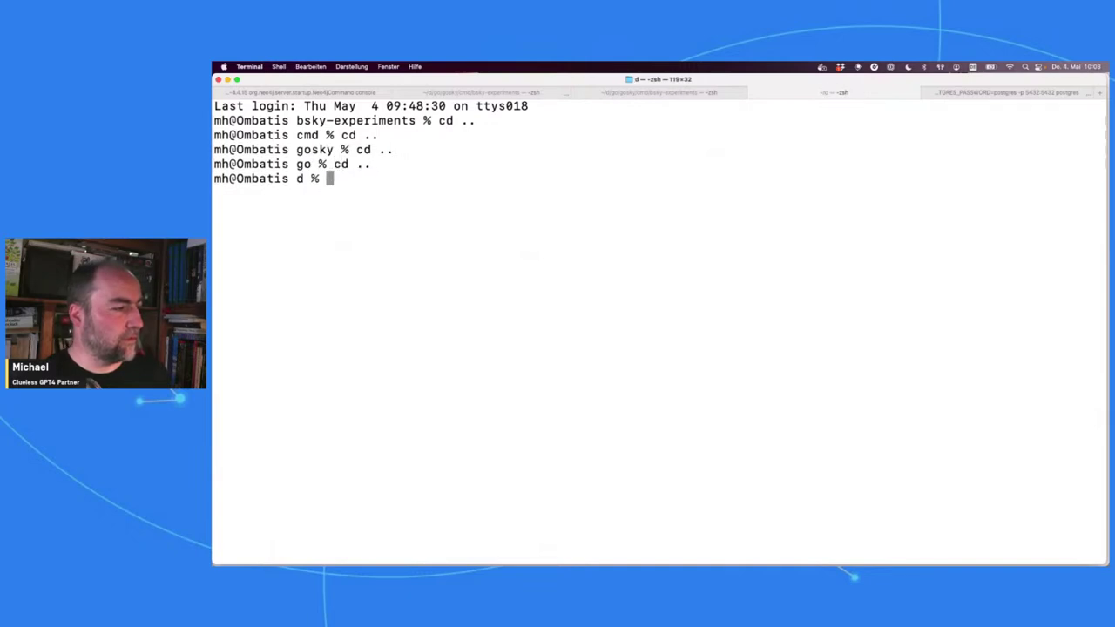
# Step: Change into the chatgpt-coding directory and list its contents with ls
pyautogui.write('cd chatgpt-coding/')
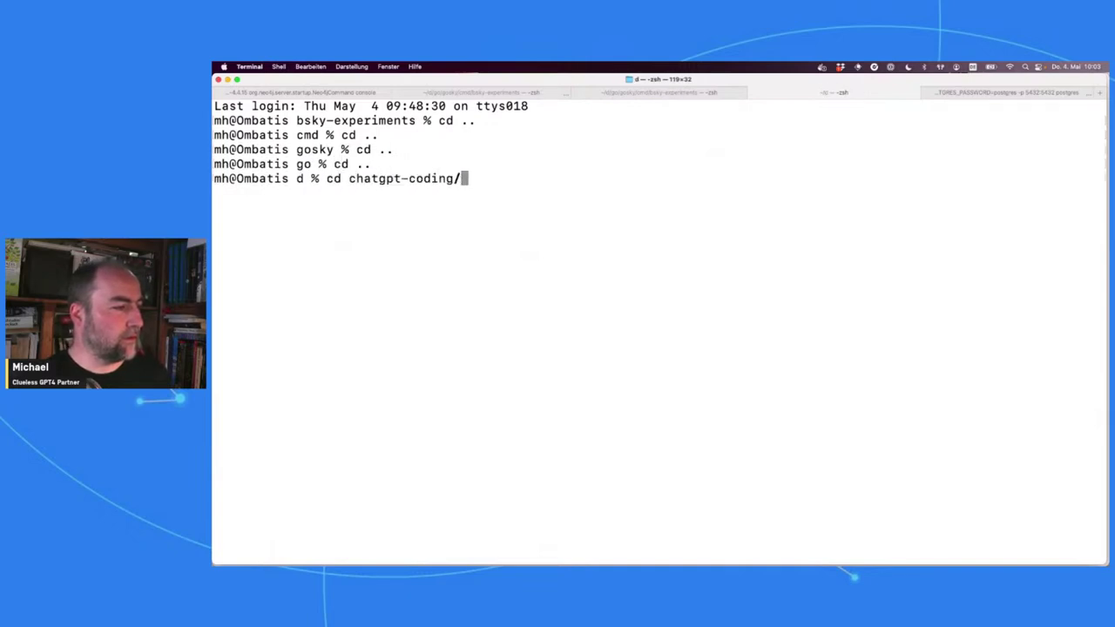
pyautogui.press('Return')
pyautogui.write('ls')
pyautogui.press('Return')
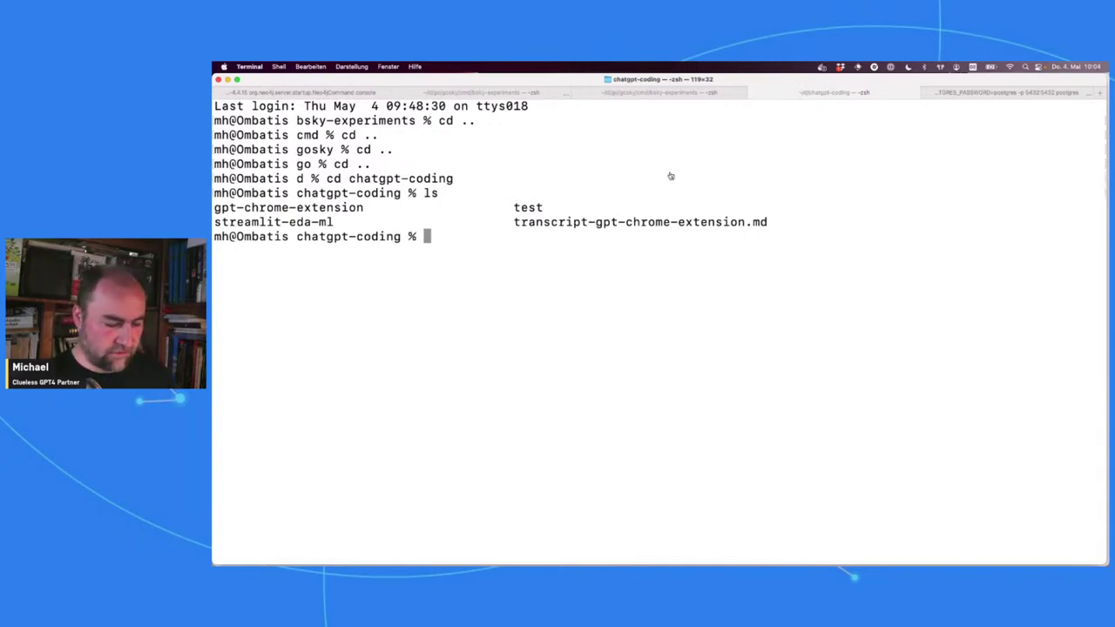
# Step: Switch back to Arc and open the Live videos of the Neo4j YouTube channel at youtube.com/neo4j
pyautogui.press('super+Tab')
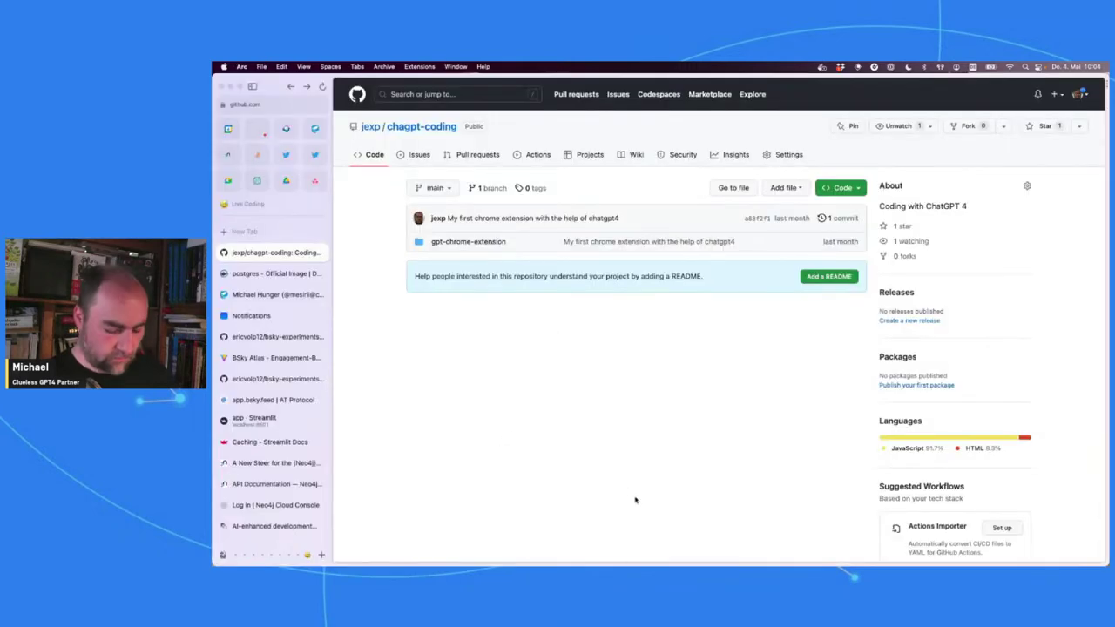
pyautogui.press('super+t')
pyautogui.write('youtube.com/neo4j')
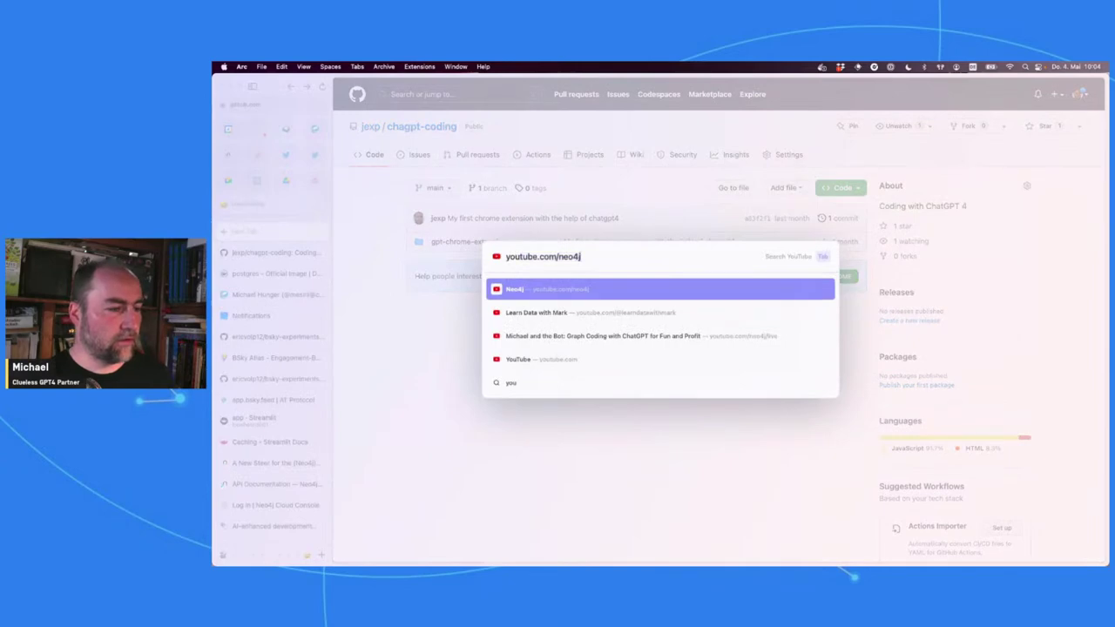
pyautogui.press('Return')
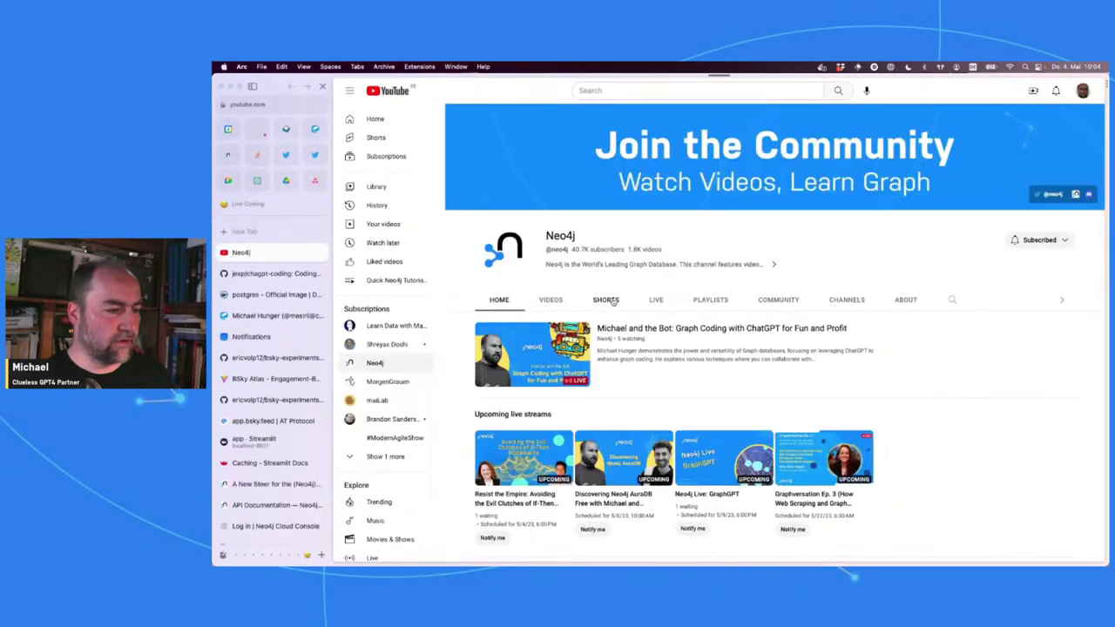
pyautogui.click(659, 301)
pyautogui.scroll(-5, 705, 296)
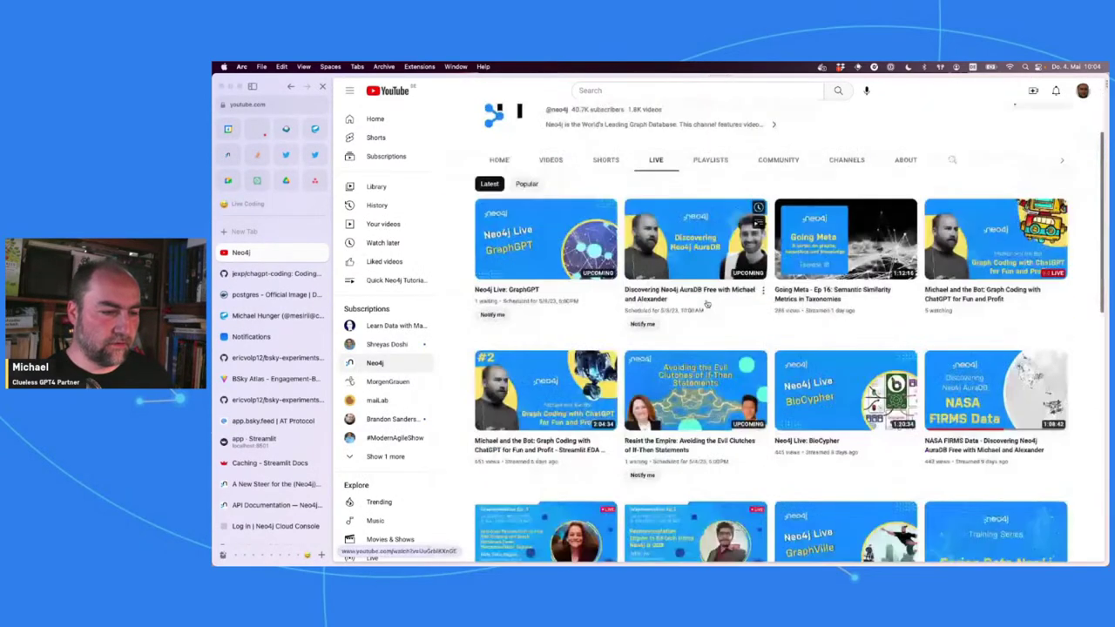
# Step: Find "bot" on the channel page and look over the matching Graph Coding with ChatGPT streams
pyautogui.write('bot')
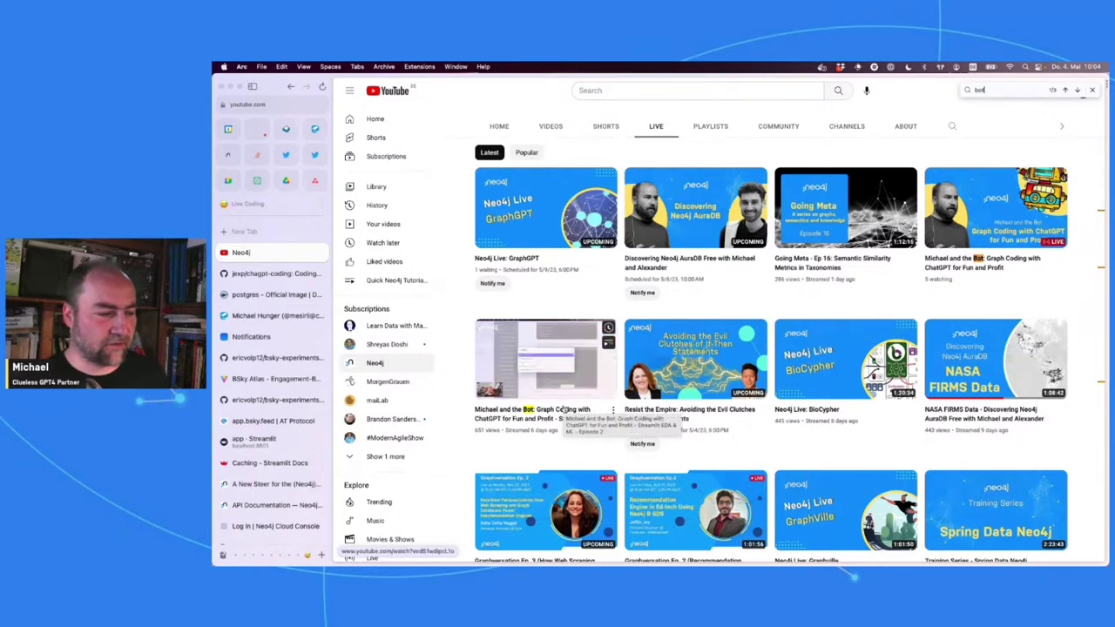
pyautogui.scroll(3, 564, 409)
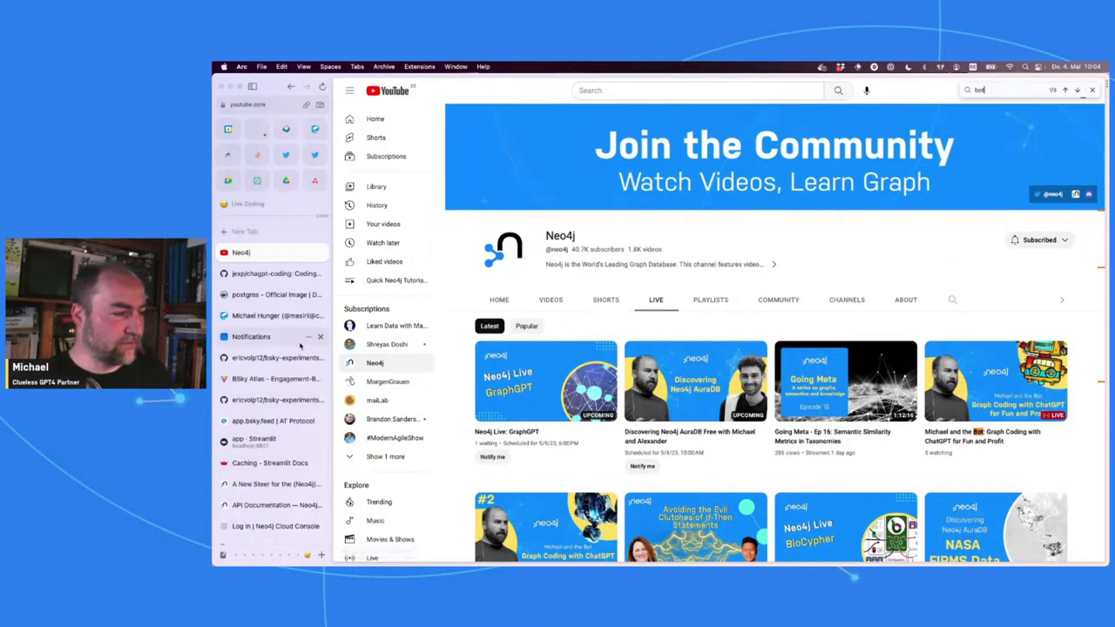
pyautogui.scroll(-3, 291, 357)
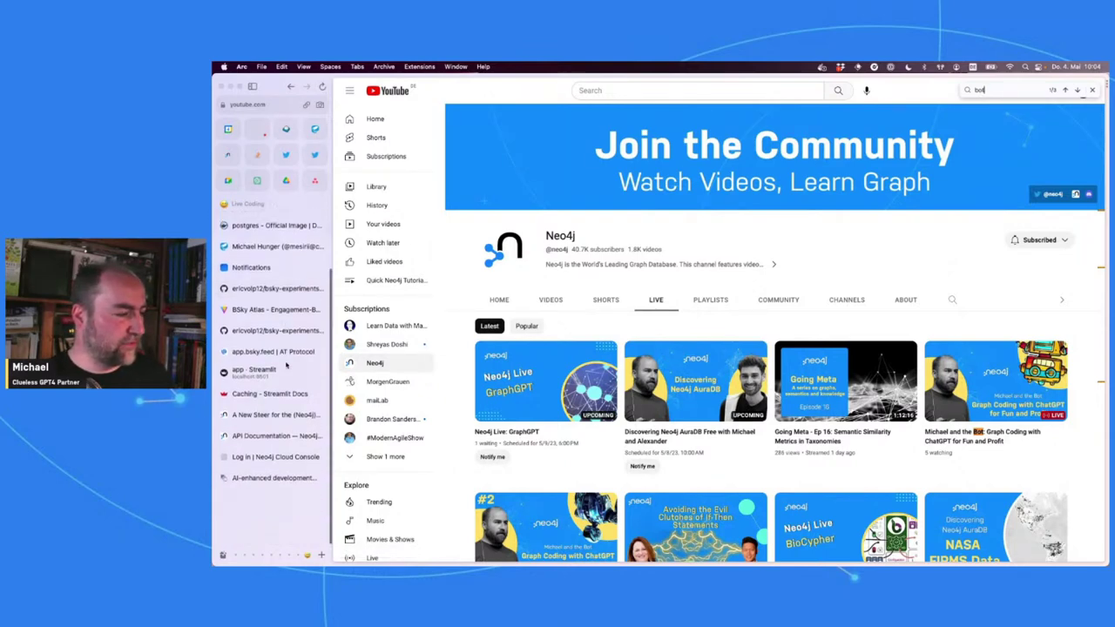
pyautogui.scroll(3, 287, 365)
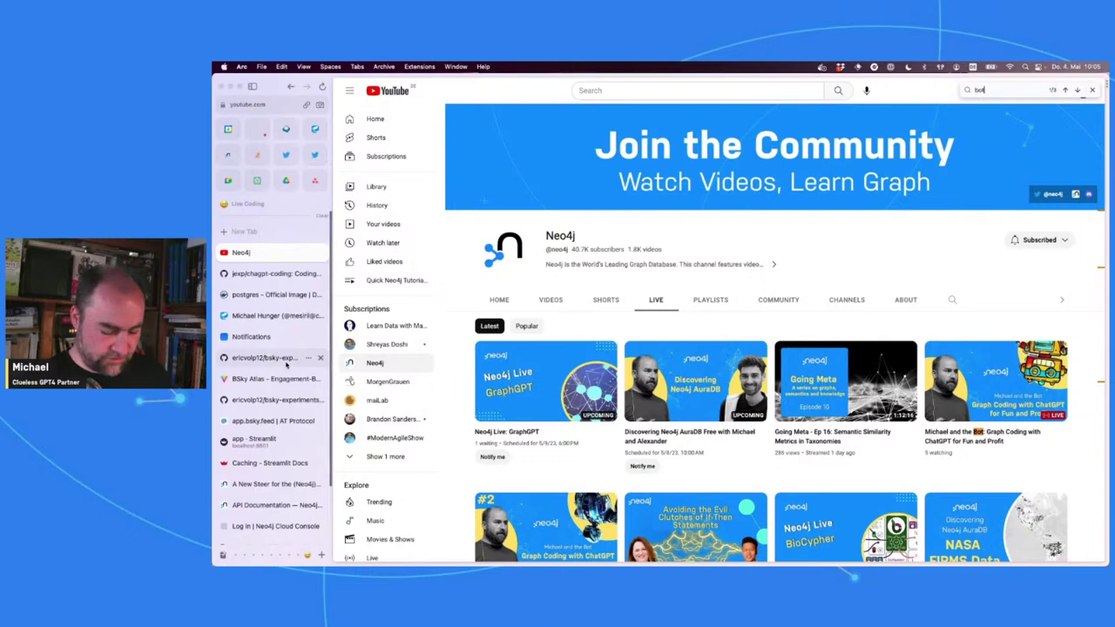
# Step: Open Simon Willison's Weblog on a new page
pyautogui.press('super+t')
pyautogui.write('simonw')
pyautogui.press('Return')
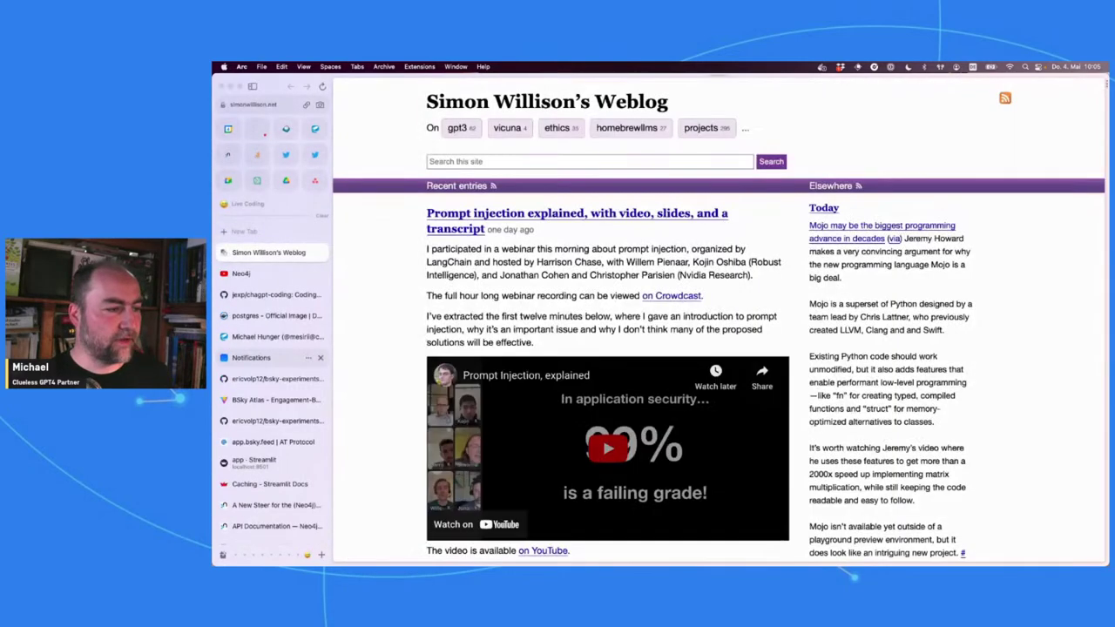
# Step: Open the simonwillison.net article "AI-enhanced development makes me more ambitious with my projects" from the address suggestions
pyautogui.press('super+t')
pyautogui.write('simonwillison.net')
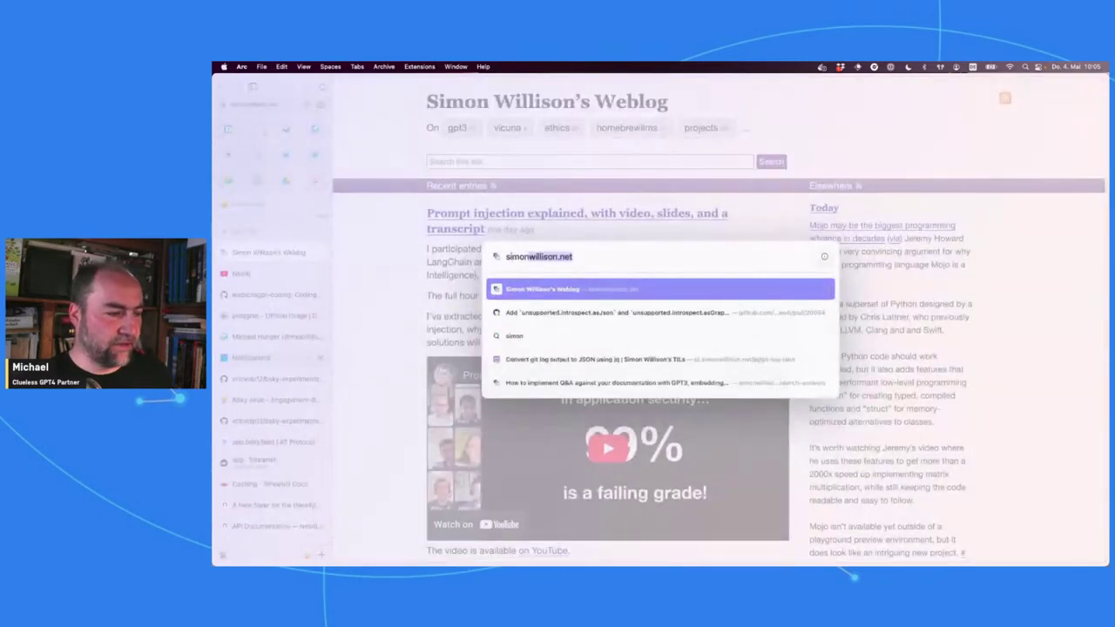
pyautogui.press('Right')
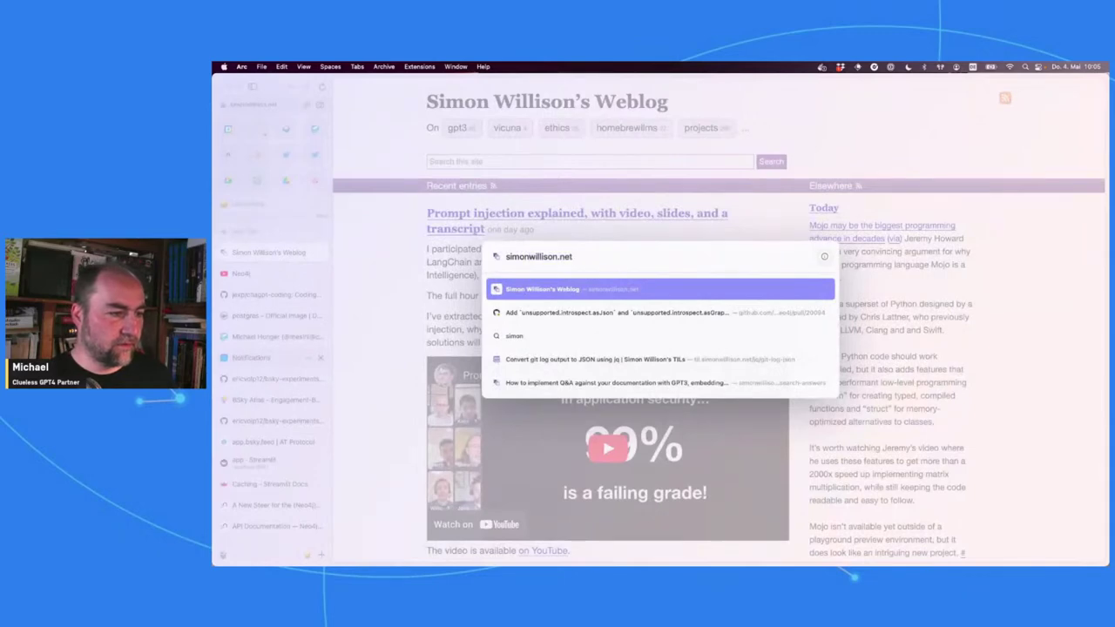
pyautogui.write('/')
pyautogui.press('Down')
pyautogui.press('Down')
pyautogui.press('Down')
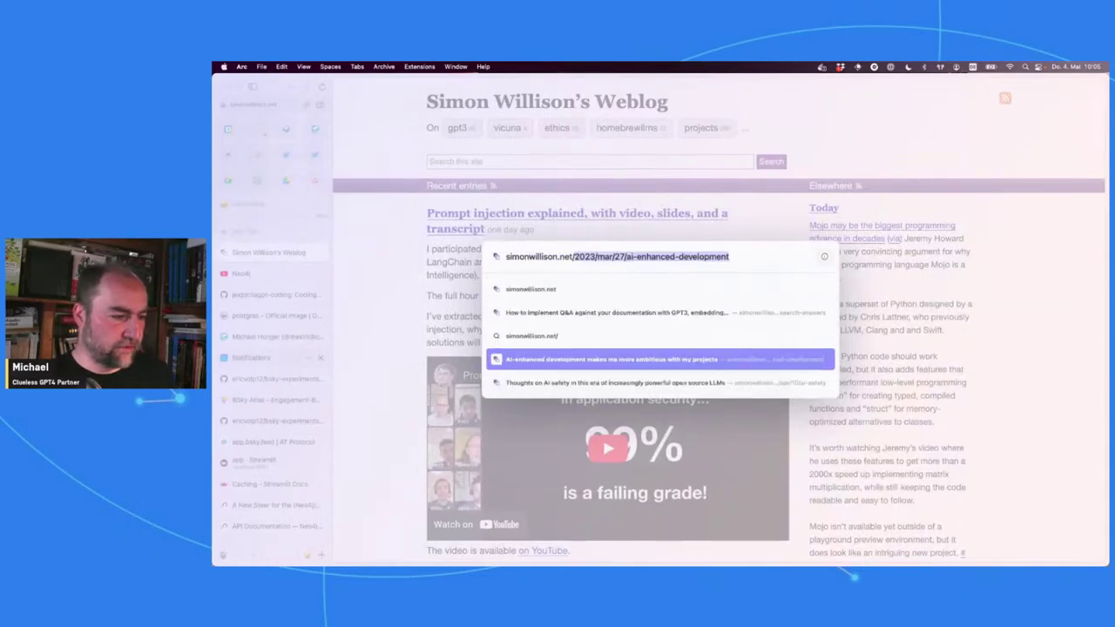
pyautogui.press('Return')
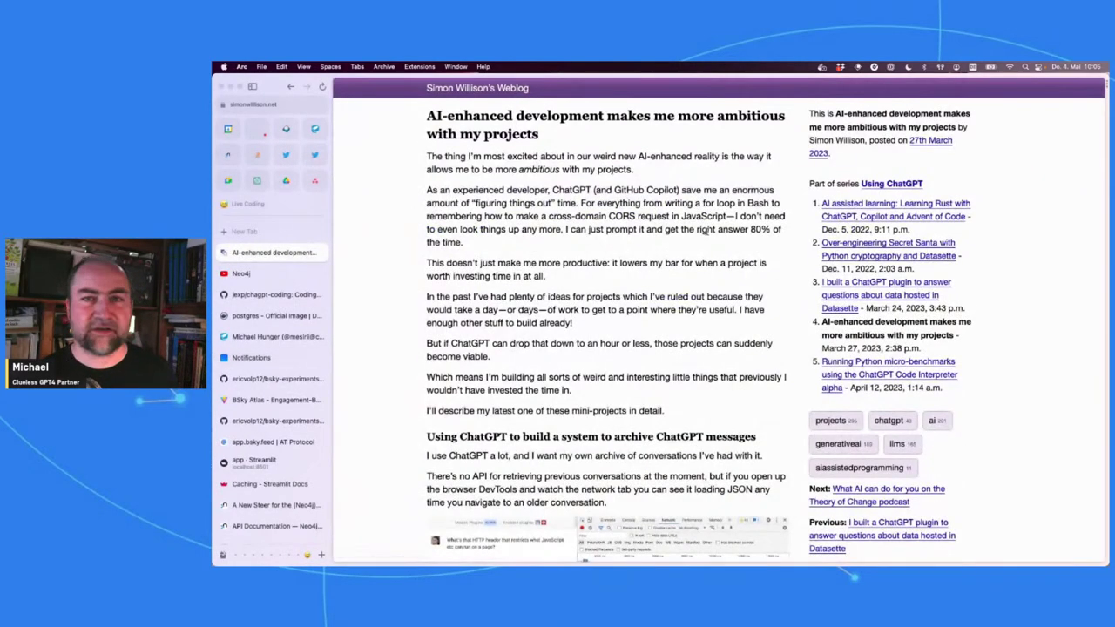
# Step: Enlarge the article to 150% and read through the section on using ChatGPT to archive ChatGPT messages, including its prompts and fetch code
pyautogui.press('super+equal')
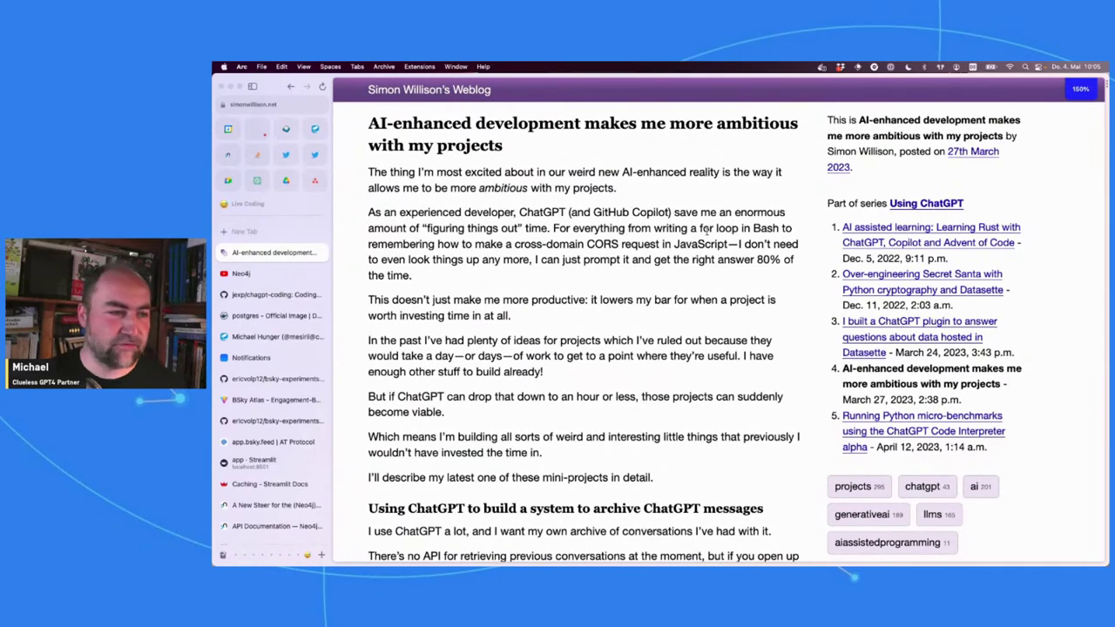
pyautogui.scroll(-3, 705, 228)
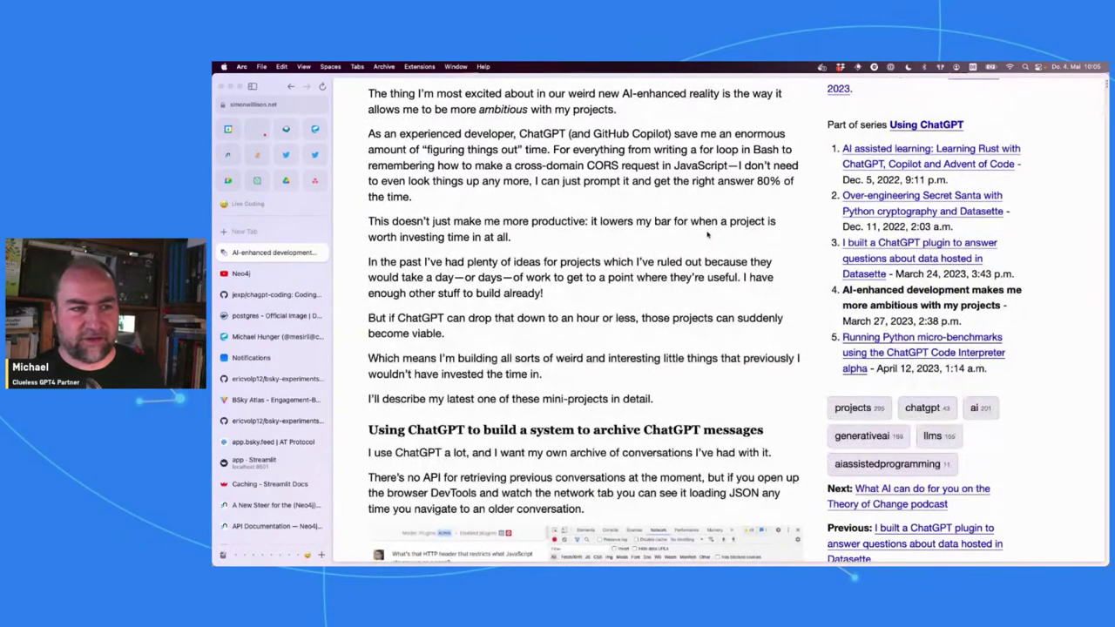
pyautogui.scroll(-1, 707, 233)
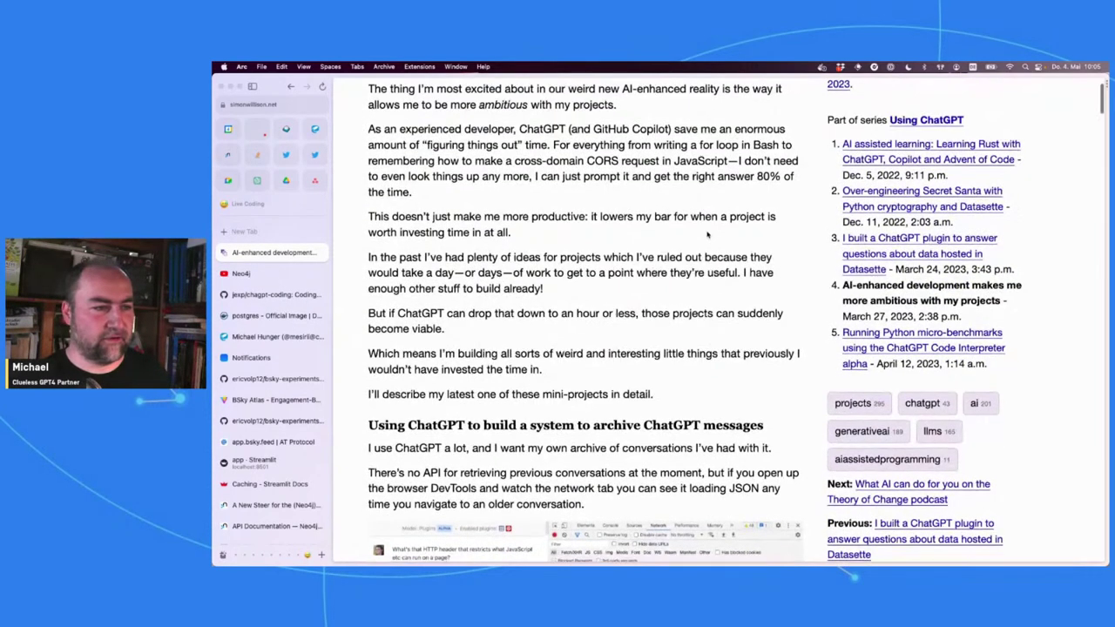
pyautogui.scroll(-1, 707, 233)
pyautogui.scroll(-5, 707, 234)
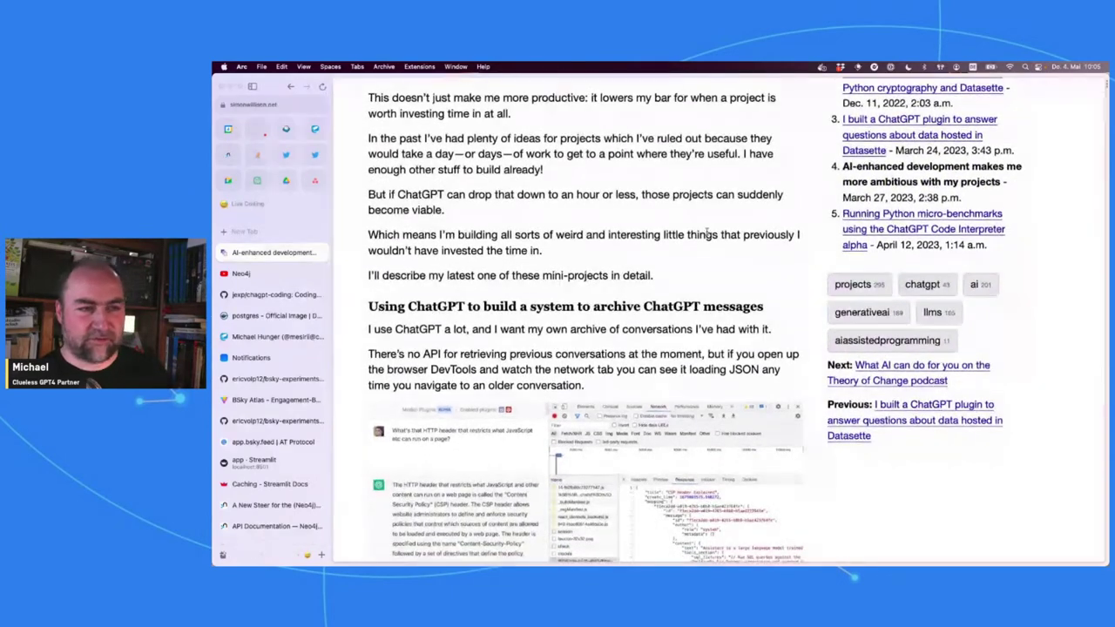
pyautogui.scroll(-3, 707, 234)
pyautogui.scroll(-4, 707, 234)
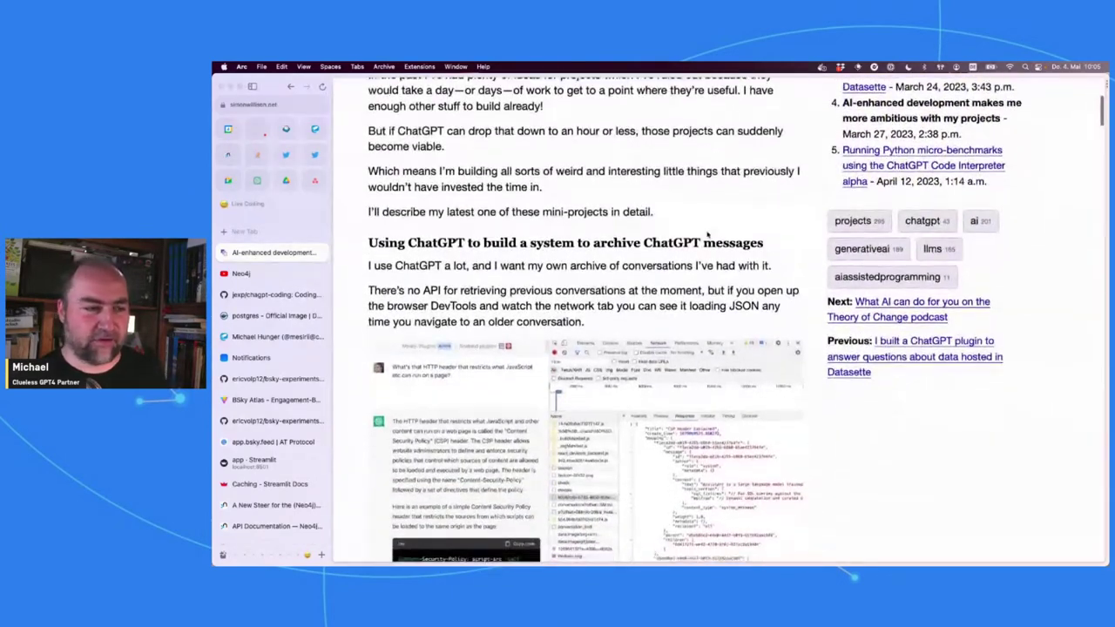
pyautogui.scroll(-10, 707, 233)
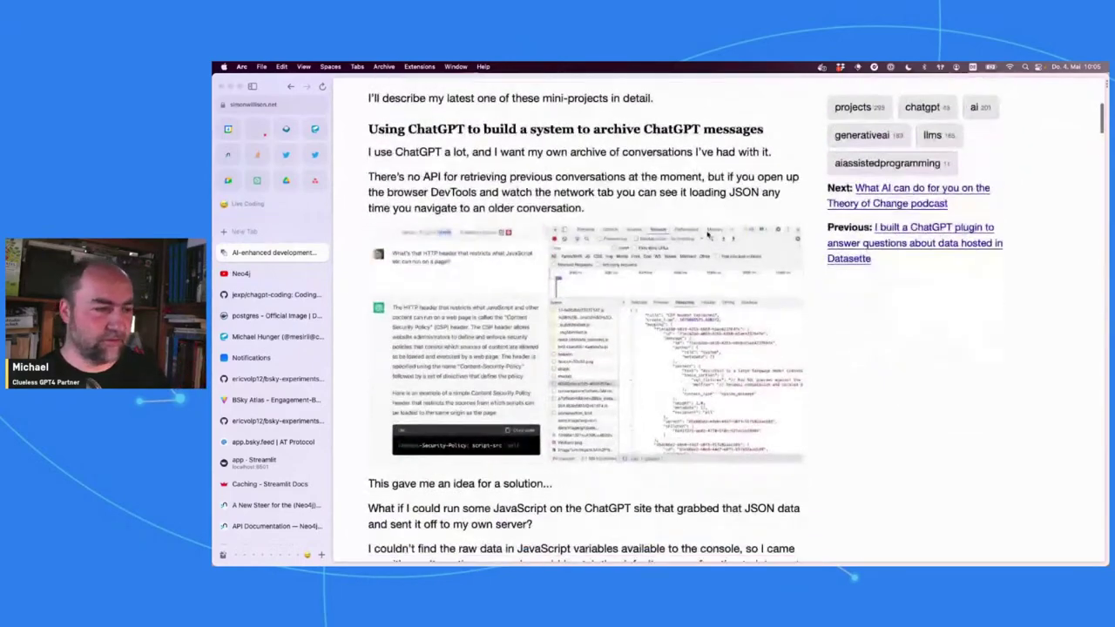
pyautogui.scroll(-2, 707, 234)
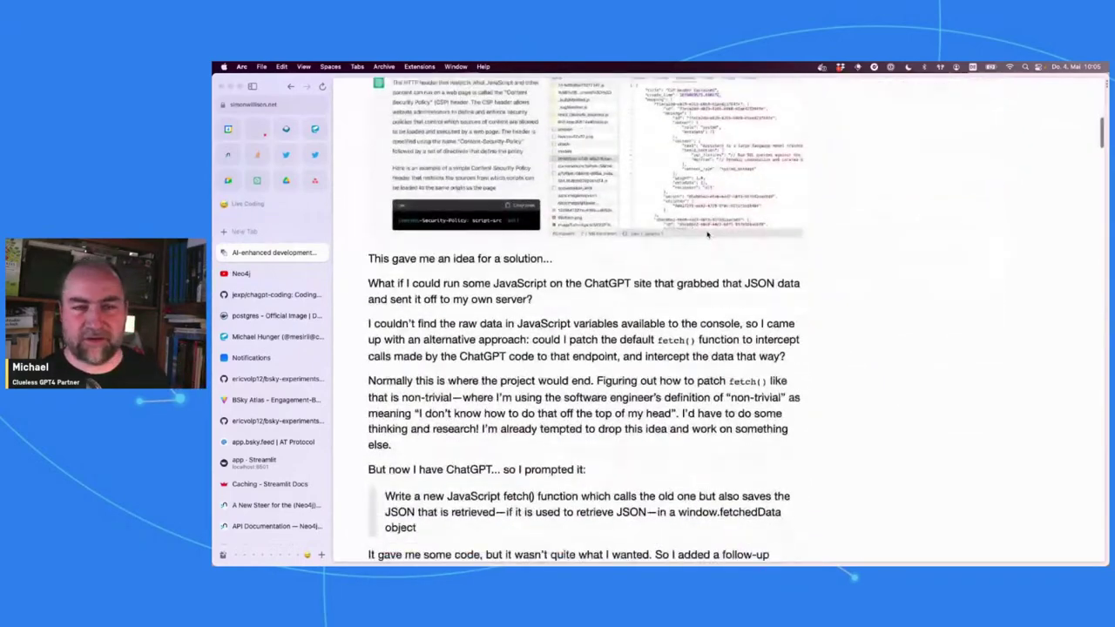
pyautogui.scroll(-14, 707, 234)
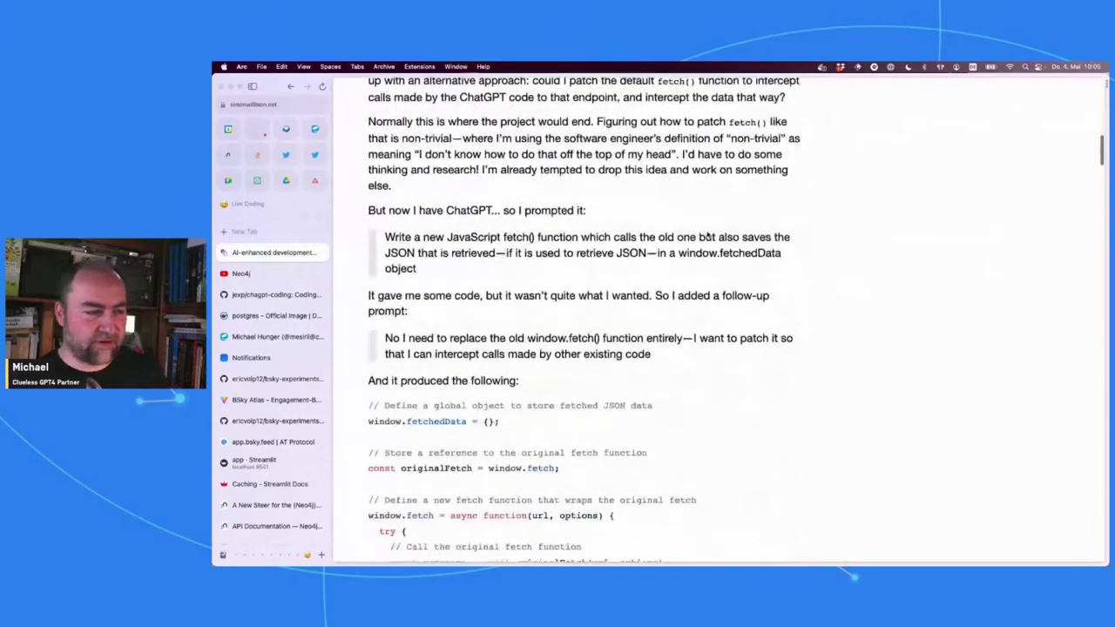
pyautogui.scroll(-5, 707, 233)
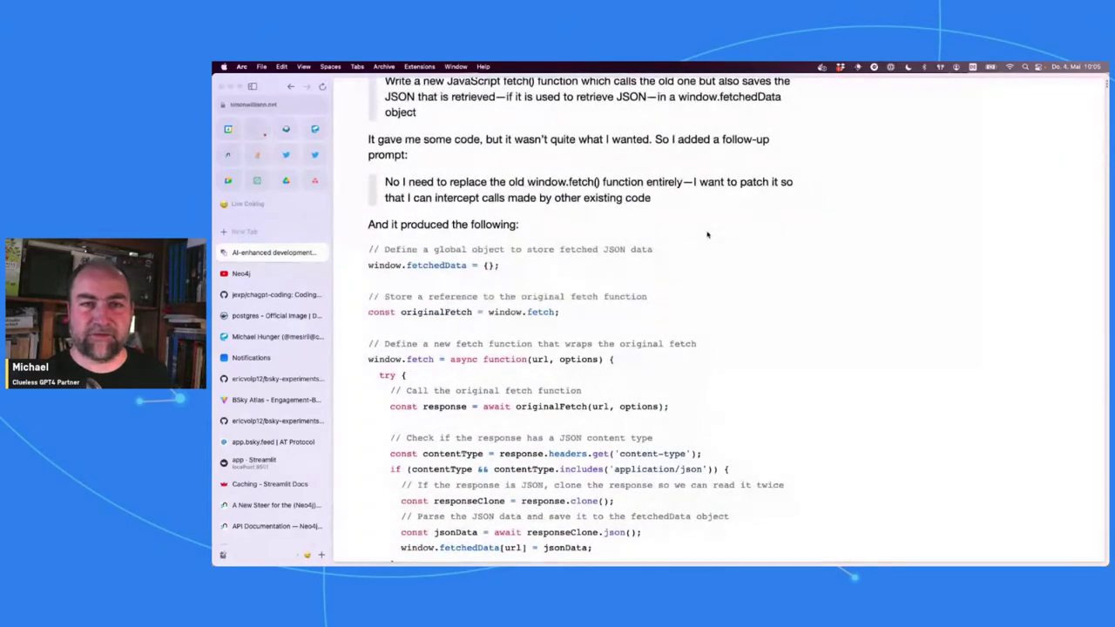
pyautogui.scroll(-4, 707, 234)
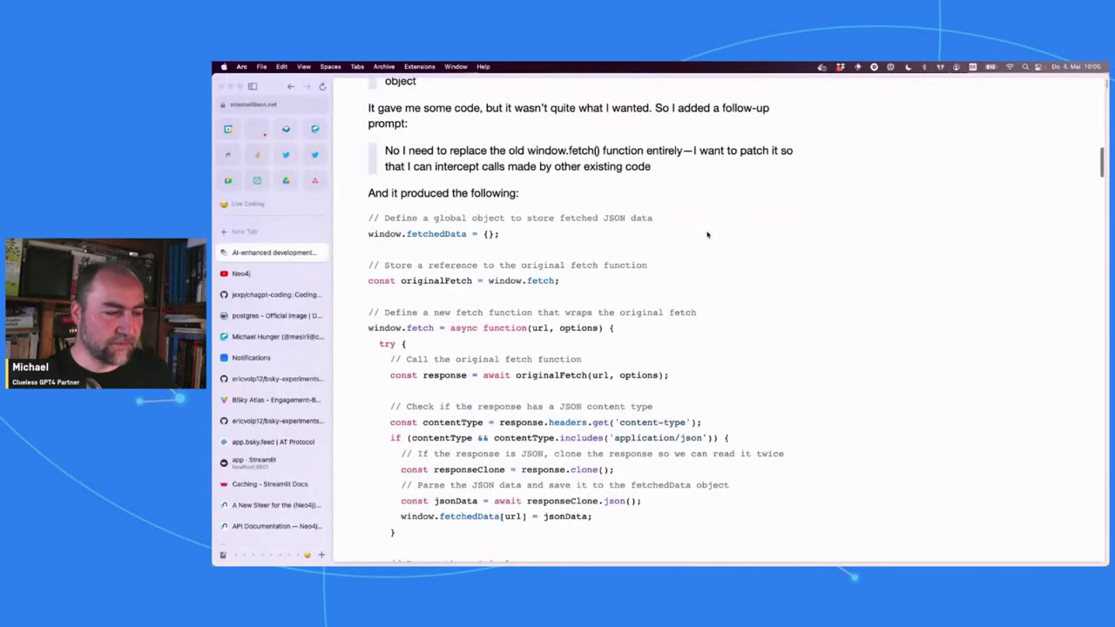
pyautogui.scroll(-18, 707, 233)
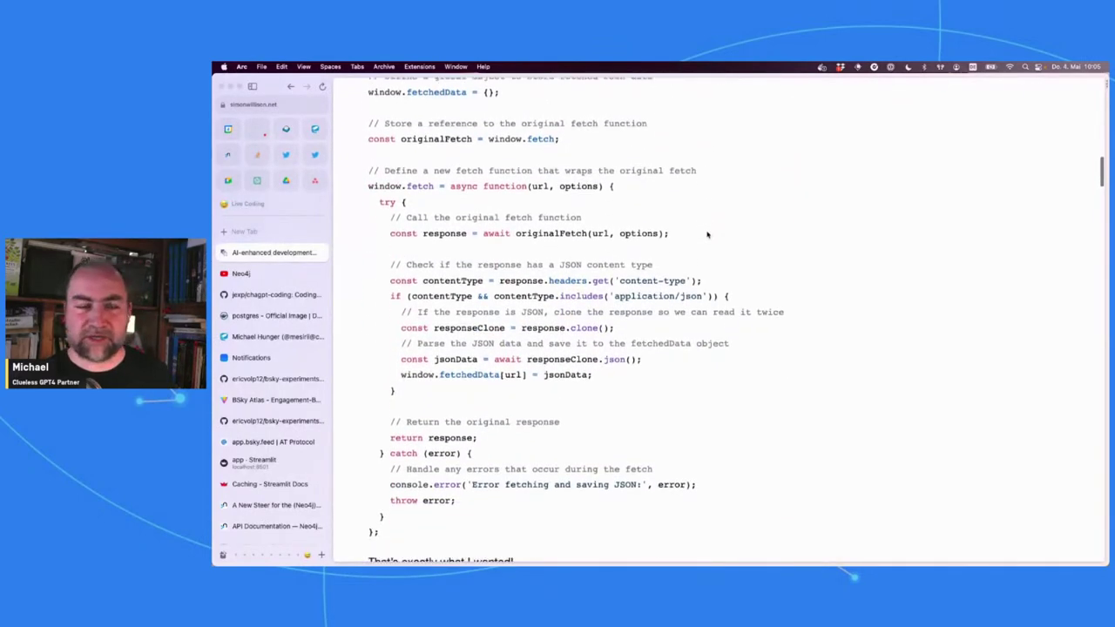
pyautogui.scroll(20, 707, 234)
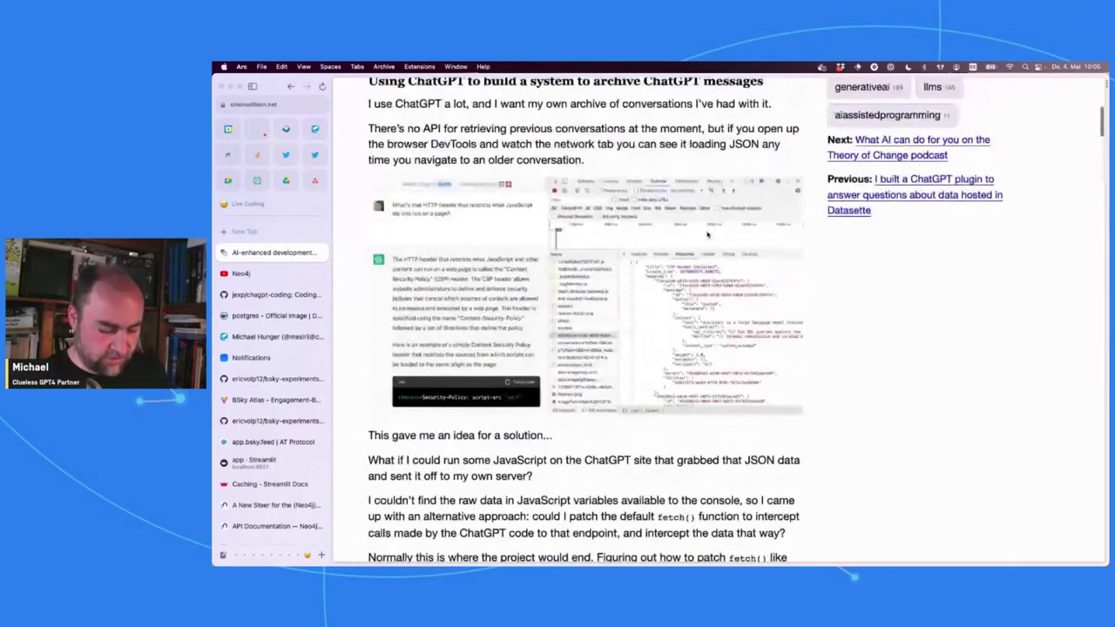
# Step: Copy the link of the AI-enhanced development article and skim its opening sections again
pyautogui.press('super+shift+c')
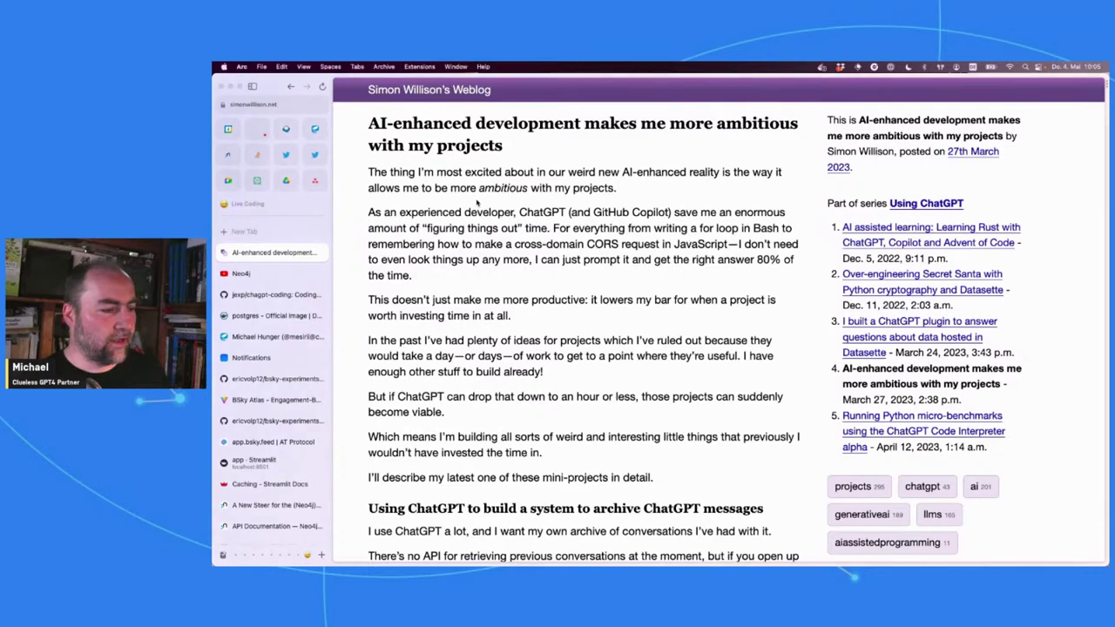
pyautogui.scroll(-2, 478, 198)
pyautogui.scroll(-2, 477, 199)
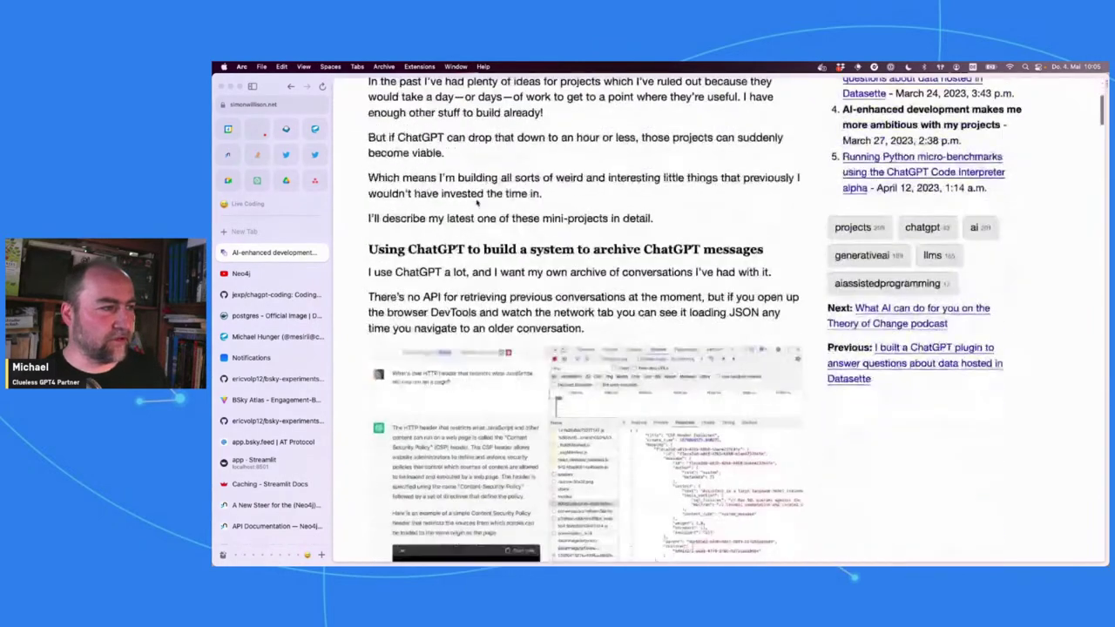
pyautogui.scroll(6, 453, 174)
# Step: Open the weblog's home page from the article and skim its recent entries
pyautogui.click(415, 90)
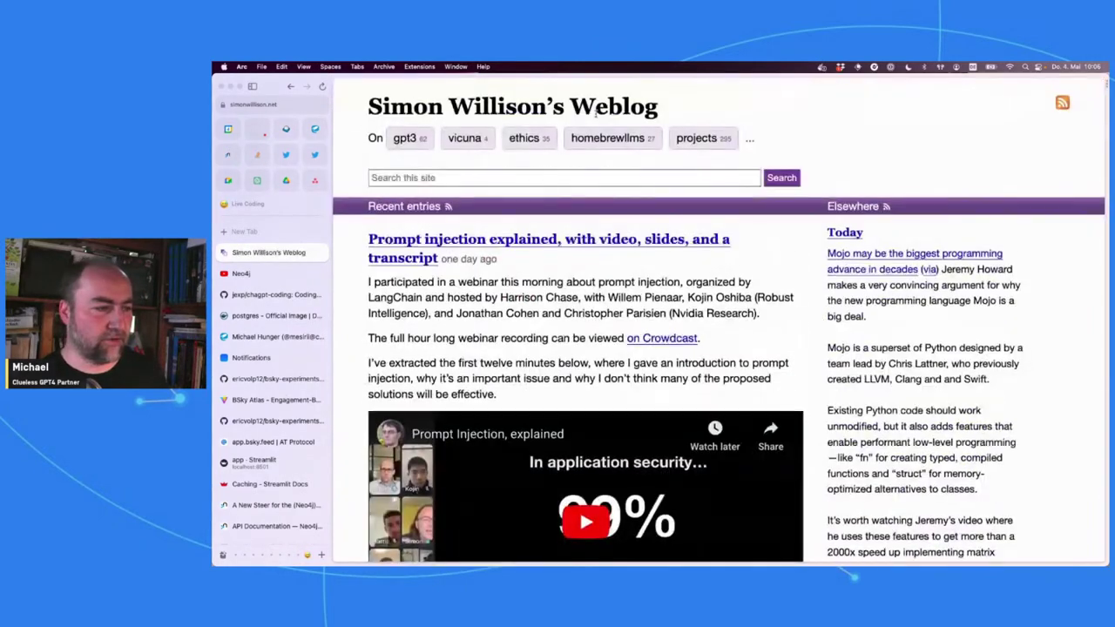
pyautogui.scroll(-5, 596, 111)
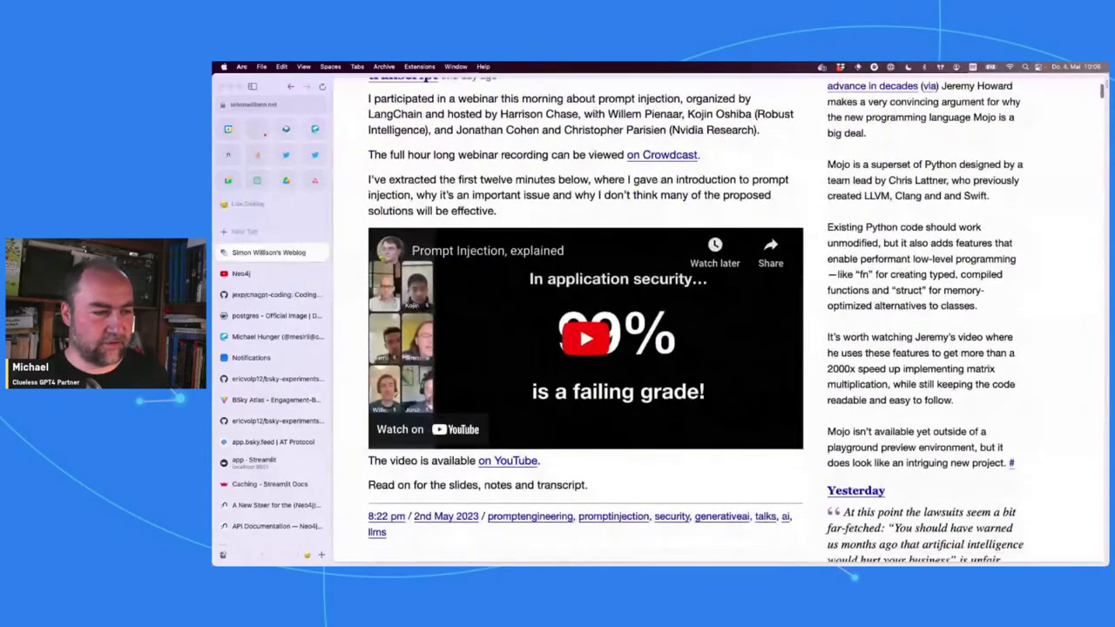
pyautogui.scroll(-3, 596, 113)
pyautogui.scroll(-6, 597, 116)
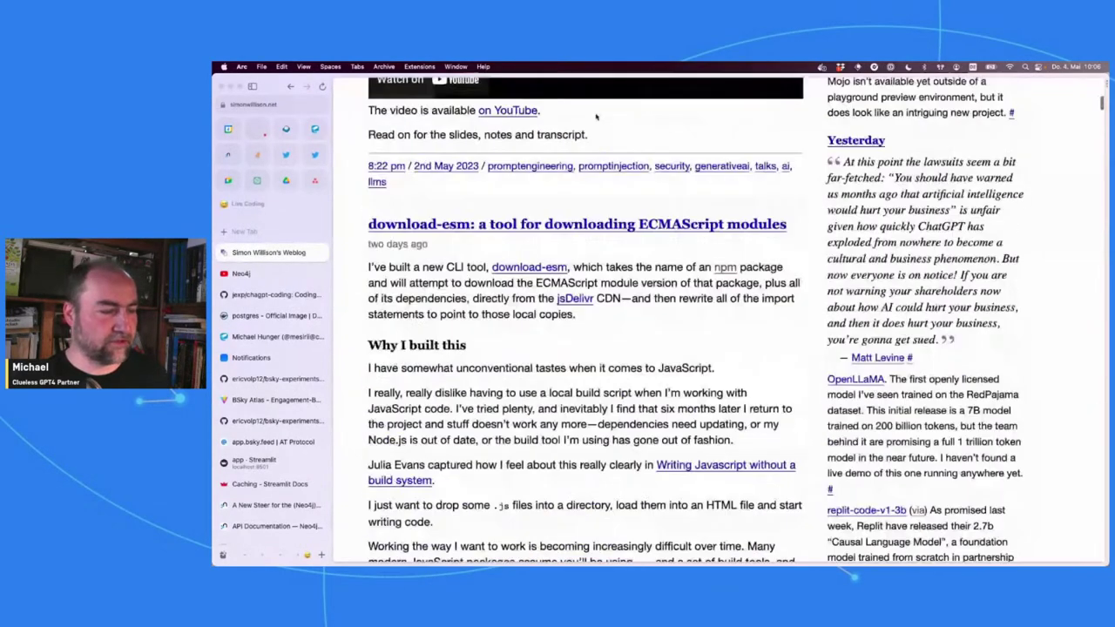
pyautogui.scroll(-12, 597, 116)
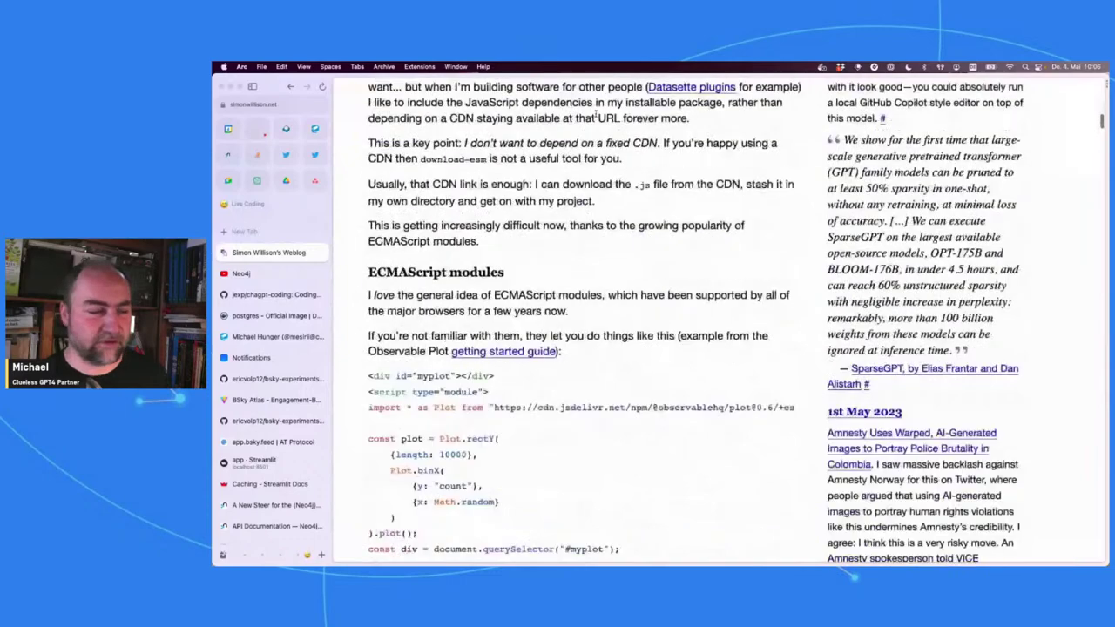
pyautogui.scroll(20, 596, 116)
# Step: Open the DeepLearning.AI community page on the ChatGPT Prompt Engineering for Developers course in a new tab, searching for "deepler"
pyautogui.press('super+t')
pyautogui.write('deep')
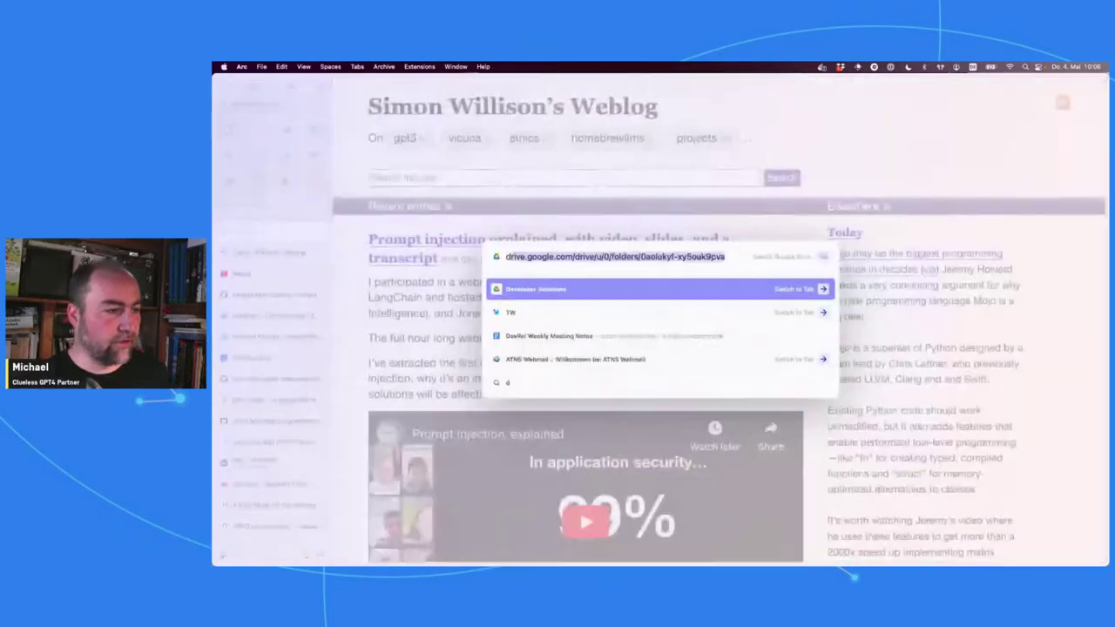
pyautogui.write('ler')
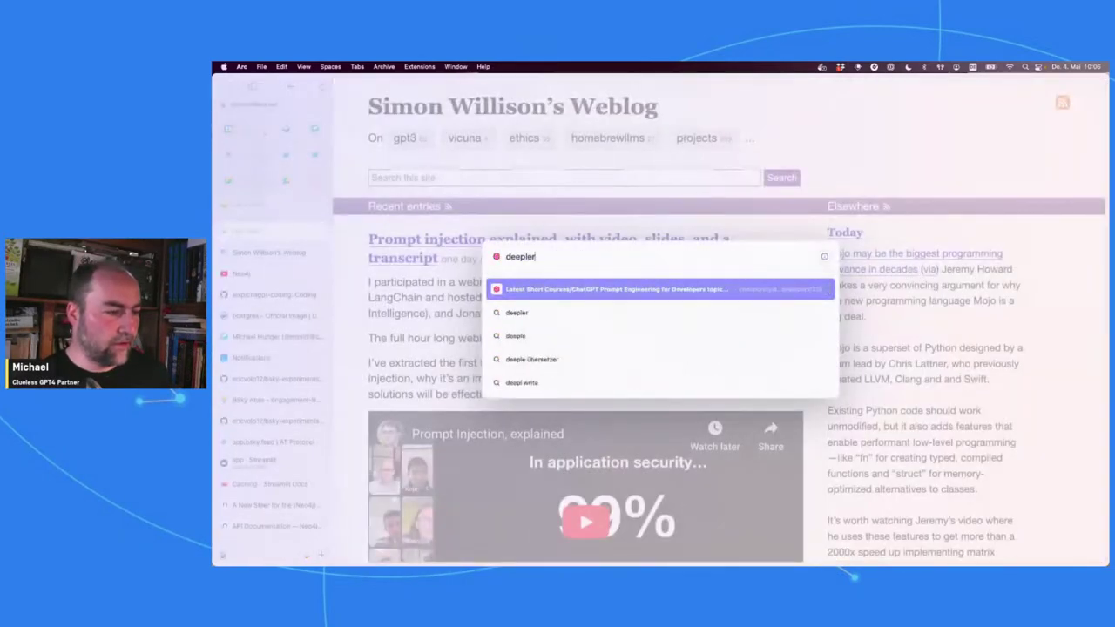
pyautogui.press('Return')
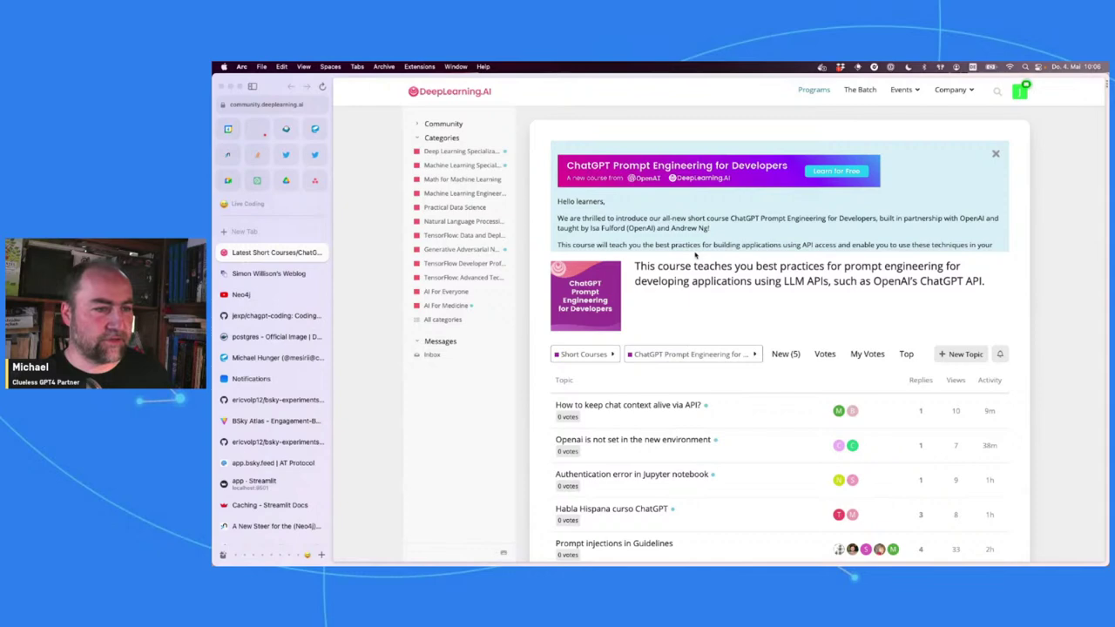
# Step: Look over the course announcement and its banner, and follow the "Sign up and learn for free" link to the course
pyautogui.click(670, 162)
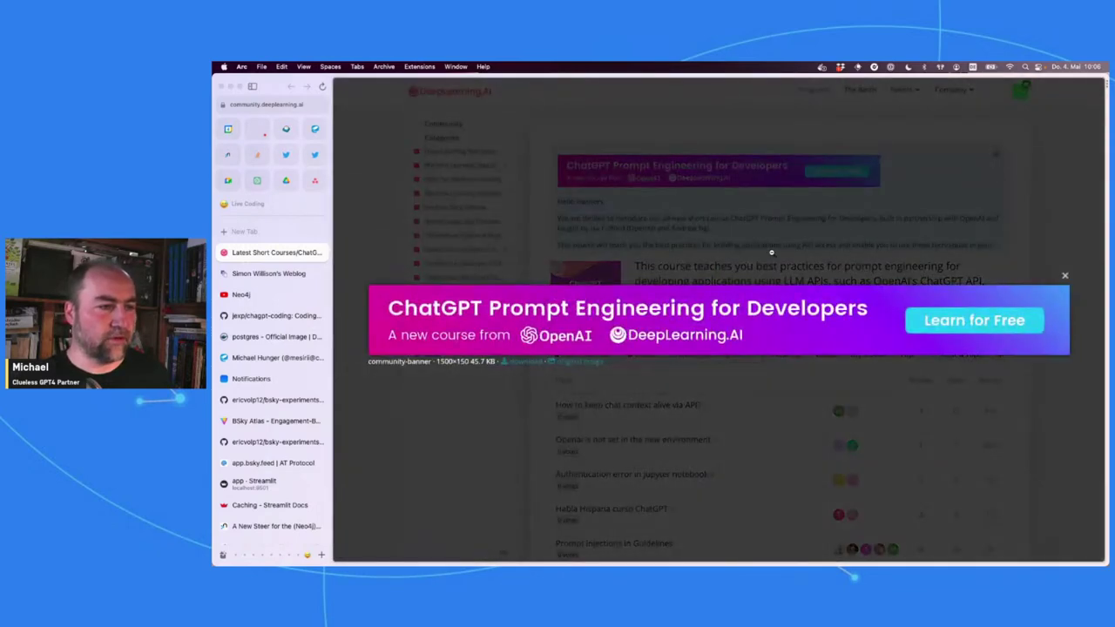
pyautogui.click(771, 253)
pyautogui.scroll(-1, 778, 253)
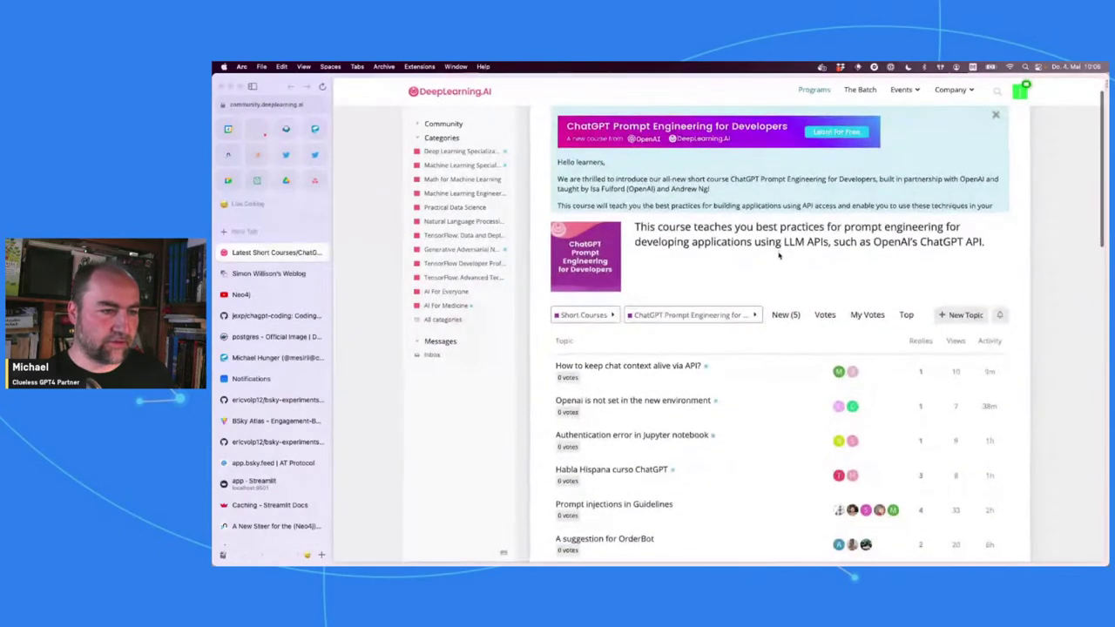
pyautogui.scroll(-1, 633, 251)
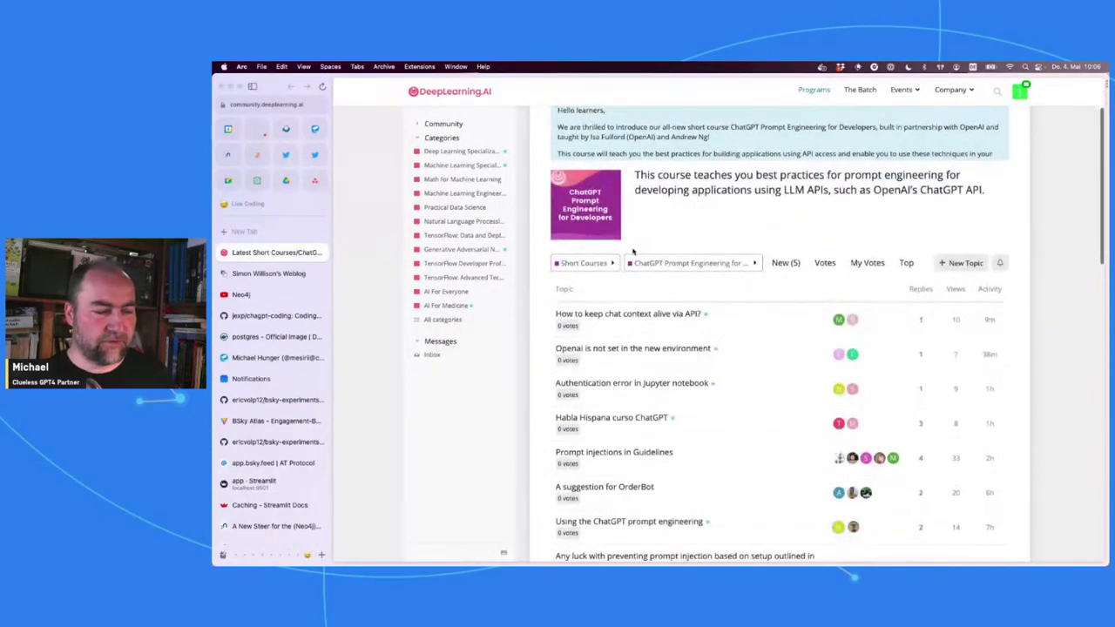
pyautogui.scroll(2, 632, 249)
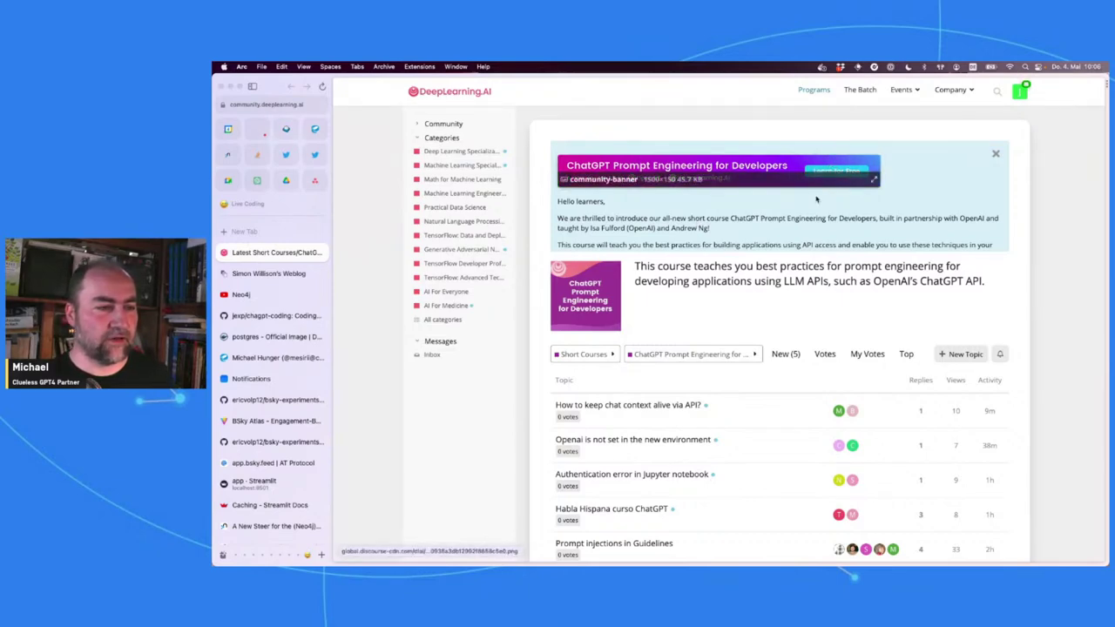
pyautogui.scroll(-3, 810, 187)
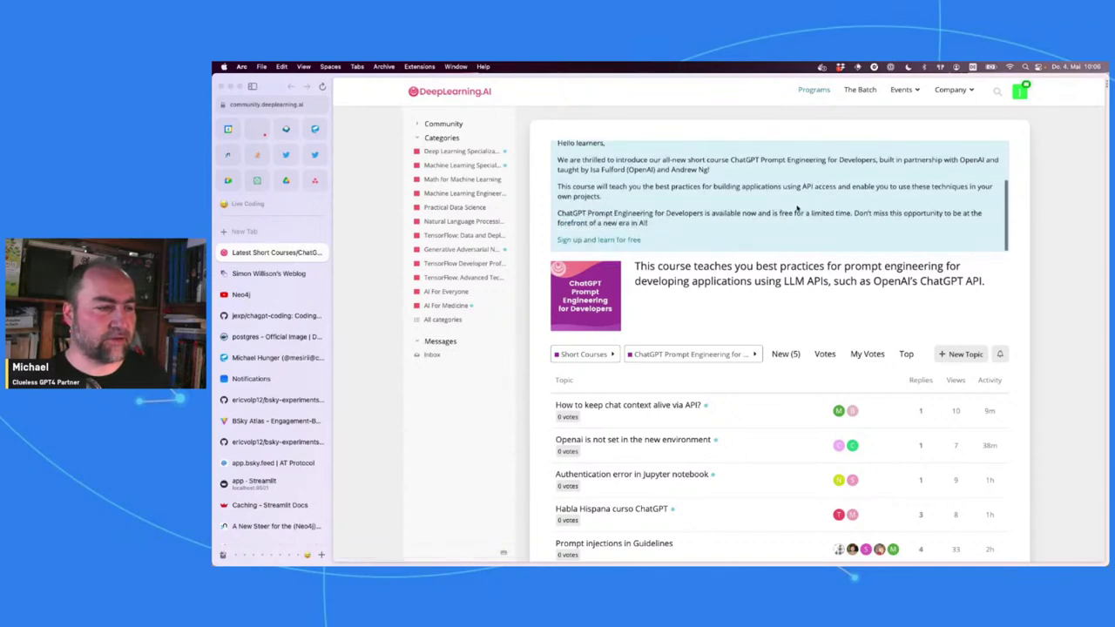
pyautogui.click(634, 242)
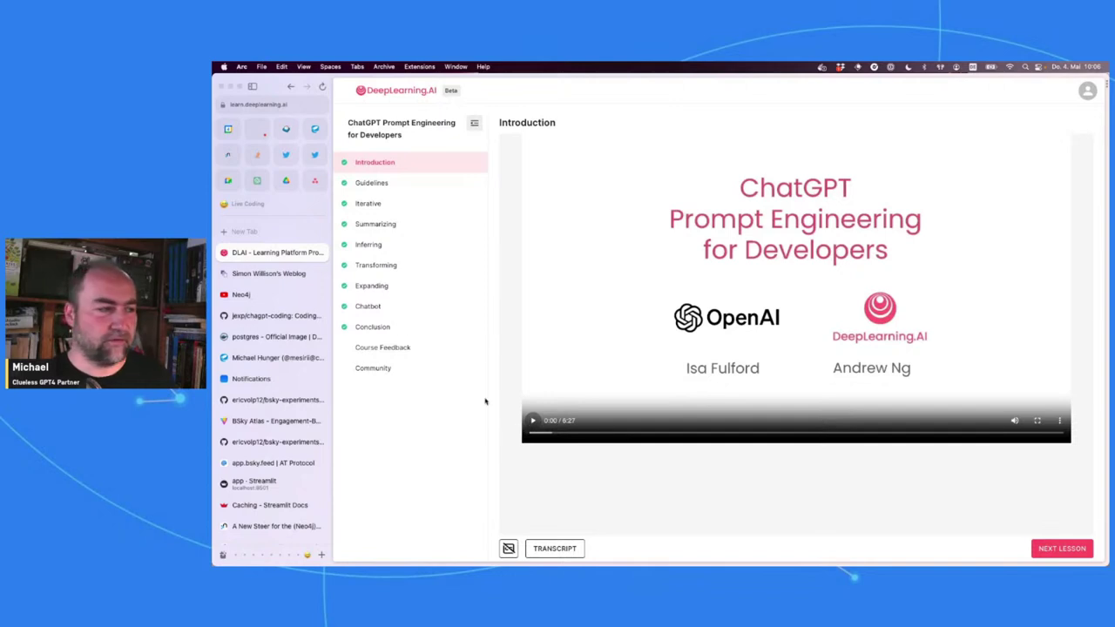
# Step: Open the Guidelines lesson and run the notebook's setup cell that imports openai and loads the API key
pyautogui.click(423, 187)
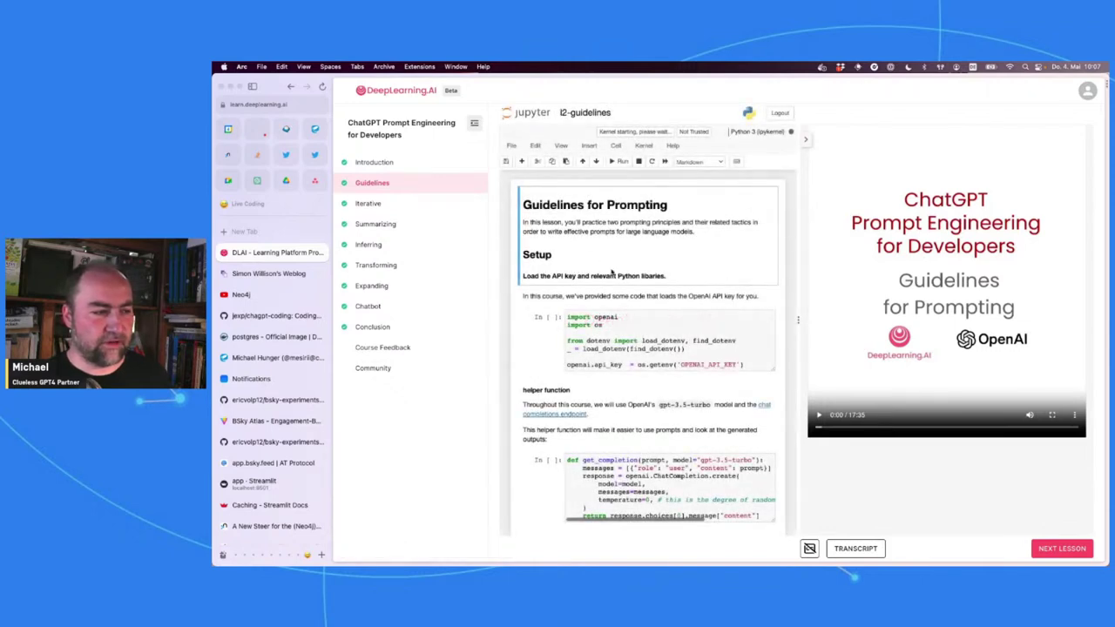
pyautogui.click(609, 326)
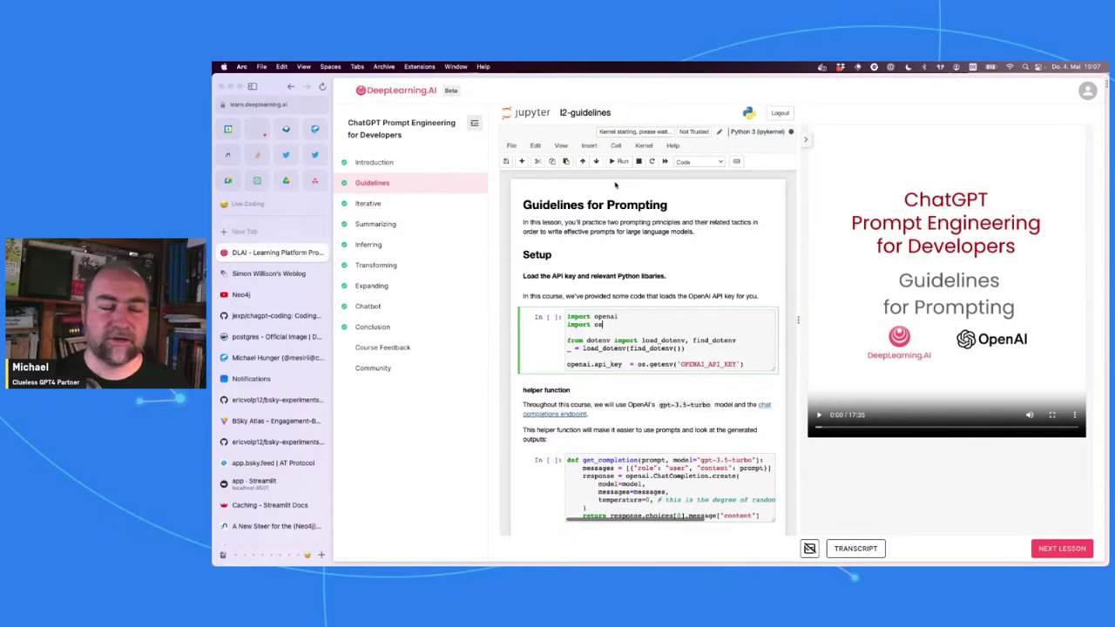
pyautogui.scroll(-2, 629, 296)
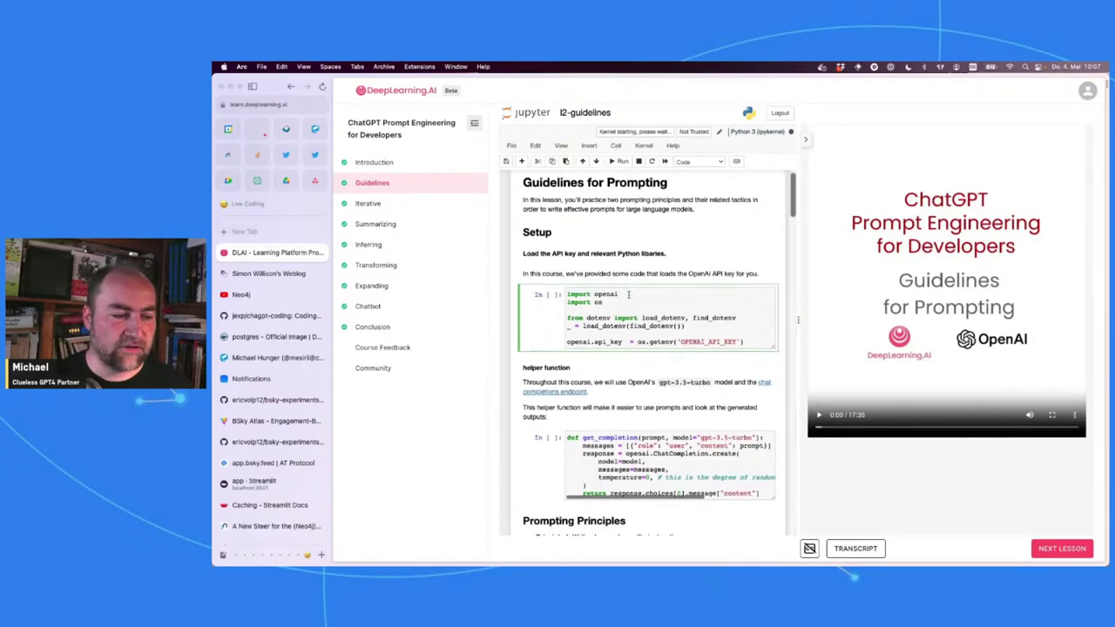
pyautogui.scroll(2, 629, 296)
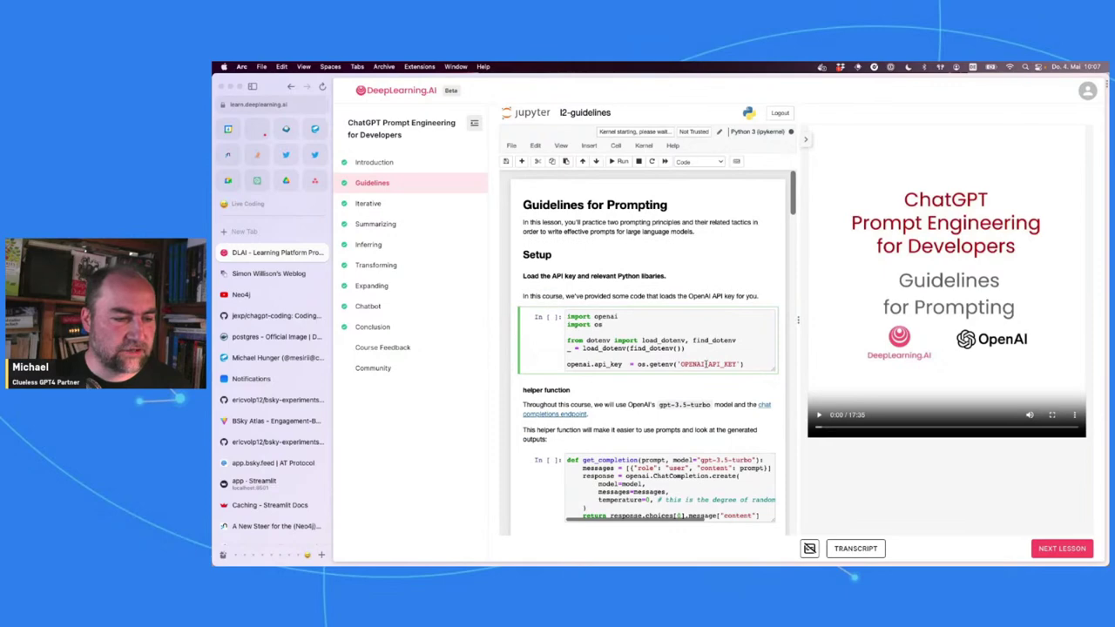
pyautogui.click(619, 162)
# Step: Examine the get_completion helper function, highlighting the role and prompt parts of its message and checking the temperature argument
pyautogui.scroll(-3, 689, 319)
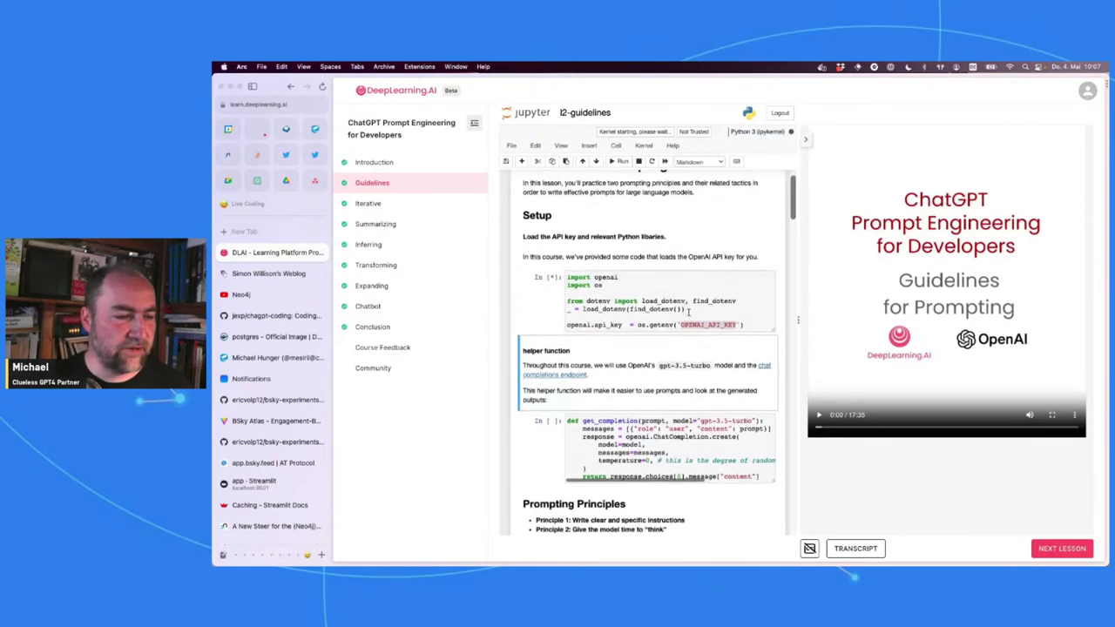
pyautogui.scroll(-2, 690, 318)
pyautogui.scroll(-1, 690, 319)
pyautogui.click(672, 343)
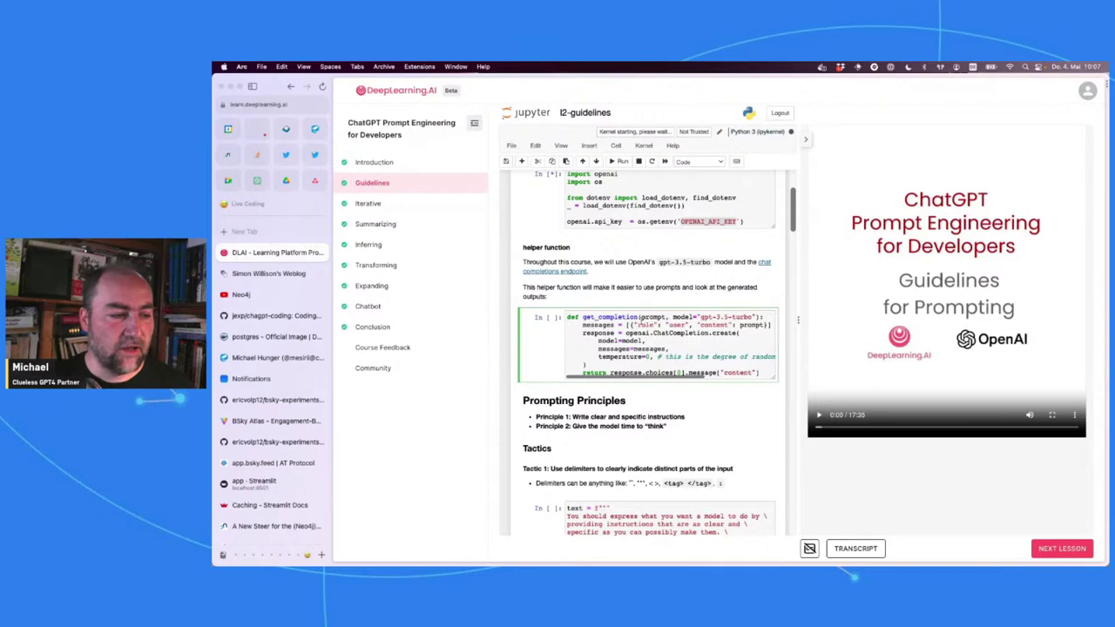
pyautogui.doubleClick(644, 324)
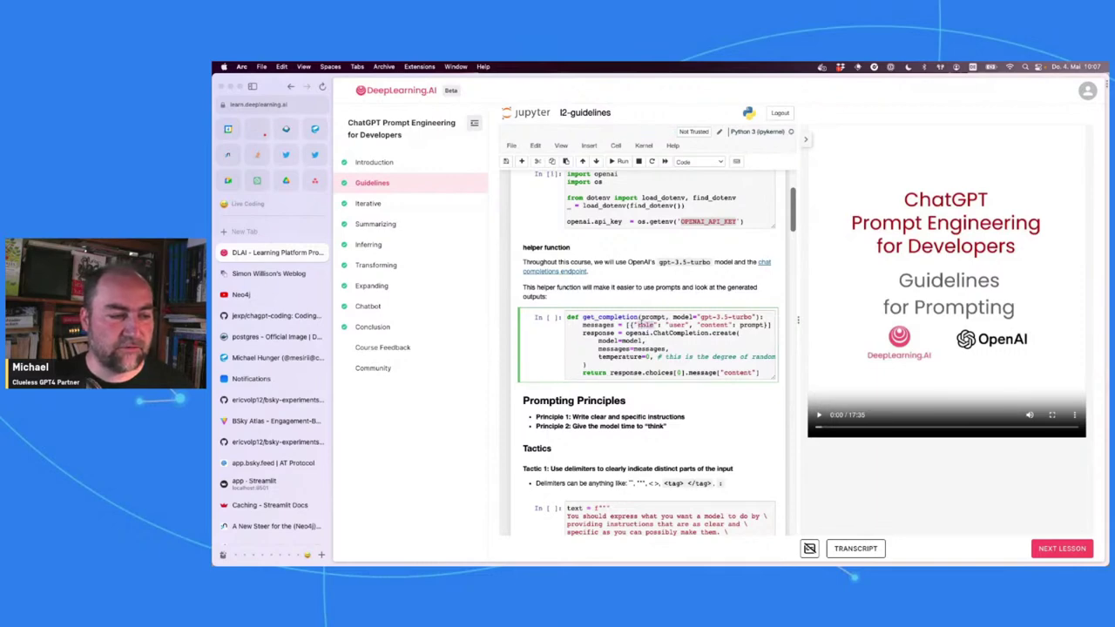
pyautogui.doubleClick(749, 324)
pyautogui.doubleClick(653, 316)
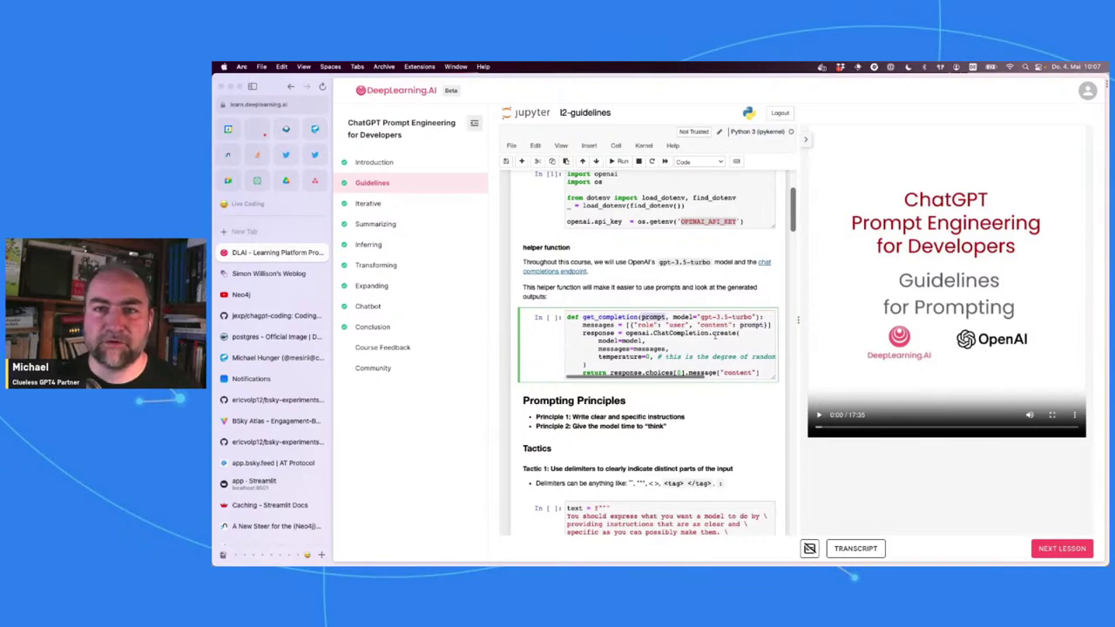
pyautogui.scroll(-2, 715, 337)
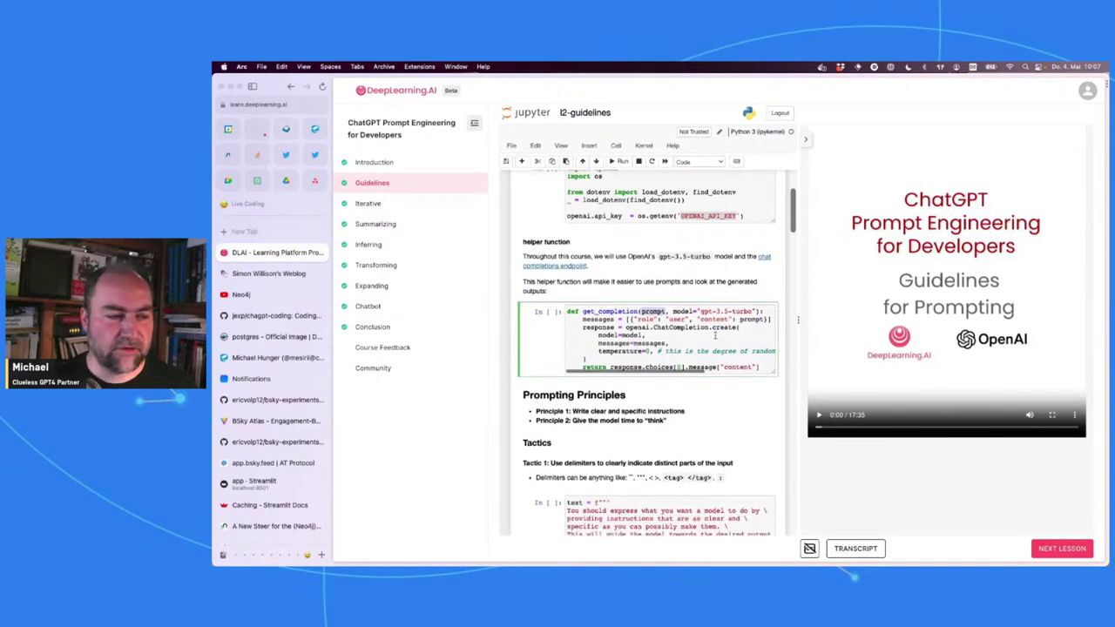
pyautogui.scroll(-2, 715, 337)
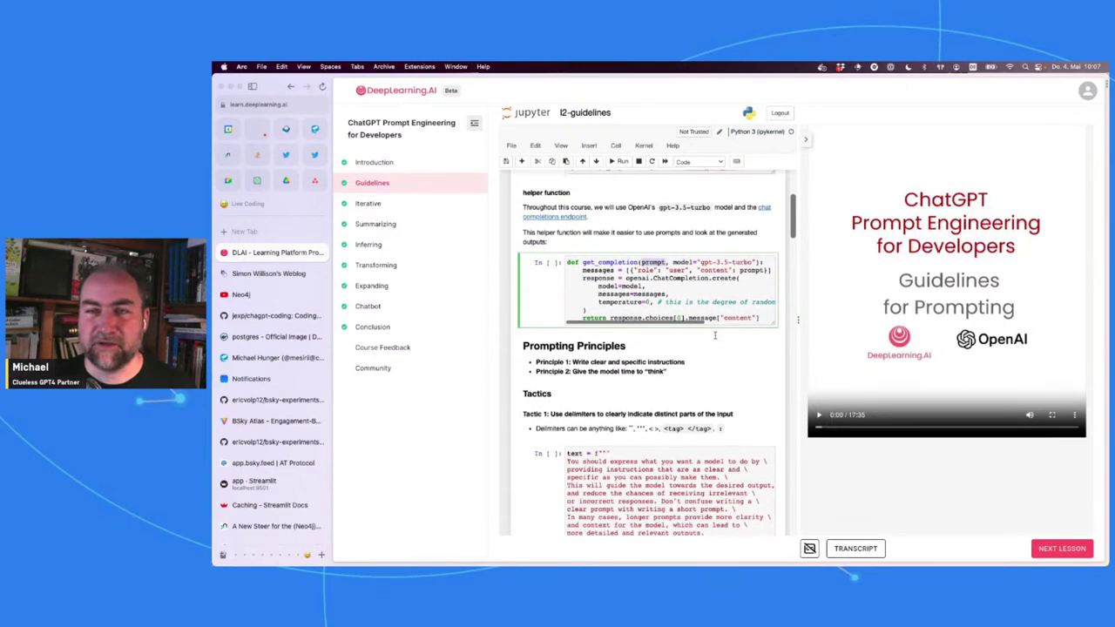
pyautogui.scroll(-1, 715, 338)
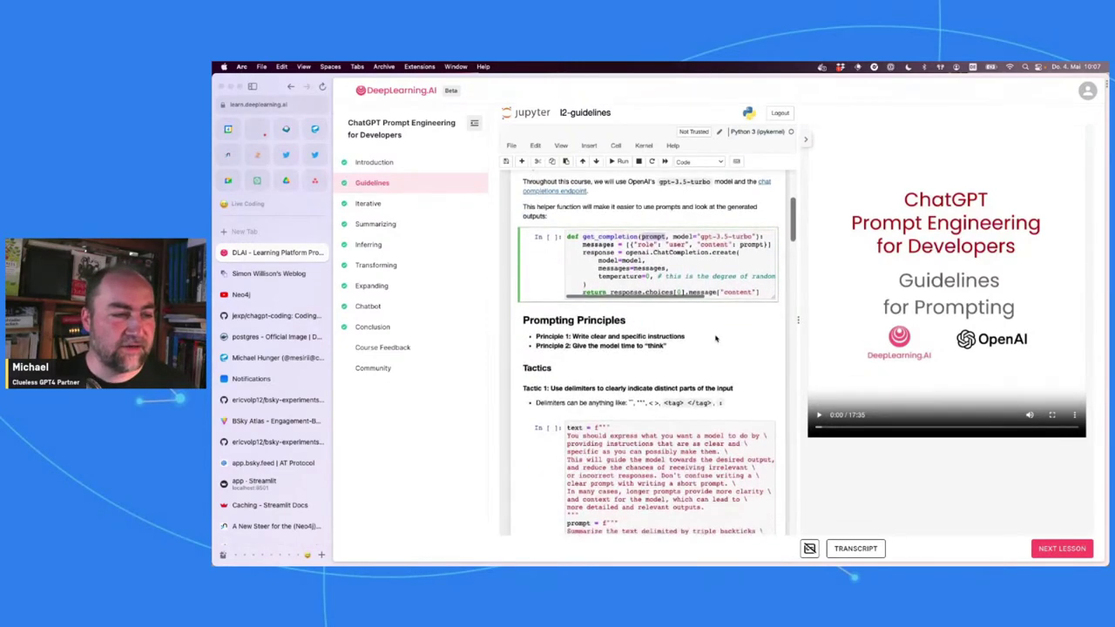
pyautogui.scroll(-1, 715, 338)
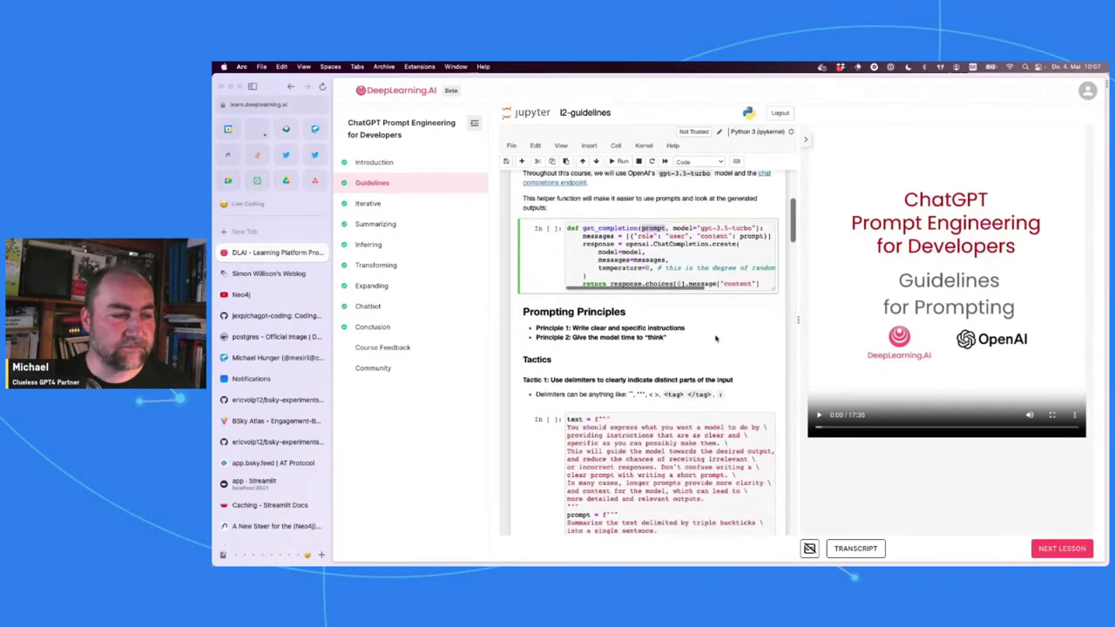
pyautogui.click(646, 266)
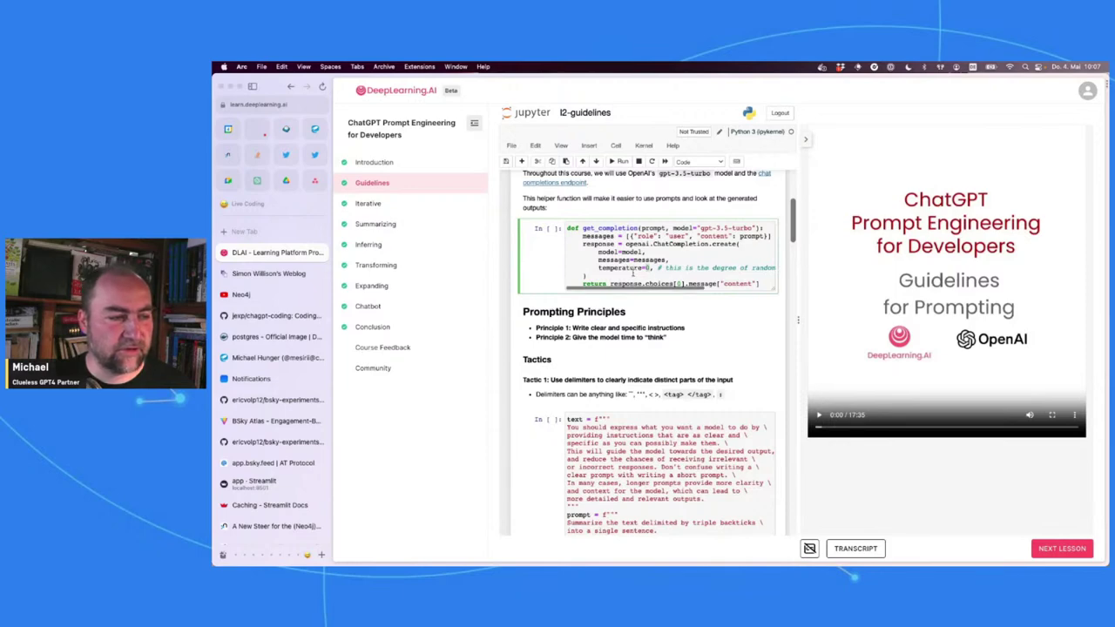
# Step: Examine the Tactic 1 delimiter example, highlighting the input text, the triple-backtick instruction and the delimited {text} placeholder in the prompt
pyautogui.scroll(-2, 669, 268)
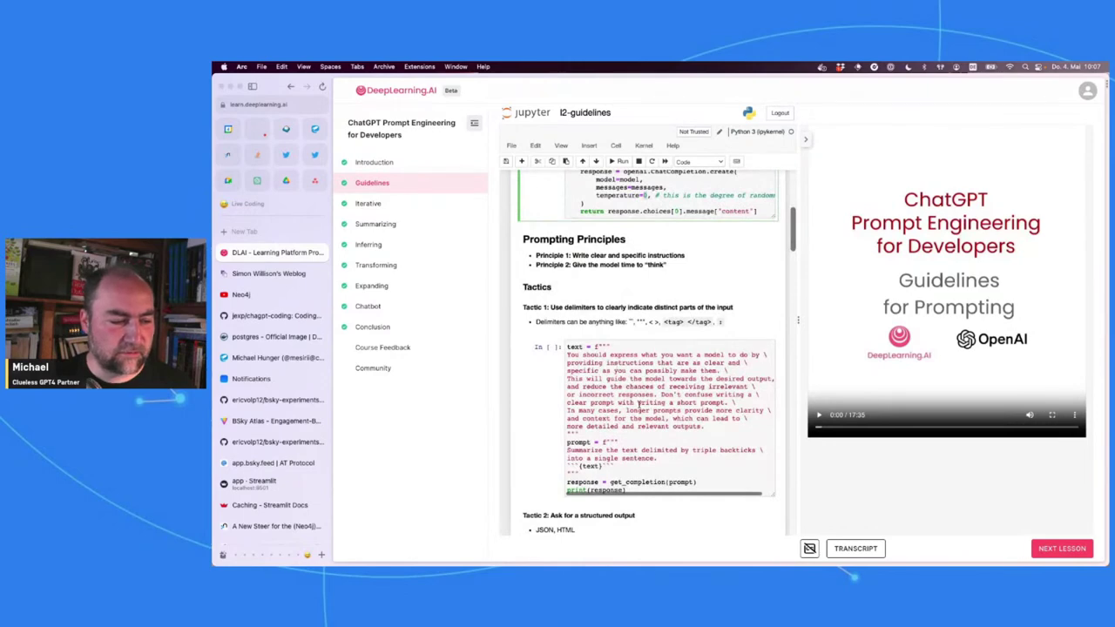
pyautogui.scroll(-4, 639, 403)
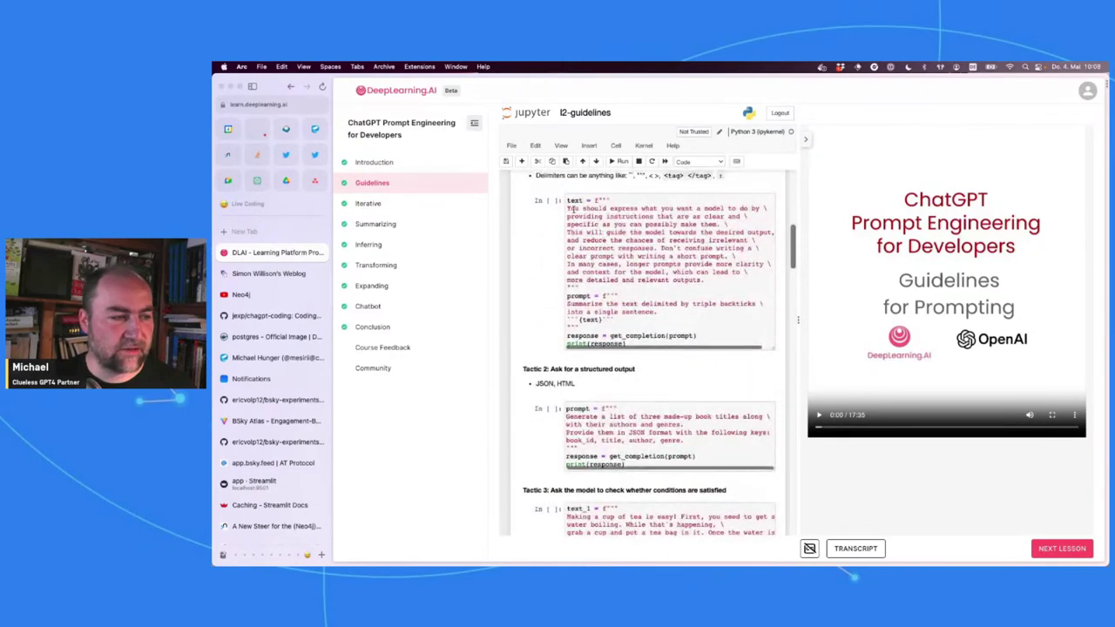
pyautogui.moveTo(568, 209); pyautogui.dragTo(567, 285)
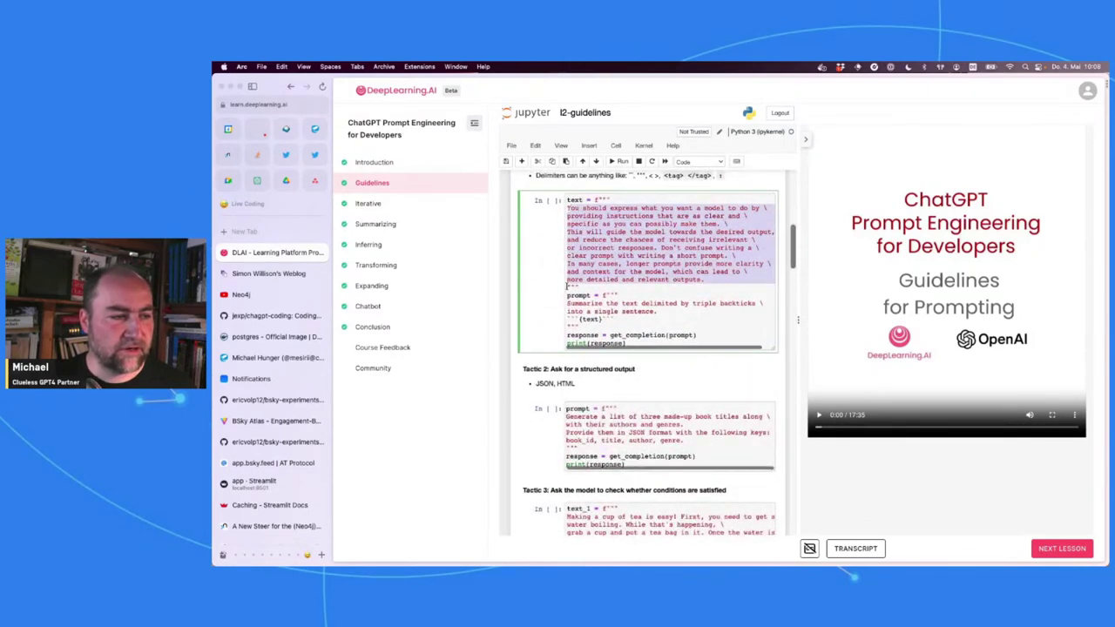
pyautogui.click(646, 230)
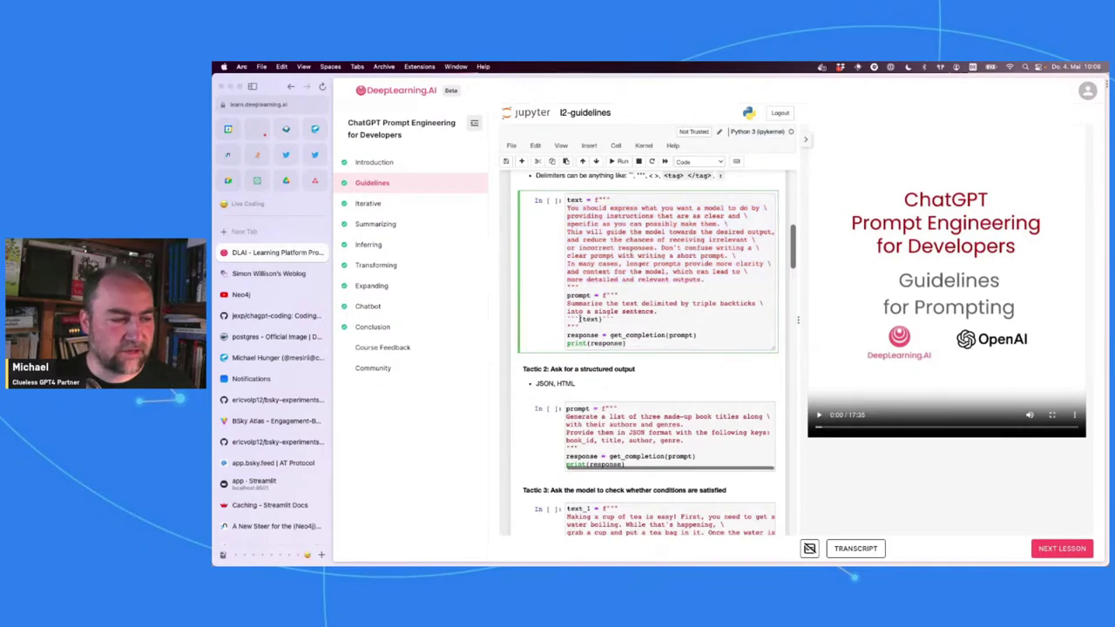
pyautogui.moveTo(568, 319); pyautogui.dragTo(617, 320)
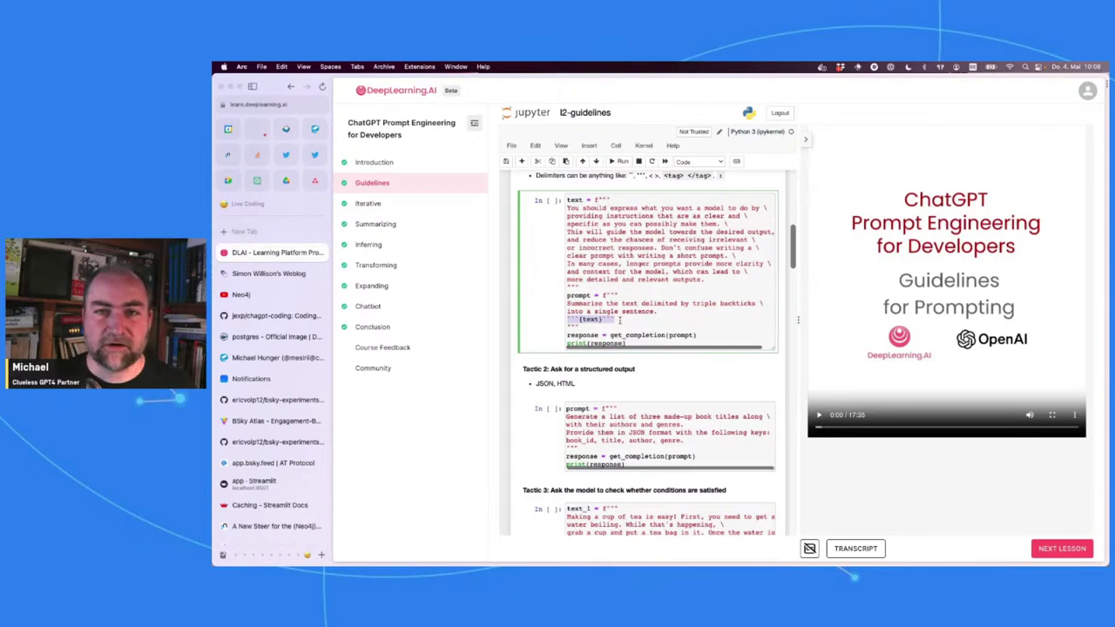
pyautogui.doubleClick(699, 304)
pyautogui.click(731, 299)
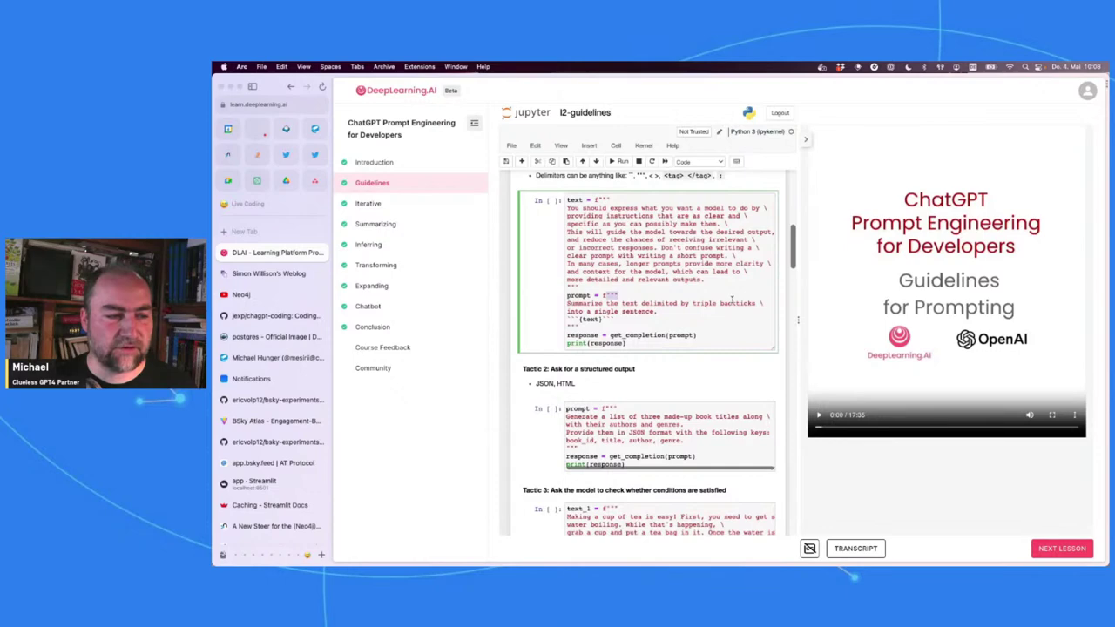
pyautogui.doubleClick(736, 303)
pyautogui.click(609, 319)
pyautogui.moveTo(609, 319); pyautogui.dragTo(565, 319)
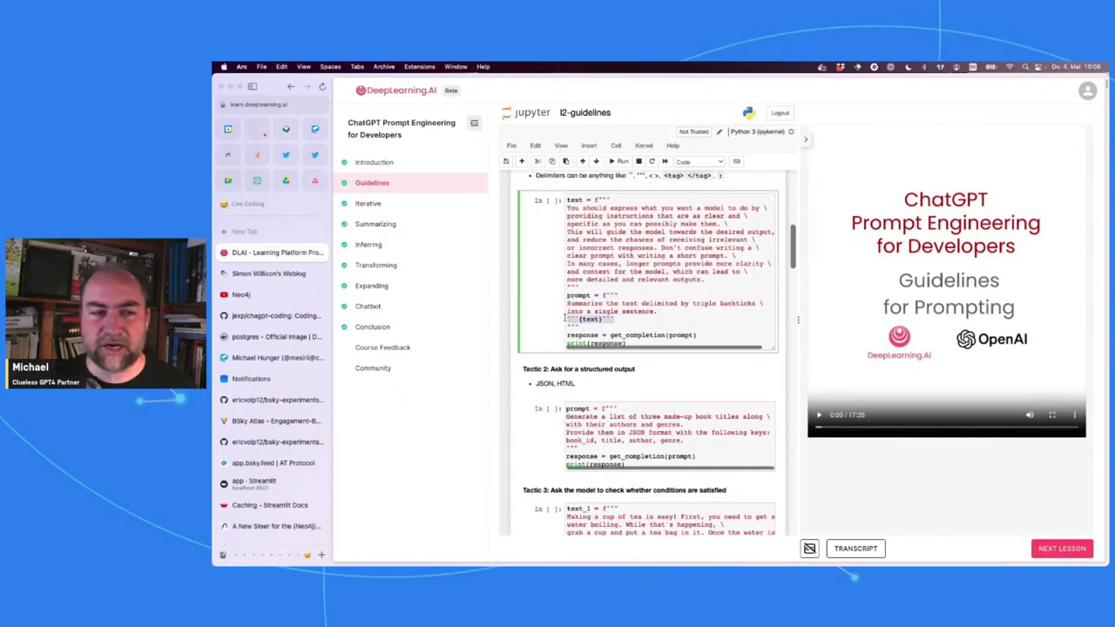
# Step: Look over the Tactic 1 and Tactic 2 prompt examples and the get_completion helper cell above them
pyautogui.click(603, 319)
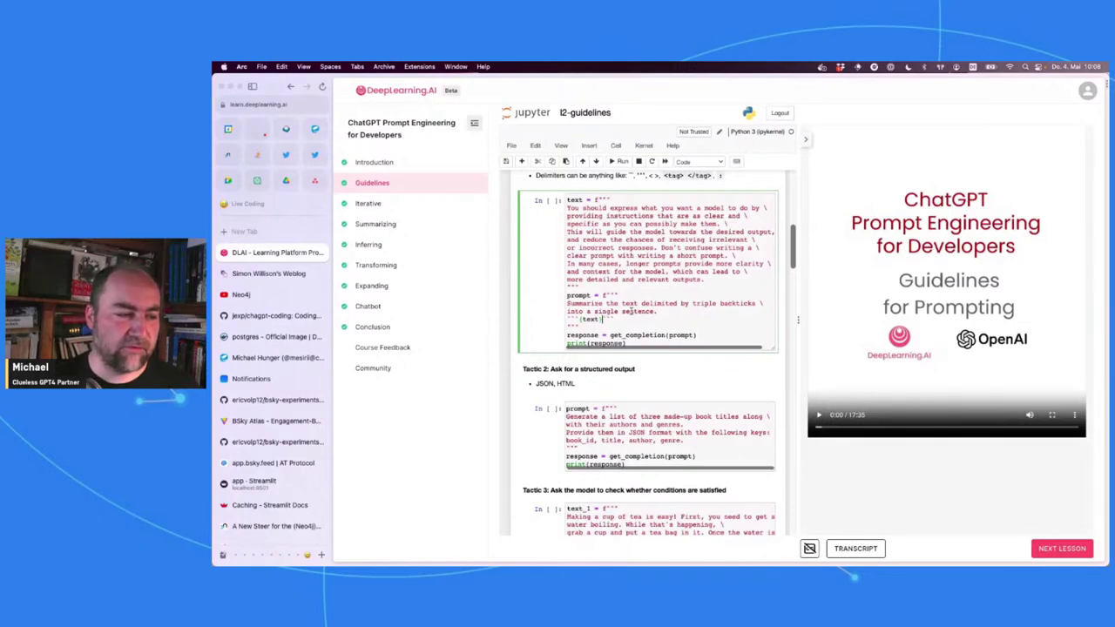
pyautogui.scroll(-2, 630, 310)
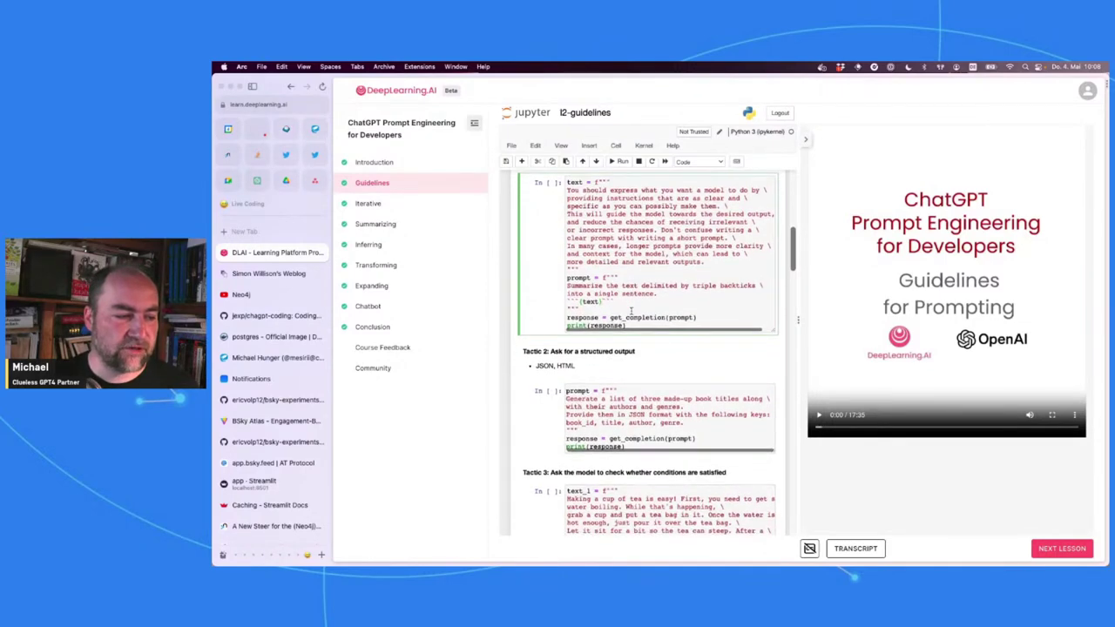
pyautogui.scroll(-5, 630, 311)
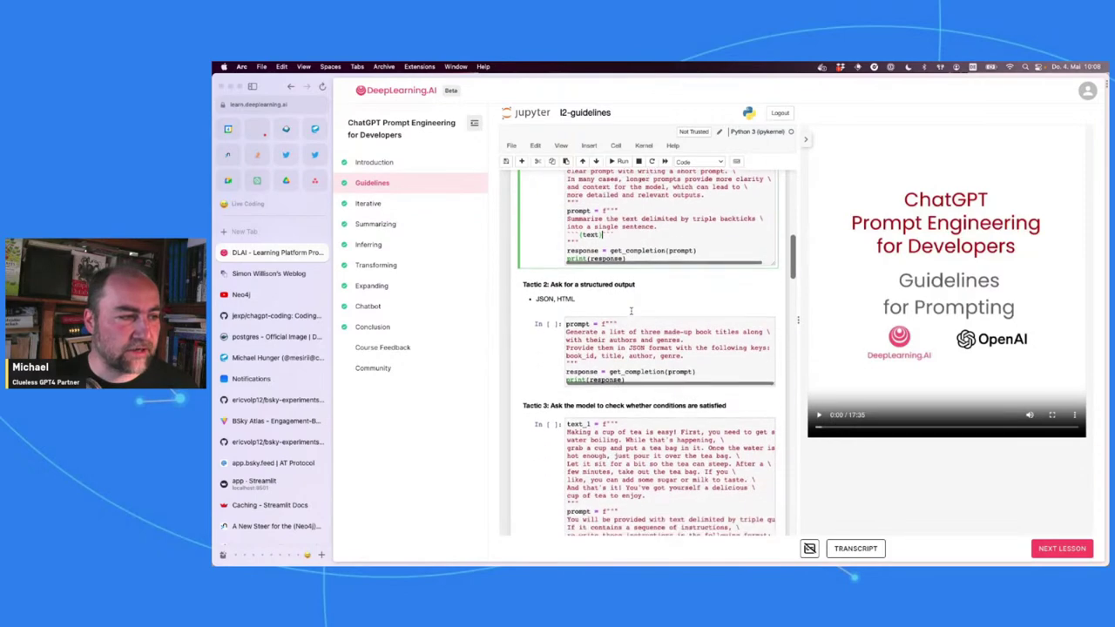
pyautogui.scroll(8, 619, 270)
pyautogui.scroll(10, 600, 218)
pyautogui.scroll(2, 596, 208)
pyautogui.click(612, 163)
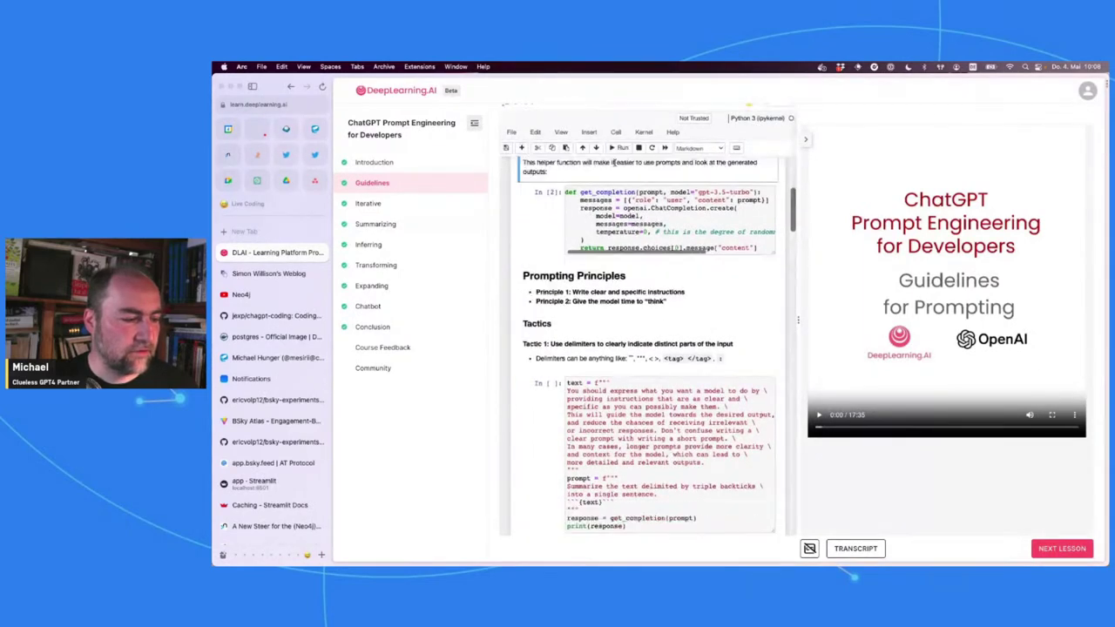
pyautogui.scroll(-10, 620, 331)
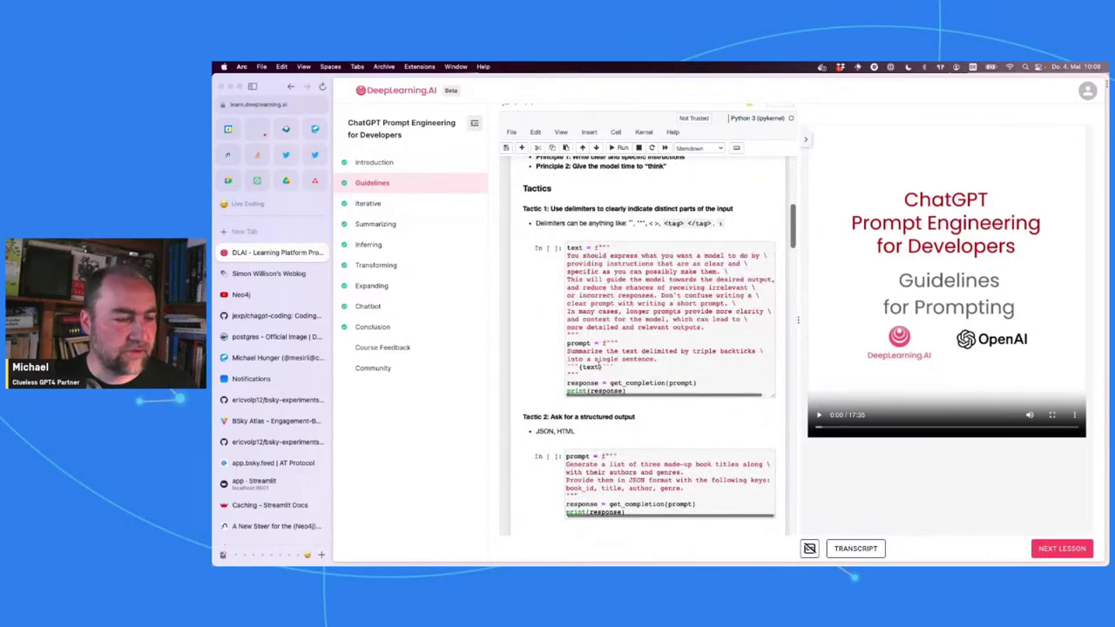
pyautogui.scroll(-2, 603, 424)
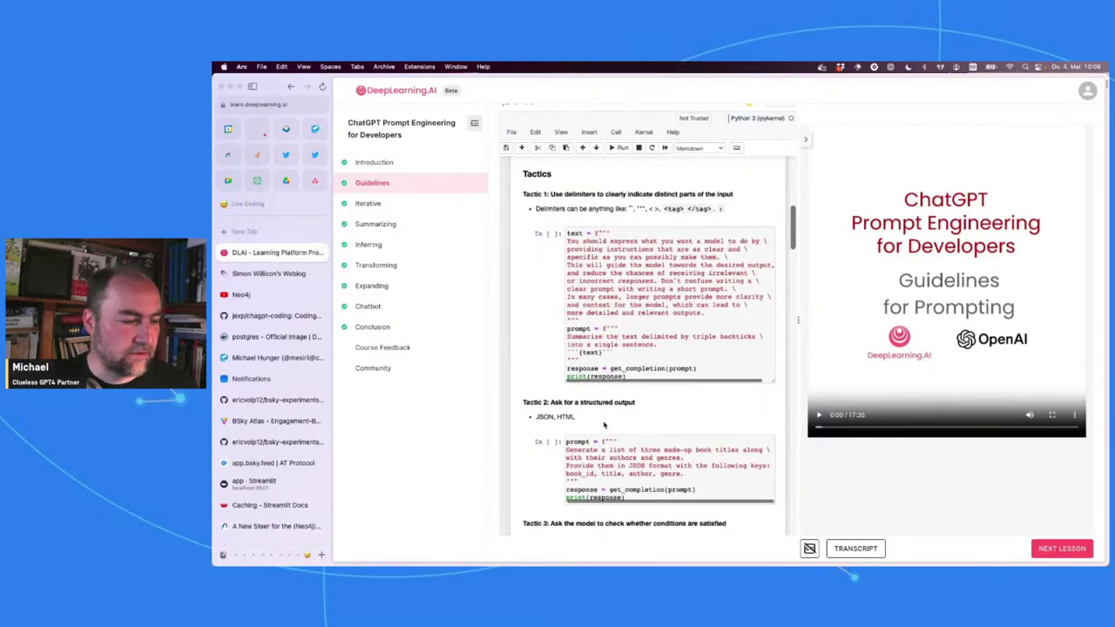
# Step: Run the Tactic 1 delimiter cell and examine the one-sentence summary printed below it
pyautogui.click(615, 326)
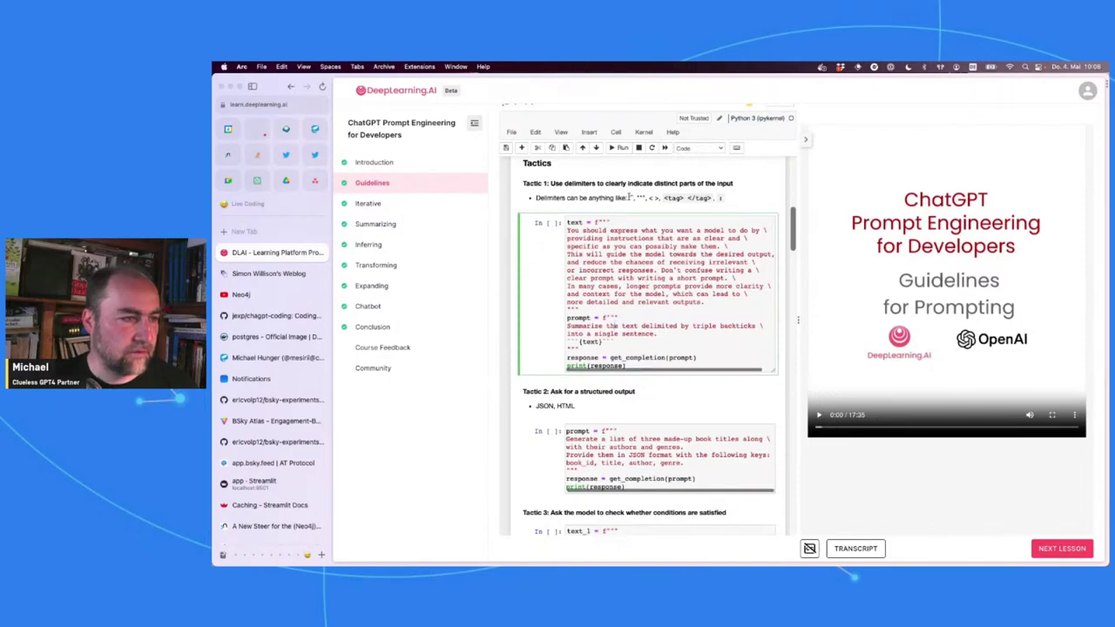
pyautogui.click(622, 148)
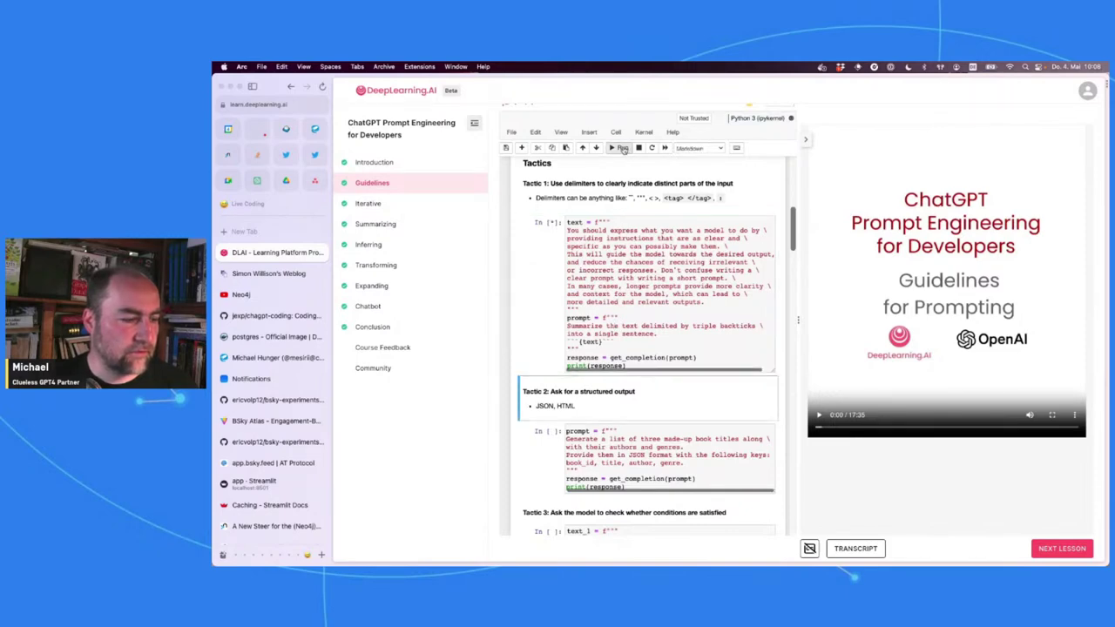
pyautogui.scroll(4, 627, 311)
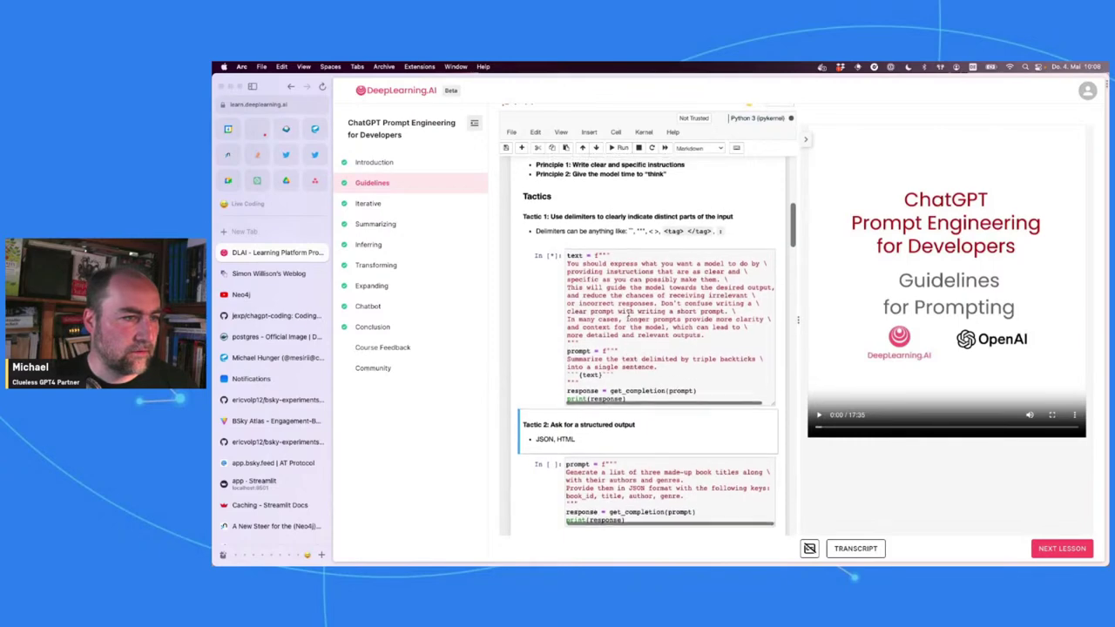
pyautogui.scroll(4, 627, 312)
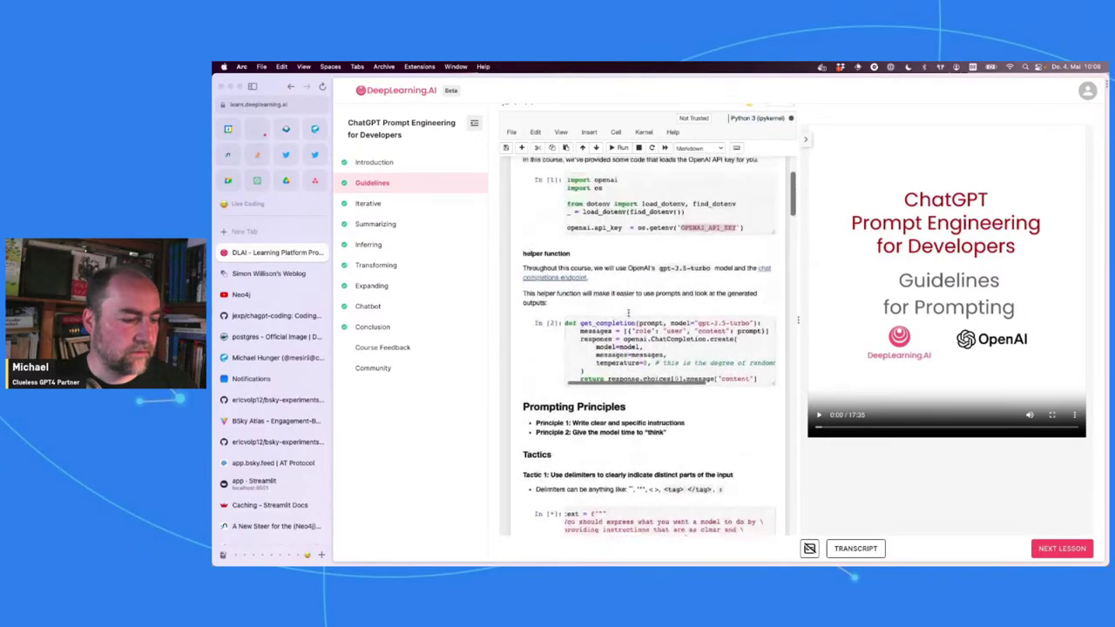
pyautogui.scroll(-8, 629, 317)
pyautogui.moveTo(554, 405); pyautogui.dragTo(516, 373)
pyautogui.click(667, 280)
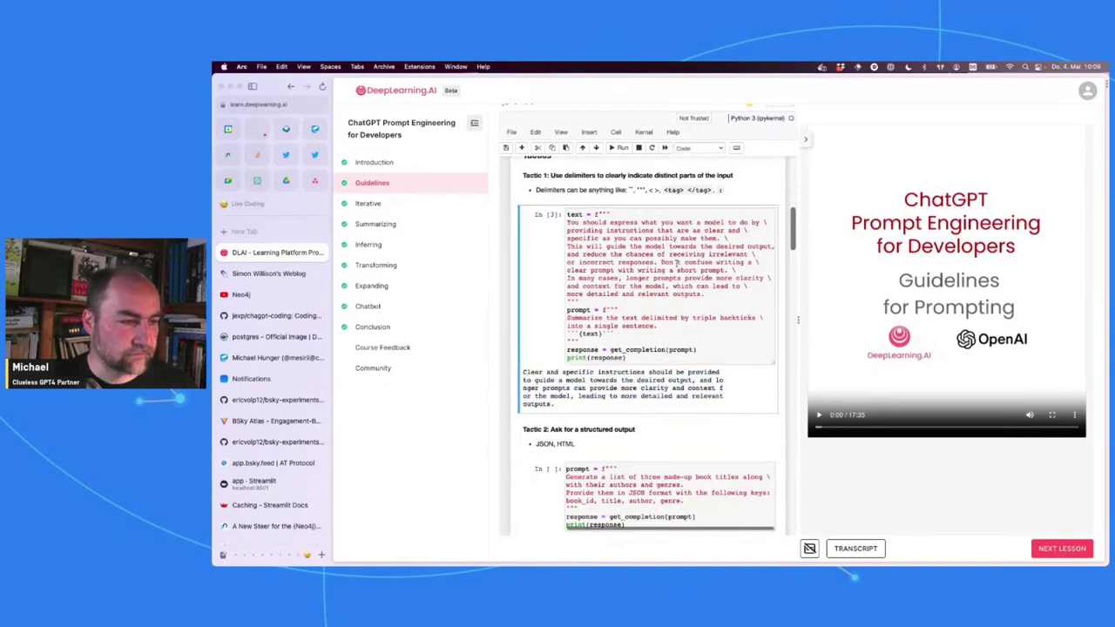
pyautogui.scroll(1, 616, 247)
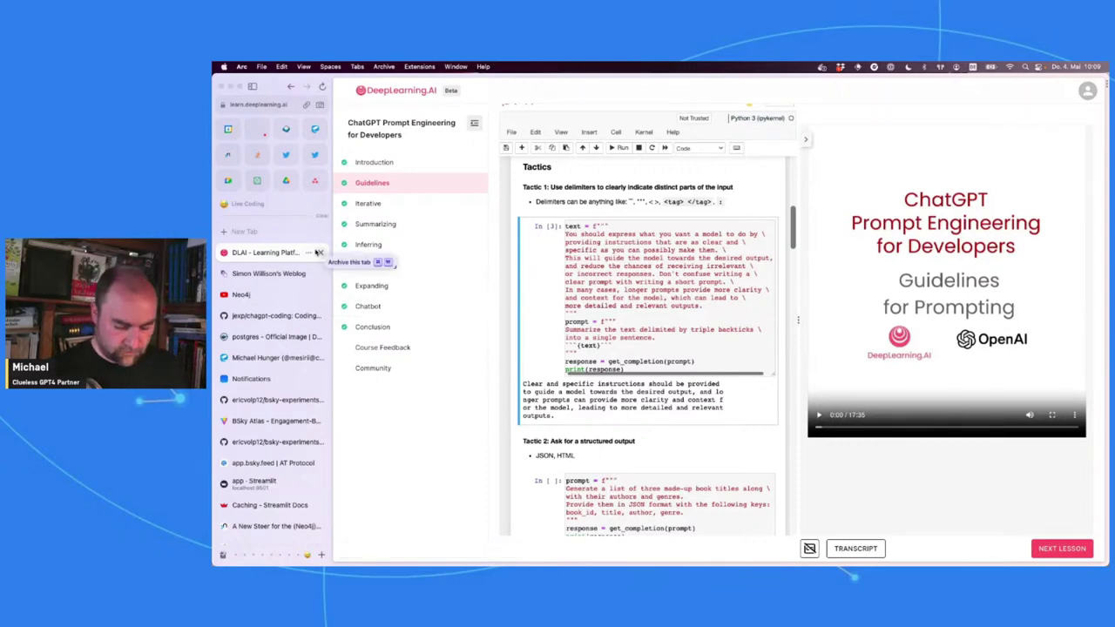
# Step: Copy the course page's link, and switch to the Home feed of the already open Bluesky page
pyautogui.press('super+shift+c')
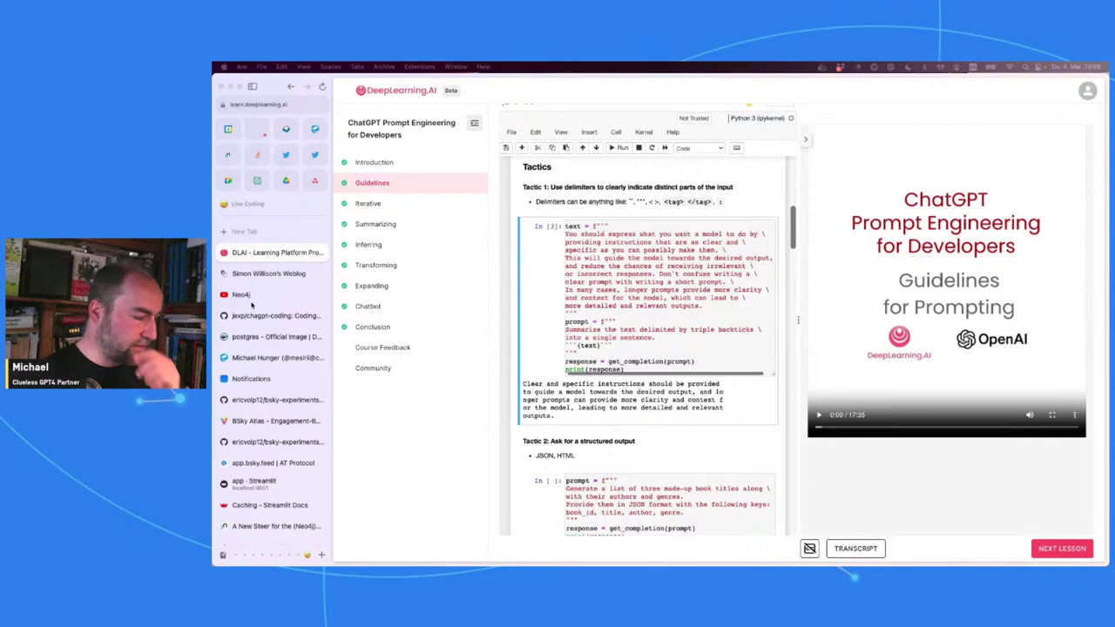
pyautogui.click(273, 359)
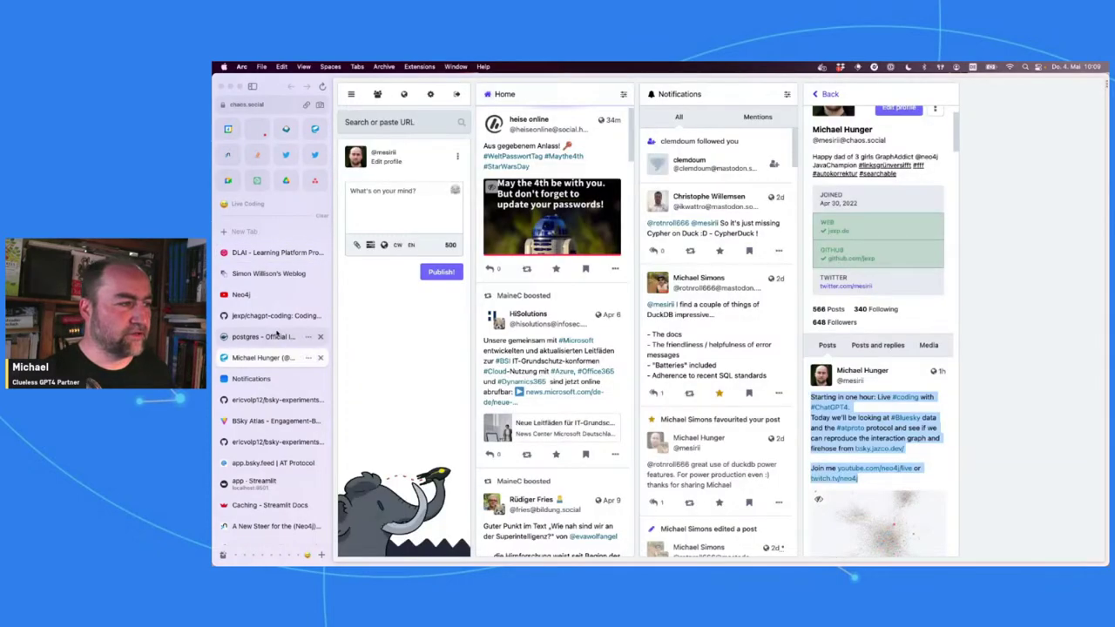
pyautogui.click(252, 380)
pyautogui.click(504, 135)
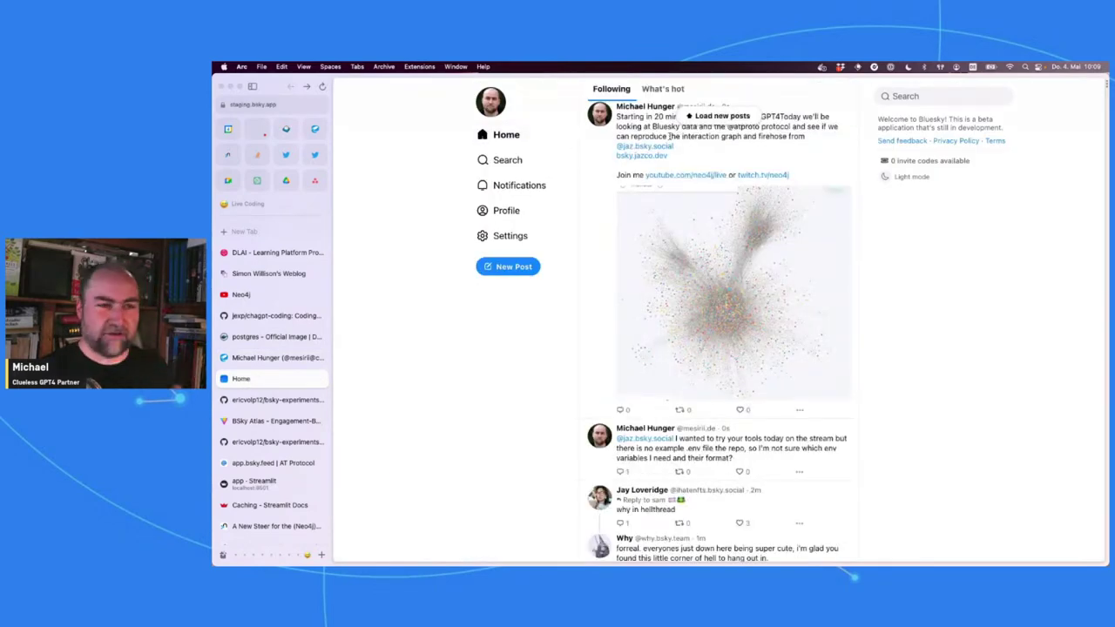
# Step: Examine the stream announcement with its graph image, the .env question below it and the replies about custom algorithms
pyautogui.scroll(-1, 765, 132)
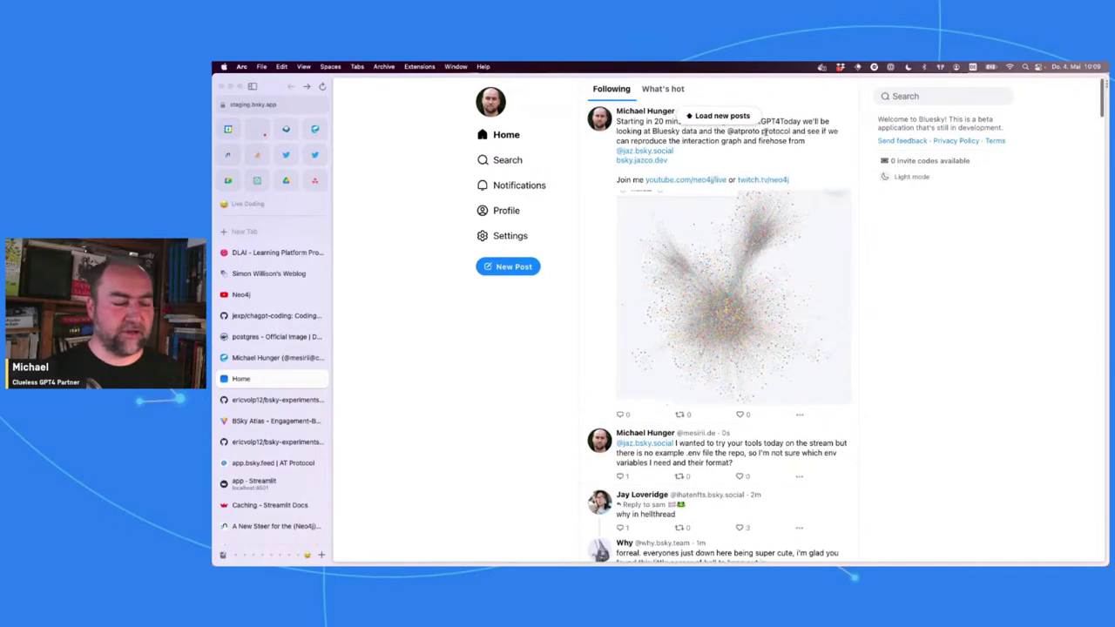
pyautogui.scroll(-3, 766, 132)
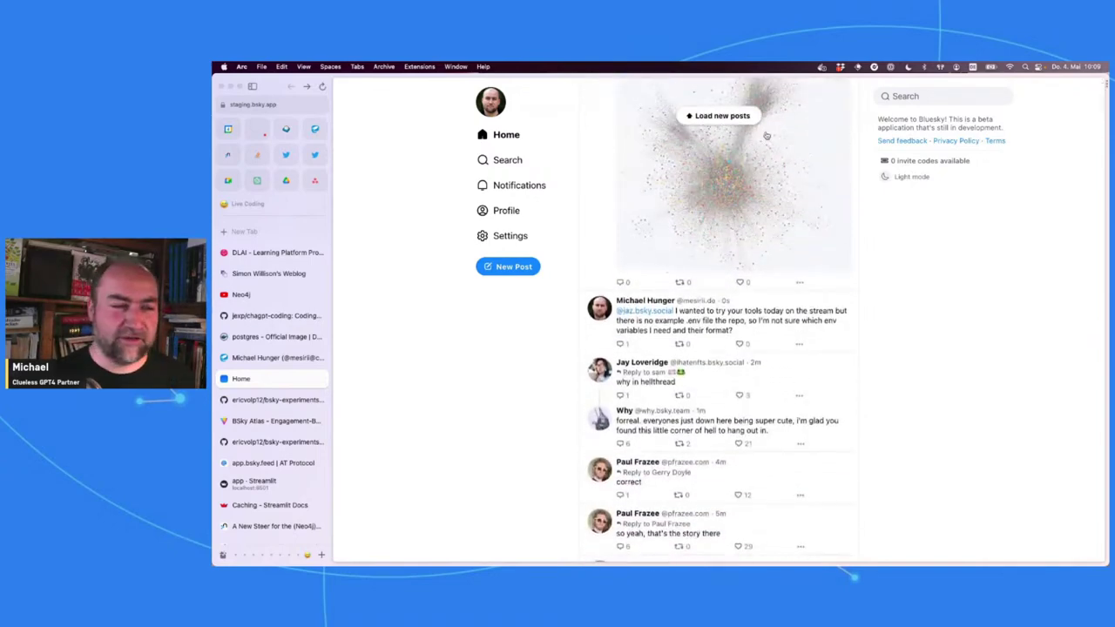
pyautogui.scroll(-4, 765, 135)
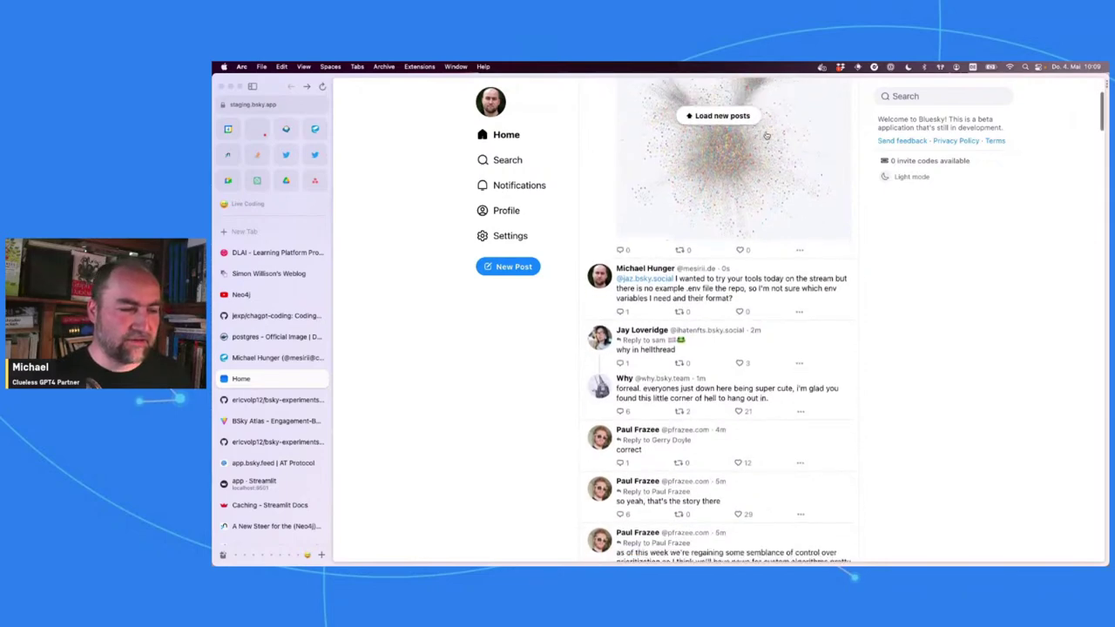
pyautogui.scroll(-5, 766, 135)
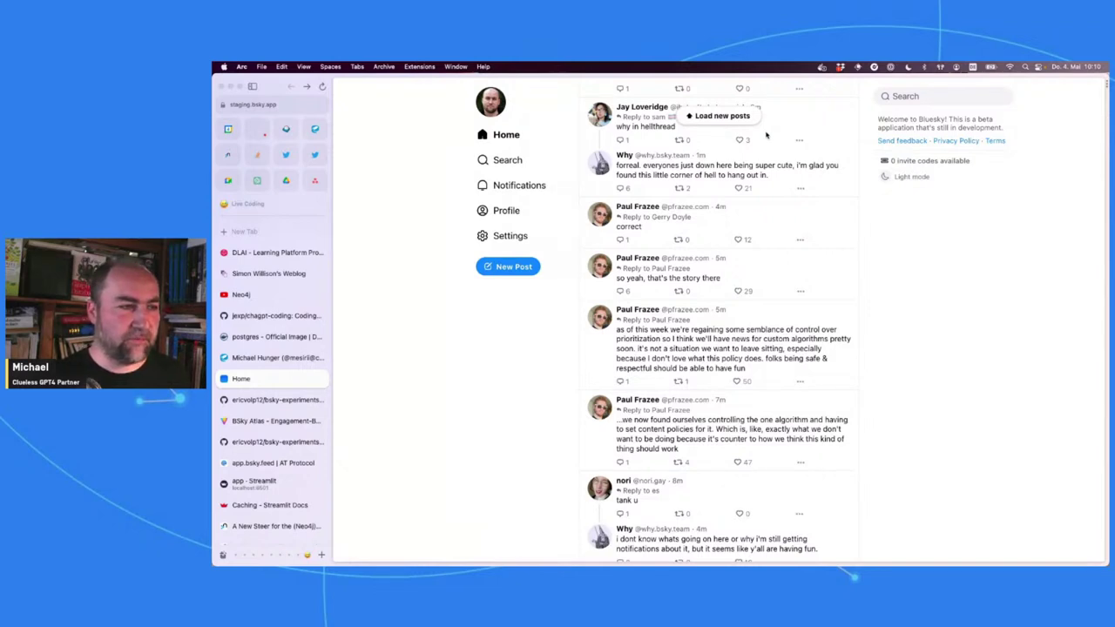
pyautogui.scroll(3, 766, 135)
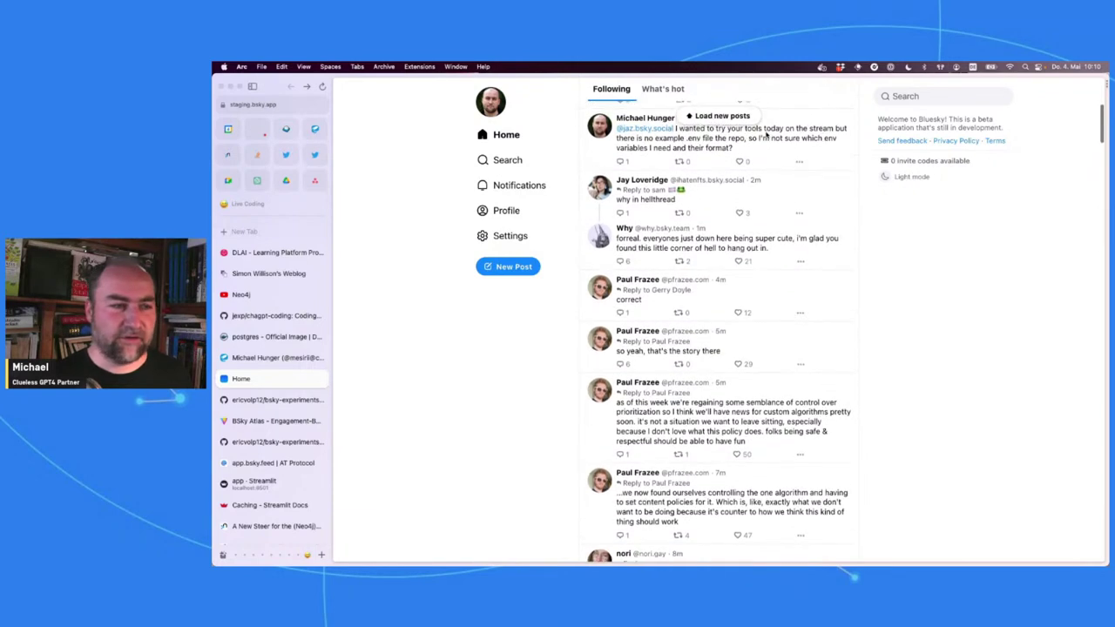
pyautogui.scroll(-2, 765, 133)
pyautogui.scroll(-5, 764, 131)
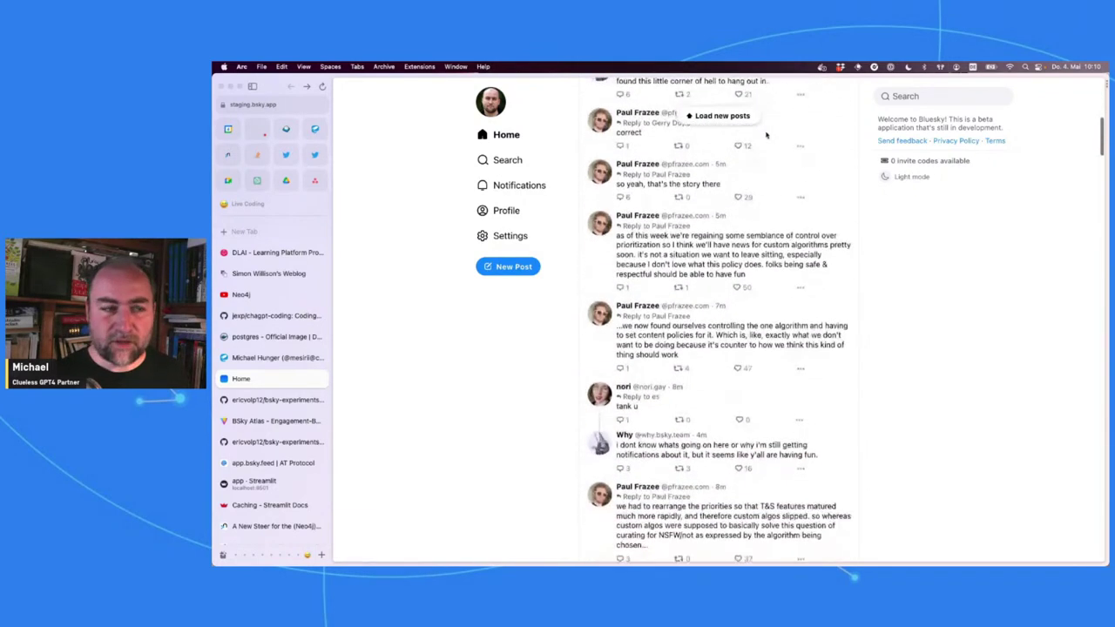
pyautogui.scroll(-2, 766, 135)
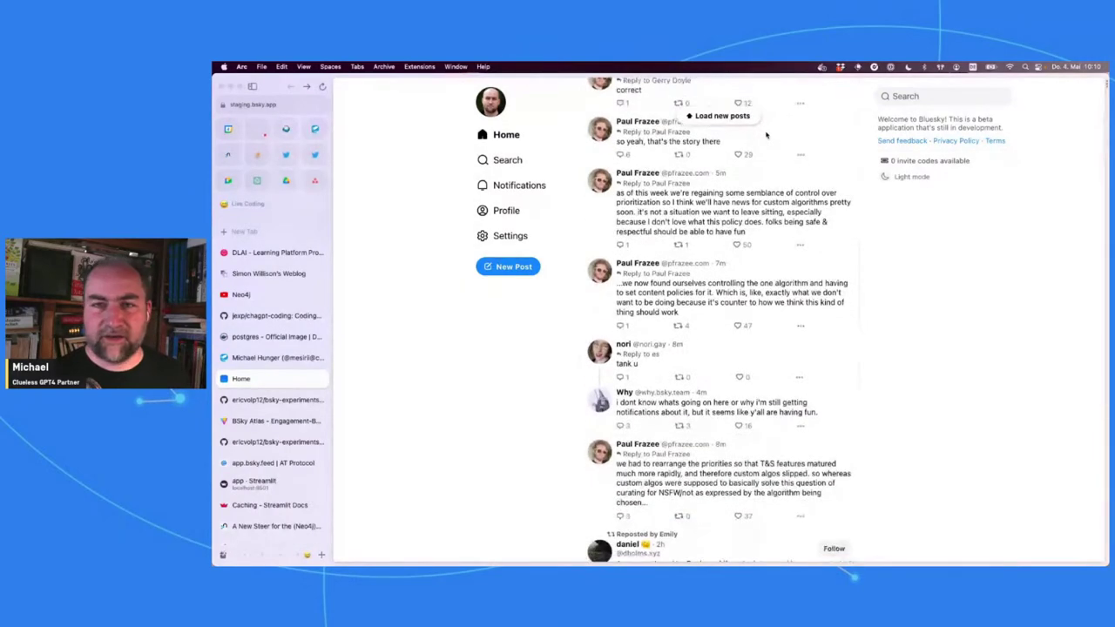
# Step: Look down the Following feed for the post linking bsky.jazco.dev and examine its labelled graph visualization
pyautogui.scroll(-20, 766, 135)
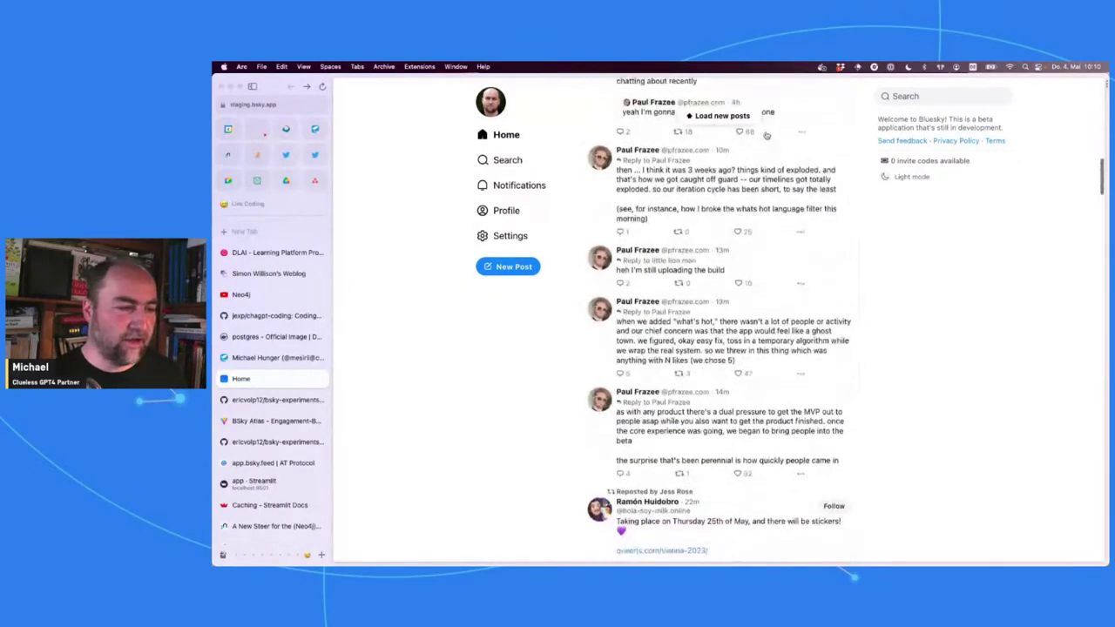
pyautogui.scroll(-6, 766, 133)
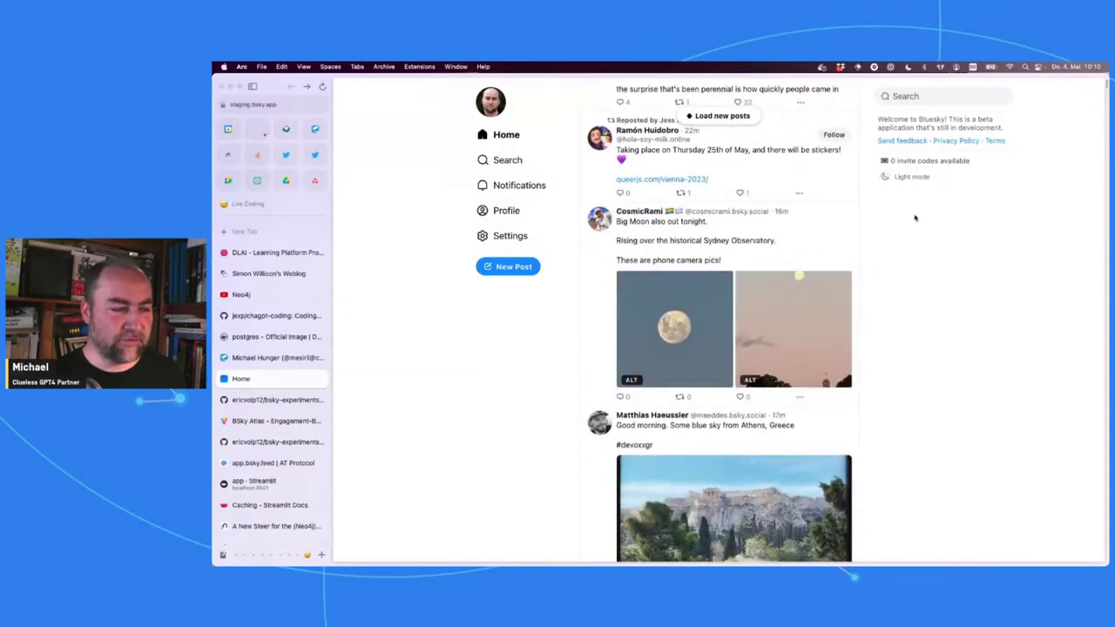
pyautogui.scroll(-20, 929, 309)
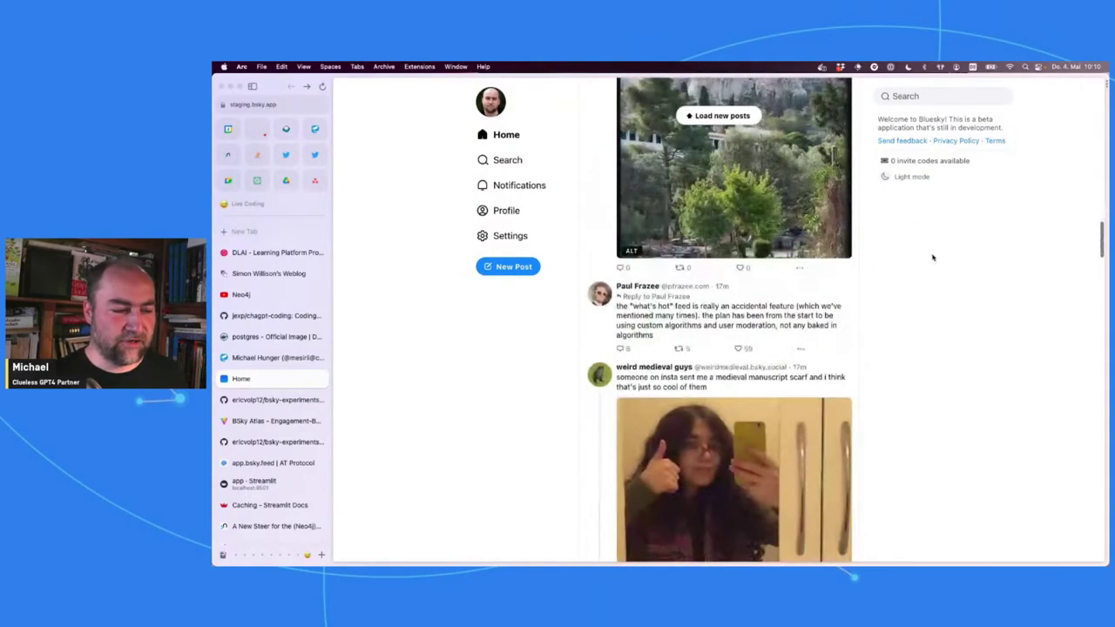
pyautogui.scroll(-20, 932, 258)
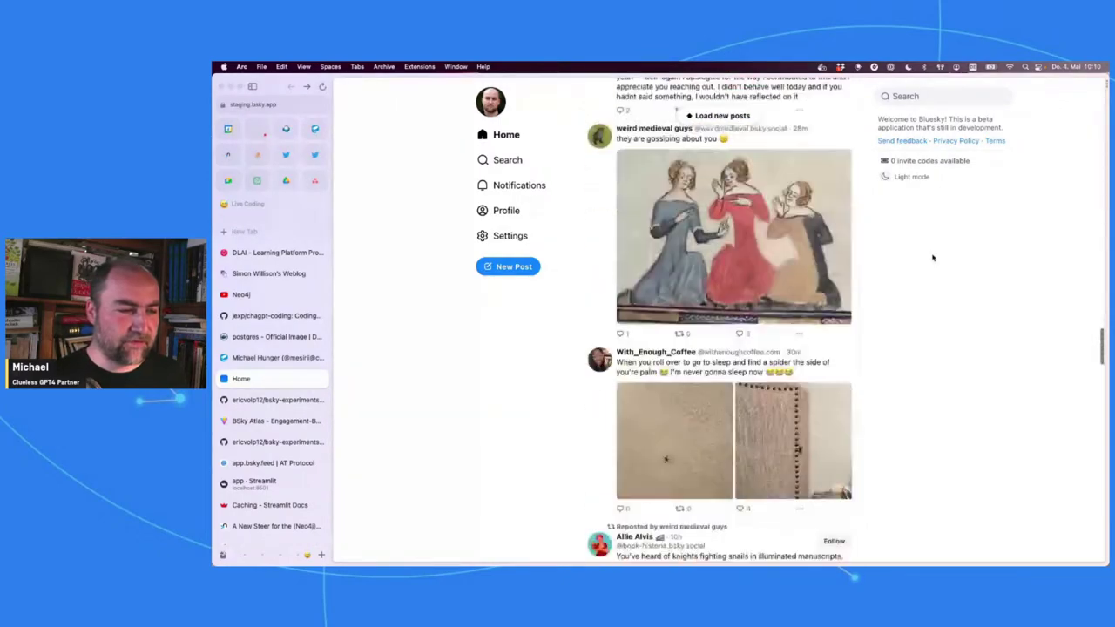
pyautogui.scroll(-18, 933, 258)
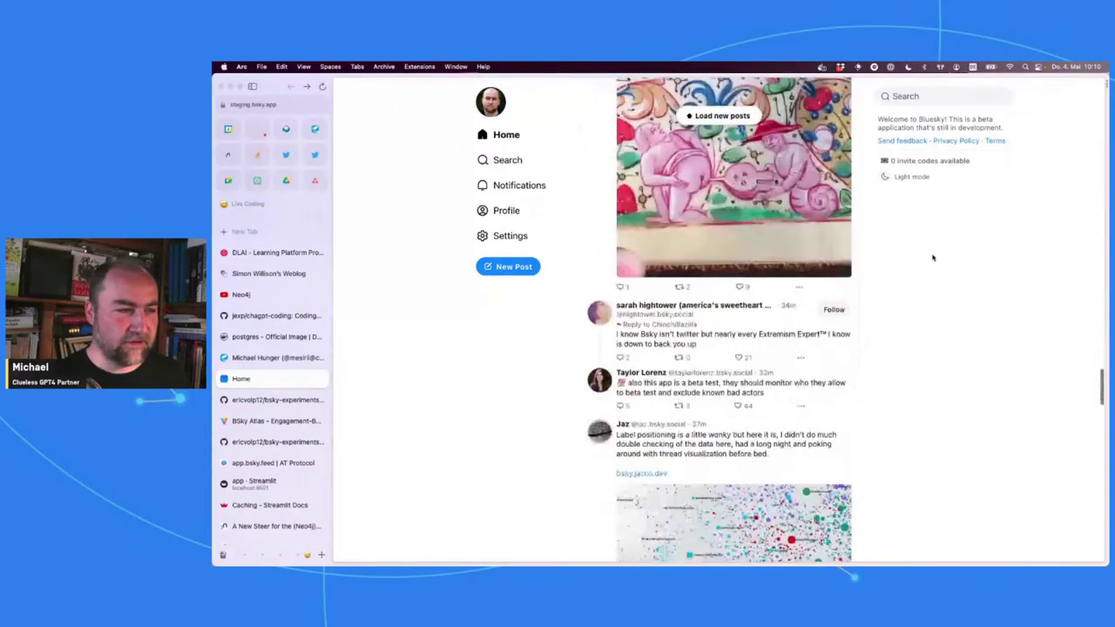
pyautogui.scroll(8, 932, 258)
pyautogui.scroll(-10, 953, 341)
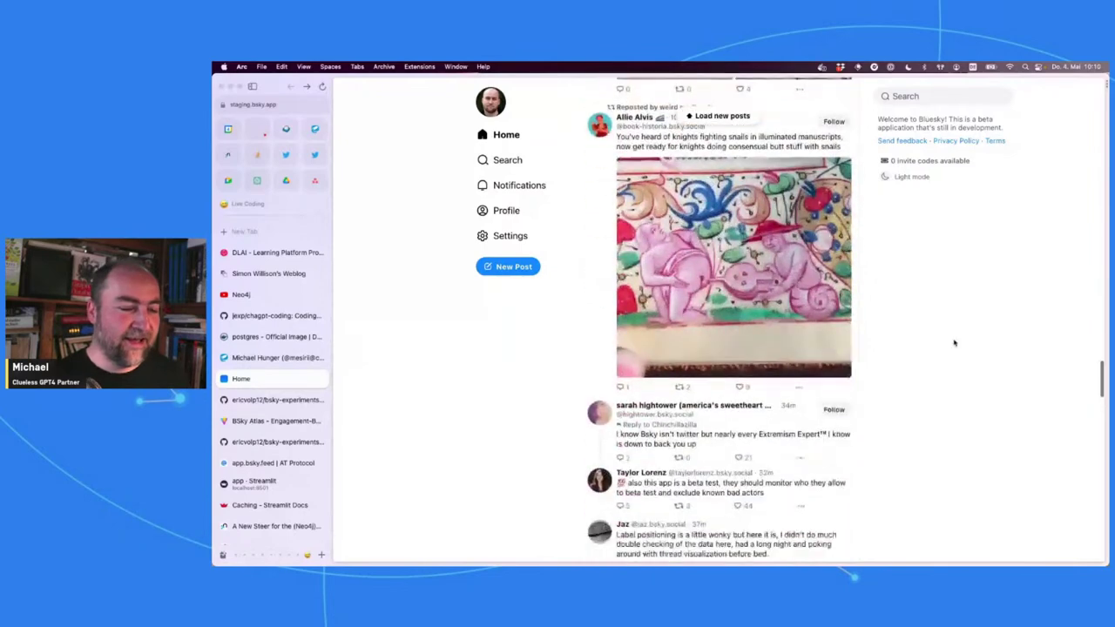
pyautogui.scroll(-2, 953, 342)
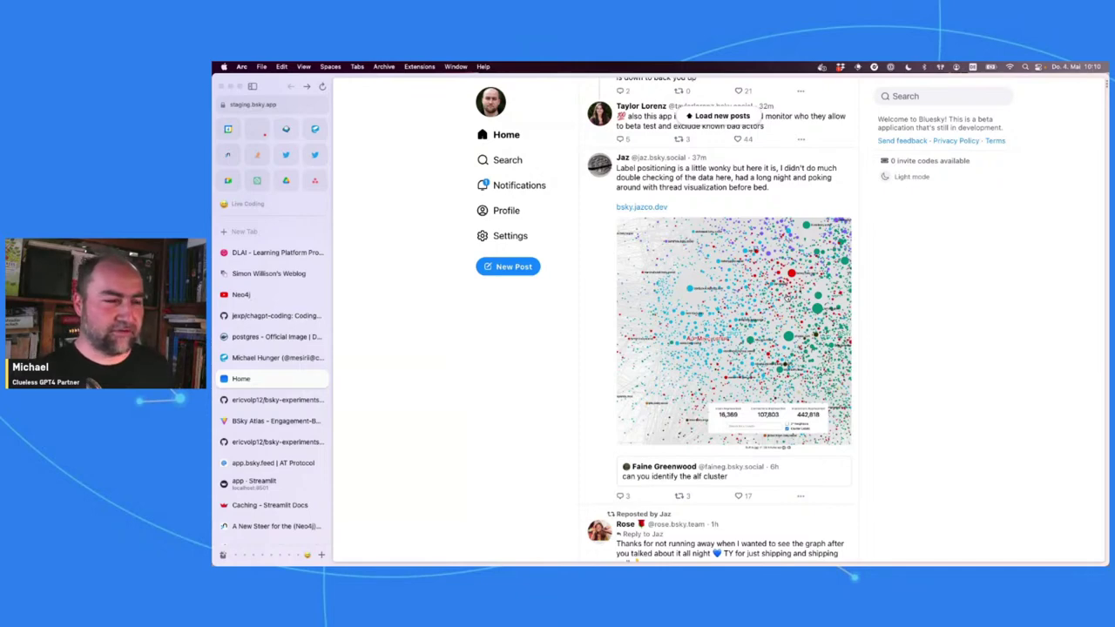
pyautogui.scroll(-1, 887, 282)
pyautogui.scroll(-3, 887, 283)
pyautogui.scroll(1, 888, 283)
pyautogui.scroll(1, 887, 283)
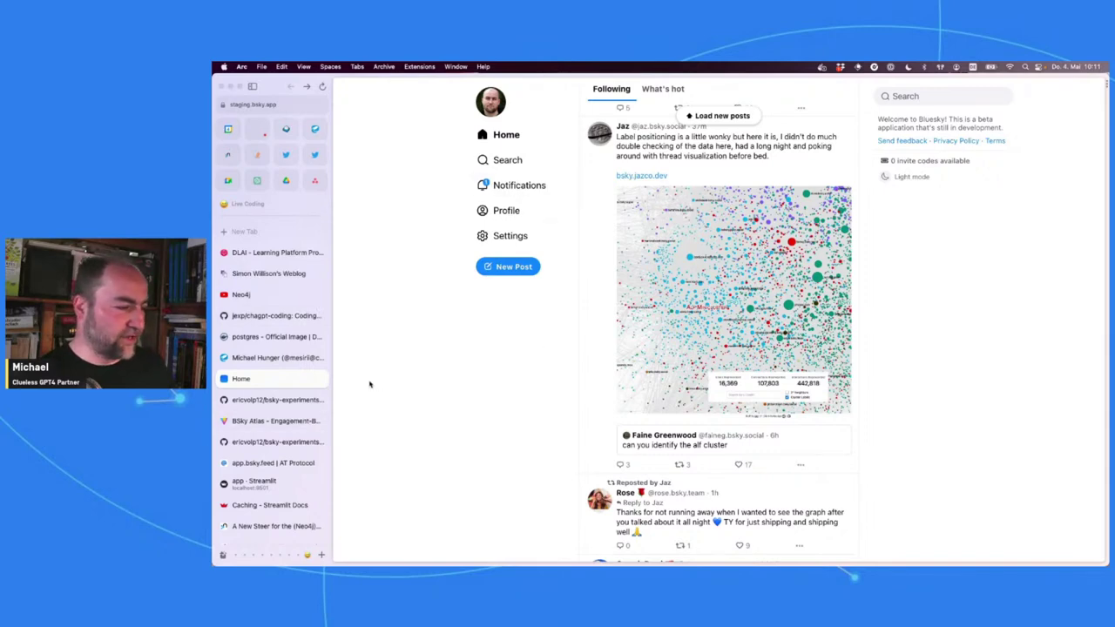
# Step: Open the bsky-experiments repository on GitHub and read through its file list and the README's Graph Builder section
pyautogui.click(274, 442)
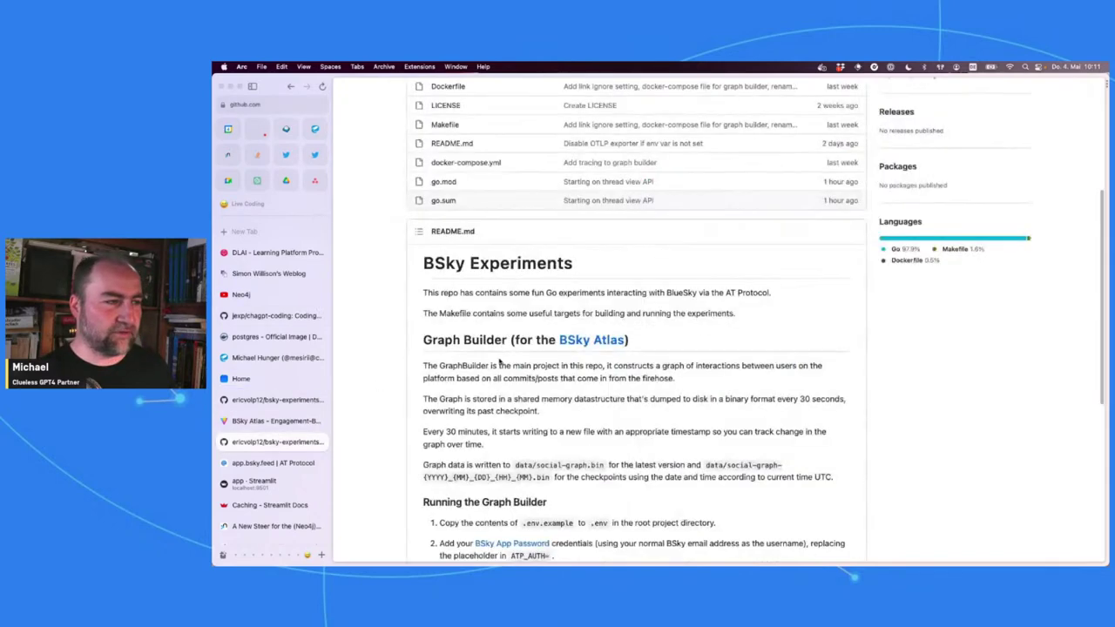
pyautogui.scroll(5, 499, 363)
pyautogui.scroll(-5, 499, 364)
pyautogui.scroll(2, 499, 362)
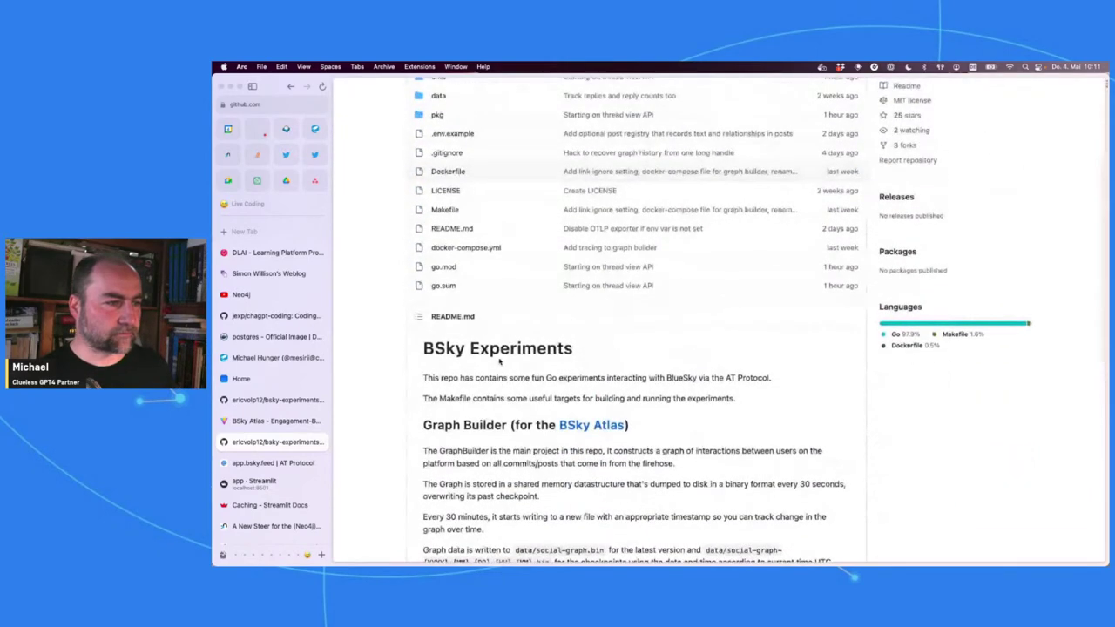
pyautogui.scroll(3, 499, 361)
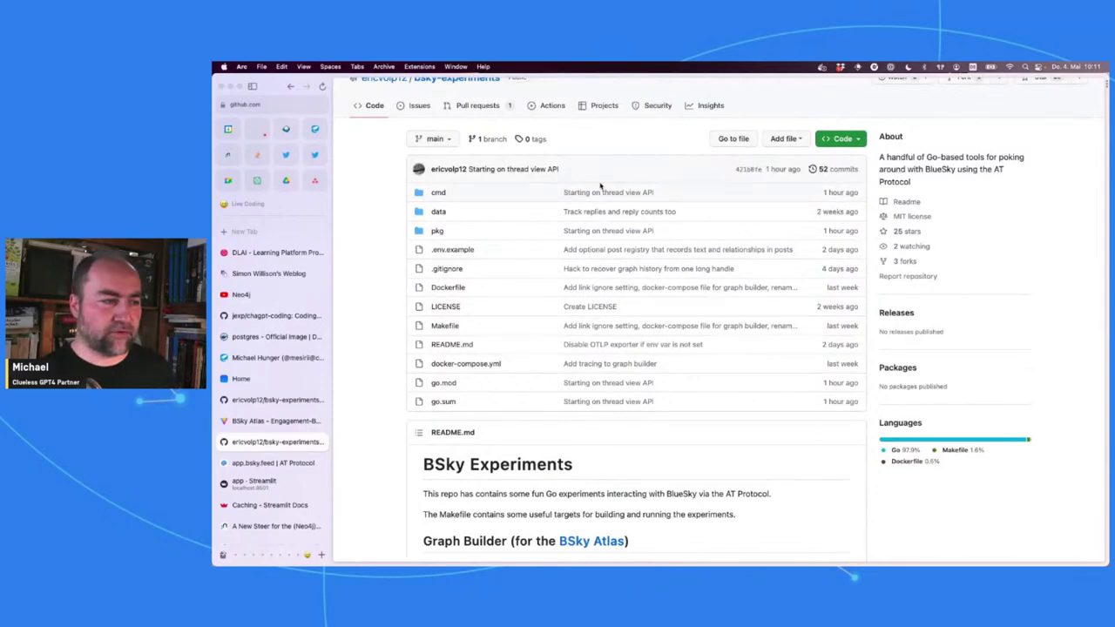
pyautogui.scroll(-8, 600, 185)
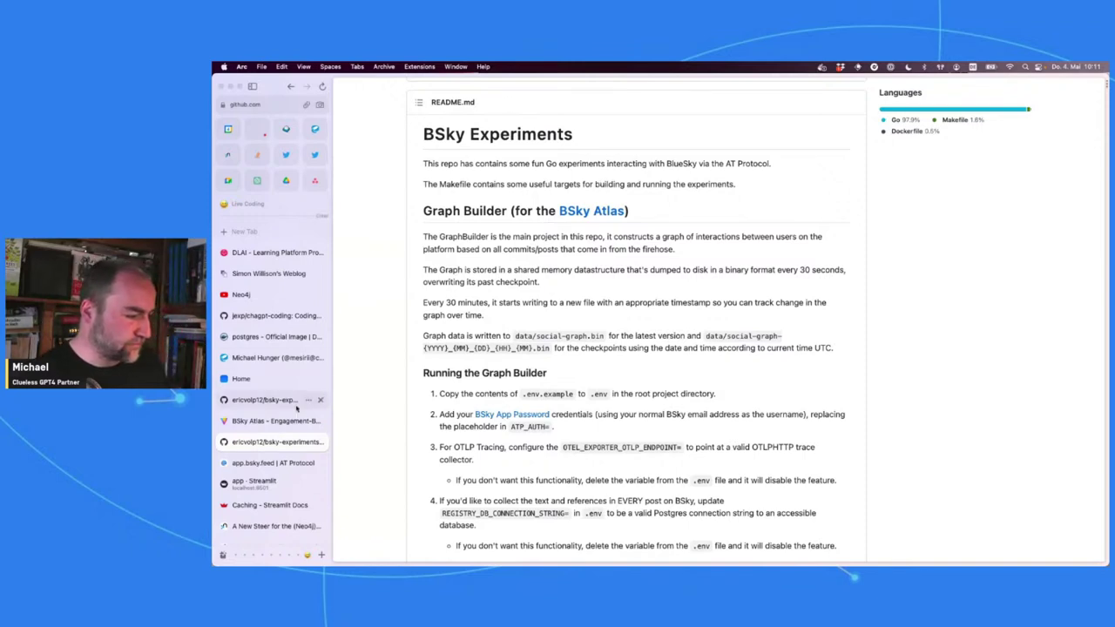
# Step: Open the BSky Atlas graph and examine its labelled community clusters and the number of users represented
pyautogui.click(265, 421)
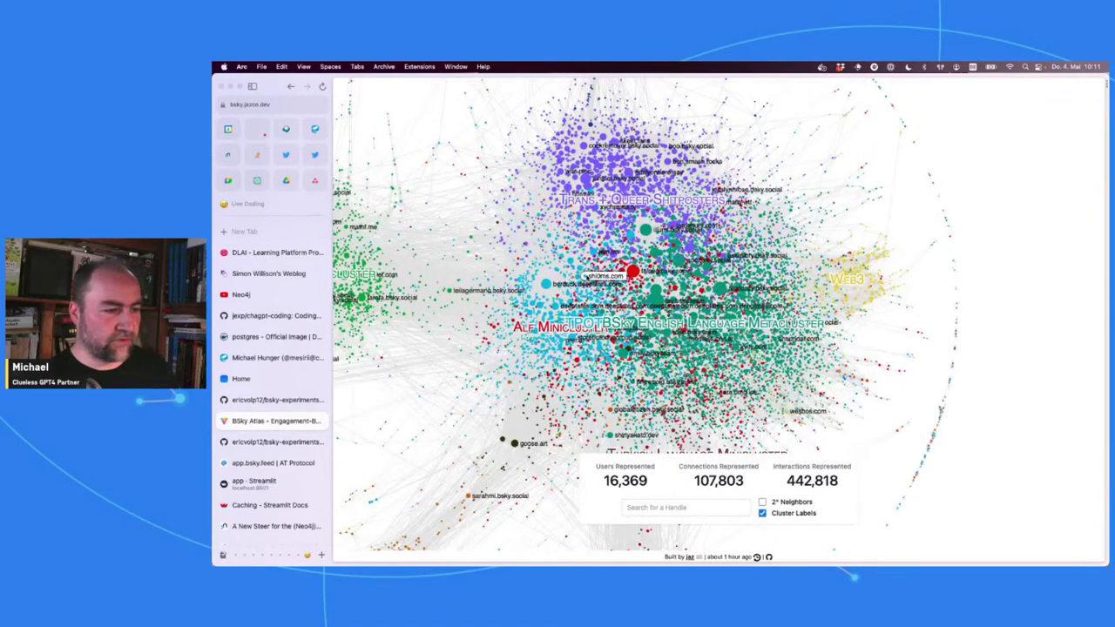
pyautogui.scroll(-5, 554, 305)
pyautogui.scroll(5, 554, 305)
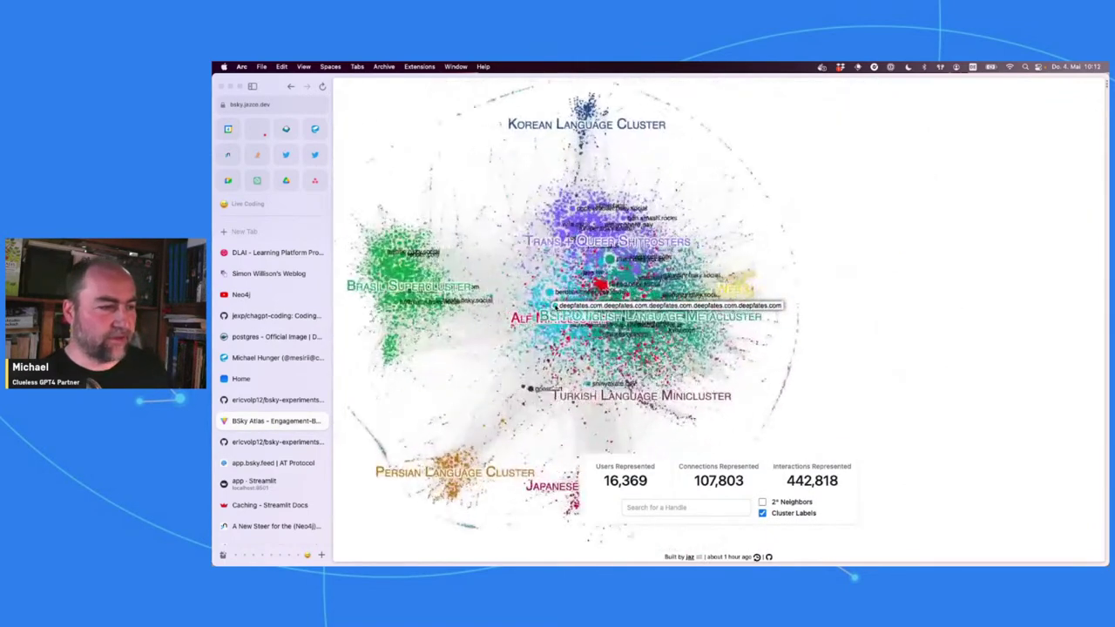
pyautogui.moveTo(452, 381); pyautogui.dragTo(619, 405)
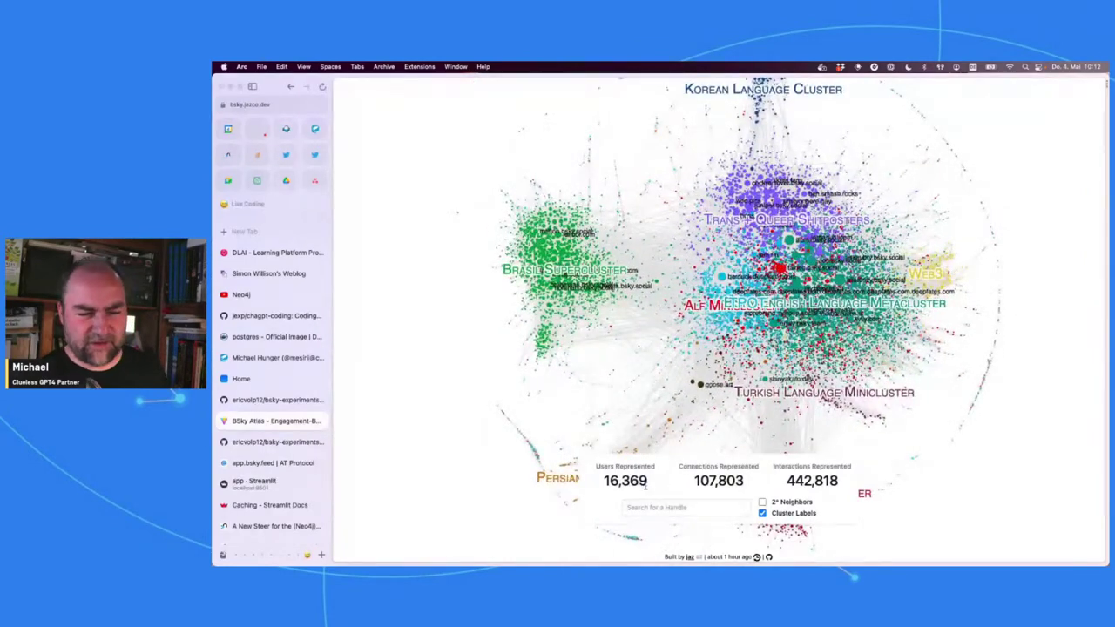
pyautogui.moveTo(651, 489); pyautogui.dragTo(603, 480)
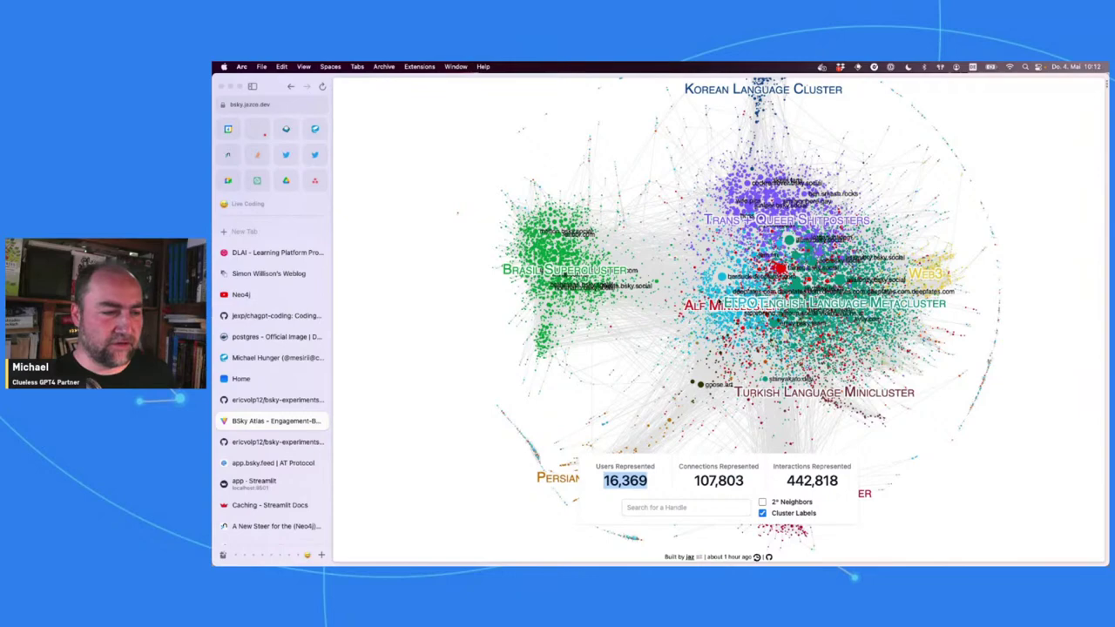
pyautogui.scroll(5, 684, 220)
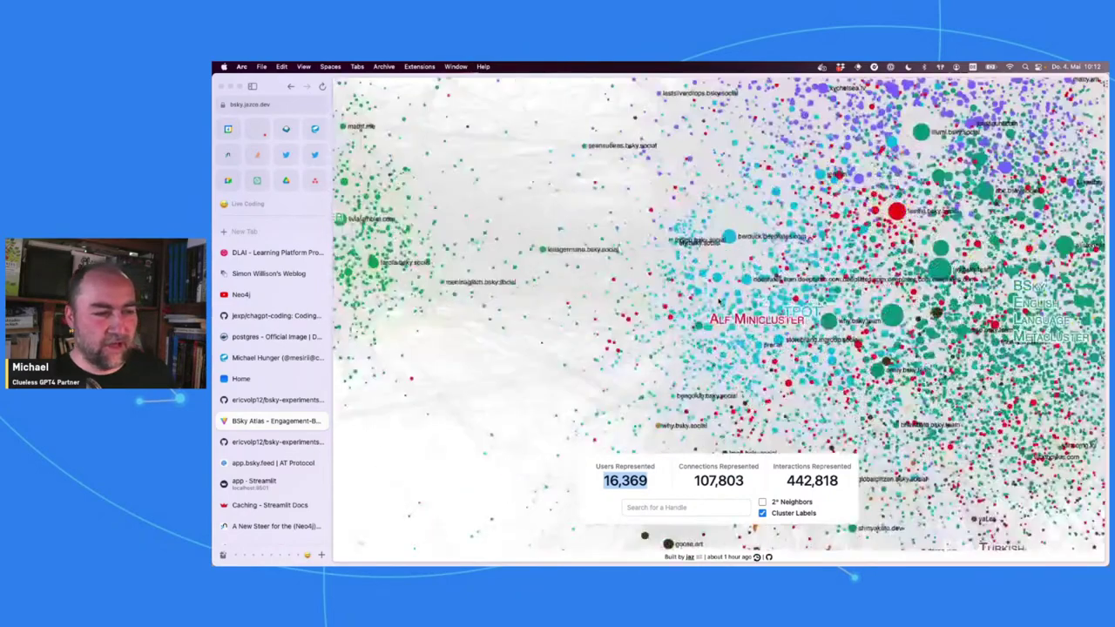
pyautogui.scroll(-8, 684, 219)
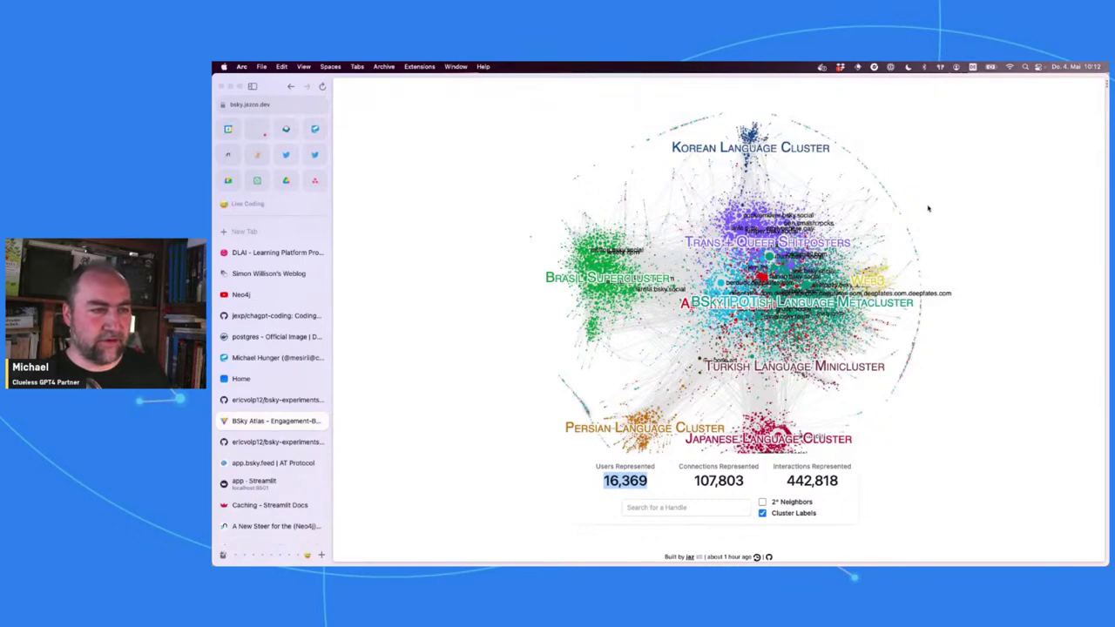
# Step: Examine the atlas's Persian, Japanese and Web3 clusters and the individual user nodes inside the English language metacluster
pyautogui.moveTo(989, 331); pyautogui.dragTo(943, 226)
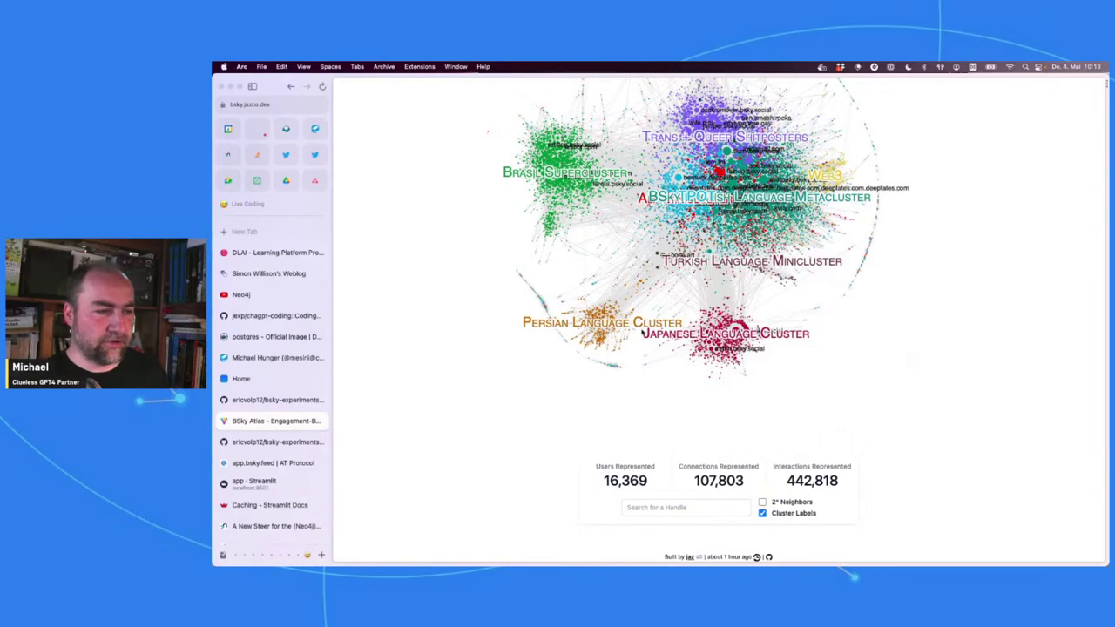
pyautogui.scroll(5, 933, 216)
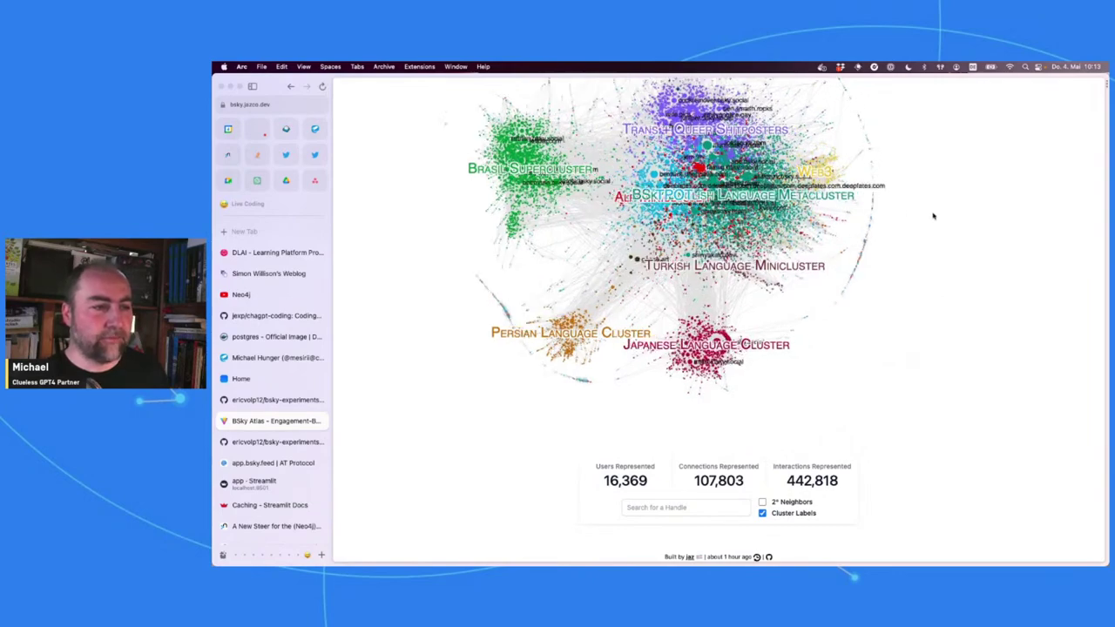
pyautogui.scroll(-5, 933, 216)
pyautogui.scroll(5, 932, 216)
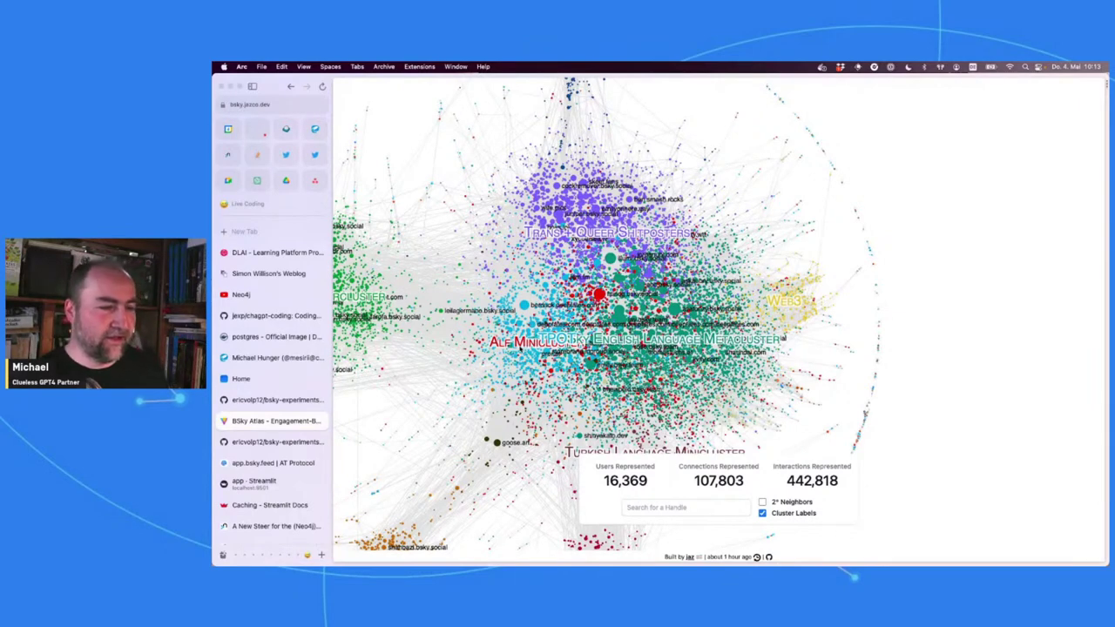
pyautogui.moveTo(523, 305)
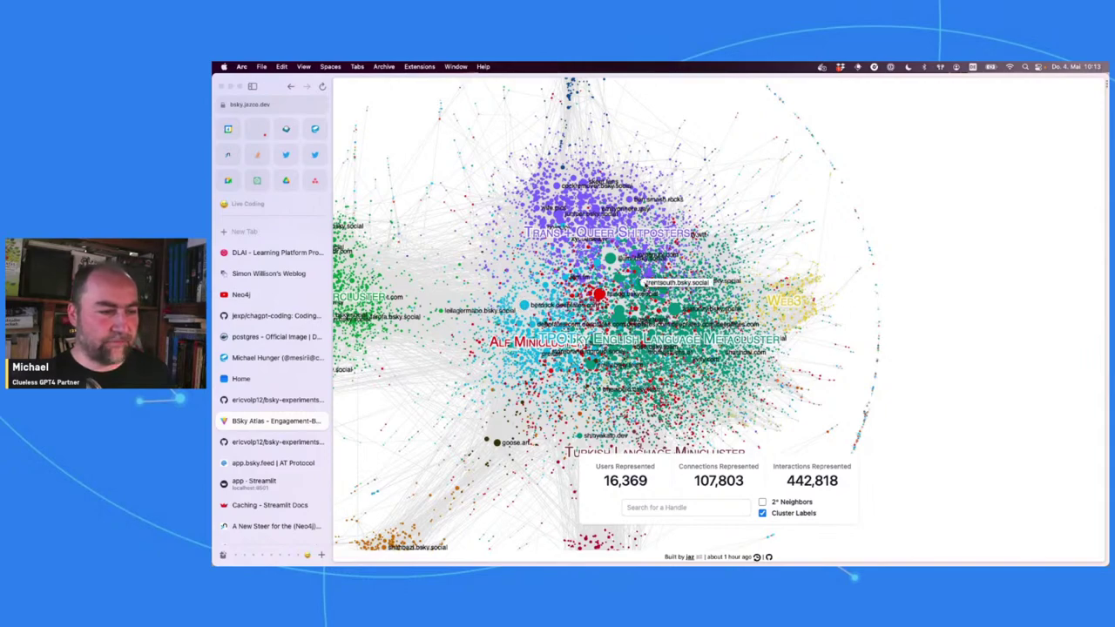
pyautogui.scroll(5, 644, 285)
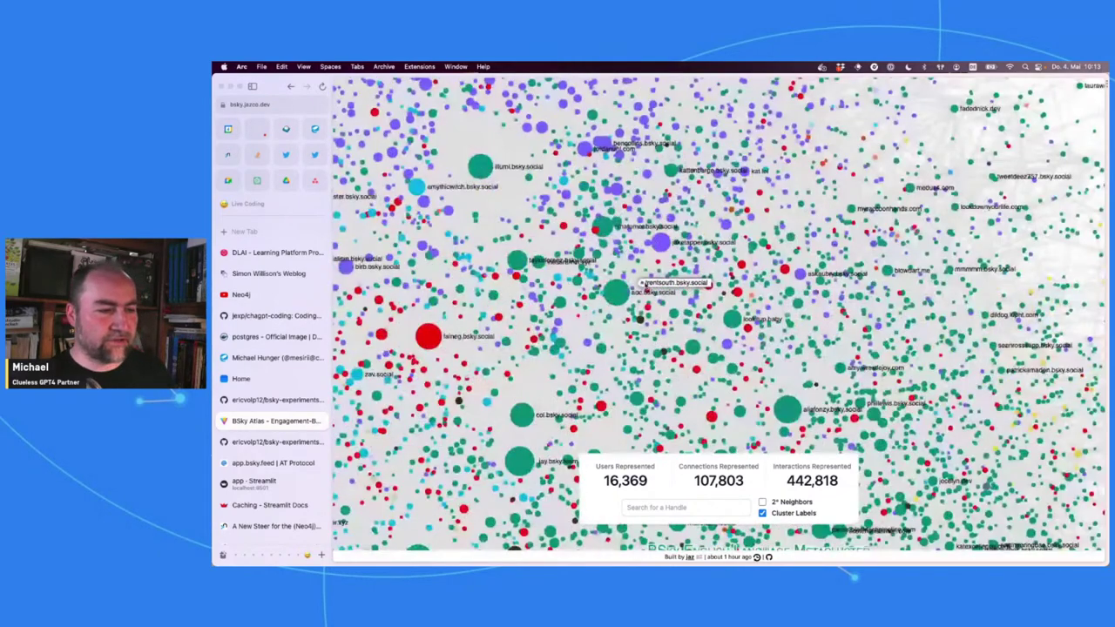
pyautogui.scroll(-10, 644, 285)
# Step: Search Bluesky for "jake tapper", open the Jake Tapper profile and copy its handle
pyautogui.click(640, 511)
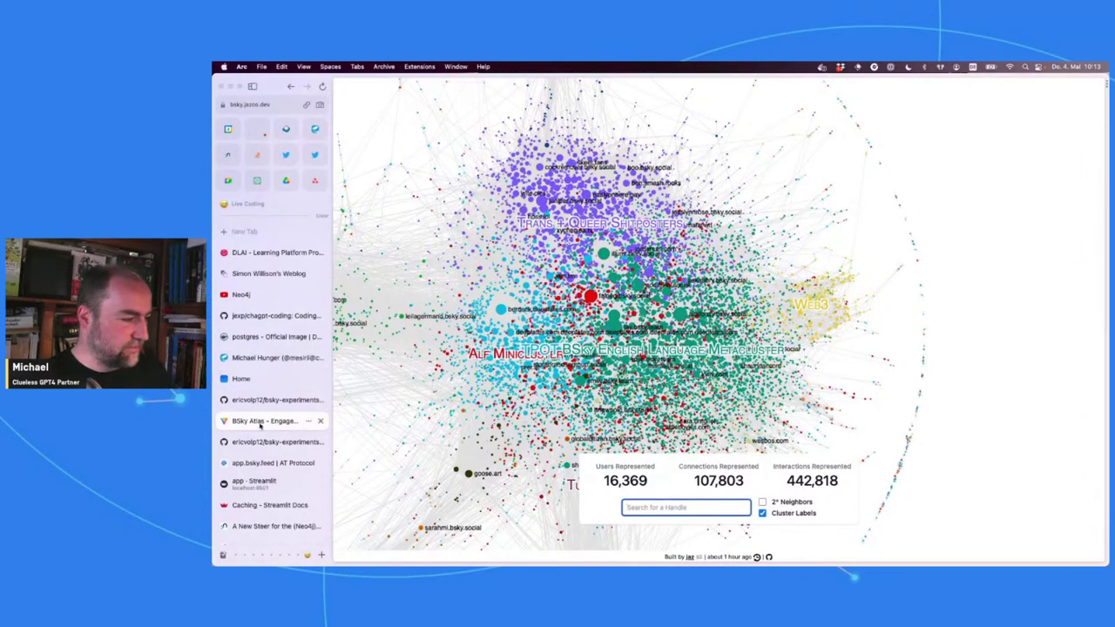
pyautogui.click(242, 378)
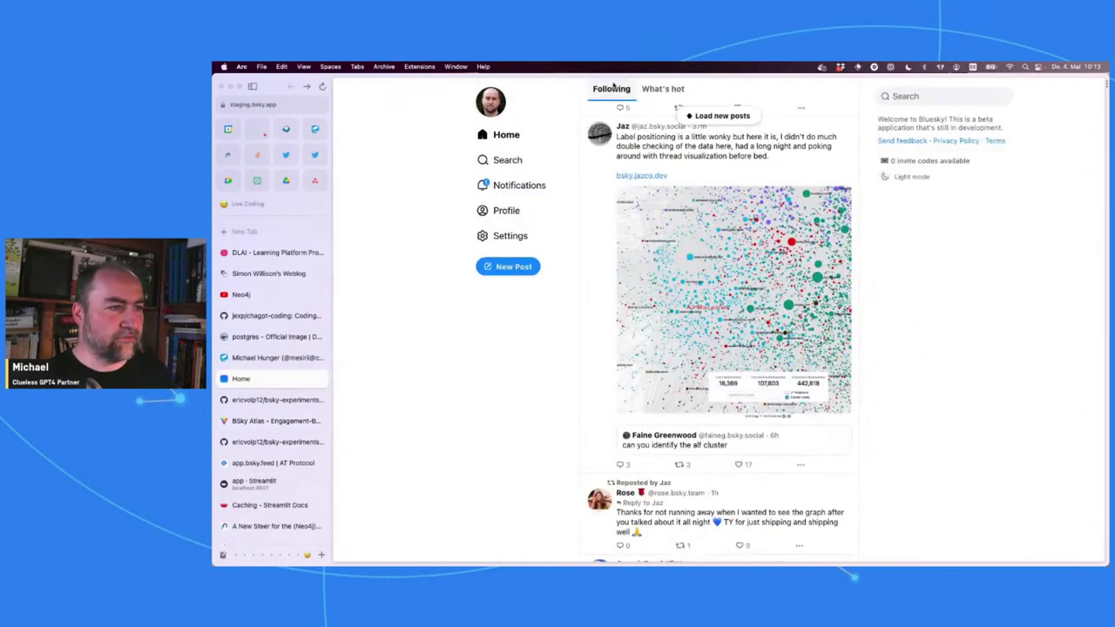
pyautogui.click(508, 160)
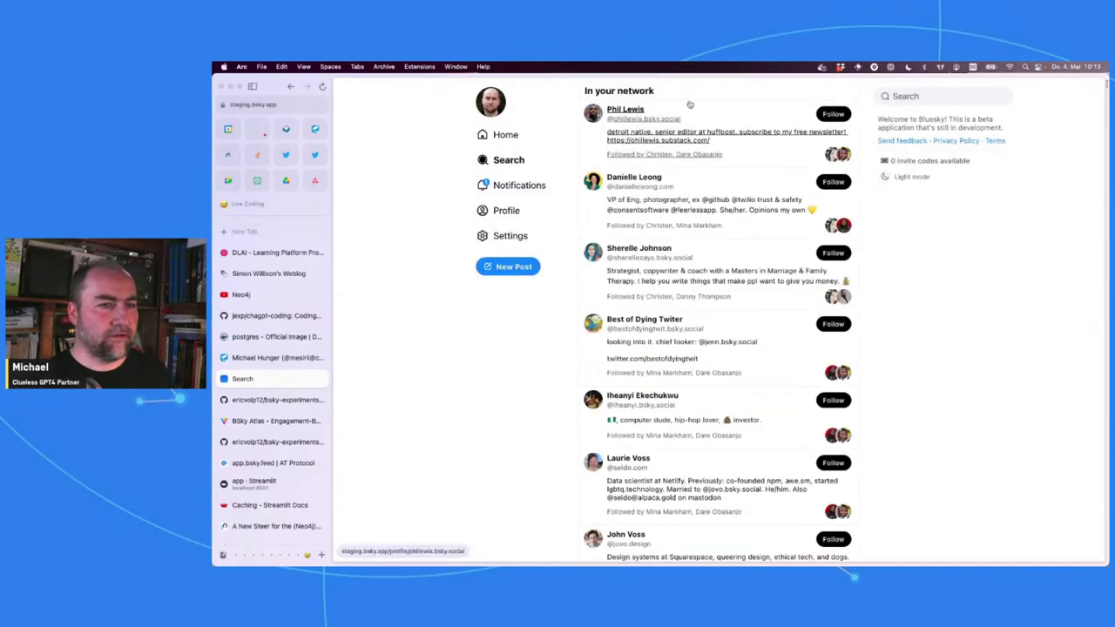
pyautogui.click(905, 96)
pyautogui.write('jake tapper')
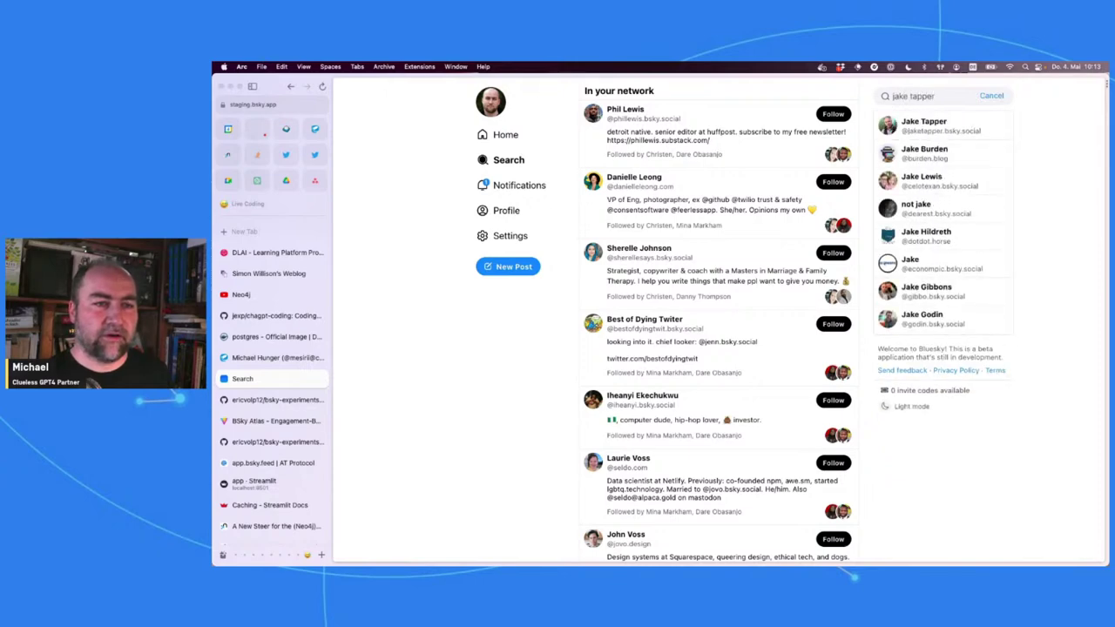
pyautogui.click(923, 126)
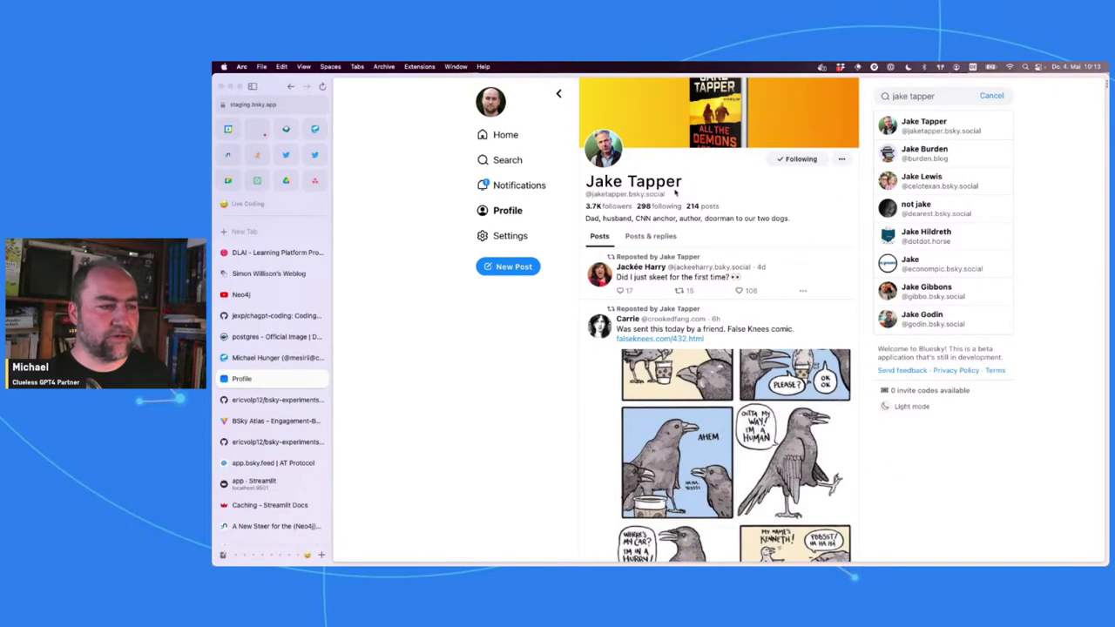
pyautogui.moveTo(668, 196); pyautogui.dragTo(585, 193)
pyautogui.press('super+c')
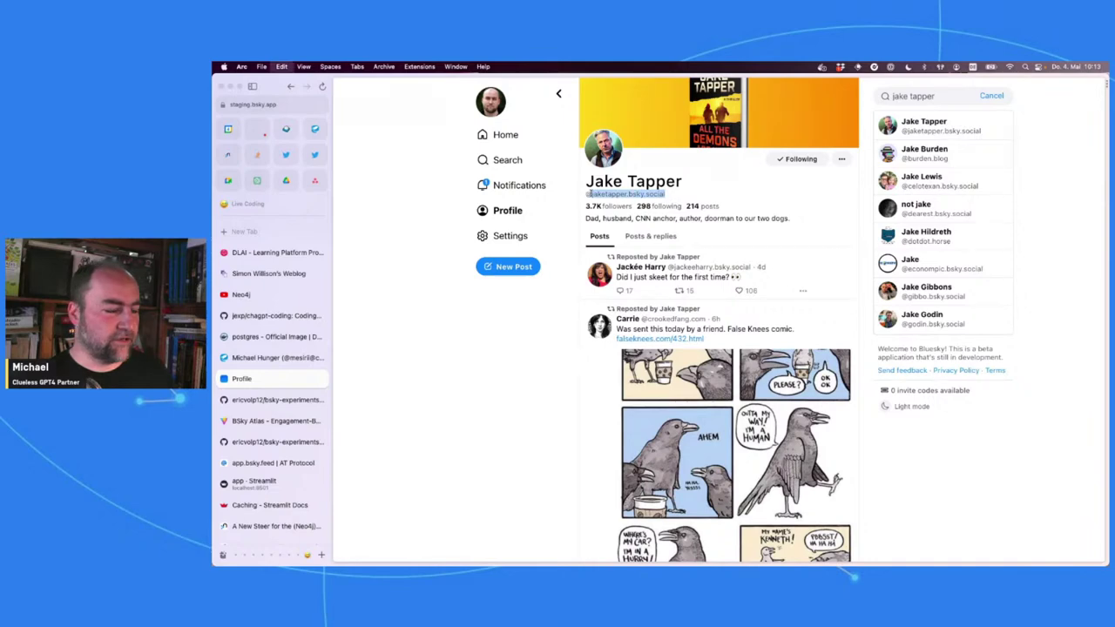
# Step: Look up the copied handle jaketapper.bsky.social in the BSky Atlas to show that account's interactions
pyautogui.click(253, 421)
pyautogui.click(688, 506)
pyautogui.press('super+v')
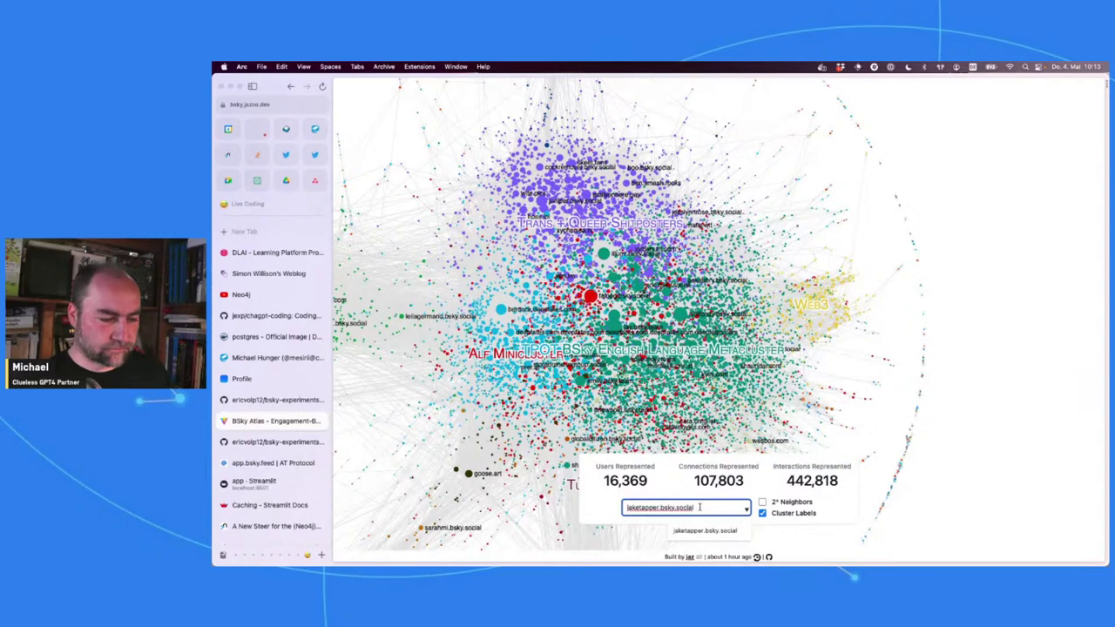
pyautogui.click(713, 531)
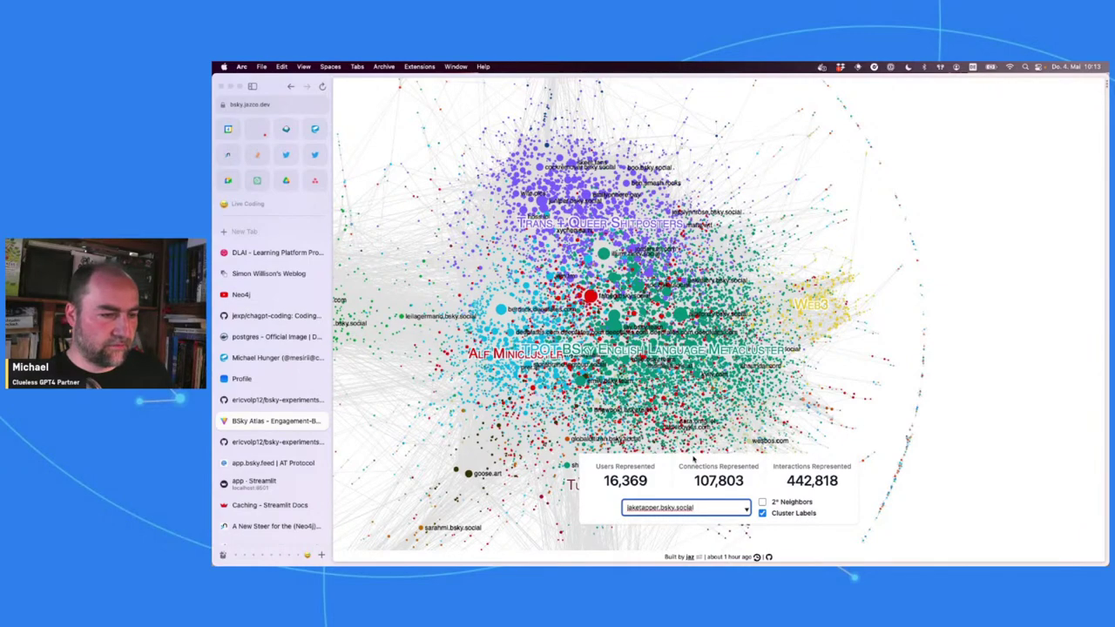
pyautogui.scroll(-5, 694, 459)
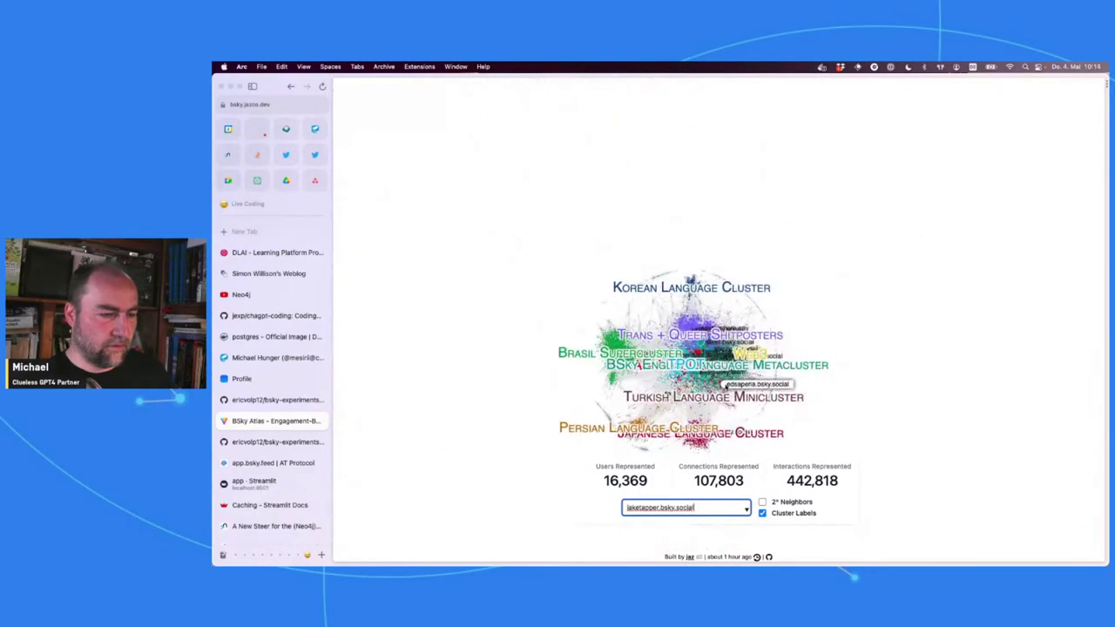
pyautogui.scroll(5, 725, 384)
pyautogui.press('Return')
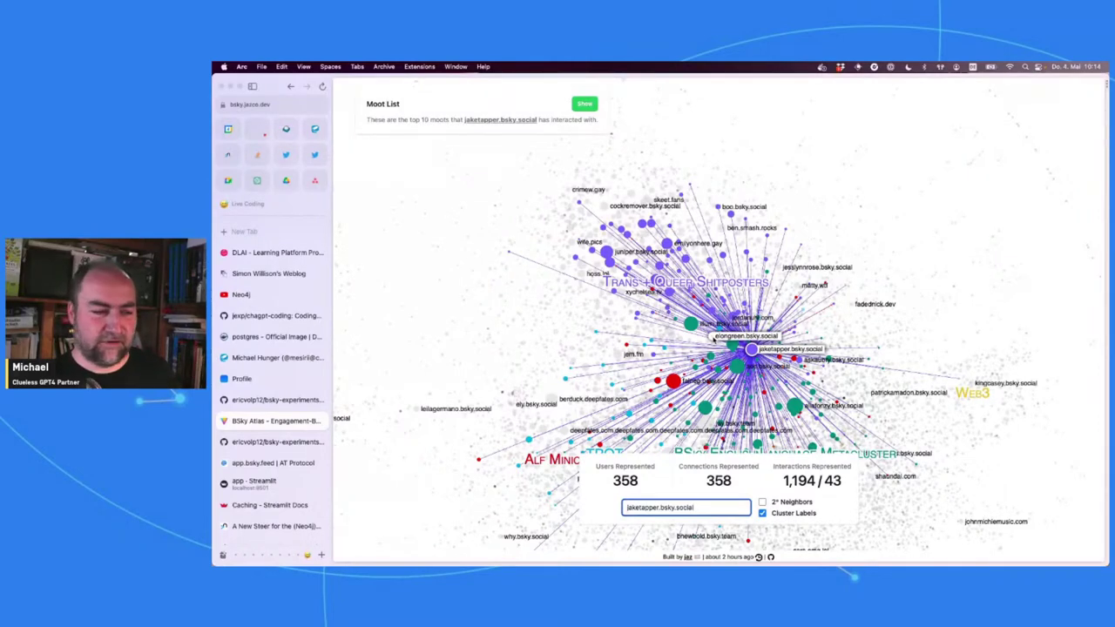
# Step: Look up aoc.bsky.social in the atlas and examine how its connections spread across the clusters
pyautogui.press('super+a')
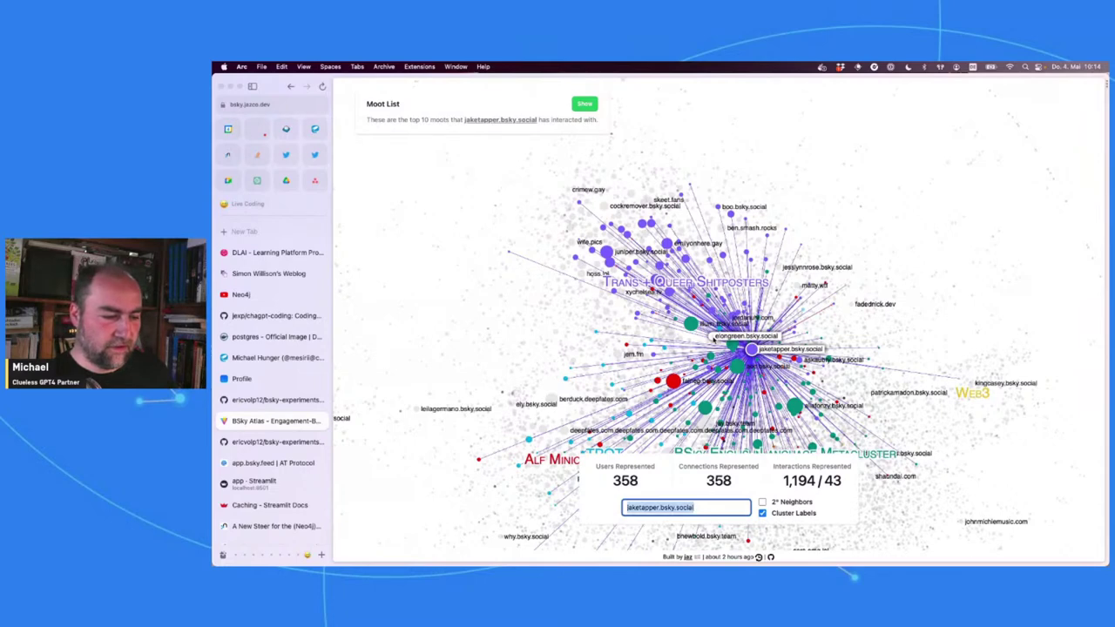
pyautogui.write('soc')
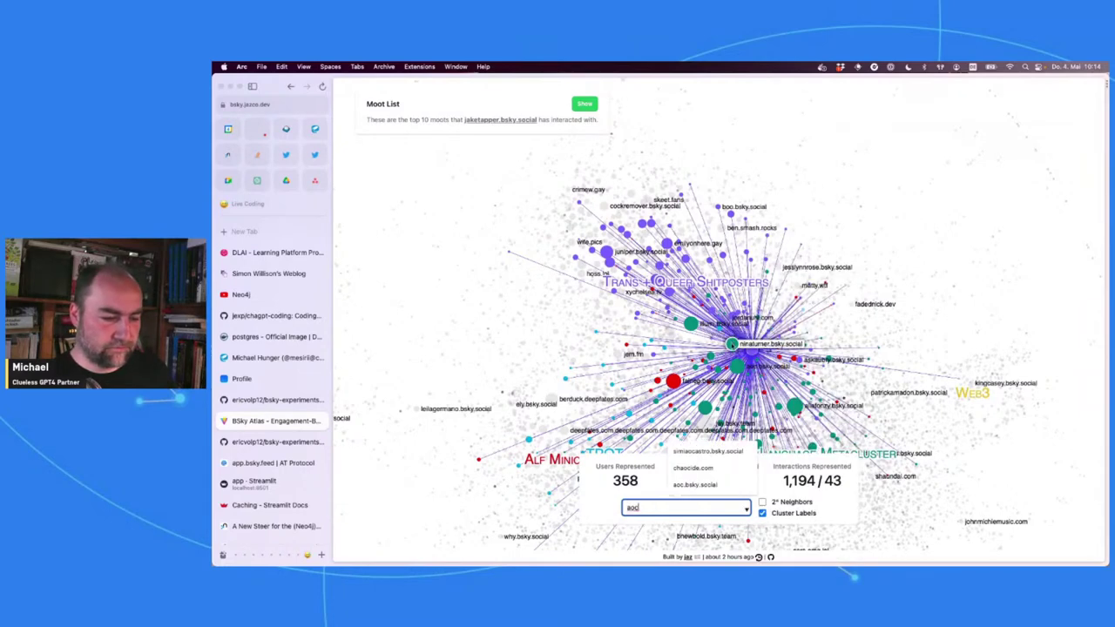
pyautogui.click(694, 485)
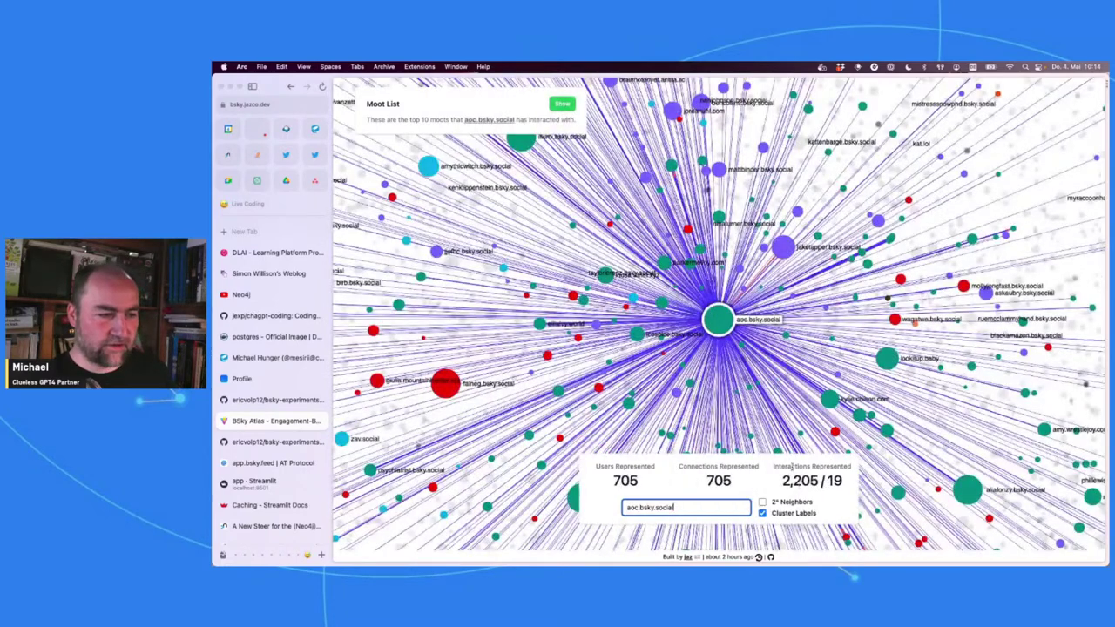
pyautogui.scroll(-10, 764, 391)
pyautogui.scroll(5, 765, 388)
pyautogui.scroll(-4, 764, 391)
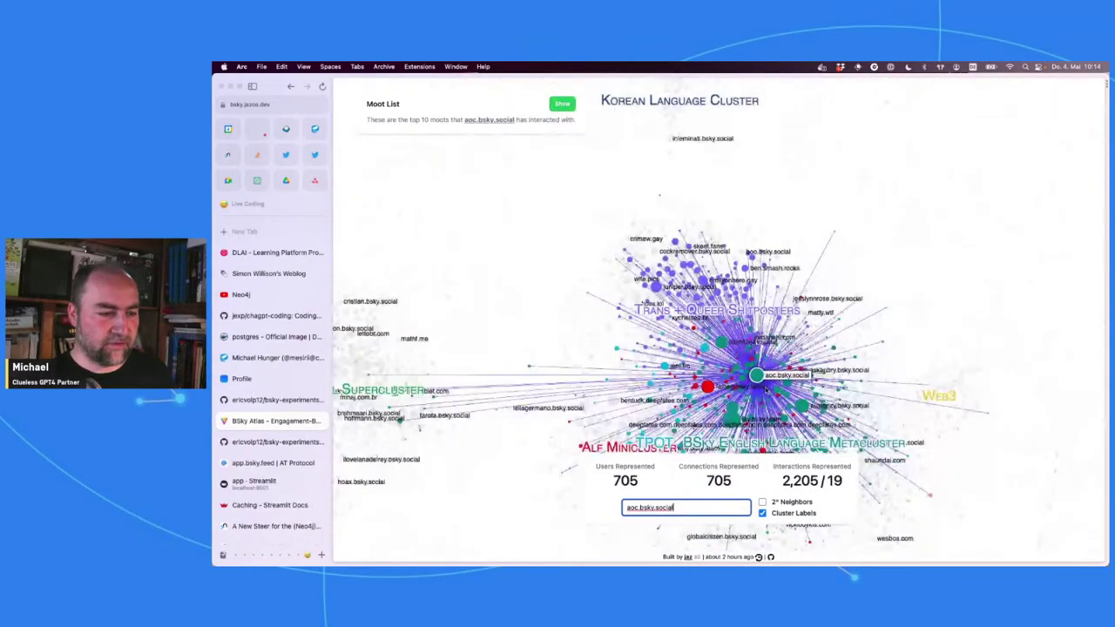
# Step: Look up the presenter's own handle in the atlas and examine that account's connections
pyautogui.tripleClick(685, 506)
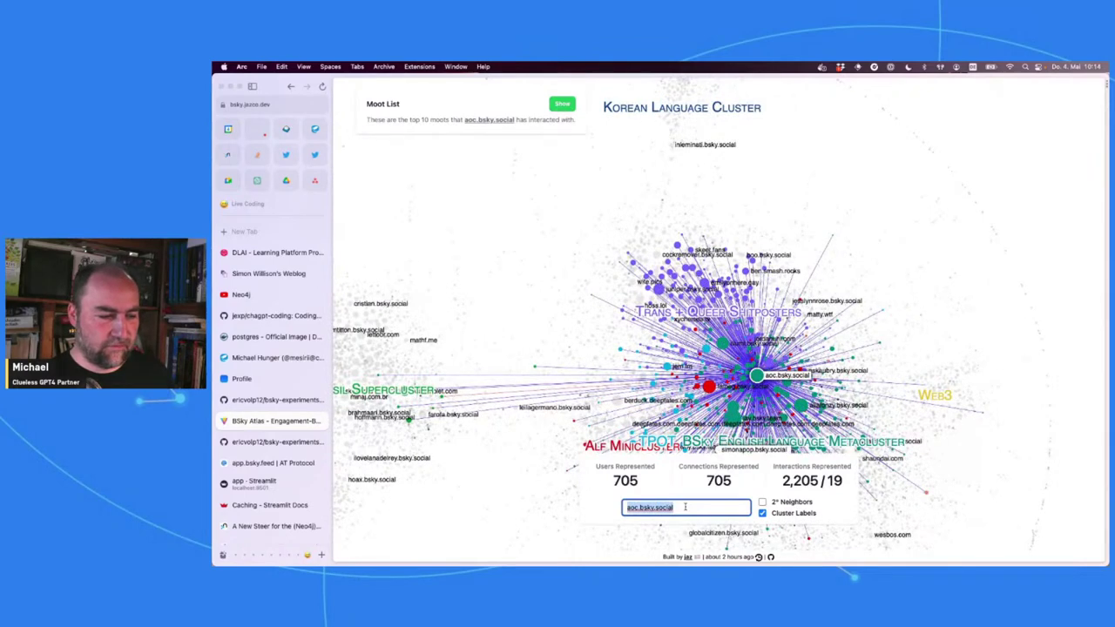
pyautogui.write('mesi')
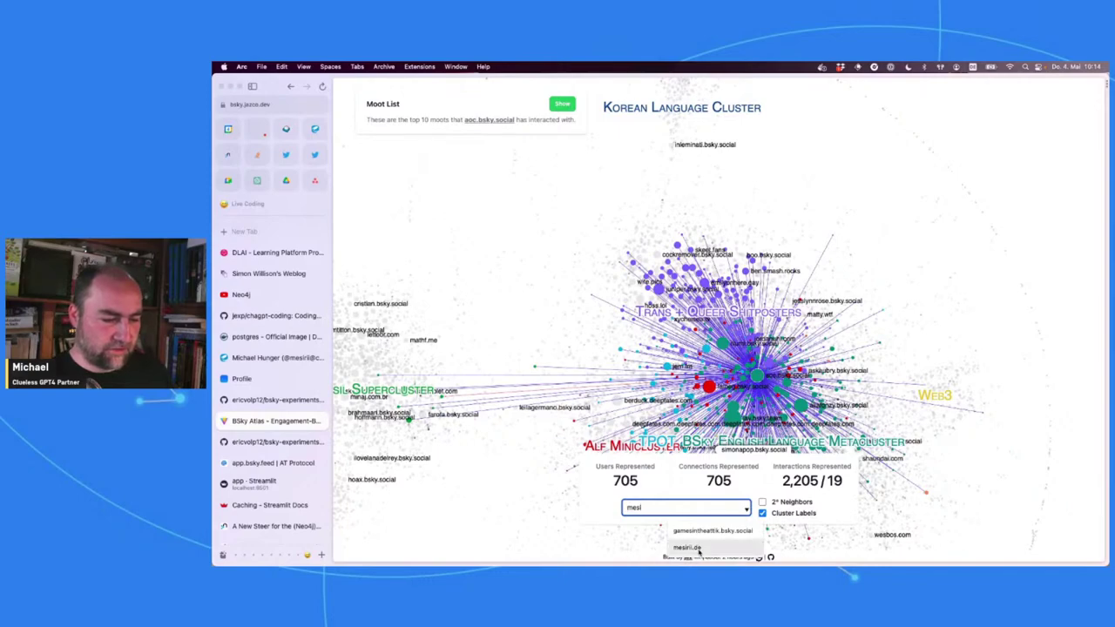
pyautogui.click(686, 547)
pyautogui.moveTo(705, 327); pyautogui.dragTo(747, 365)
pyautogui.scroll(-5, 747, 365)
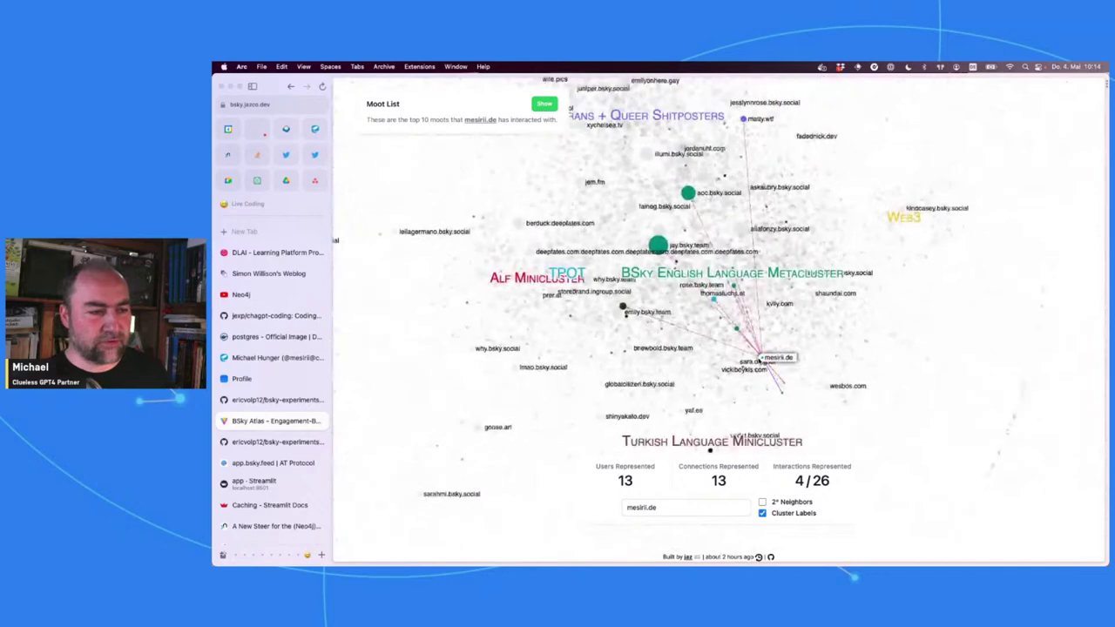
pyautogui.scroll(3, 760, 358)
pyautogui.scroll(-3, 759, 360)
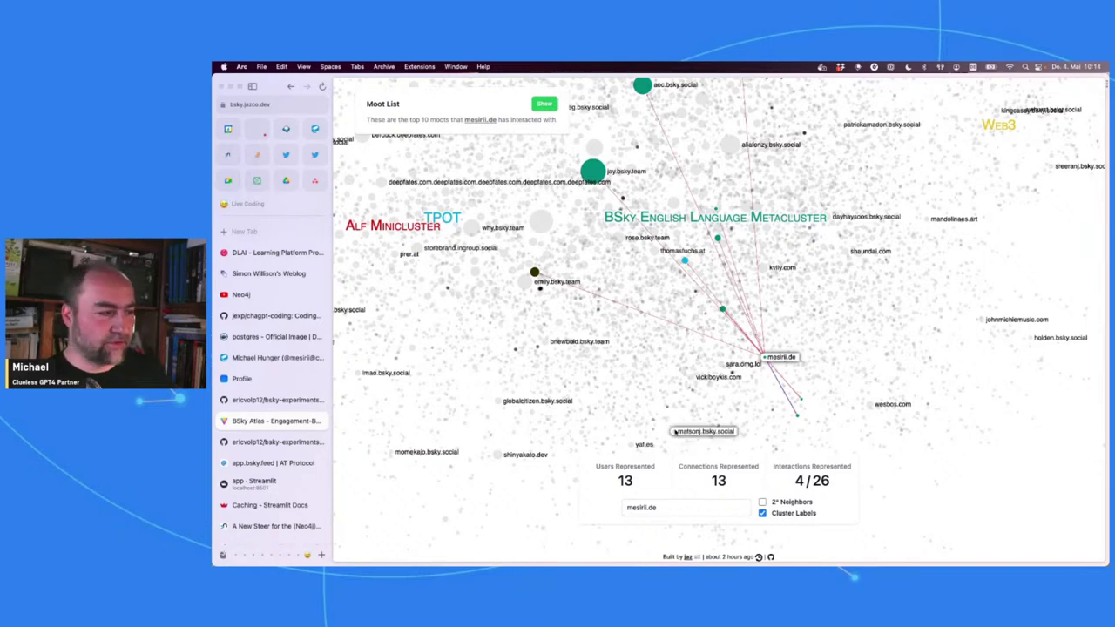
# Step: Open the Identity guide in the AT Protocol docs, highlight the TL;DR line on domain names and copy the page's link
pyautogui.scroll(-3, 273, 379)
pyautogui.click(272, 383)
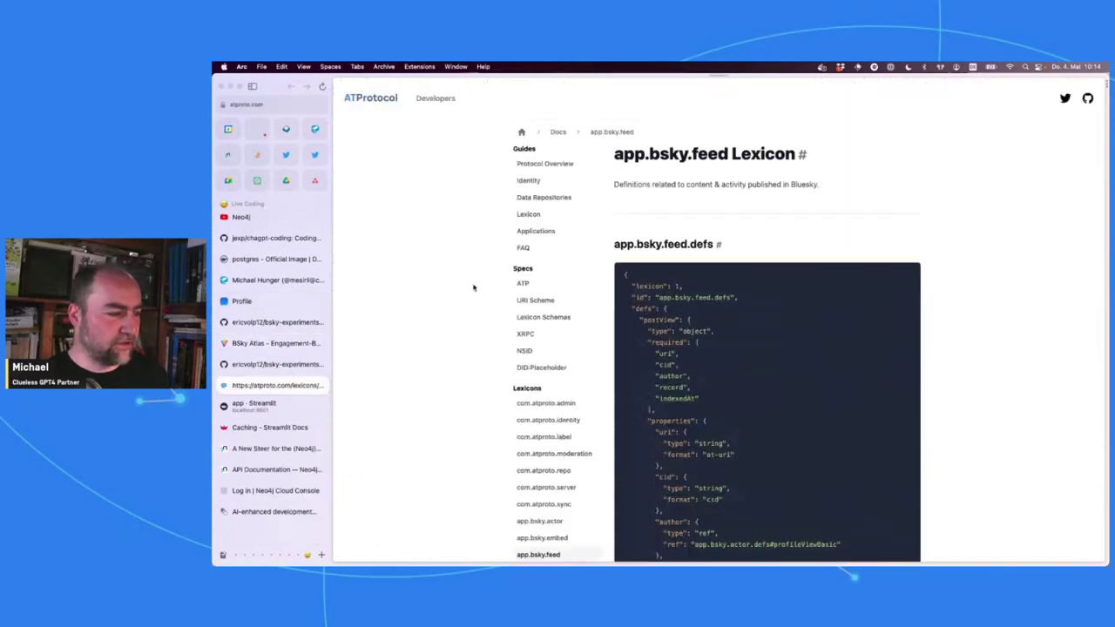
pyautogui.click(528, 180)
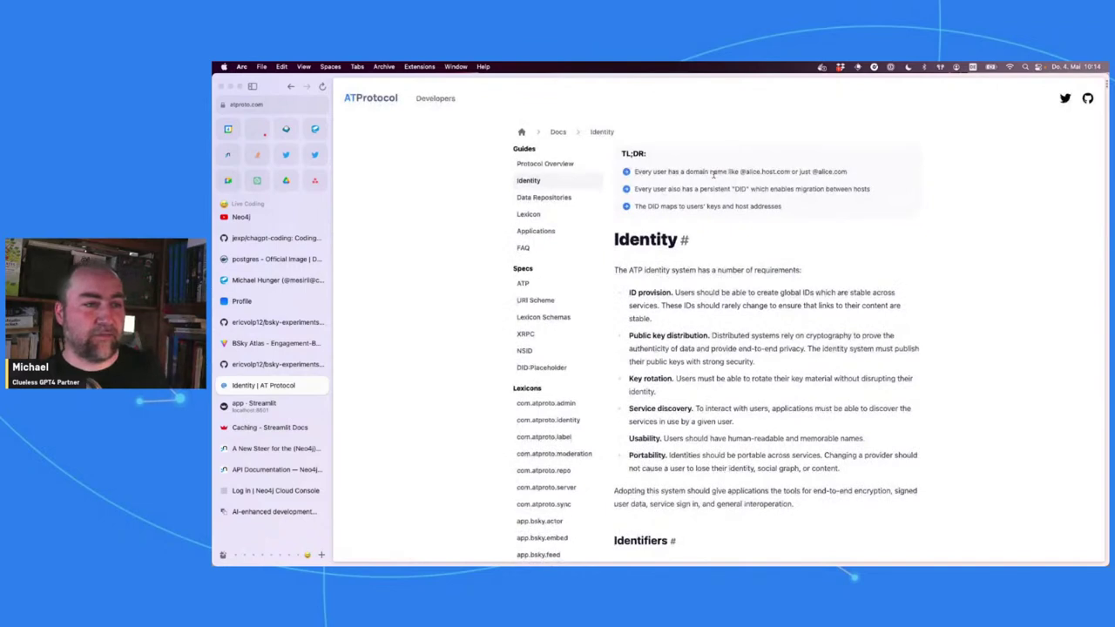
pyautogui.moveTo(634, 171); pyautogui.dragTo(746, 171)
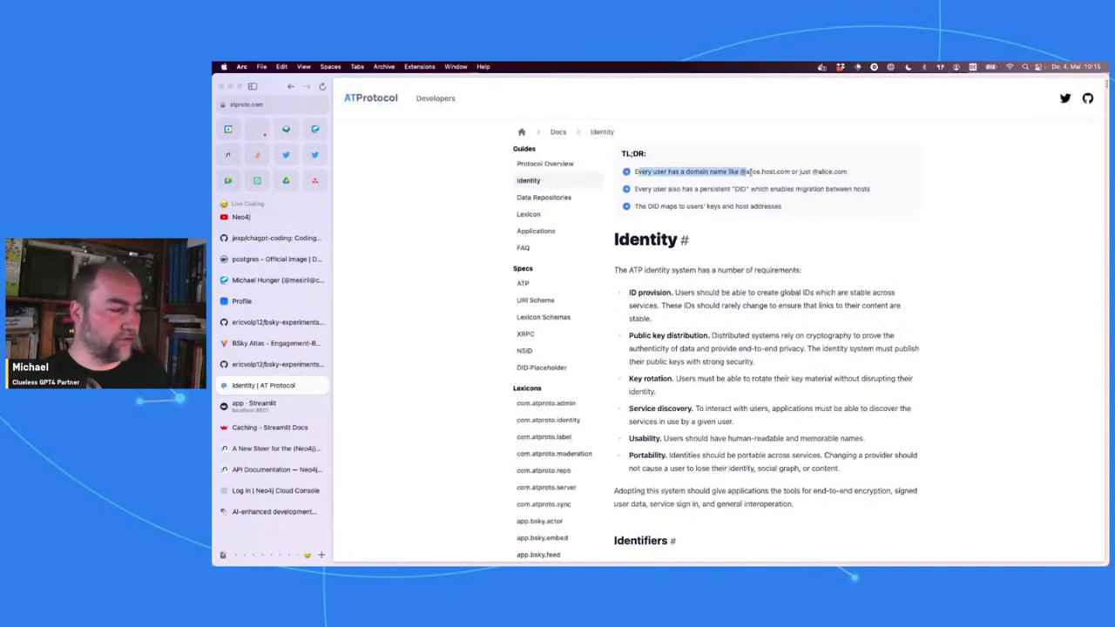
pyautogui.press('super+shift+c')
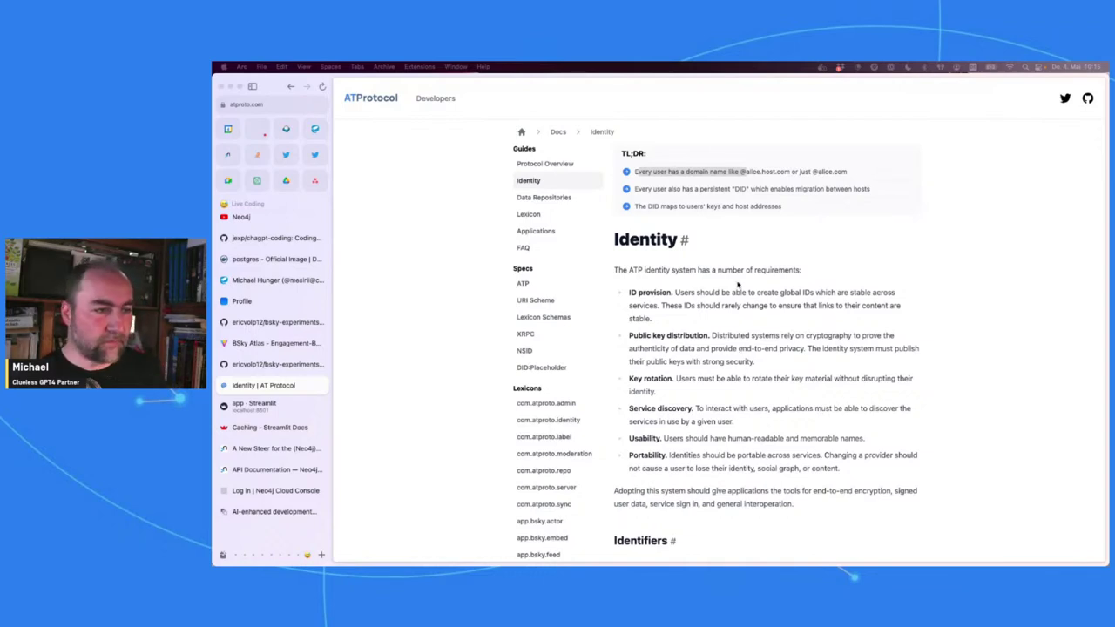
# Step: Highlight the ID provision requirement in the Identity guide's requirements list
pyautogui.scroll(-1, 737, 283)
pyautogui.scroll(-1, 737, 283)
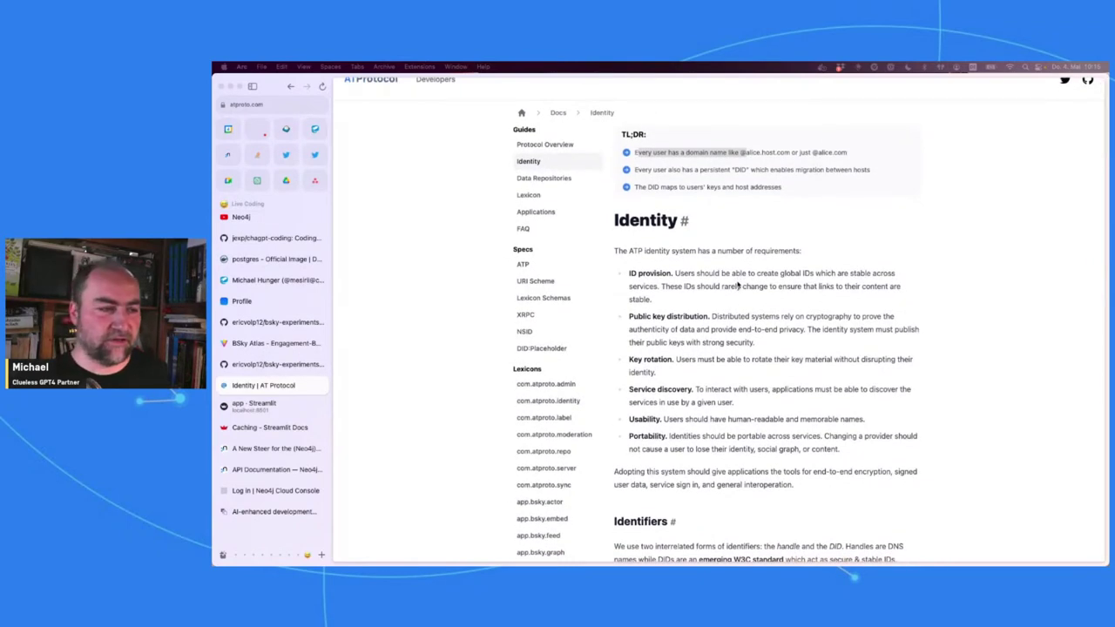
pyautogui.scroll(-1, 736, 283)
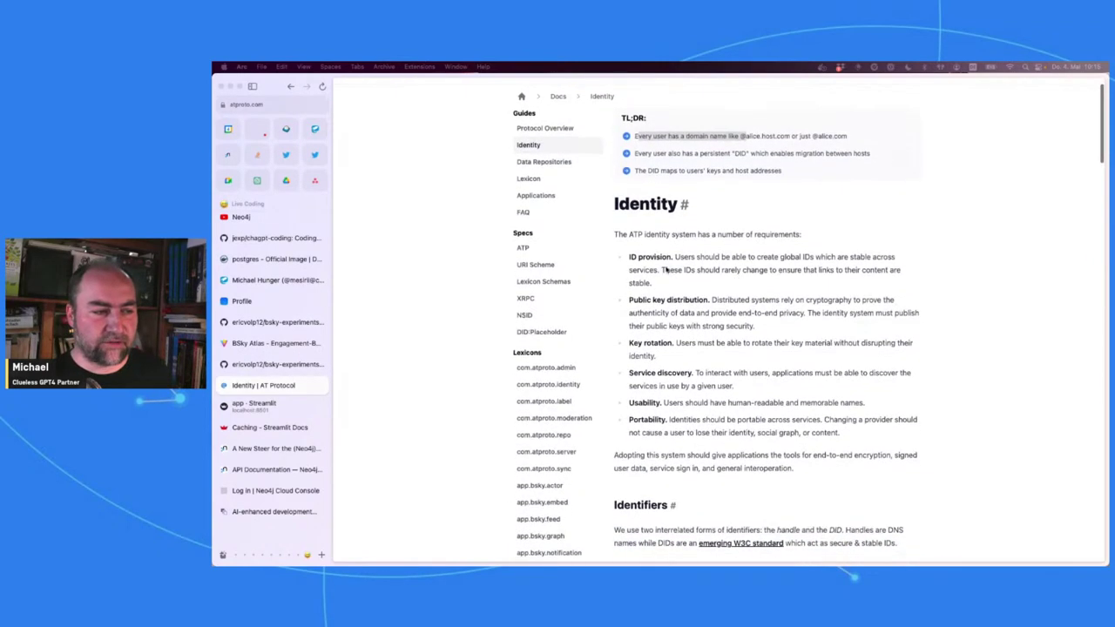
pyautogui.click(631, 258)
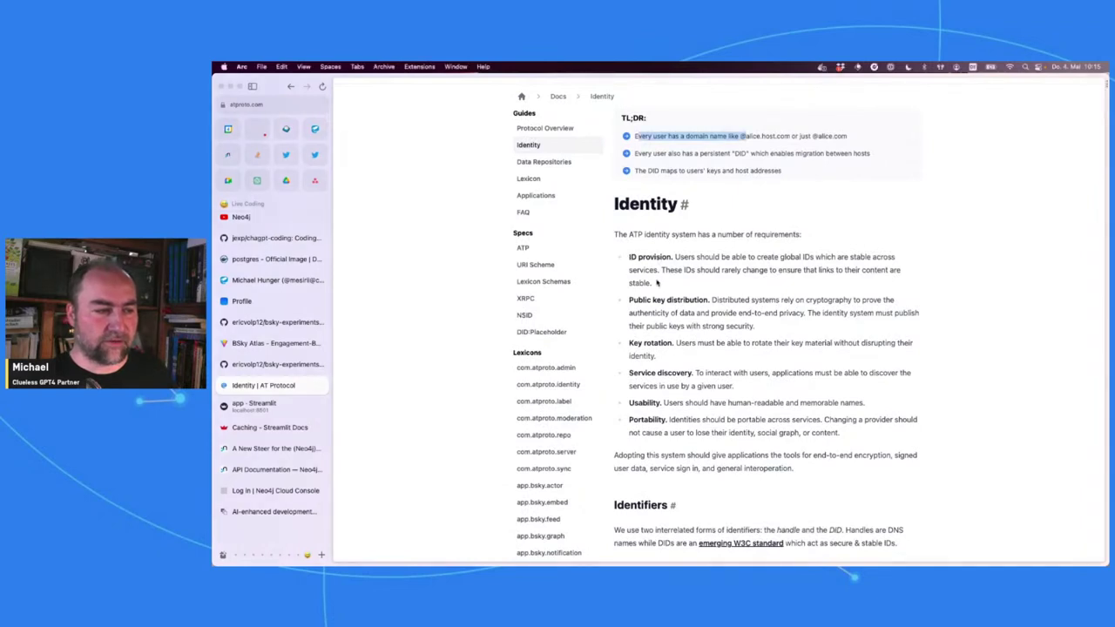
pyautogui.moveTo(658, 283); pyautogui.dragTo(631, 248)
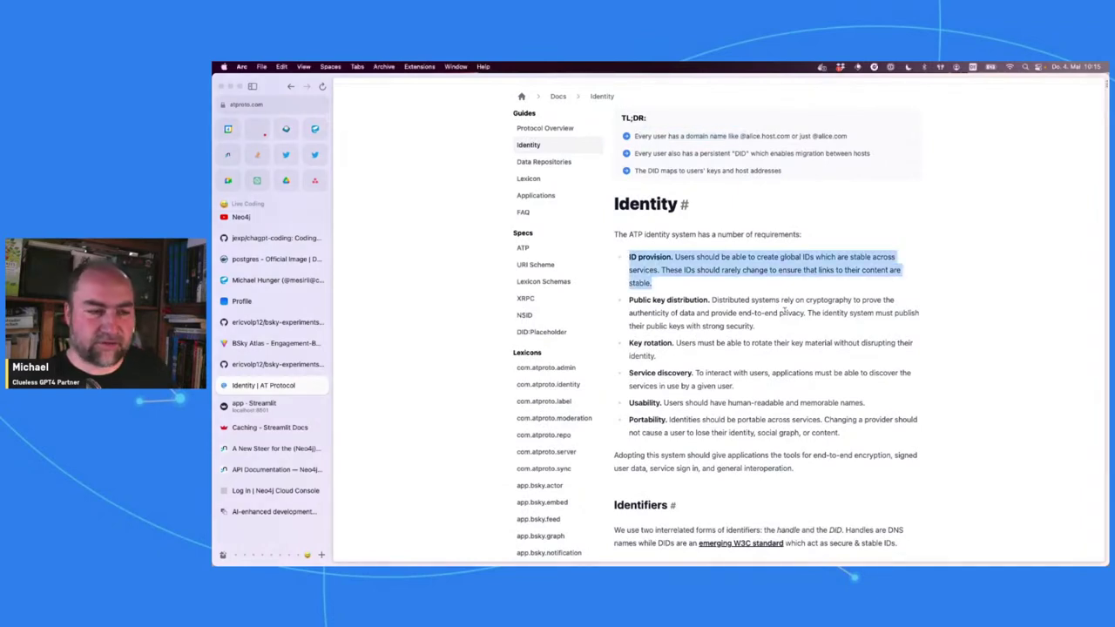
# Step: Highlight the Usability requirement about human-readable, memorable names, then clear the highlight
pyautogui.scroll(-2, 782, 311)
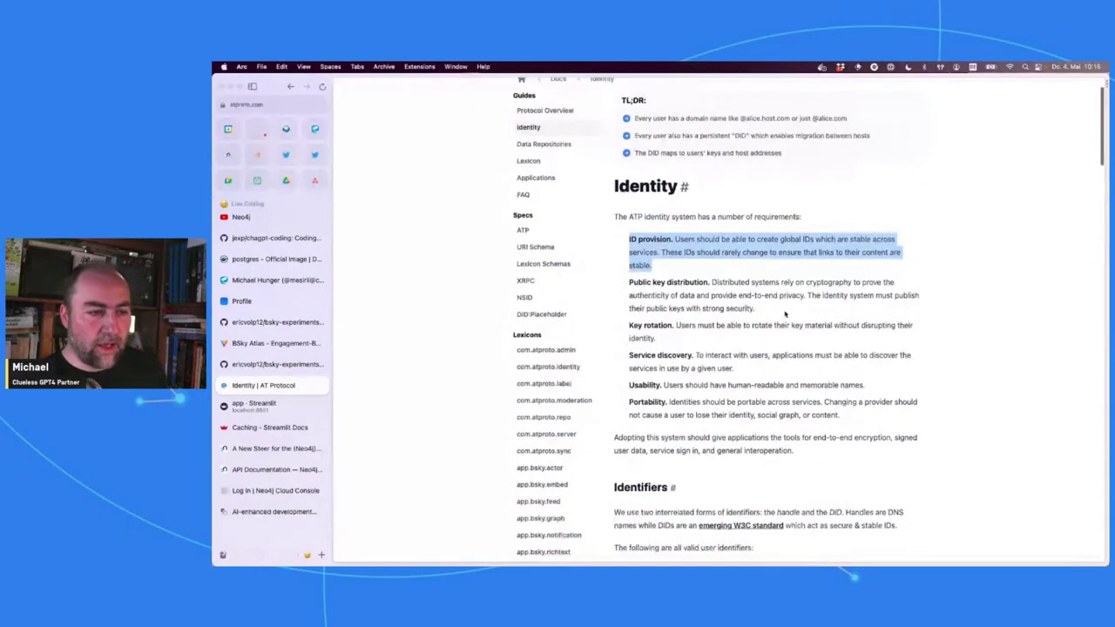
pyautogui.scroll(-1, 784, 309)
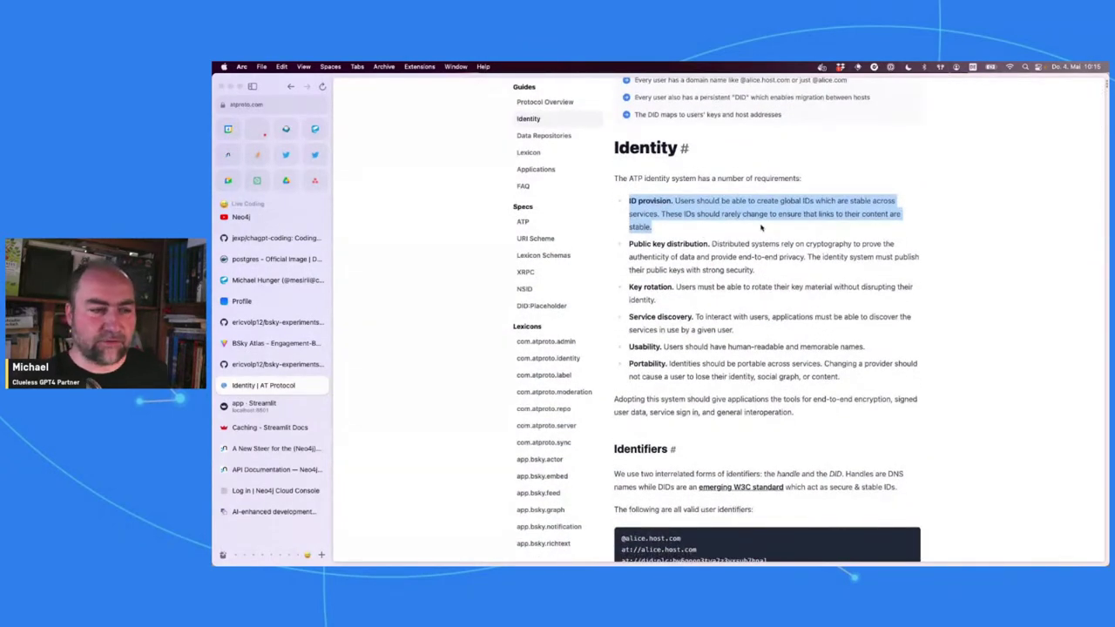
pyautogui.scroll(-3, 755, 235)
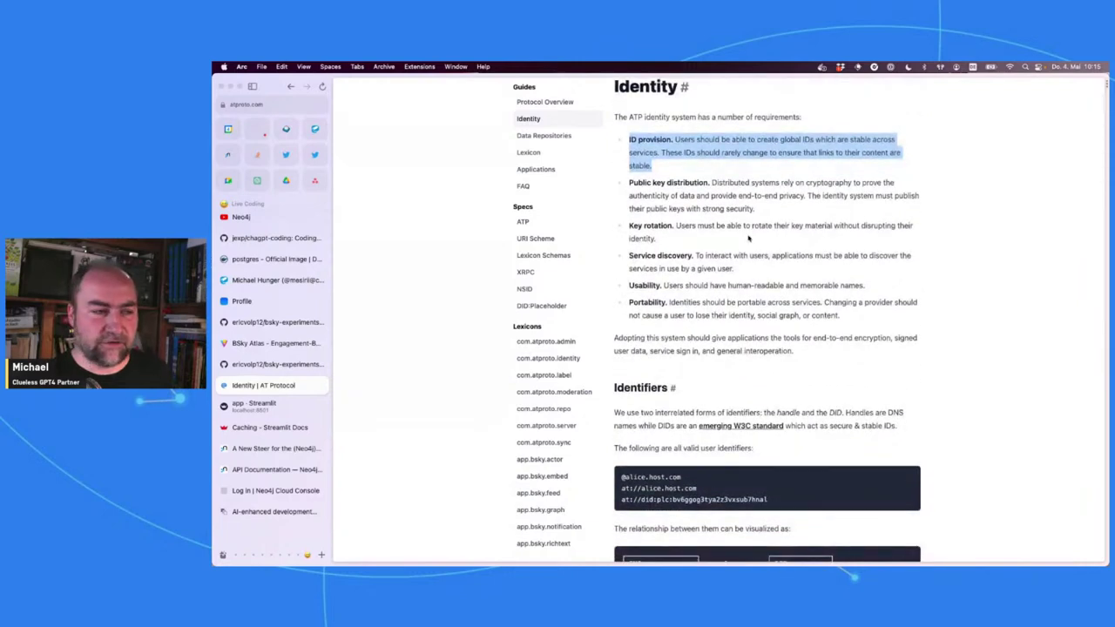
pyautogui.scroll(-2, 747, 237)
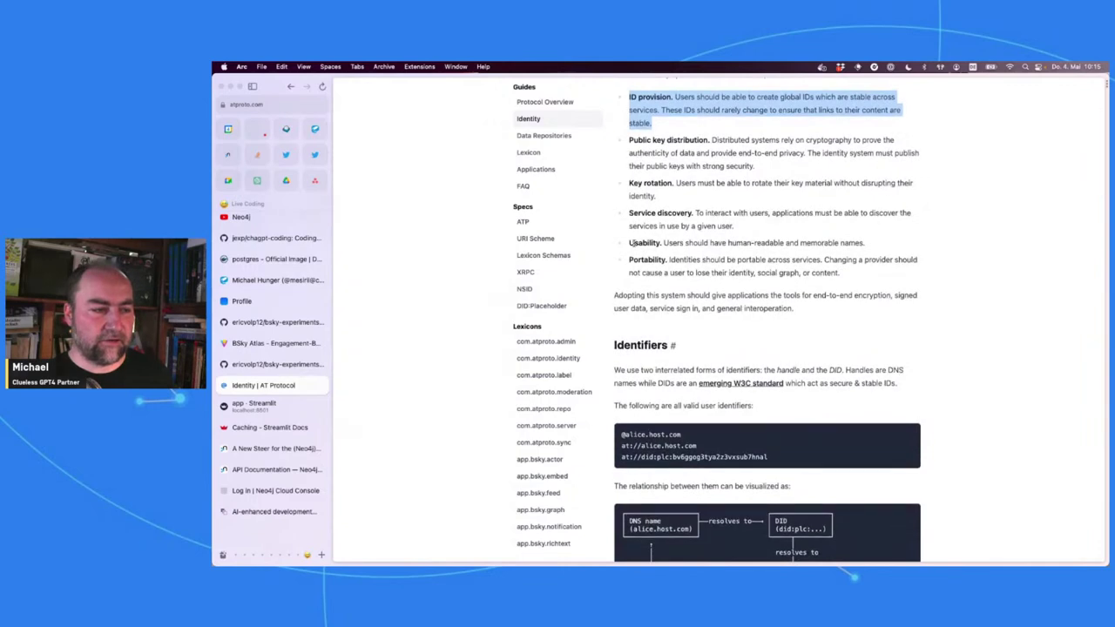
pyautogui.click(630, 242)
pyautogui.moveTo(813, 240); pyautogui.dragTo(817, 241)
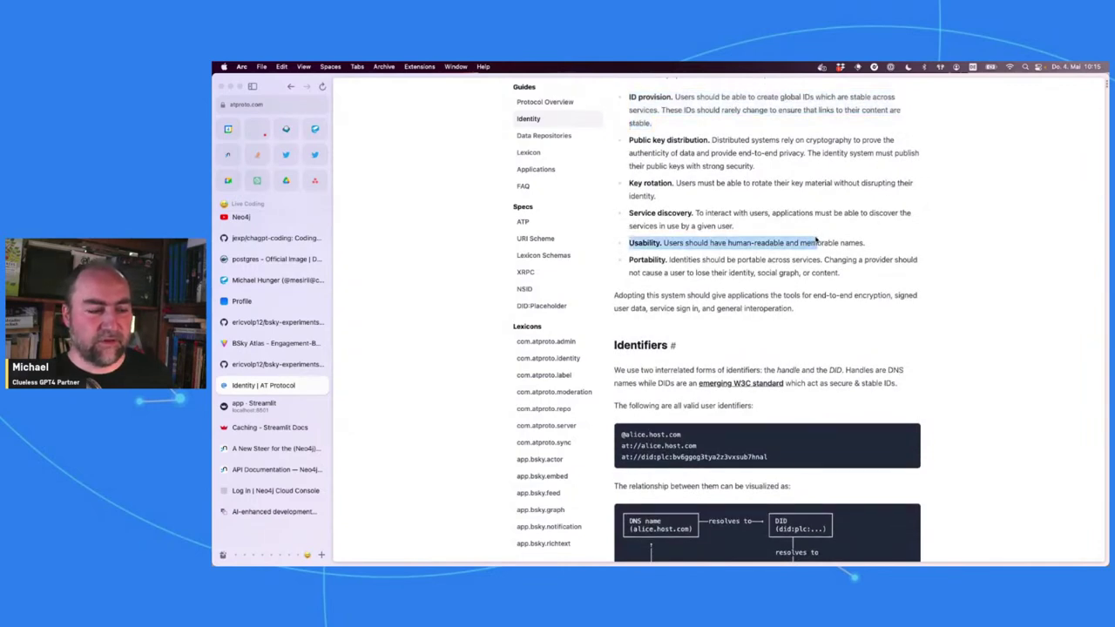
pyautogui.click(622, 438)
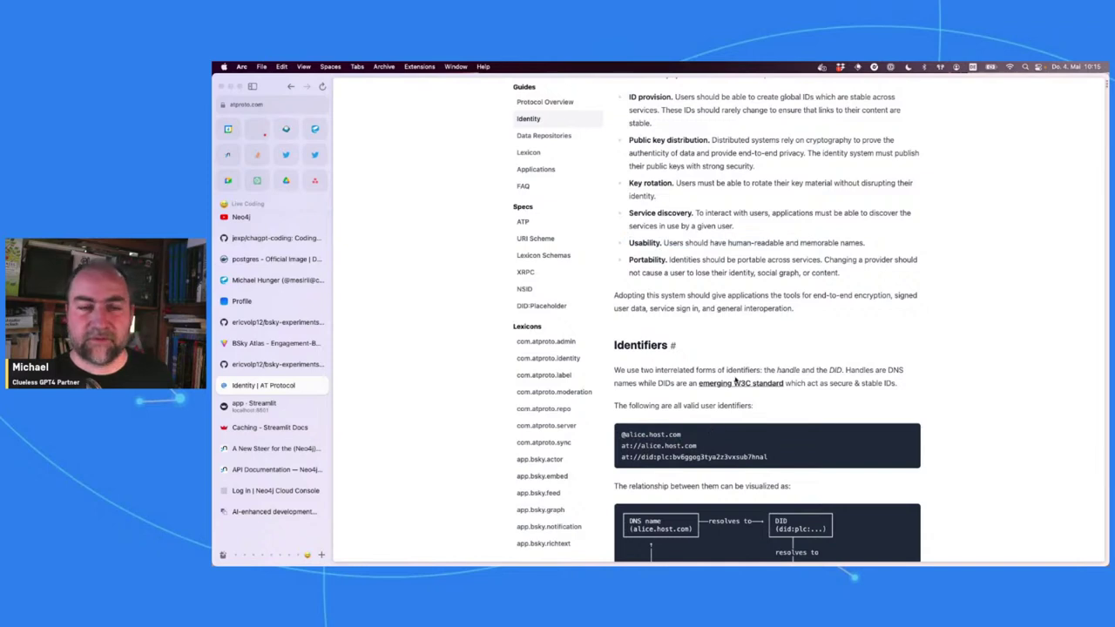
# Step: Highlight the parts of the at://did:plc example under Identifiers and examine the diagram relating DNS name, DID and DID Document
pyautogui.scroll(-2, 734, 381)
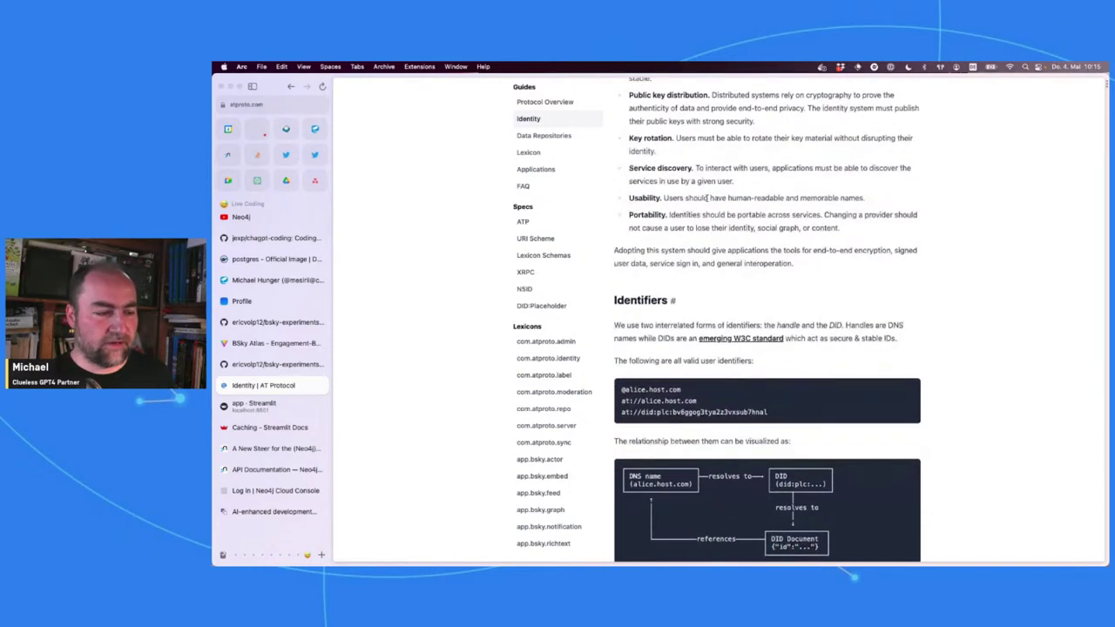
pyautogui.scroll(-1, 699, 339)
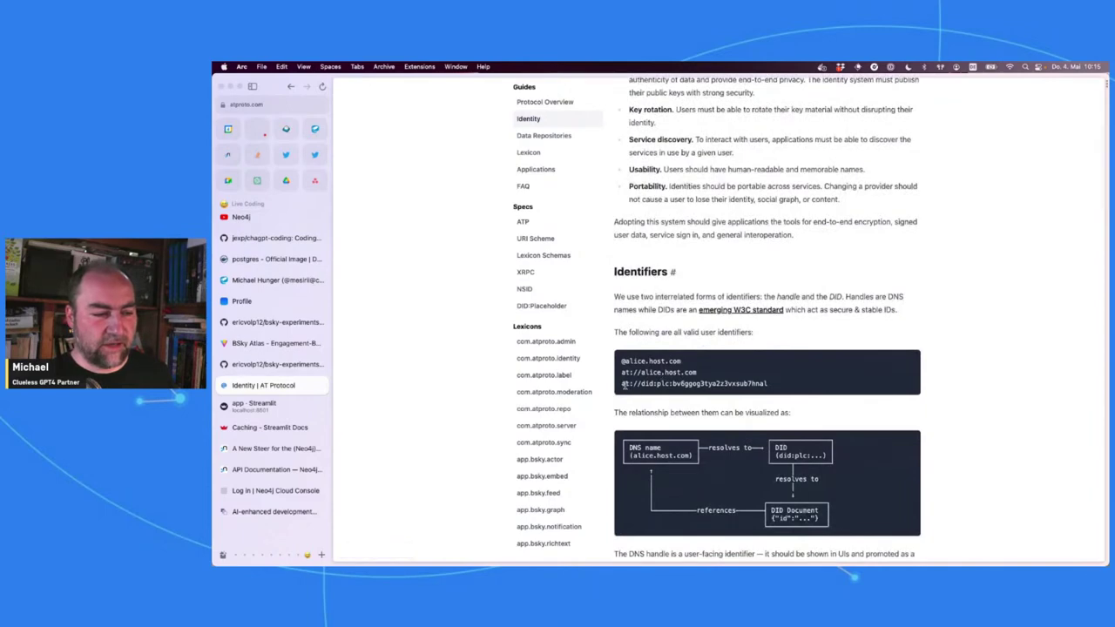
pyautogui.tripleClick(784, 383)
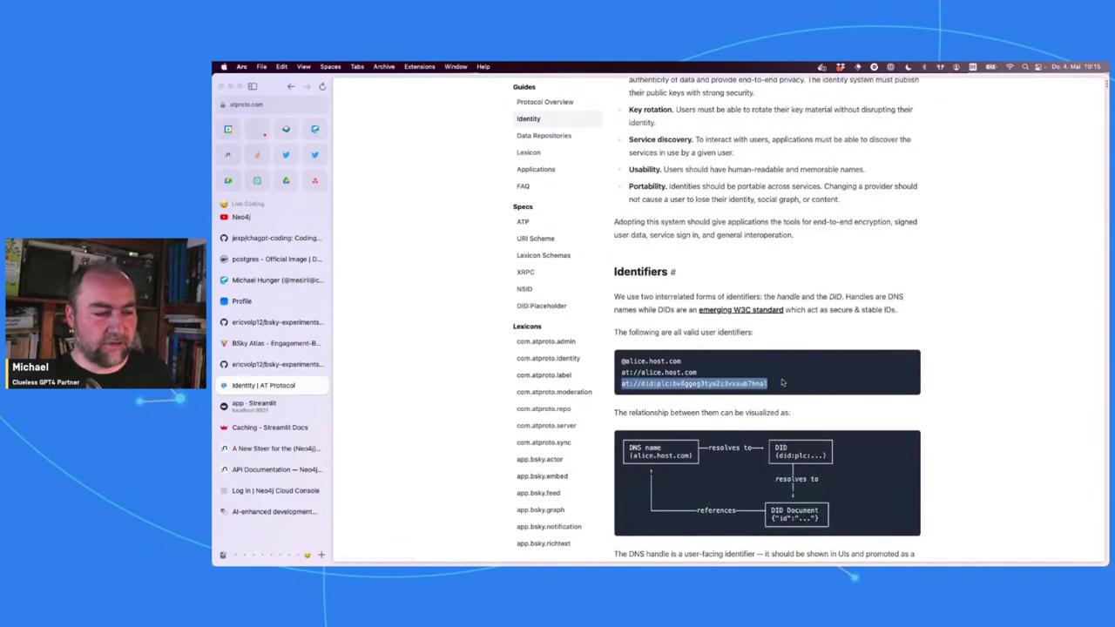
pyautogui.doubleClick(714, 384)
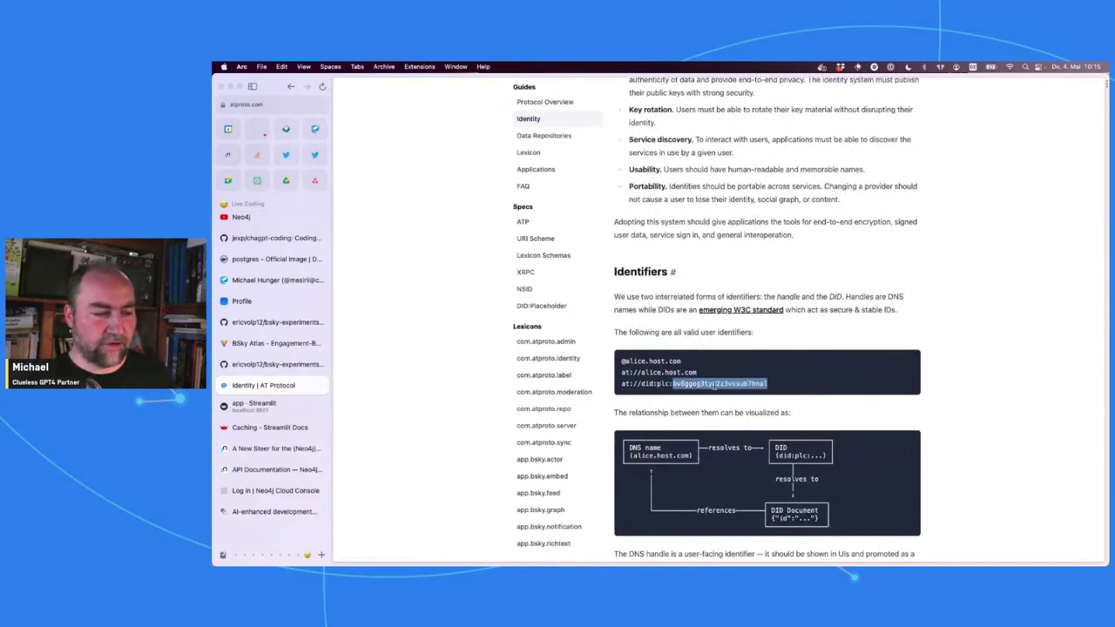
pyautogui.click(659, 384)
pyautogui.doubleClick(662, 384)
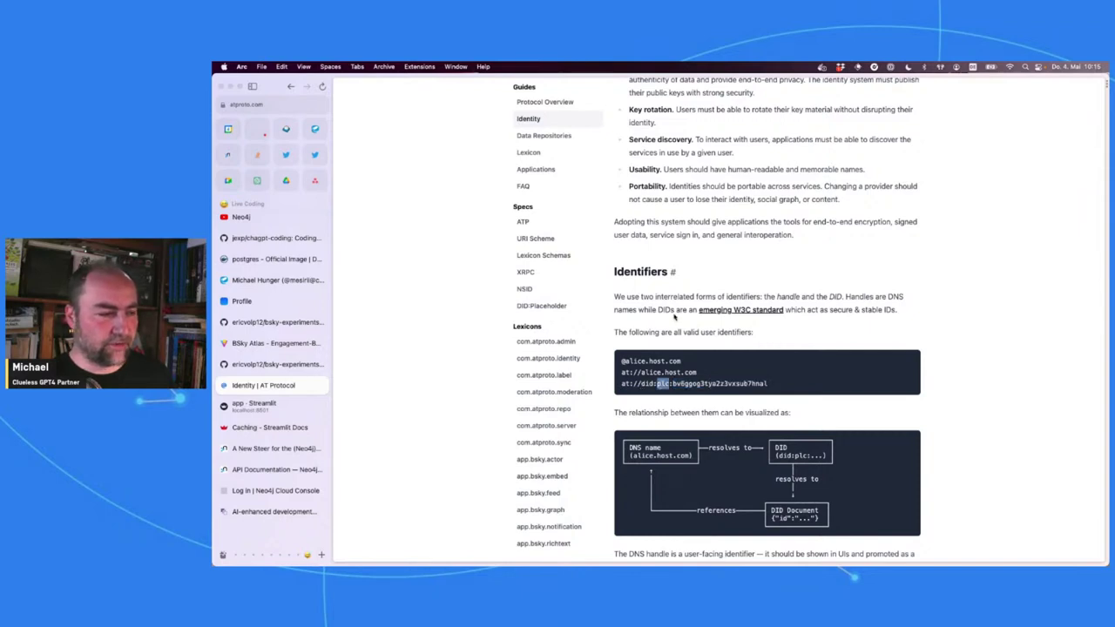
pyautogui.scroll(-1, 559, 214)
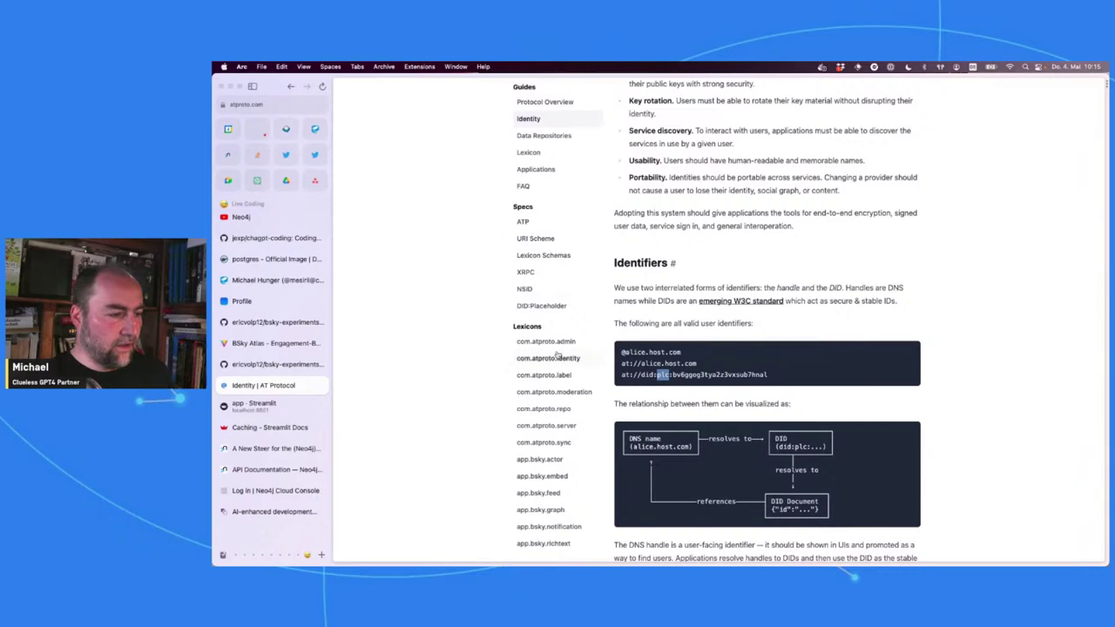
pyautogui.scroll(2, 550, 353)
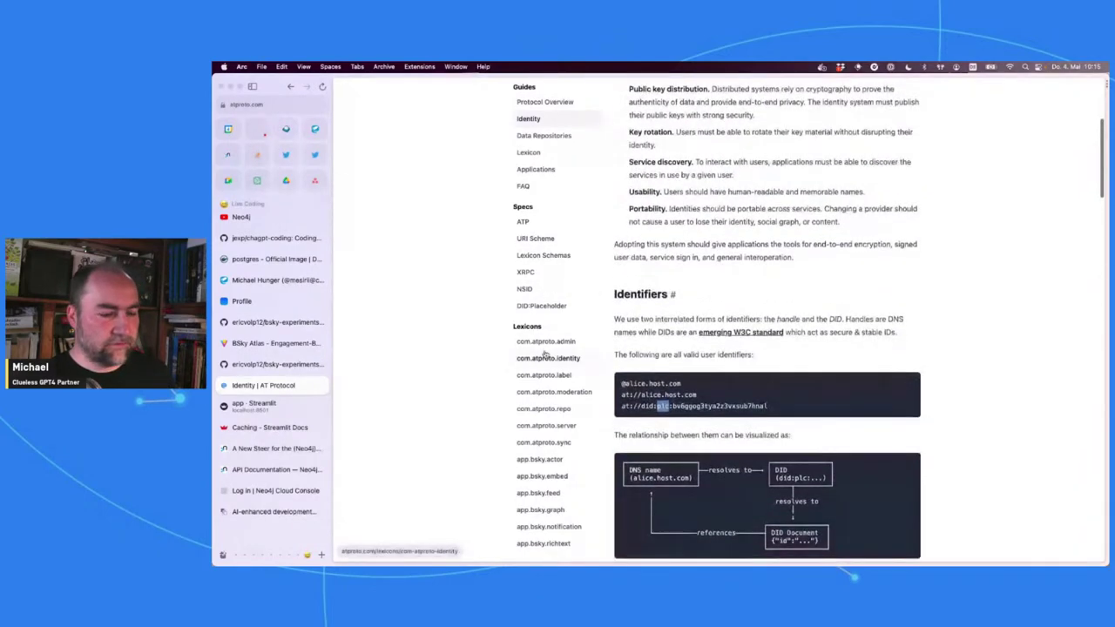
pyautogui.scroll(-1, 545, 352)
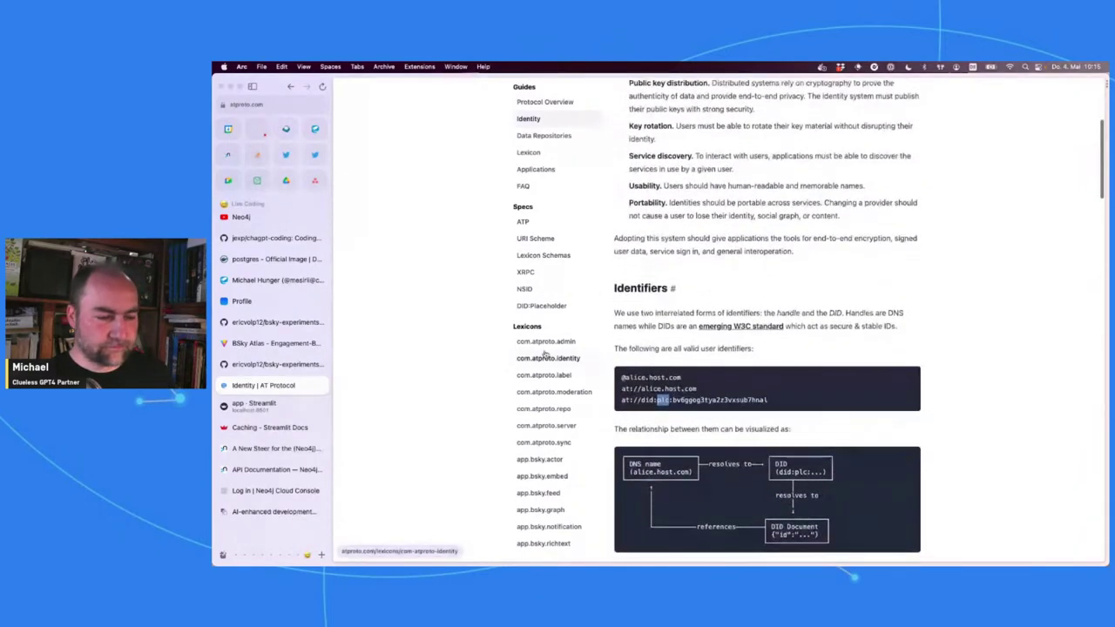
pyautogui.doubleClick(689, 400)
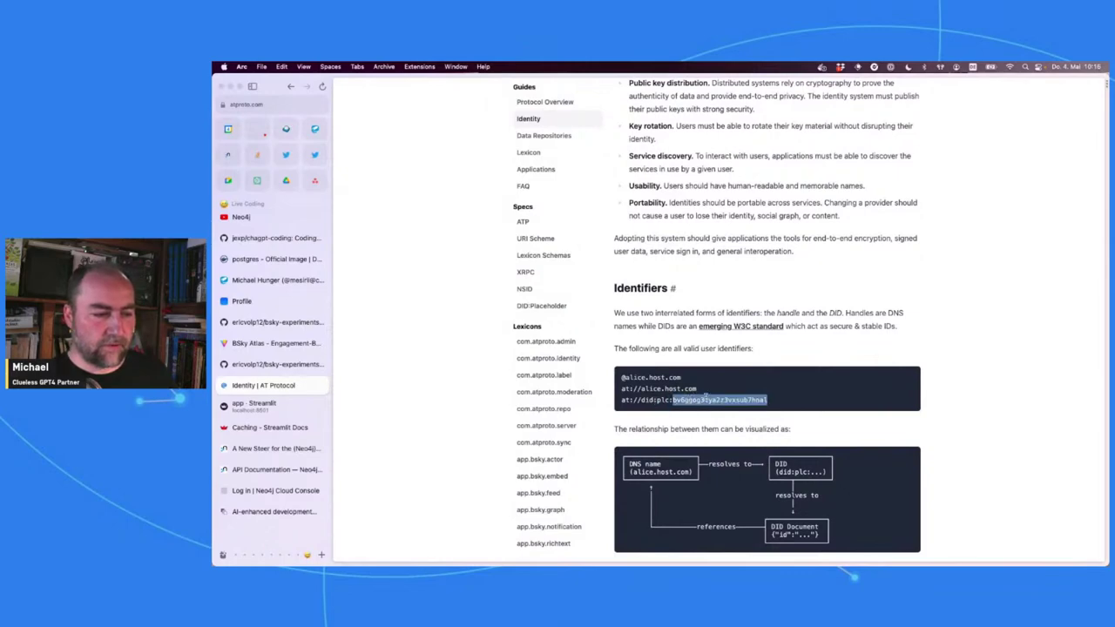
pyautogui.scroll(-5, 709, 397)
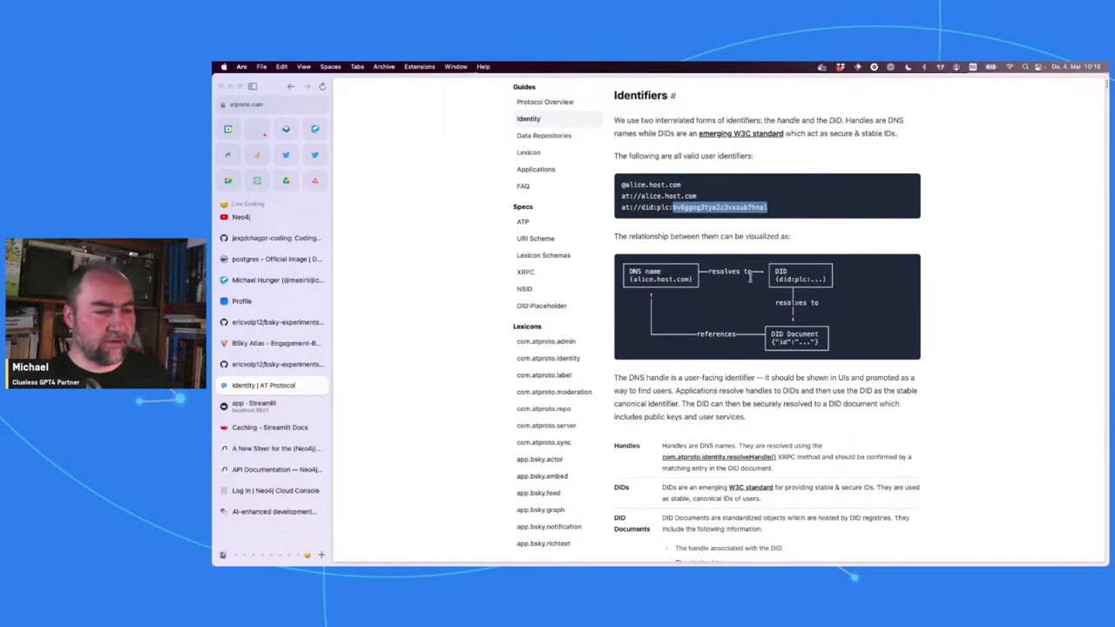
pyautogui.scroll(-1, 802, 275)
pyautogui.scroll(-1, 802, 275)
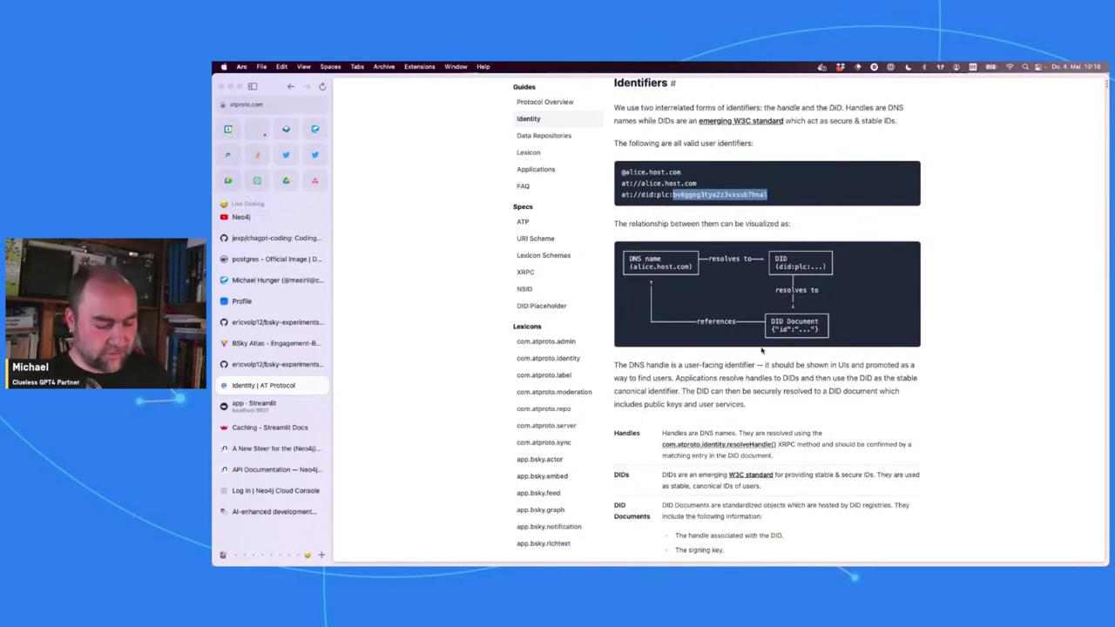
# Step: Switch to Terminal, clear the screen and query the handle's DNS record with "dig TXT _atproto.mesirii.de"
pyautogui.press('super+Tab')
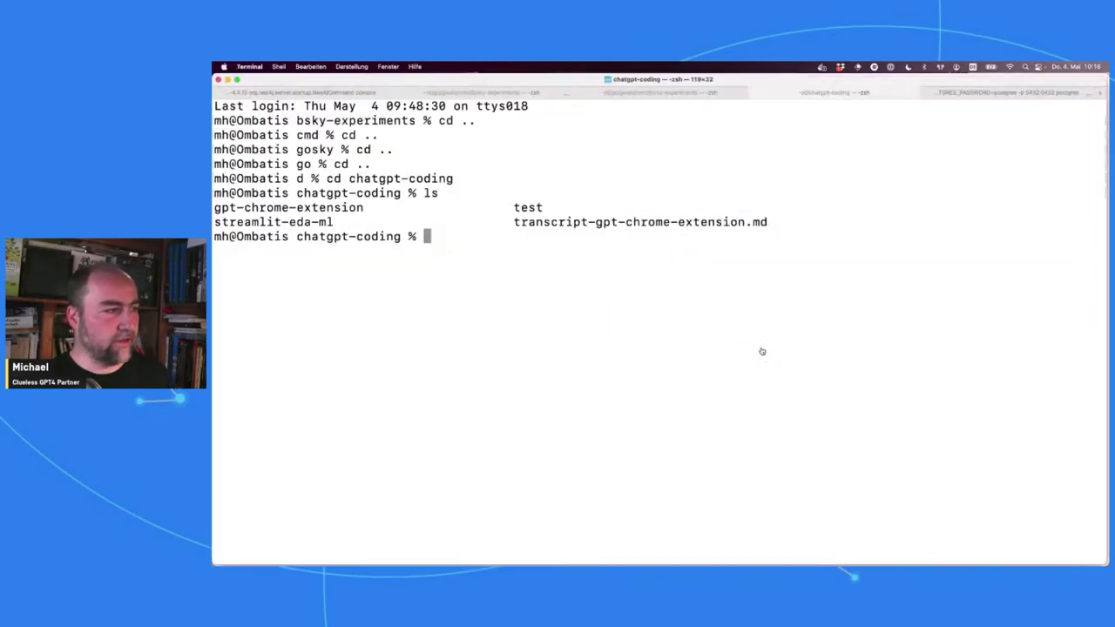
pyautogui.press('super+k')
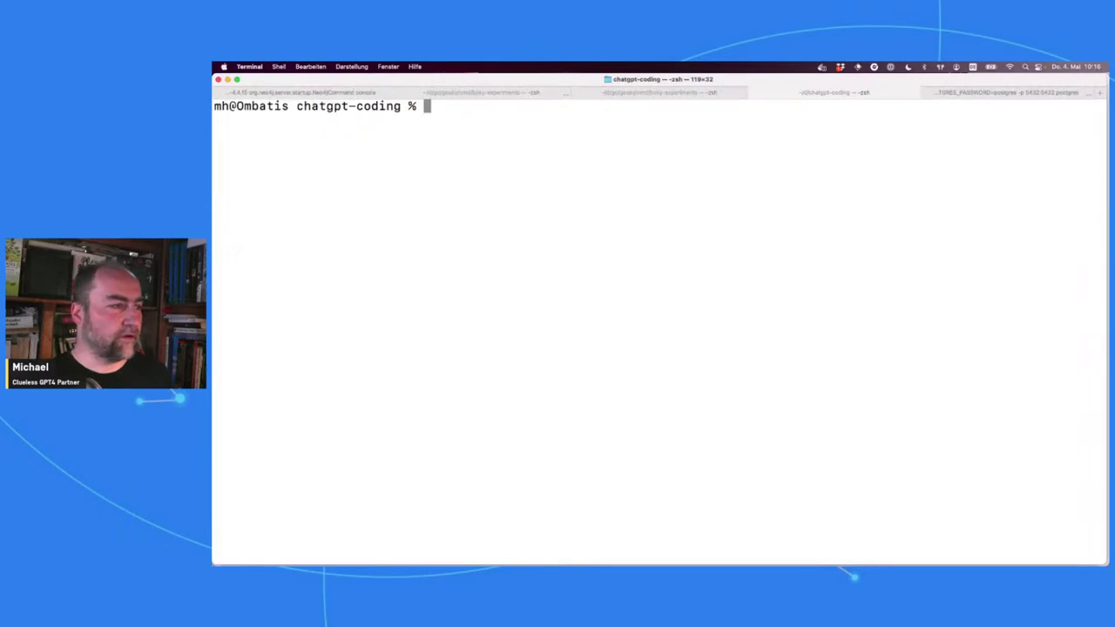
pyautogui.write('di')
pyautogui.write('g ')
pyautogui.write('T')
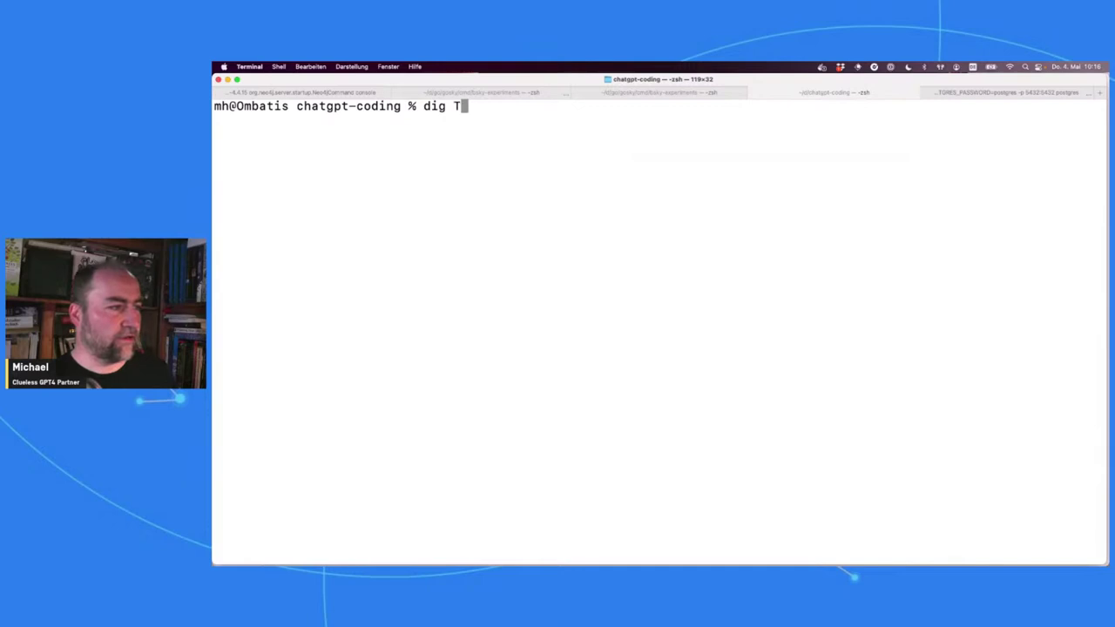
pyautogui.write('XT _')
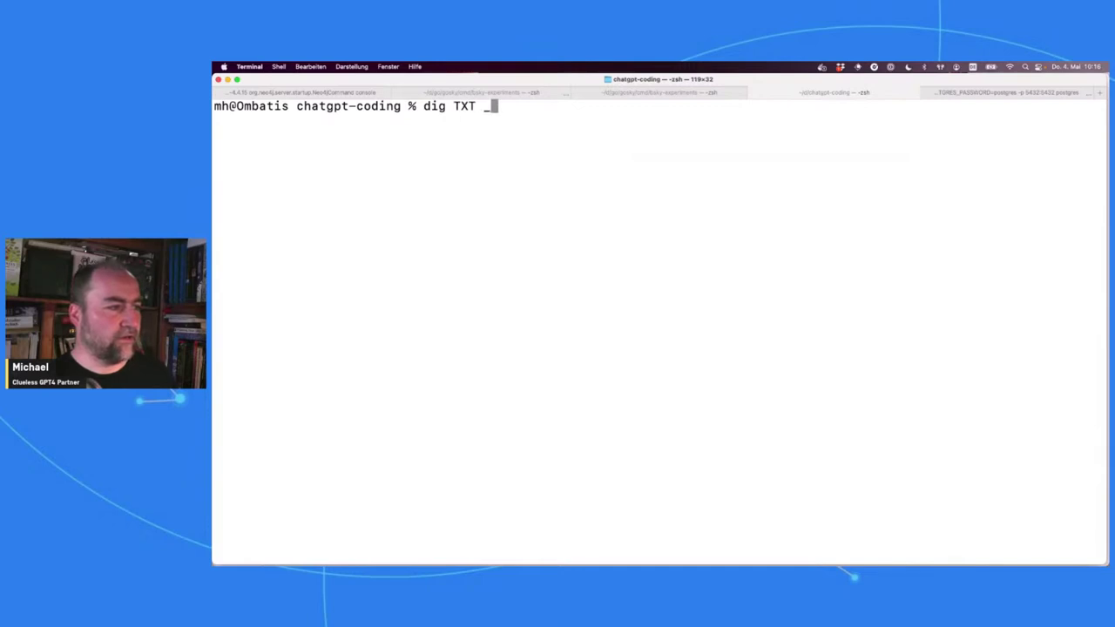
pyautogui.write('atproto.meir')
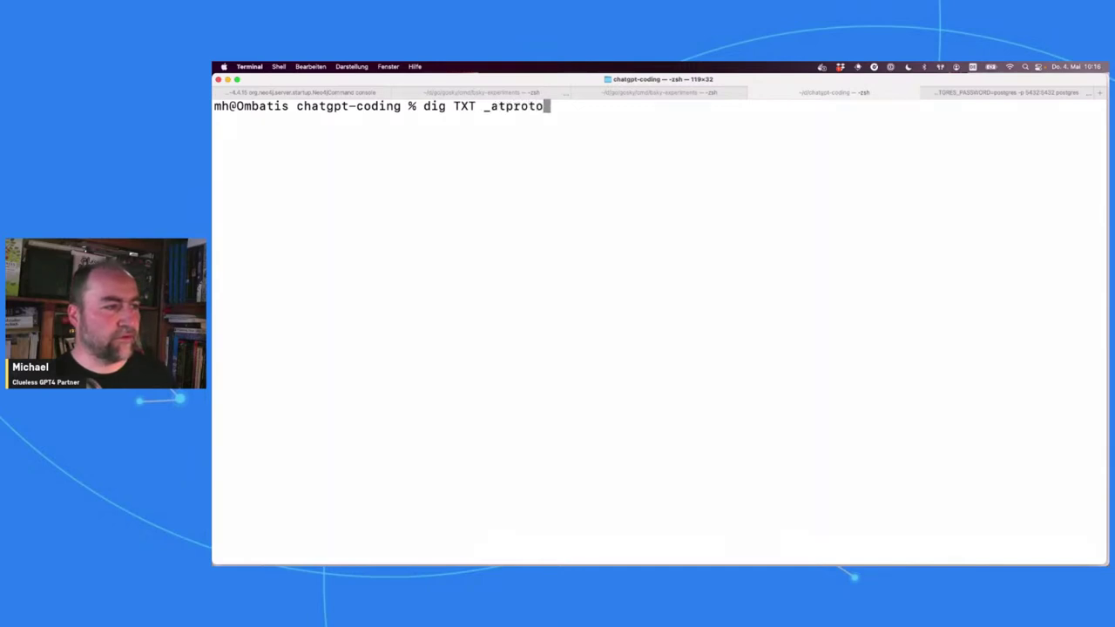
pyautogui.press('BackSpace')
pyautogui.press('BackSpace')
pyautogui.write('si')
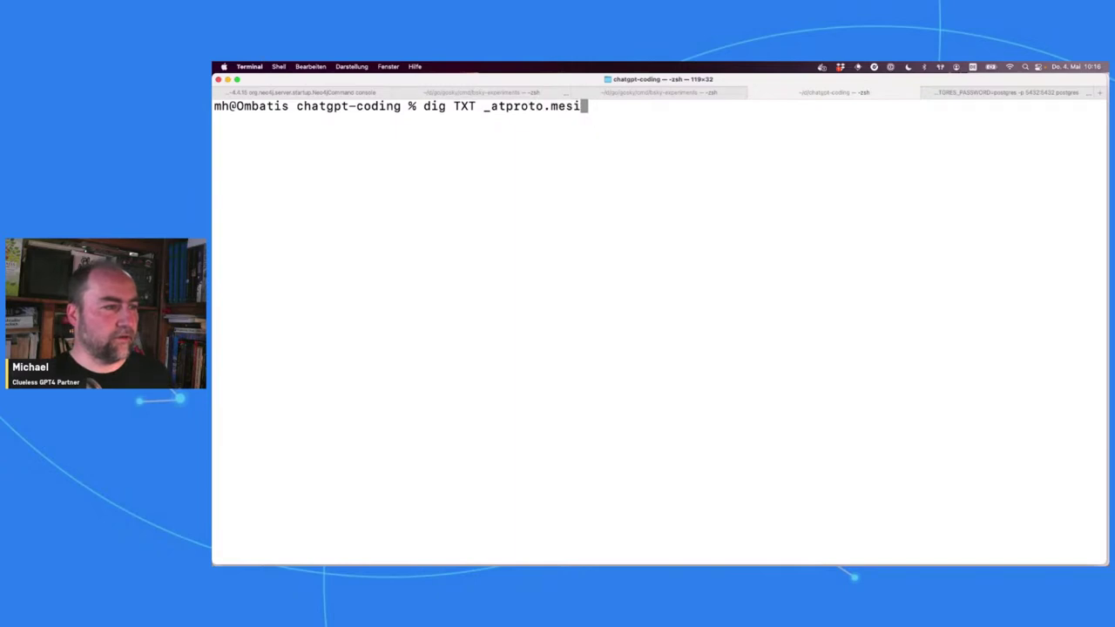
pyautogui.write('rii.de')
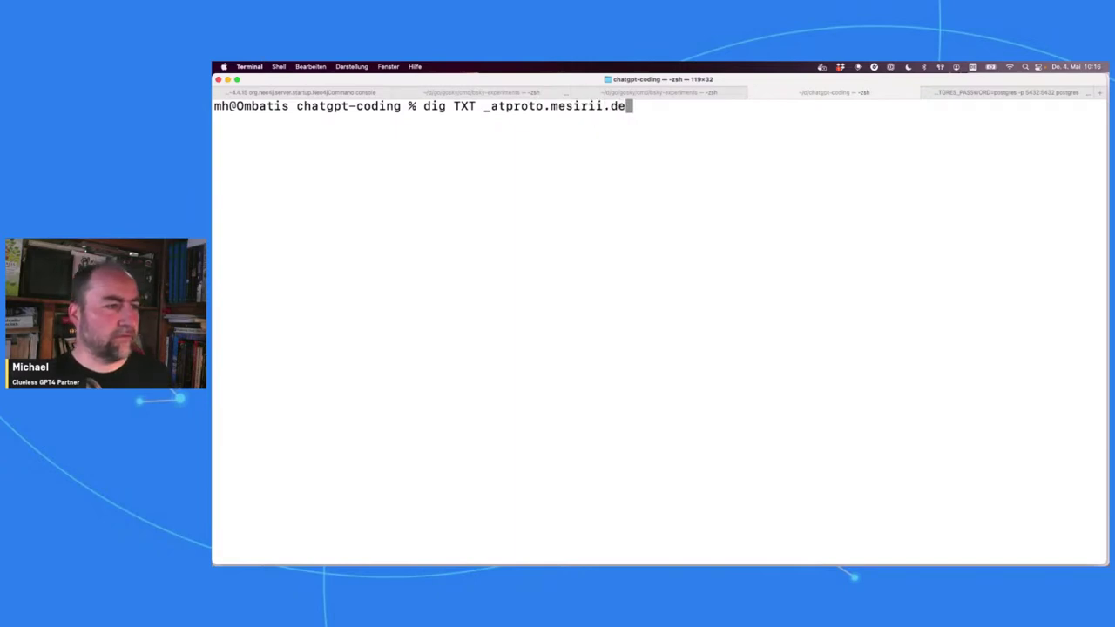
pyautogui.press('Return')
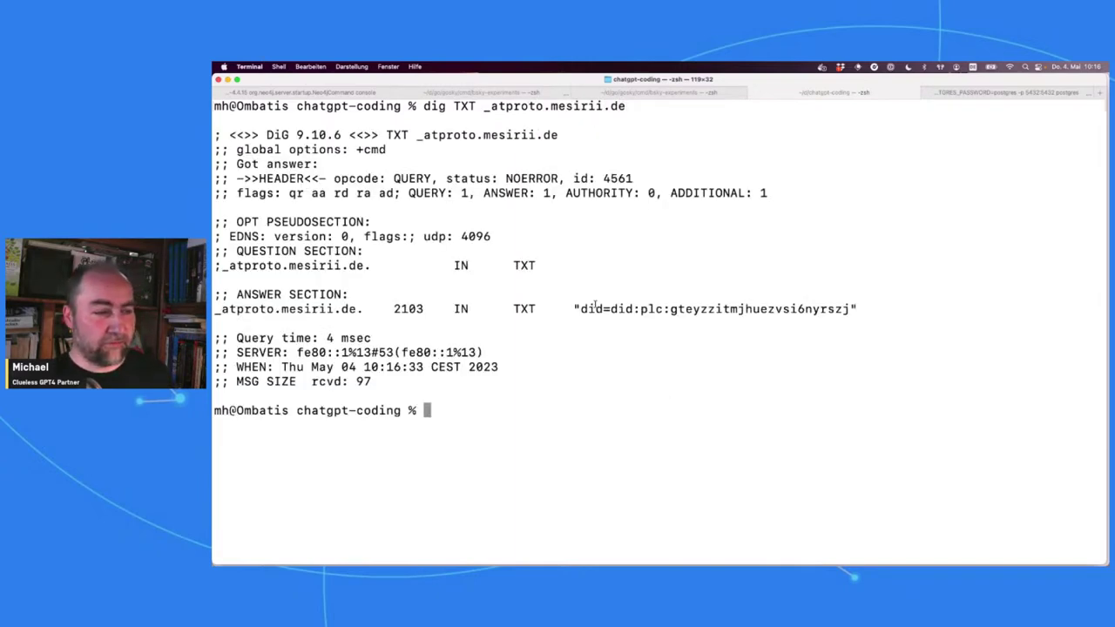
# Step: Highlight the did entry and its plc identifier in the TXT record of the answer section
pyautogui.moveTo(582, 308); pyautogui.dragTo(849, 308)
pyautogui.doubleClick(826, 308)
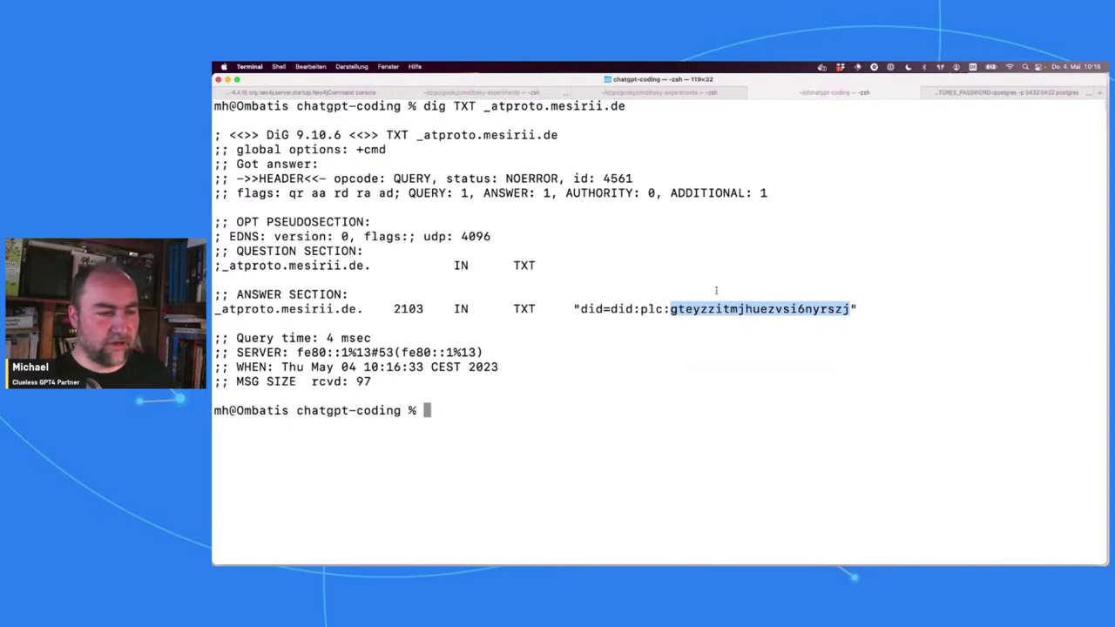
pyautogui.doubleClick(584, 306)
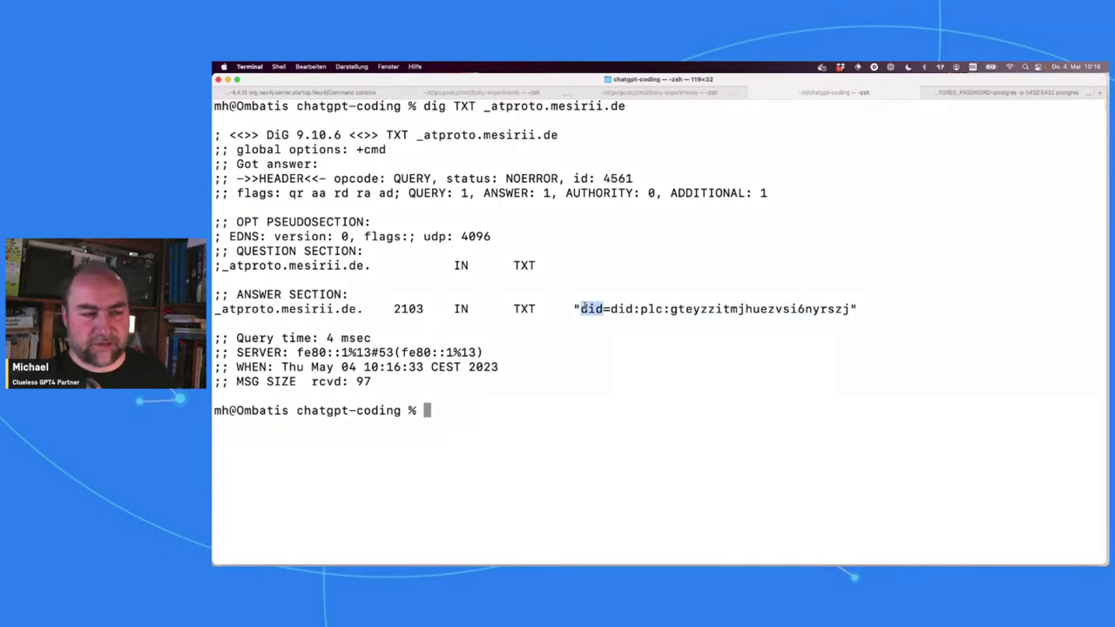
# Step: Switch back to the Arc browser and read the Identity guide from the identifier definitions through DID Methods to Handle Resolution
pyautogui.press('super+Tab')
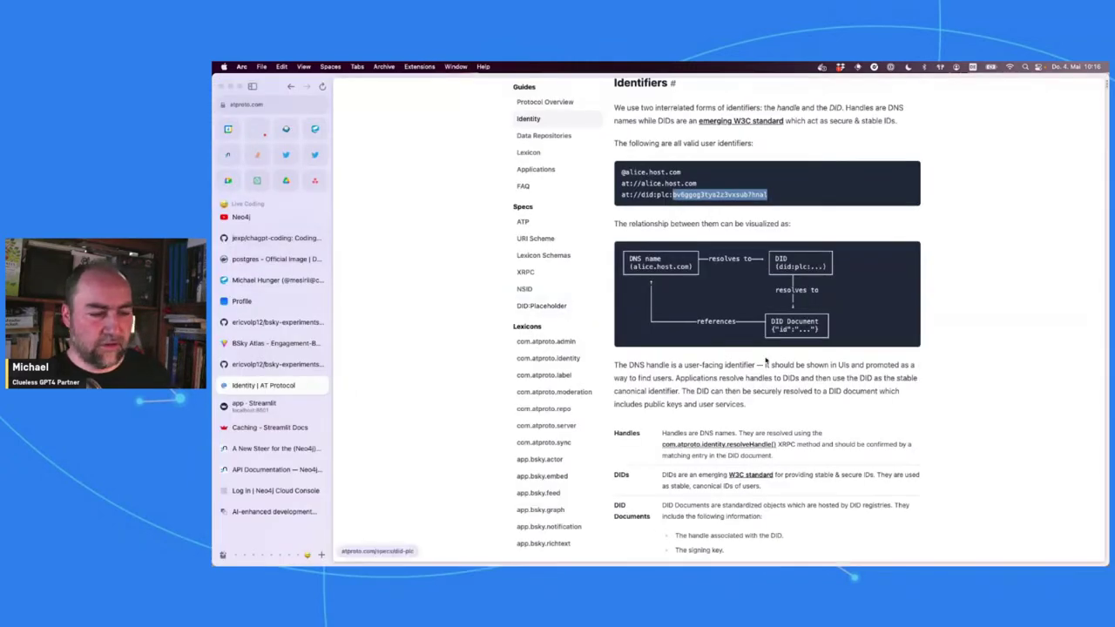
pyautogui.scroll(-3, 781, 375)
pyautogui.scroll(-3, 781, 374)
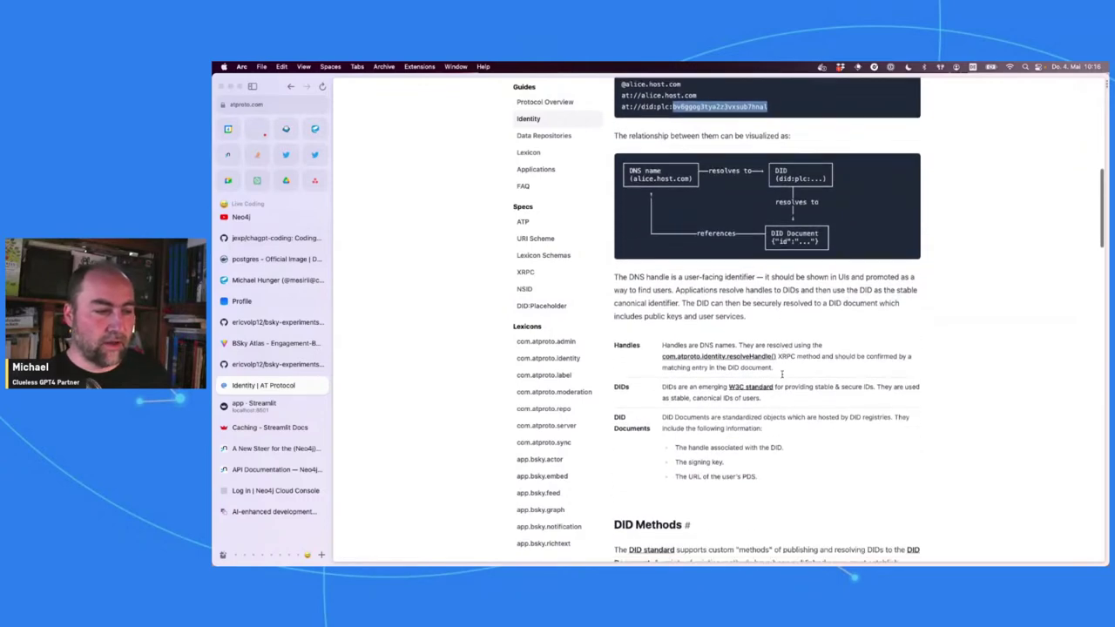
pyautogui.scroll(-10, 781, 375)
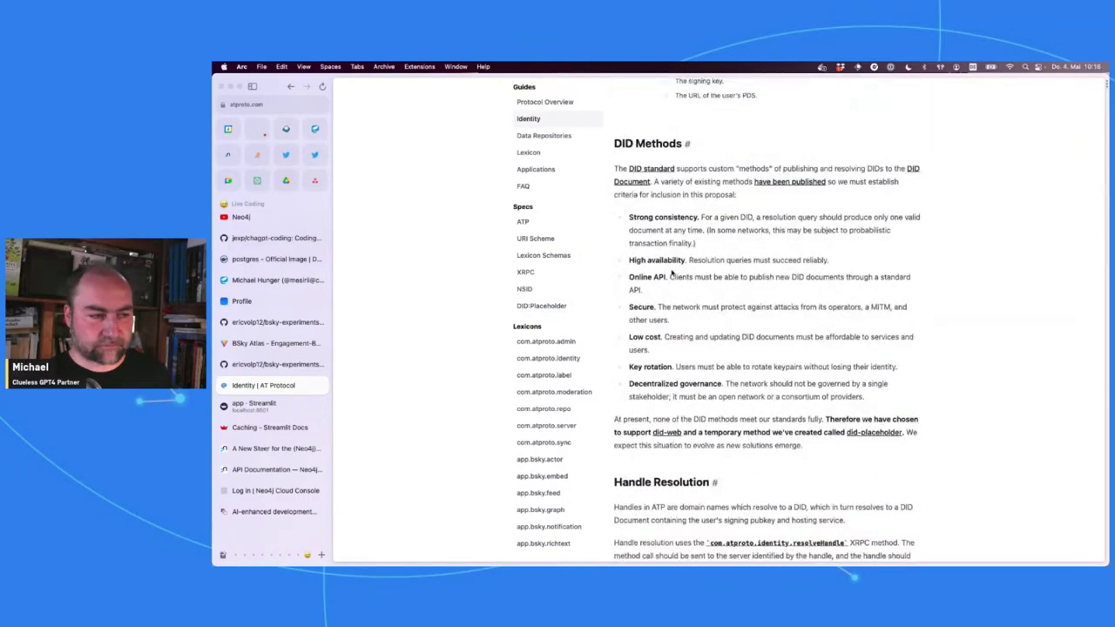
pyautogui.scroll(-5, 672, 272)
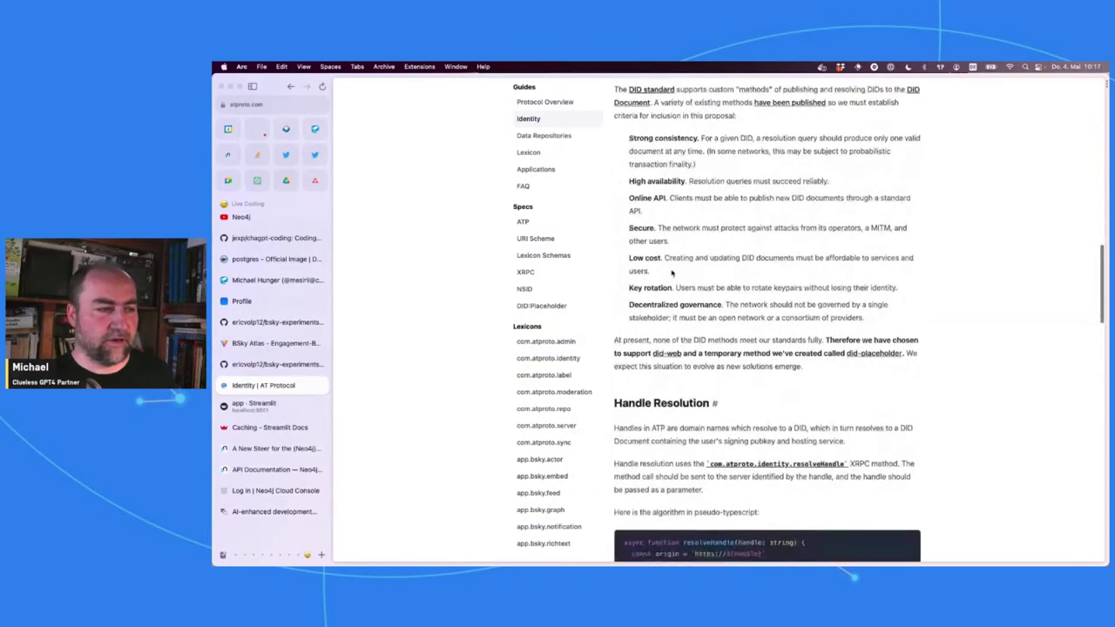
pyautogui.scroll(-7, 672, 273)
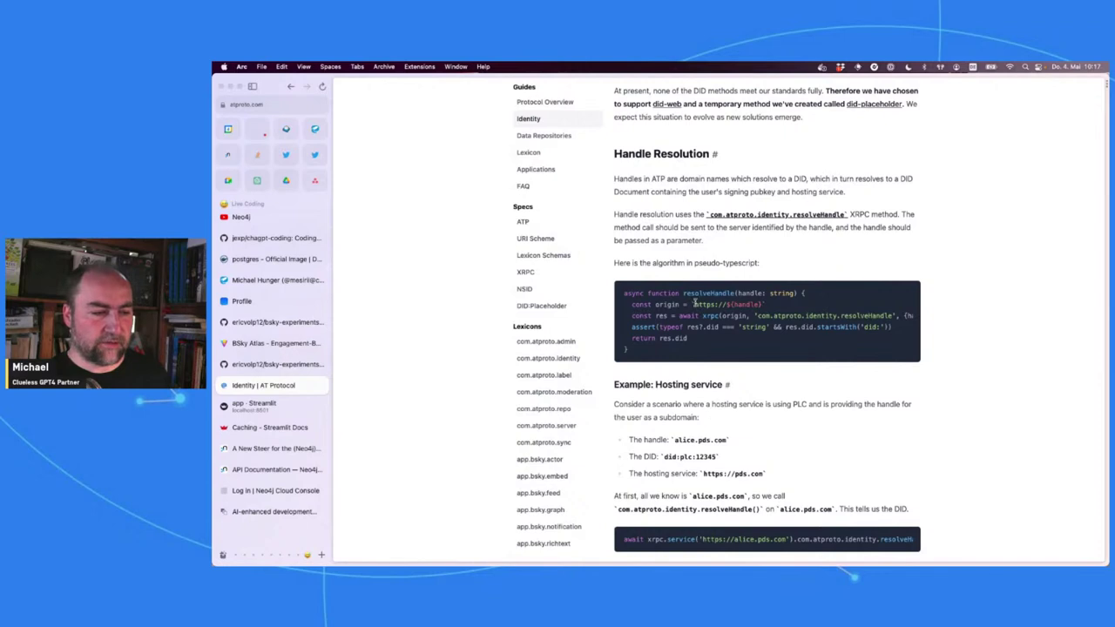
# Step: Highlight "identity" in the resolveHandle pseudo-typescript, clear the highlight and examine the Hosting service example
pyautogui.doubleClick(831, 313)
pyautogui.rightClick(831, 312)
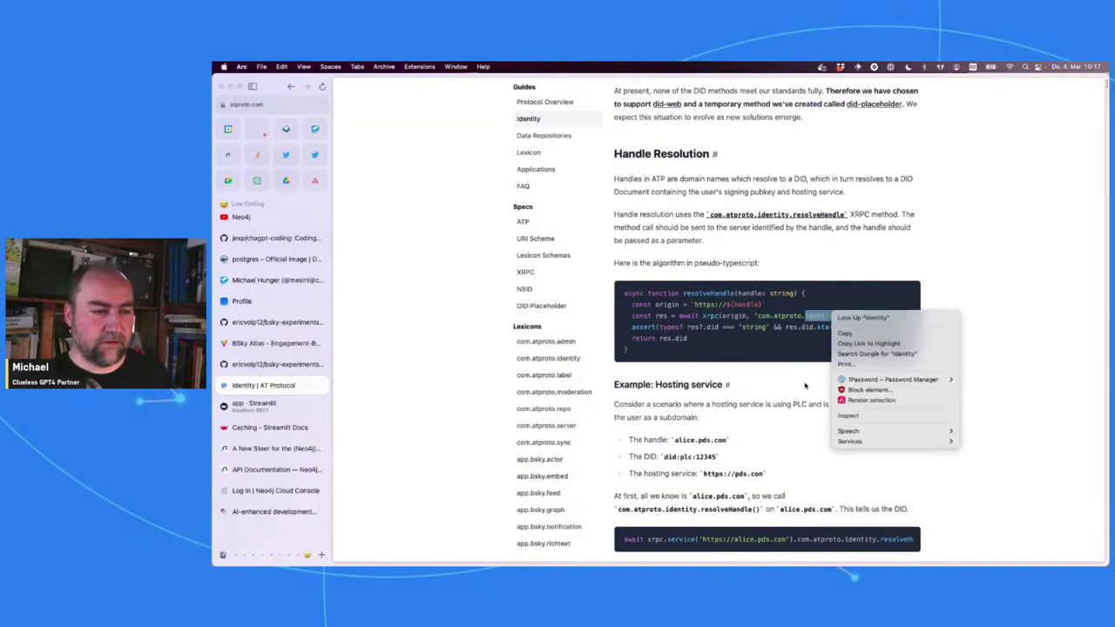
pyautogui.click(778, 398)
pyautogui.scroll(-1, 779, 398)
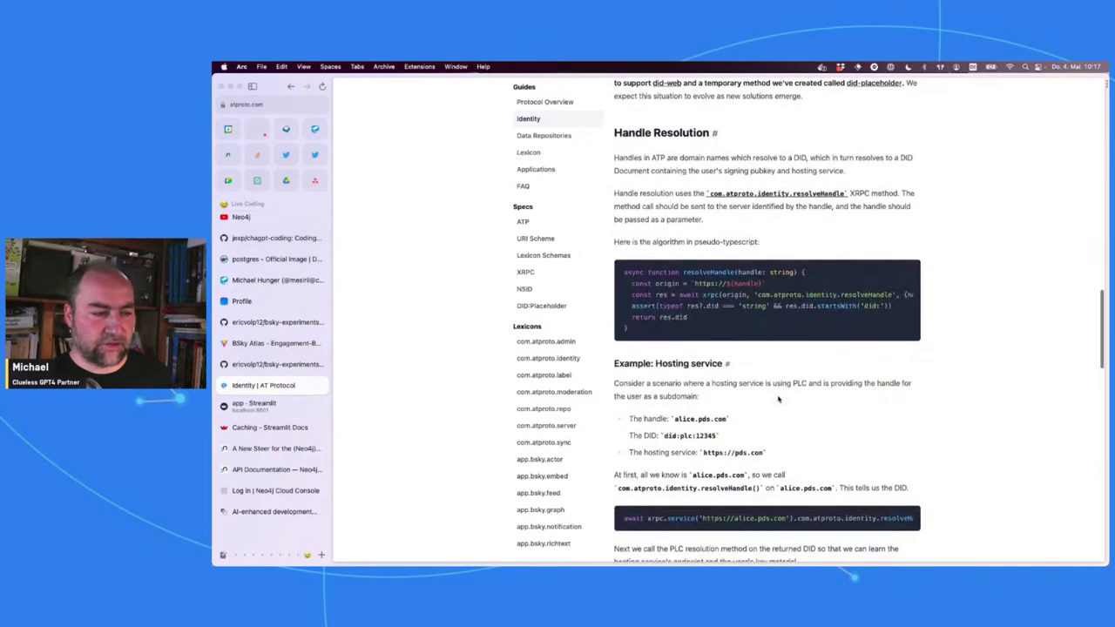
pyautogui.scroll(-3, 778, 398)
pyautogui.scroll(-1, 778, 398)
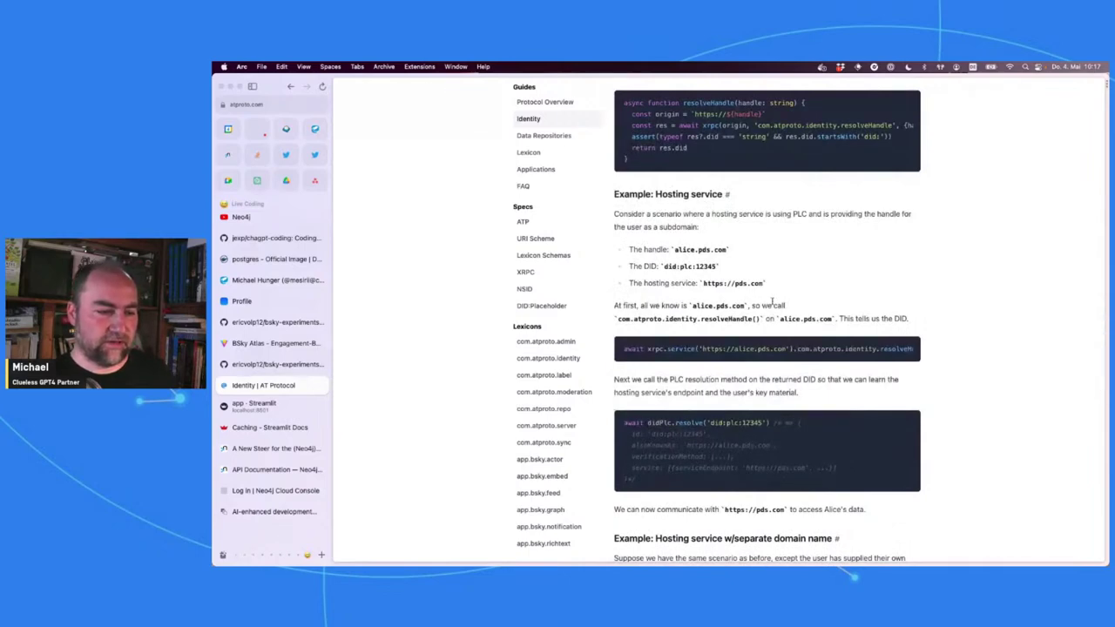
pyautogui.scroll(1, 771, 302)
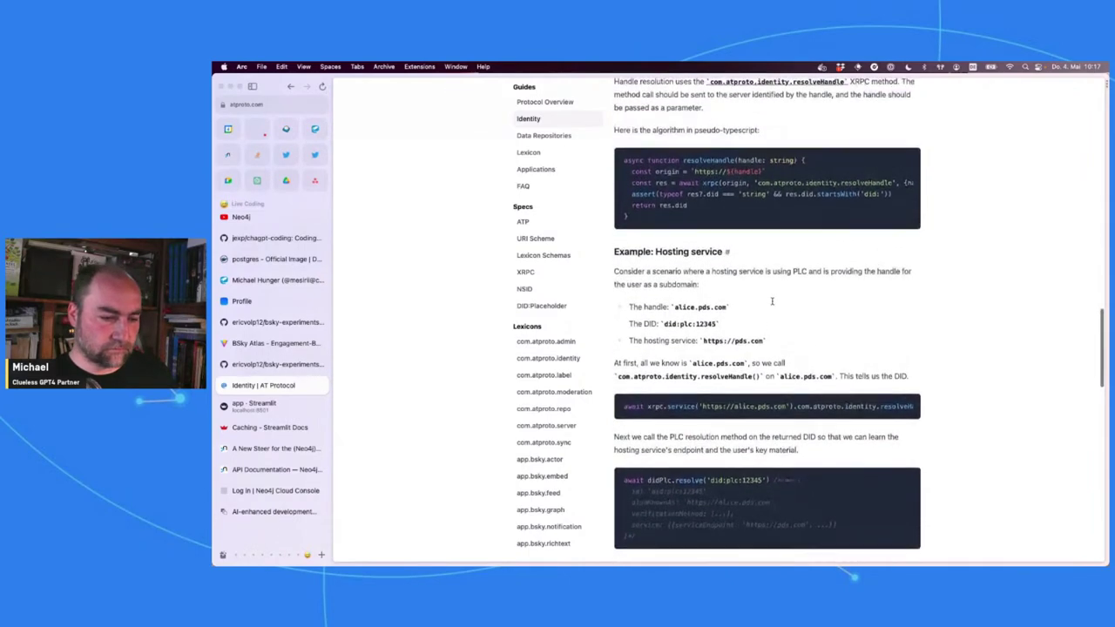
pyautogui.scroll(1, 771, 301)
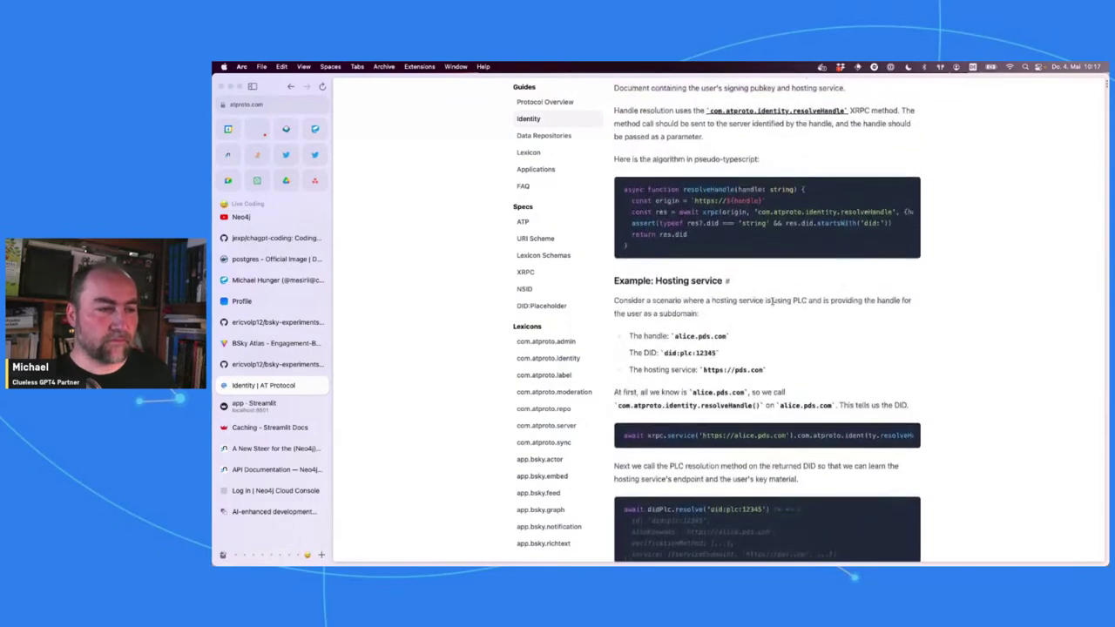
# Step: Open the Protocol Overview guide and examine its Data repositories, Federation and Interoperation sections
pyautogui.scroll(15, 732, 171)
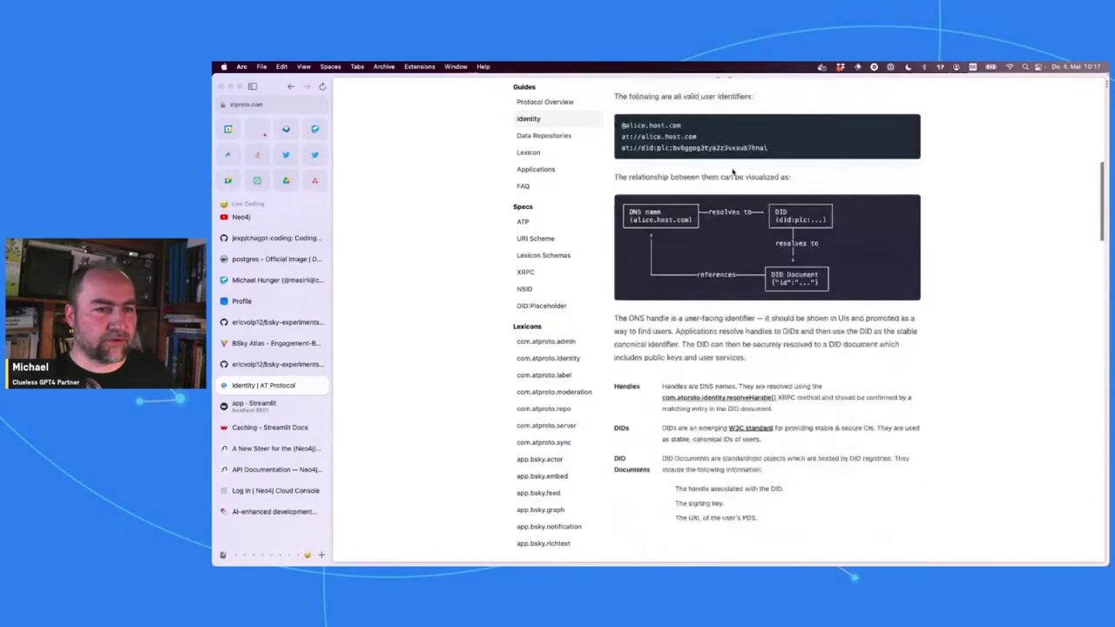
pyautogui.click(530, 163)
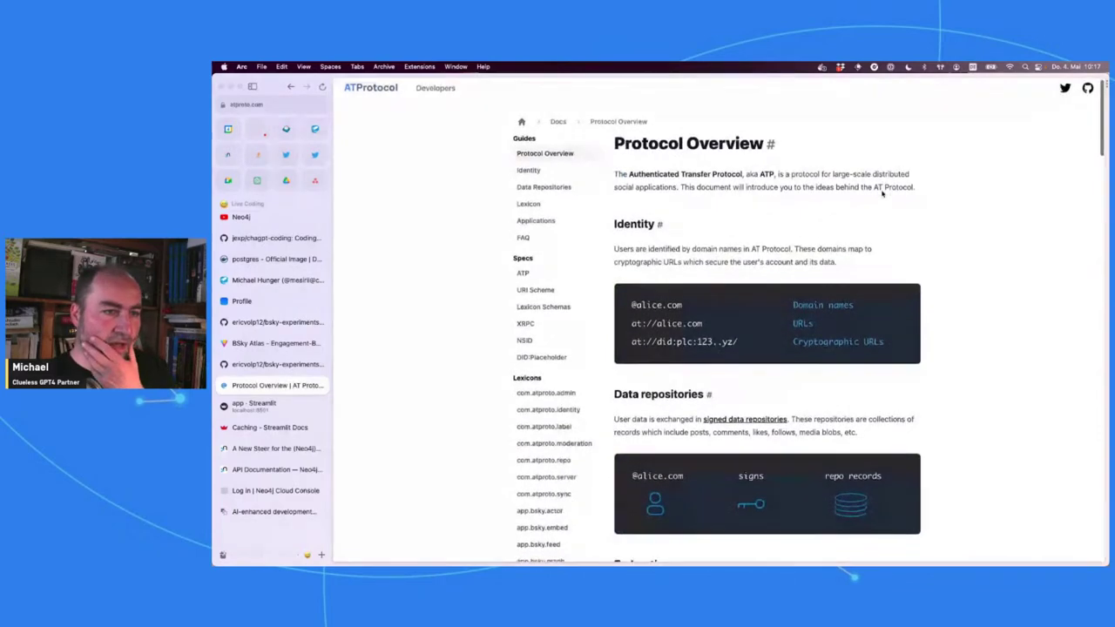
pyautogui.scroll(-3, 882, 193)
pyautogui.scroll(-10, 882, 193)
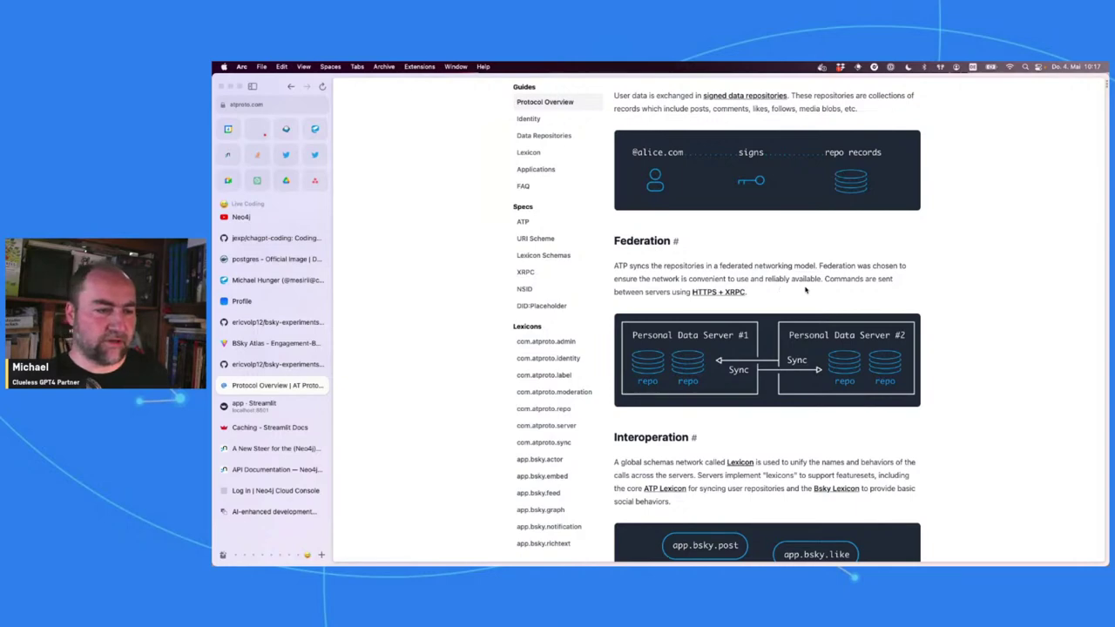
pyautogui.scroll(-3, 806, 289)
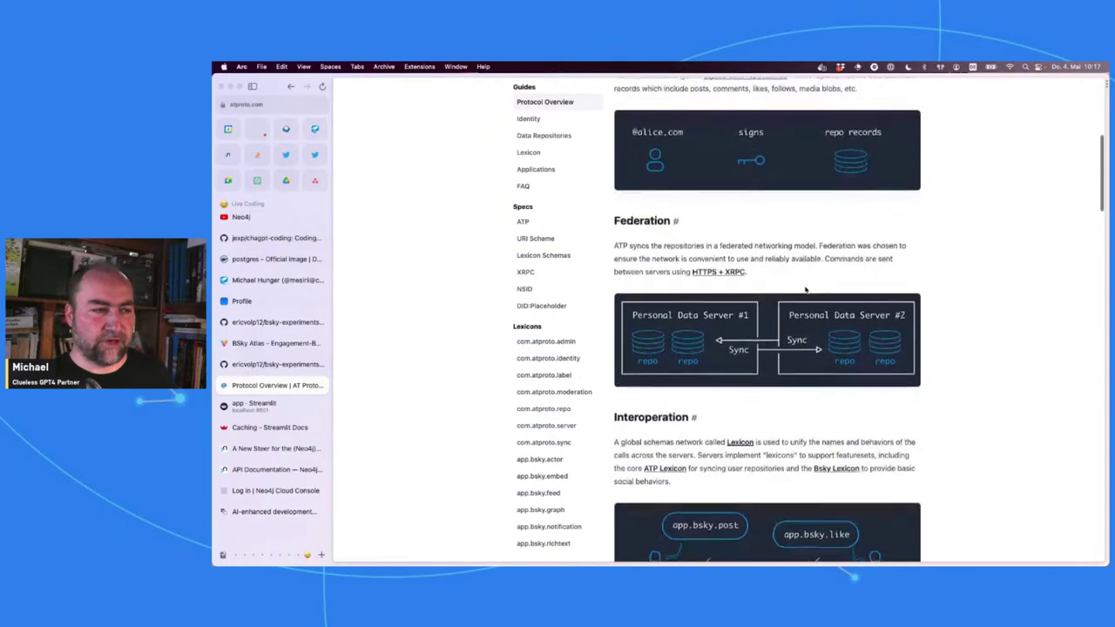
pyautogui.scroll(-2, 805, 290)
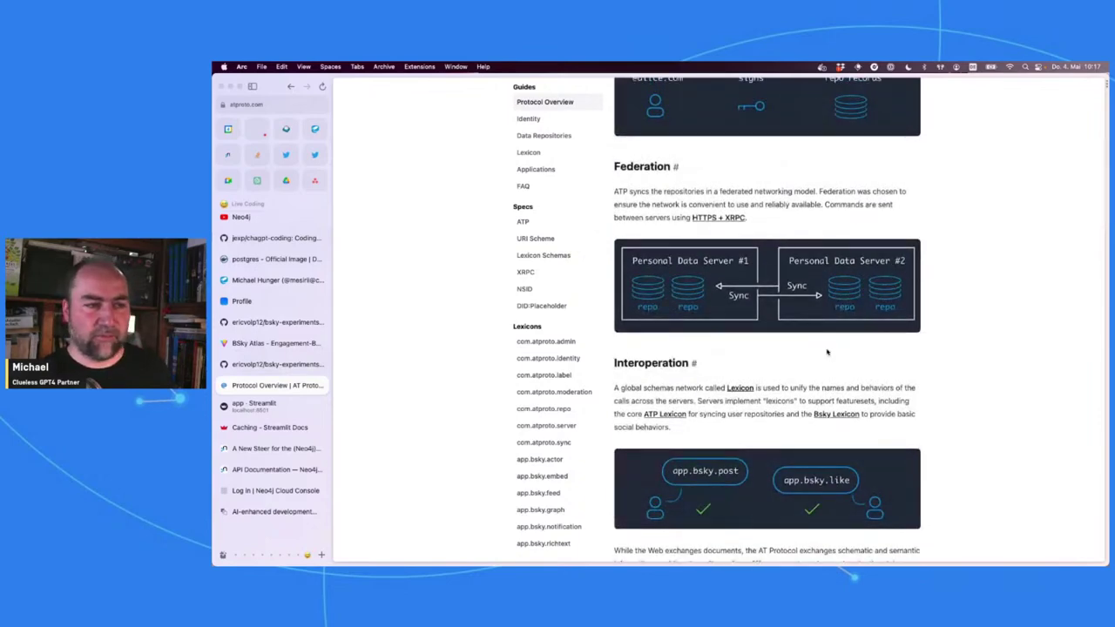
pyautogui.scroll(1, 827, 352)
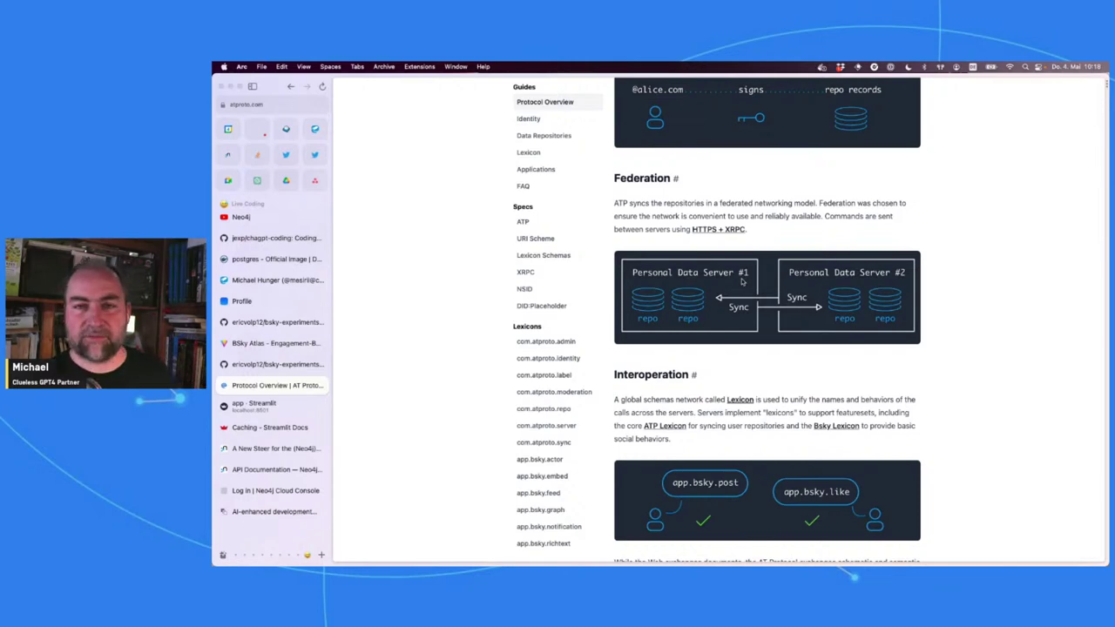
pyautogui.scroll(-2, 741, 280)
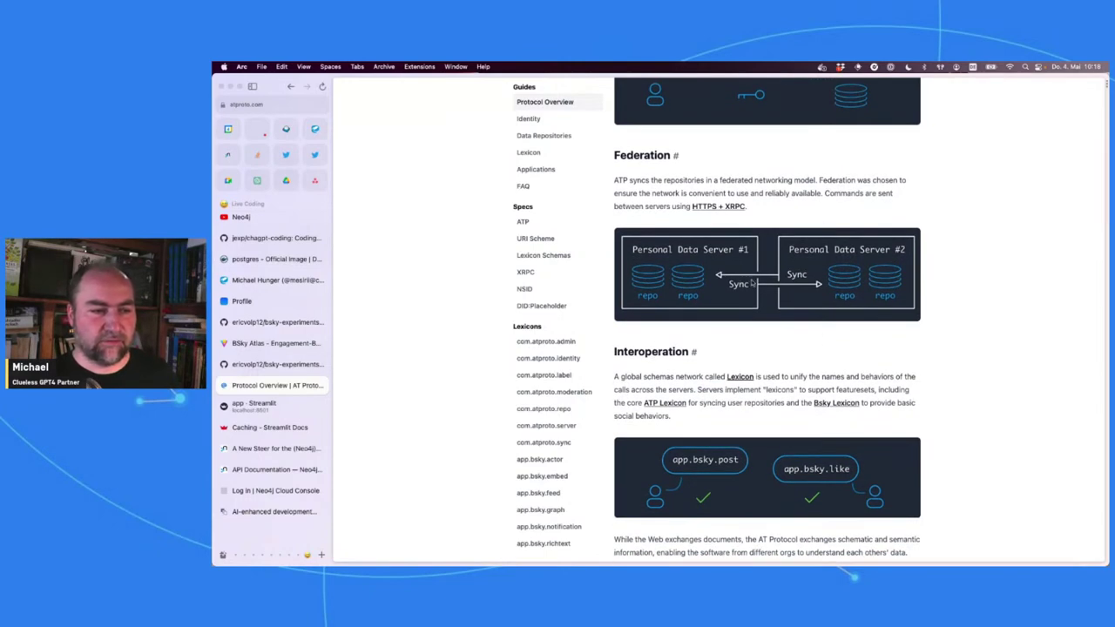
pyautogui.scroll(-5, 754, 304)
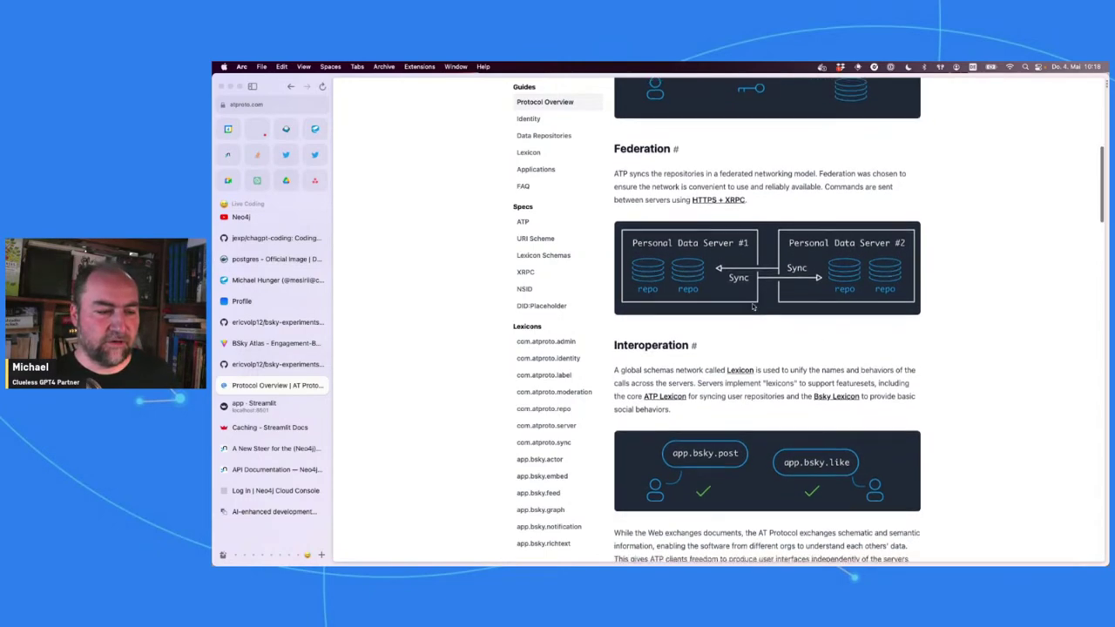
pyautogui.scroll(-3, 754, 306)
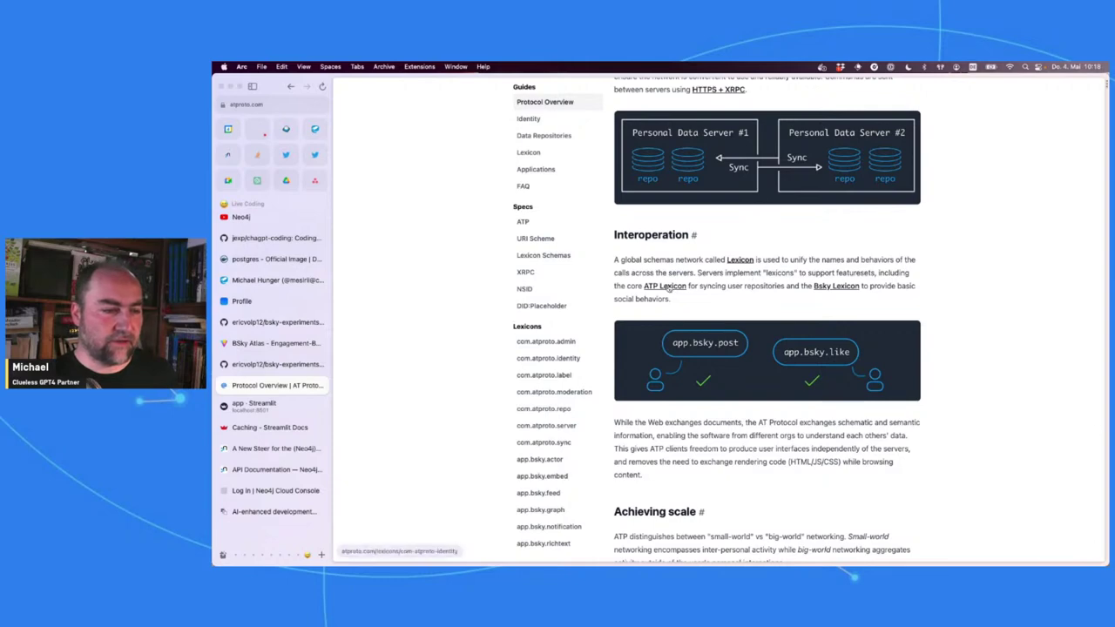
# Step: Open the ATP Lexicon from the Interoperation section, examine the com.atproto.identity.resolveHandle schema and return to the overview
pyautogui.click(669, 287)
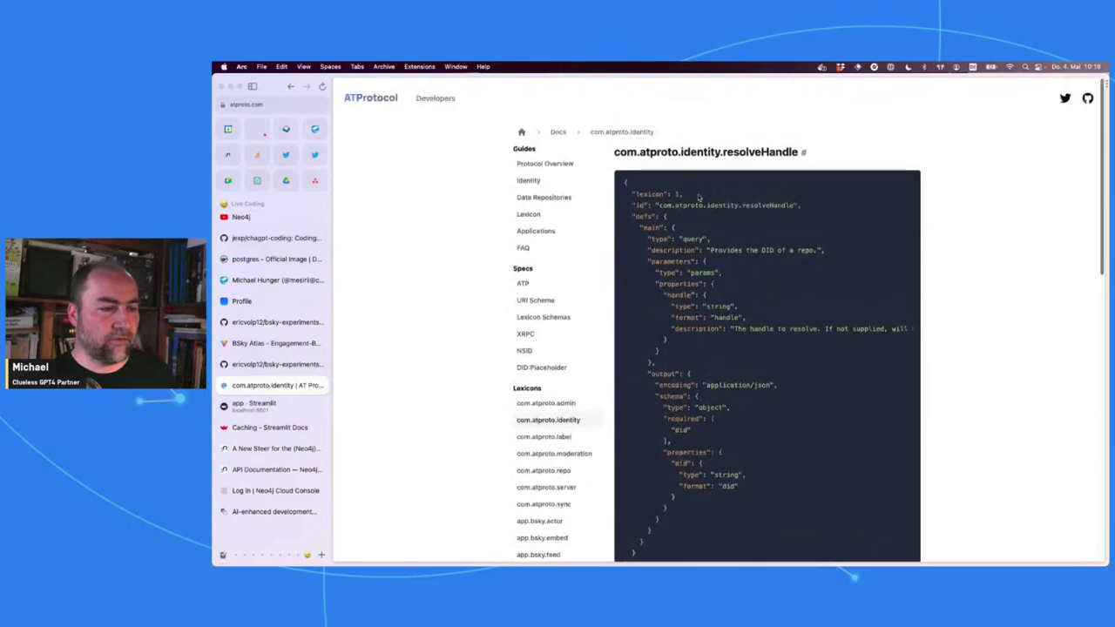
pyautogui.scroll(-2, 747, 307)
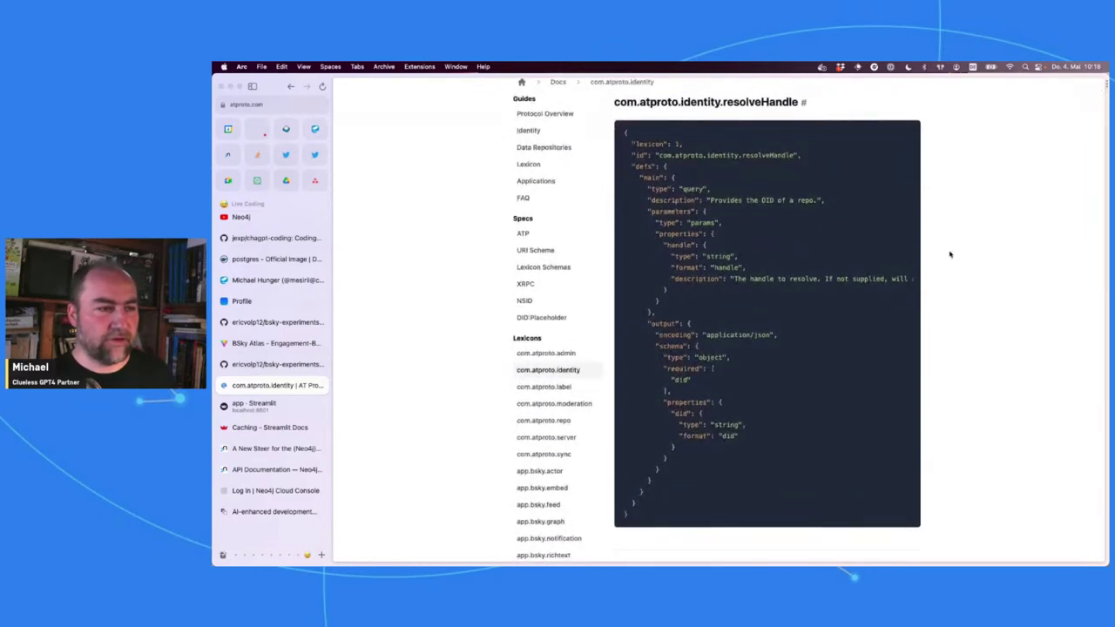
pyautogui.press('super+bracketleft')
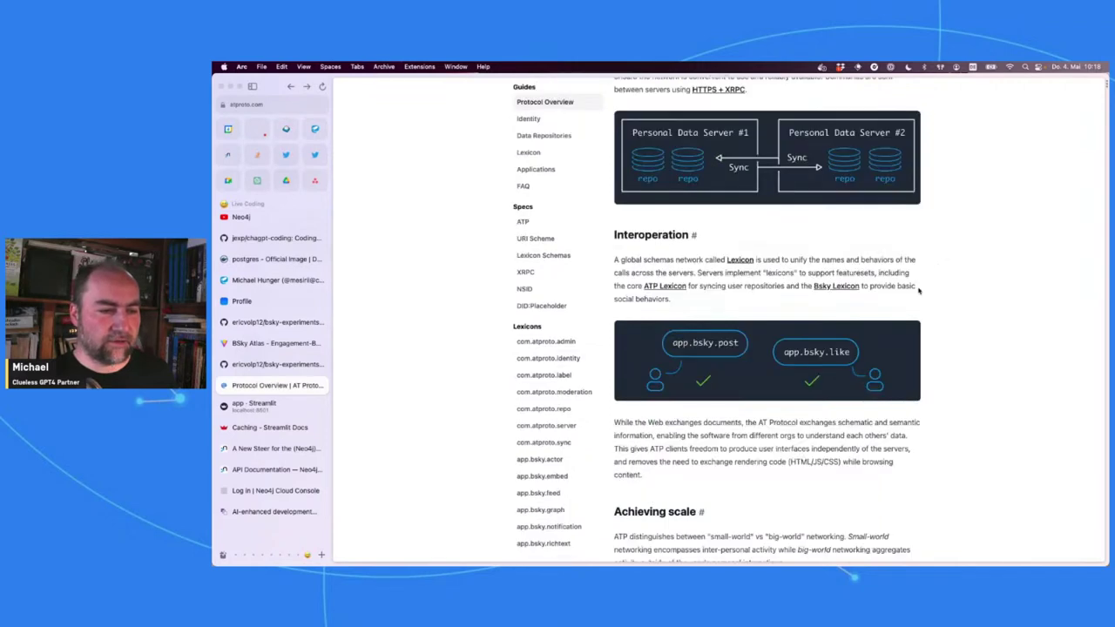
# Step: Open the app.bsky.feed page of the Bsky Lexicon and highlight postView's object type and required key in app.bsky.feed.defs
pyautogui.press('super+bracketleft')
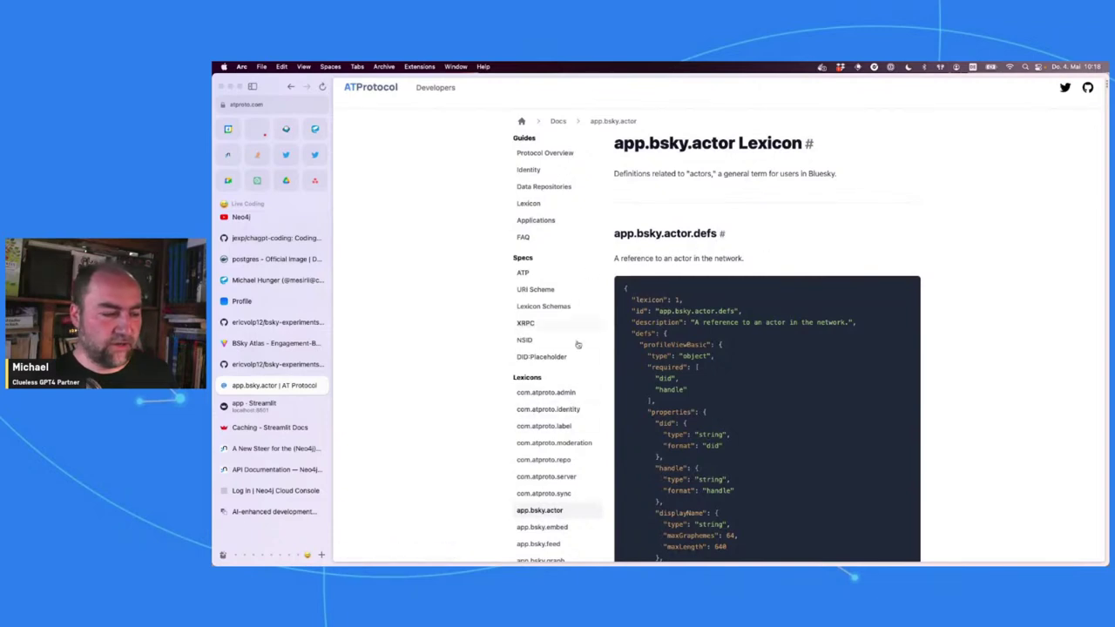
pyautogui.scroll(-4, 539, 409)
pyautogui.click(540, 492)
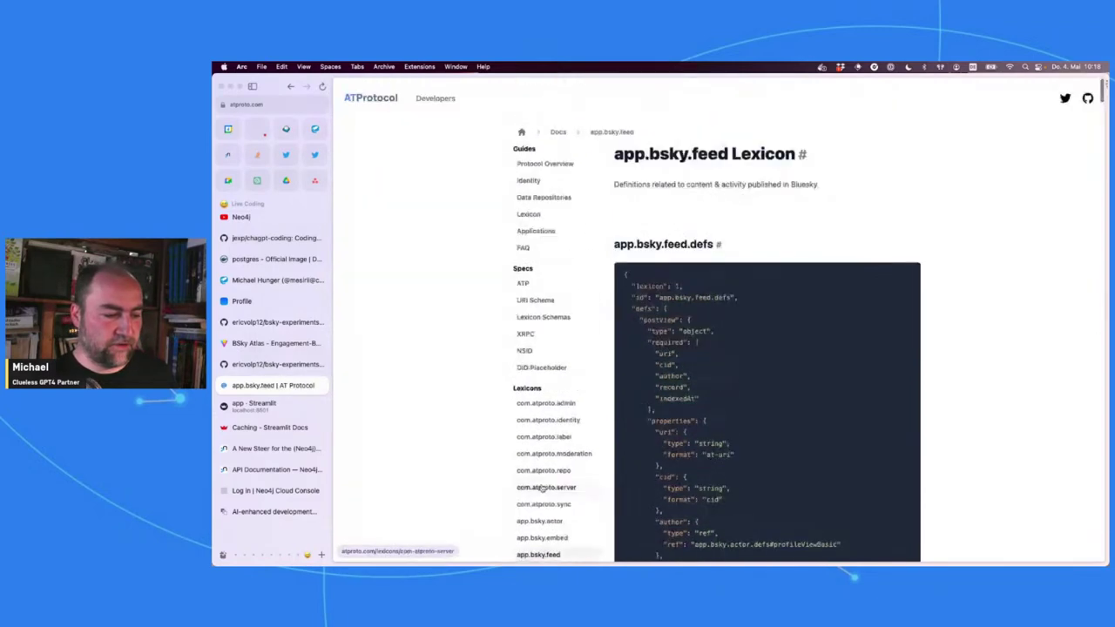
pyautogui.scroll(-1, 963, 281)
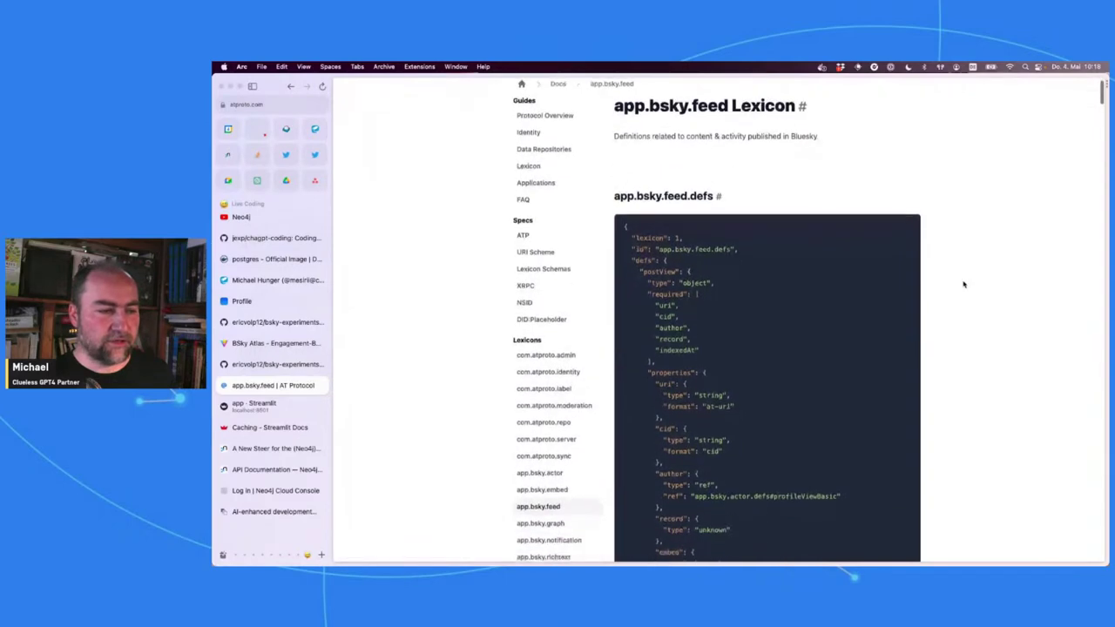
pyautogui.doubleClick(694, 283)
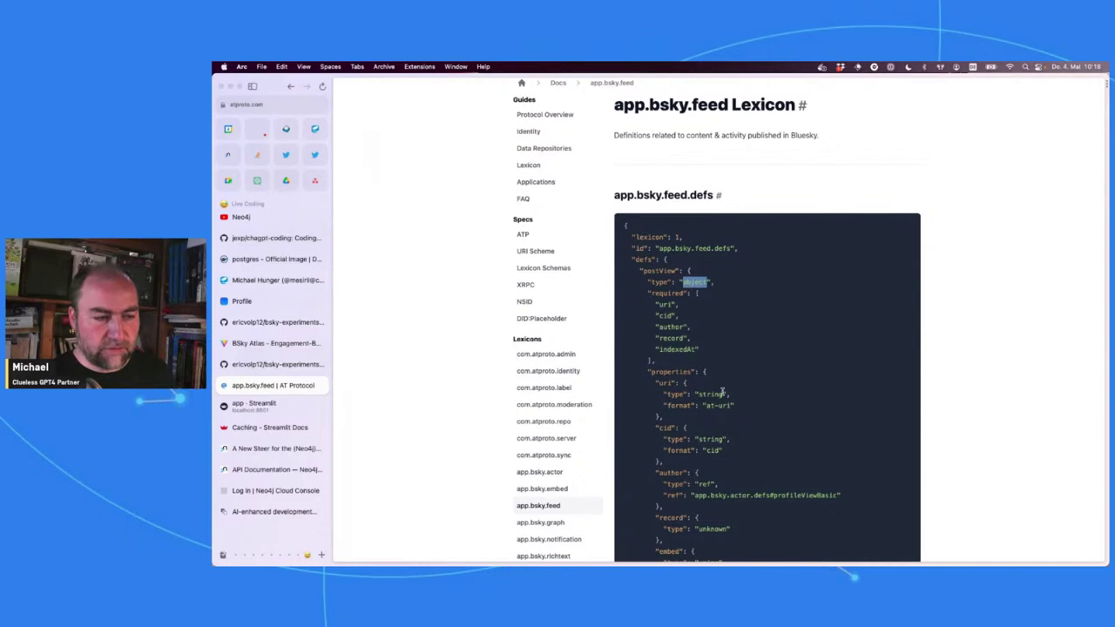
pyautogui.scroll(-1, 707, 354)
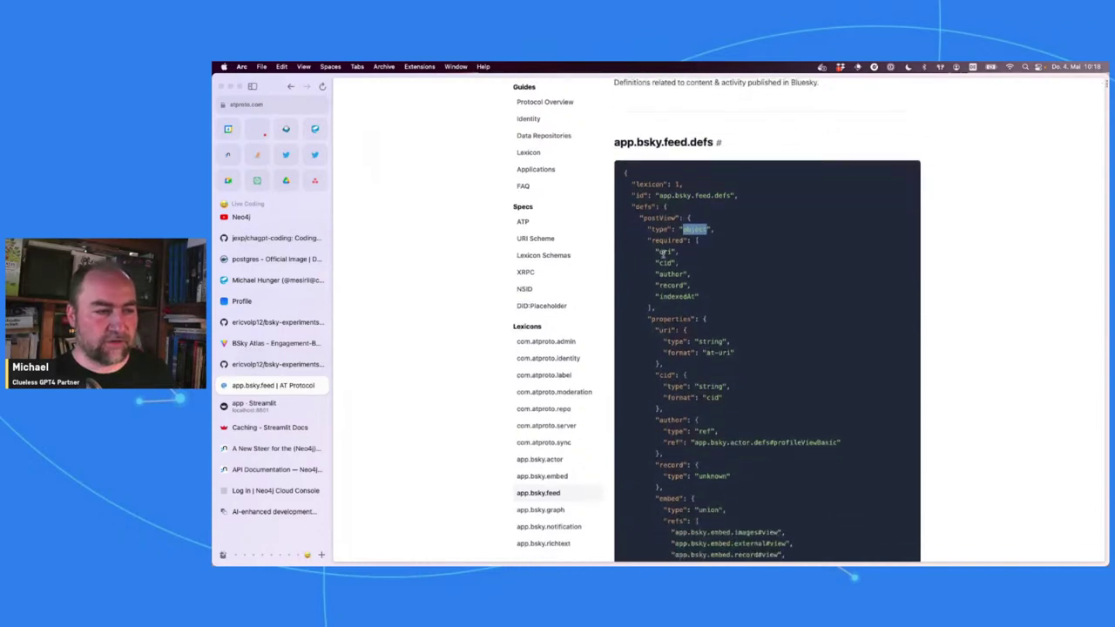
pyautogui.doubleClick(665, 243)
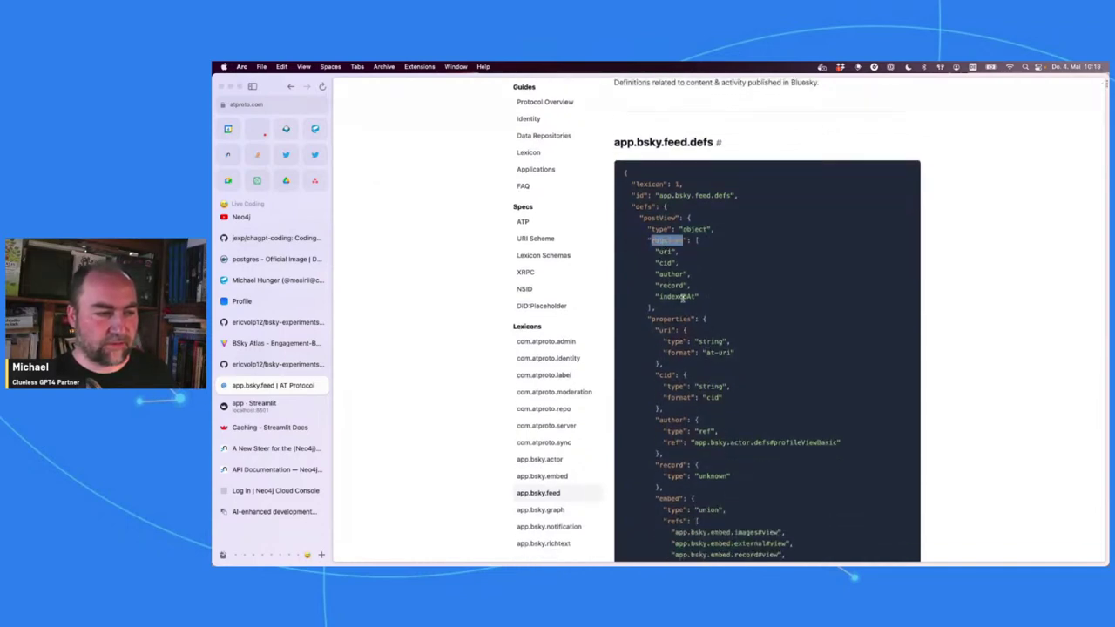
pyautogui.scroll(-2, 686, 316)
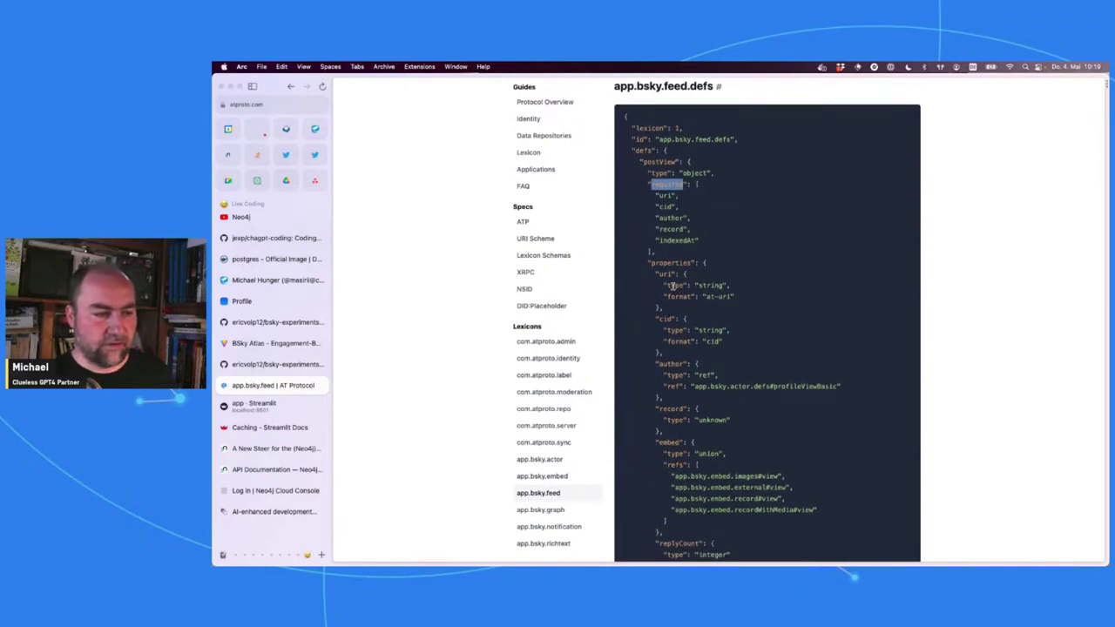
# Step: Highlight postView's author property, its ref type and the profileViewBasic reference, and examine the remaining properties
pyautogui.moveTo(693, 386); pyautogui.dragTo(838, 386)
pyautogui.click(664, 364)
pyautogui.doubleClick(667, 363)
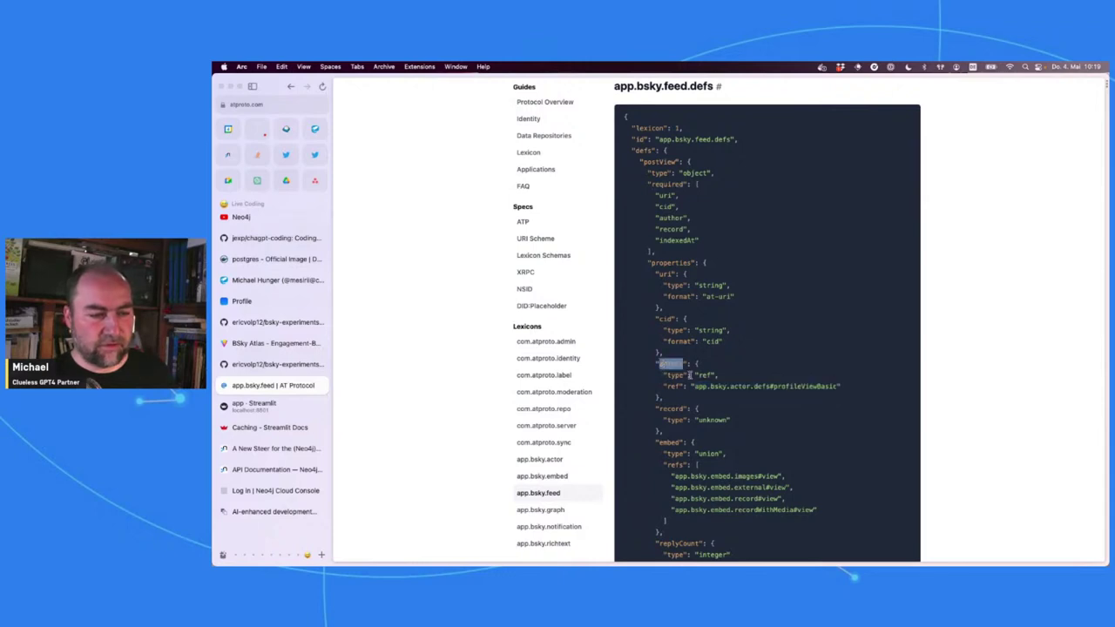
pyautogui.doubleClick(702, 375)
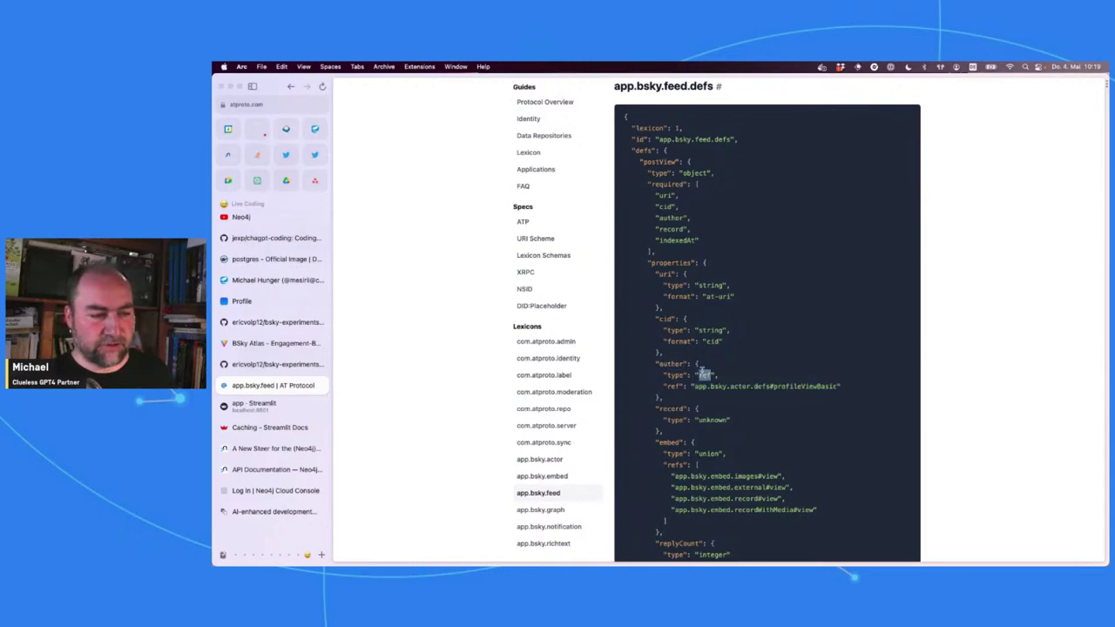
pyautogui.doubleClick(817, 385)
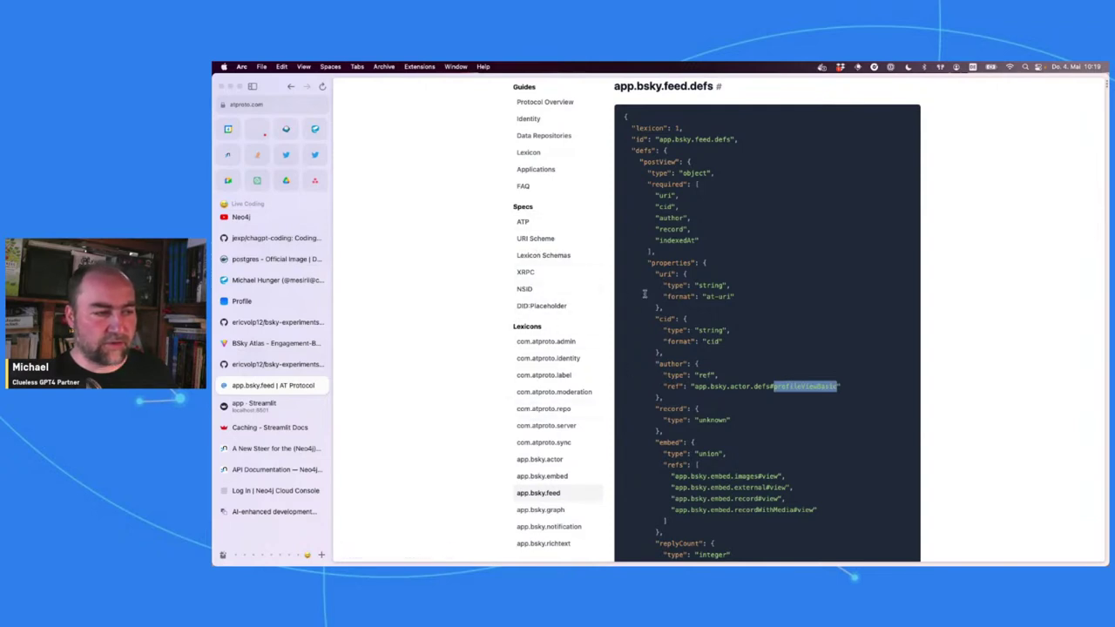
pyautogui.scroll(-3, 841, 409)
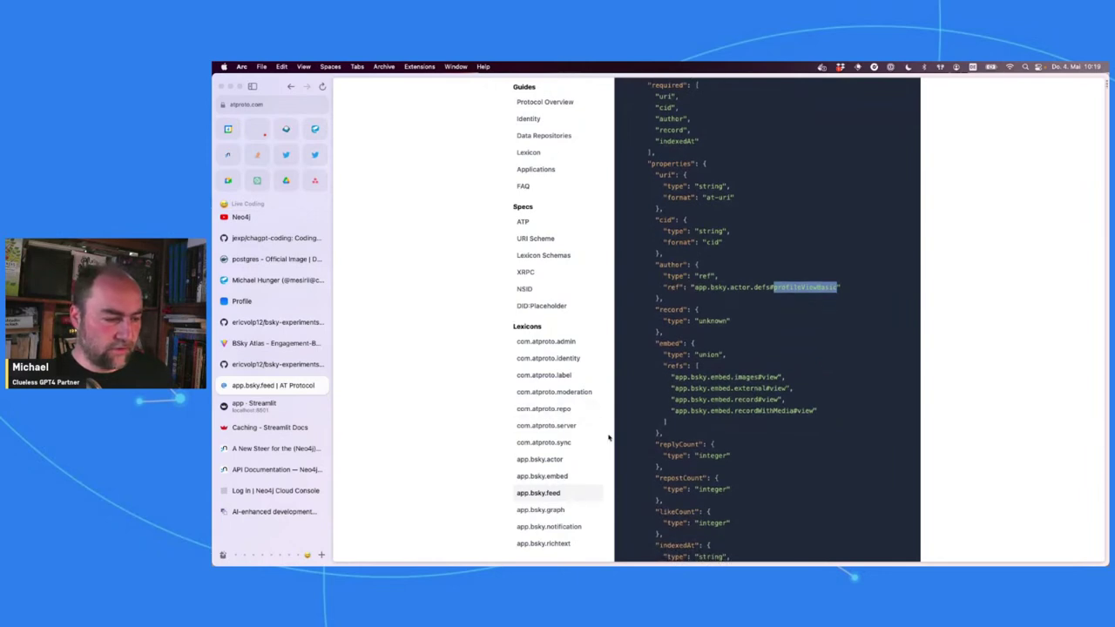
# Step: Open the app.bsky.actor lexicon and examine the profileViewBasic definition under app.bsky.actor.defs
pyautogui.click(539, 459)
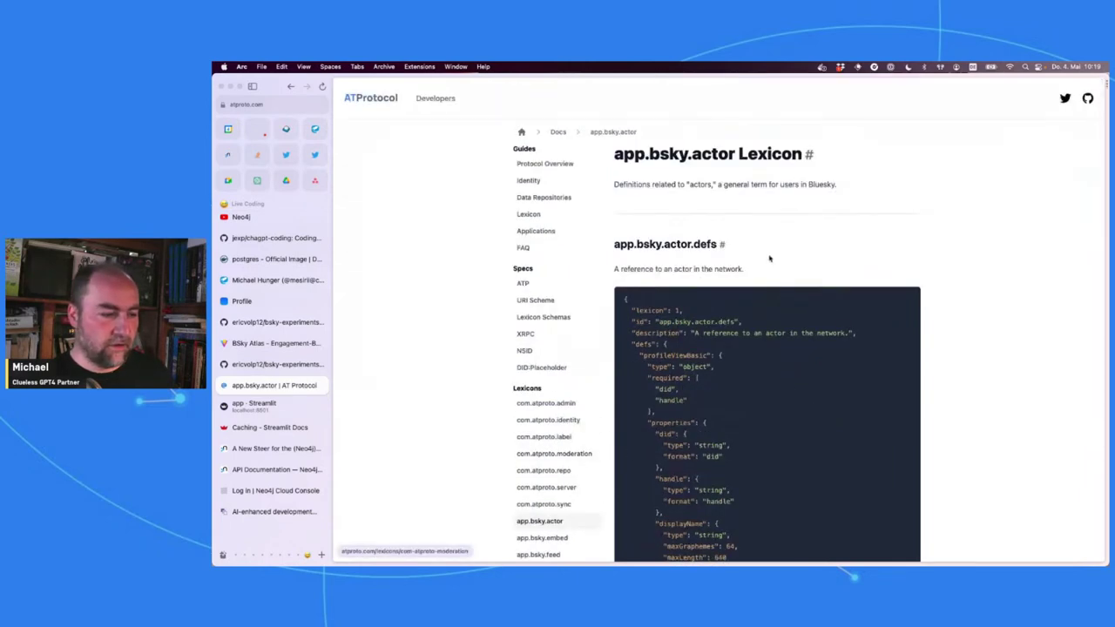
pyautogui.scroll(-1, 775, 252)
pyautogui.scroll(-5, 775, 251)
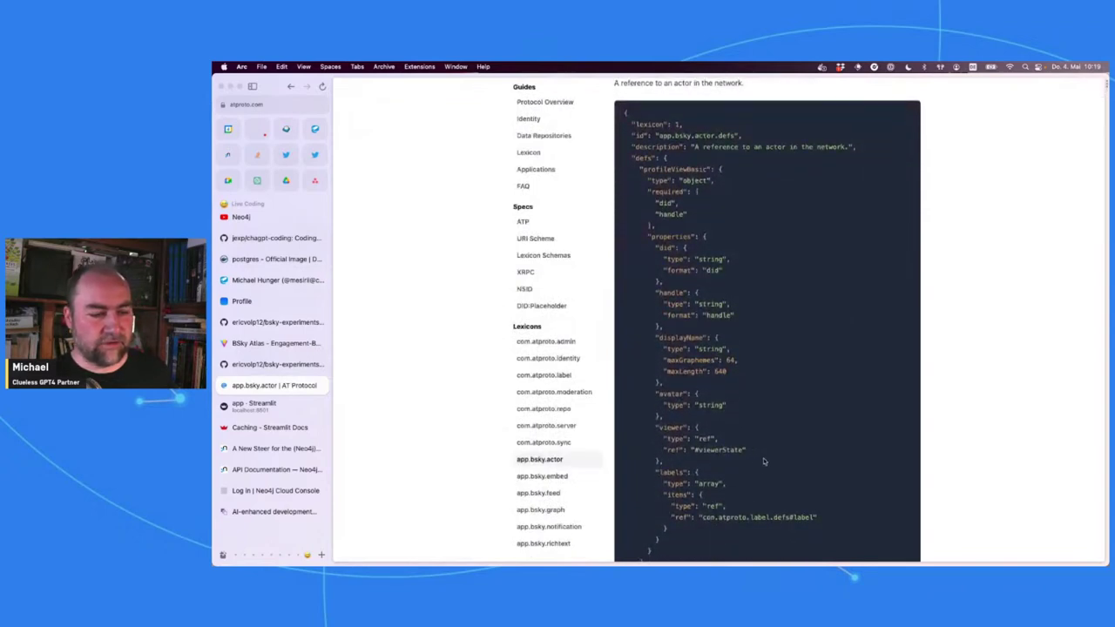
# Step: Highlight the required keys and properties of profileViewBasic, and go back to the Federation section of the Protocol Overview guide
pyautogui.moveTo(694, 534); pyautogui.dragTo(629, 200)
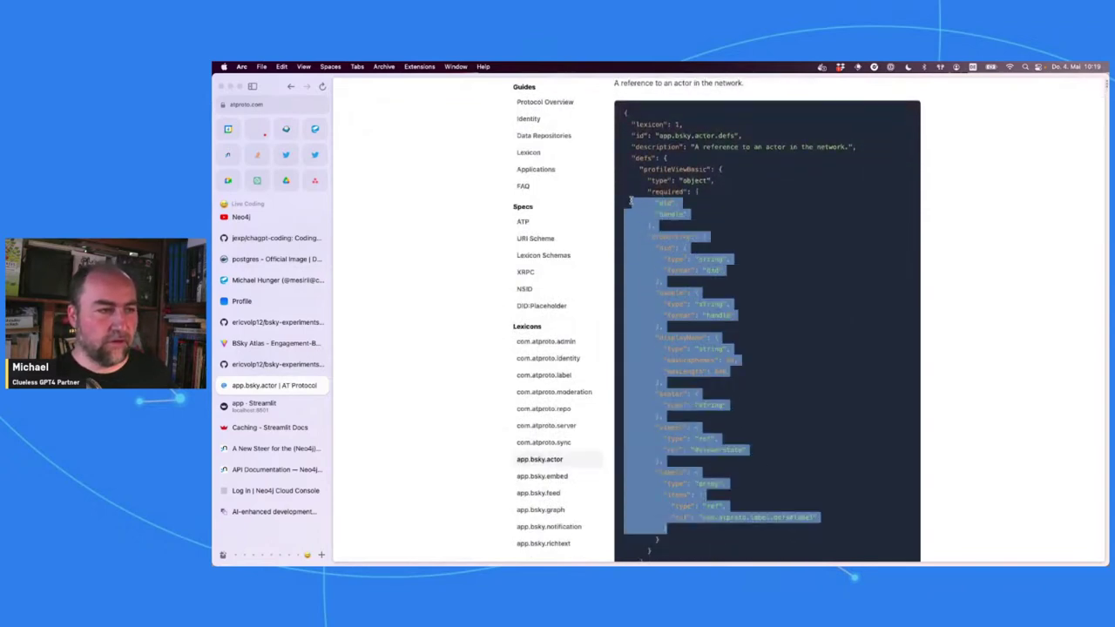
pyautogui.click(638, 233)
pyautogui.scroll(5, 601, 209)
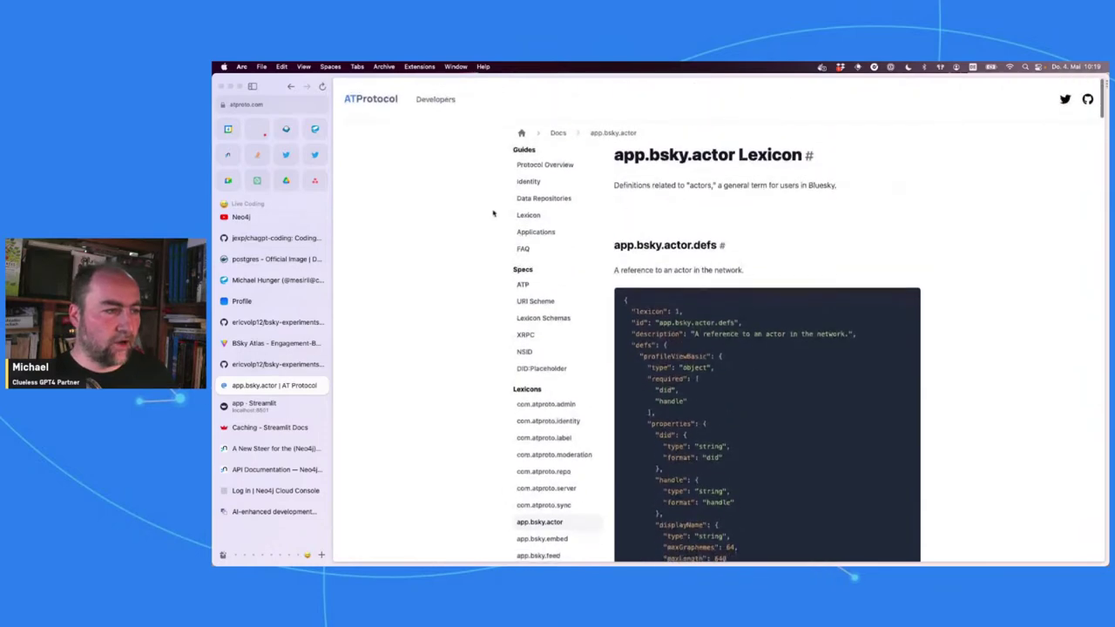
pyautogui.click(550, 179)
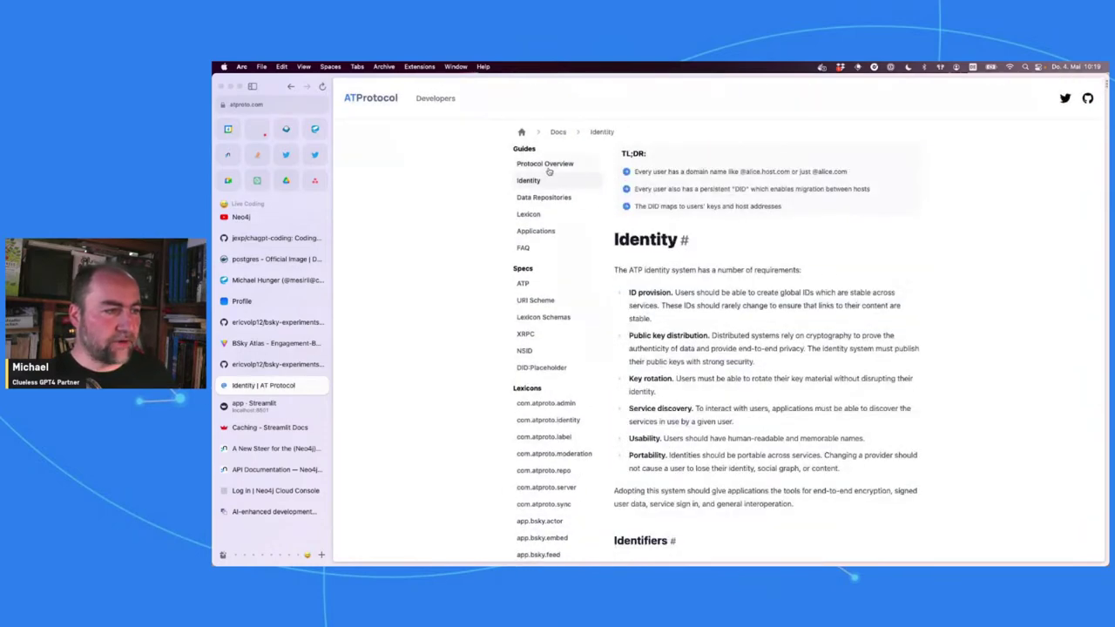
pyautogui.click(545, 164)
pyautogui.scroll(-15, 768, 214)
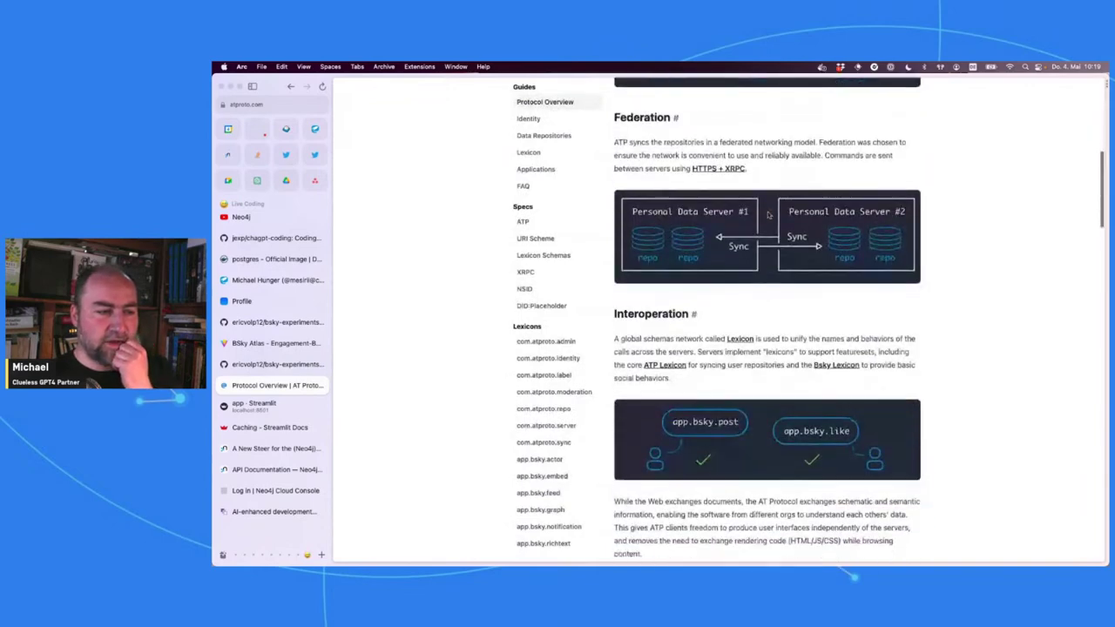
# Step: Review the Interoperation section and highlight the small-world and big-world descriptions and the word "followers" under Achieving scale
pyautogui.scroll(2, 748, 191)
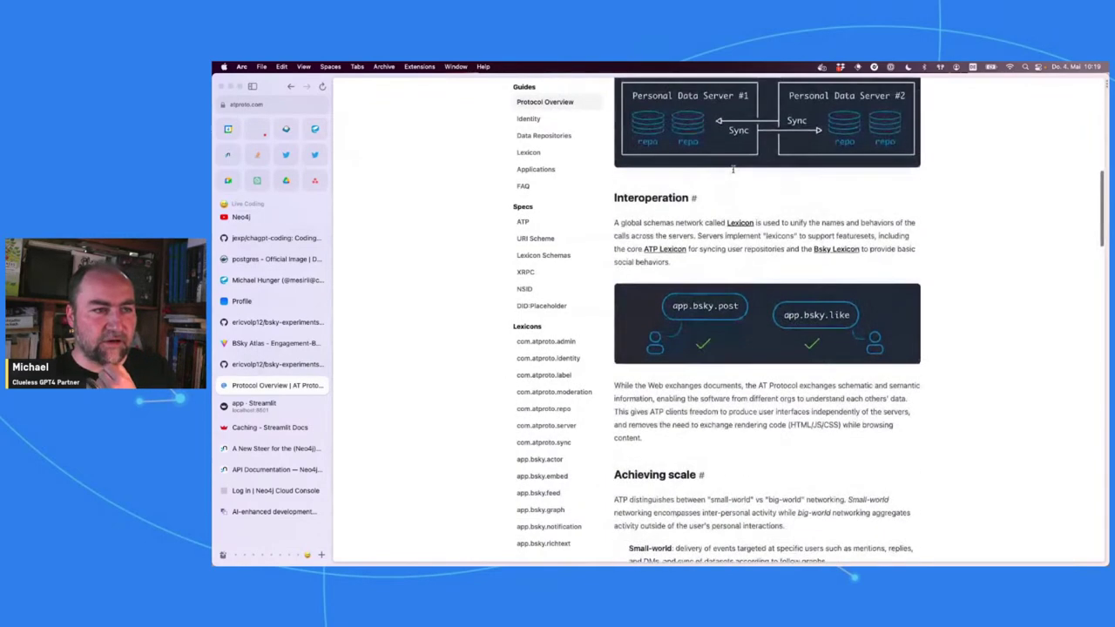
pyautogui.scroll(-1, 732, 165)
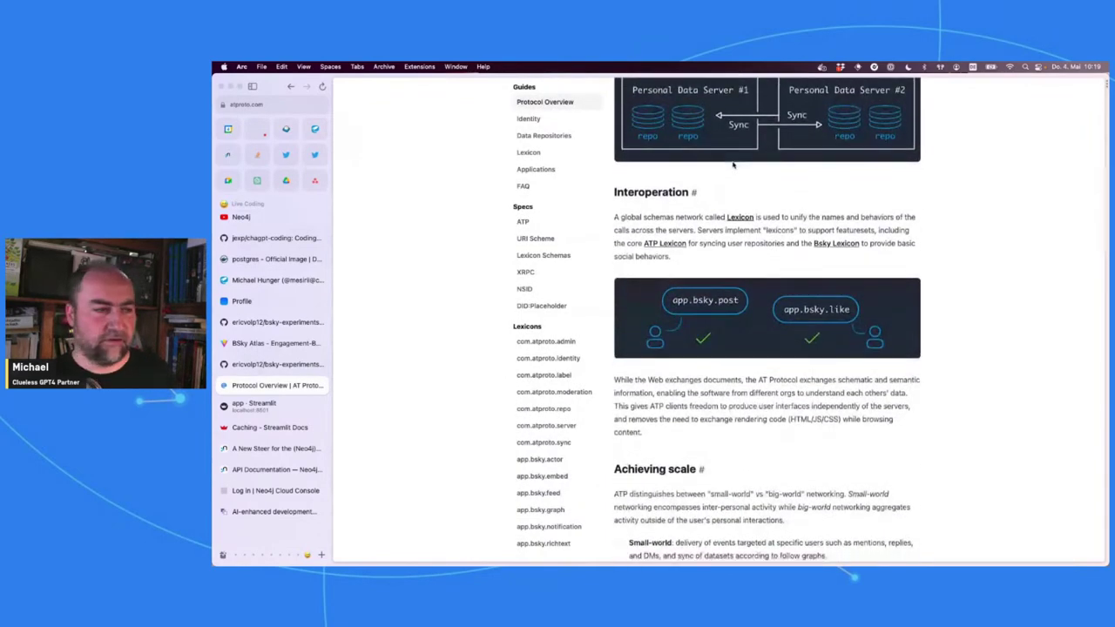
pyautogui.scroll(-2, 732, 164)
pyautogui.scroll(-4, 732, 163)
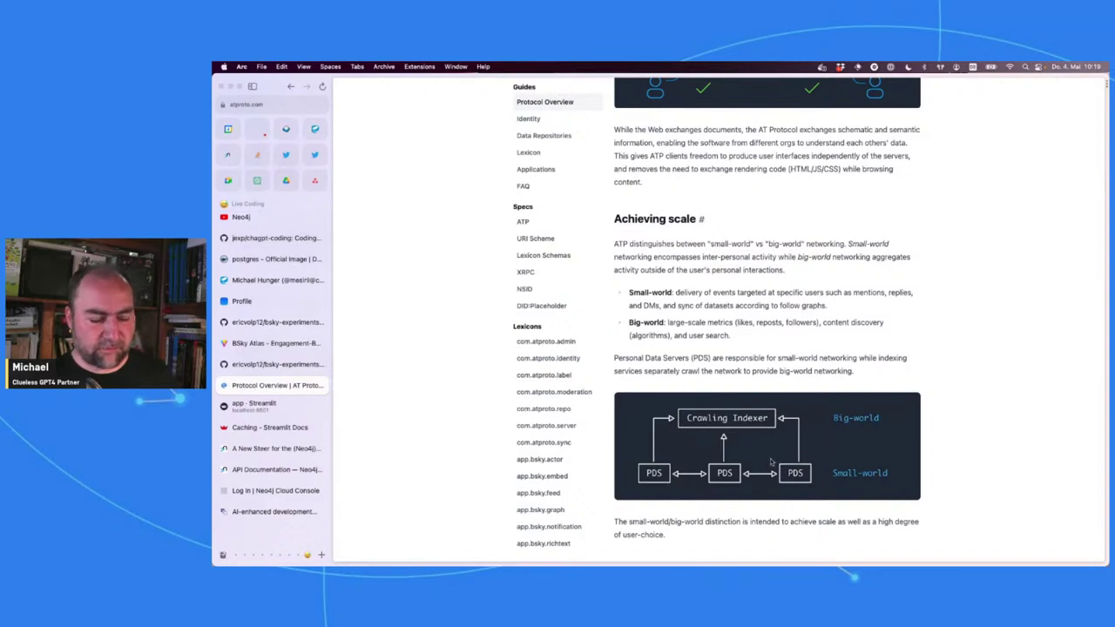
pyautogui.scroll(1, 788, 459)
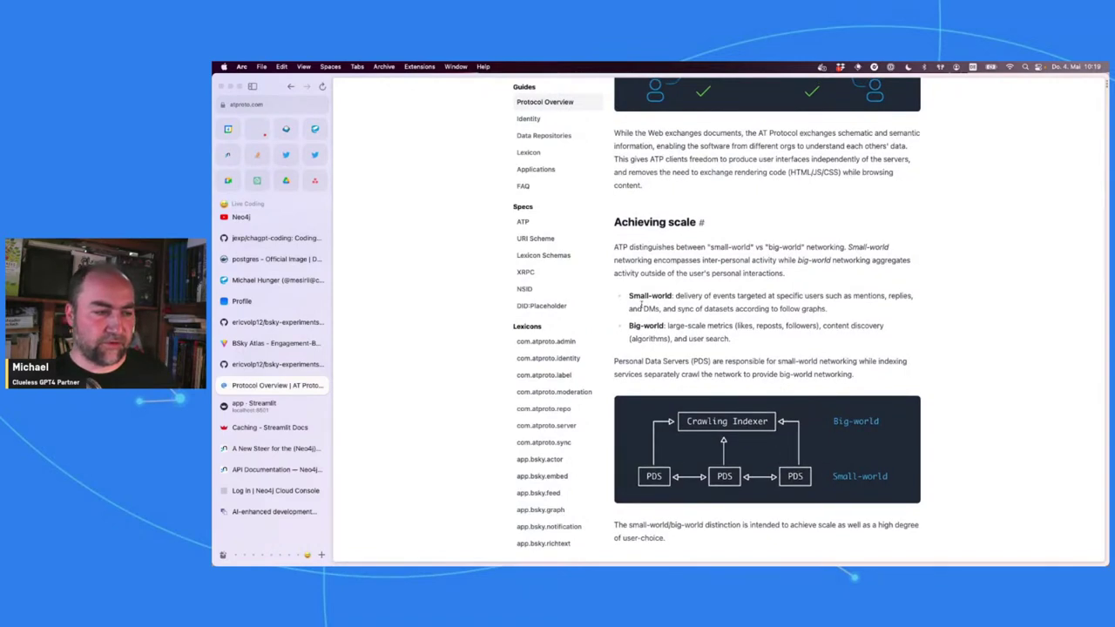
pyautogui.moveTo(676, 296); pyautogui.dragTo(850, 304)
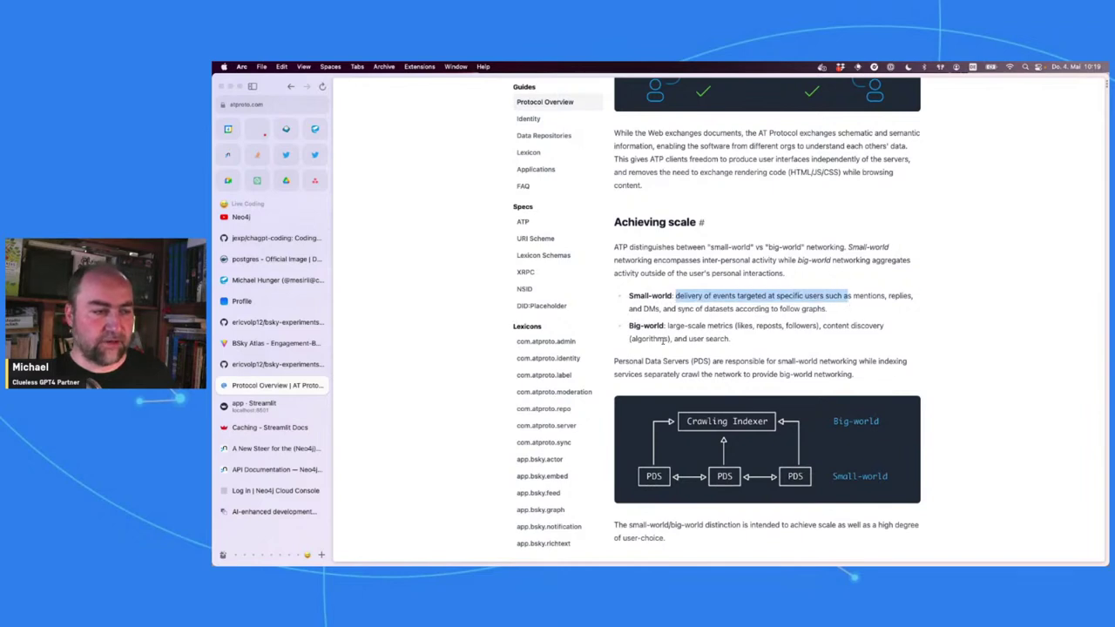
pyautogui.moveTo(667, 327); pyautogui.dragTo(755, 343)
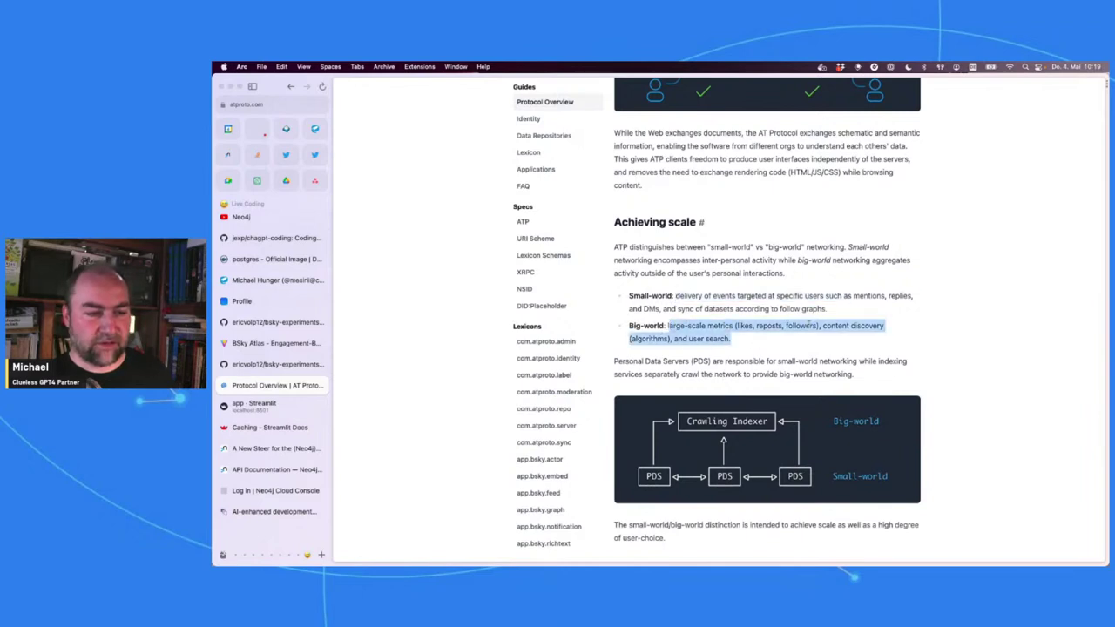
pyautogui.doubleClick(801, 326)
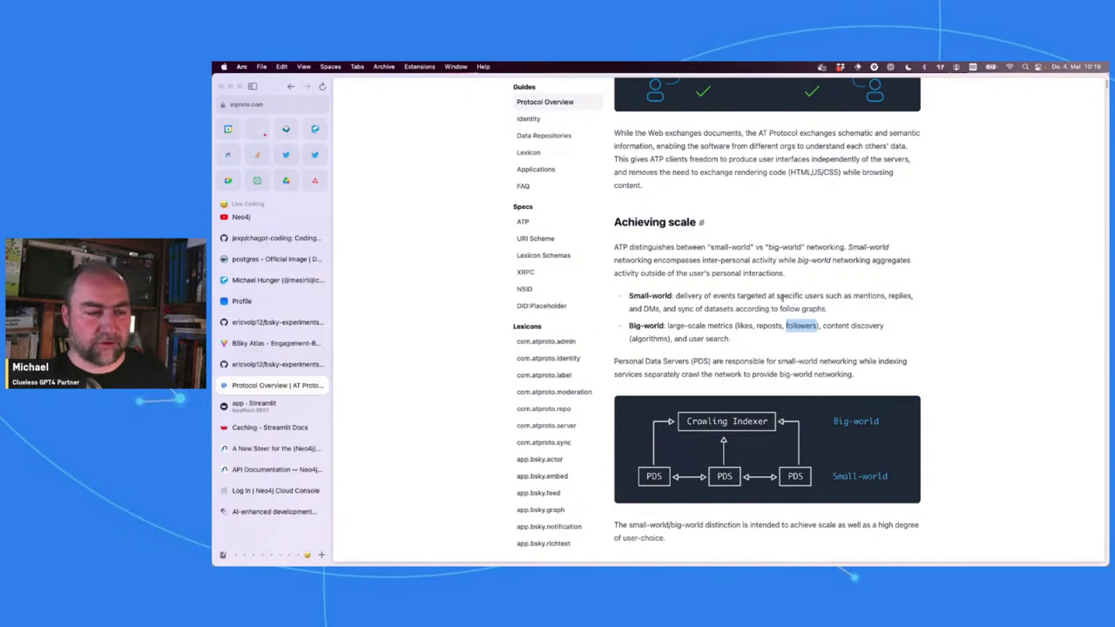
# Step: Examine the Algorithmic choice section and compare the Following and What's hot feeds on the Bluesky home page
pyautogui.scroll(-5, 772, 386)
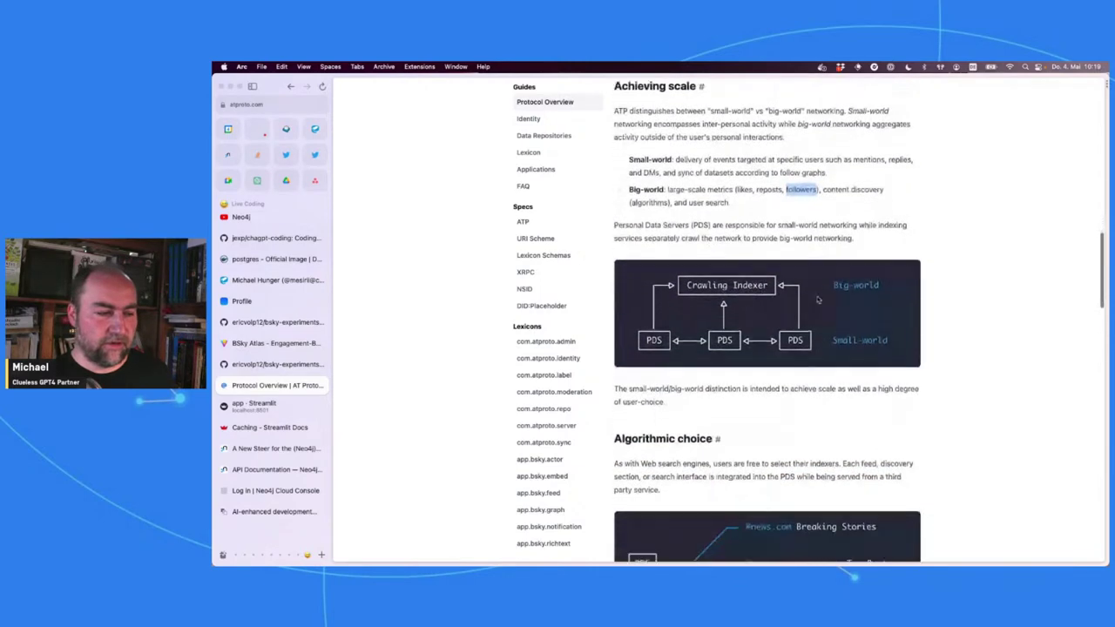
pyautogui.scroll(-2, 817, 299)
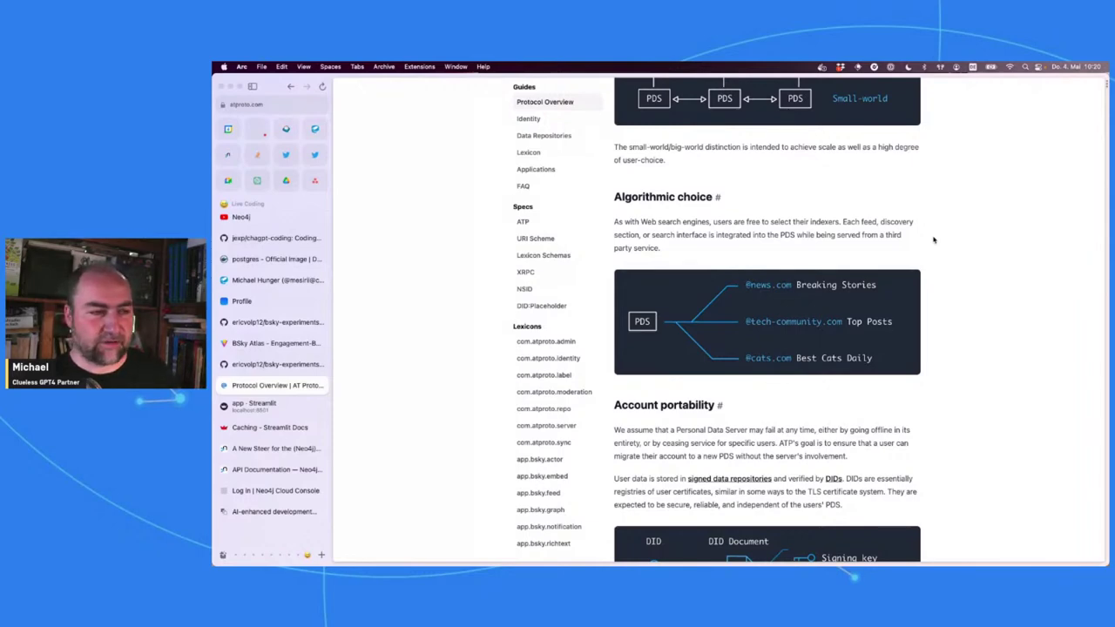
pyautogui.click(276, 301)
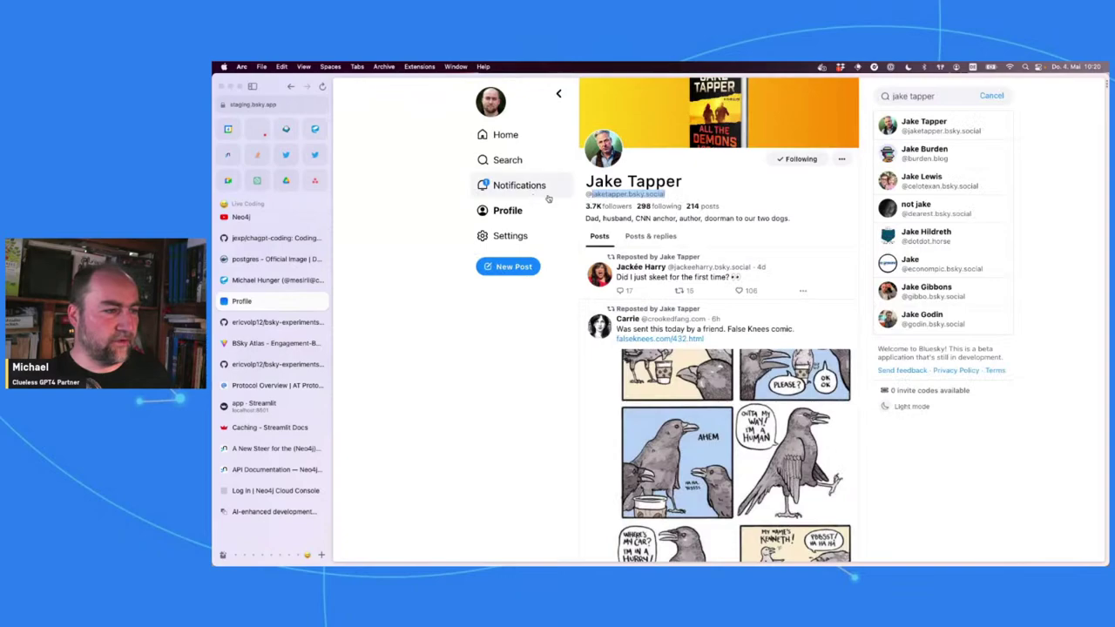
pyautogui.click(508, 136)
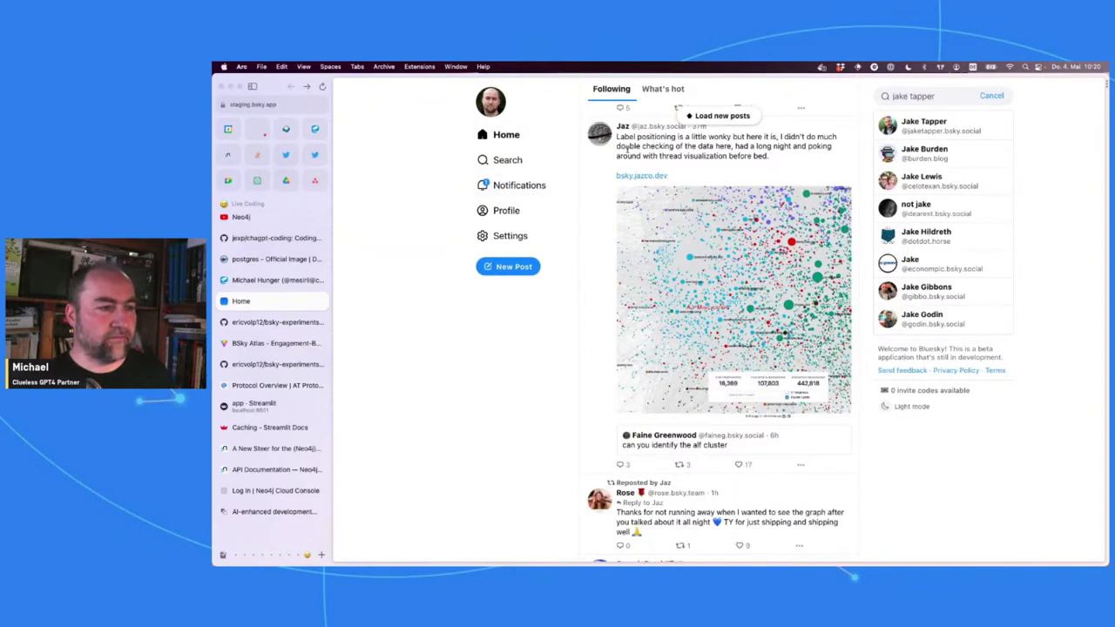
pyautogui.scroll(-15, 663, 266)
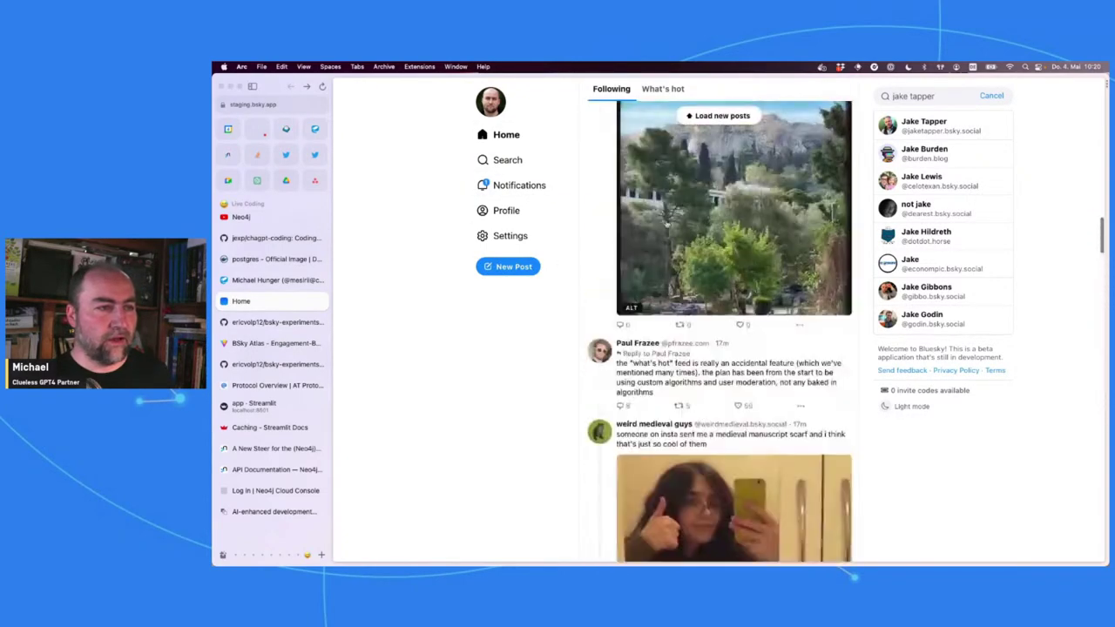
pyautogui.scroll(10, 734, 261)
pyautogui.click(671, 89)
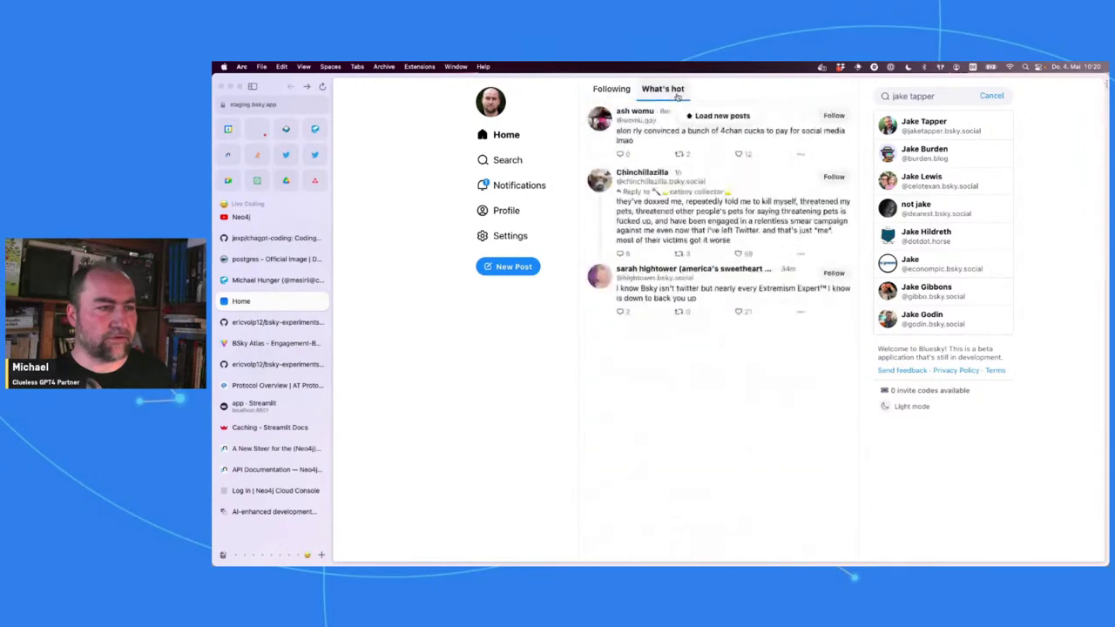
pyautogui.click(611, 90)
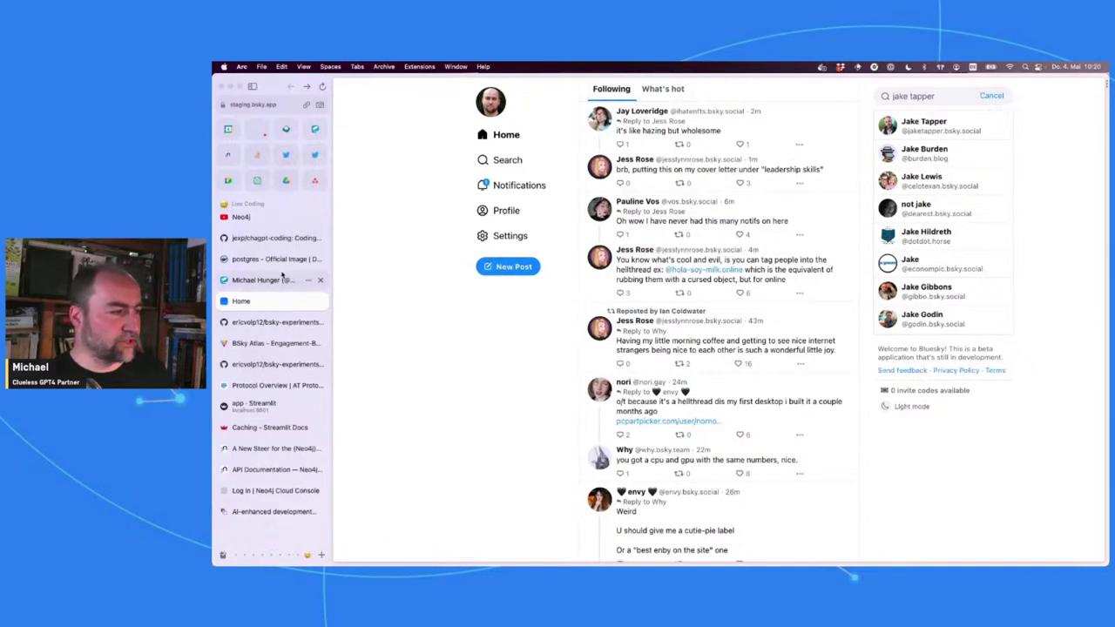
# Step: Return to the Protocol Overview and examine the Account portability section with its DID Document diagram and key descriptions
pyautogui.click(272, 385)
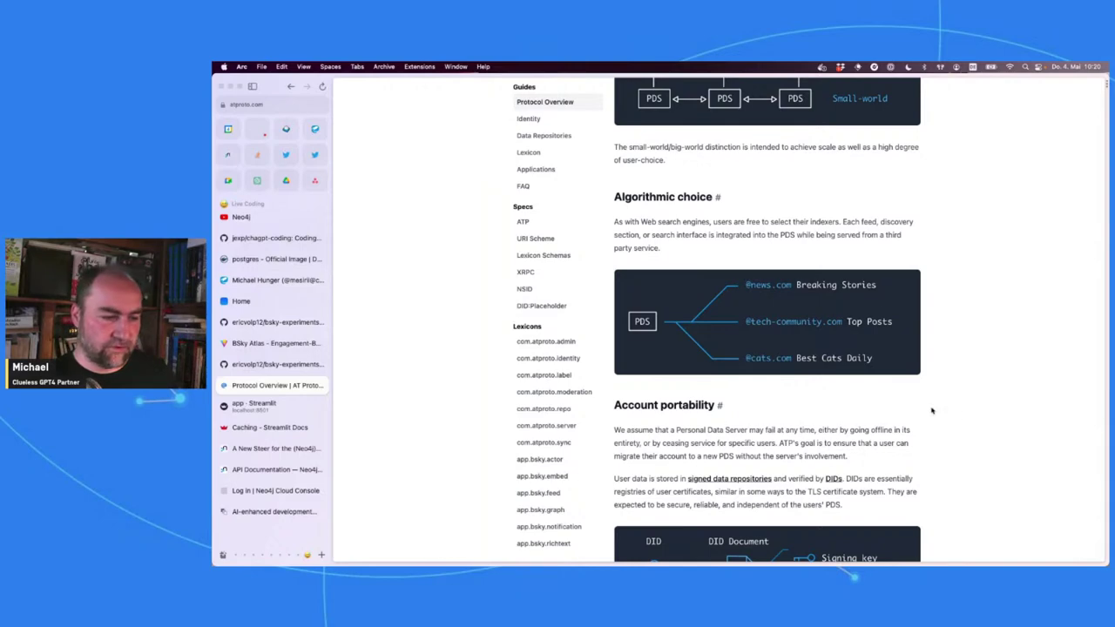
pyautogui.scroll(-2, 930, 410)
pyautogui.scroll(-6, 931, 410)
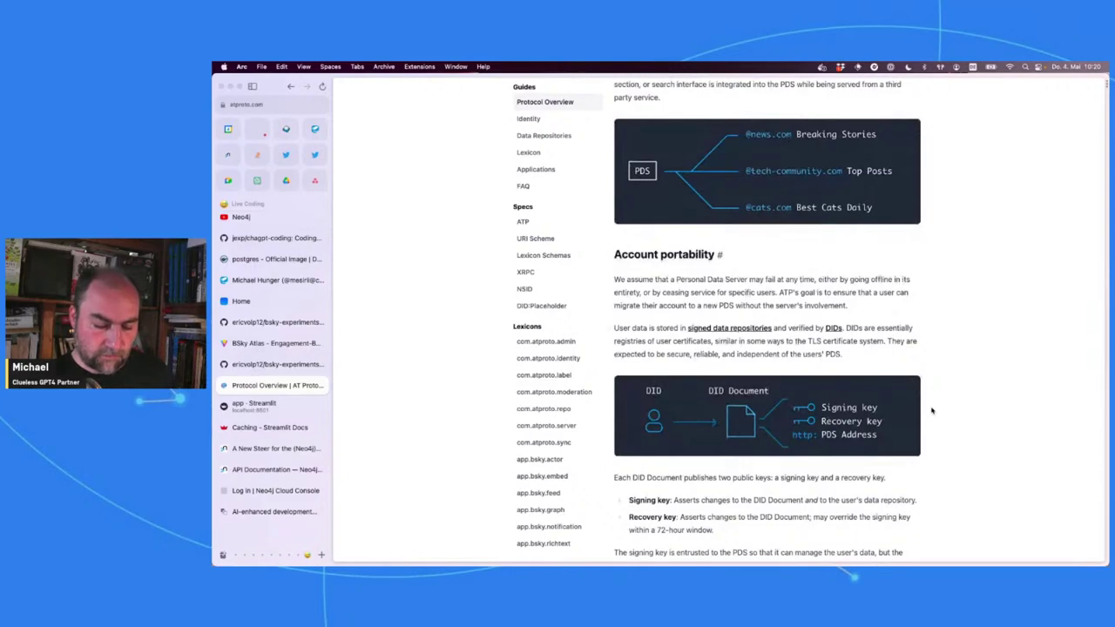
pyautogui.scroll(-1, 931, 410)
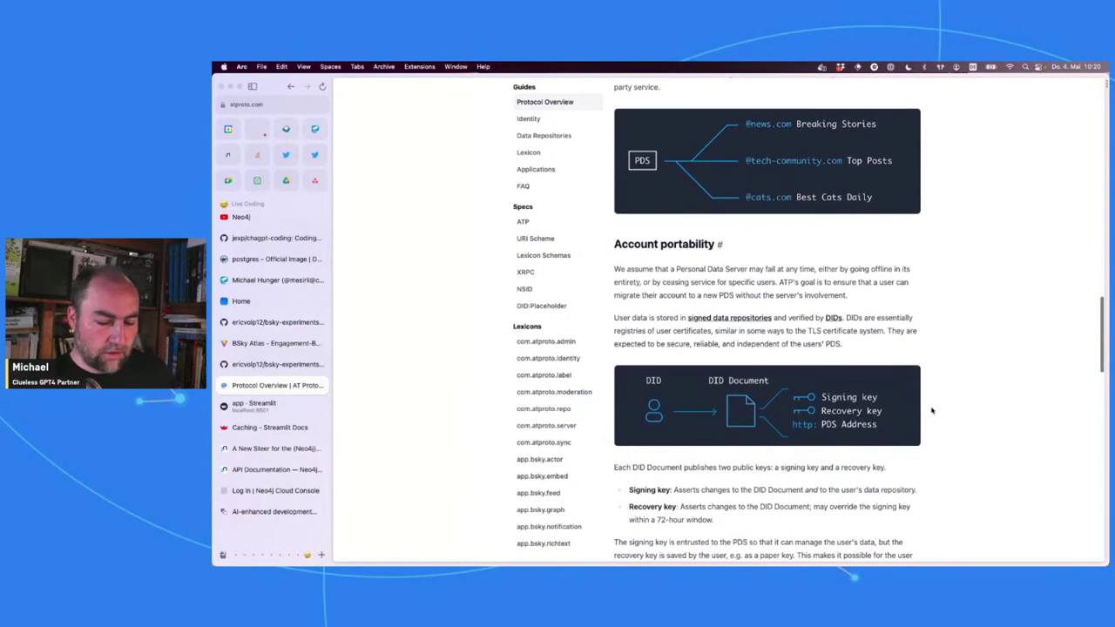
pyautogui.scroll(-1, 931, 410)
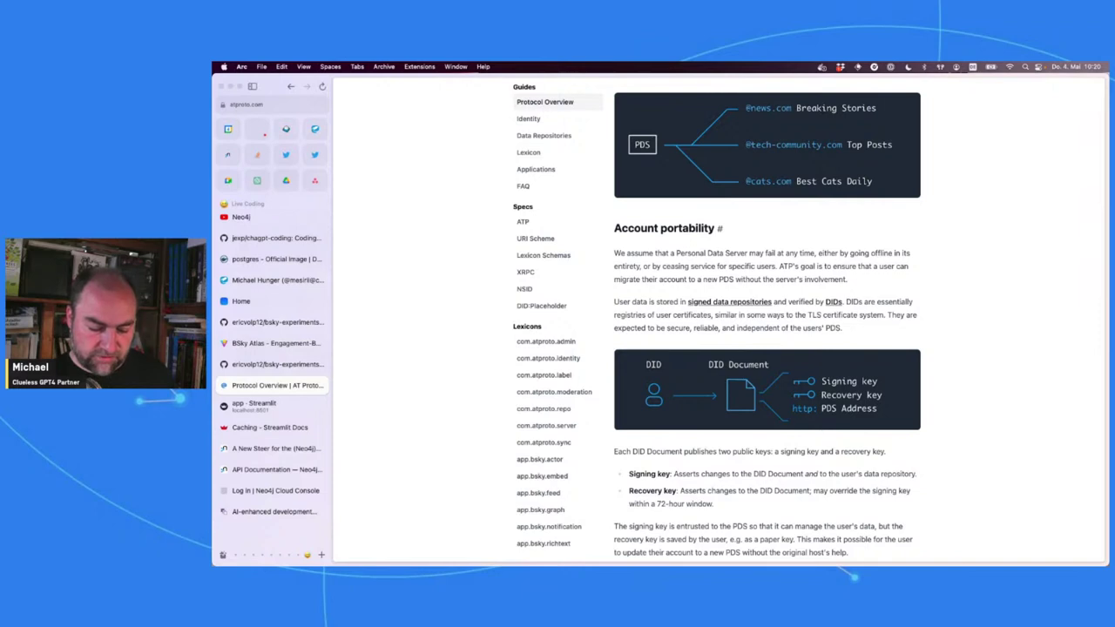
pyautogui.scroll(-3, 853, 415)
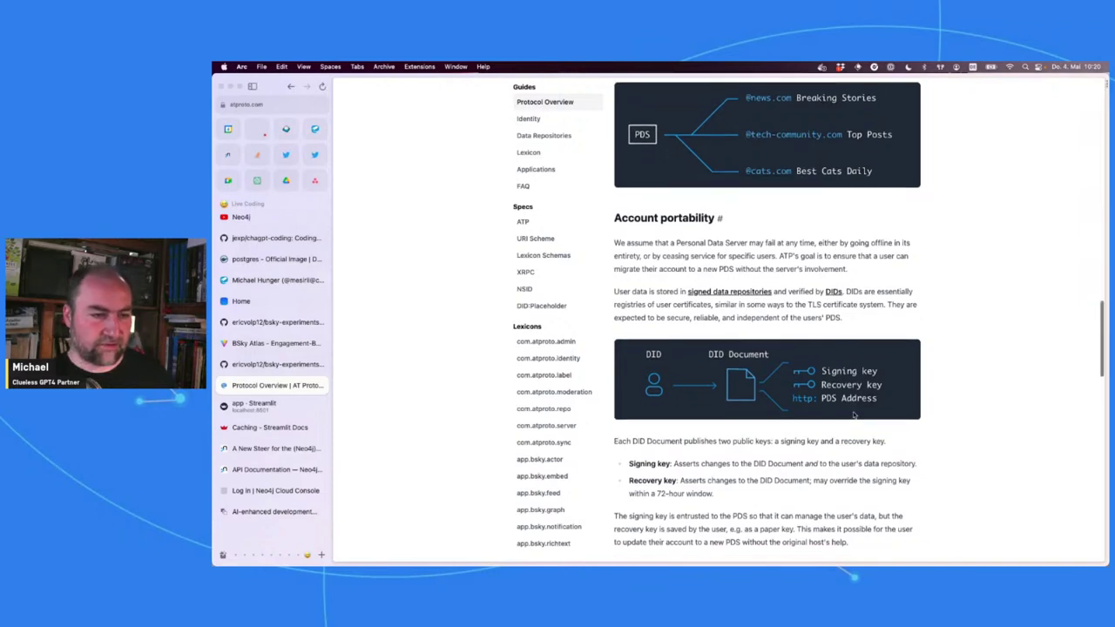
pyautogui.scroll(-3, 854, 415)
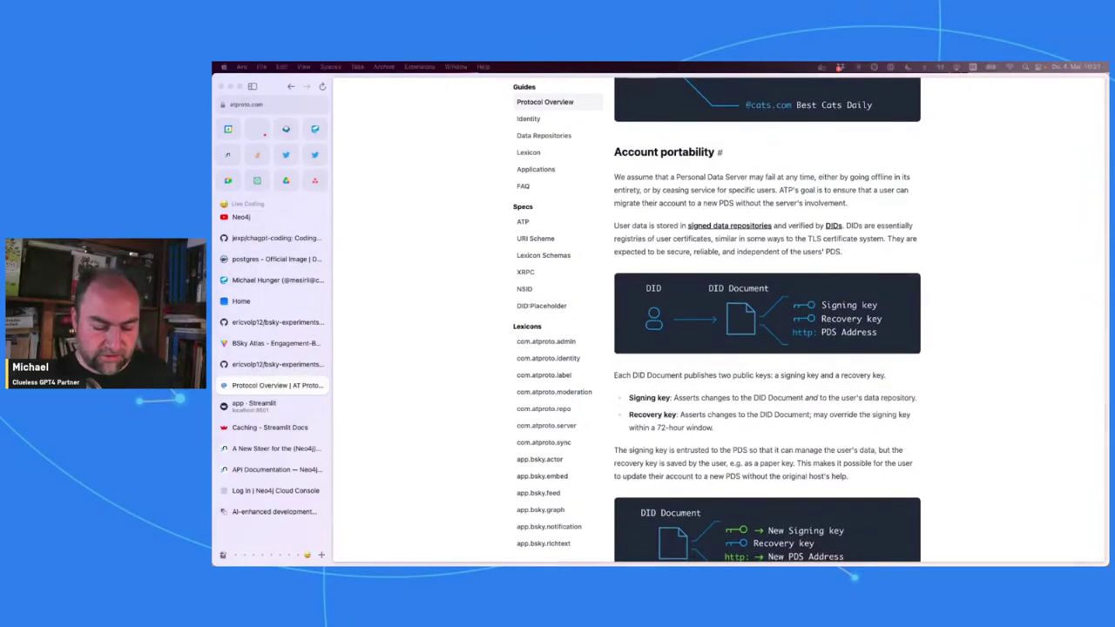
# Step: Search the web for "gds client neo4j" in a new tab, open the Neo4j Graph Data Science Client Getting started page and copy its URL
pyautogui.click(446, 473)
pyautogui.press('super+t')
pyautogui.write('gds cl')
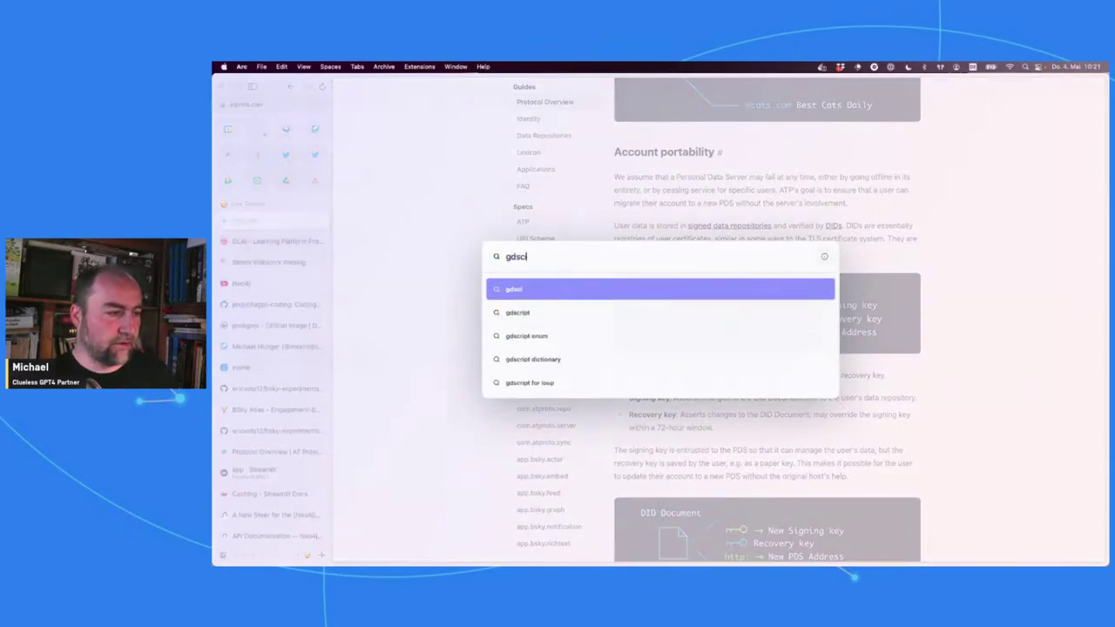
pyautogui.write('ient neo4j')
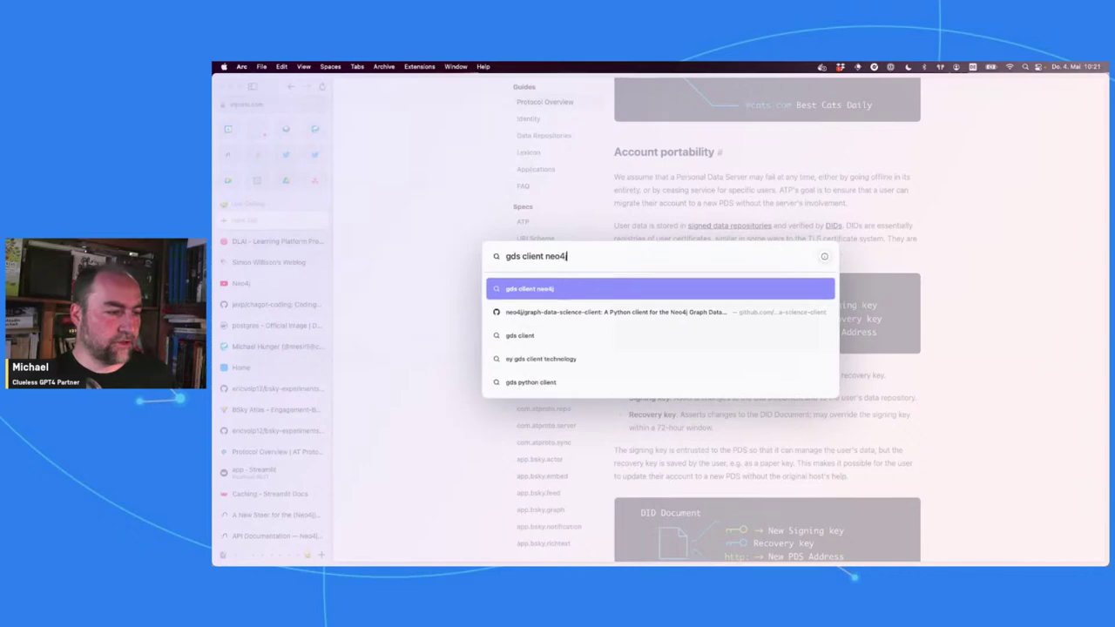
pyautogui.press('Return')
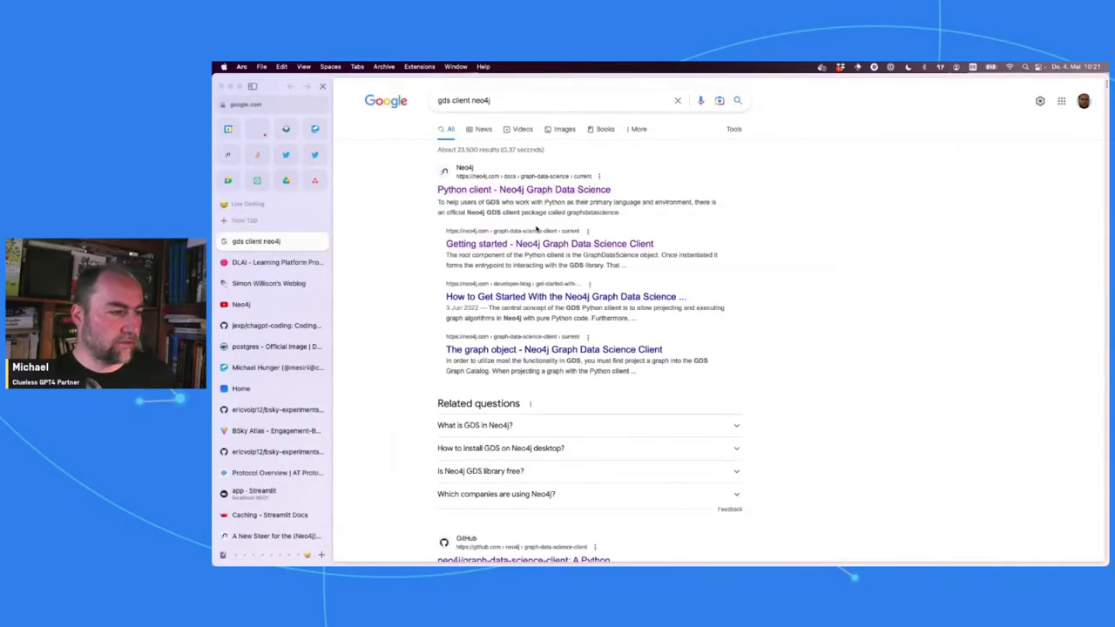
pyautogui.press('Return')
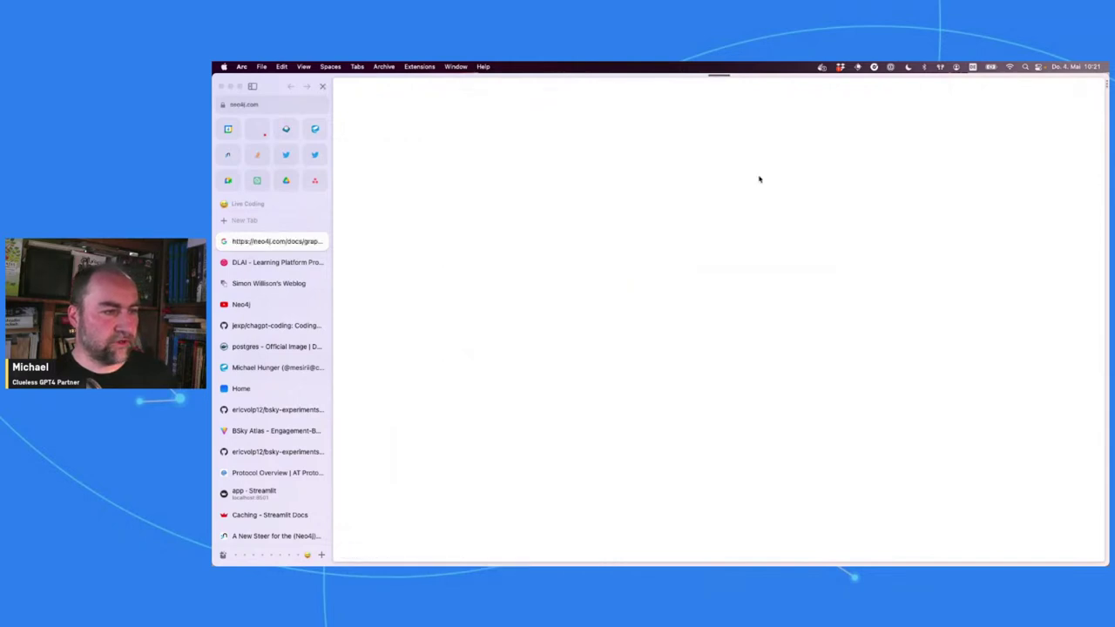
pyautogui.press('super+shift+c')
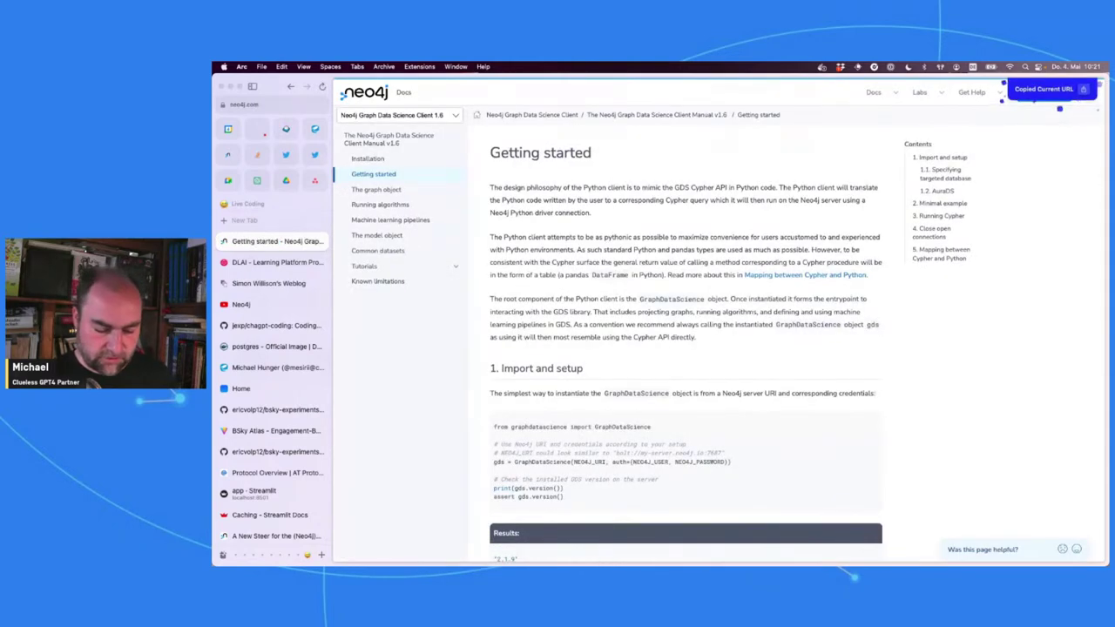
pyautogui.press('super+Tab')
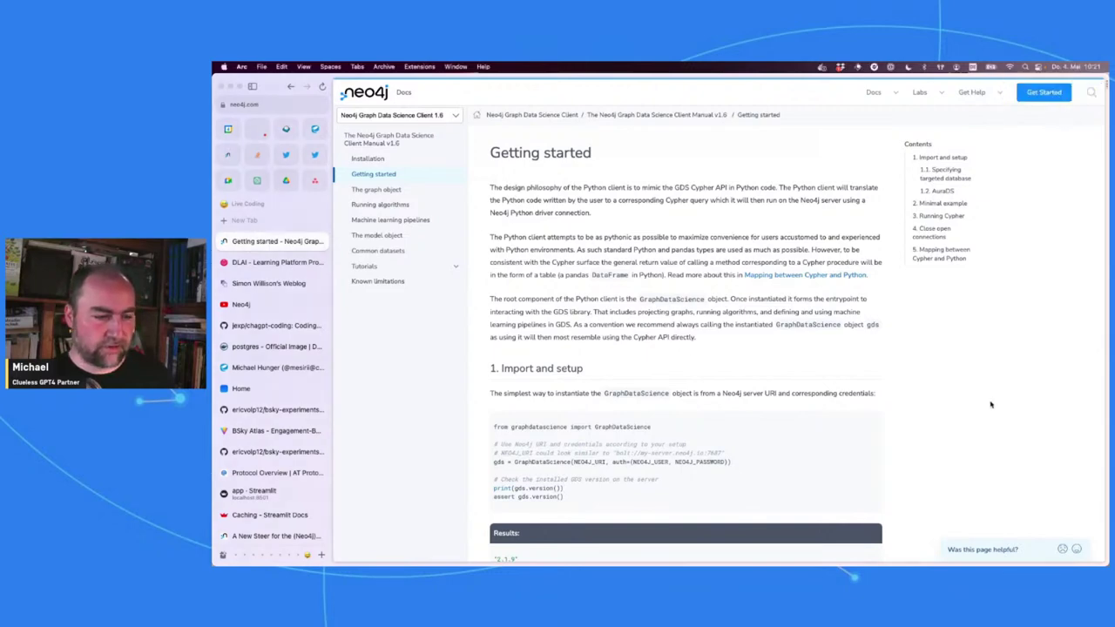
# Step: Skim the Getting started page down to the AuraDS section and close the page's tab
pyautogui.scroll(-5, 990, 404)
pyautogui.scroll(-6, 990, 404)
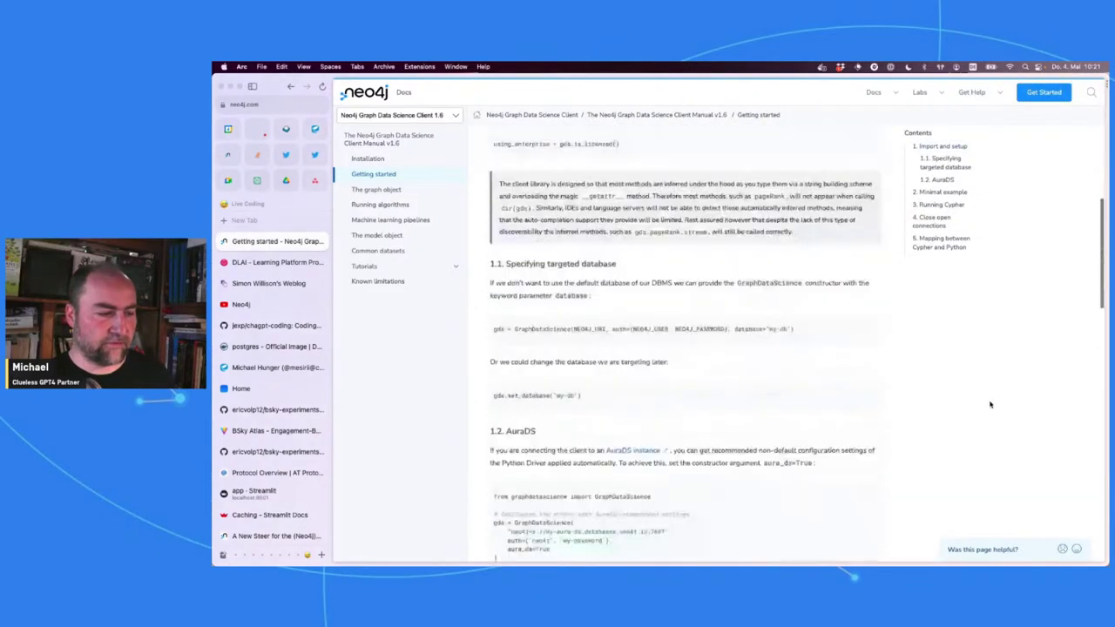
pyautogui.scroll(10, 990, 404)
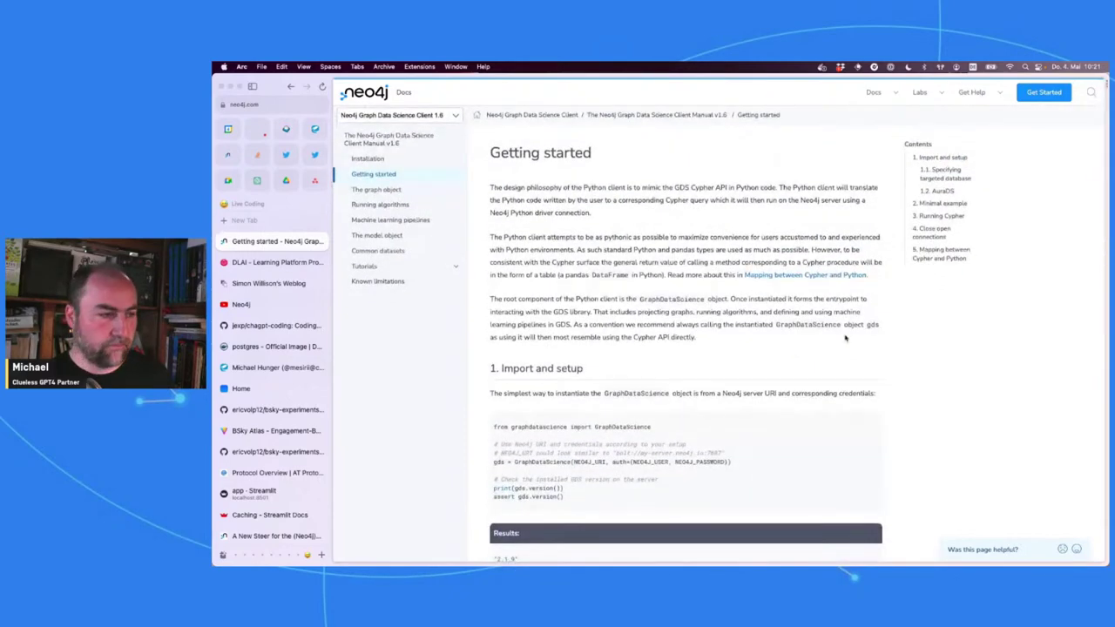
pyautogui.press('super+w')
# Step: Examine the Speech, reach, and moderation section and the Specifications dependency diagram at the end of the Protocol Overview
pyautogui.scroll(-8, 764, 298)
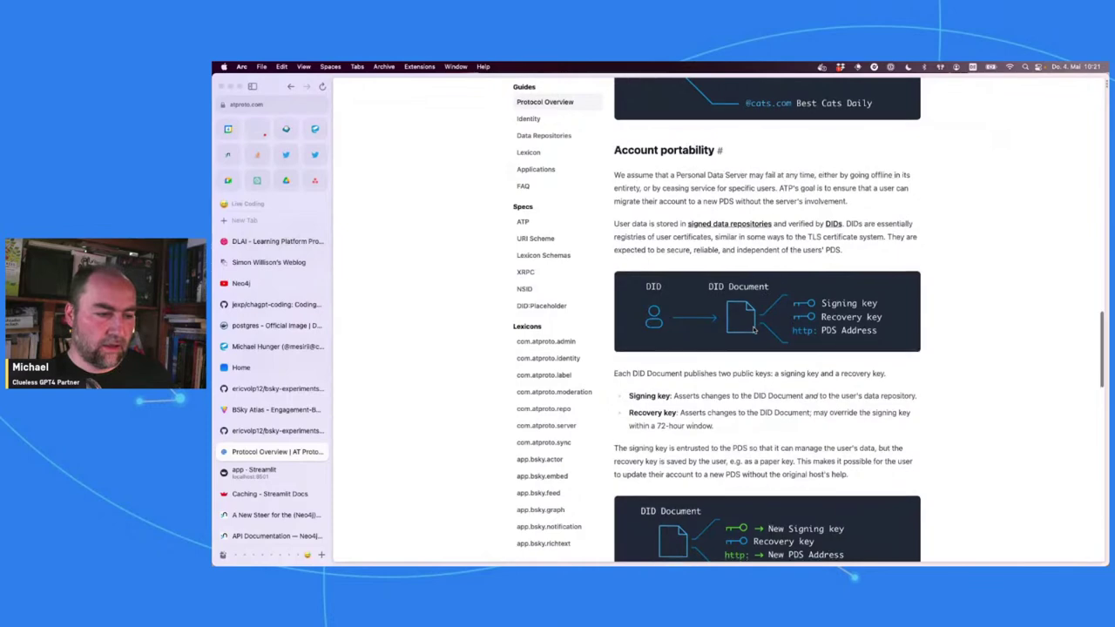
pyautogui.scroll(-5, 755, 329)
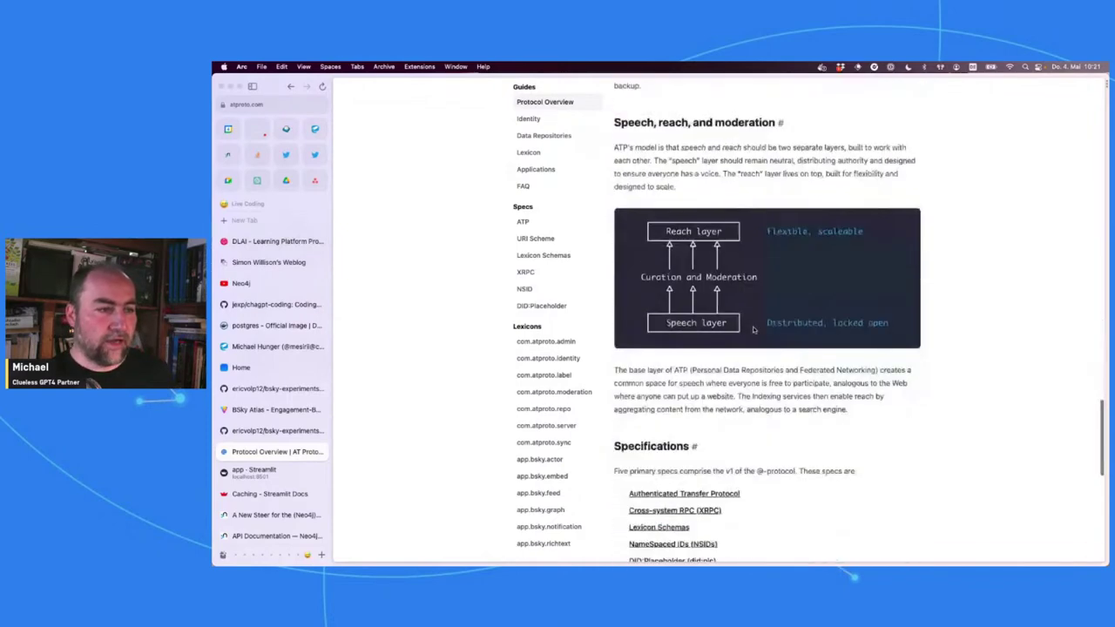
pyautogui.scroll(-5, 754, 329)
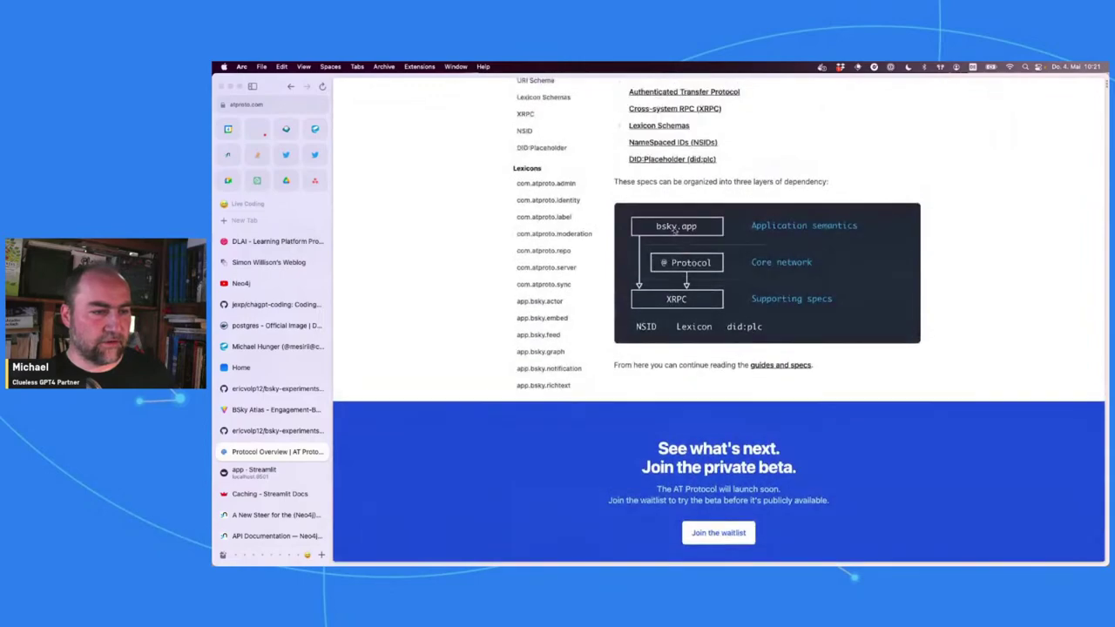
# Step: Return to the ericvolp12/bsky-experiments repository and examine its file list and the Graph Builder section of the README
pyautogui.scroll(10, 671, 219)
pyautogui.scroll(10, 673, 220)
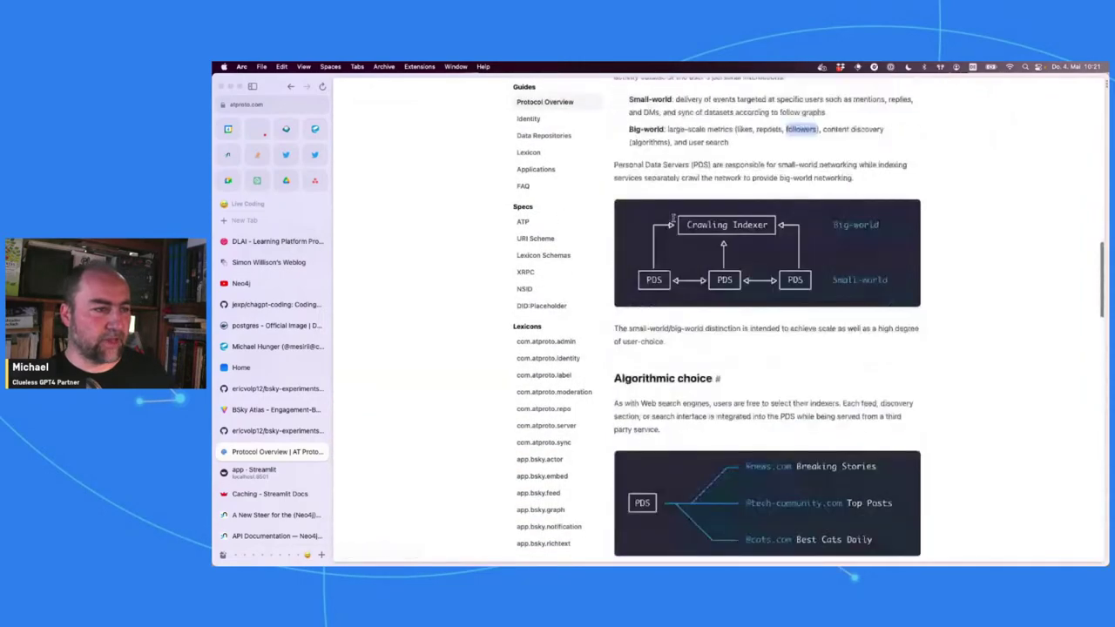
pyautogui.click(266, 434)
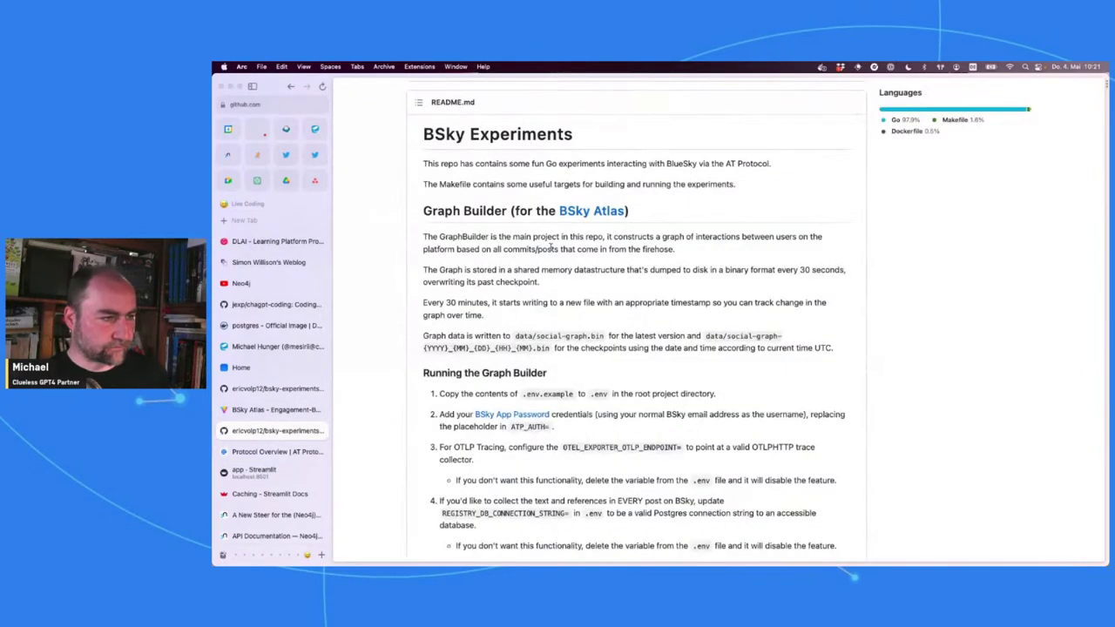
pyautogui.scroll(6, 550, 250)
pyautogui.scroll(1, 550, 250)
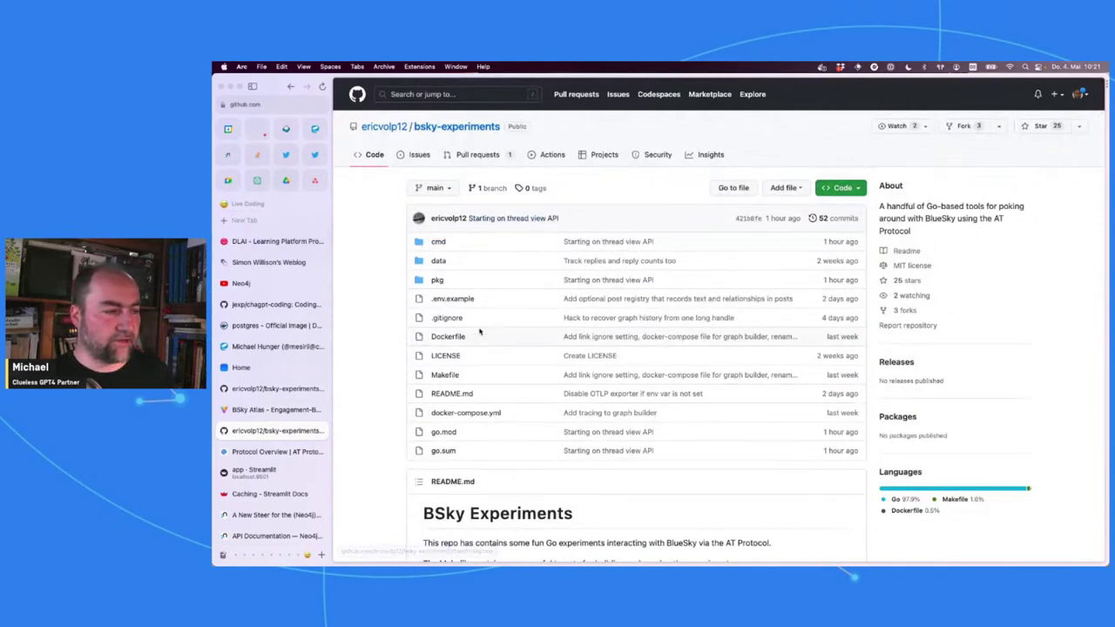
pyautogui.scroll(-5, 494, 366)
pyautogui.scroll(5, 495, 366)
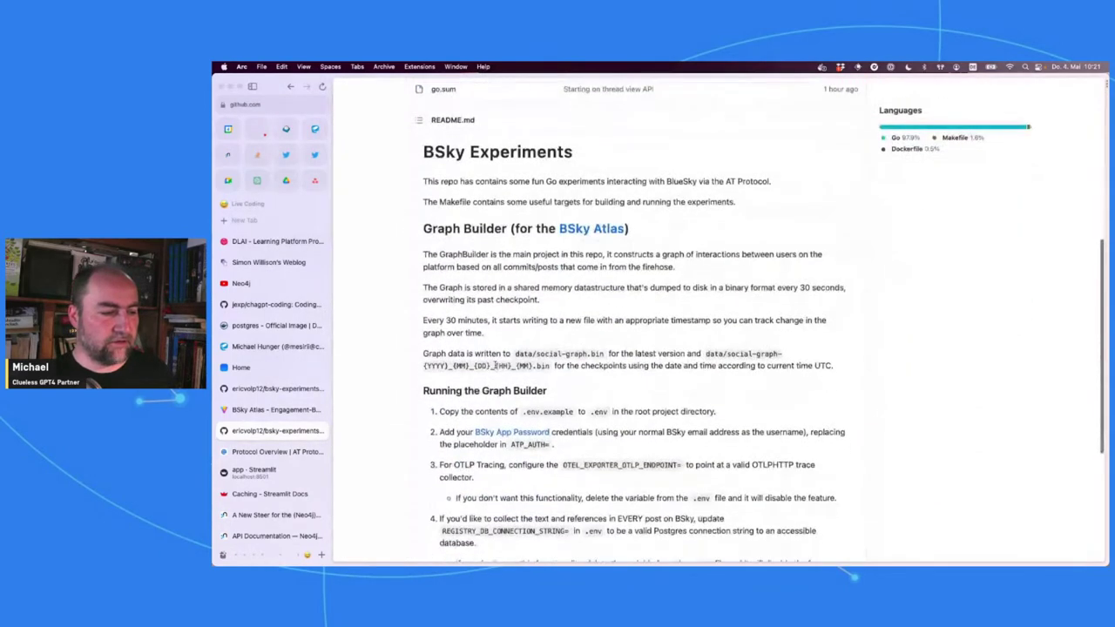
pyautogui.scroll(1, 494, 360)
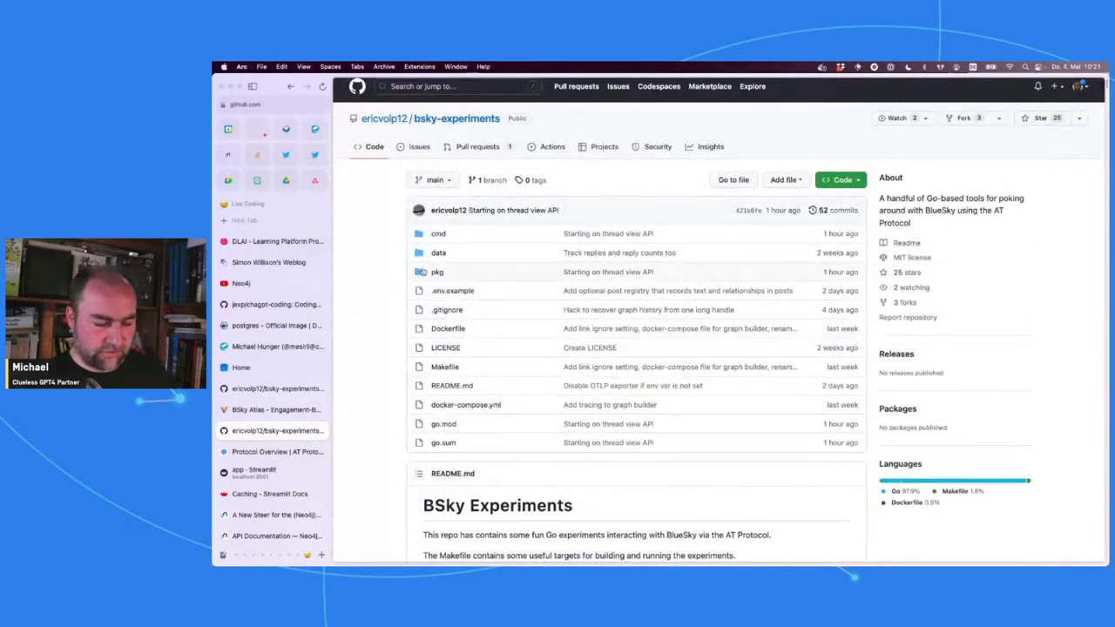
# Step: Switch to ChatGPT and select the GPT-4 model for a new chat
pyautogui.click(257, 180)
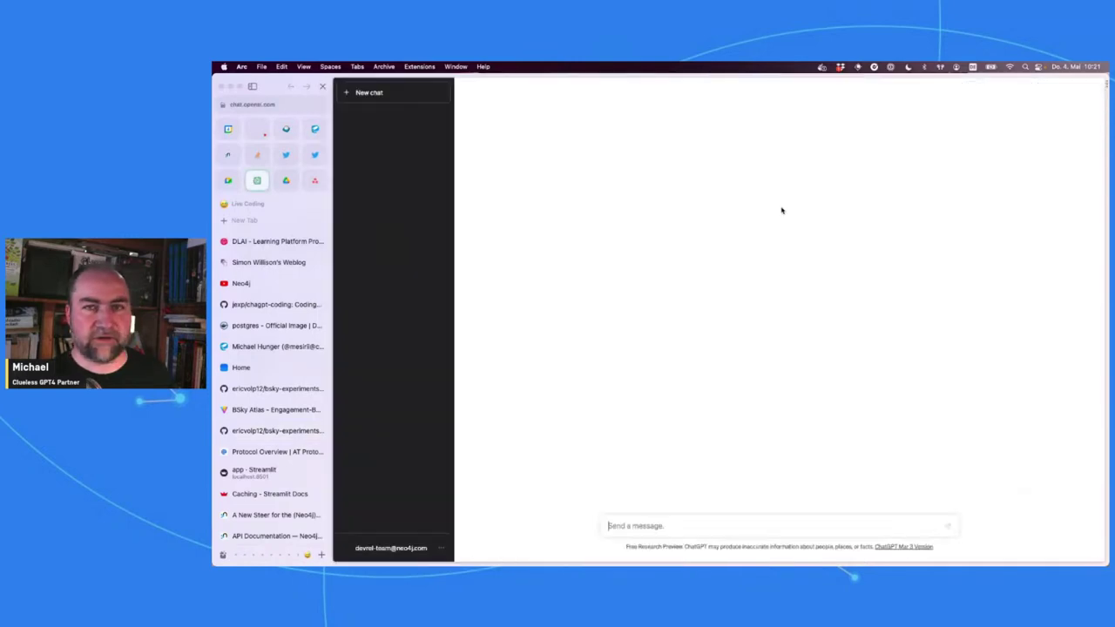
pyautogui.click(770, 115)
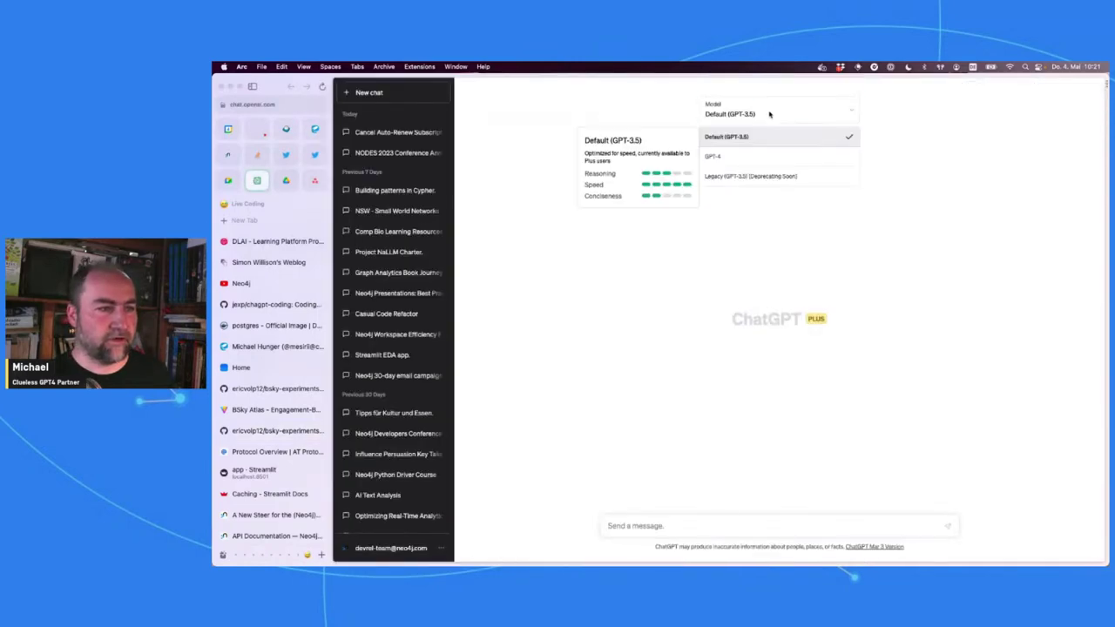
pyautogui.click(774, 162)
# Step: Begin the prompt with "Good morning, today we want to understand and code a bit in go and explore the atproto protocol."
pyautogui.write('gtod')
pyautogui.press('BackSpace')
pyautogui.press('BackSpace')
pyautogui.press('BackSpace')
pyautogui.write('Good mornign')
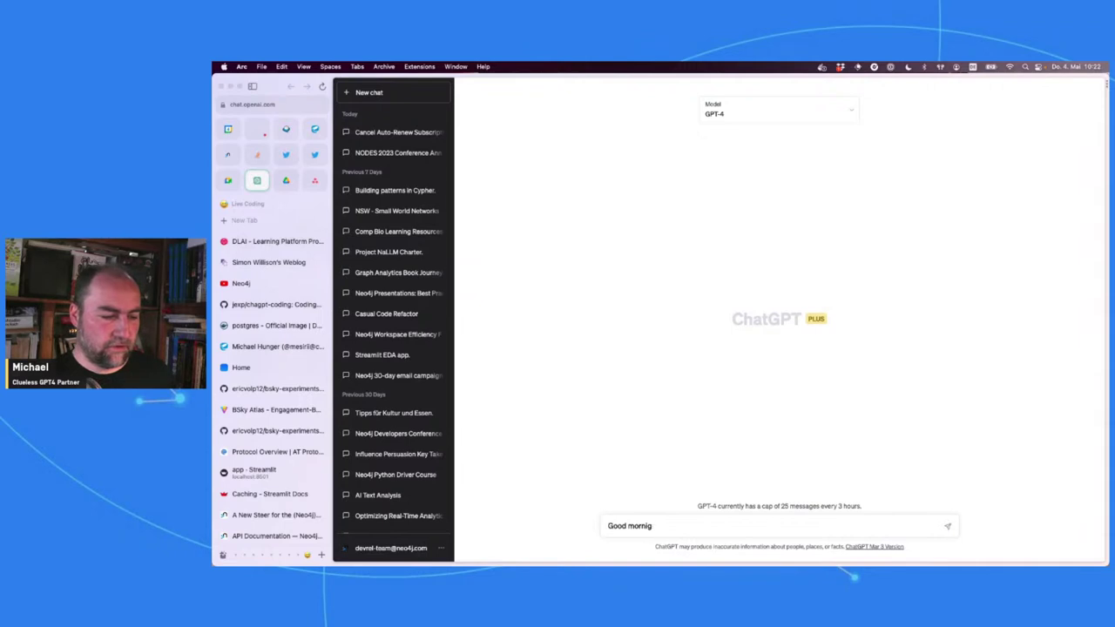
pyautogui.press('BackSpace')
pyautogui.write('ng, today we wa')
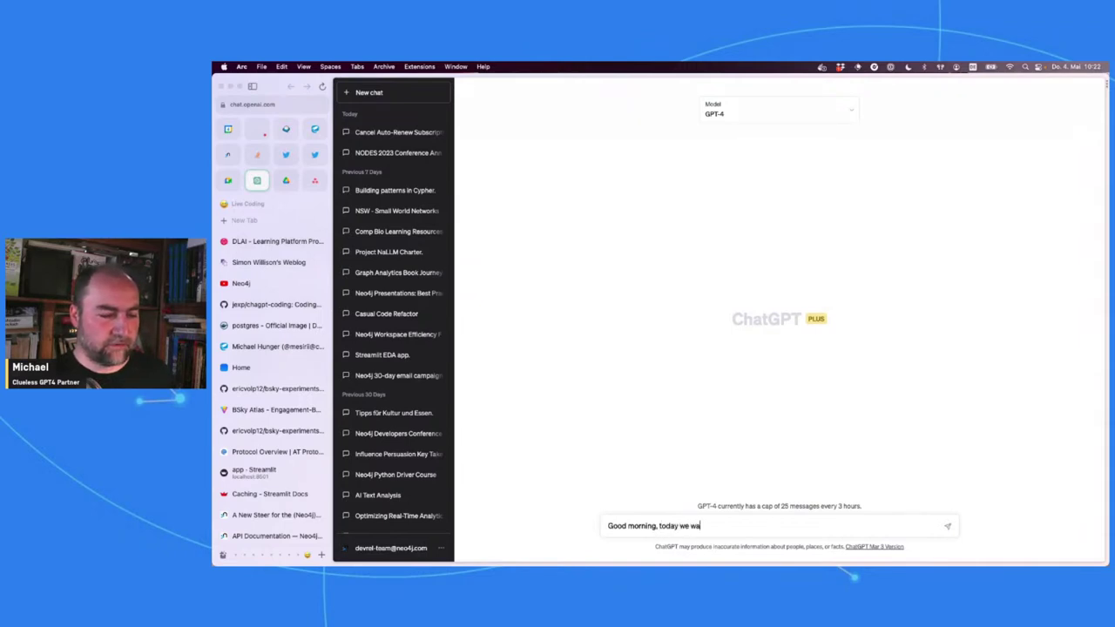
pyautogui.write('nt to understand an')
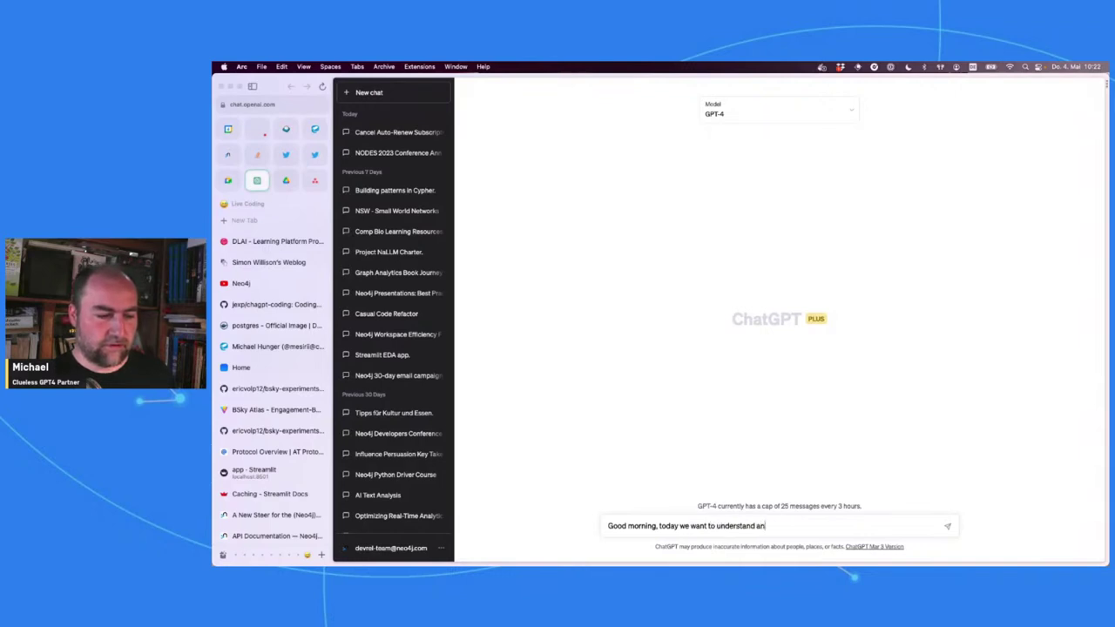
pyautogui.write('d code a bit')
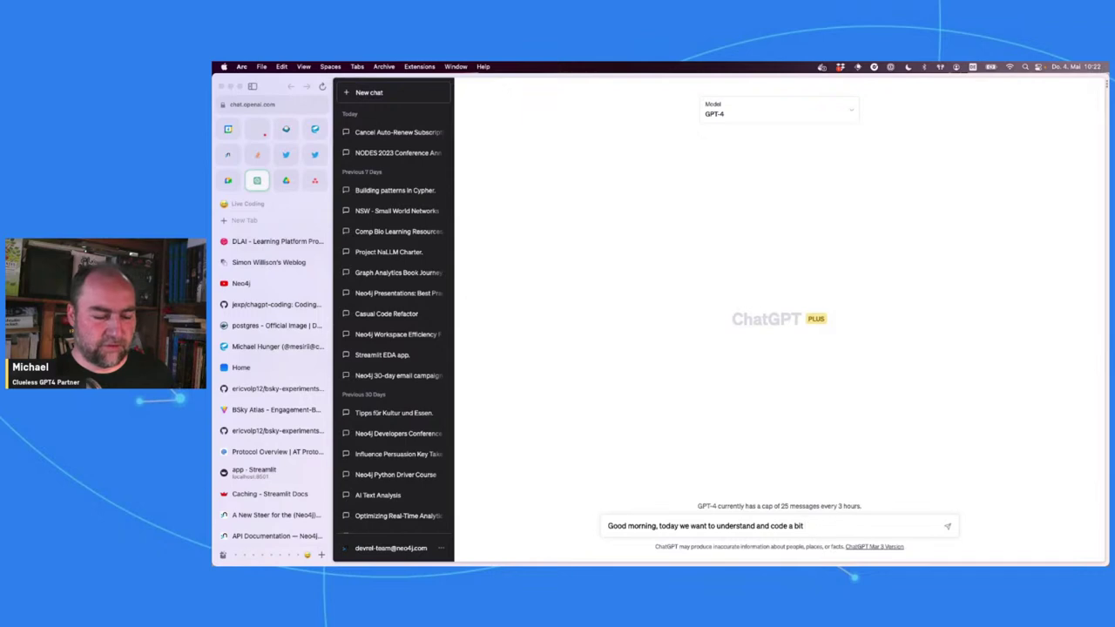
pyautogui.write(' in g')
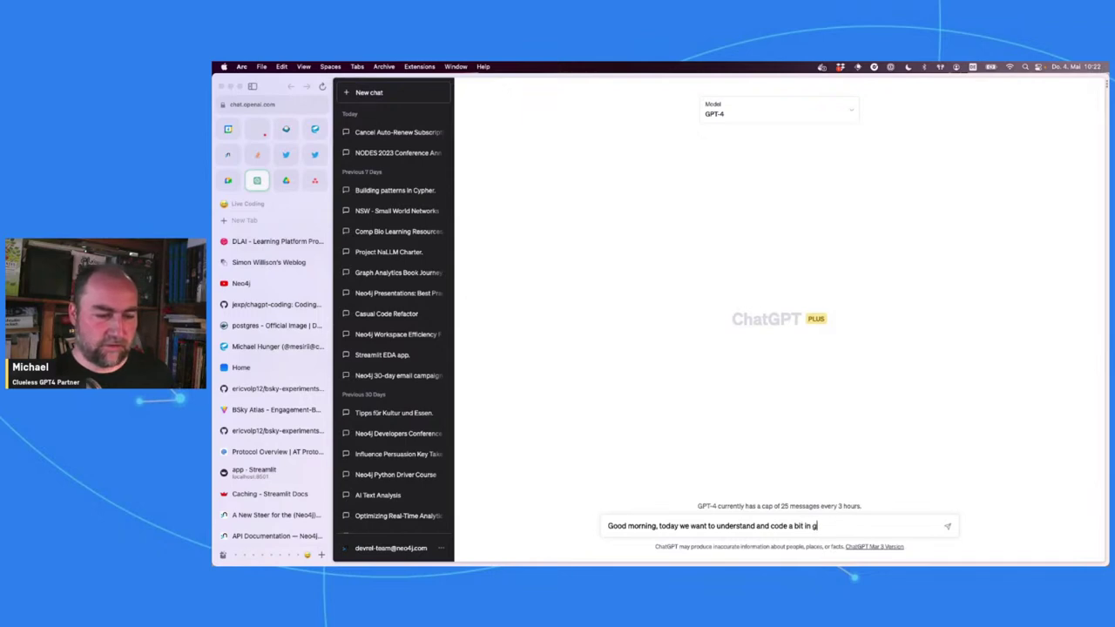
pyautogui.write('o and explore')
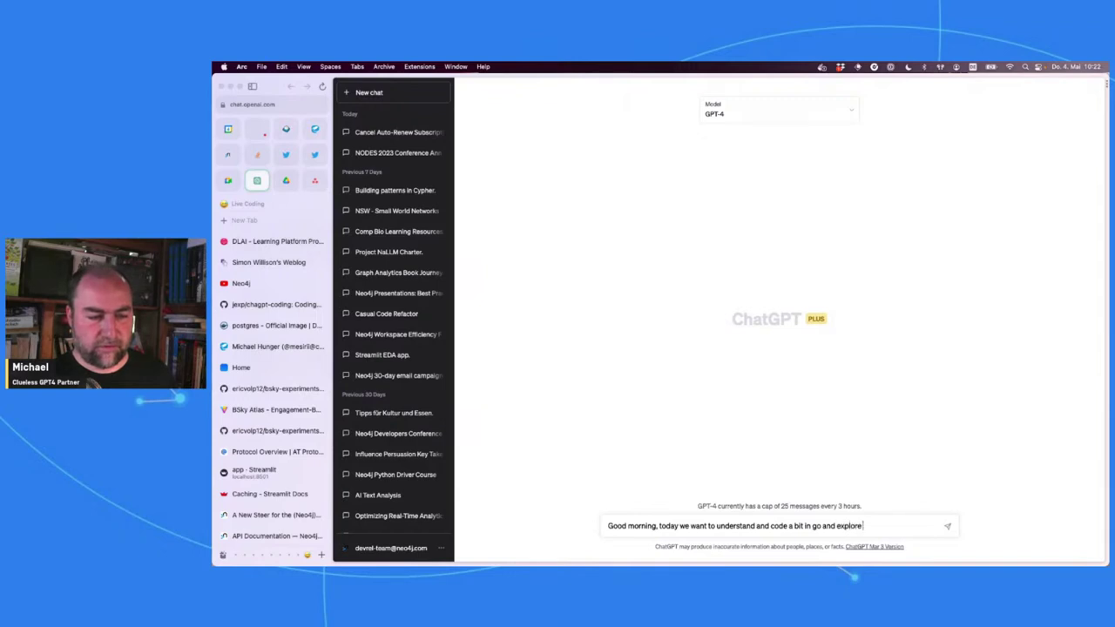
pyautogui.write(' the atproto co')
pyautogui.write('rotoco')
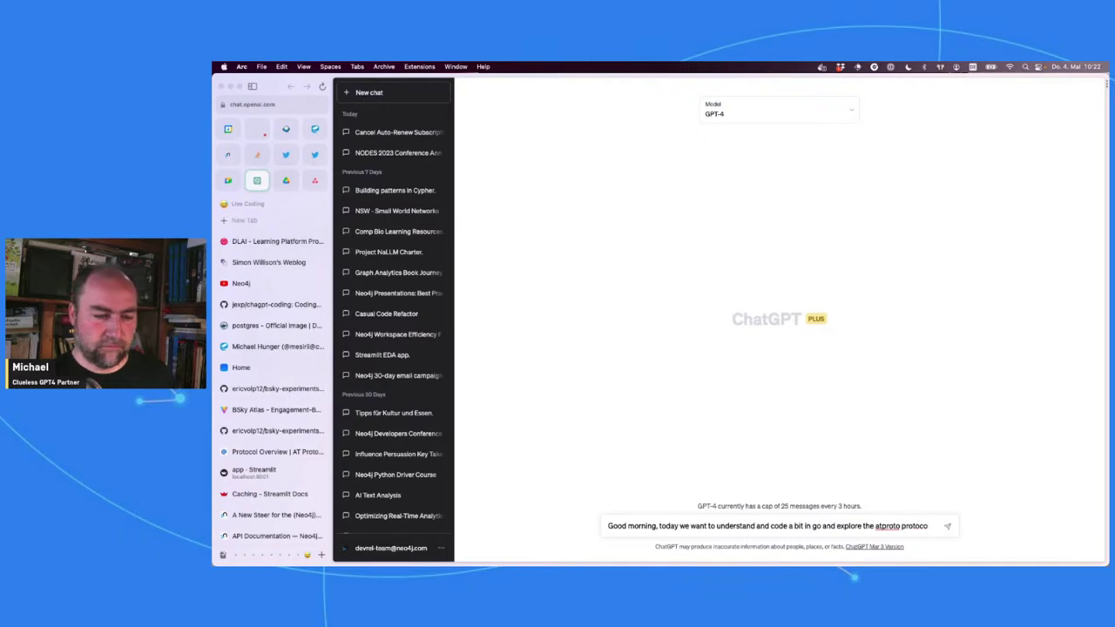
pyautogui.write('l.')
# Step: Add "Can you summarize the atproto protocol for me in 5 bullet points. what are the core concepts?" on a new line and send the prompt
pyautogui.hotkey('shift', 'Return')
pyautogui.write('Can')
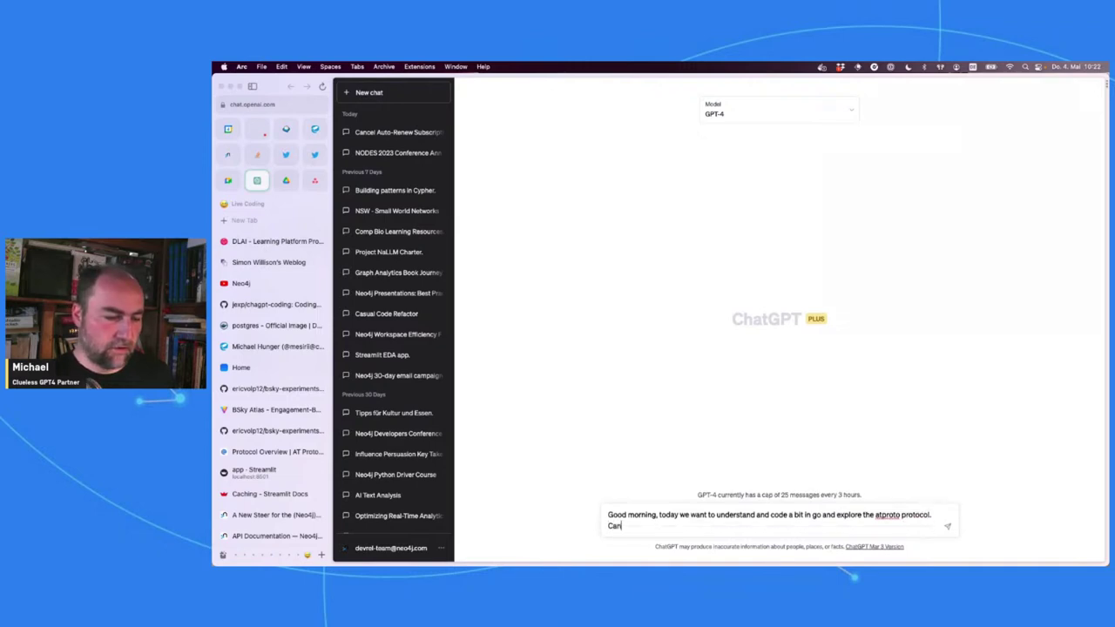
pyautogui.write(' you summari')
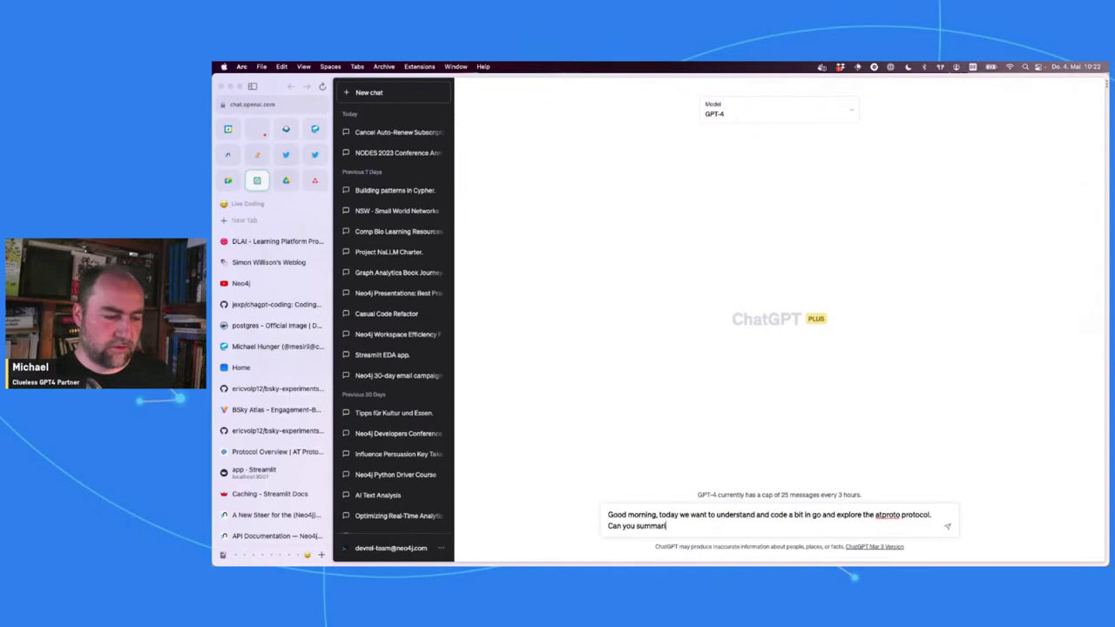
pyautogui.write('ze the at')
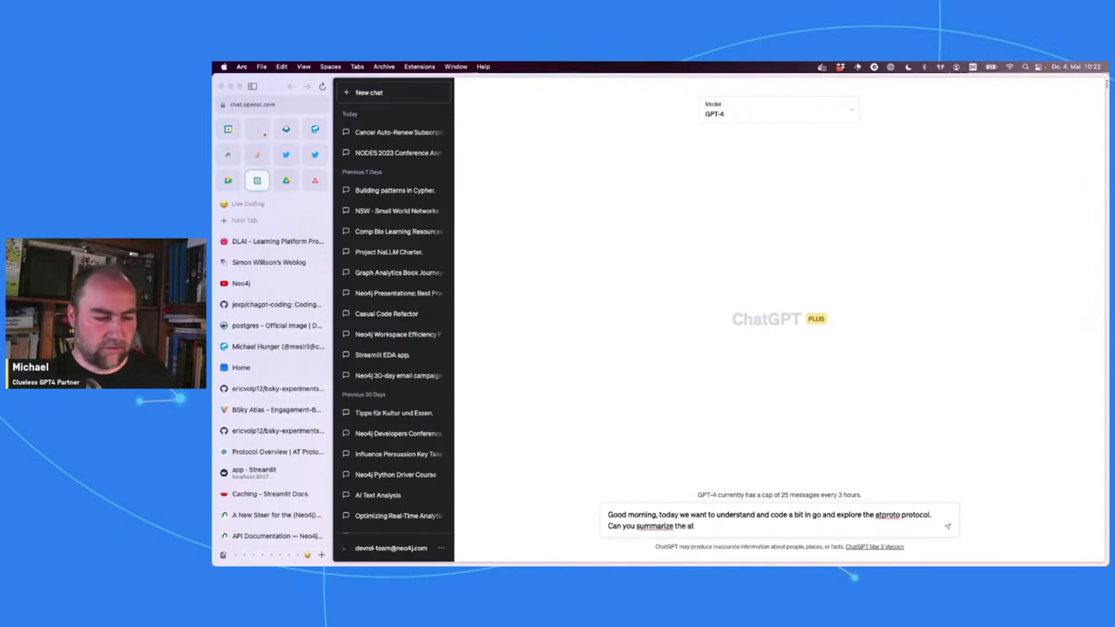
pyautogui.write('proto ')
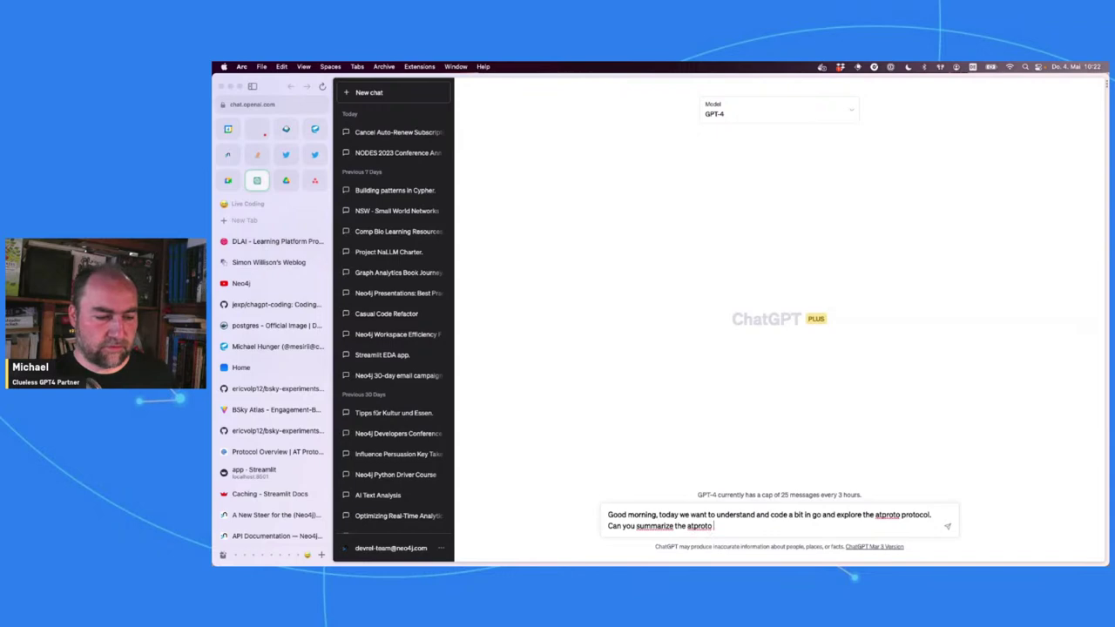
pyautogui.write('protocol for me in 5 bull')
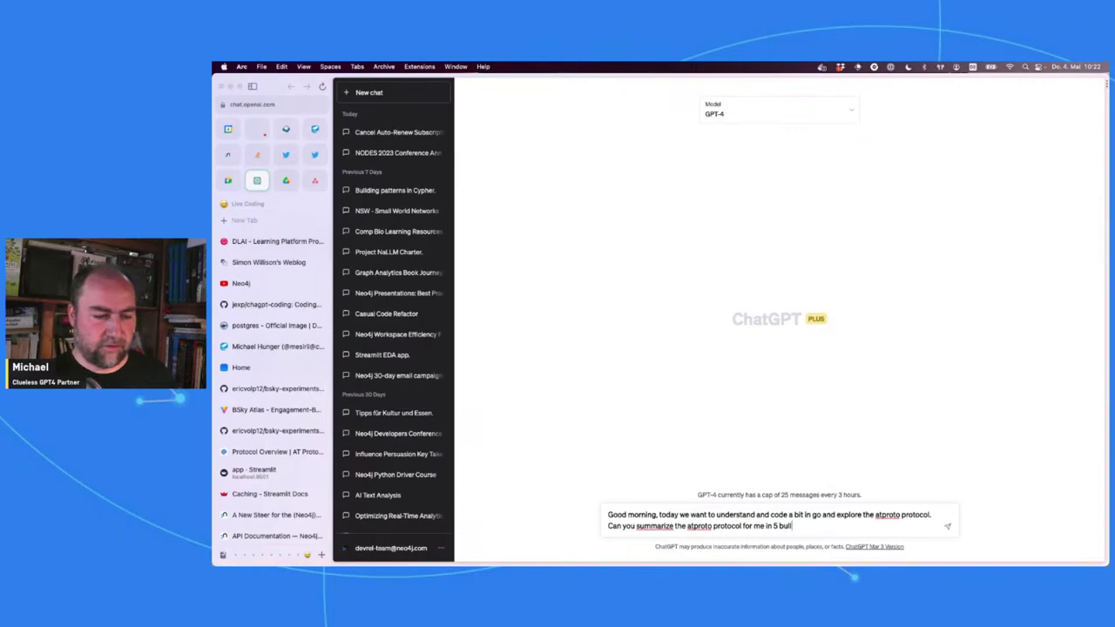
pyautogui.write('et points')
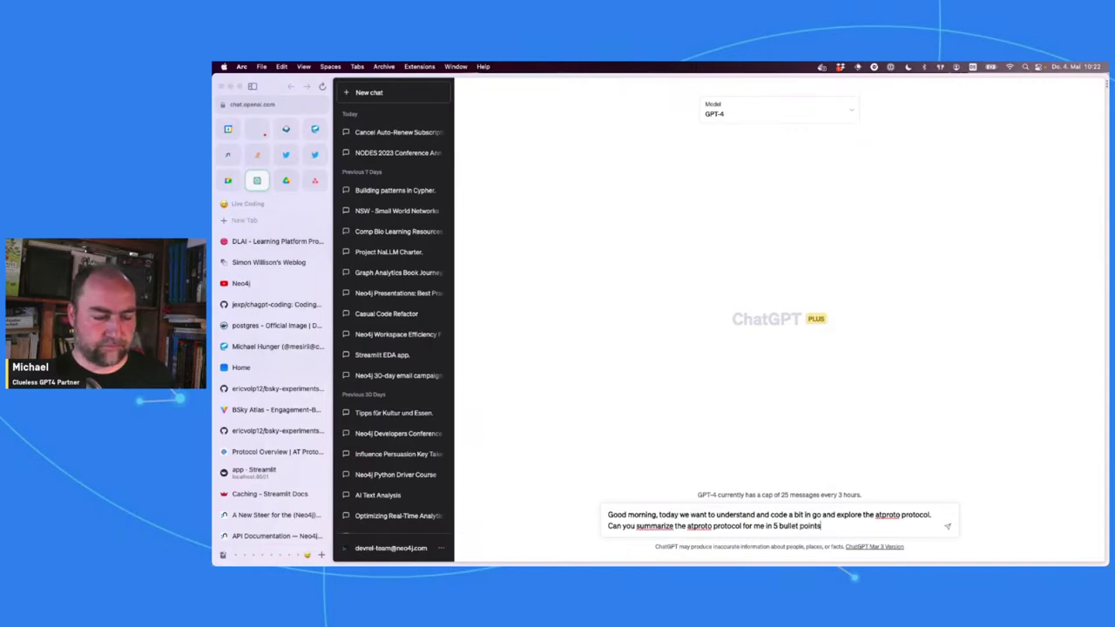
pyautogui.write(' what are the')
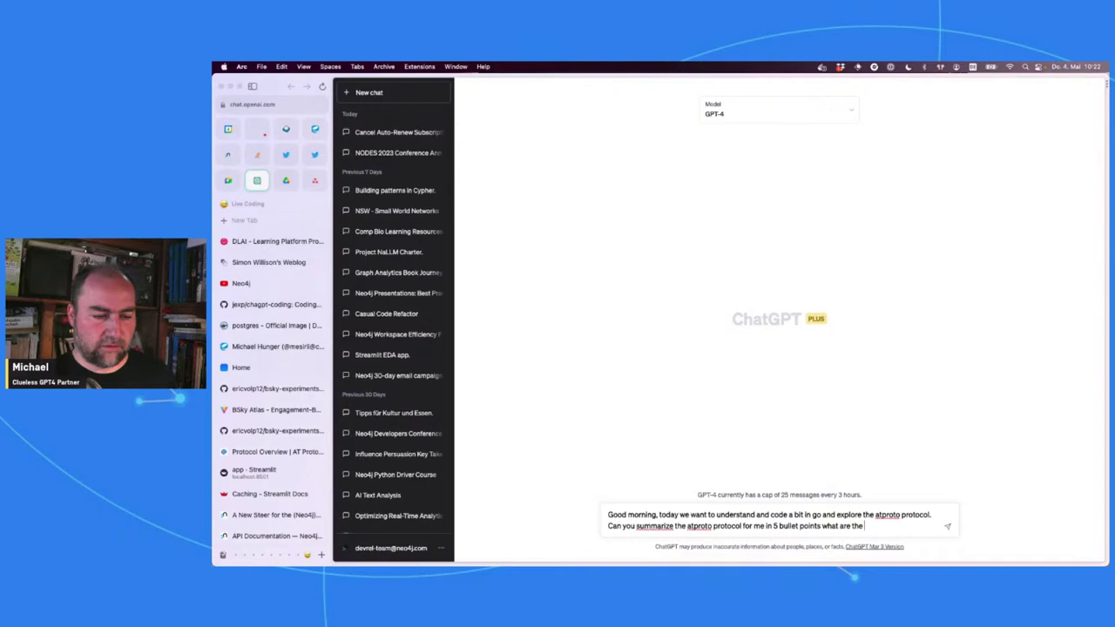
pyautogui.write(' core concepts and a')
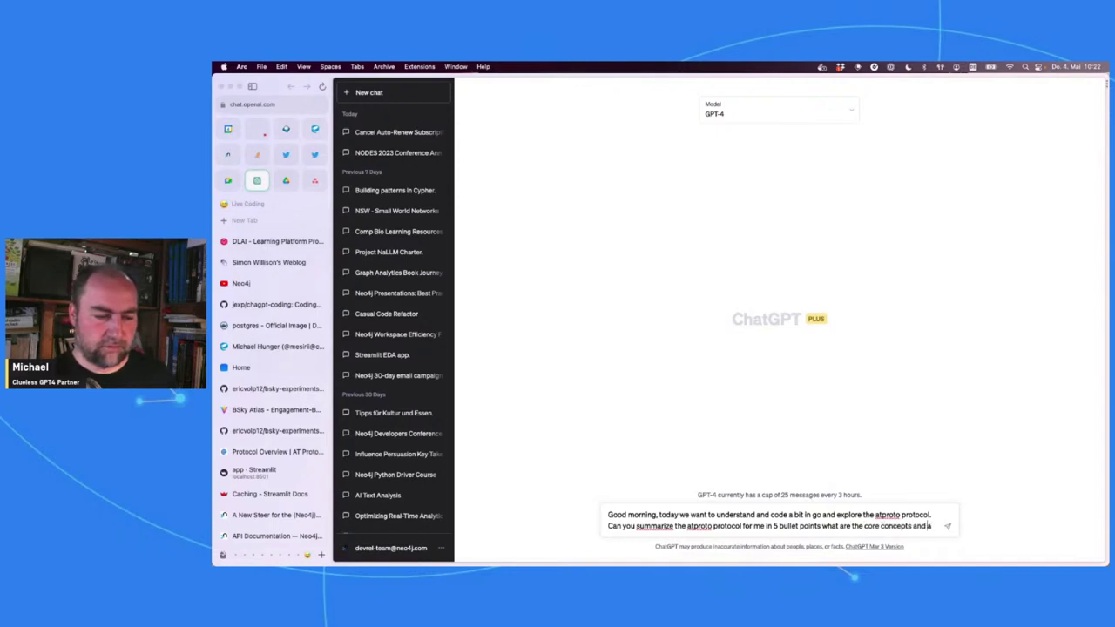
pyautogui.write('.')
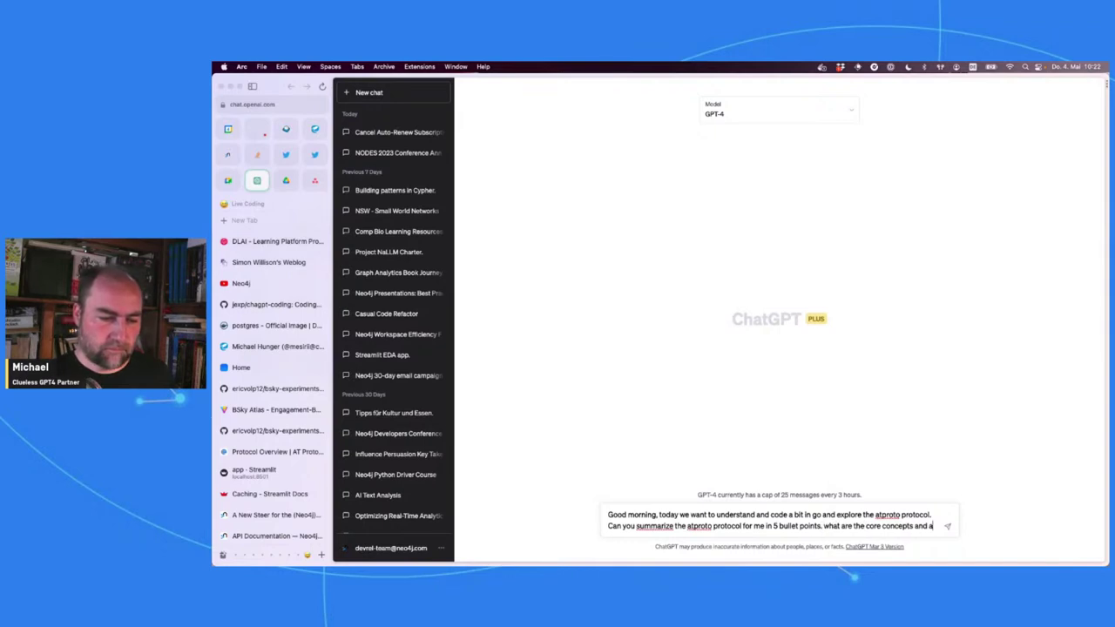
pyautogui.press('BackSpace')
pyautogui.press('BackSpace')
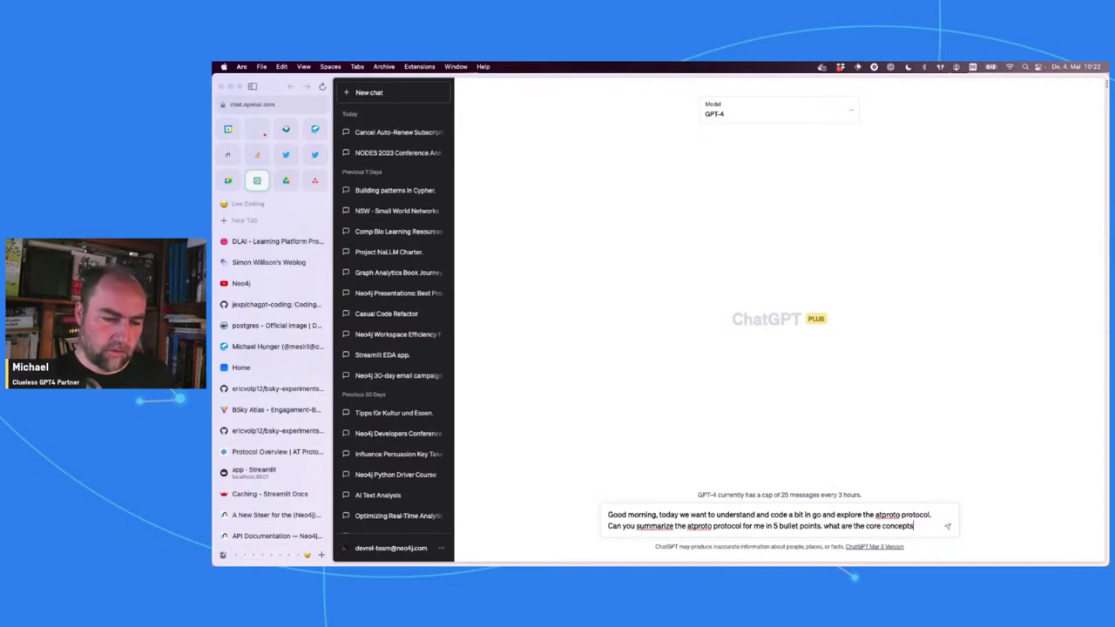
pyautogui.press('Return')
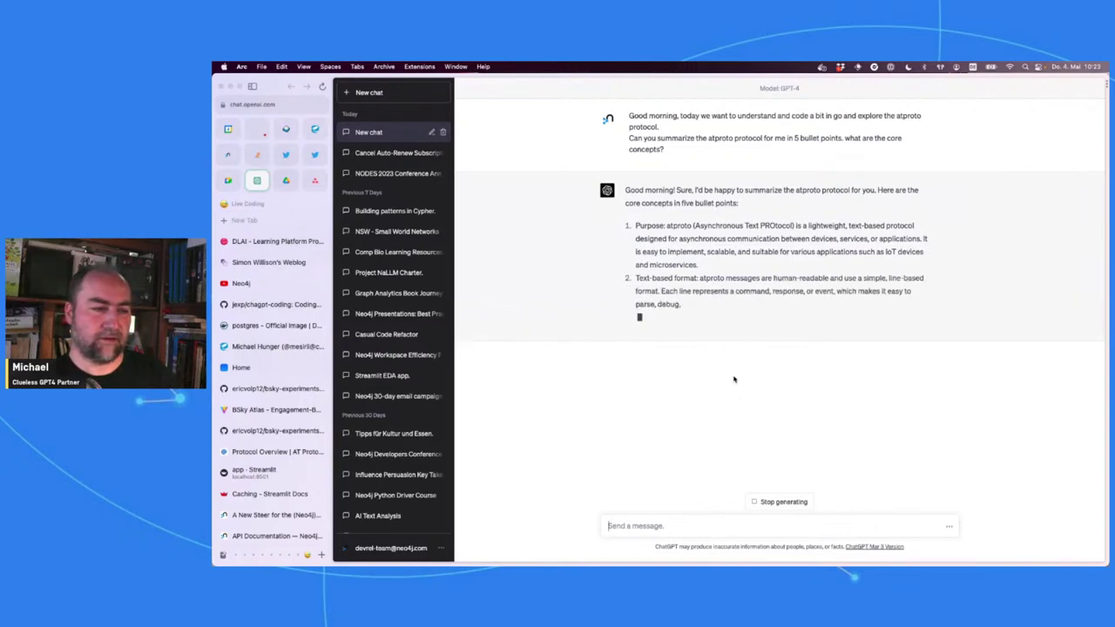
# Step: Stop the response and start the reply "I think you picked the wrong protocol, I mean"
pyautogui.click(783, 500)
pyautogui.write('I')
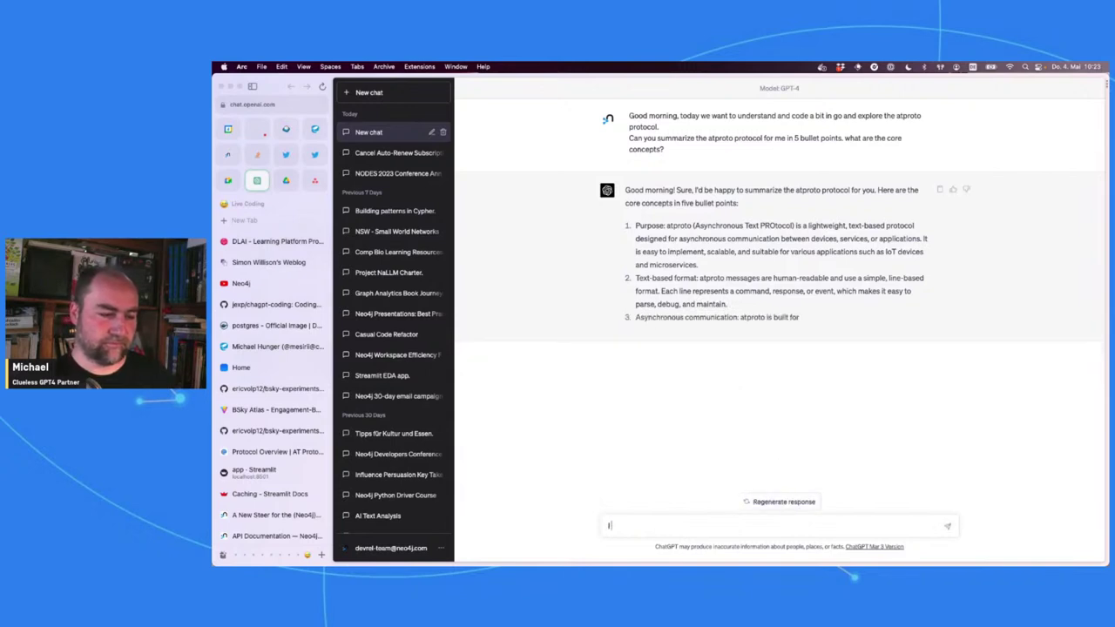
pyautogui.write(' think you picked the wrong protocol, I mean')
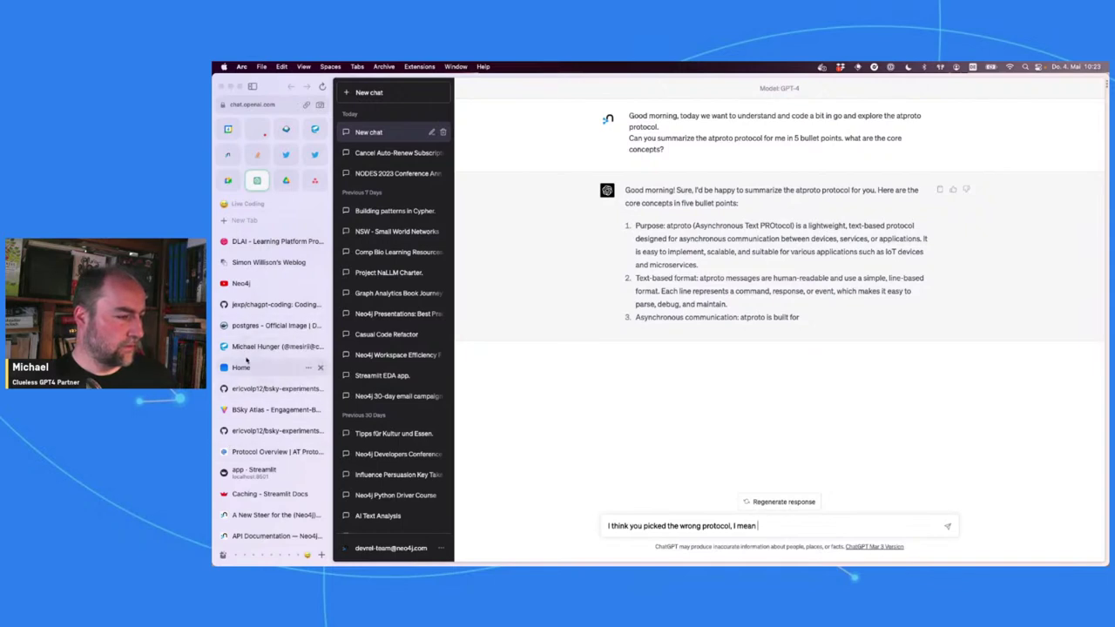
pyautogui.click(265, 451)
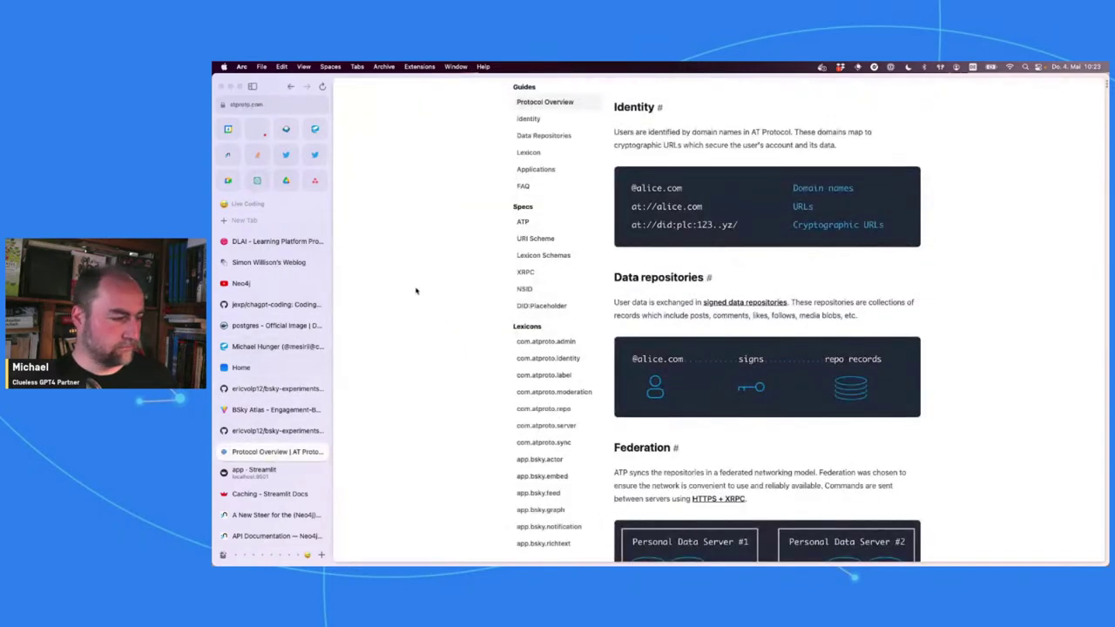
pyautogui.click(256, 180)
pyautogui.write('followers')
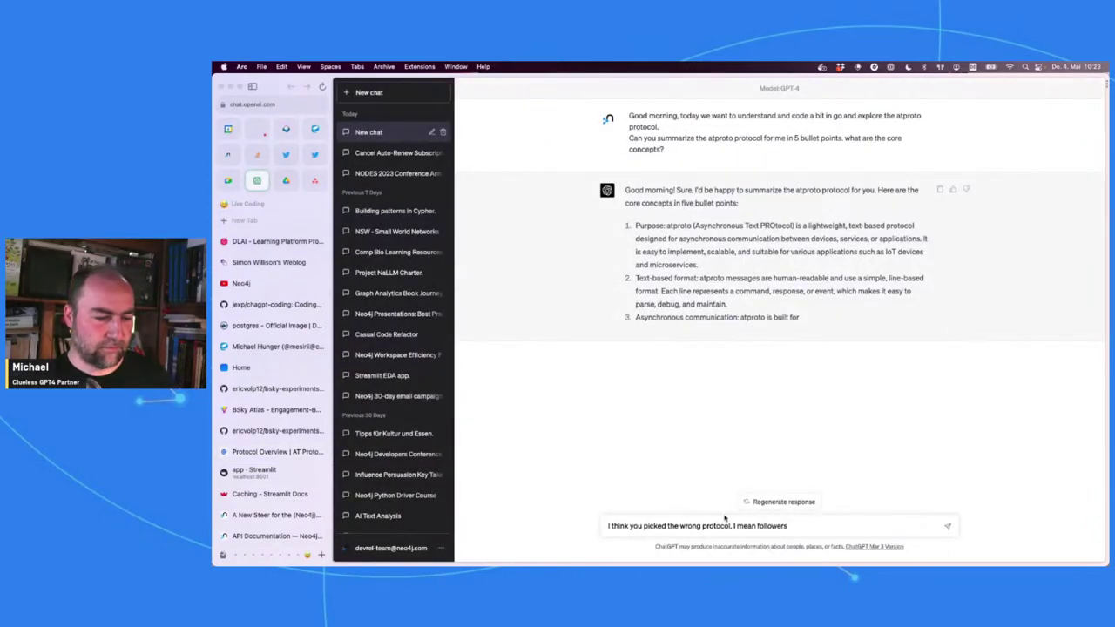
pyautogui.moveTo(780, 526); pyautogui.dragTo(763, 526)
pyautogui.press('BackSpace')
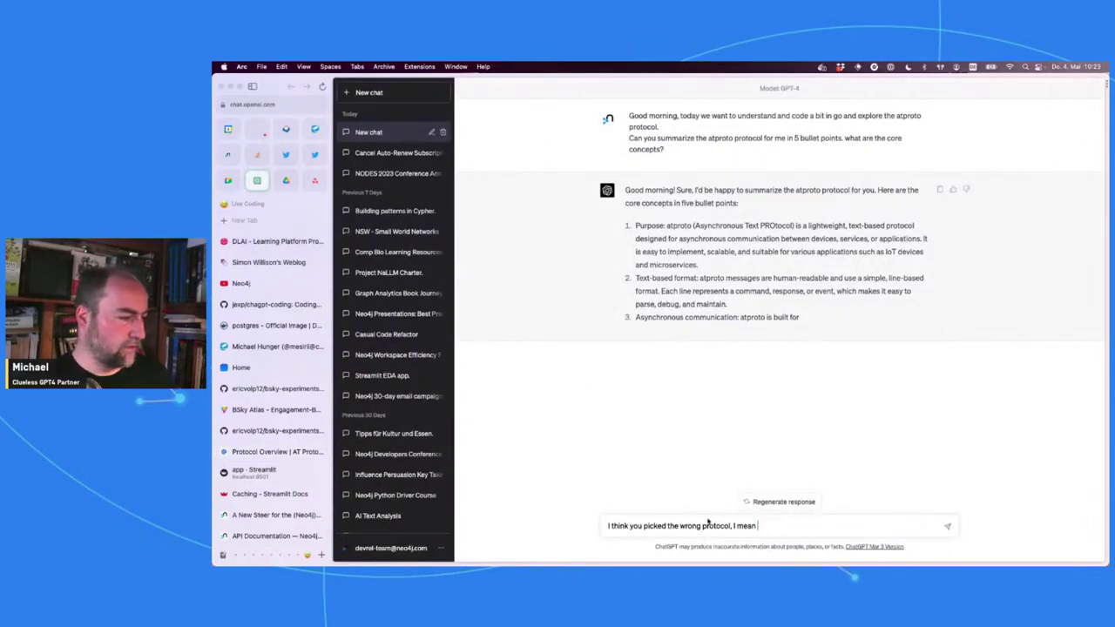
# Step: Copy the URL of the AT Protocol's Protocol Overview page and paste it at the end of the ChatGPT reply draft
pyautogui.click(244, 454)
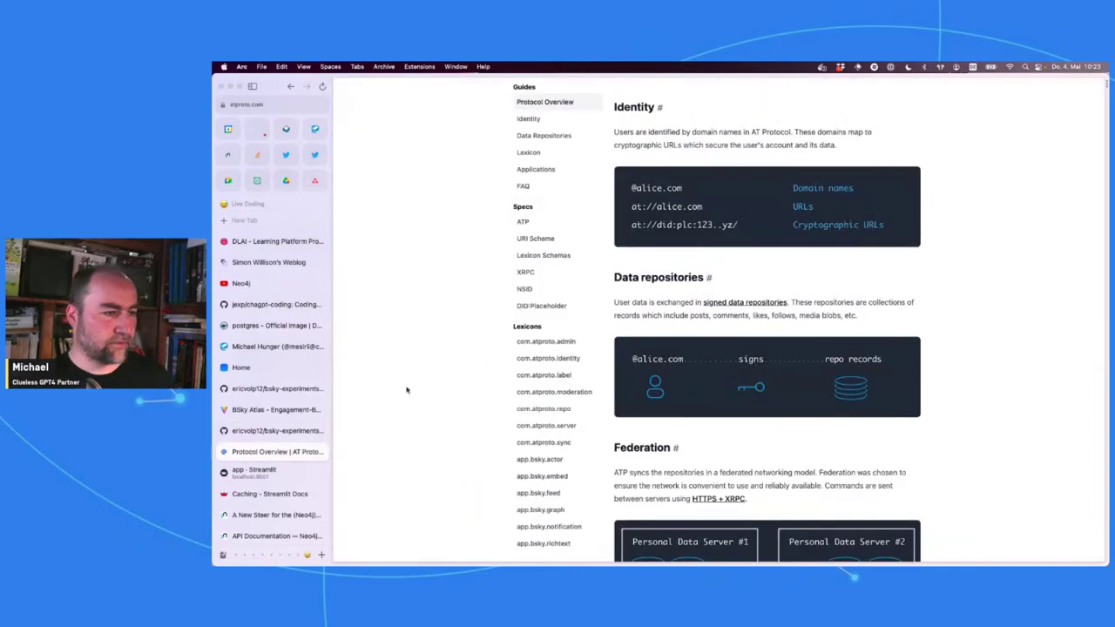
pyautogui.press('super+shift+c')
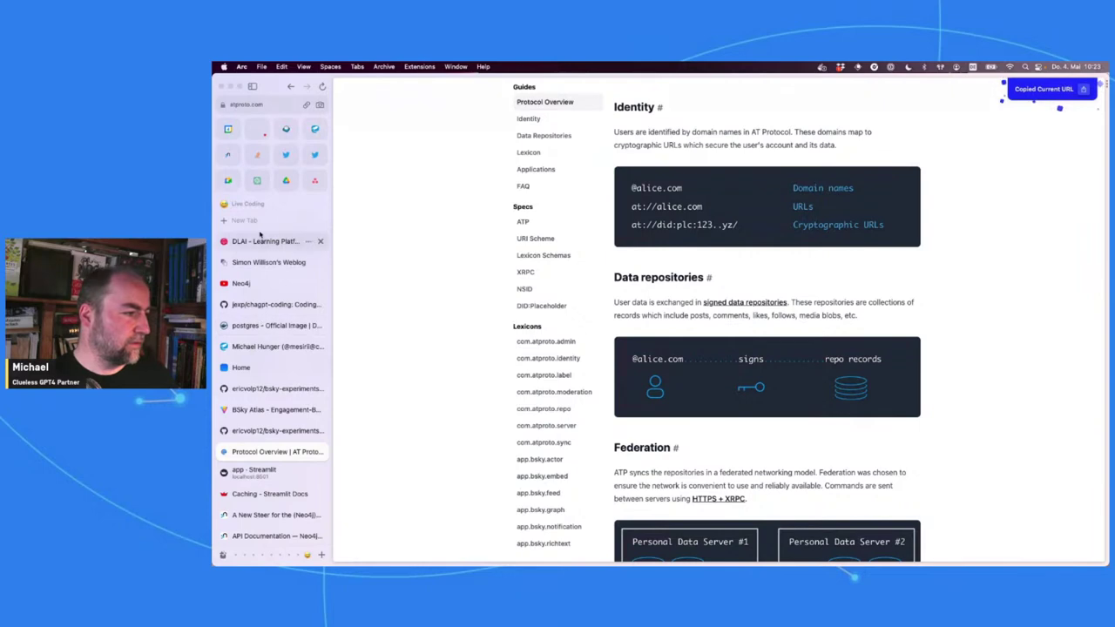
pyautogui.click(256, 180)
pyautogui.press('super+v')
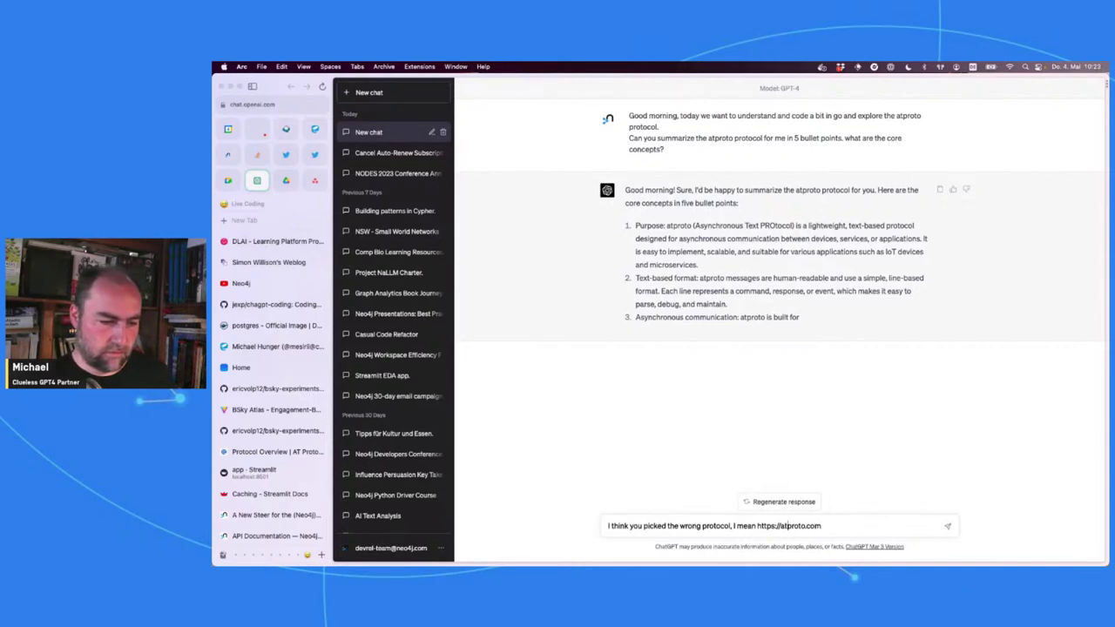
# Step: Shorten the pasted address to atproto.com and send the reply as "I think you picked the wrong protocol, I meant atproto.com"
pyautogui.press('BackSpace')
pyautogui.press('BackSpace')
pyautogui.press('BackSpace')
pyautogui.press('BackSpace')
pyautogui.press('BackSpace')
pyautogui.press('BackSpace')
pyautogui.press('BackSpace')
pyautogui.press('BackSpace')
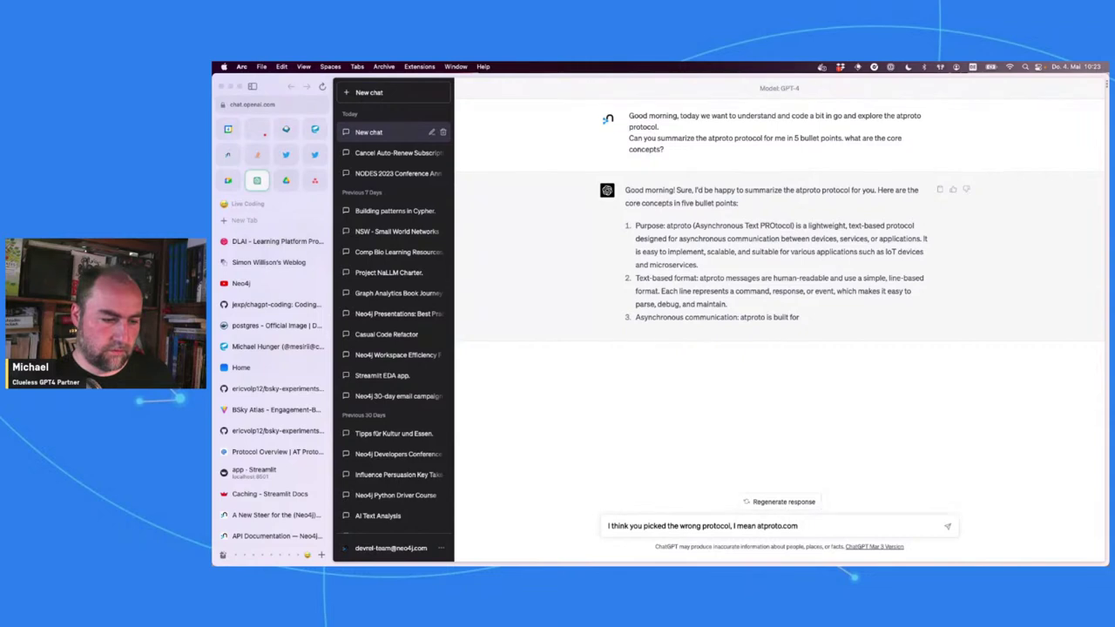
pyautogui.press('Return')
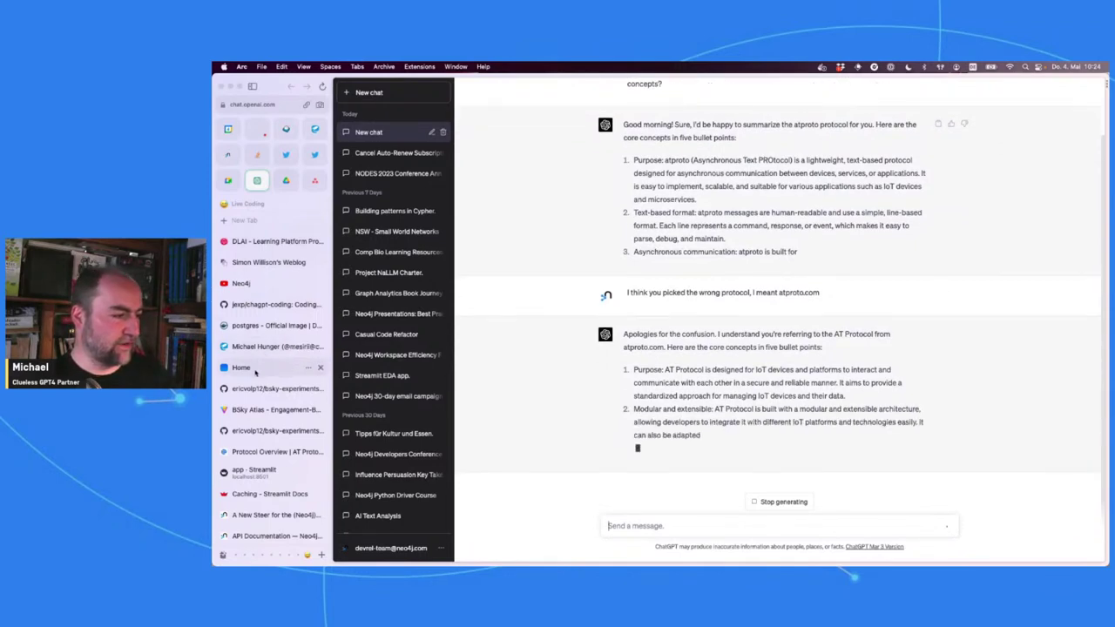
# Step: Copy the AT Protocol Overview text from its title through the "Speech, reach, and moderation" section, open the Authenticated Transfer Protocol spec, and return to ChatGPT
pyautogui.click(265, 453)
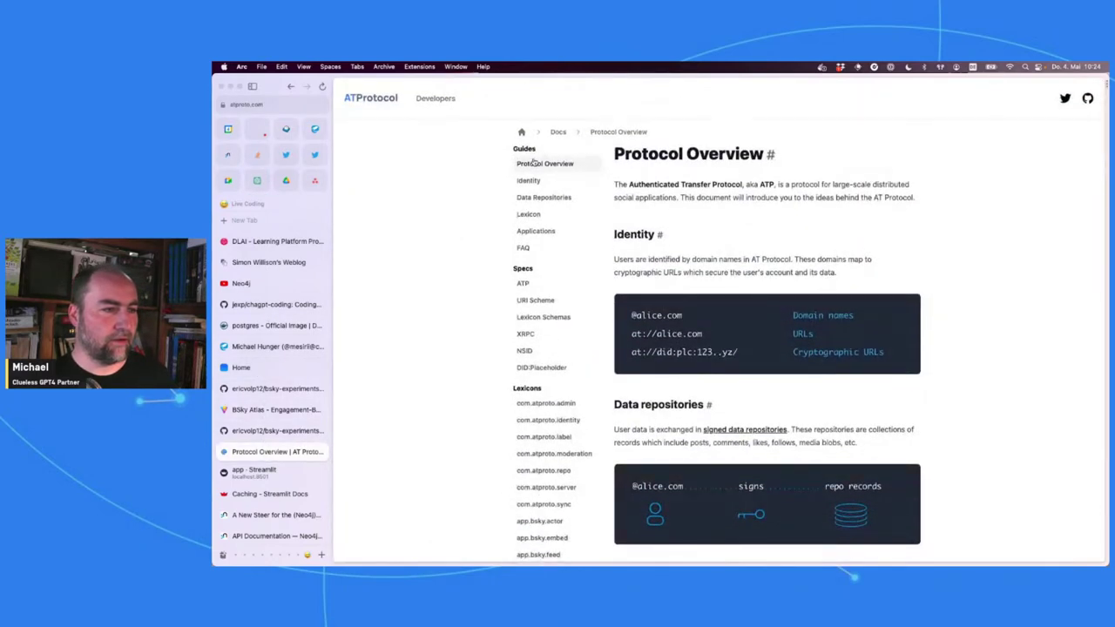
pyautogui.moveTo(614, 153); pyautogui.dragTo(709, 258)
pyautogui.scroll(-5, 768, 257)
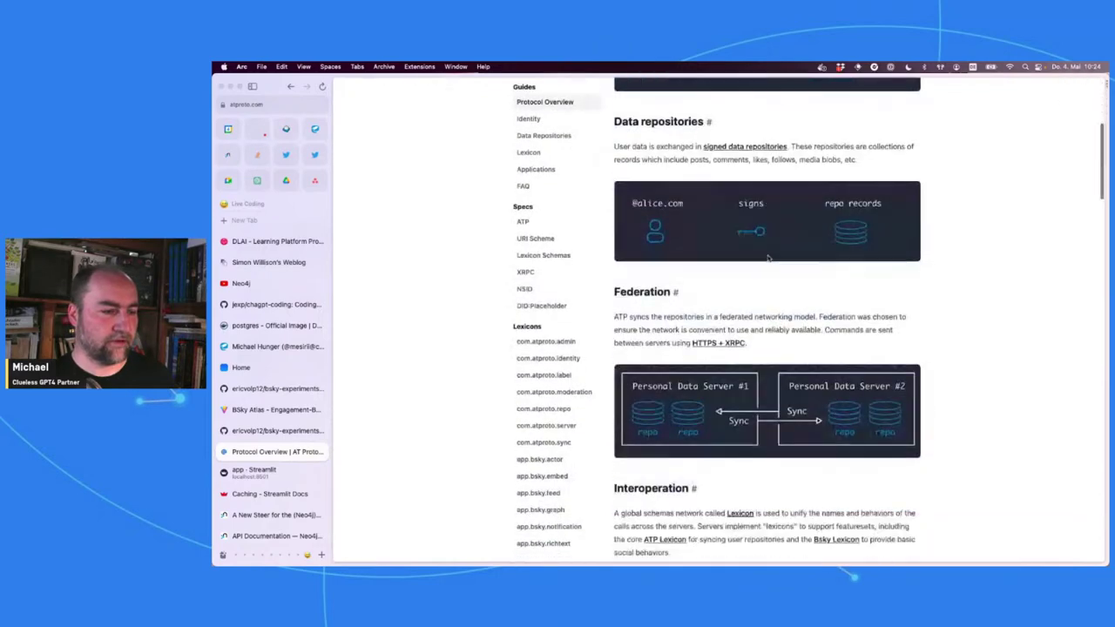
pyautogui.scroll(-15, 768, 258)
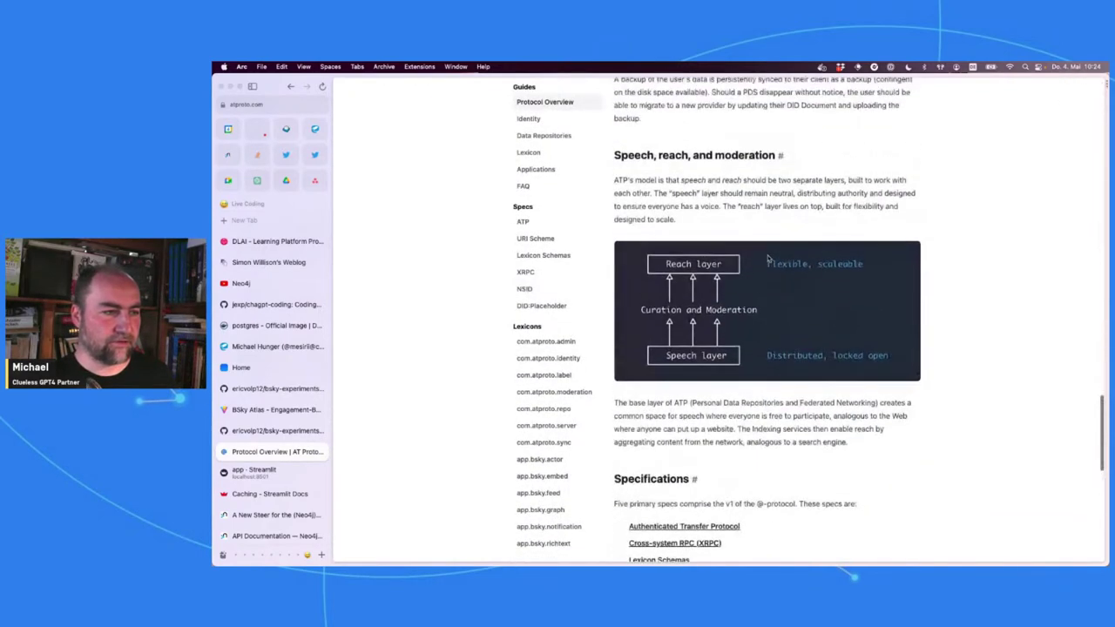
pyautogui.scroll(-5, 768, 258)
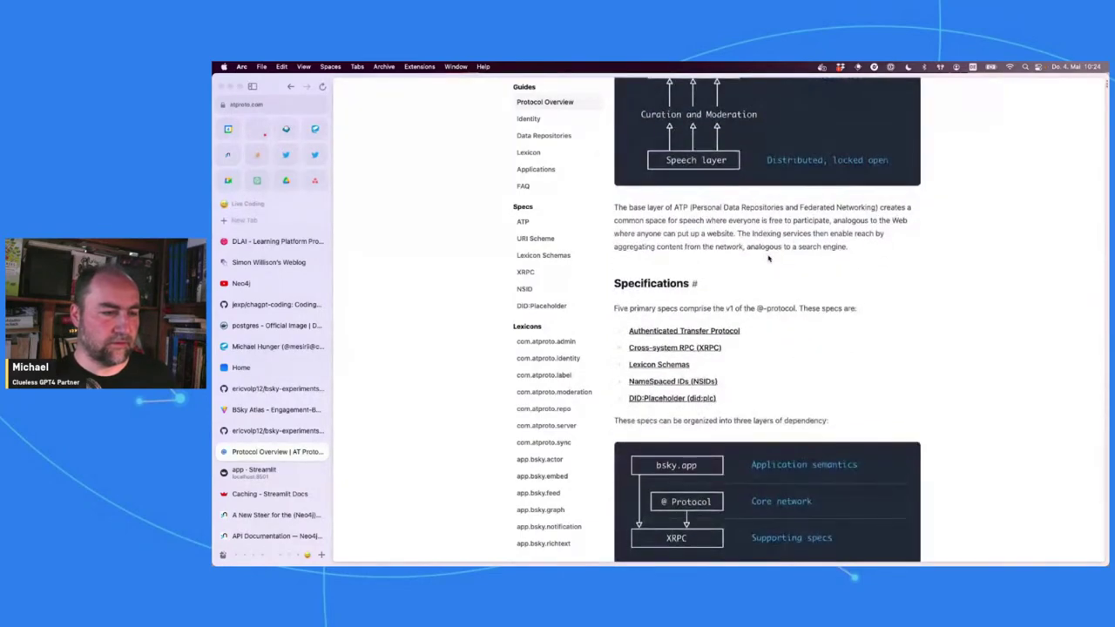
pyautogui.keyDown('shift'); pyautogui.click(874, 251); pyautogui.keyUp('shift')
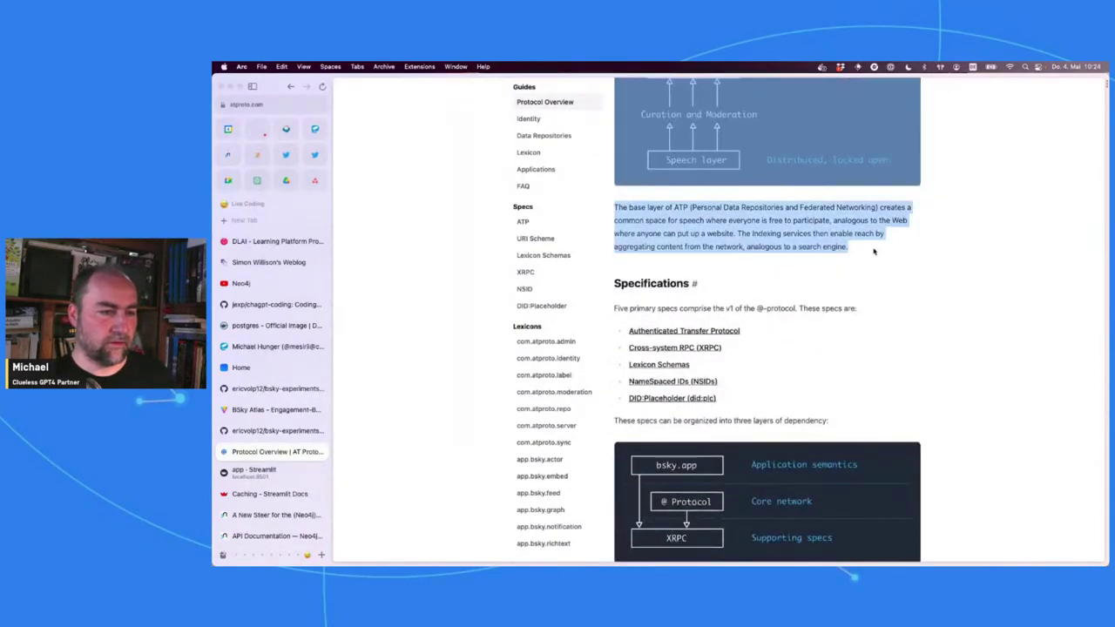
pyautogui.click(696, 331)
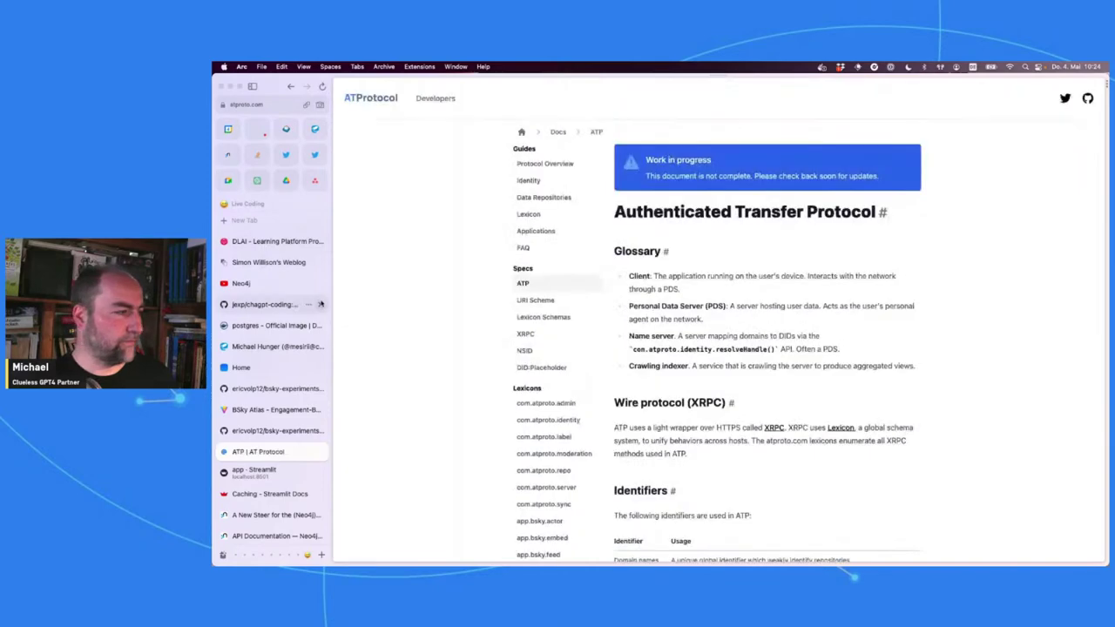
pyautogui.click(259, 181)
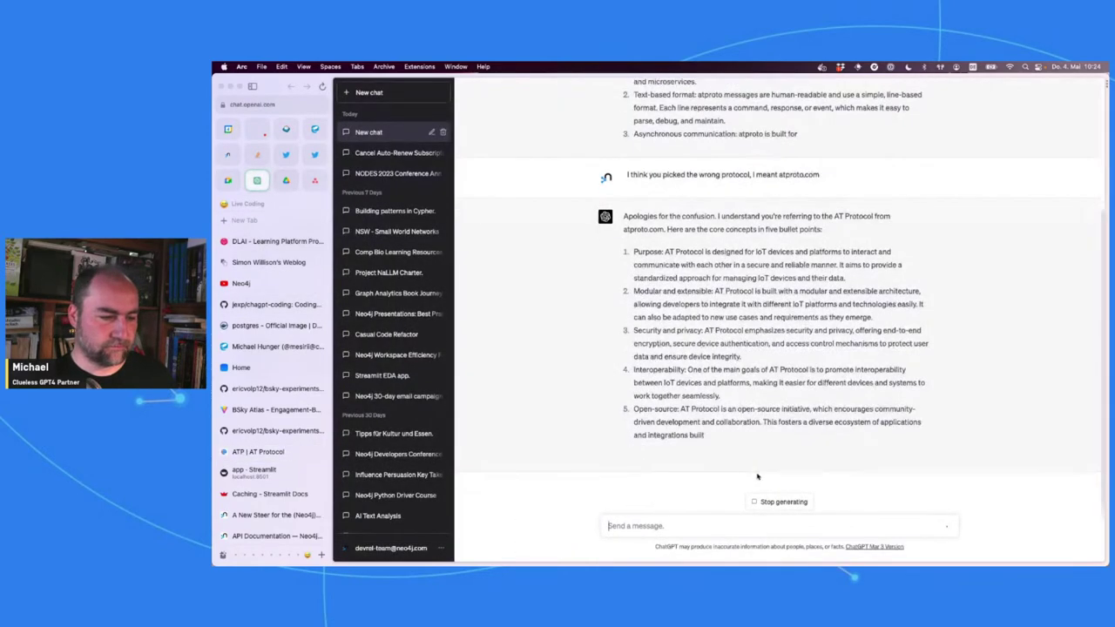
# Step: Stop the response and send "it is actually the authenticated transfer protocol, here is a part of their intro" docs, with the copied overview text pasted below
pyautogui.click(765, 502)
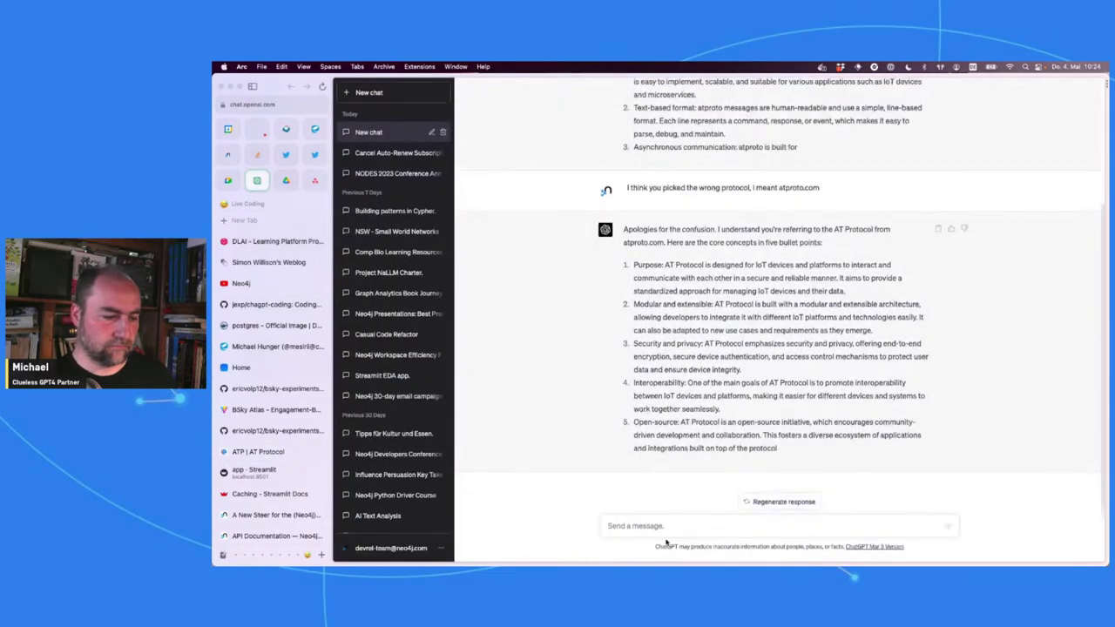
pyautogui.write('it is actually the')
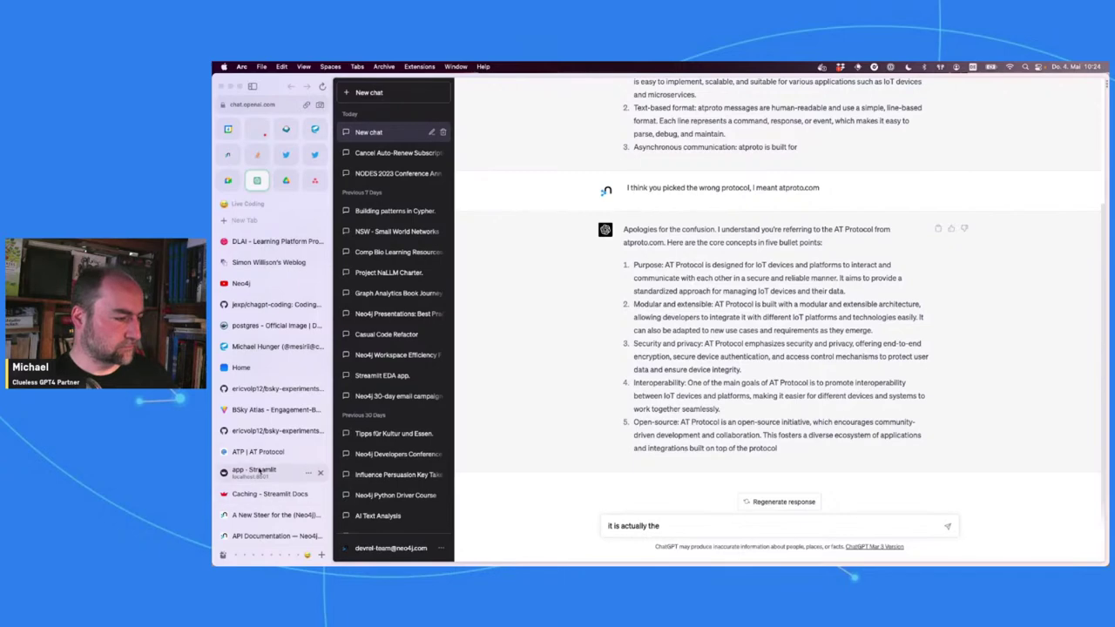
pyautogui.click(263, 452)
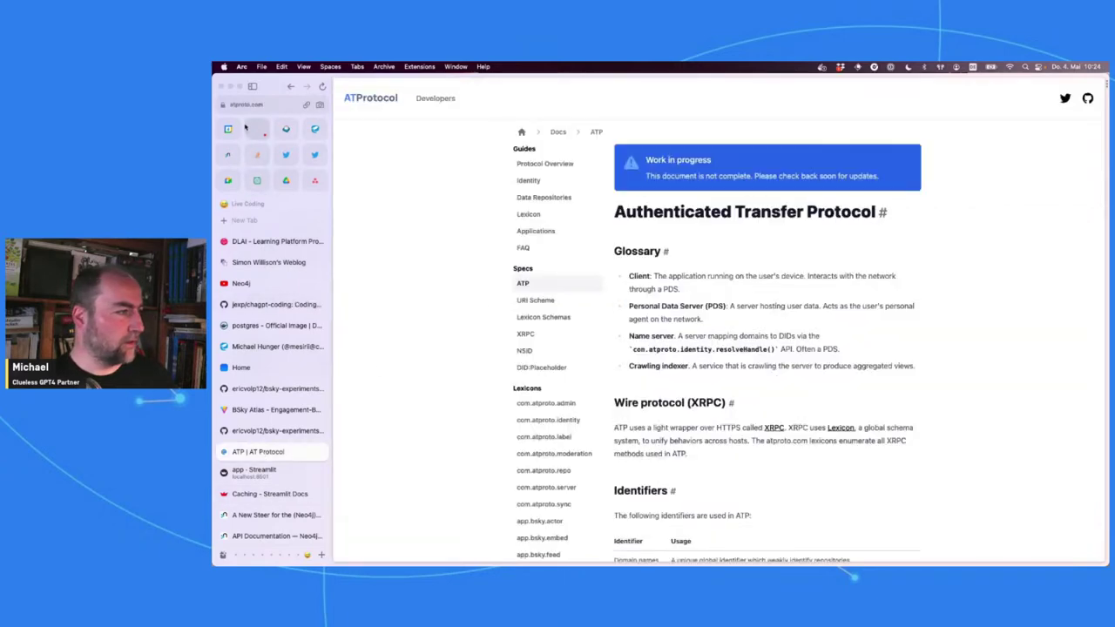
pyautogui.click(256, 179)
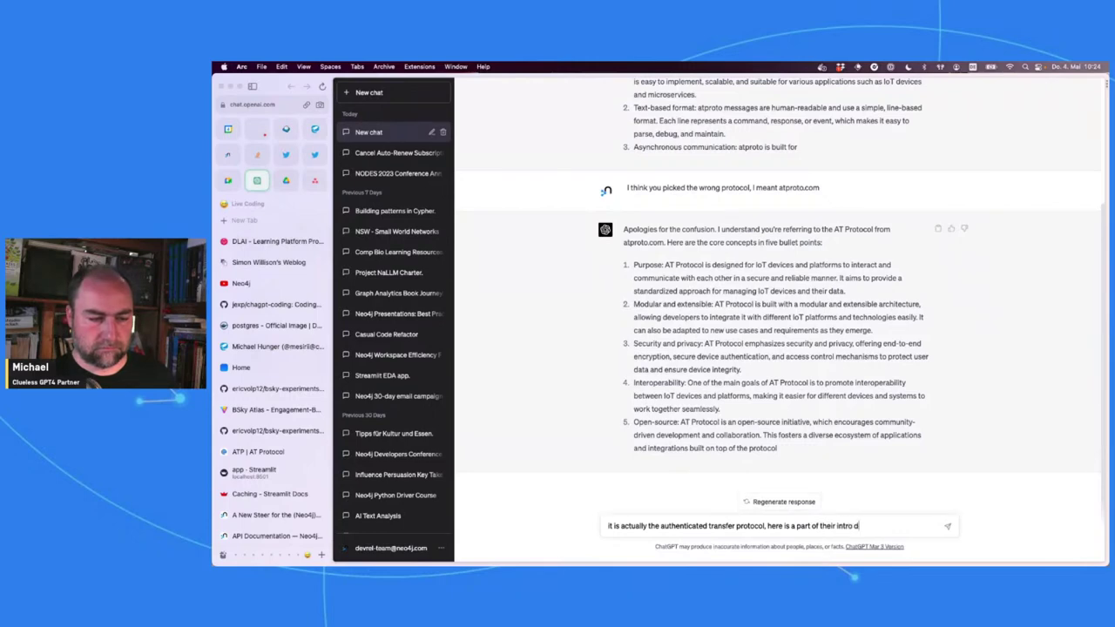
pyautogui.hotkey('shift', 'Return')
pyautogui.press('super+v')
pyautogui.press('Return')
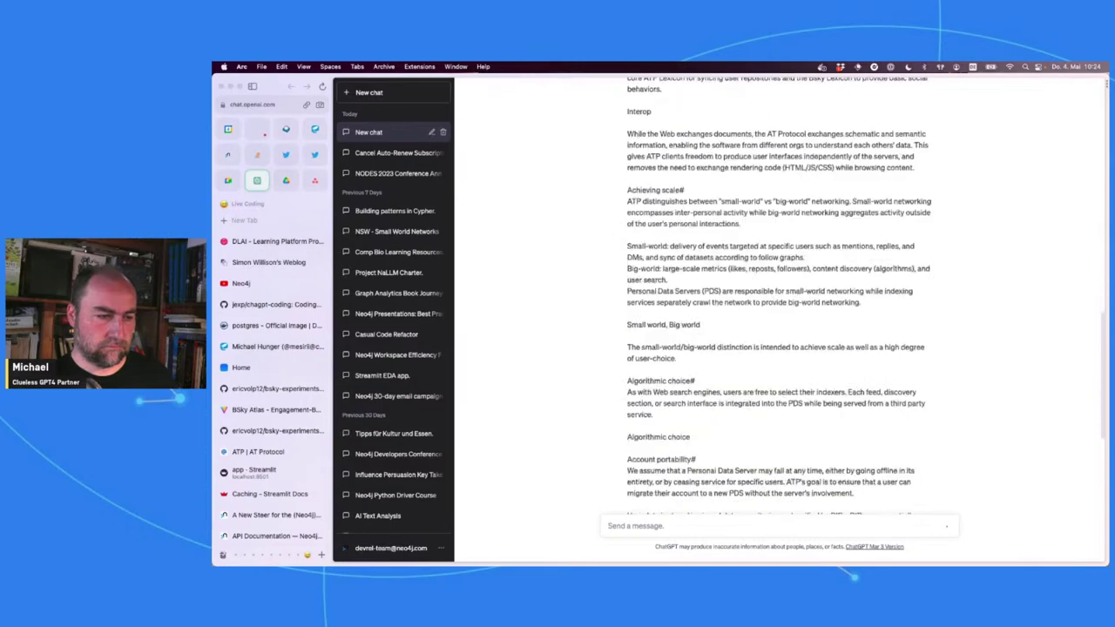
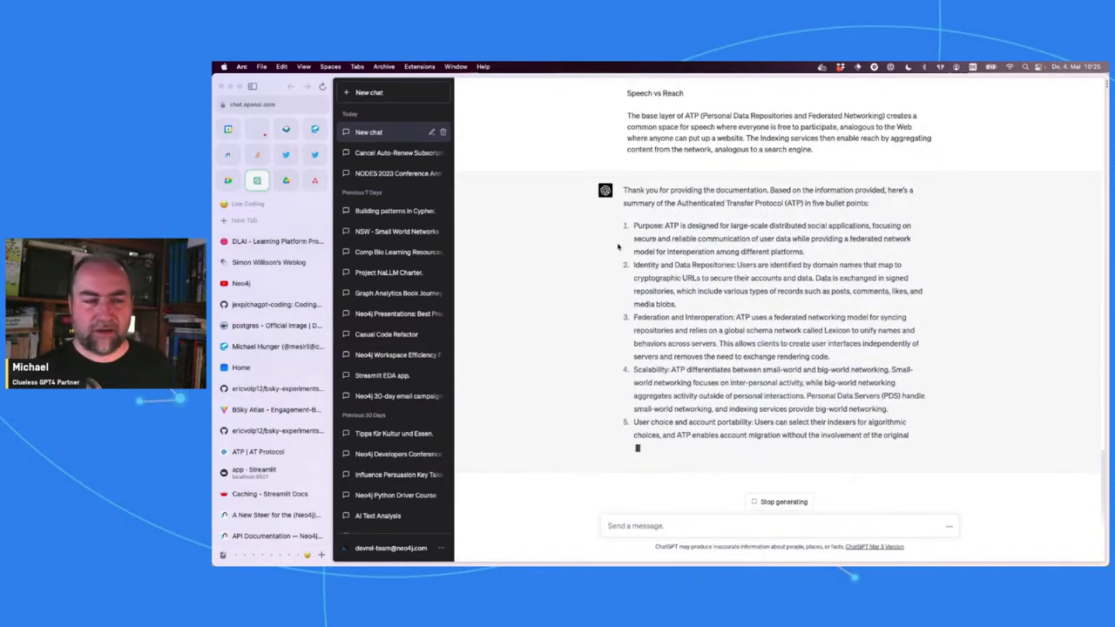
# Step: Examine the user clusters and their connections in the BSky Atlas engagement graph
pyautogui.click(270, 410)
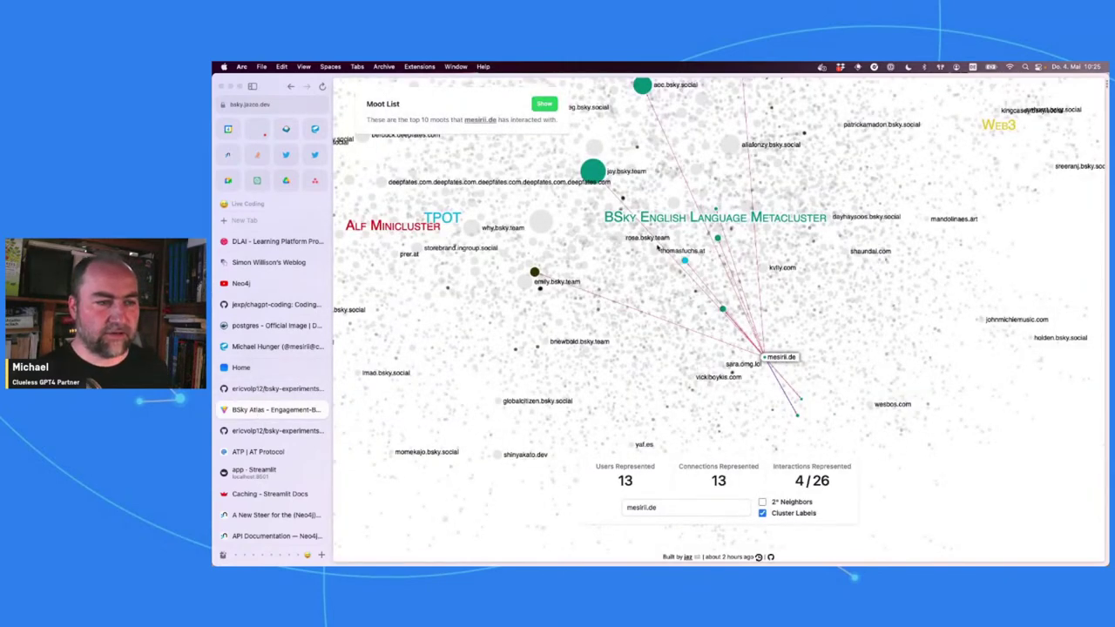
pyautogui.scroll(-5, 688, 214)
pyautogui.scroll(5, 688, 214)
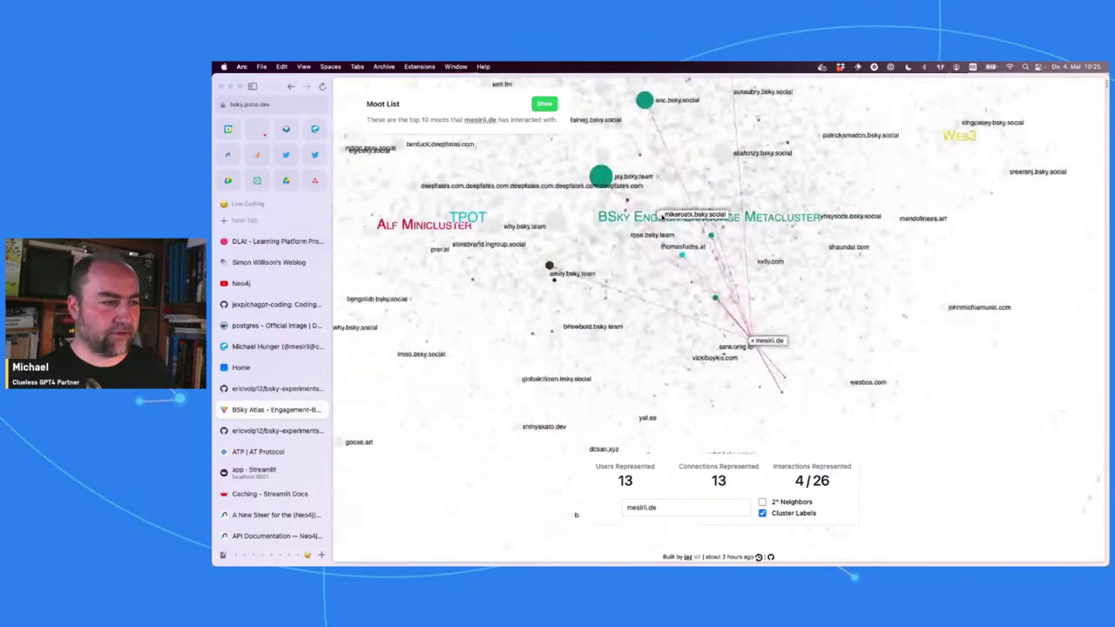
pyautogui.scroll(-5, 688, 214)
pyautogui.moveTo(517, 263); pyautogui.dragTo(646, 336)
pyautogui.scroll(-5, 645, 335)
pyautogui.scroll(8, 629, 282)
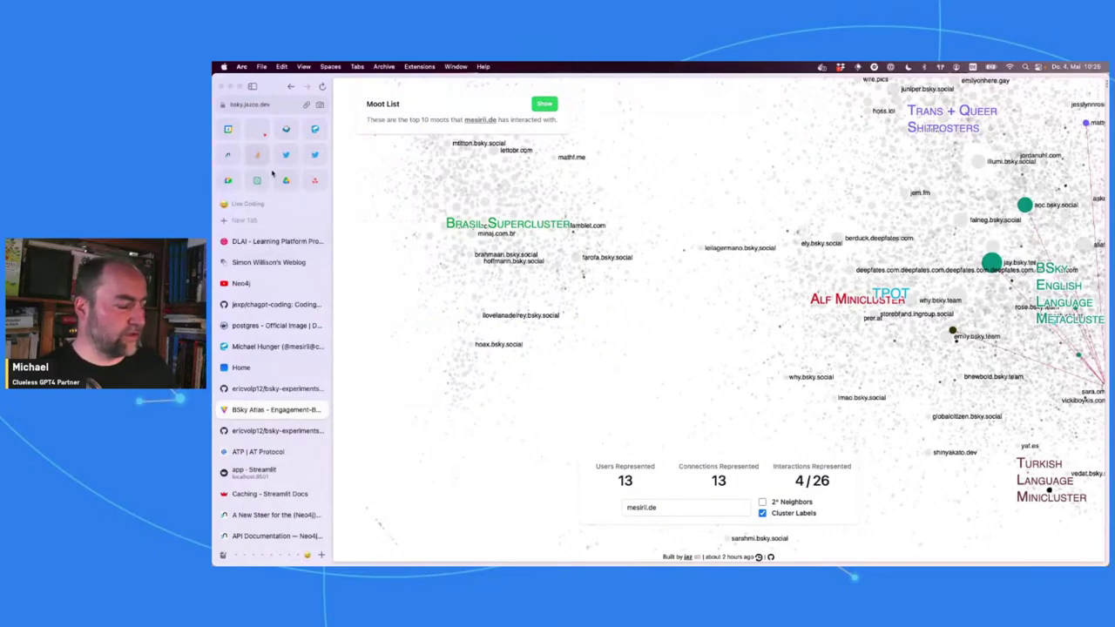
# Step: Open console.neo4j.io in a new tab and log in to Neo4j Aura
pyautogui.press('super+t')
pyautogui.write('console.neo4j.io')
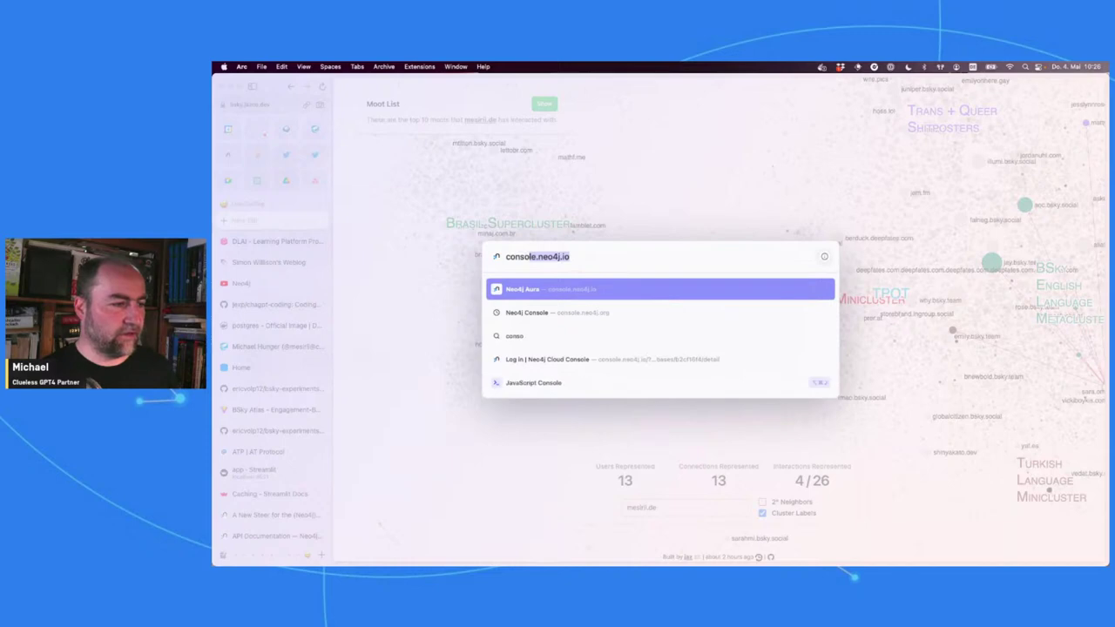
pyautogui.press('Return')
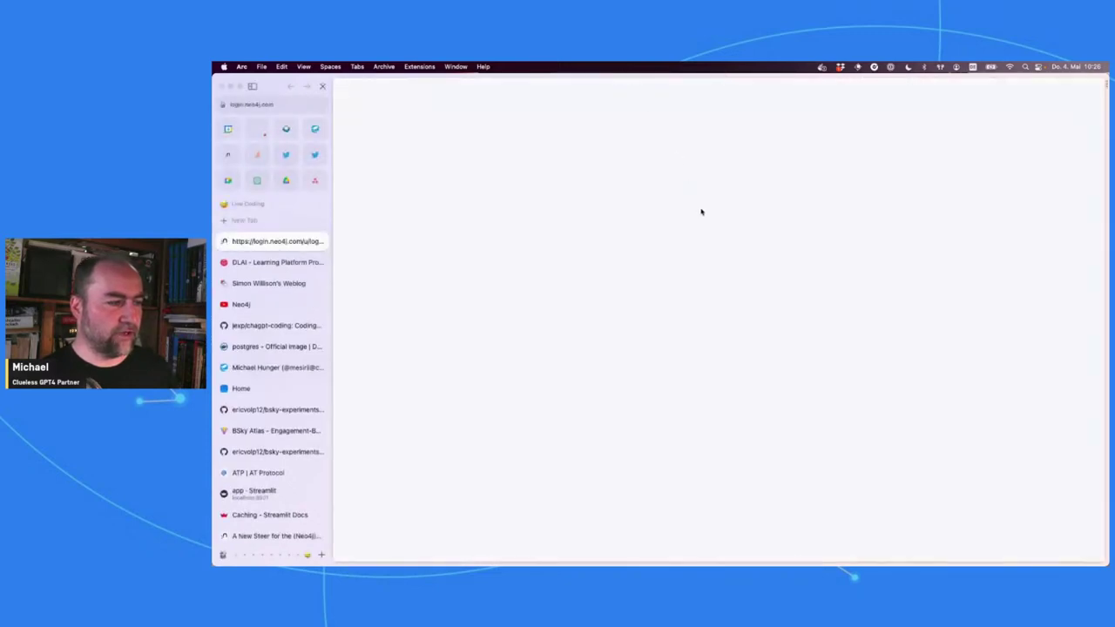
pyautogui.click(878, 419)
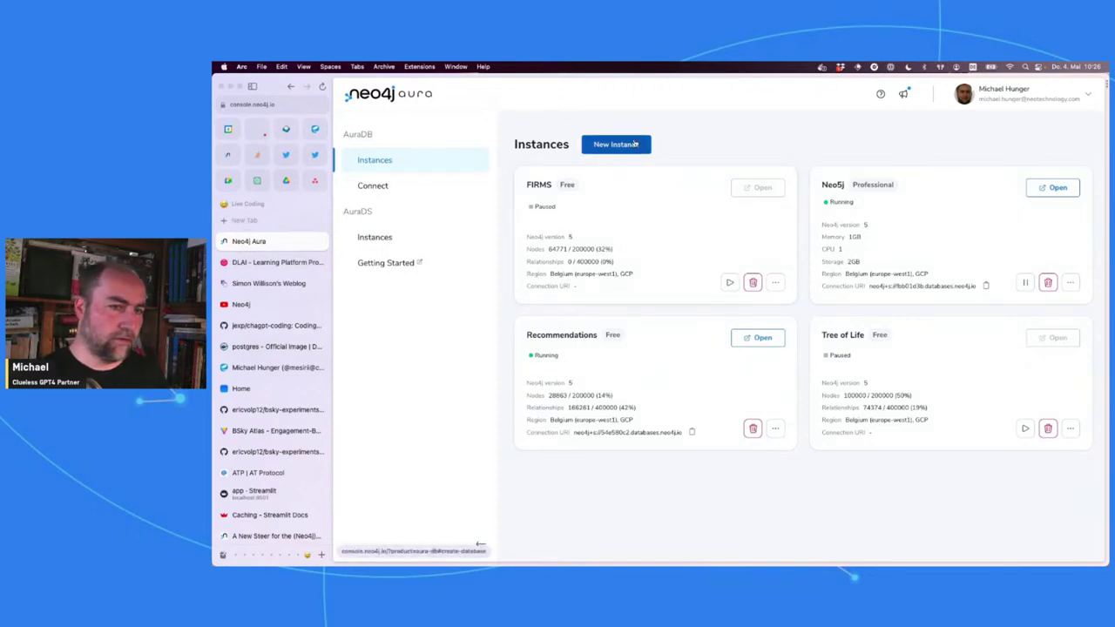
# Step: Create a free empty AuraDB instance and confirm that its generated credentials have been saved
pyautogui.click(633, 147)
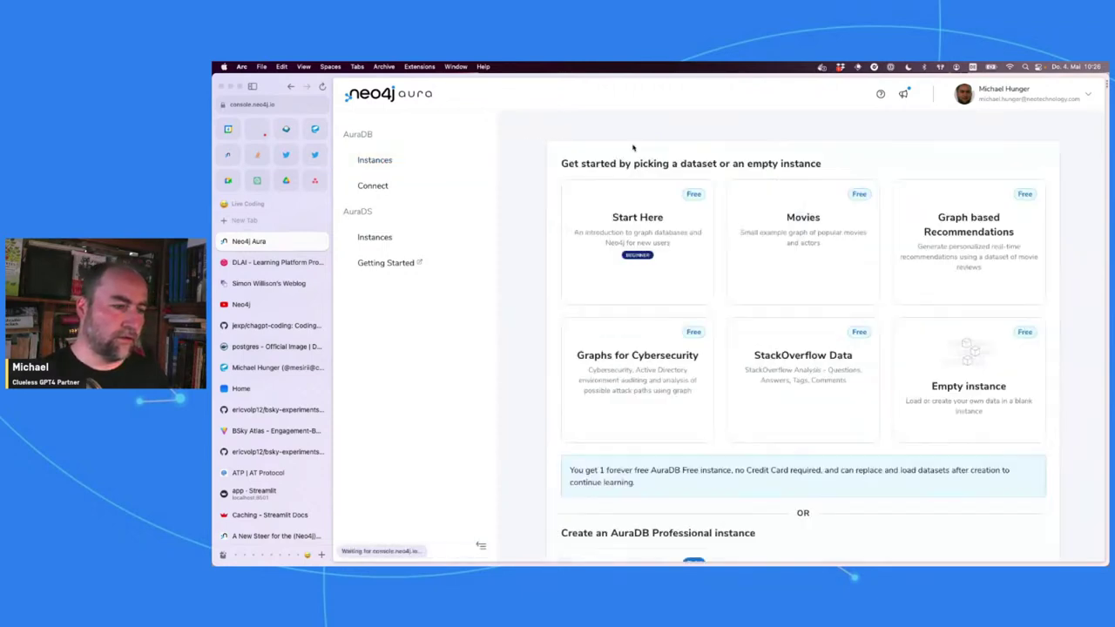
pyautogui.click(958, 431)
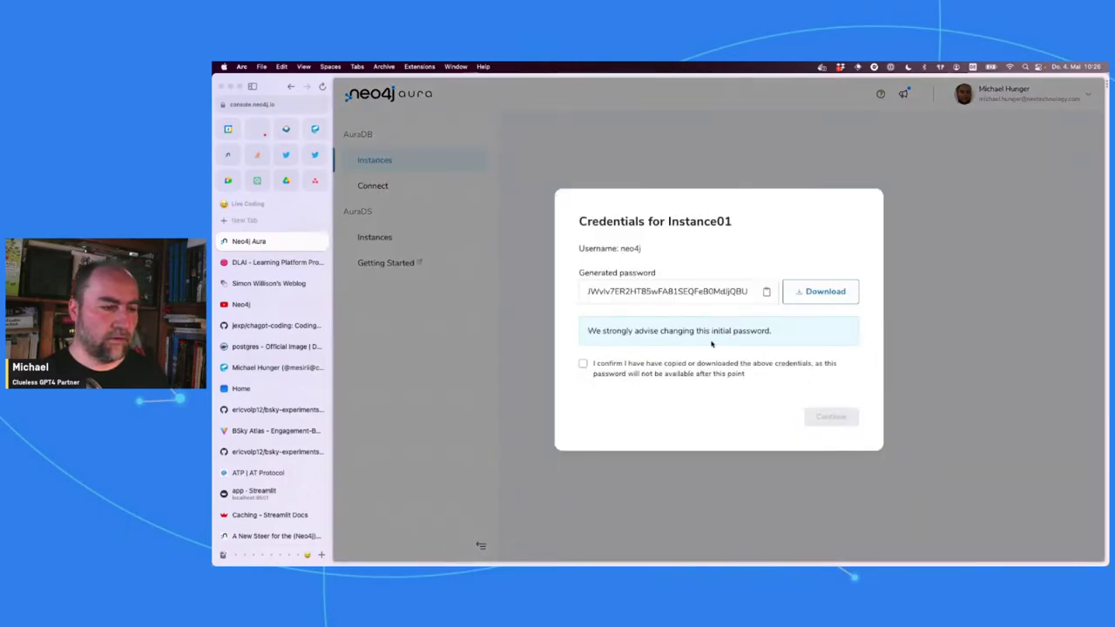
pyautogui.click(583, 363)
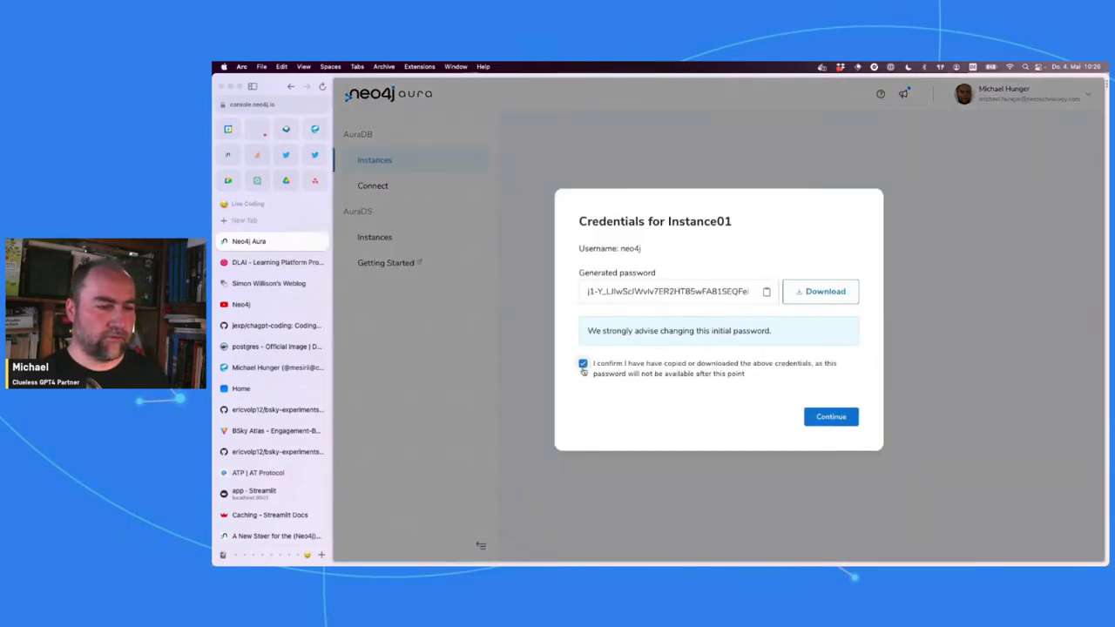
pyautogui.click(841, 417)
# Step: Look through the list of Aura instances and open the details of the newly created one
pyautogui.scroll(-2, 747, 298)
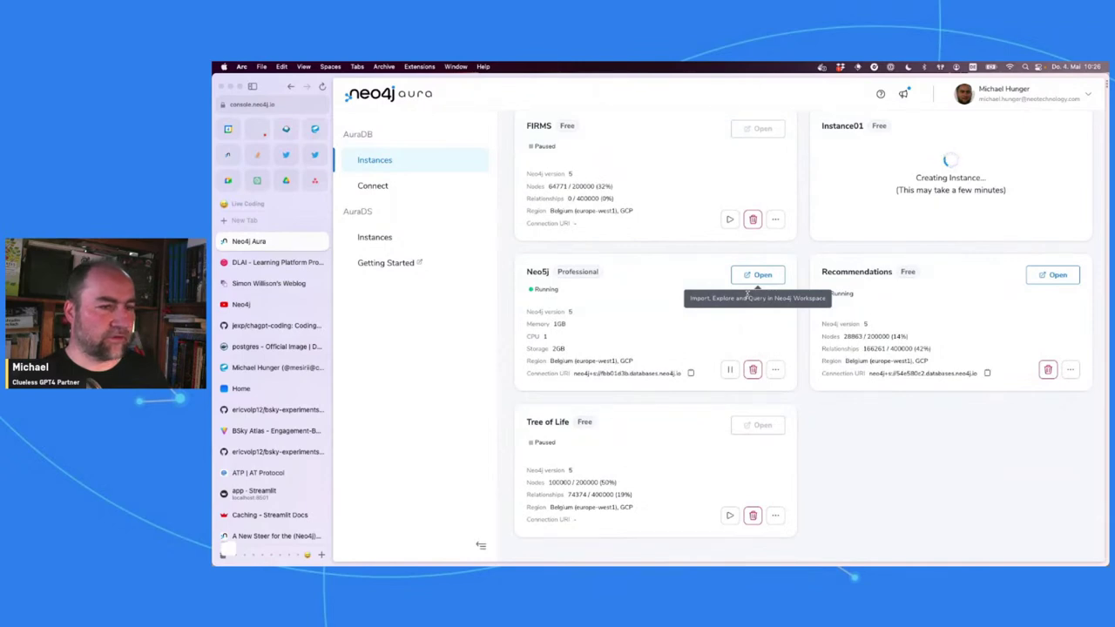
pyautogui.scroll(2, 810, 366)
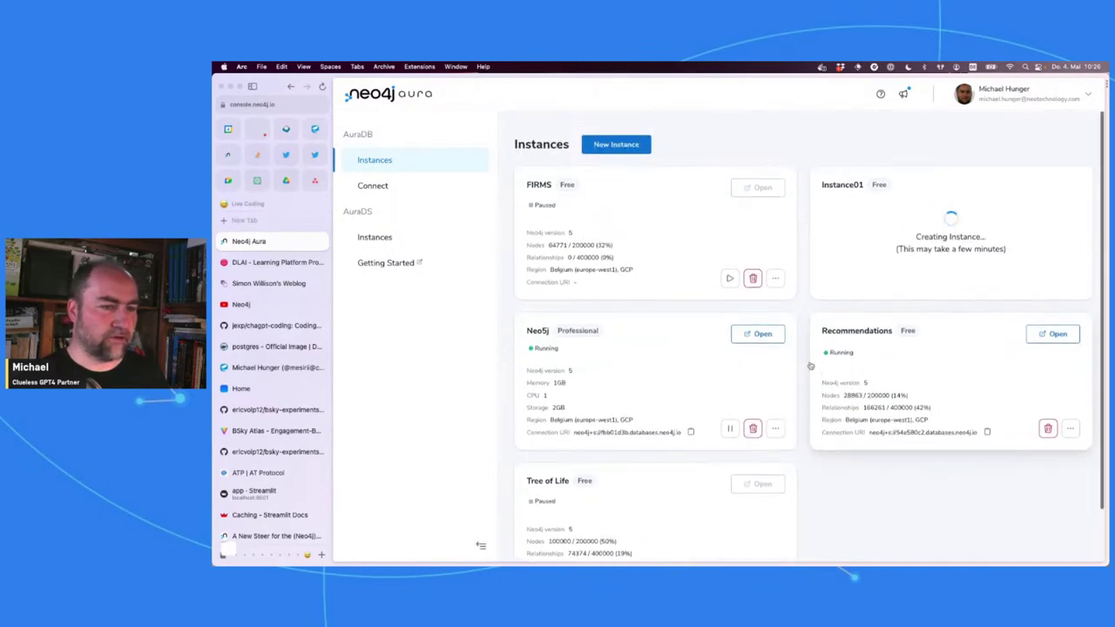
pyautogui.scroll(-1, 810, 365)
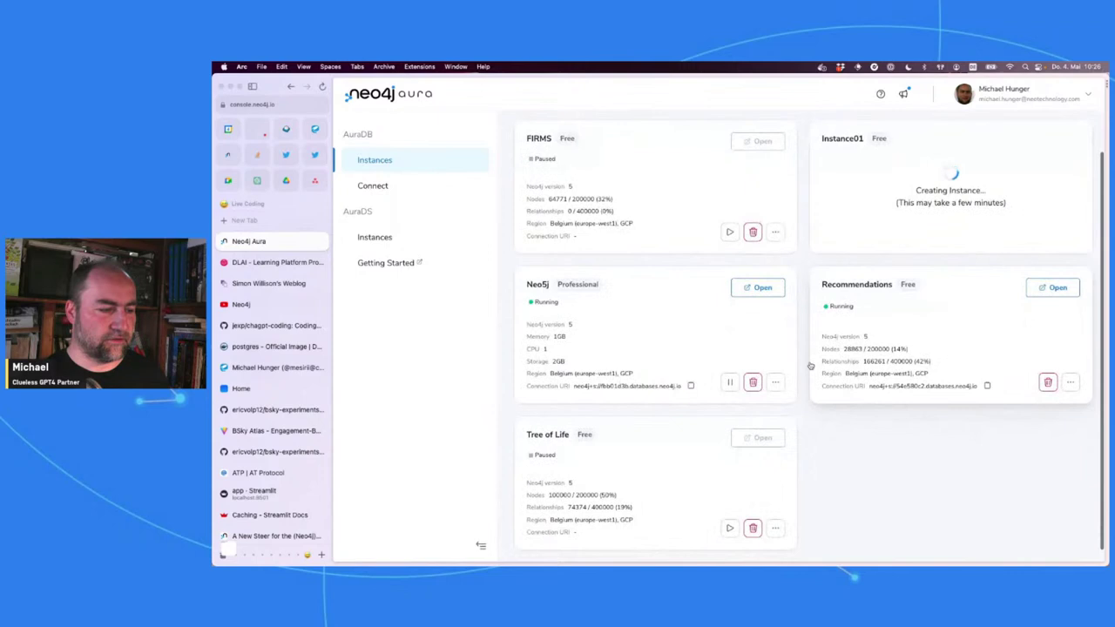
pyautogui.scroll(1, 809, 365)
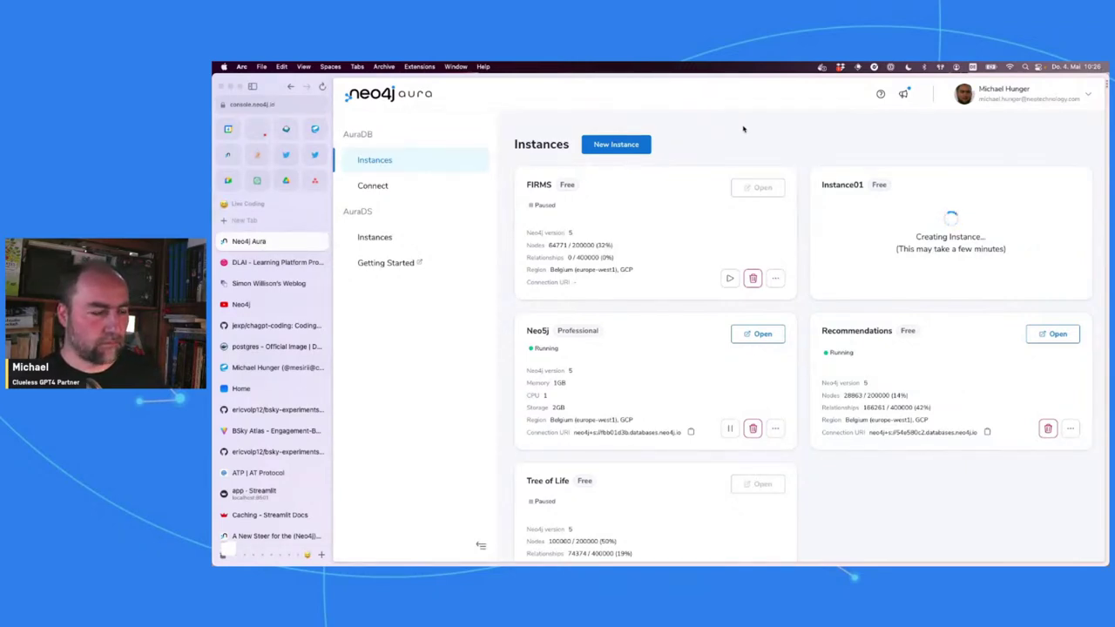
pyautogui.click(895, 243)
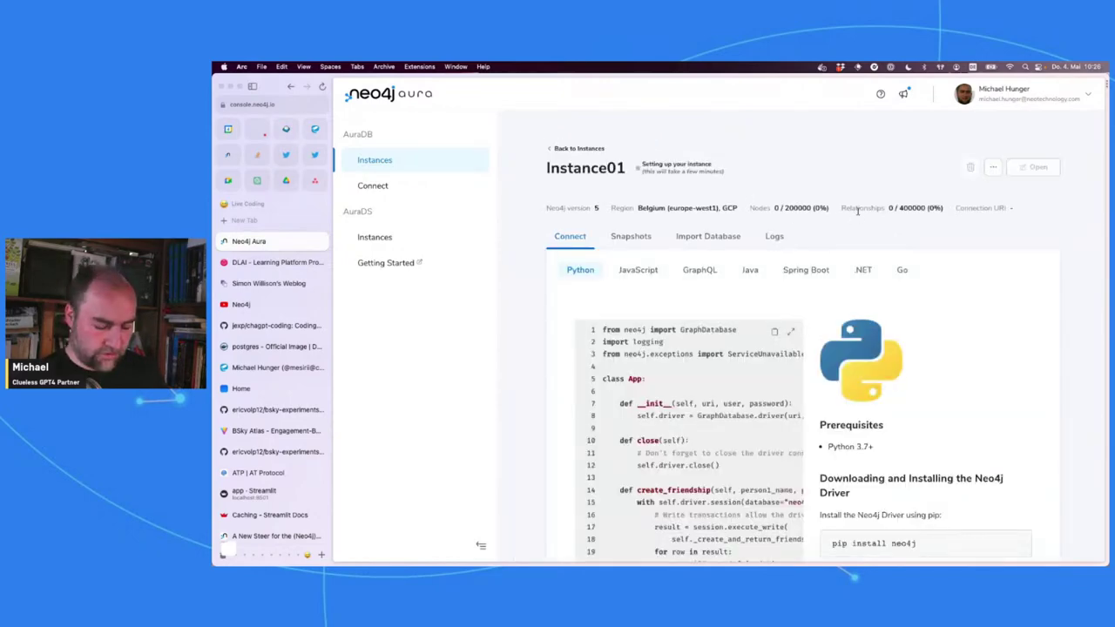
# Step: Open the GitHub gist on BlueSky User Interactions in a new tab
pyautogui.press('super+t')
pyautogui.write('gist')
pyautogui.press('Return')
# Step: Return to the BSky Atlas graph, view its clusters as a whole, and open the browser's developer tools on the page
pyautogui.click(268, 451)
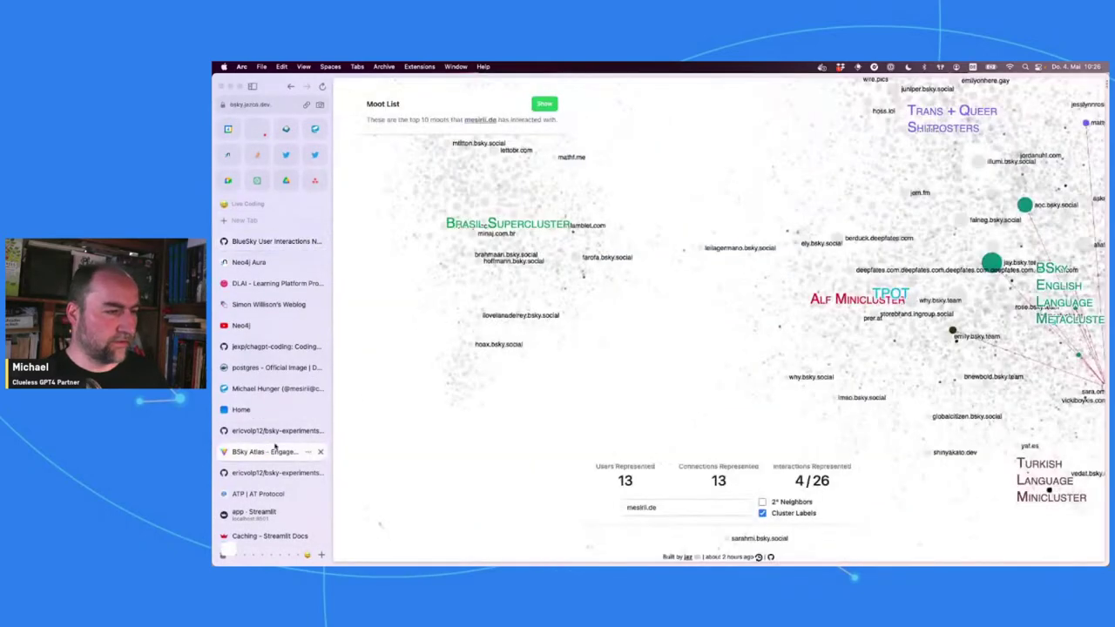
pyautogui.scroll(-1, 609, 460)
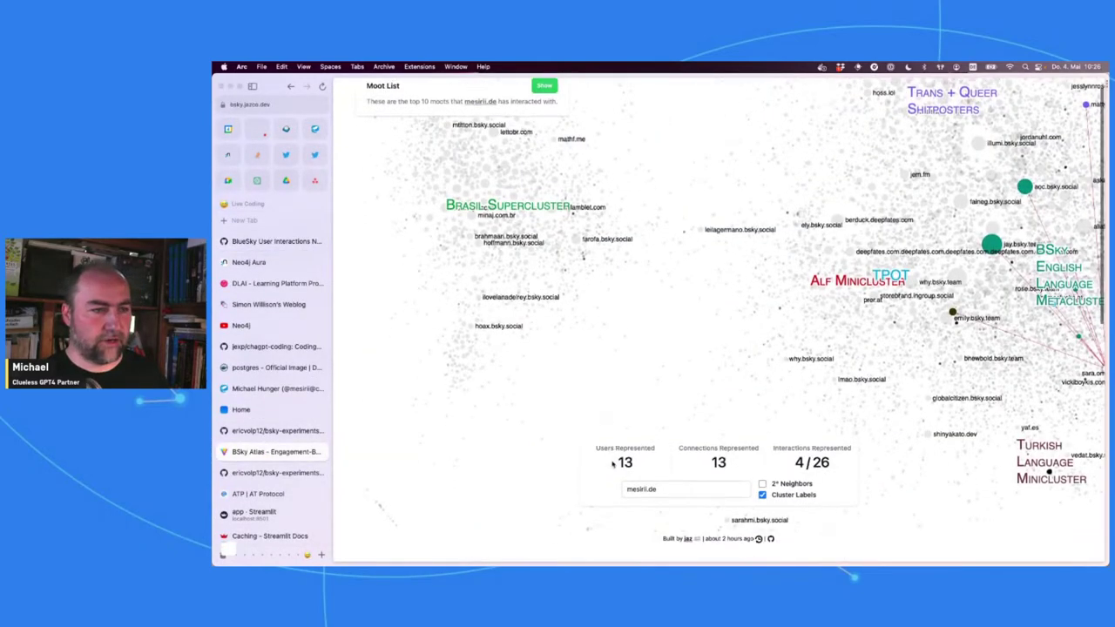
pyautogui.scroll(1, 612, 464)
pyautogui.scroll(-3, 792, 242)
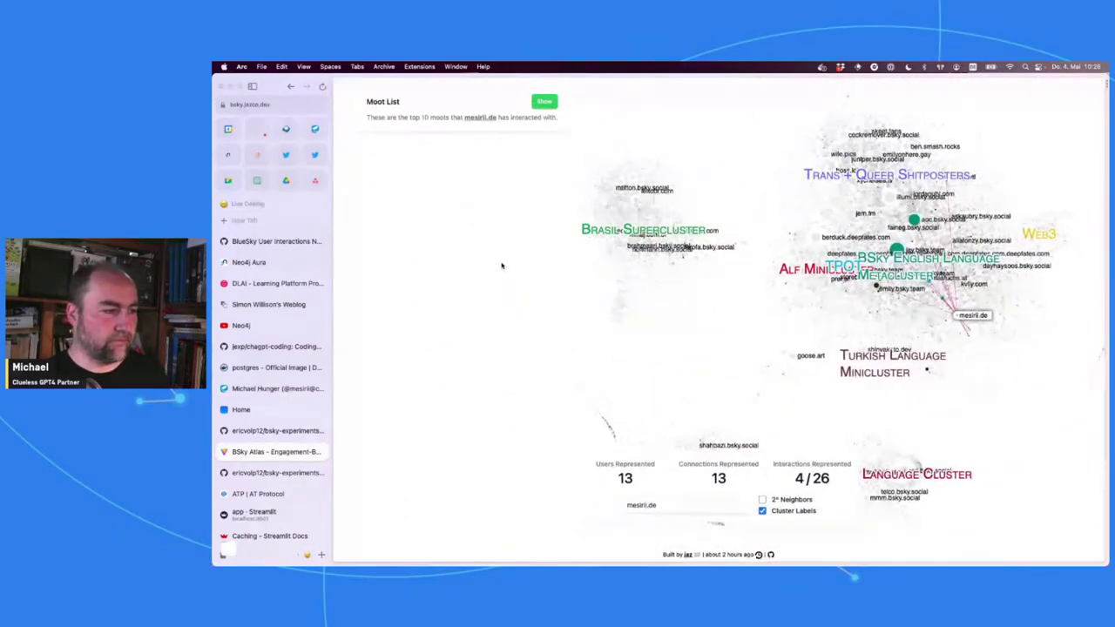
pyautogui.rightClick(427, 260)
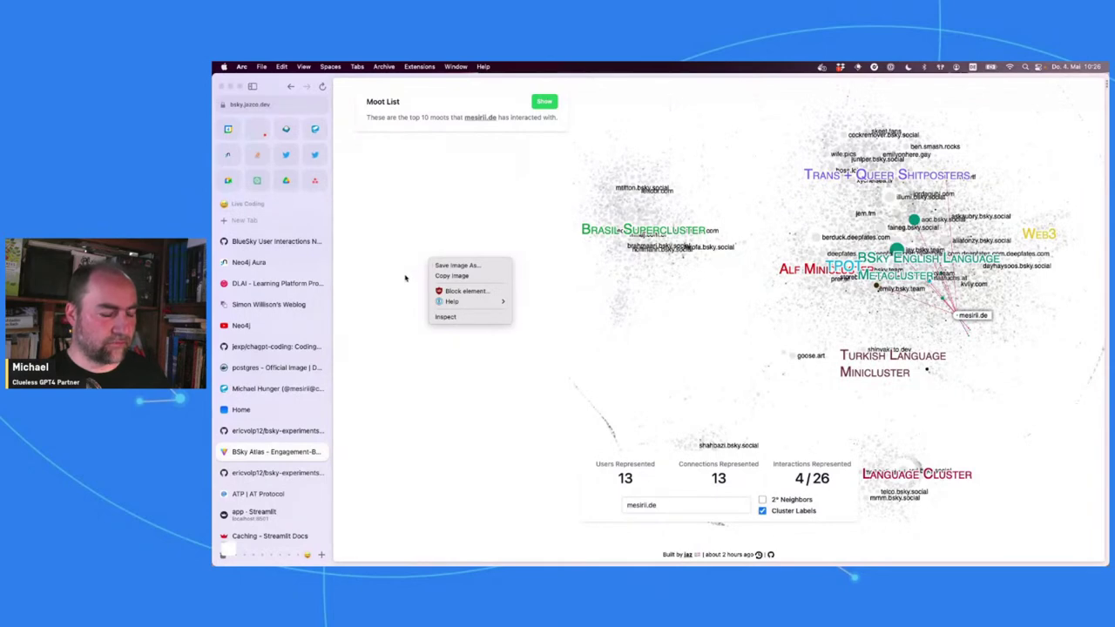
pyautogui.click(431, 196)
pyautogui.press('super+alt+i')
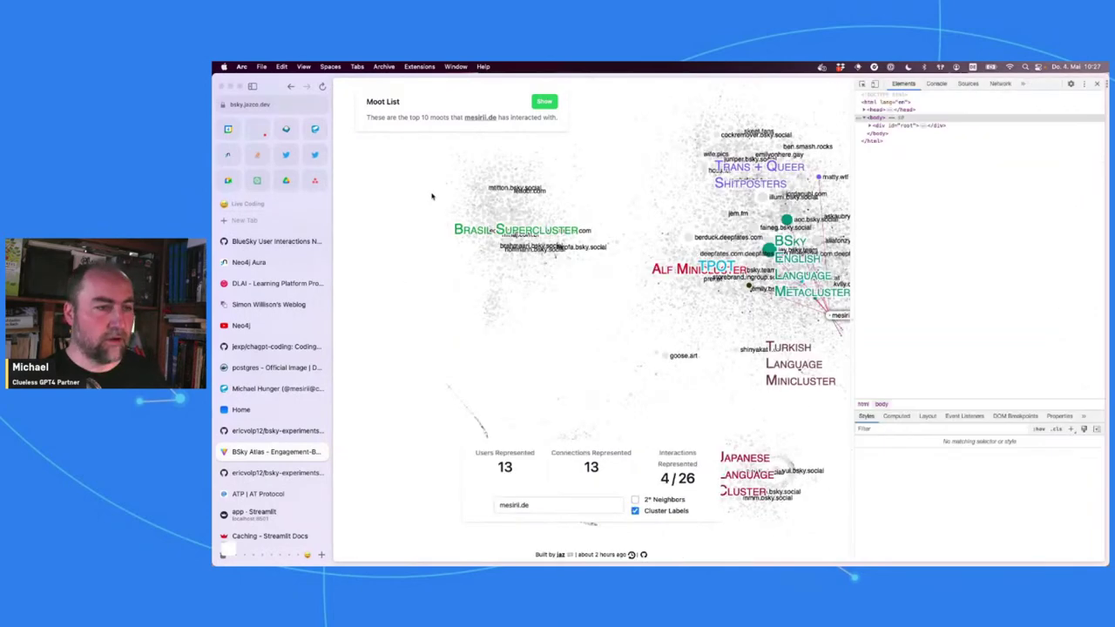
# Step: Record the page's network requests during a reload, widen the developer tools, and open the details of the exported_graph_minified.json request
pyautogui.click(1000, 83)
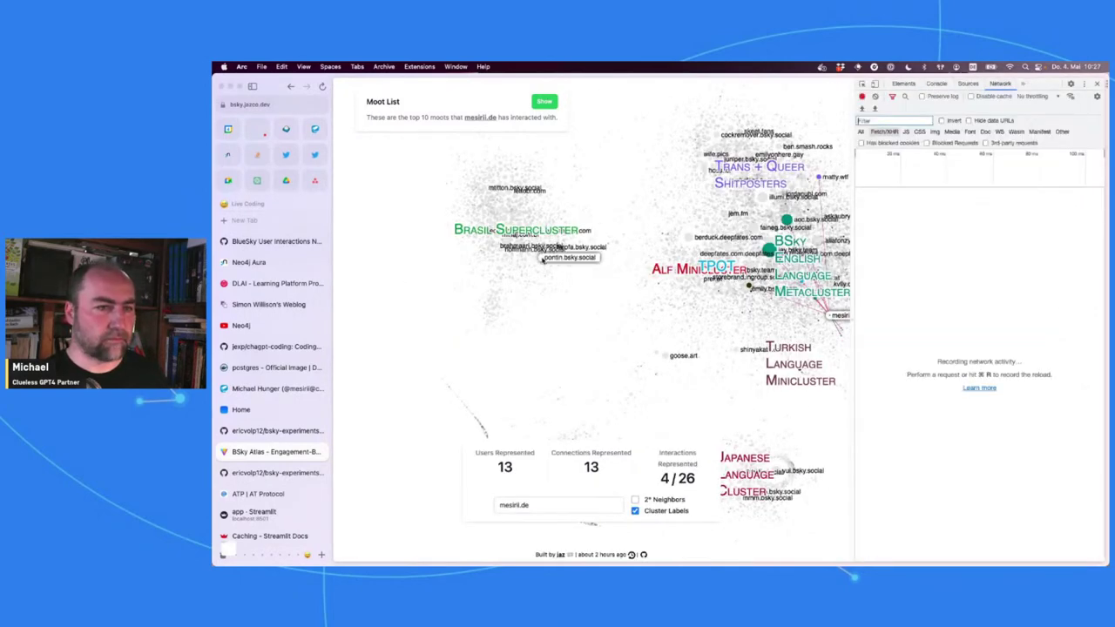
pyautogui.press('super+r')
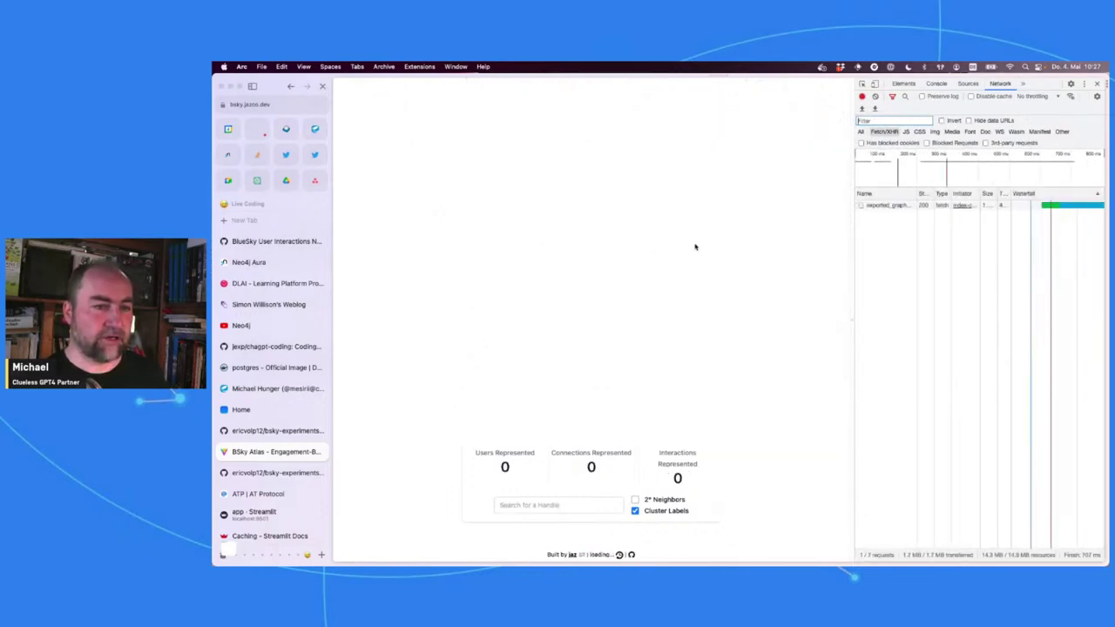
pyautogui.moveTo(848, 212); pyautogui.dragTo(806, 209)
pyautogui.click(843, 193)
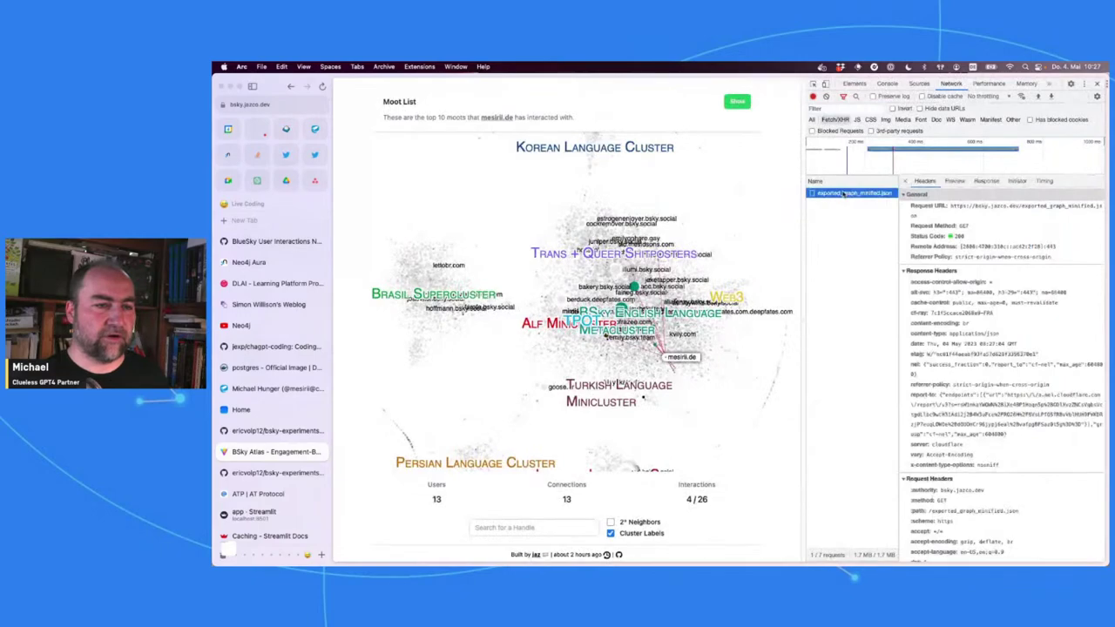
# Step: Open the exported_graph_minified.json request in a new tab and highlight the "clusters" key at the start of the data
pyautogui.rightClick(843, 196)
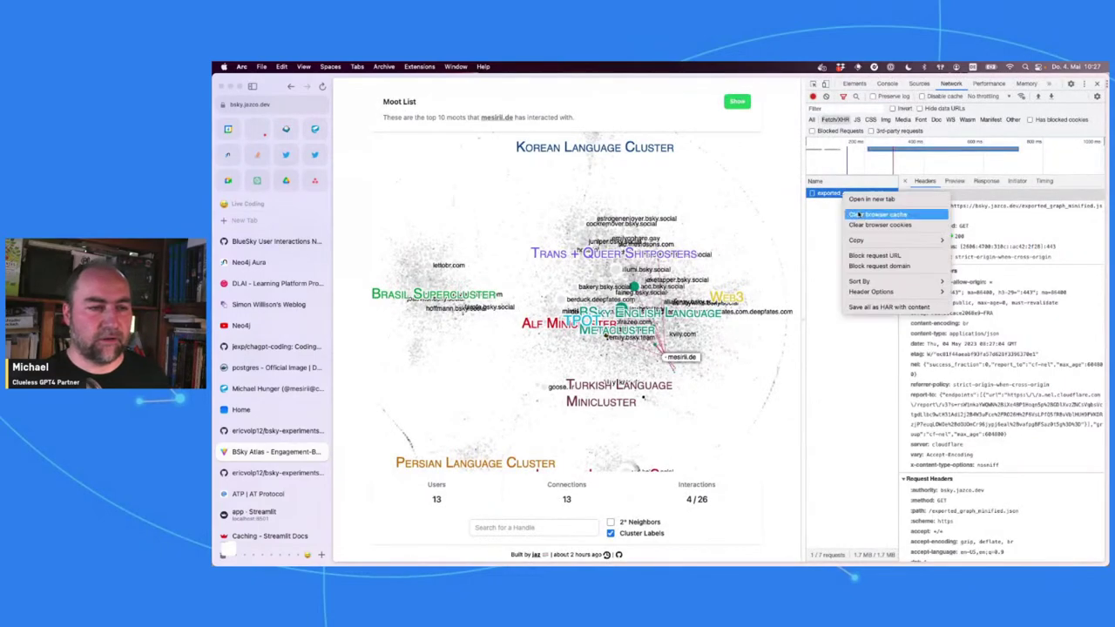
pyautogui.click(867, 199)
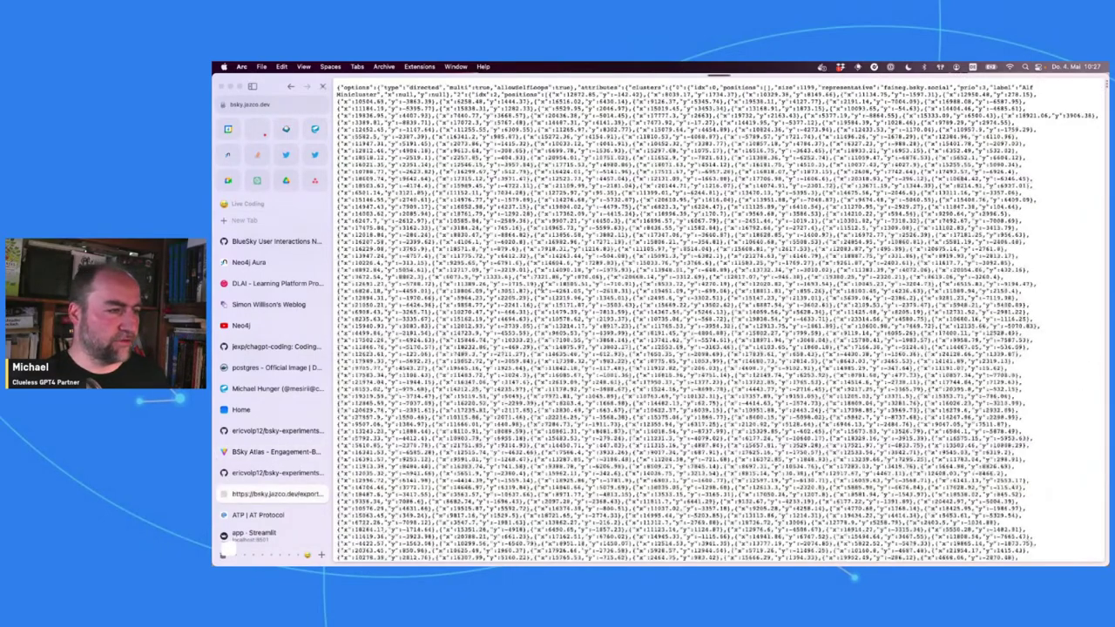
pyautogui.scroll(-10, 544, 287)
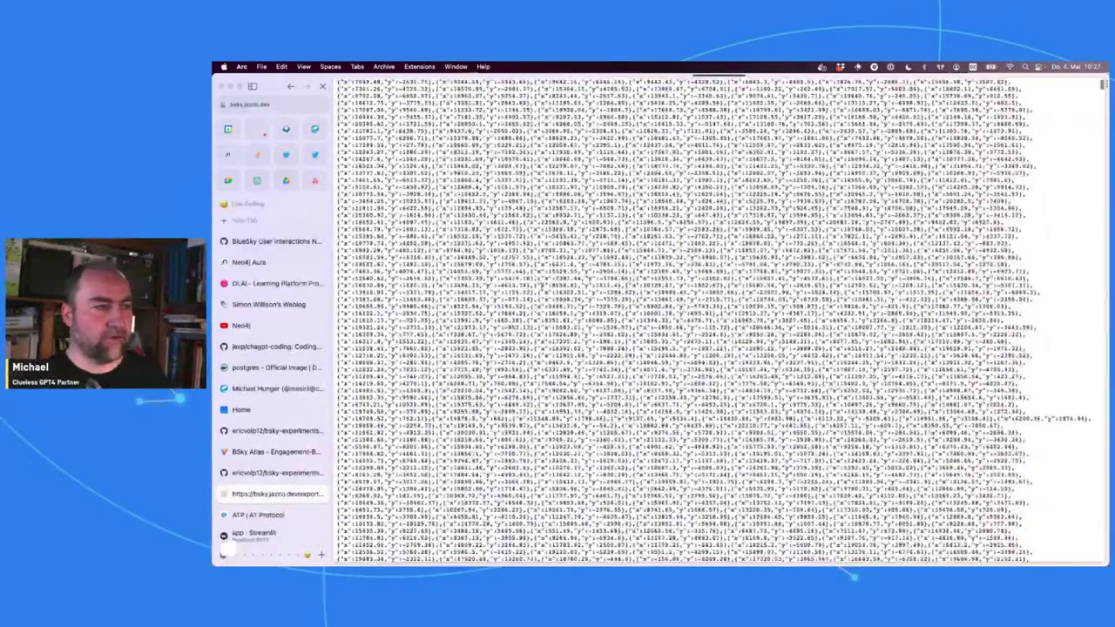
pyautogui.scroll(10, 649, 102)
pyautogui.doubleClick(646, 87)
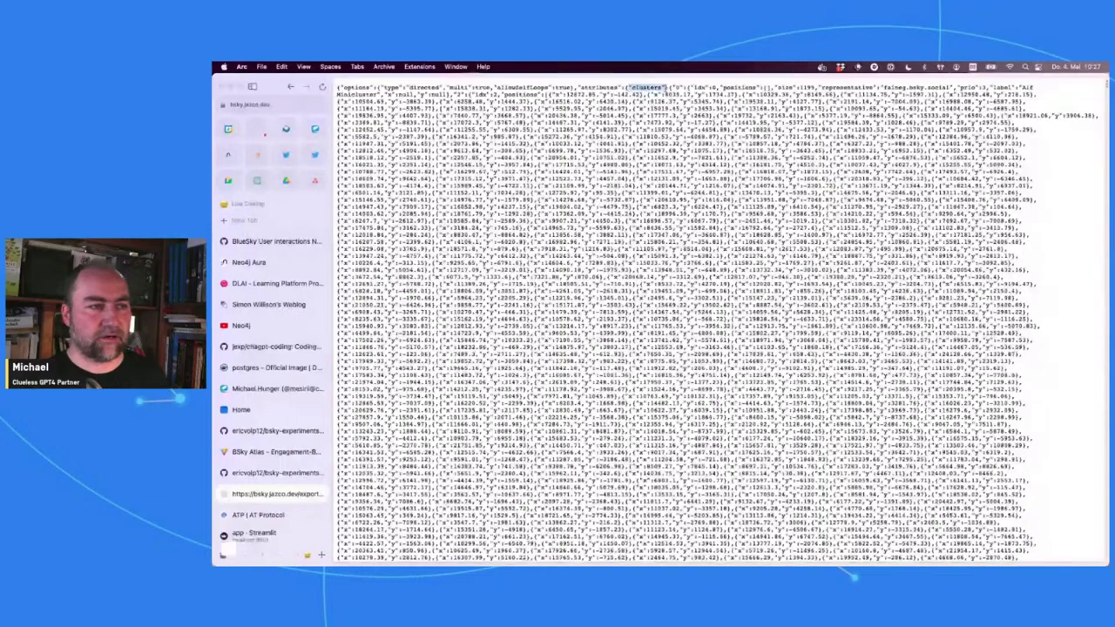
# Step: Search the JSON page for "nodes" including the quotation marks, and look through the entries at the start of that array
pyautogui.press('super+f')
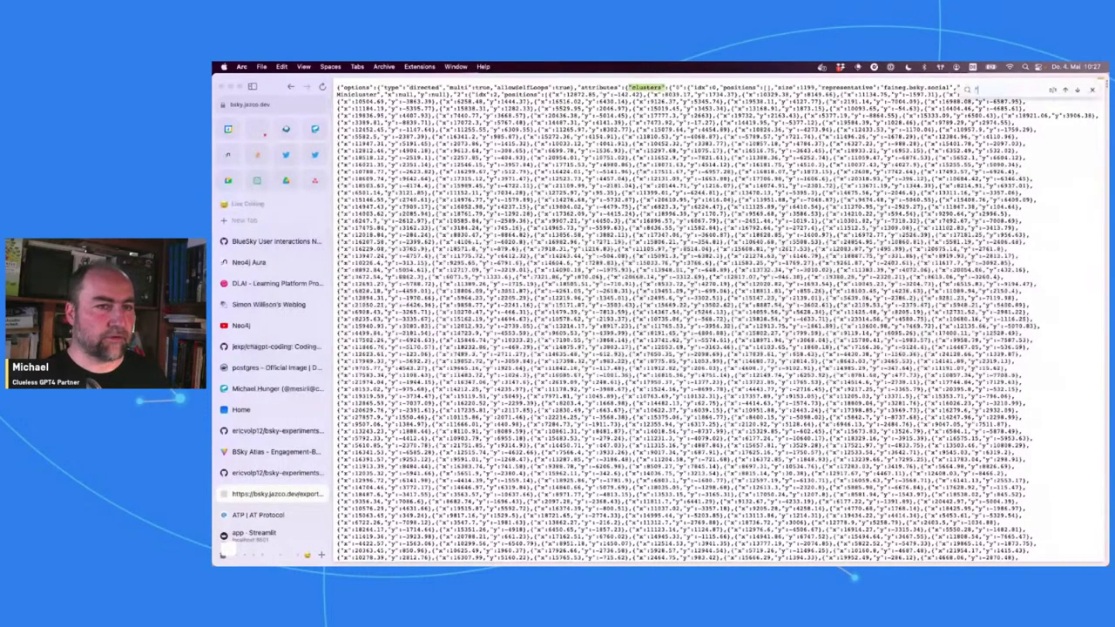
pyautogui.write('"node')
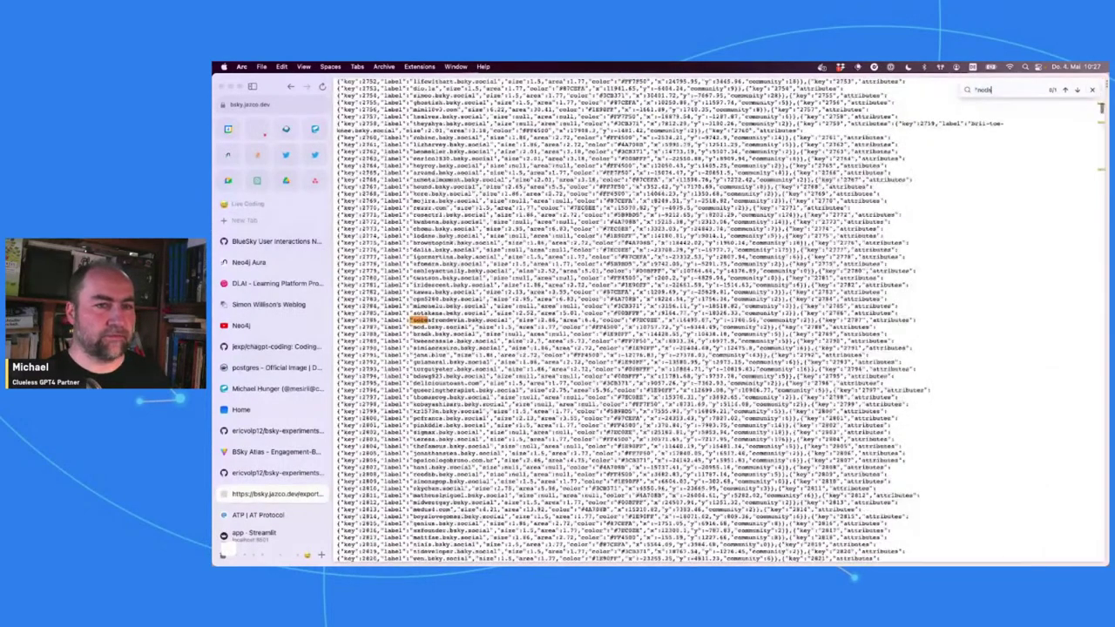
pyautogui.write('s')
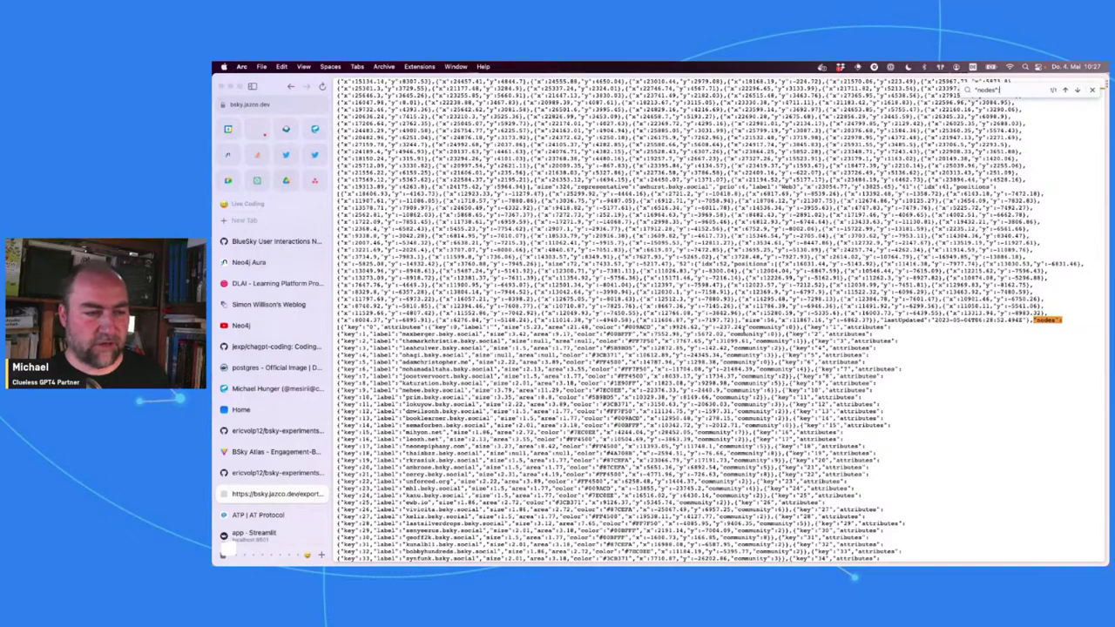
pyautogui.scroll(-5, 710, 321)
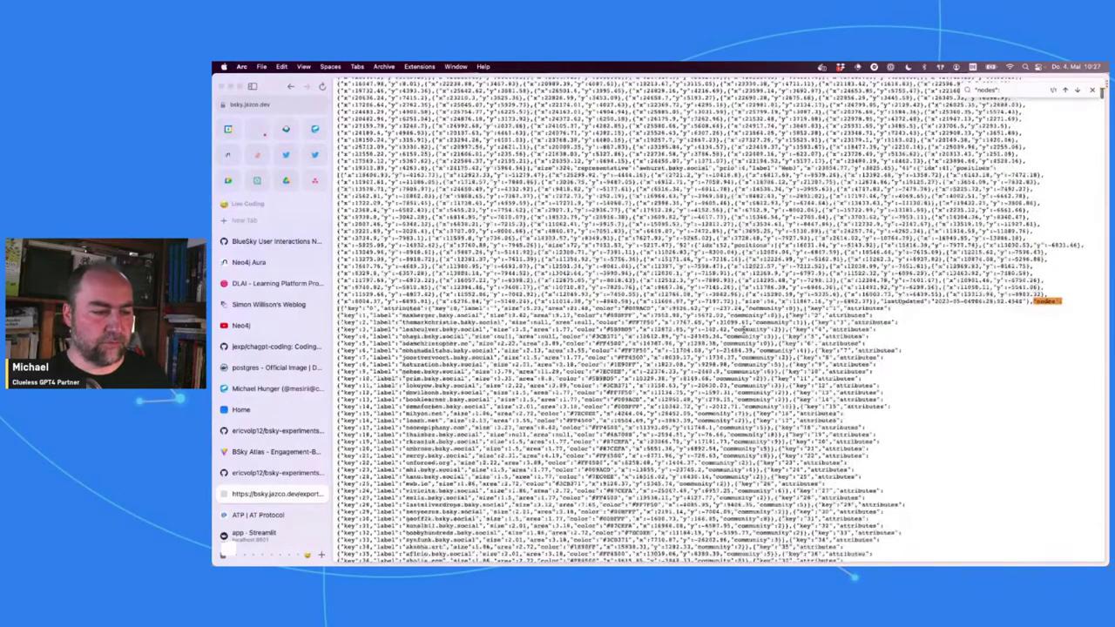
# Step: Look through the node entries in the exported graph JSON, and search the page for "edges":
pyautogui.scroll(-10, 710, 321)
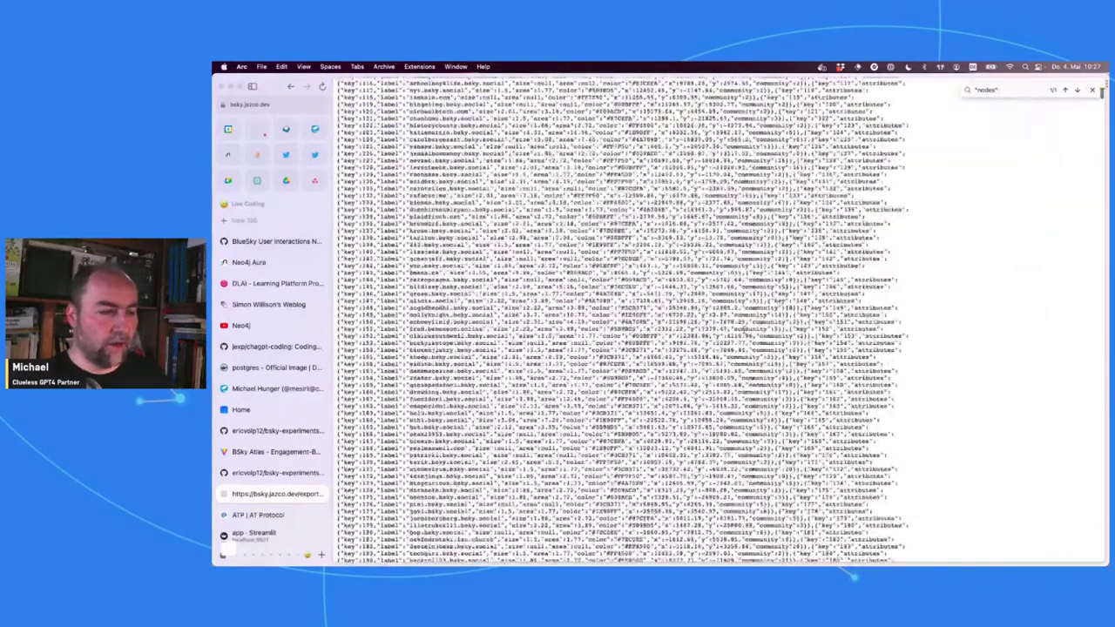
pyautogui.scroll(-1, 710, 320)
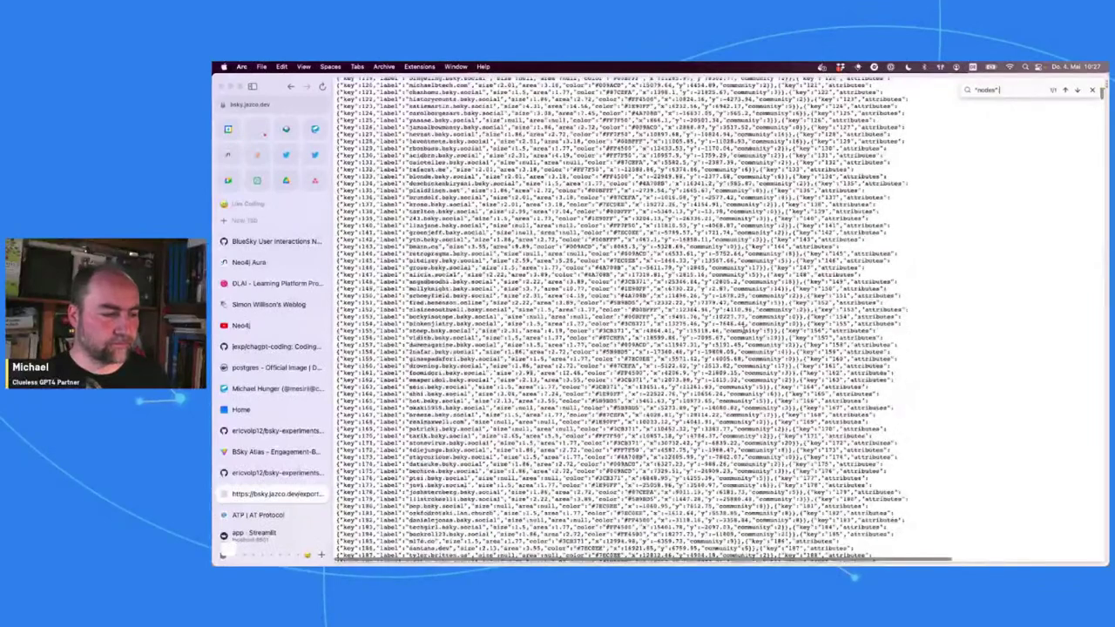
pyautogui.scroll(-8, 645, 320)
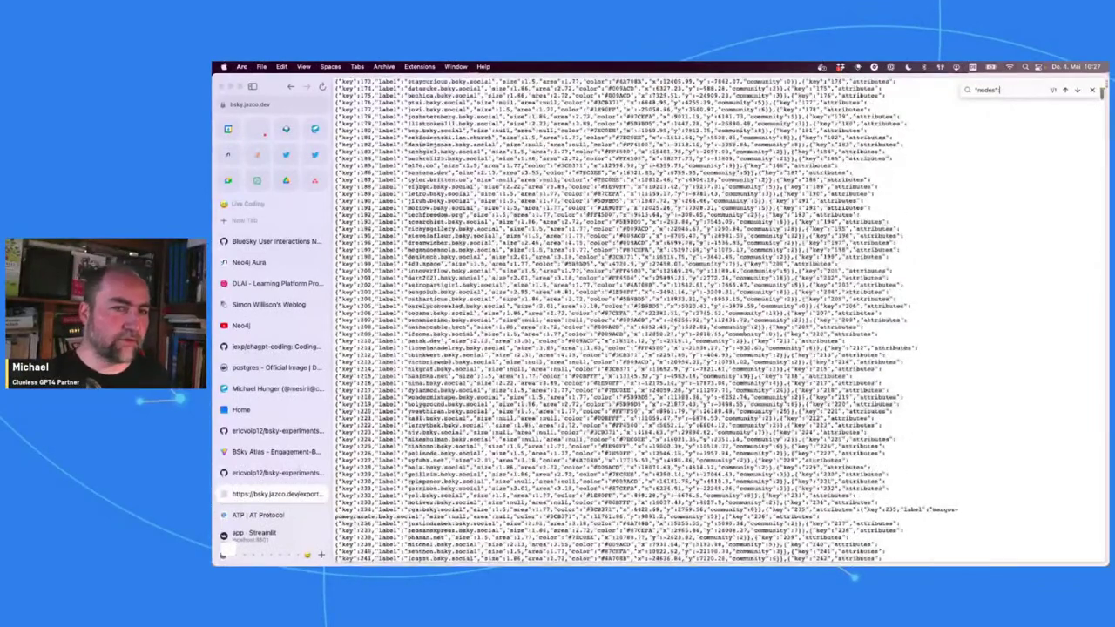
pyautogui.write('"ed')
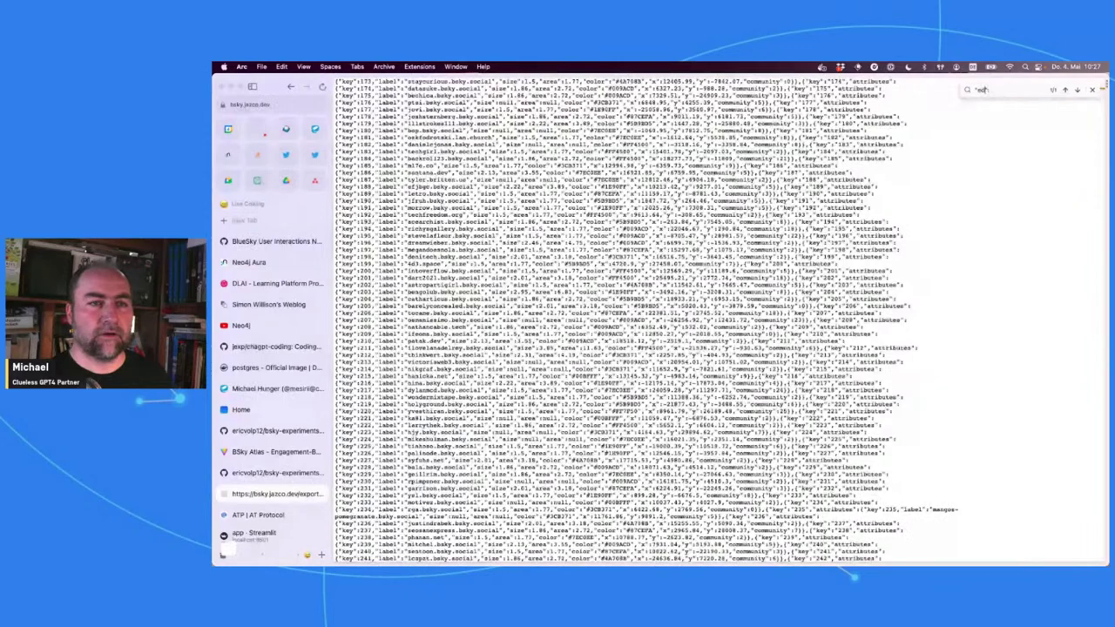
pyautogui.write('ges"')
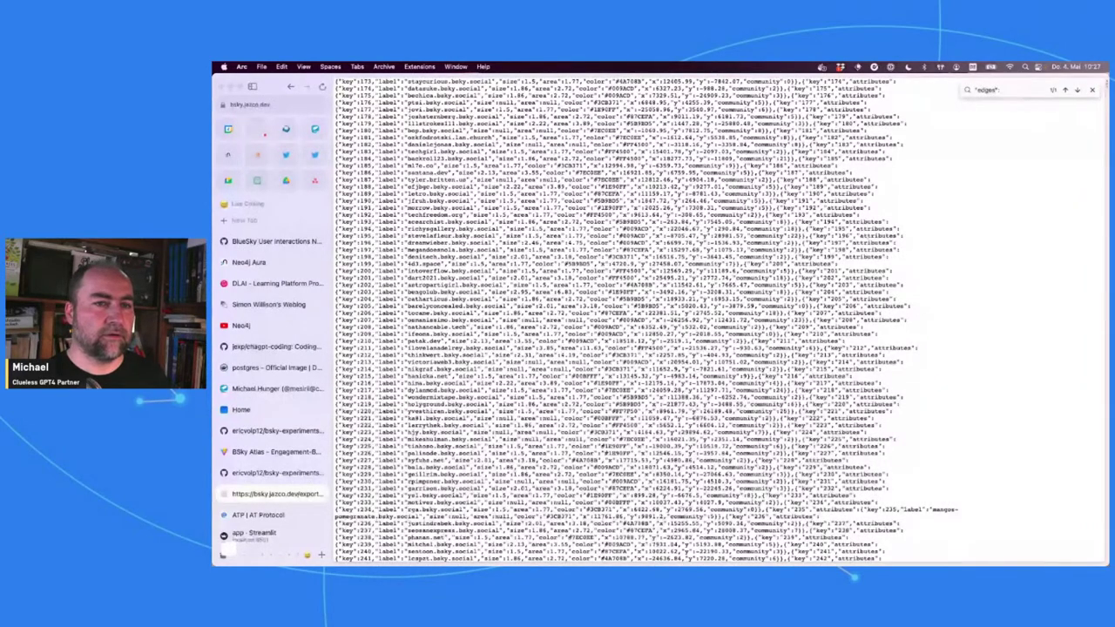
pyautogui.press('Return')
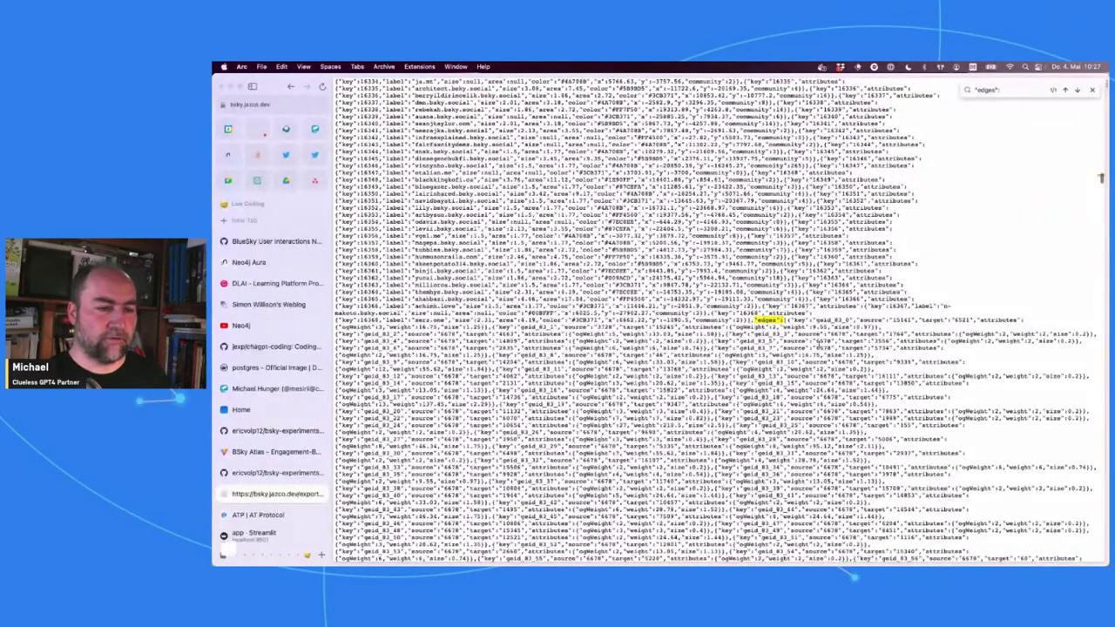
# Step: Examine the first edge's source field and weight and size attributes, and look back over the preceding node entries
pyautogui.doubleClick(871, 320)
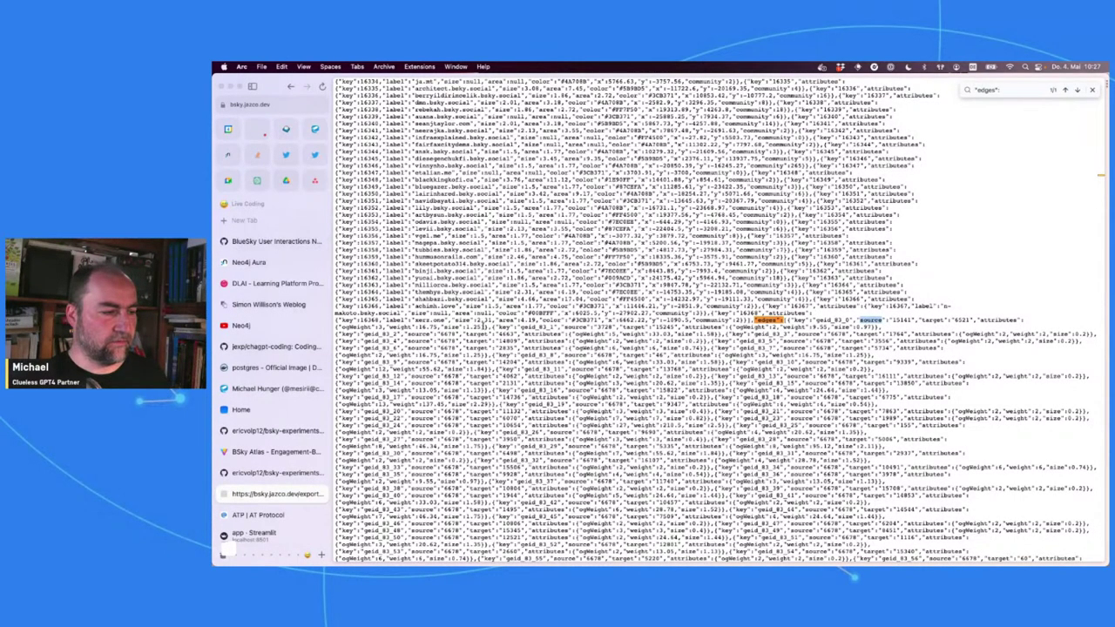
pyautogui.moveTo(486, 326); pyautogui.dragTo(337, 327)
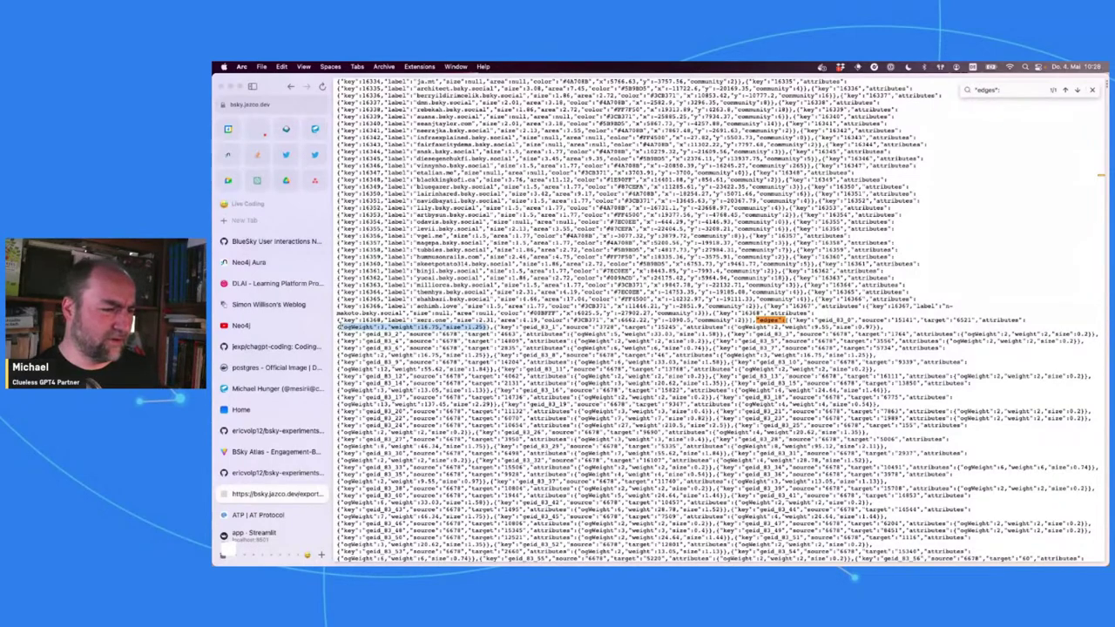
pyautogui.click(337, 327)
pyautogui.scroll(1, 338, 327)
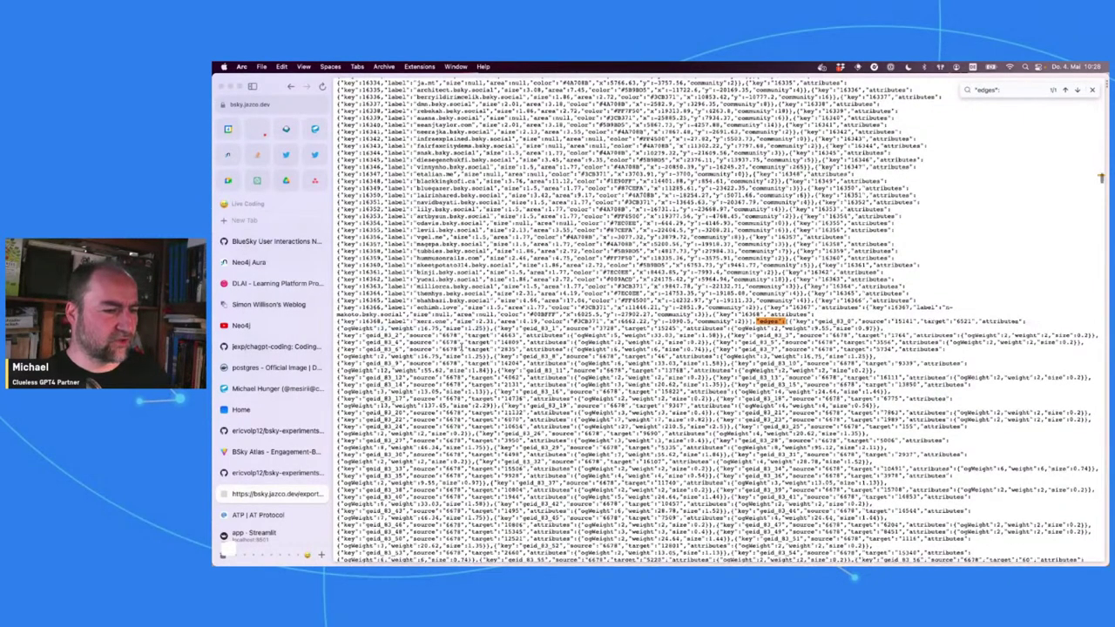
pyautogui.scroll(15, 714, 322)
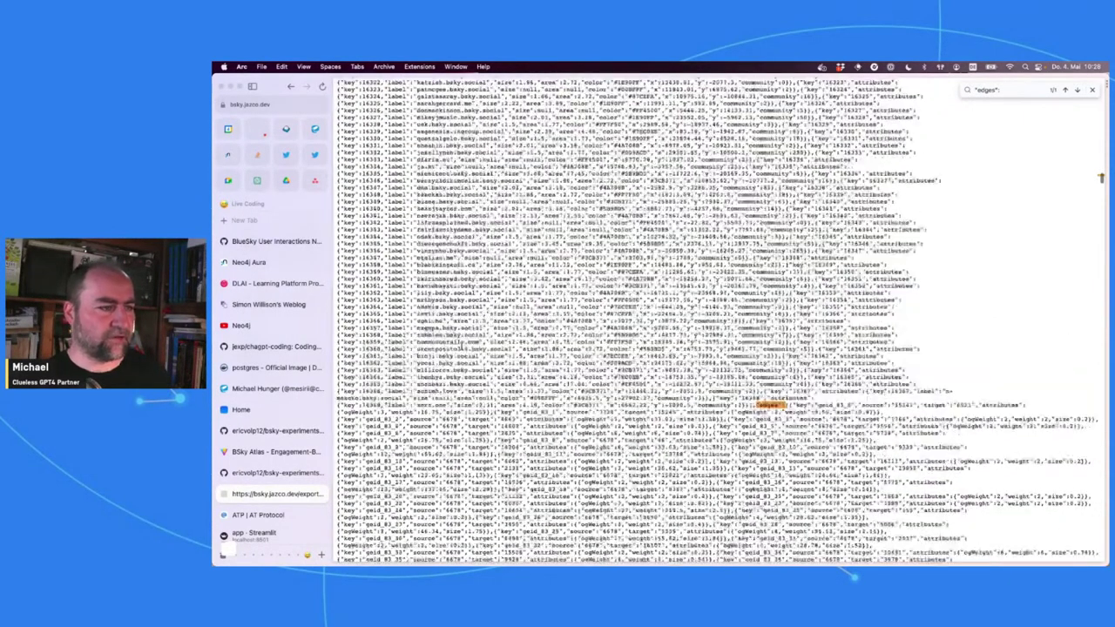
pyautogui.scroll(2, 784, 174)
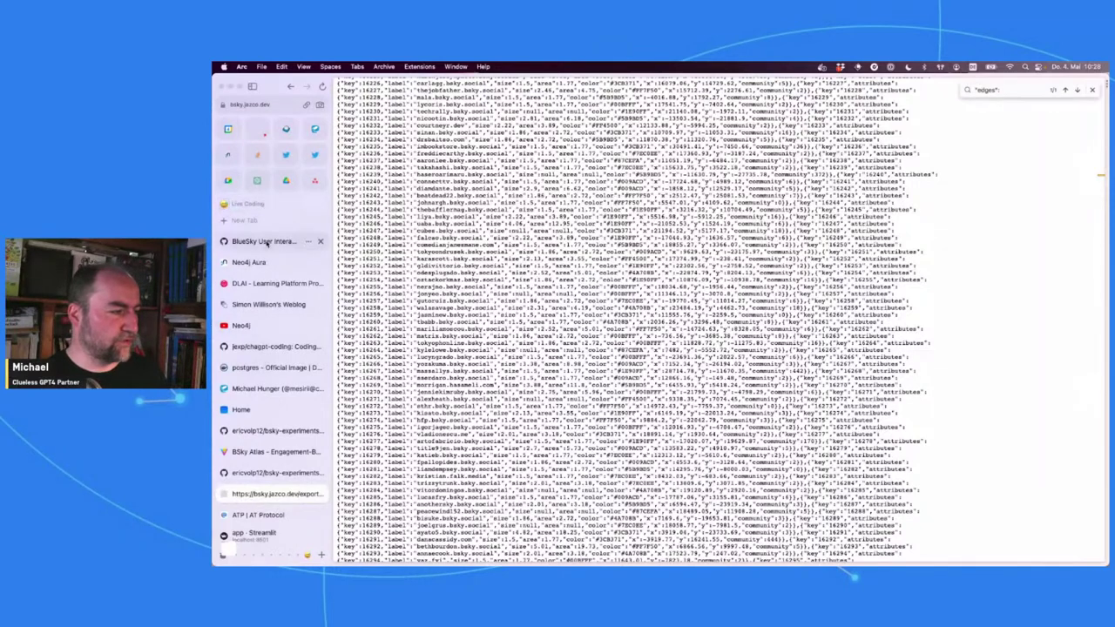
# Step: Open Instance01 from the Neo4j Aura console in Workspace and connect to it with the database password
pyautogui.click(248, 263)
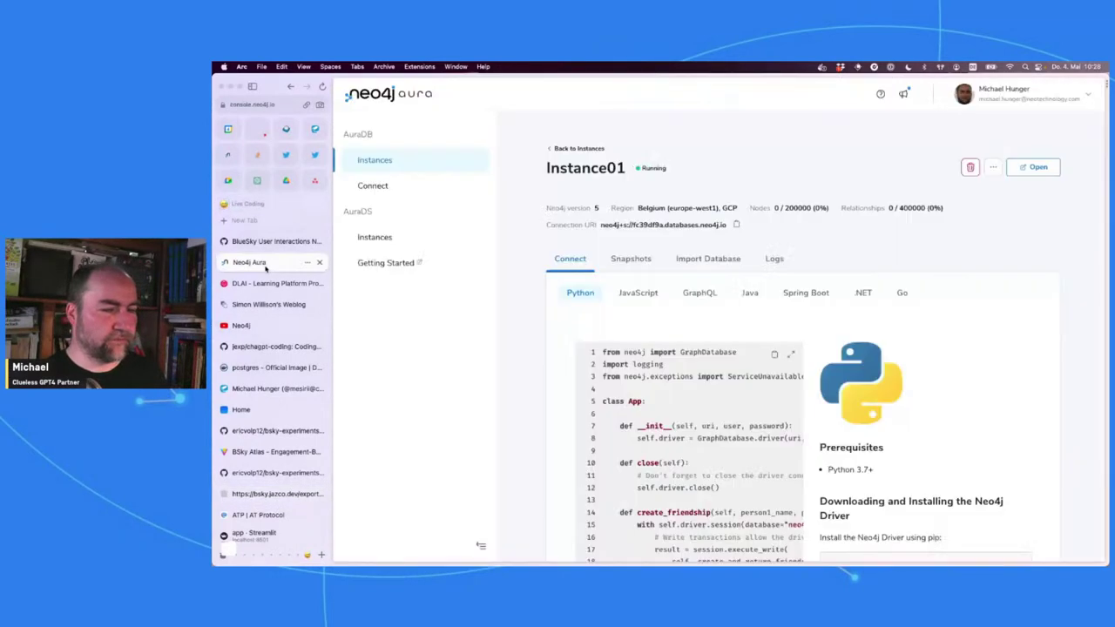
pyautogui.click(1037, 169)
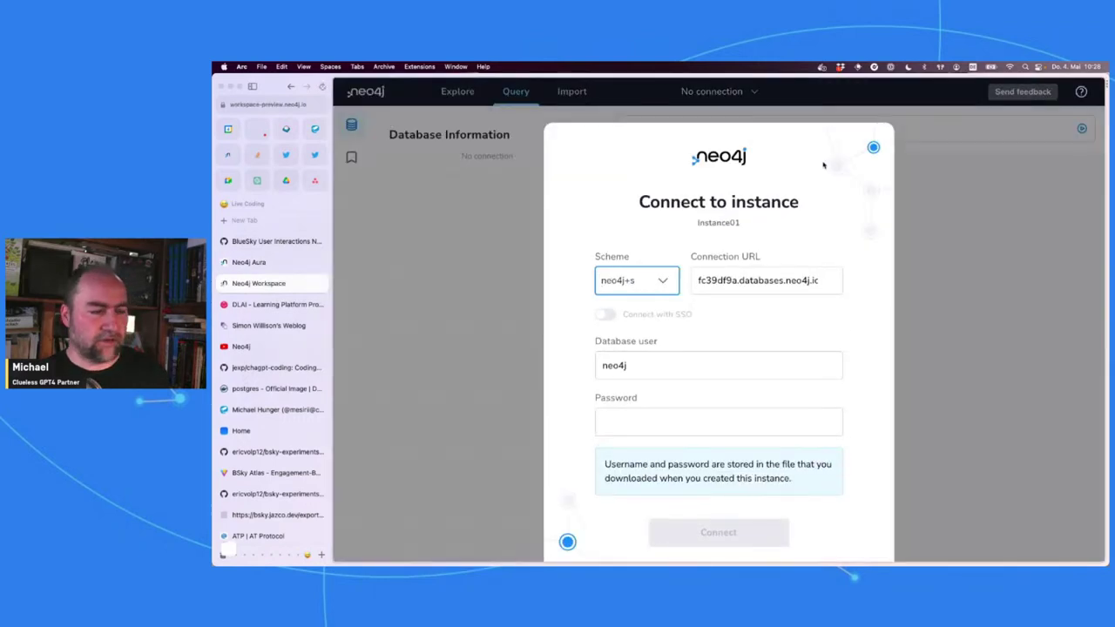
pyautogui.click(640, 419)
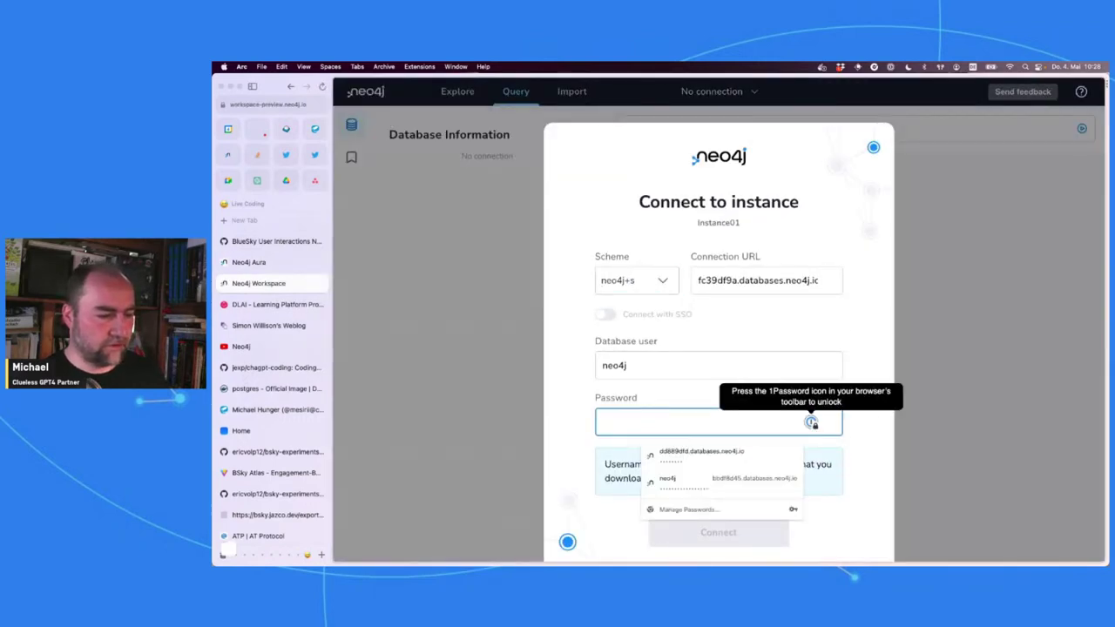
pyautogui.write('v')
pyautogui.press('BackSpace')
pyautogui.press('super+v')
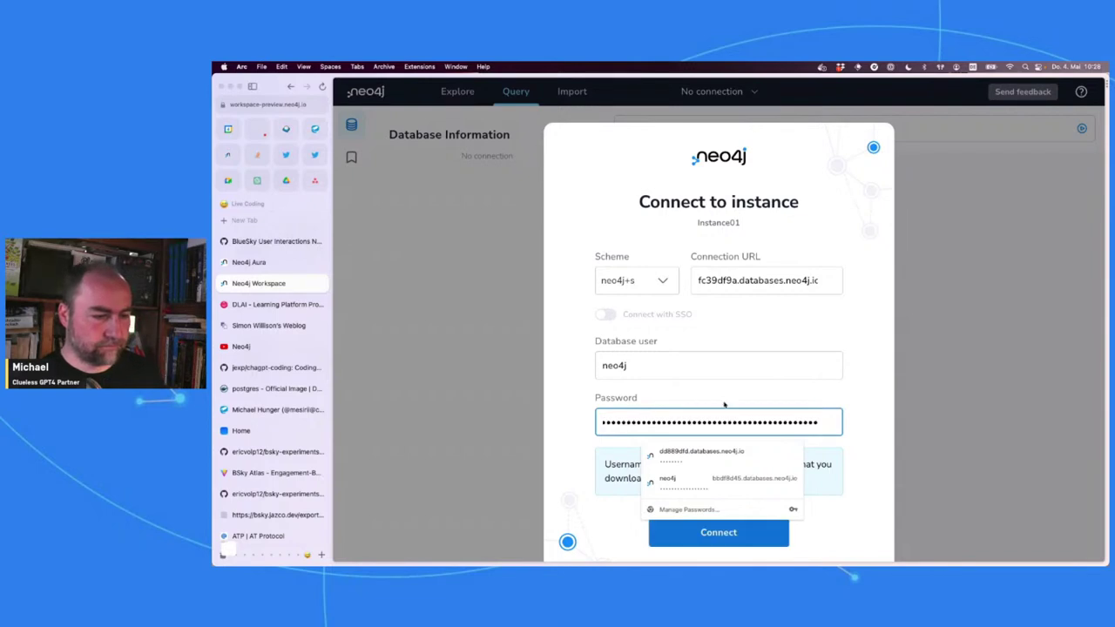
pyautogui.click(675, 535)
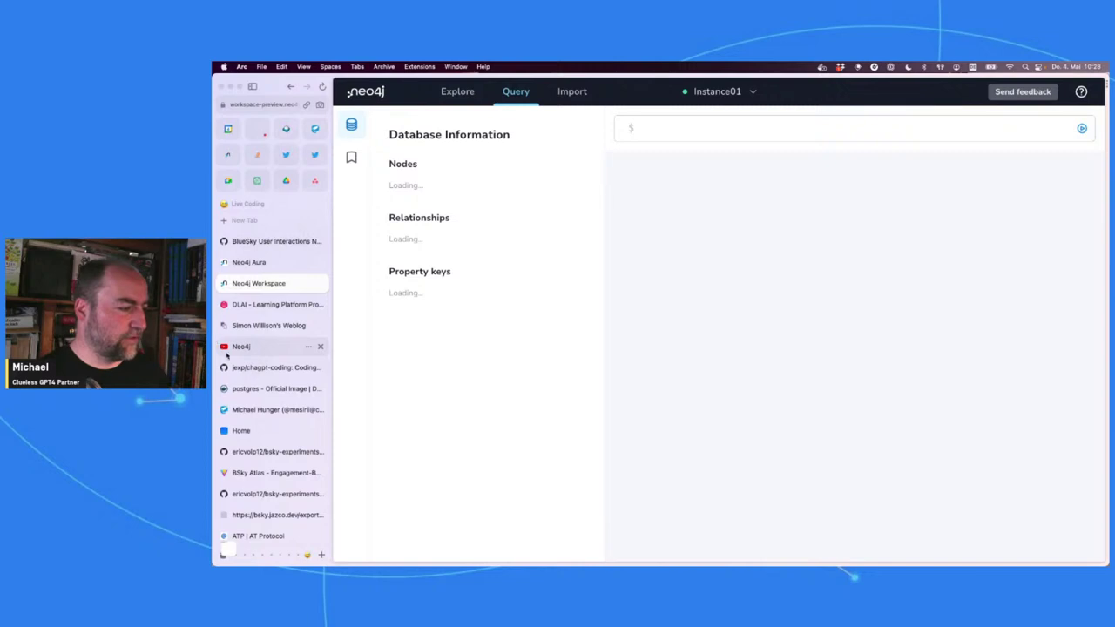
# Step: Find the open gist bsky_jazco_import.cypher, switch to it and copy its URL
pyautogui.scroll(-2, 243, 405)
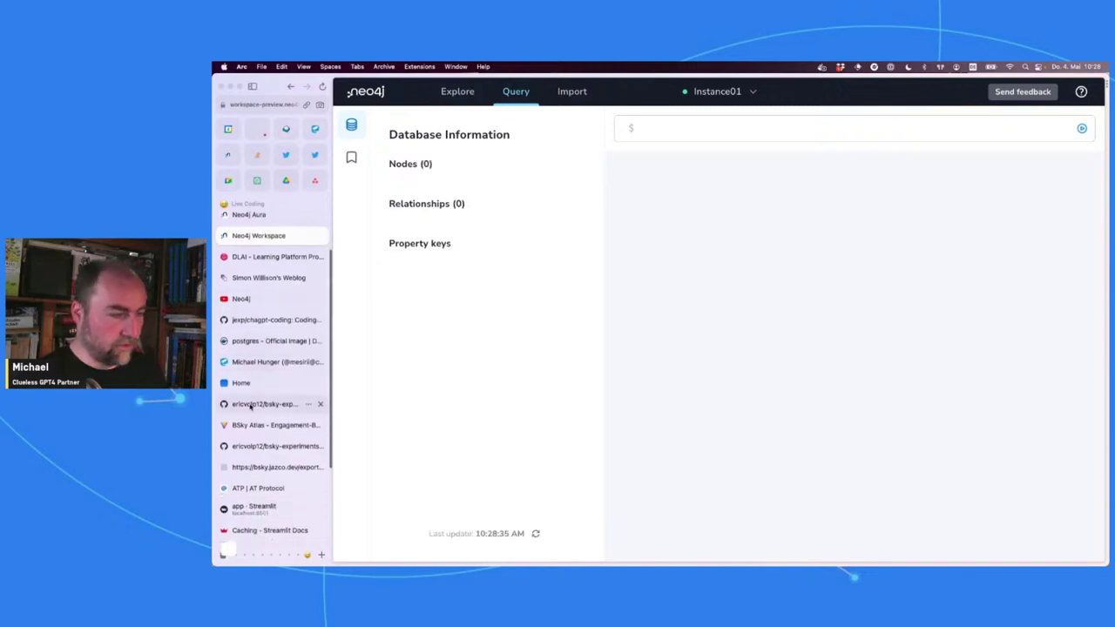
pyautogui.press('super+t')
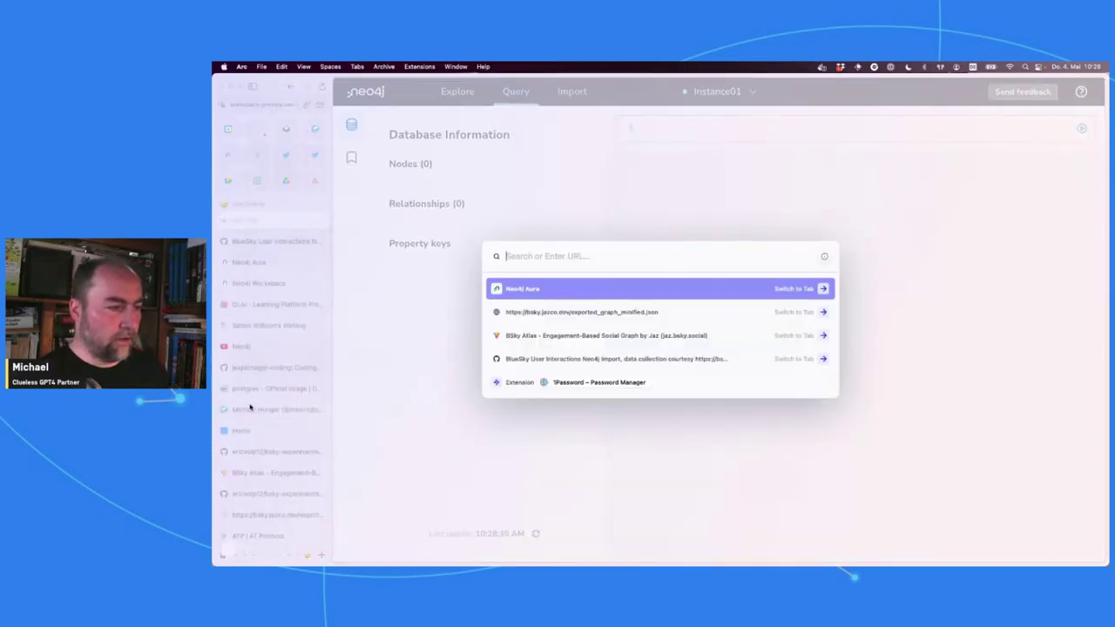
pyautogui.write('gist.github.com')
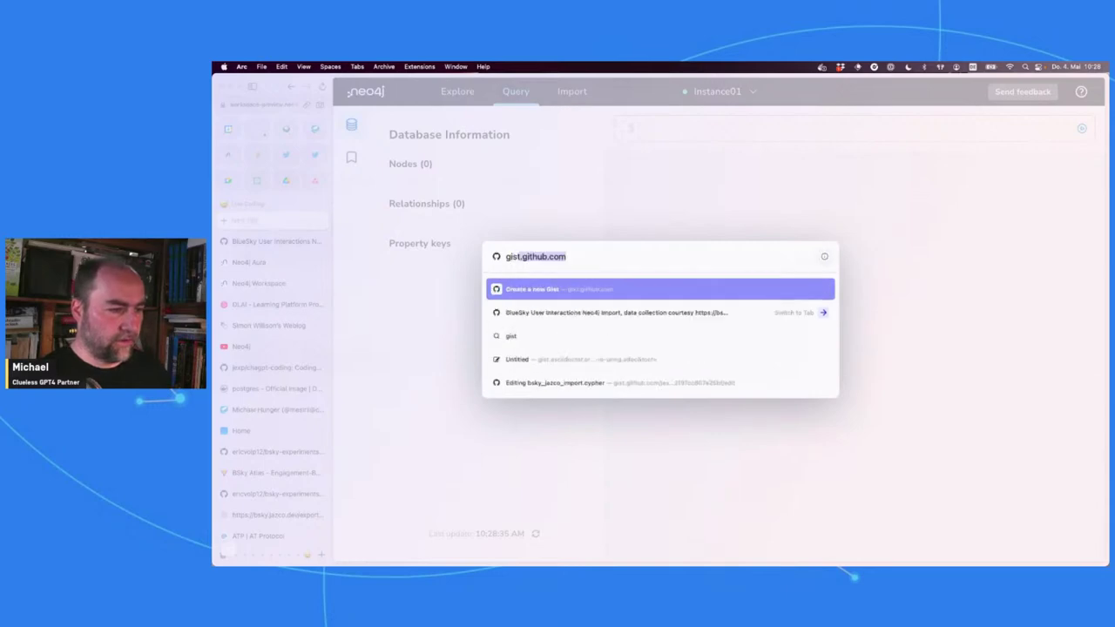
pyautogui.press('Down')
pyautogui.press('Return')
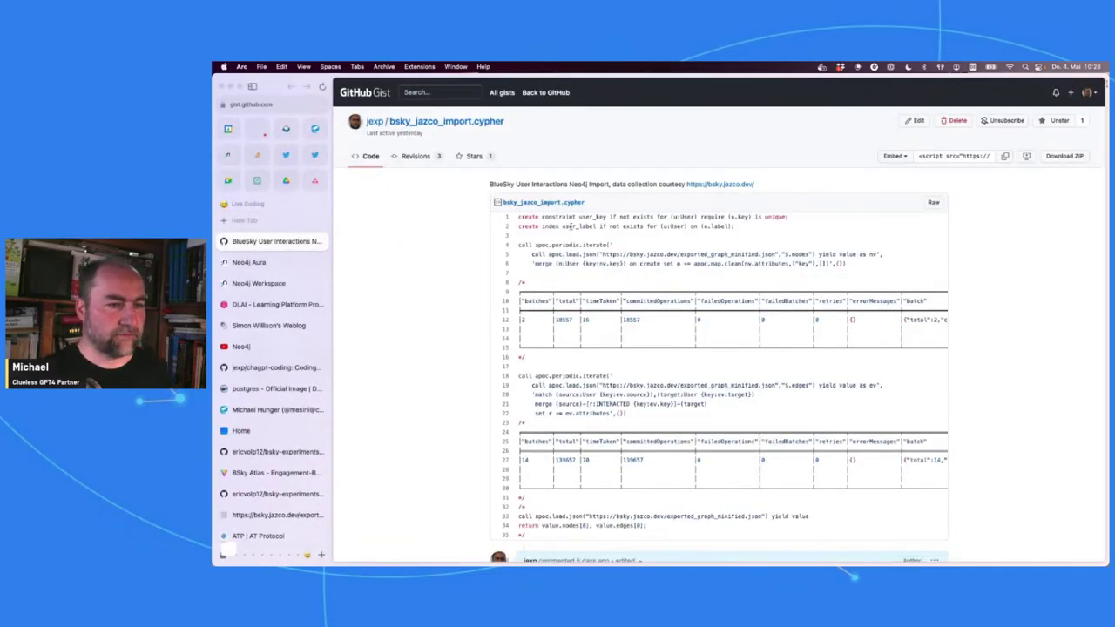
pyautogui.press('super+shift+c')
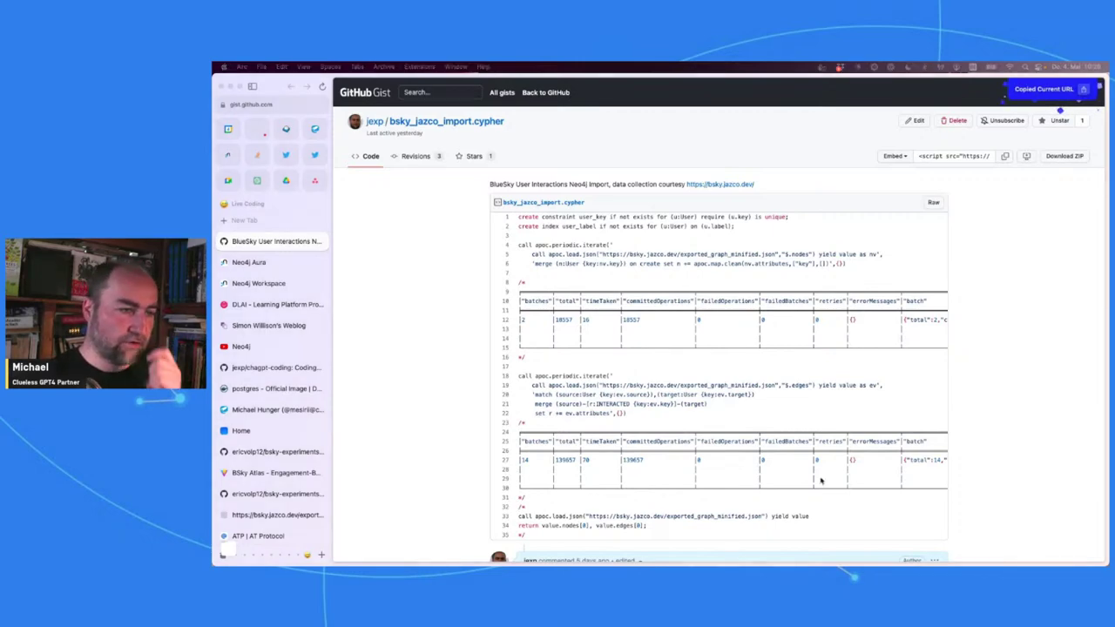
# Step: Copy the user_key constraint and user_label index statements from the gist, run them in Neo4j Workspace, and close the result
pyautogui.doubleClick(592, 217)
pyautogui.click(742, 218)
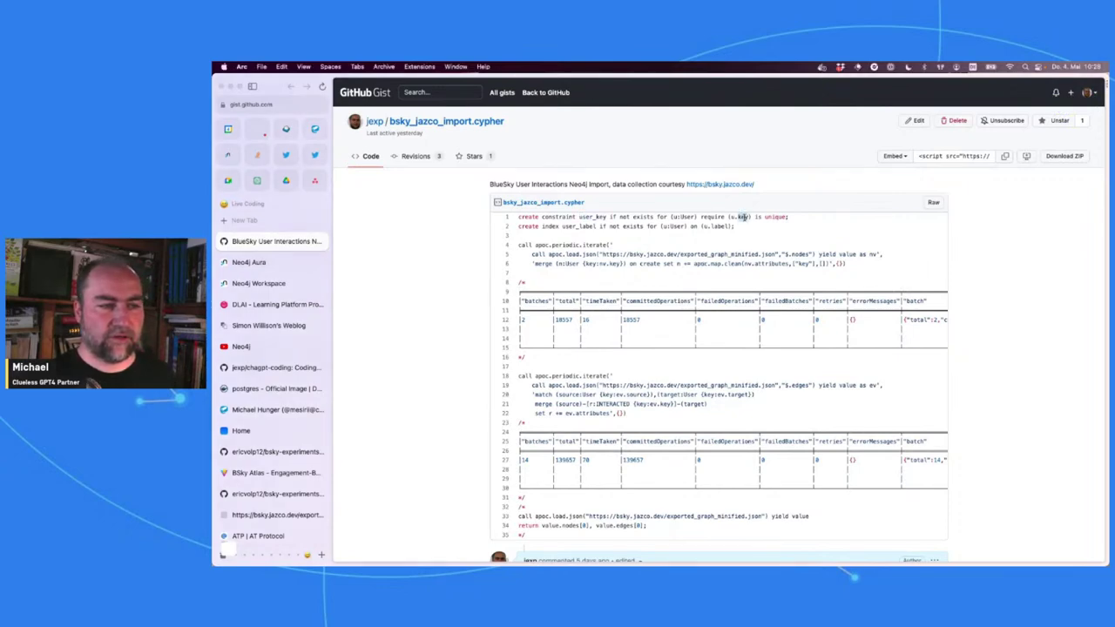
pyautogui.moveTo(739, 229); pyautogui.dragTo(511, 218)
pyautogui.click(251, 264)
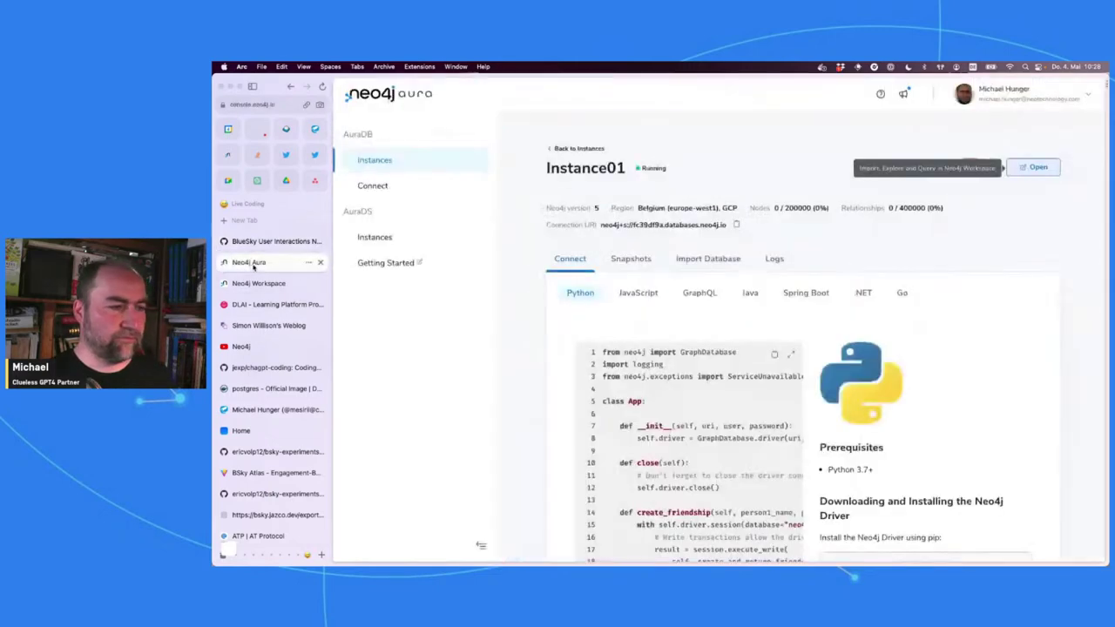
pyautogui.click(254, 285)
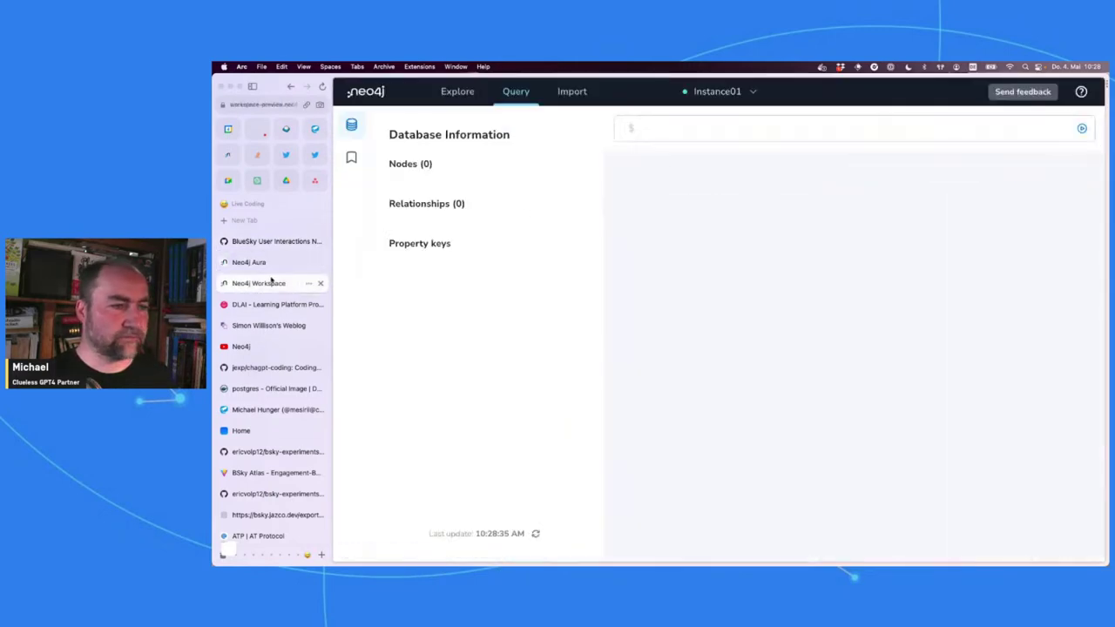
pyautogui.click(674, 139)
pyautogui.press('super+v')
pyautogui.press('super+Return')
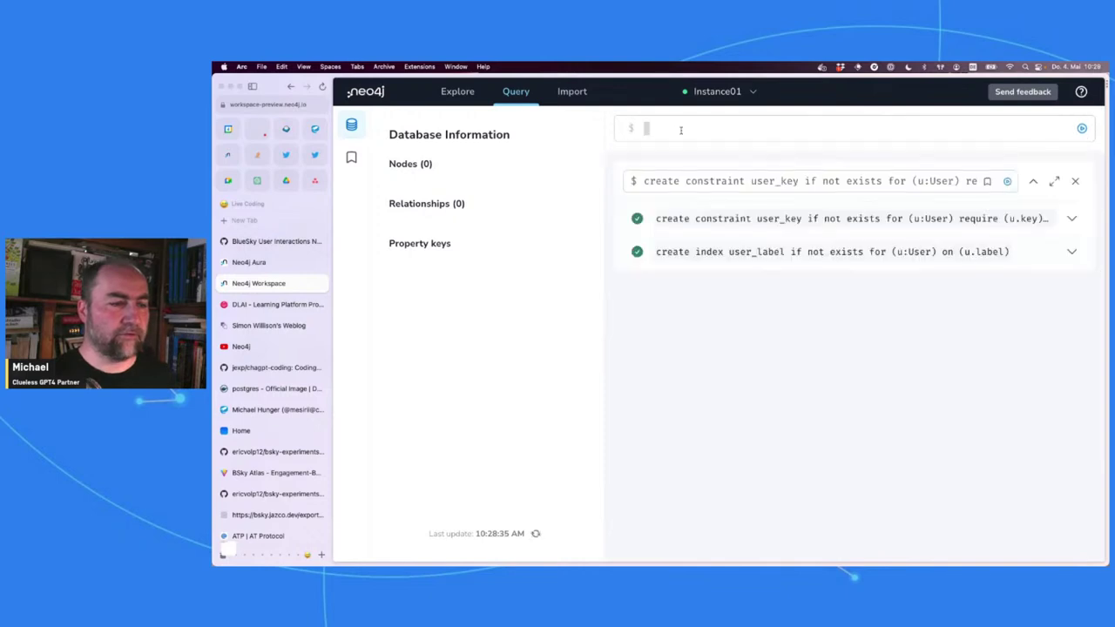
pyautogui.click(1075, 181)
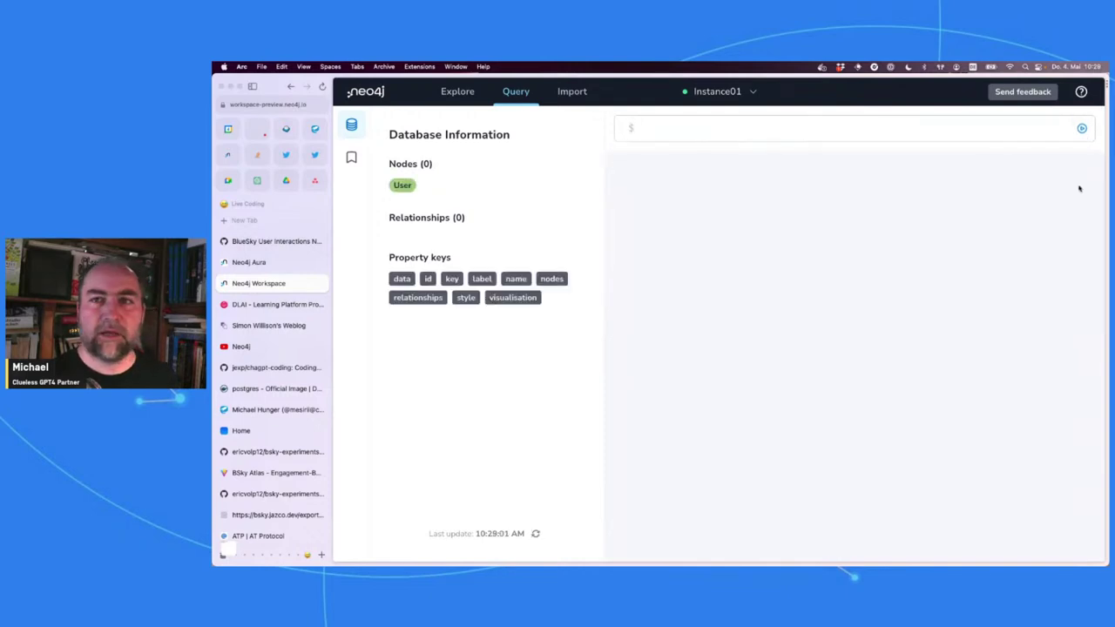
# Step: Collapse the database information and copy the gist's apoc.load.json call for "$.nodes" into the Workspace query editor
pyautogui.click(351, 126)
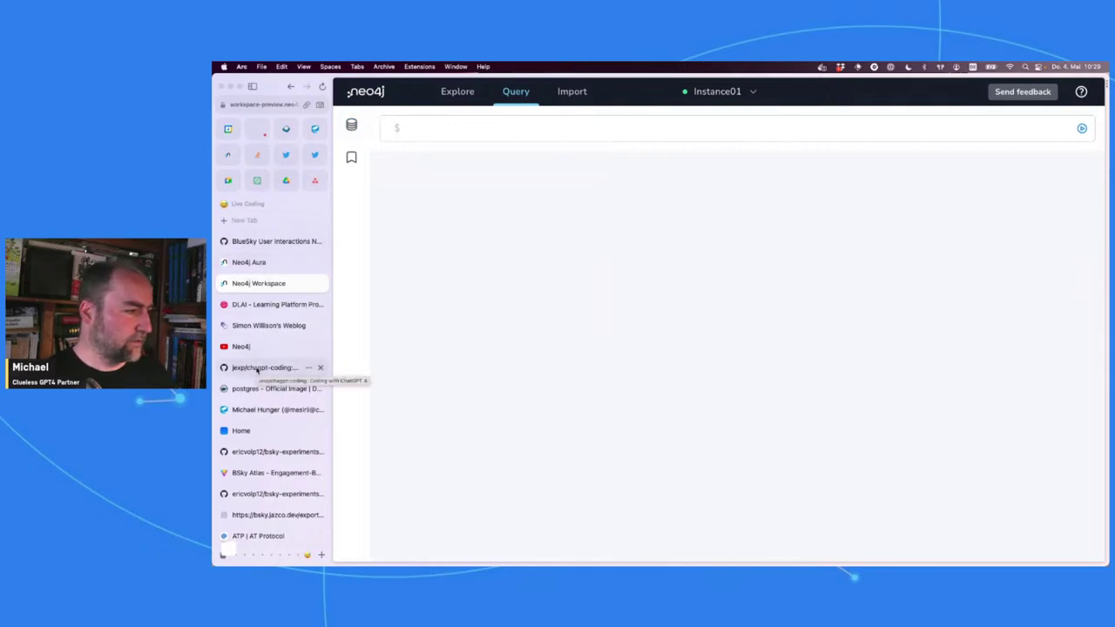
pyautogui.click(269, 241)
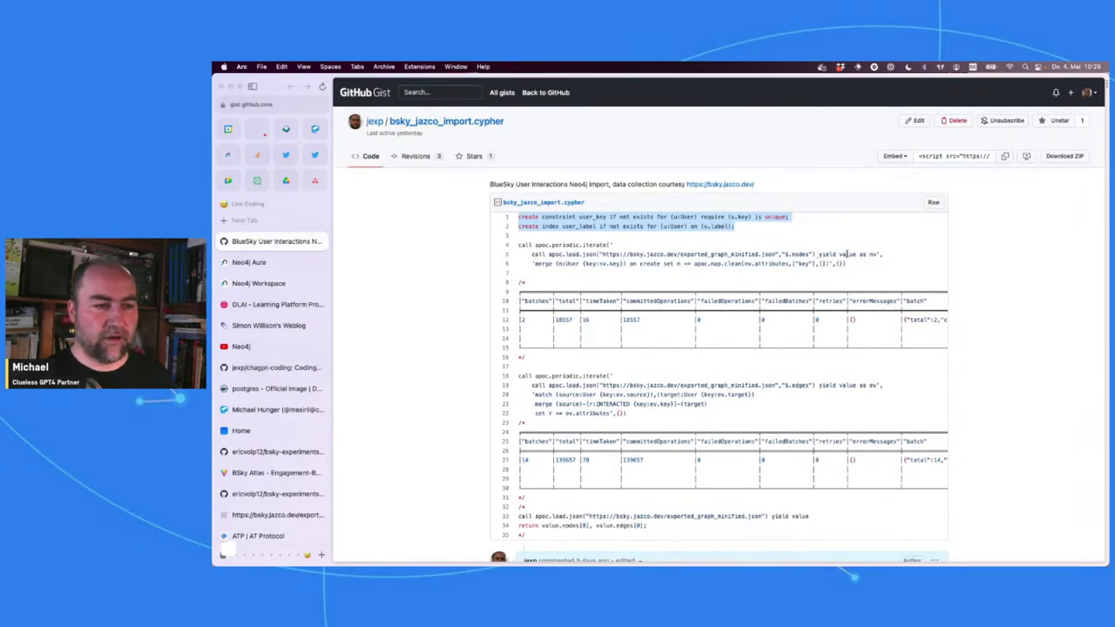
pyautogui.moveTo(877, 254); pyautogui.dragTo(534, 260)
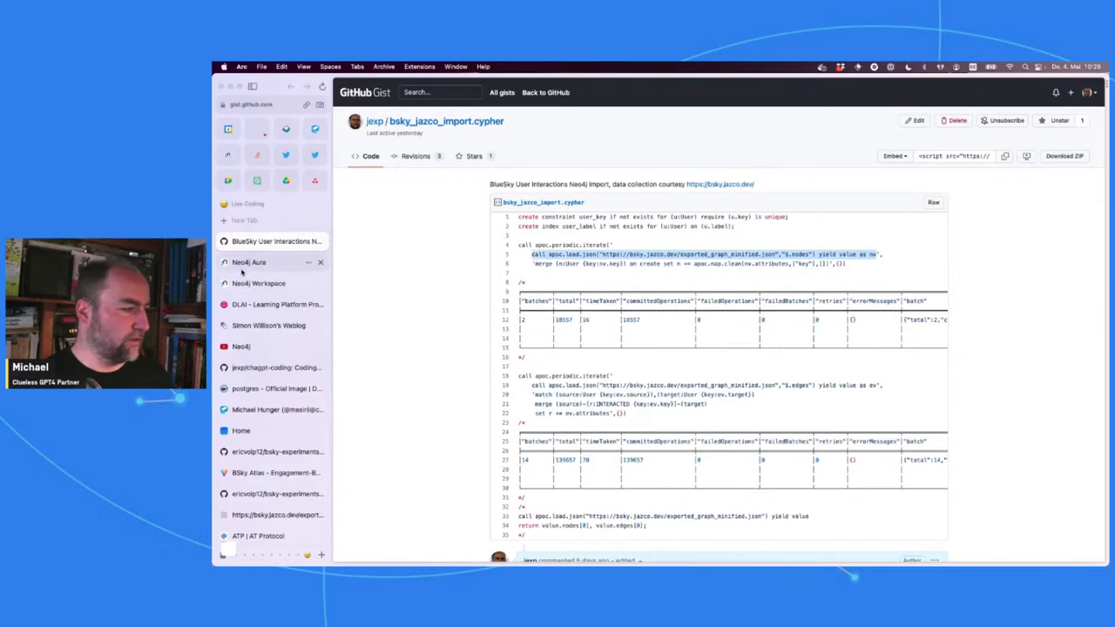
pyautogui.click(261, 262)
pyautogui.click(279, 283)
pyautogui.moveTo(279, 285); pyautogui.dragTo(277, 263)
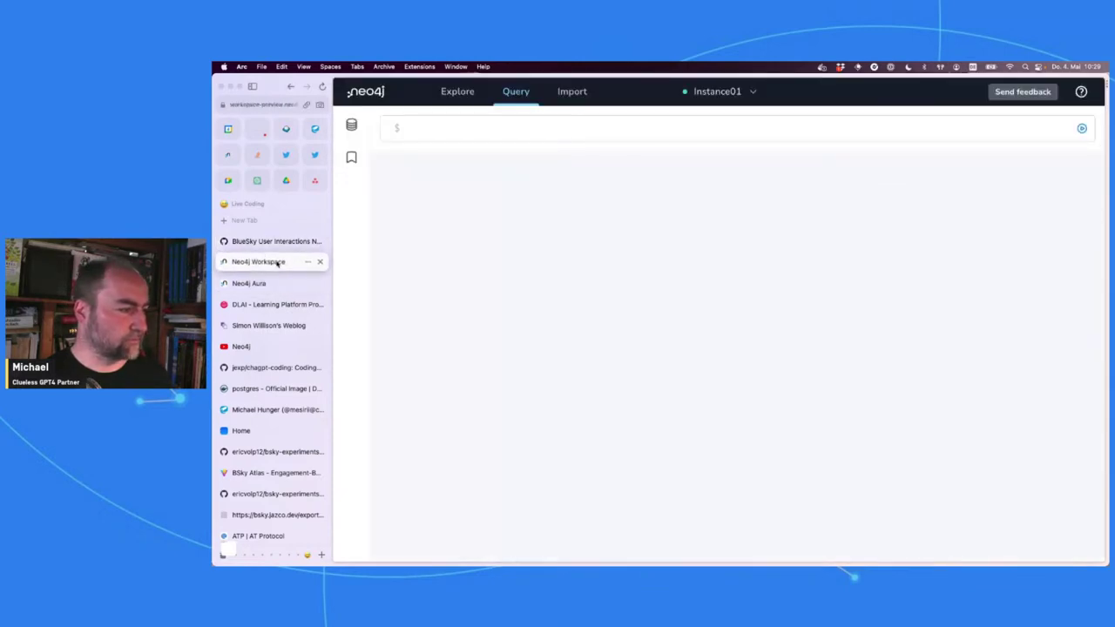
pyautogui.click(468, 129)
pyautogui.press('cmd+v')
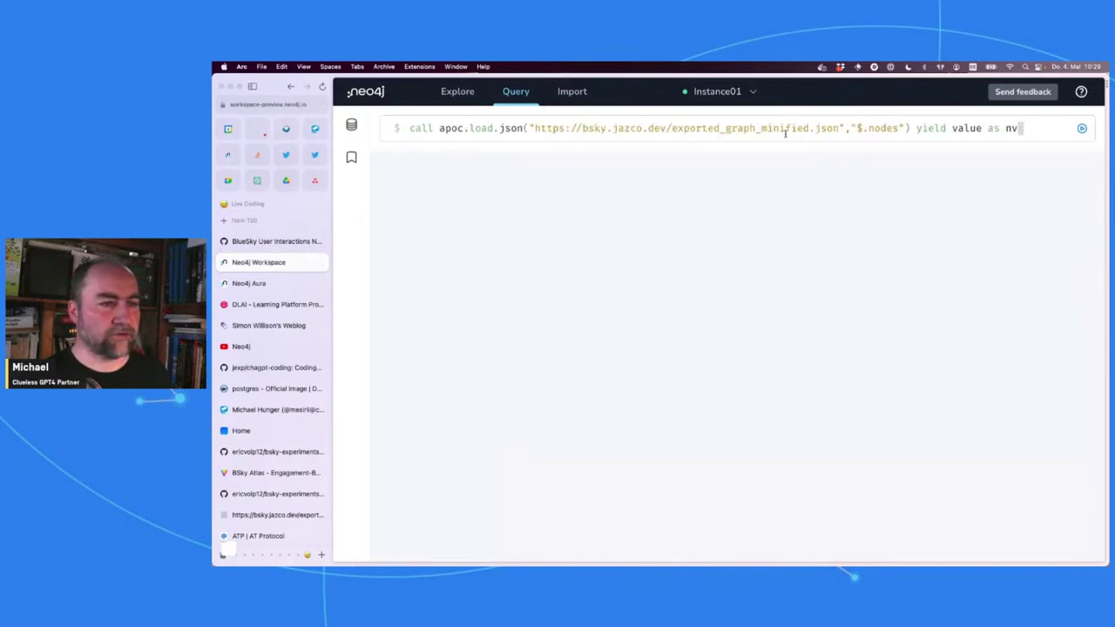
# Step: Add "return nv limit 20" on a second line of the load call and run the query
pyautogui.doubleClick(883, 128)
pyautogui.click(1032, 128)
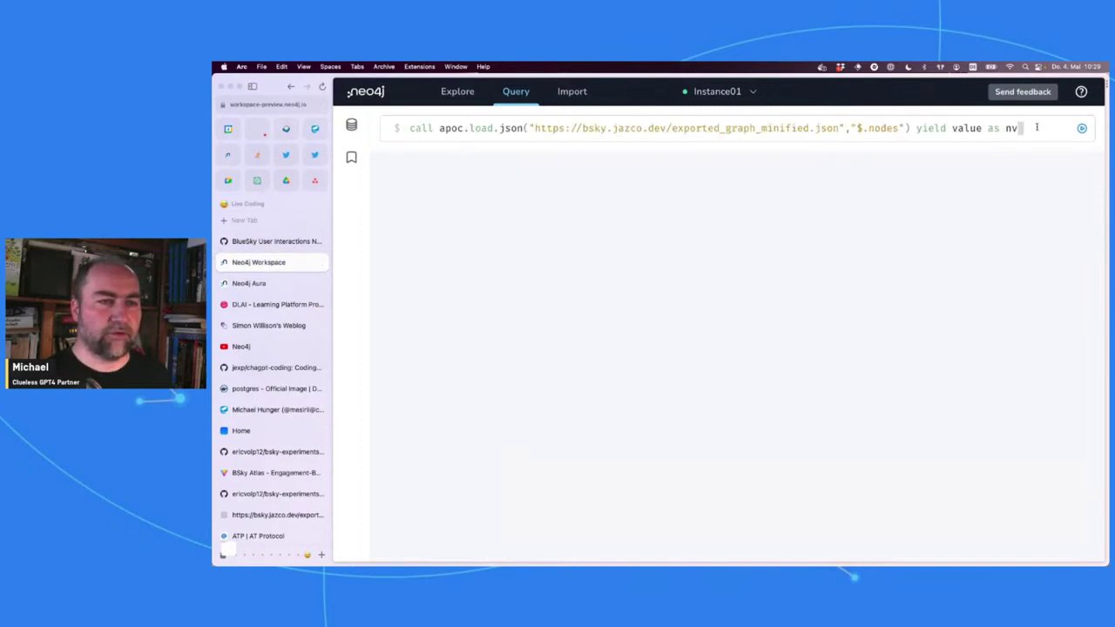
pyautogui.hotkey('shift', 'Return')
pyautogui.write('return ')
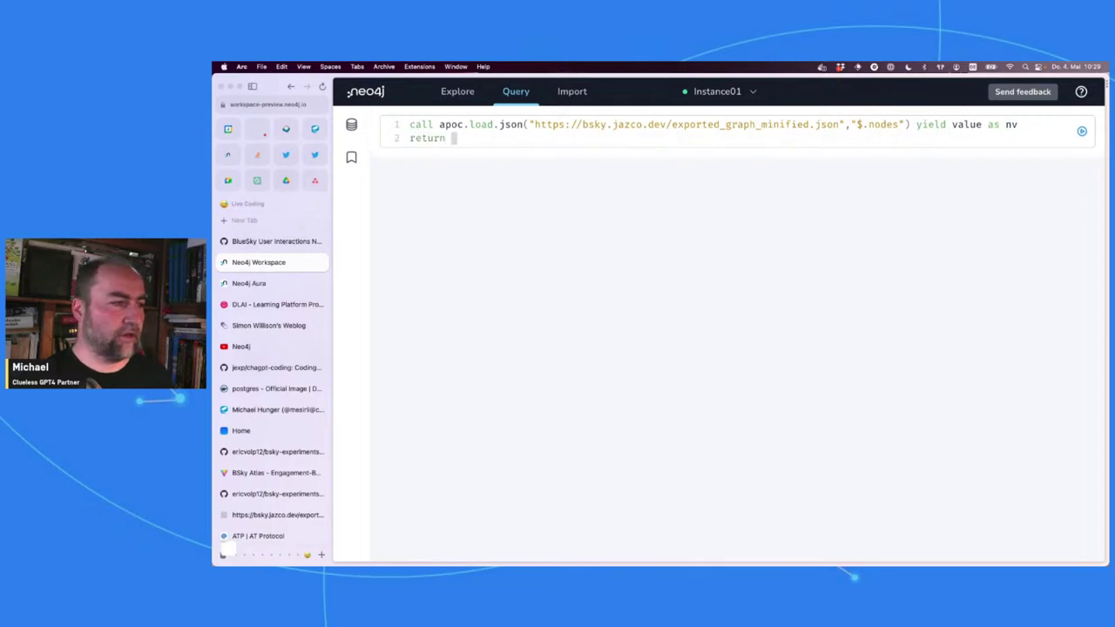
pyautogui.write('nv limit 20')
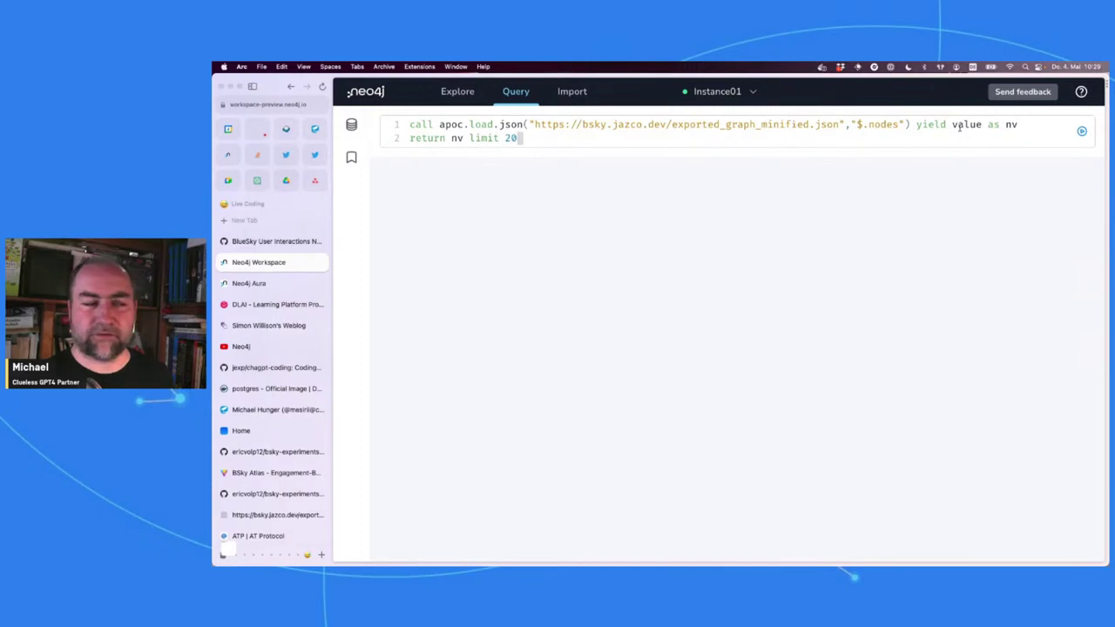
pyautogui.press('super+Return')
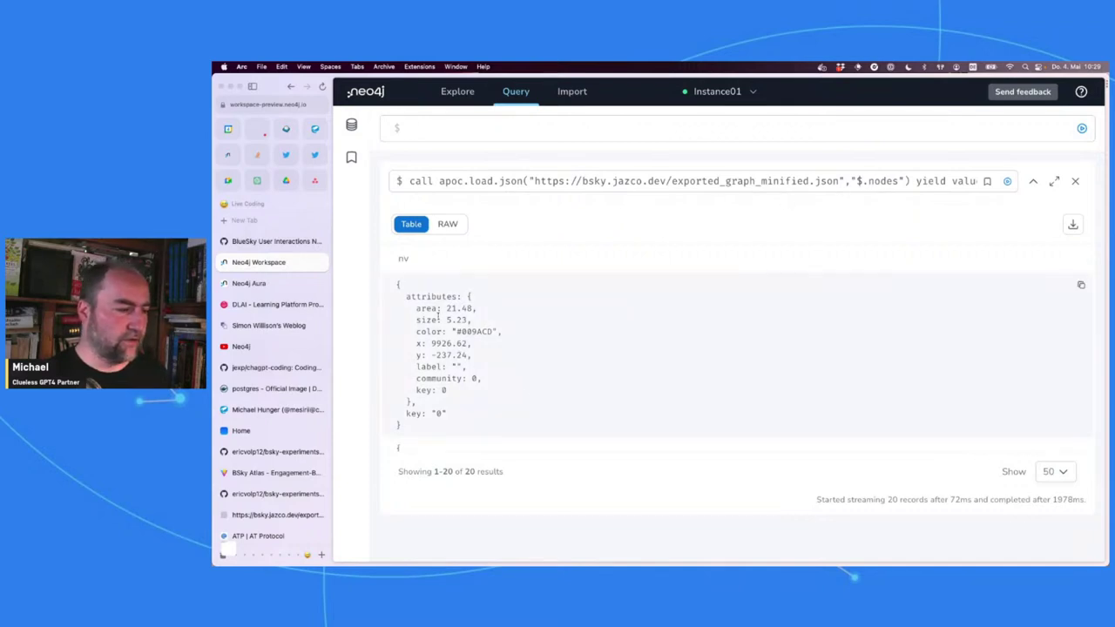
# Step: Examine the attributes of the first node records returned by the load query, including label, community and key
pyautogui.scroll(-1, 413, 298)
pyautogui.scroll(1, 412, 297)
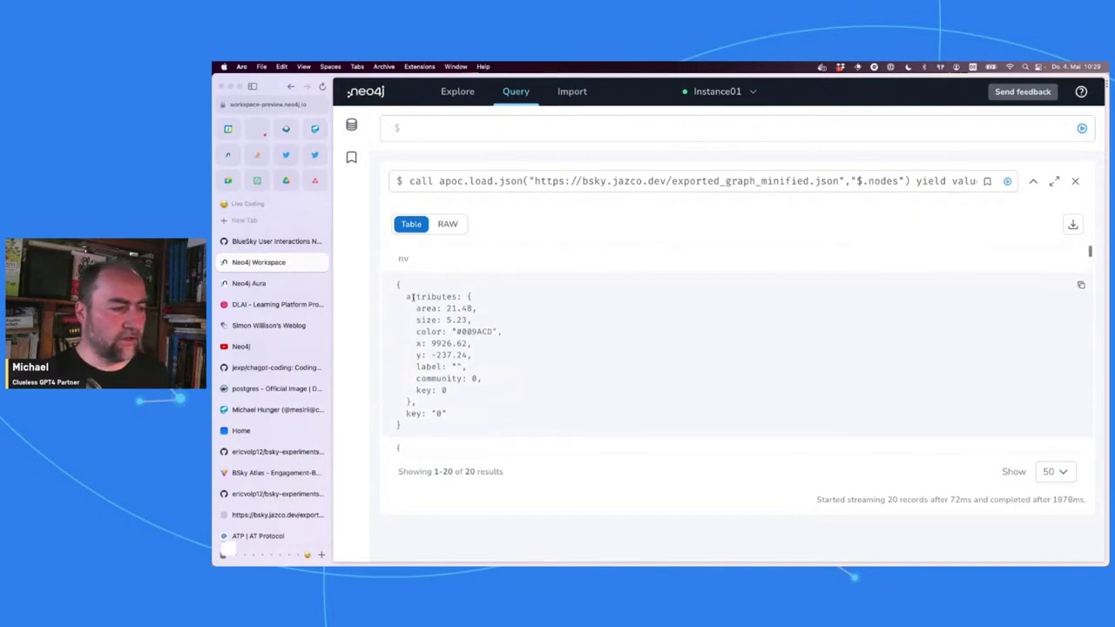
pyautogui.scroll(-1, 412, 298)
pyautogui.scroll(-2, 413, 298)
pyautogui.scroll(2, 413, 297)
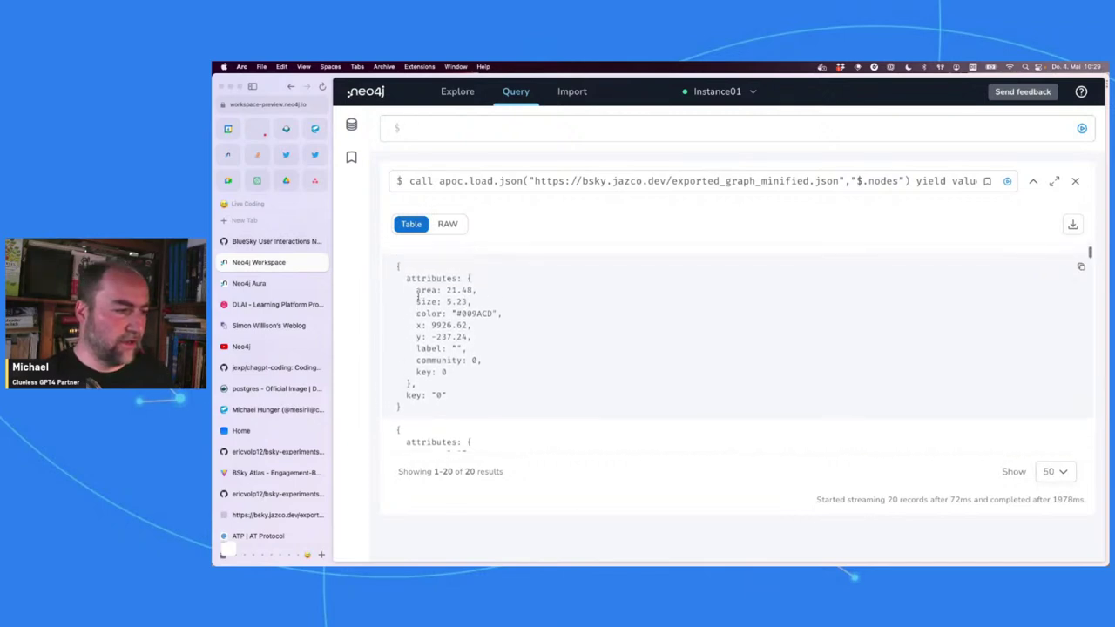
pyautogui.scroll(-2, 447, 323)
pyautogui.scroll(1, 452, 311)
pyautogui.doubleClick(427, 316)
pyautogui.scroll(-6, 529, 334)
pyautogui.scroll(-3, 514, 346)
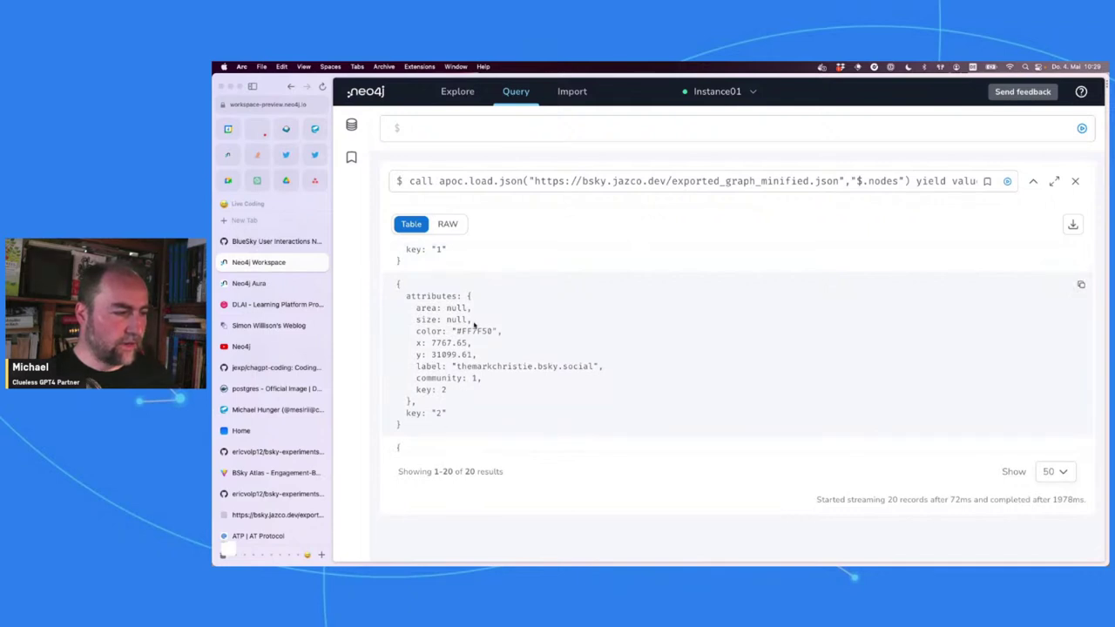
pyautogui.scroll(-1, 454, 392)
pyautogui.scroll(3, 454, 393)
pyautogui.scroll(3, 455, 395)
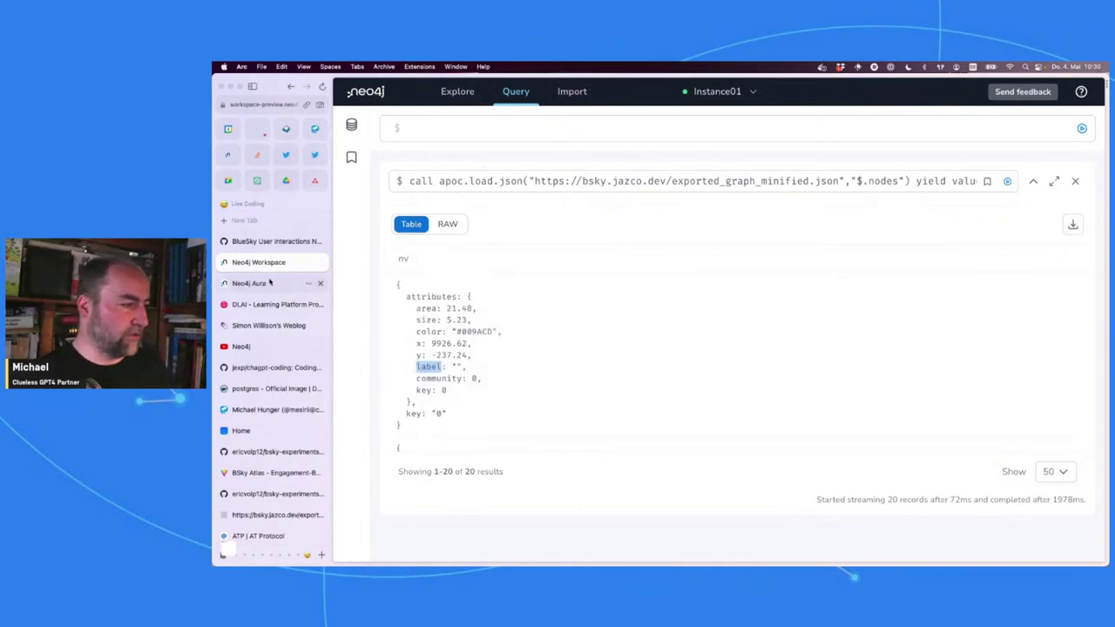
# Step: Copy the gist's apoc.periodic.iterate statement that merges User nodes from "$.nodes" into the Workspace query editor
pyautogui.click(265, 244)
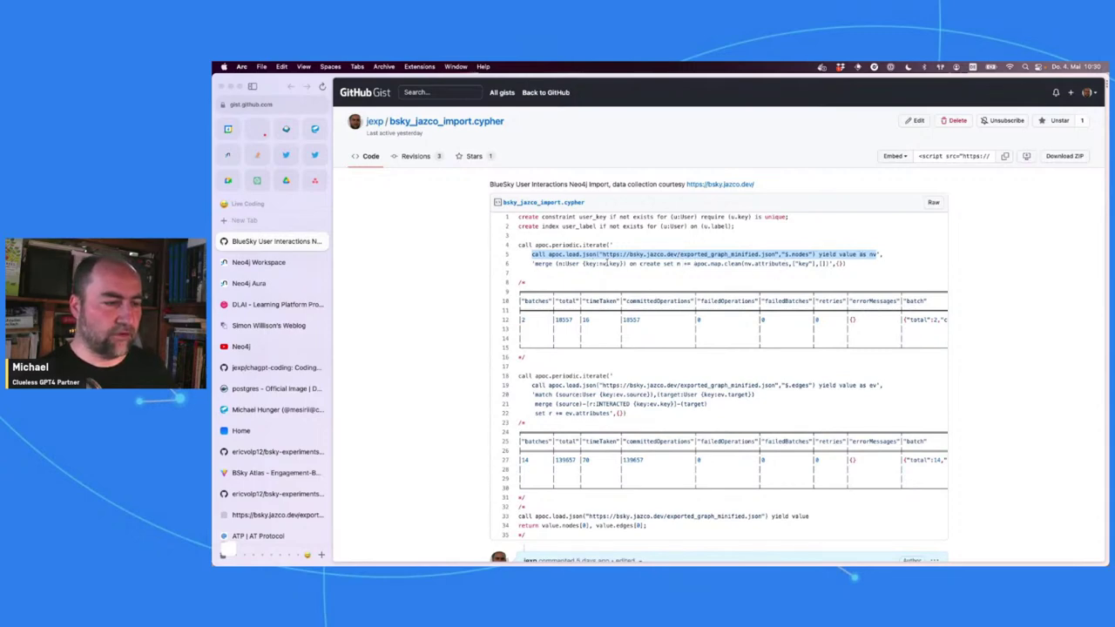
pyautogui.doubleClick(801, 263)
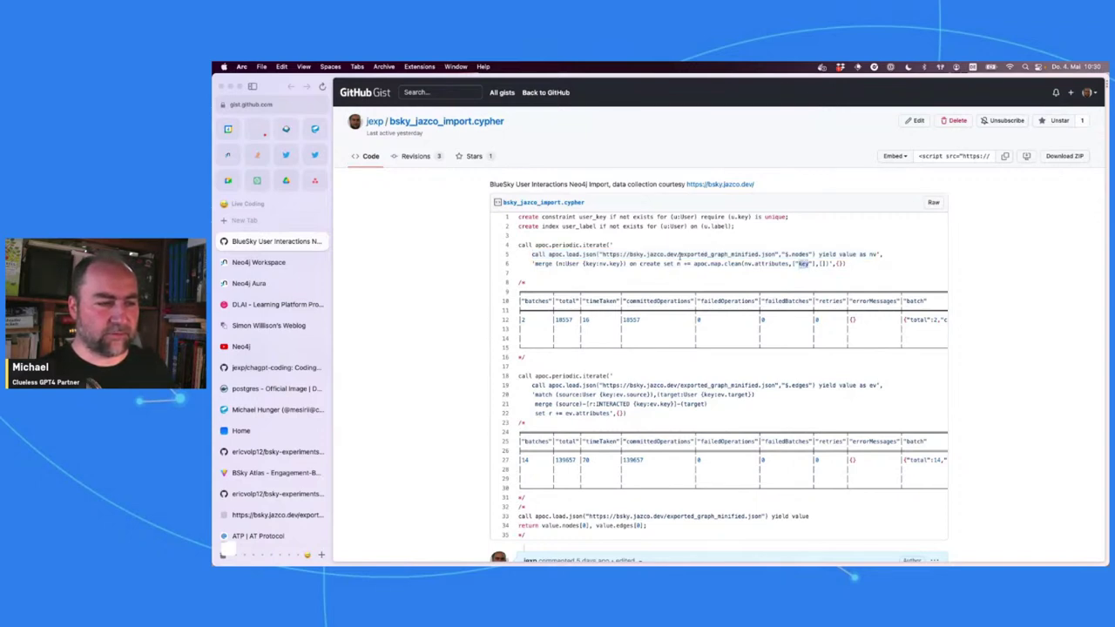
pyautogui.doubleClick(615, 263)
pyautogui.doubleClick(802, 263)
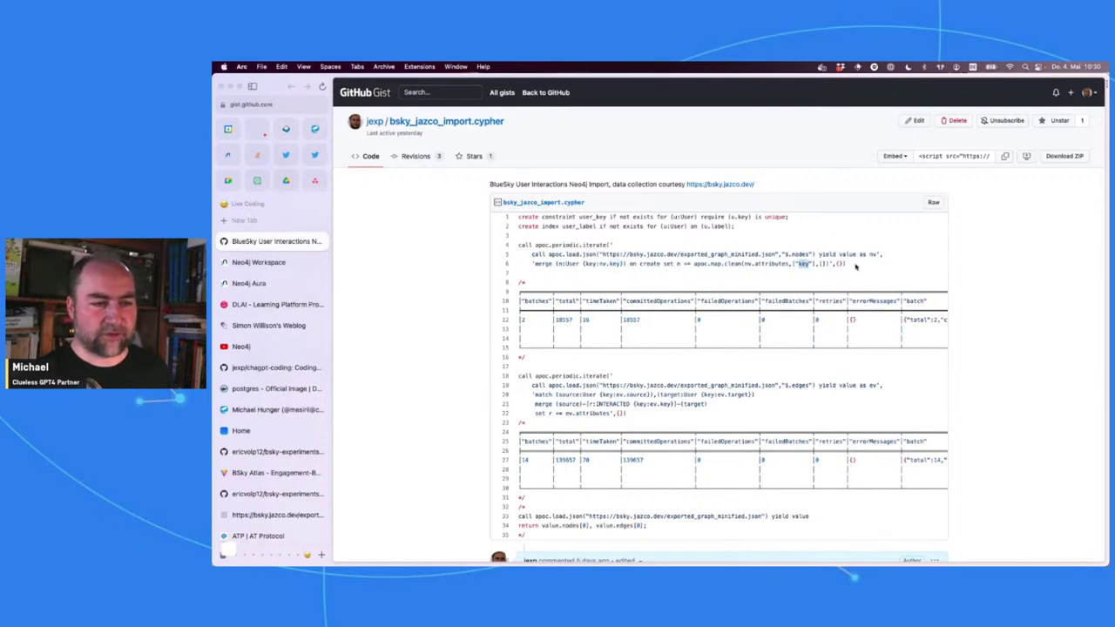
pyautogui.doubleClick(615, 262)
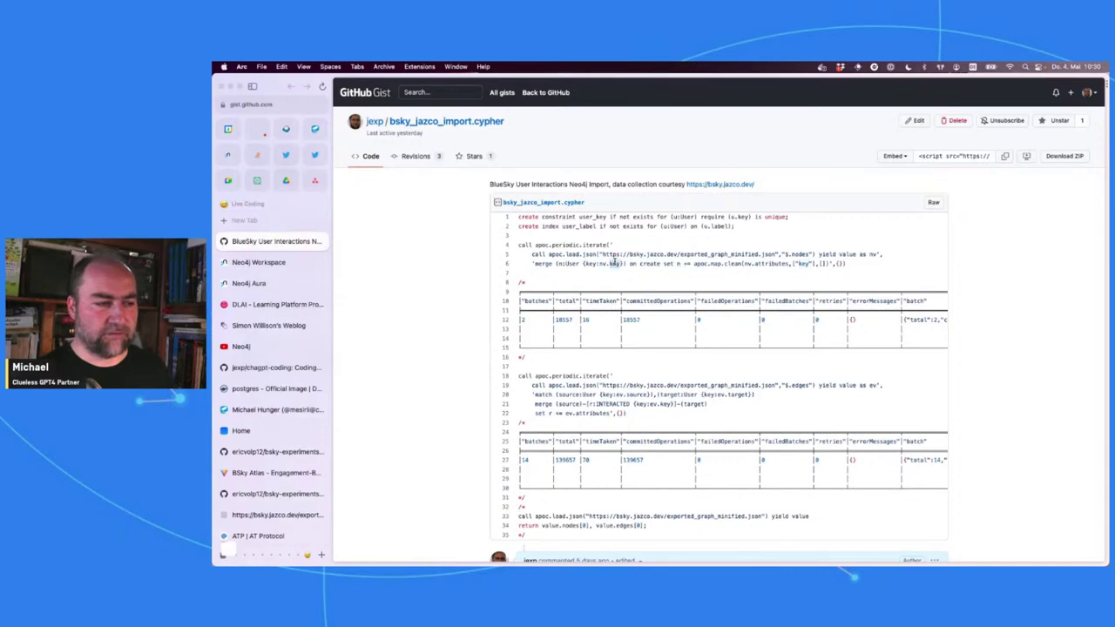
pyautogui.moveTo(847, 265); pyautogui.dragTo(512, 252)
pyautogui.press('super+c')
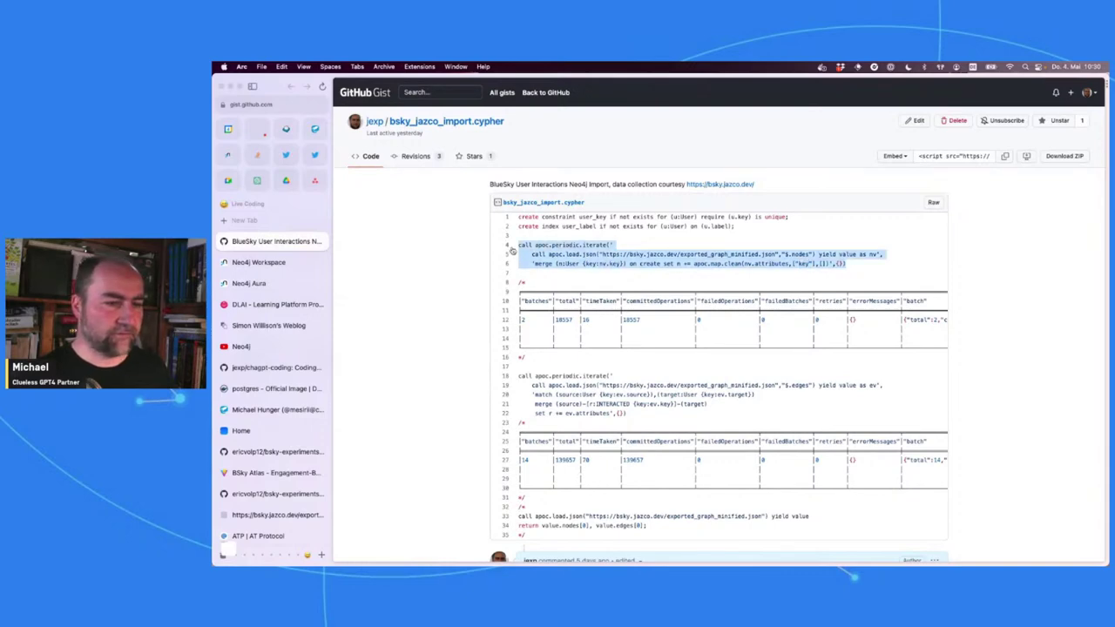
pyautogui.click(251, 283)
pyautogui.click(248, 262)
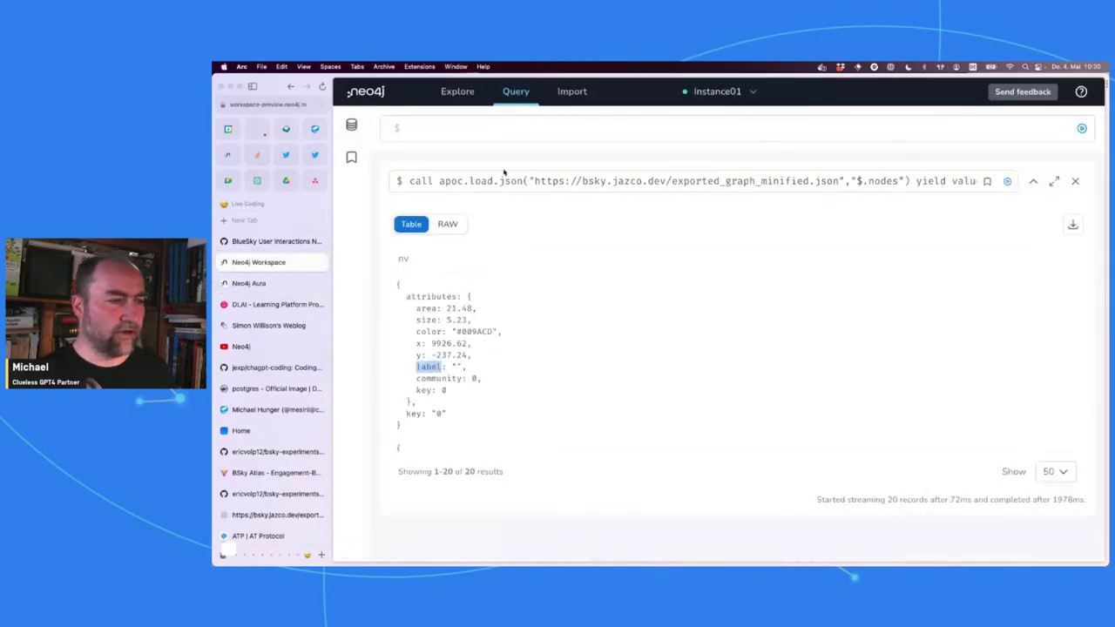
pyautogui.click(470, 122)
pyautogui.press('super+v')
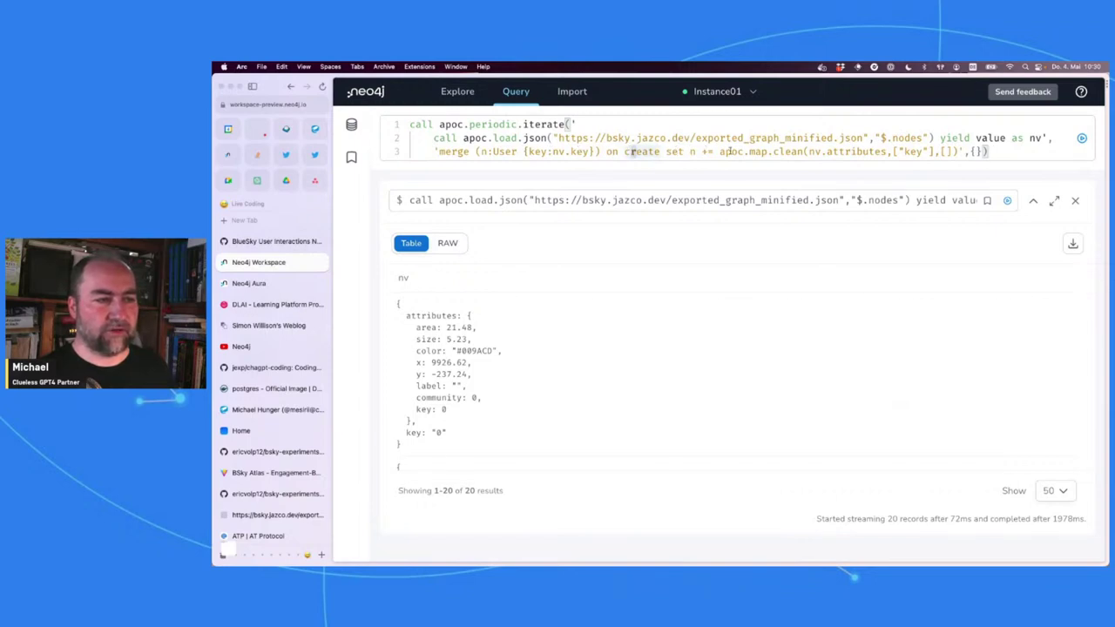
# Step: Run the apoc.periodic.iterate node import query and open the database information
pyautogui.doubleClick(911, 151)
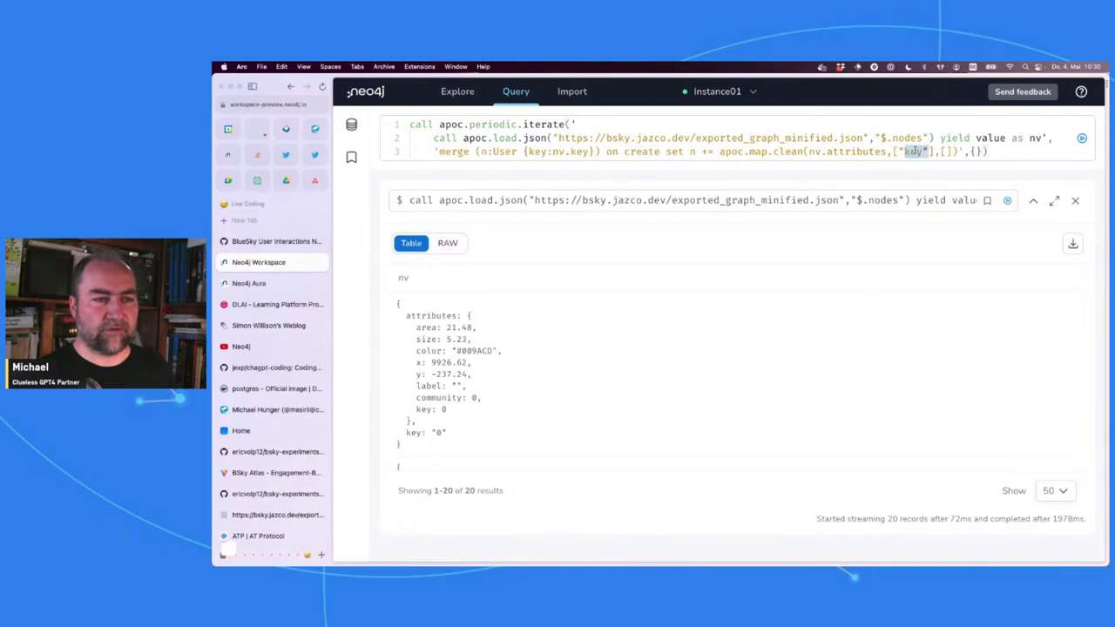
pyautogui.doubleClick(424, 408)
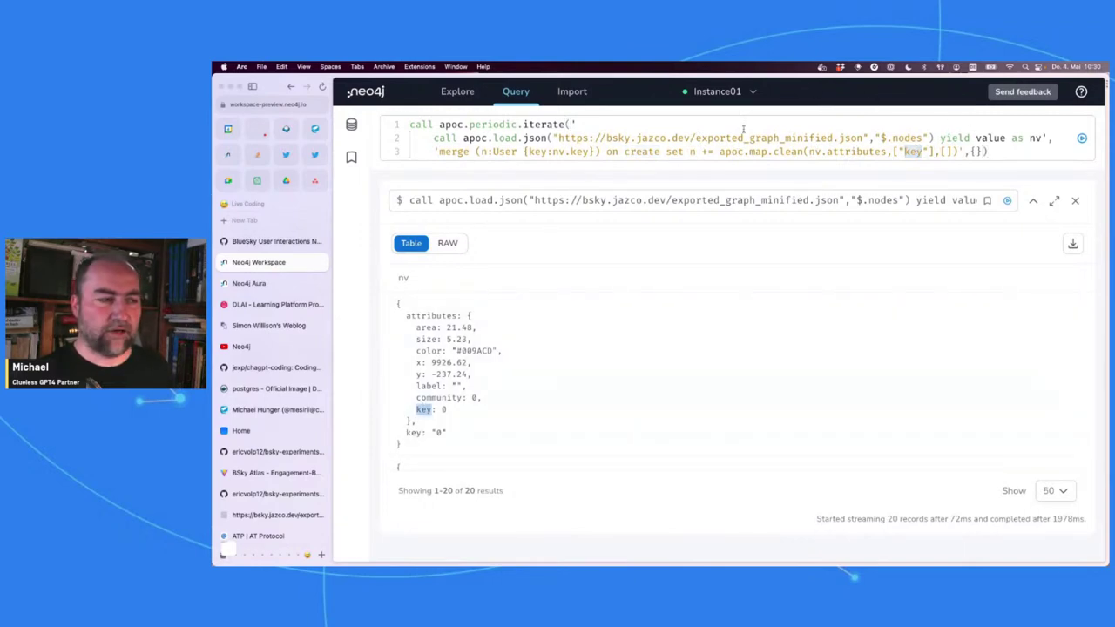
pyautogui.click(993, 151)
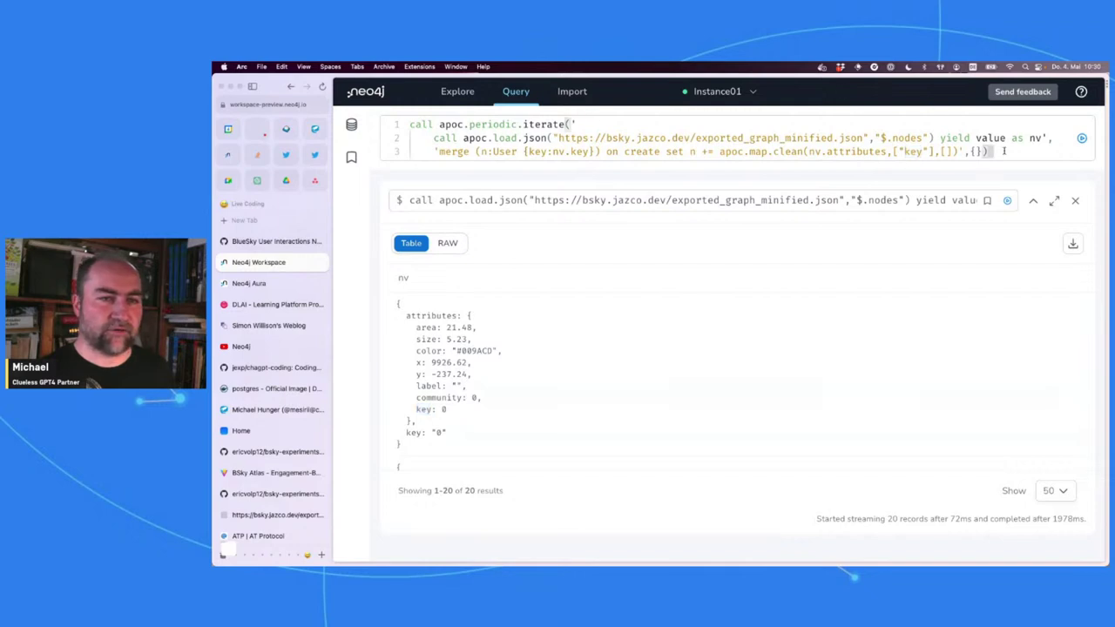
pyautogui.press('super+Return')
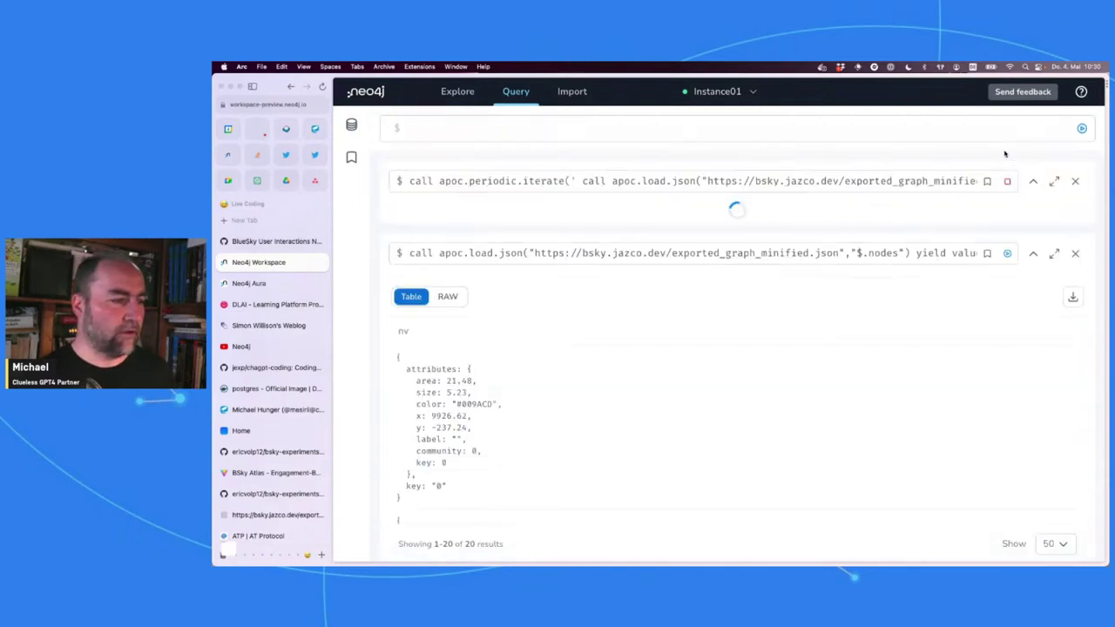
pyautogui.click(351, 125)
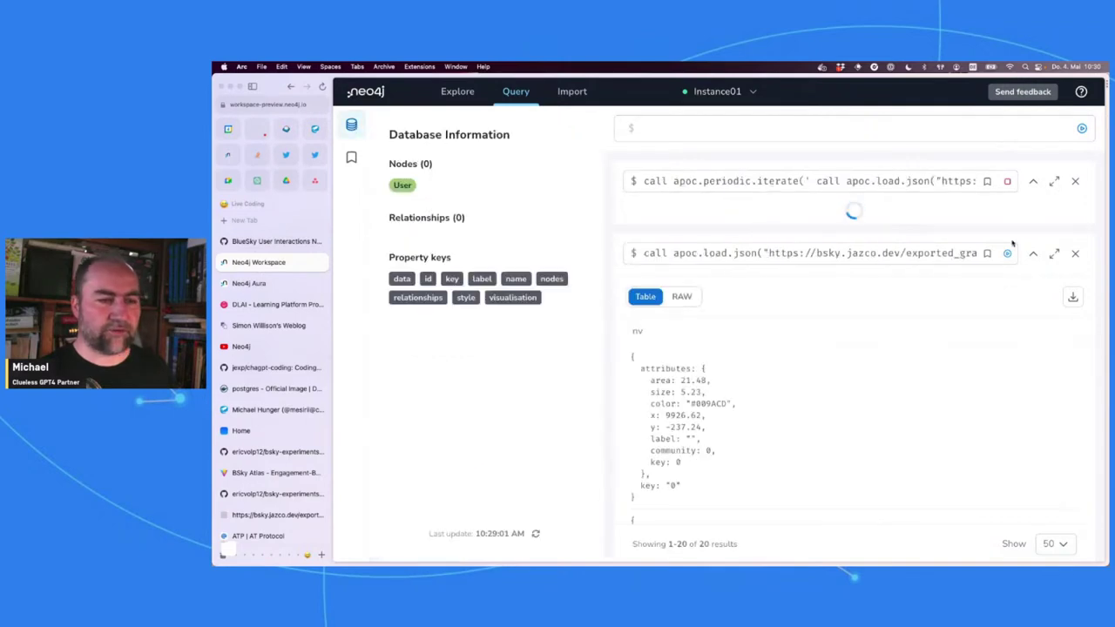
pyautogui.click(790, 252)
pyautogui.tripleClick(697, 292)
pyautogui.write('return count(')
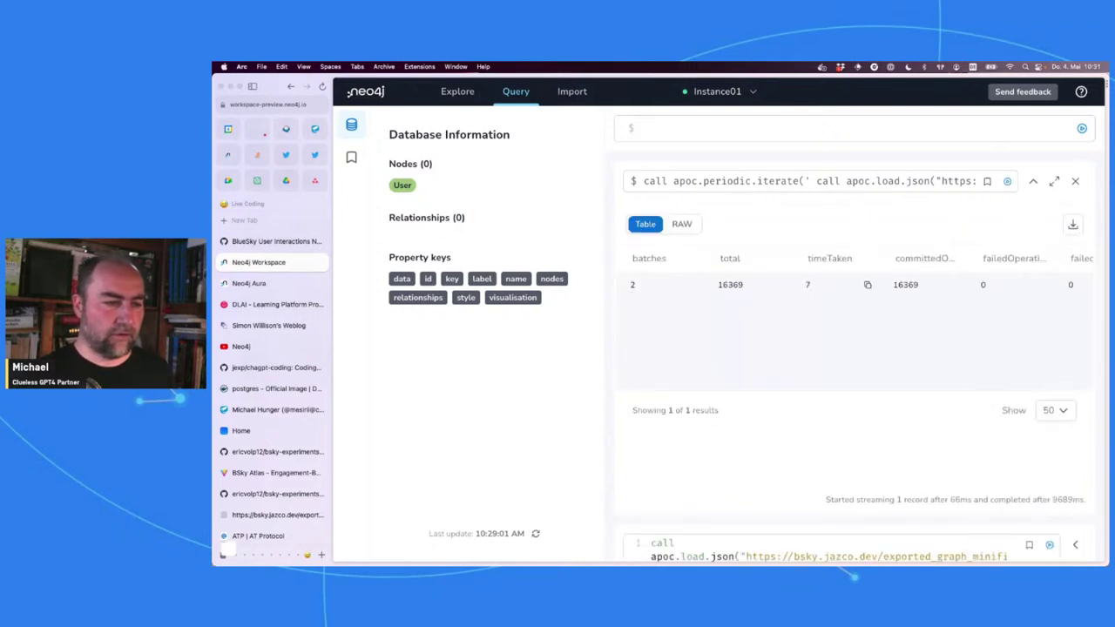
# Step: Refresh the database information, check the import's total and batches, and close the node import result
pyautogui.moveTo(729, 284); pyautogui.dragTo(717, 284)
pyautogui.click(535, 532)
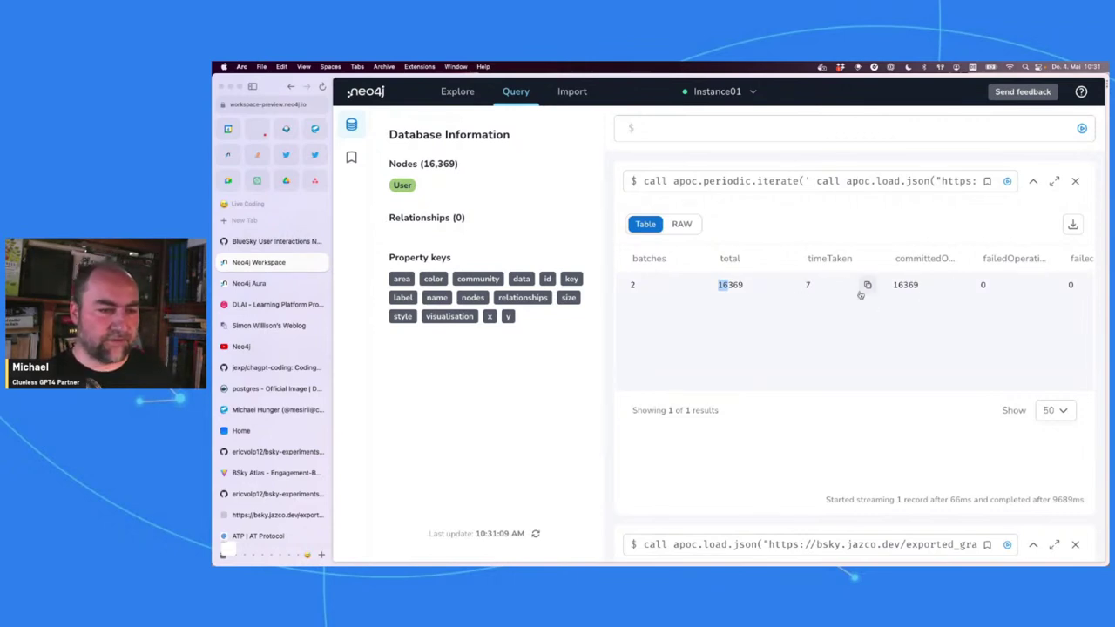
pyautogui.click(632, 282)
pyautogui.doubleClick(632, 282)
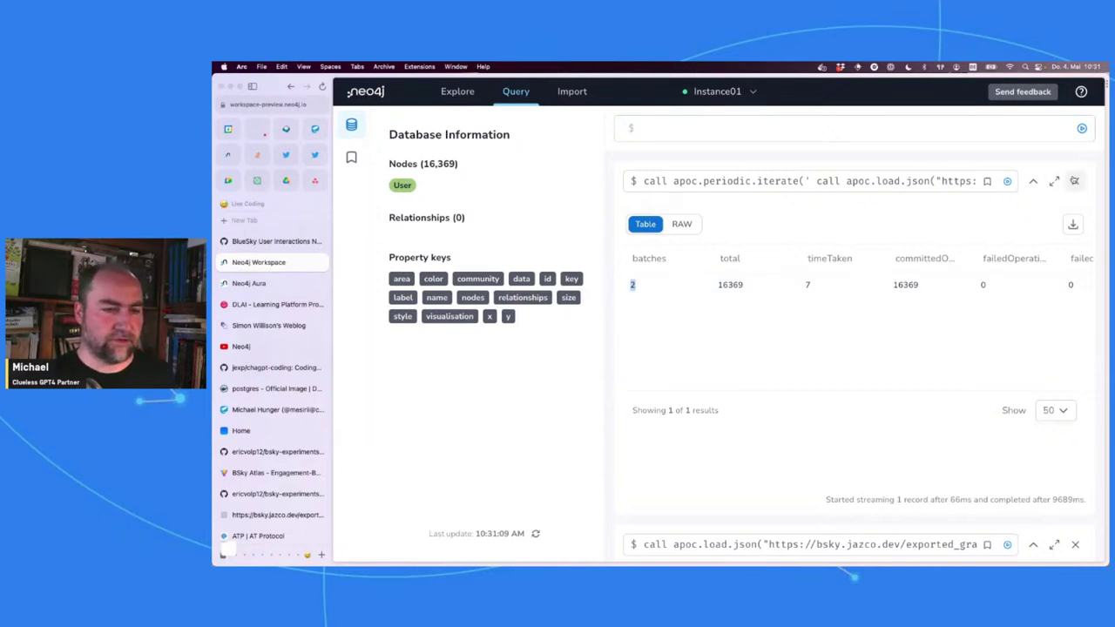
pyautogui.click(1074, 180)
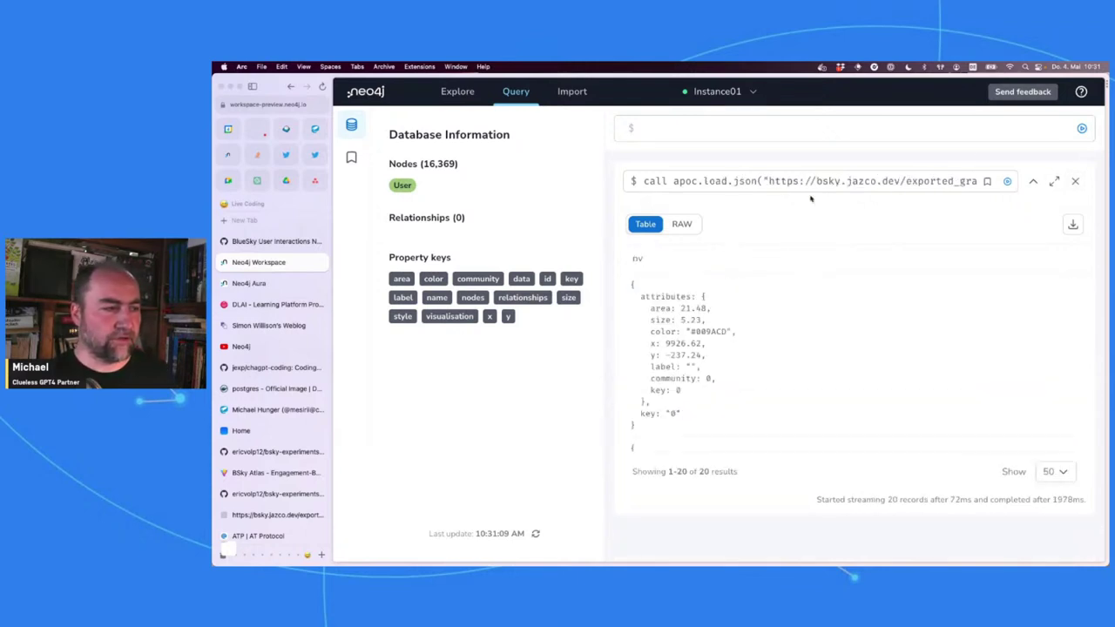
# Step: Query the User nodes where n.label contains 'mesirii', limited to 25, and inspect the matching node's properties
pyautogui.click(406, 185)
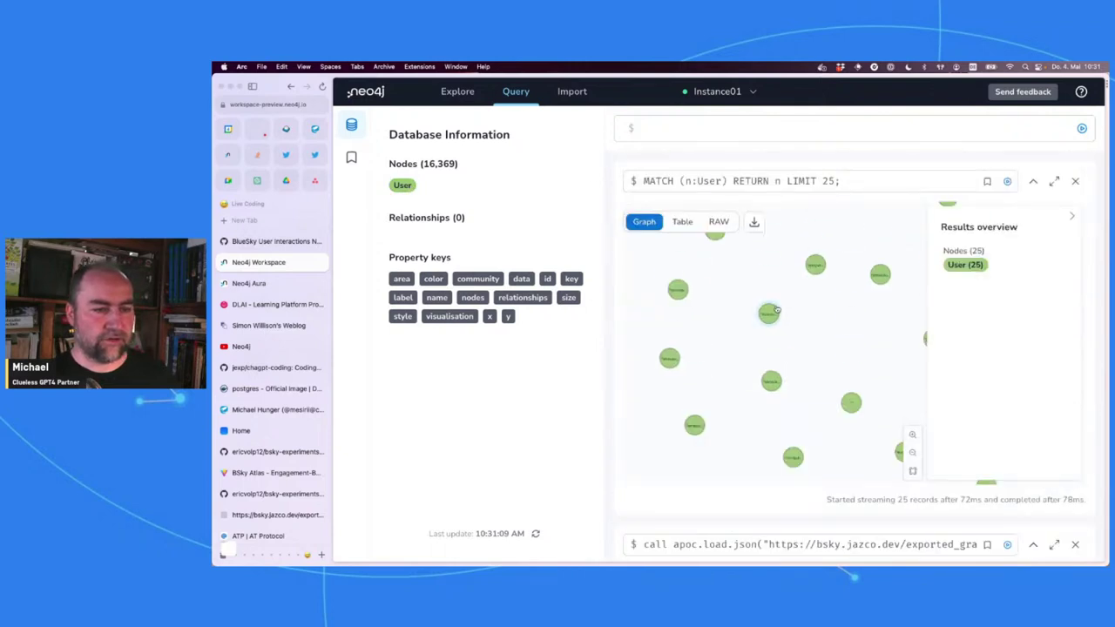
pyautogui.click(734, 181)
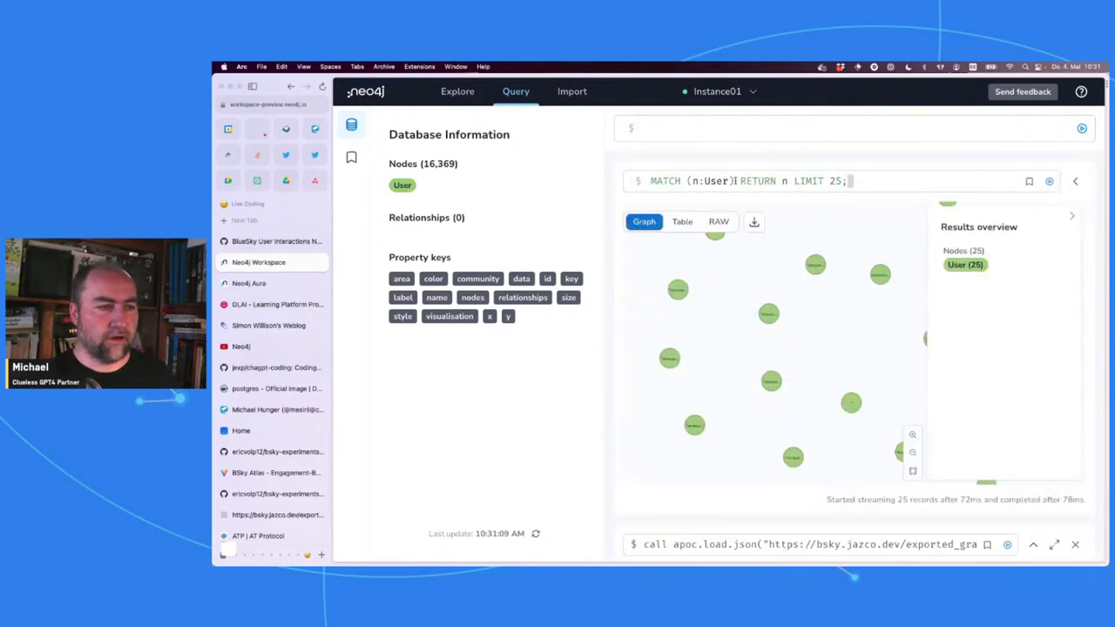
pyautogui.write('WHERE ')
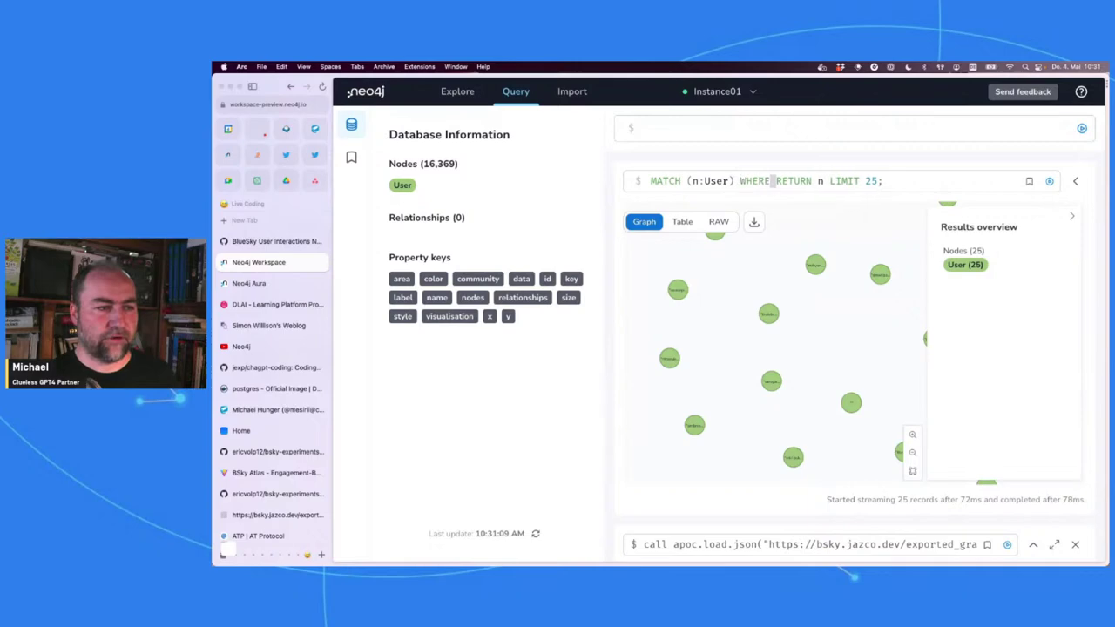
pyautogui.write('n.la')
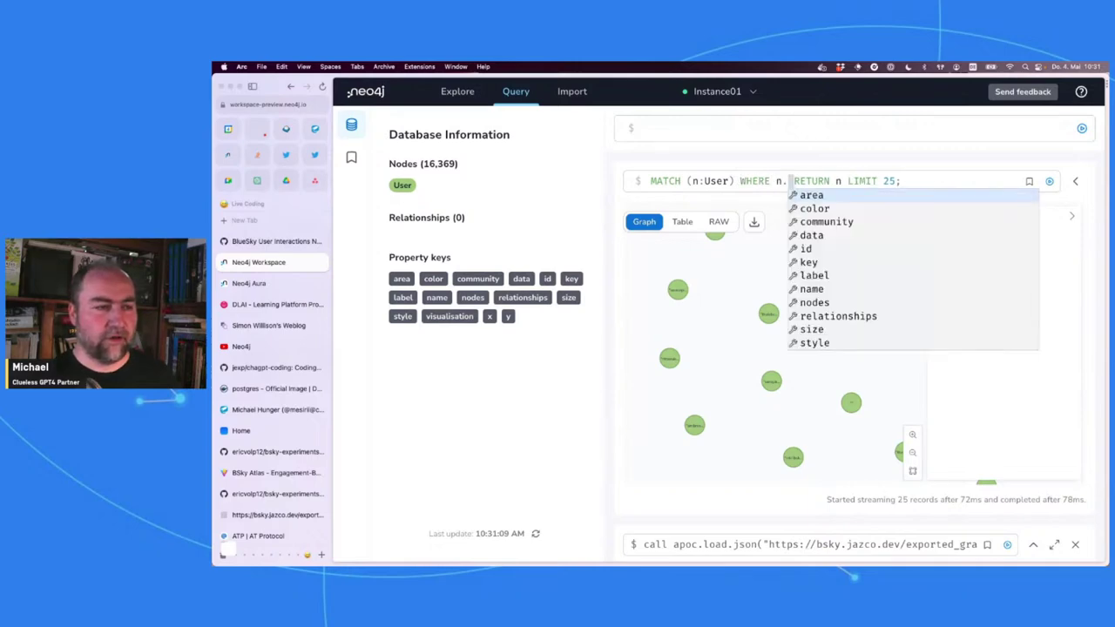
pyautogui.write("bel contains 'mesi")
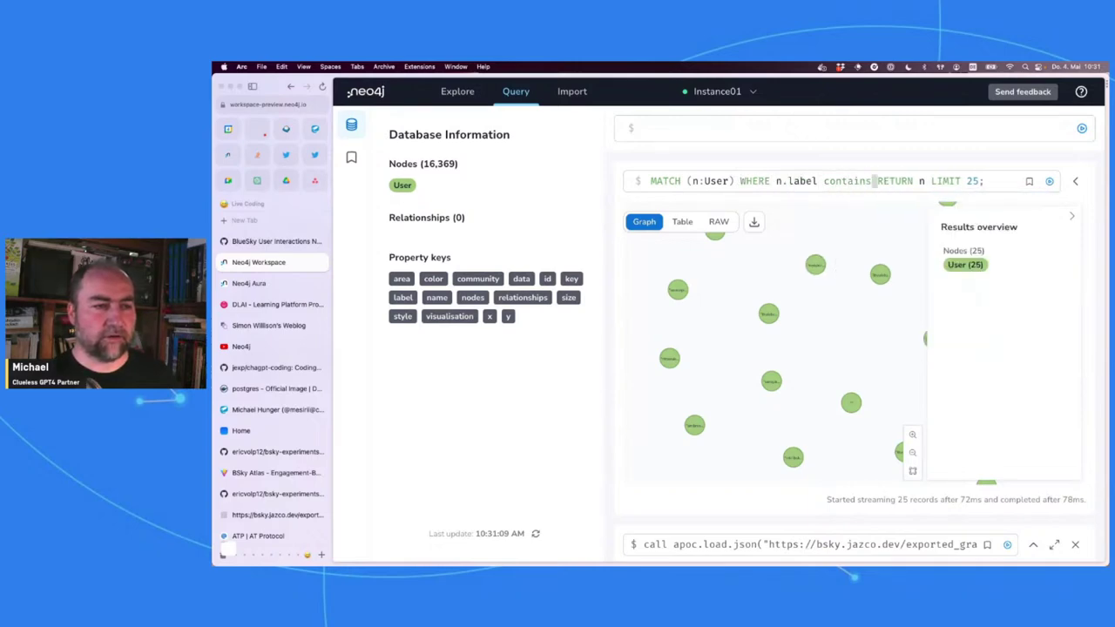
pyautogui.write('rii')
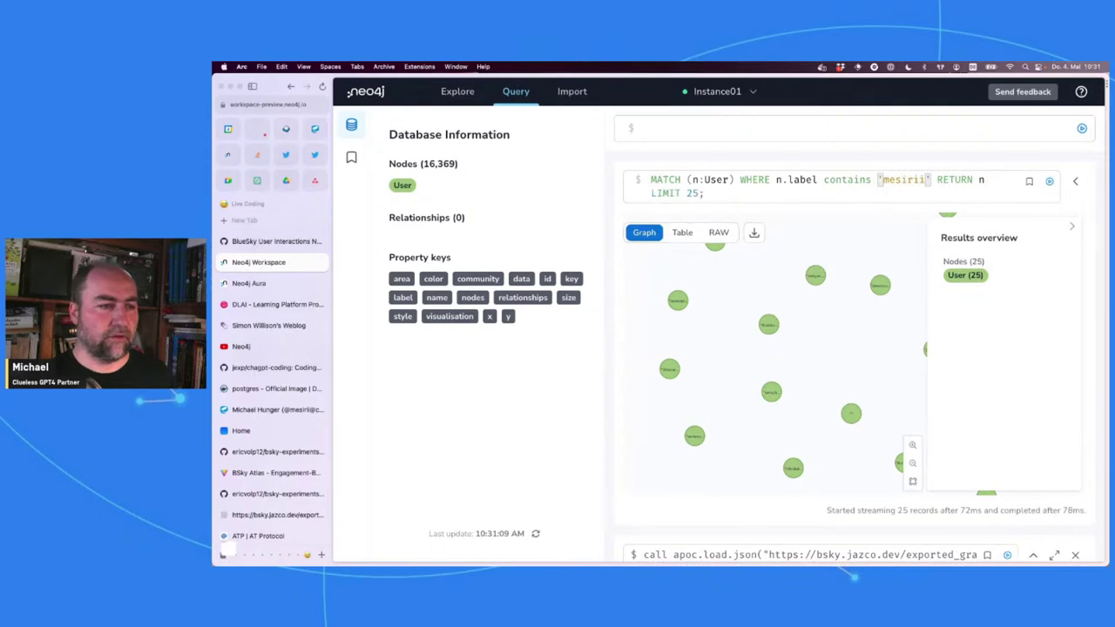
pyautogui.click(833, 354)
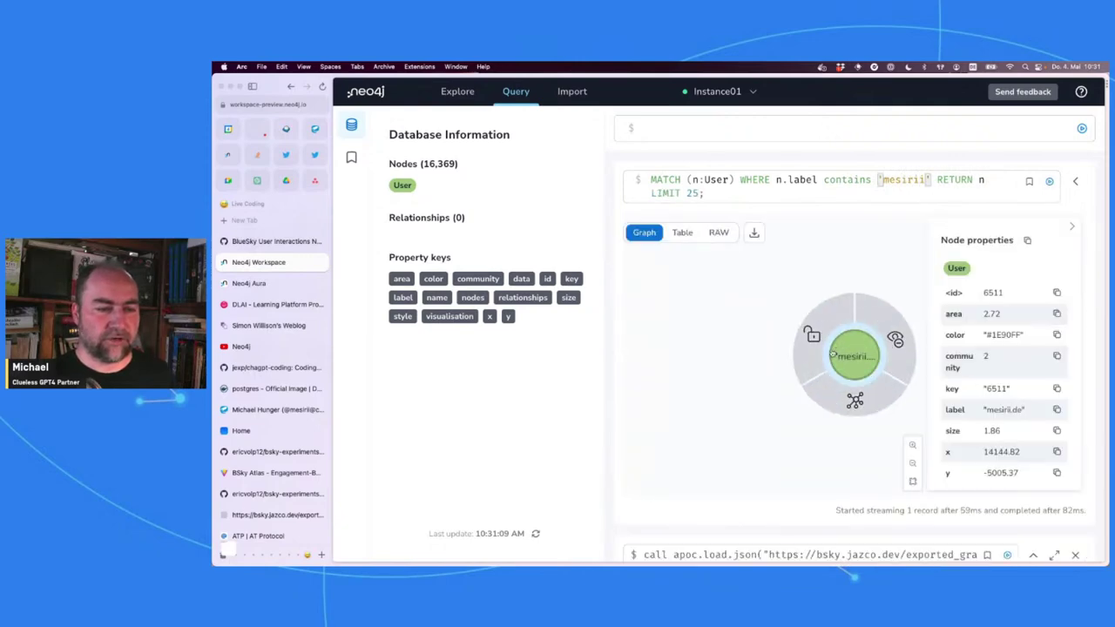
pyautogui.moveTo(853, 373); pyautogui.dragTo(788, 370)
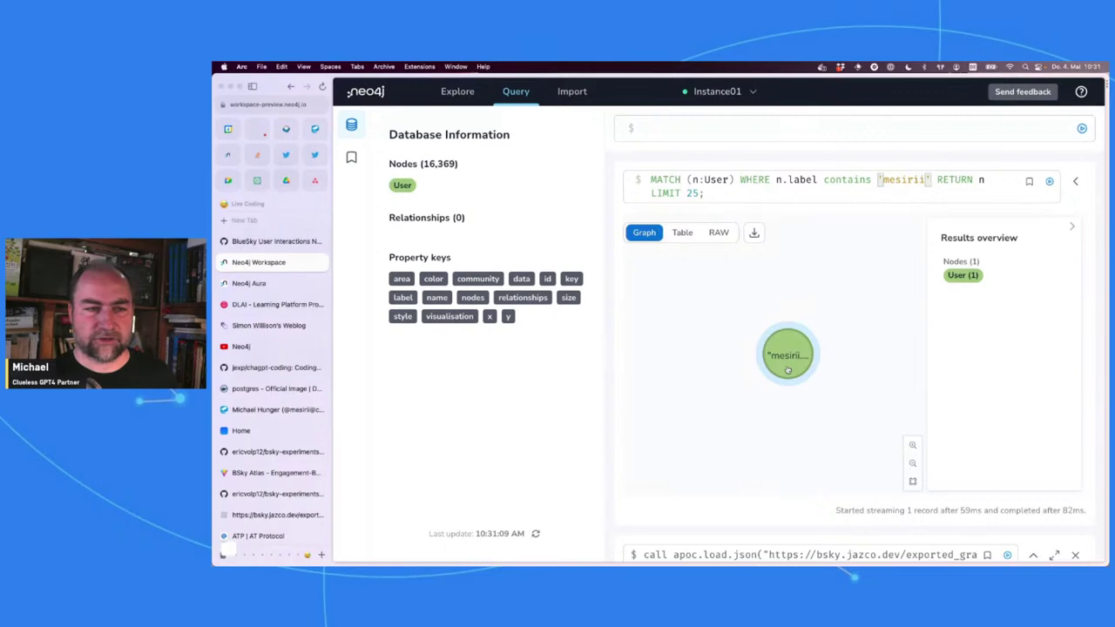
# Step: Change the label filter to 'aoc', run the query and inspect the properties of the matching User nodes
pyautogui.doubleClick(792, 179)
pyautogui.doubleClick(905, 180)
pyautogui.write('aoc')
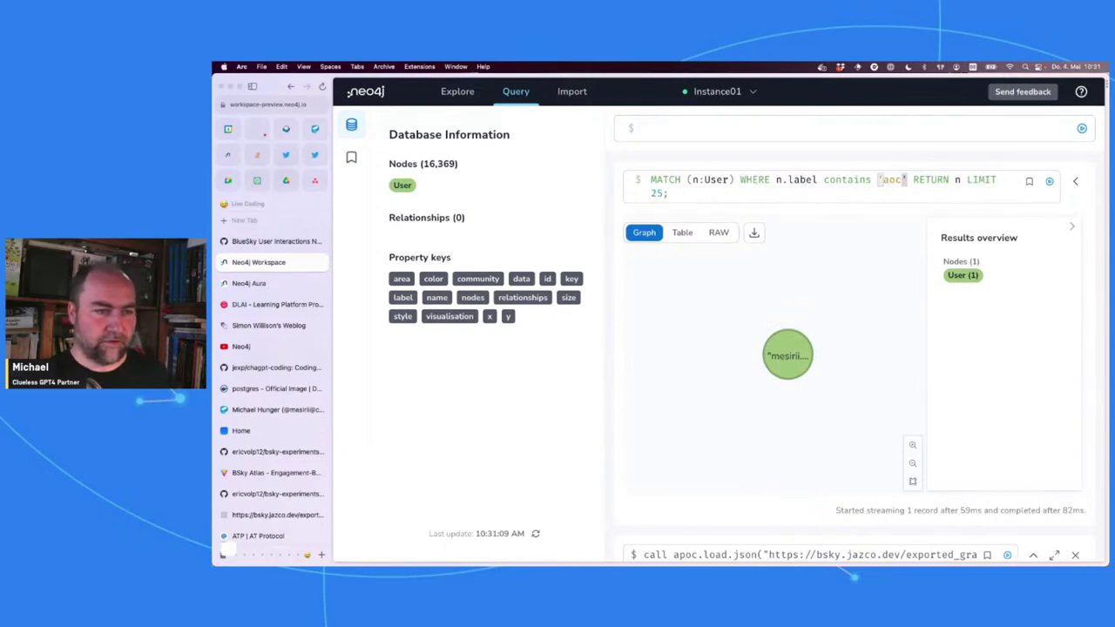
pyautogui.press('super+Return')
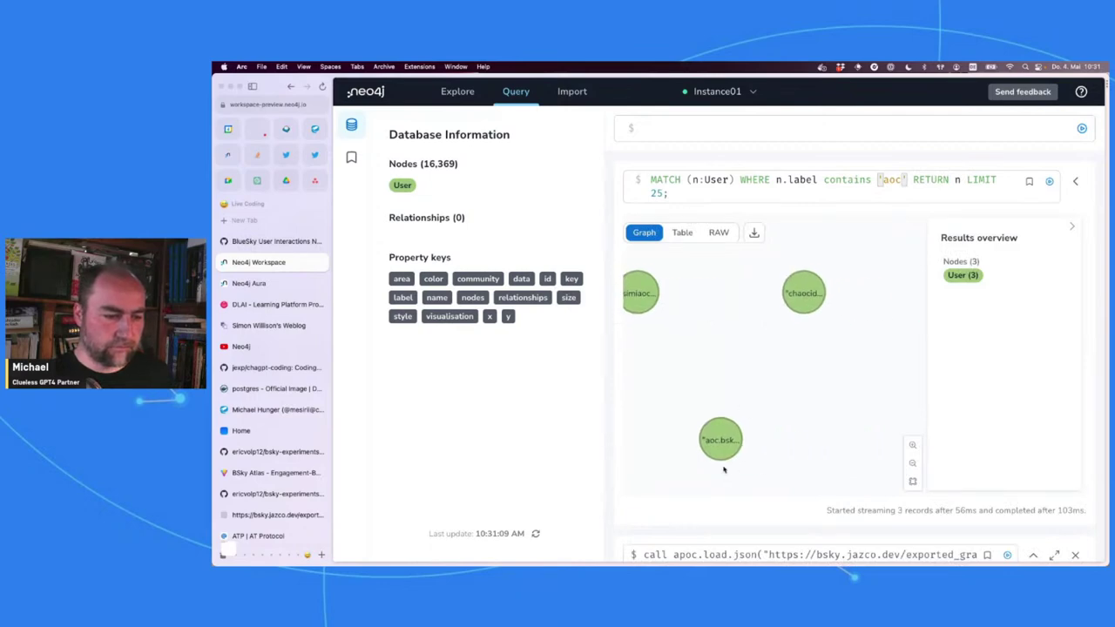
pyautogui.click(719, 439)
pyautogui.moveTo(761, 399); pyautogui.dragTo(784, 336)
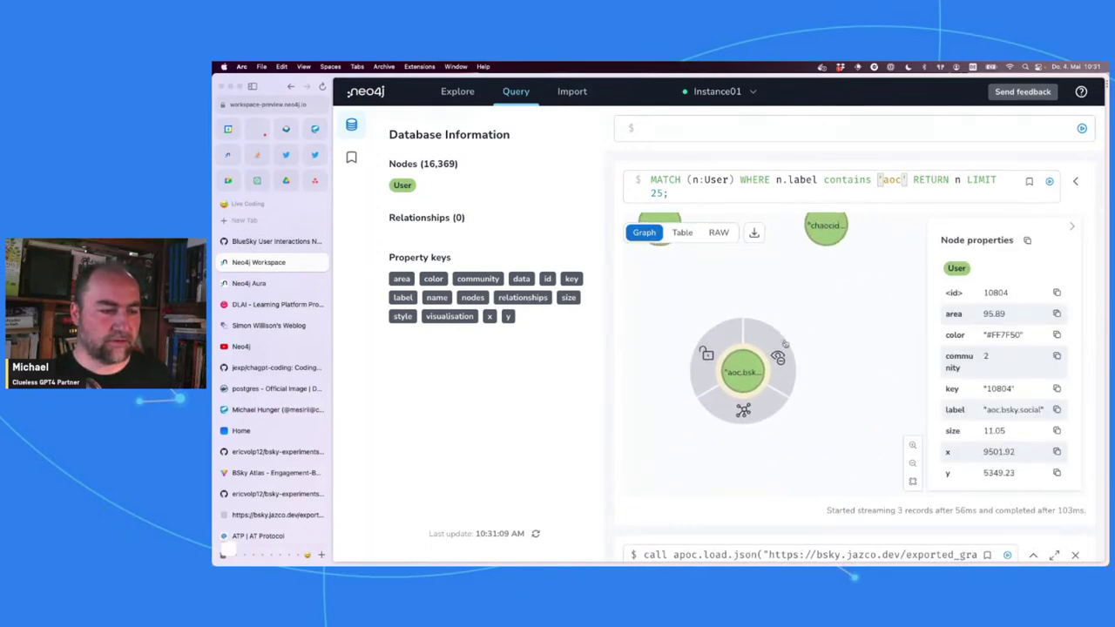
pyautogui.click(814, 298)
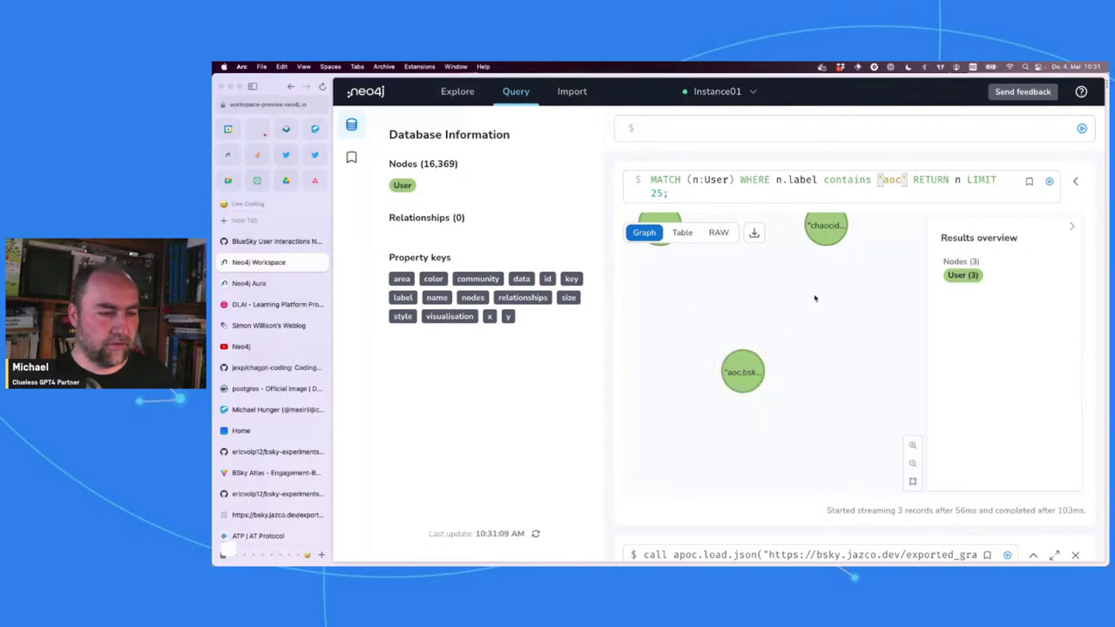
pyautogui.doubleClick(832, 181)
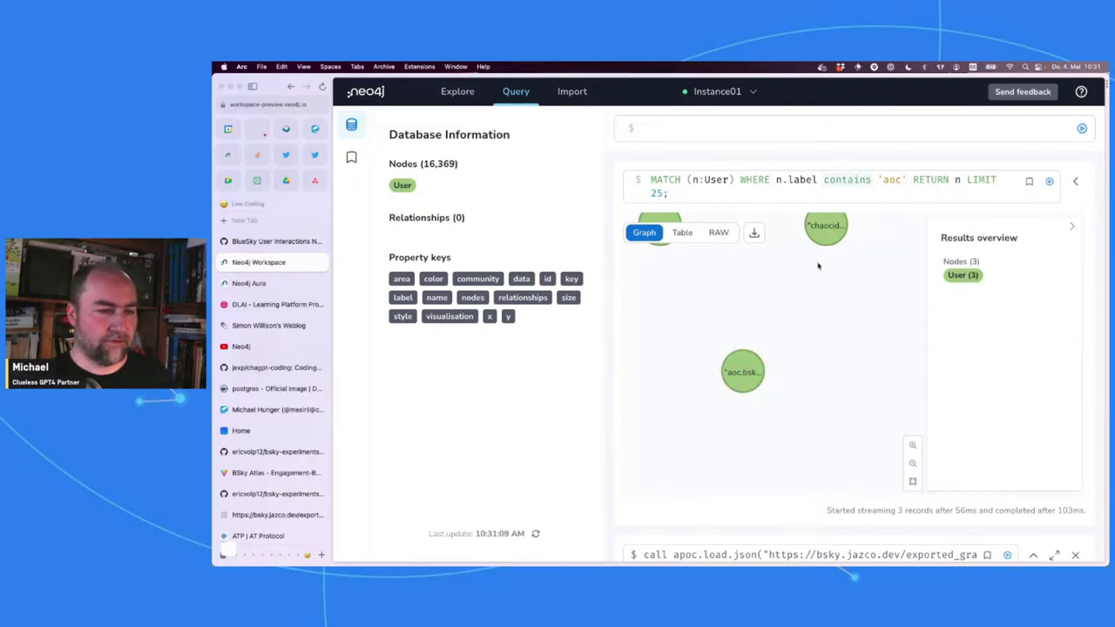
pyautogui.click(826, 306)
pyautogui.click(666, 314)
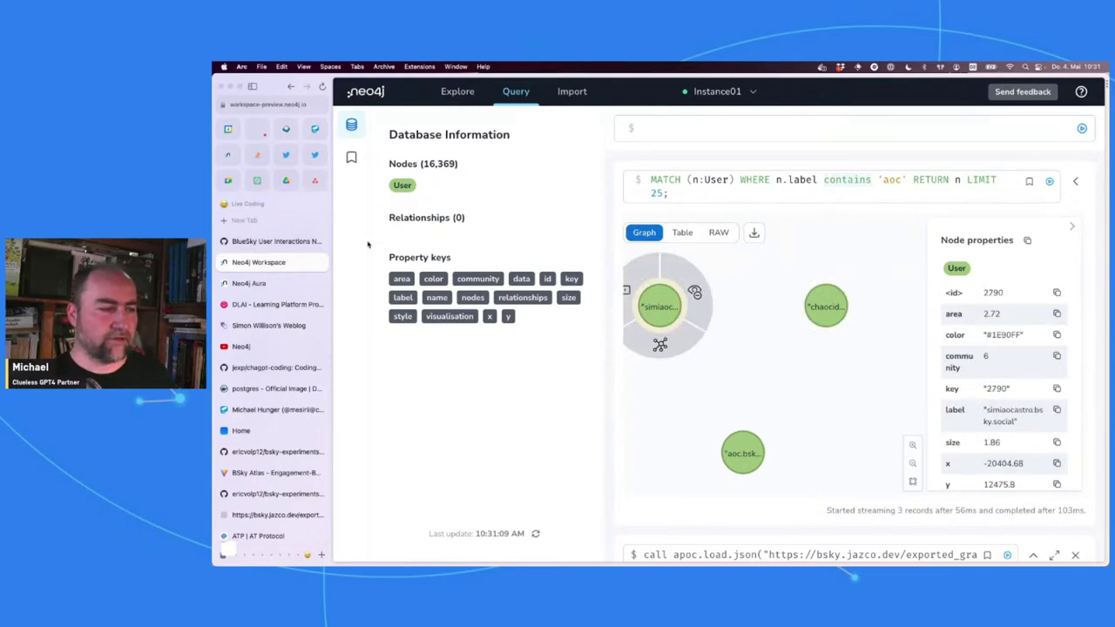
# Step: Copy the gist's $.edges import statement into the Neo4j query editor and review its source, target, key and INTERACTED references
pyautogui.click(261, 241)
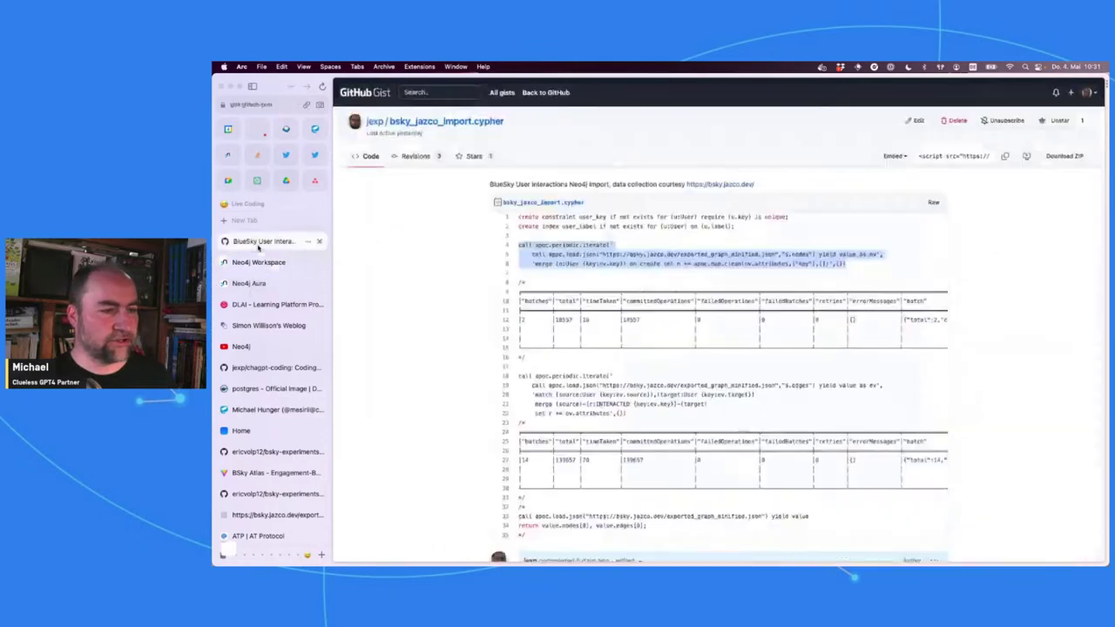
pyautogui.moveTo(638, 417); pyautogui.dragTo(512, 375)
pyautogui.press('super+c')
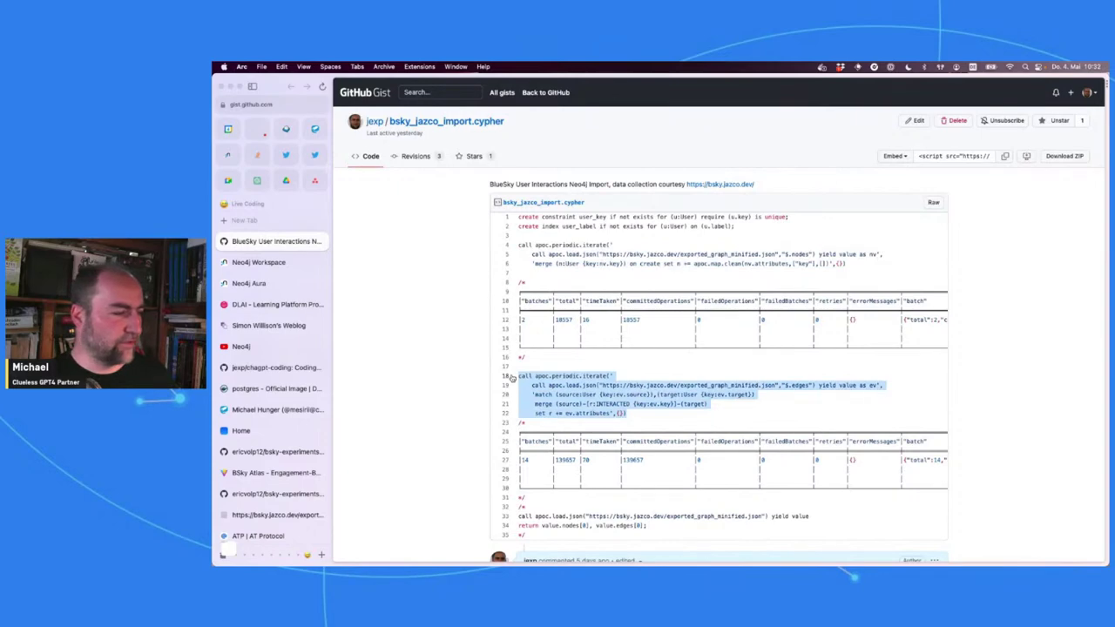
pyautogui.click(258, 262)
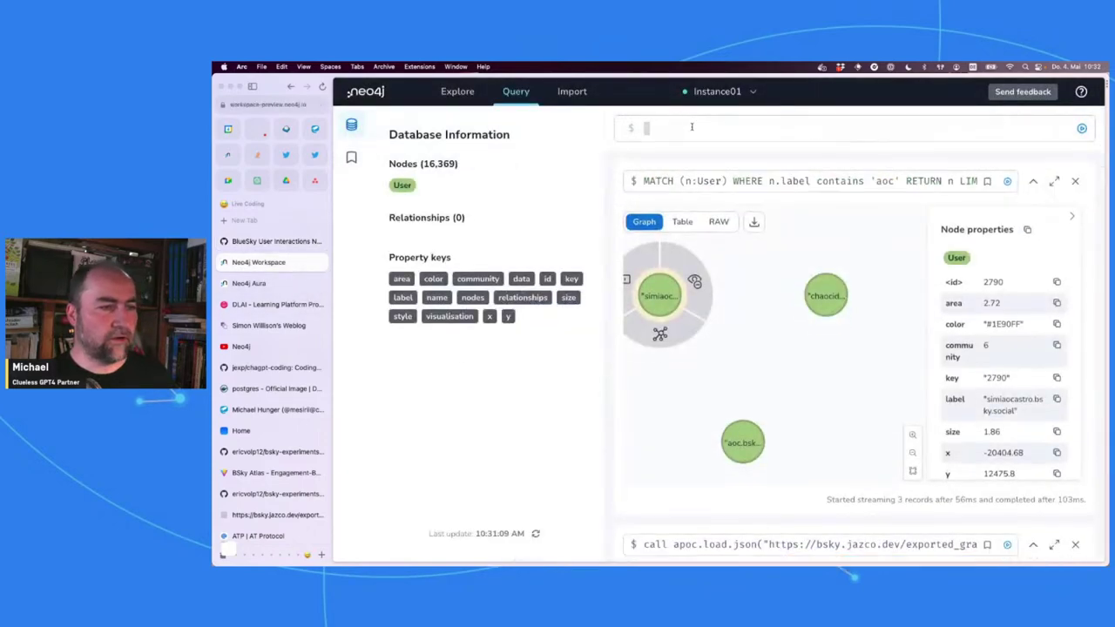
pyautogui.press('super+v')
pyautogui.doubleClick(671, 165)
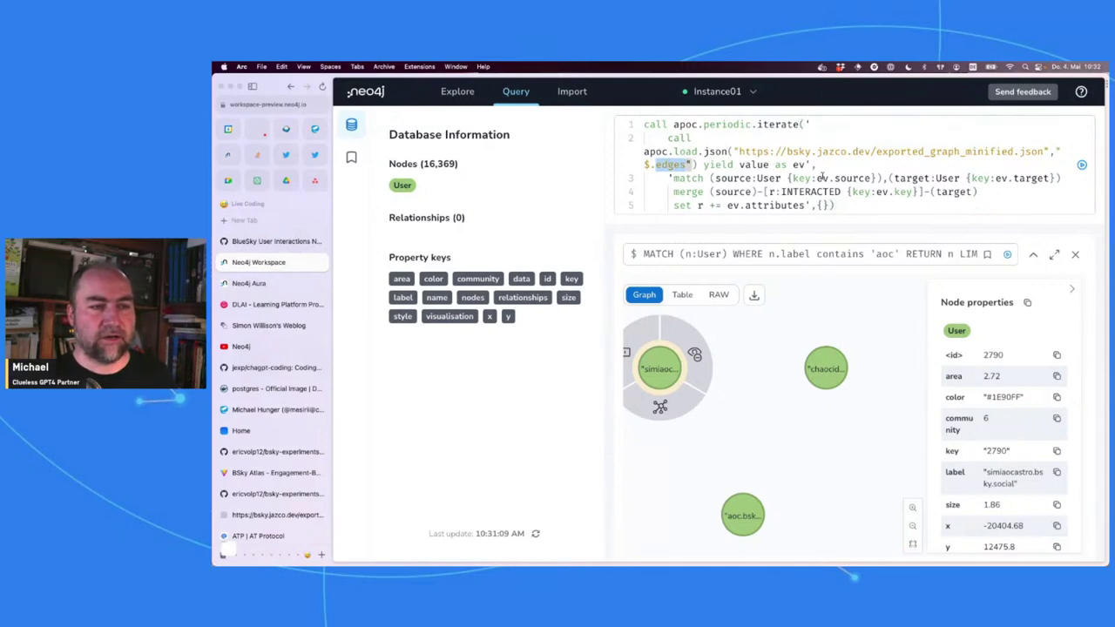
pyautogui.doubleClick(852, 178)
pyautogui.doubleClick(1030, 178)
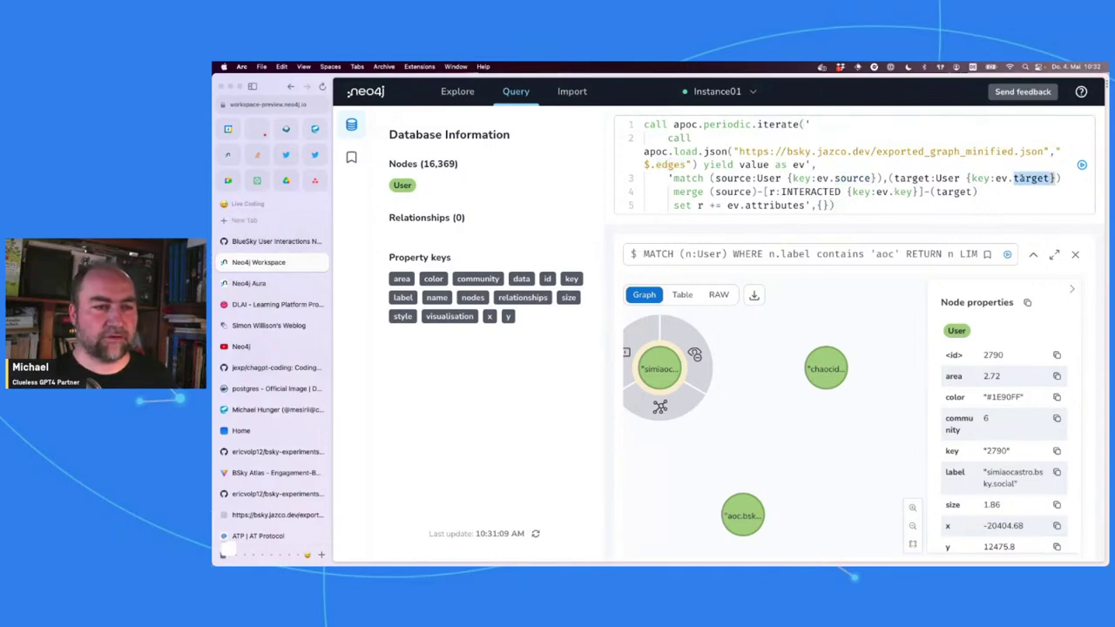
pyautogui.doubleClick(904, 192)
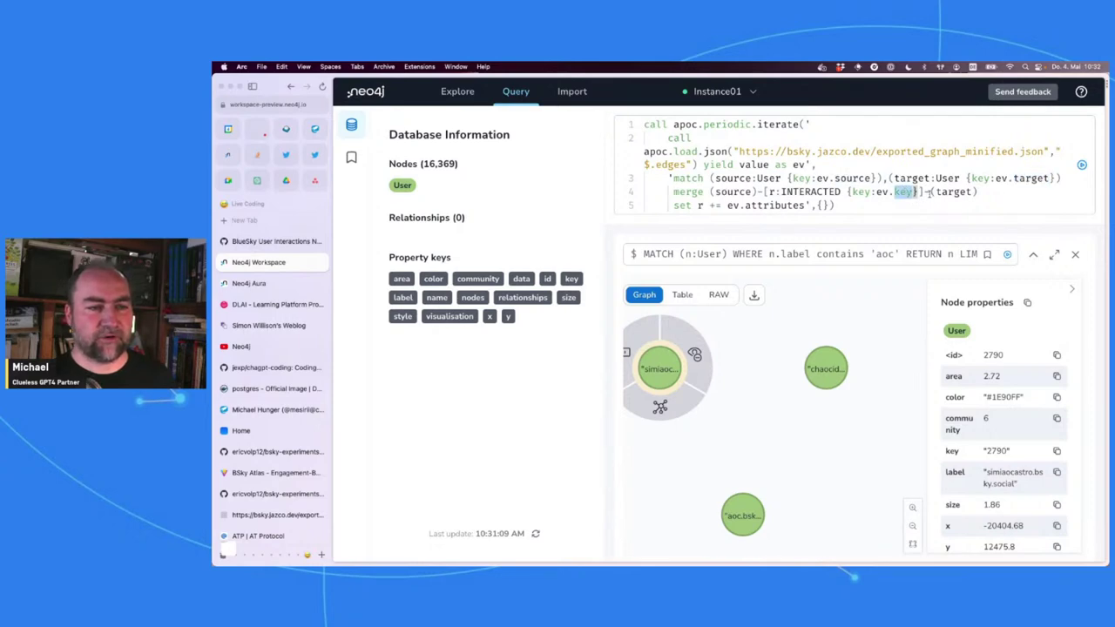
pyautogui.moveTo(923, 191); pyautogui.dragTo(762, 192)
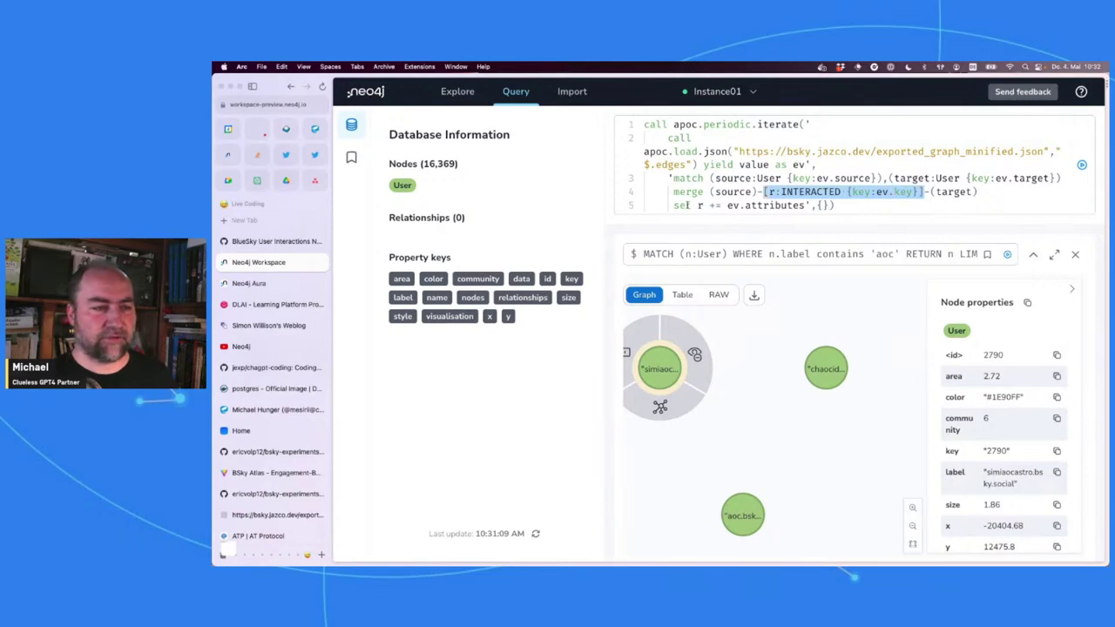
# Step: Change the set clause to 'on create set r += ev.attributes', run the edges import and refresh the database information
pyautogui.click(675, 206)
pyautogui.write('on ')
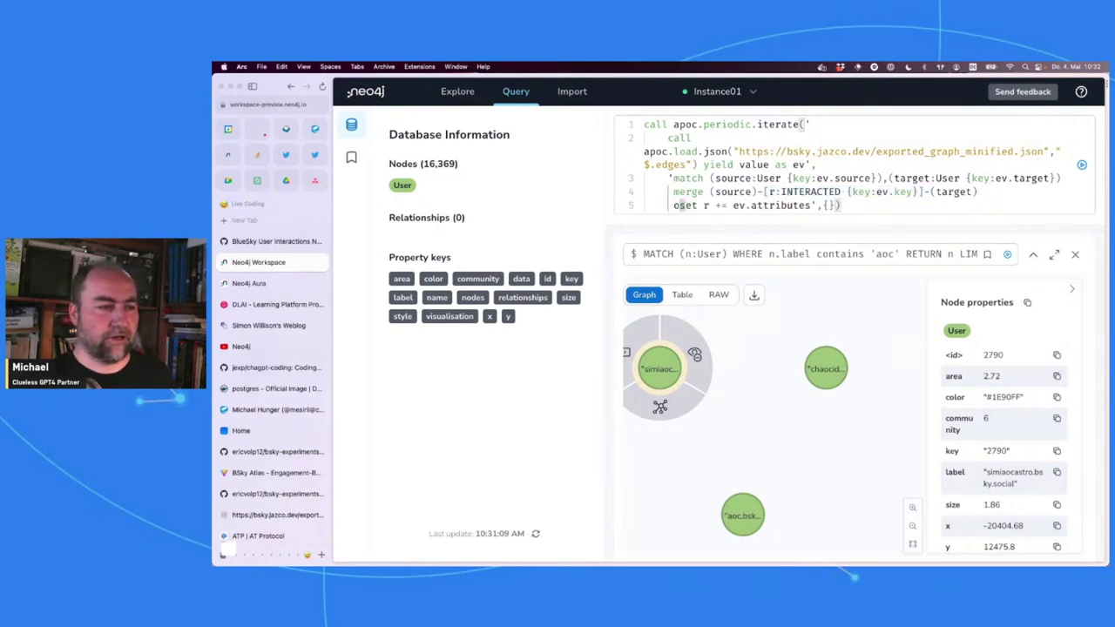
pyautogui.write('c')
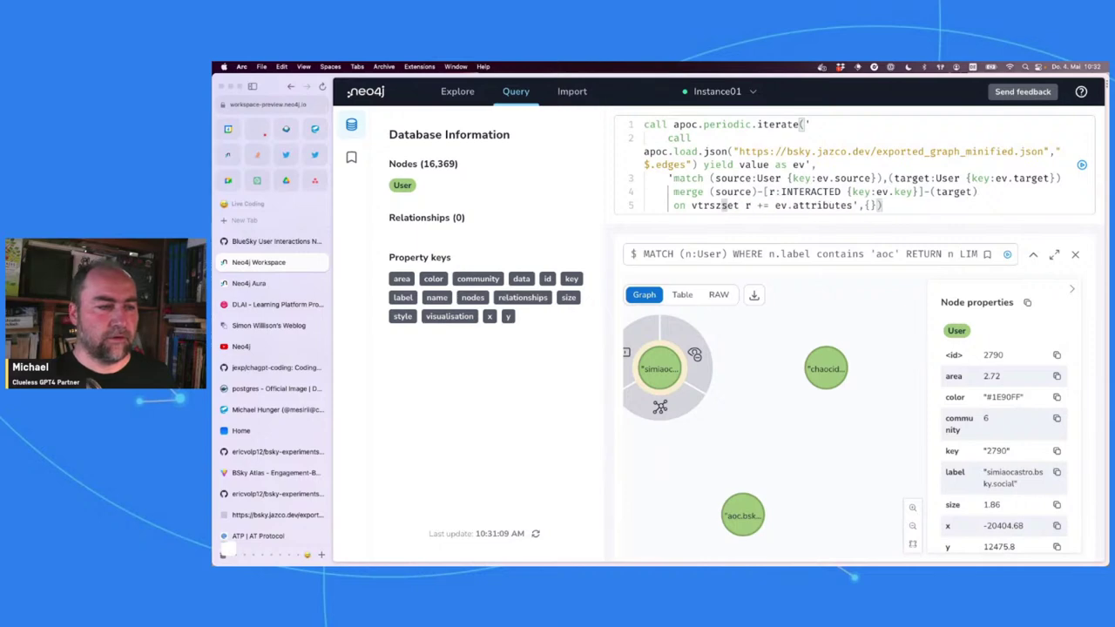
pyautogui.write('reate')
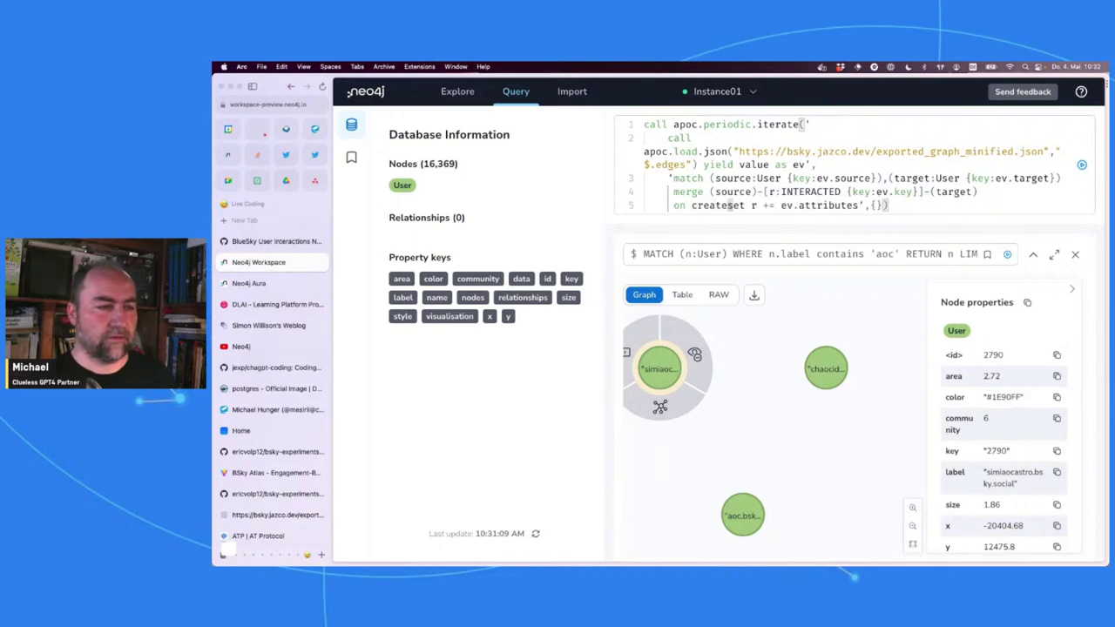
pyautogui.doubleClick(834, 205)
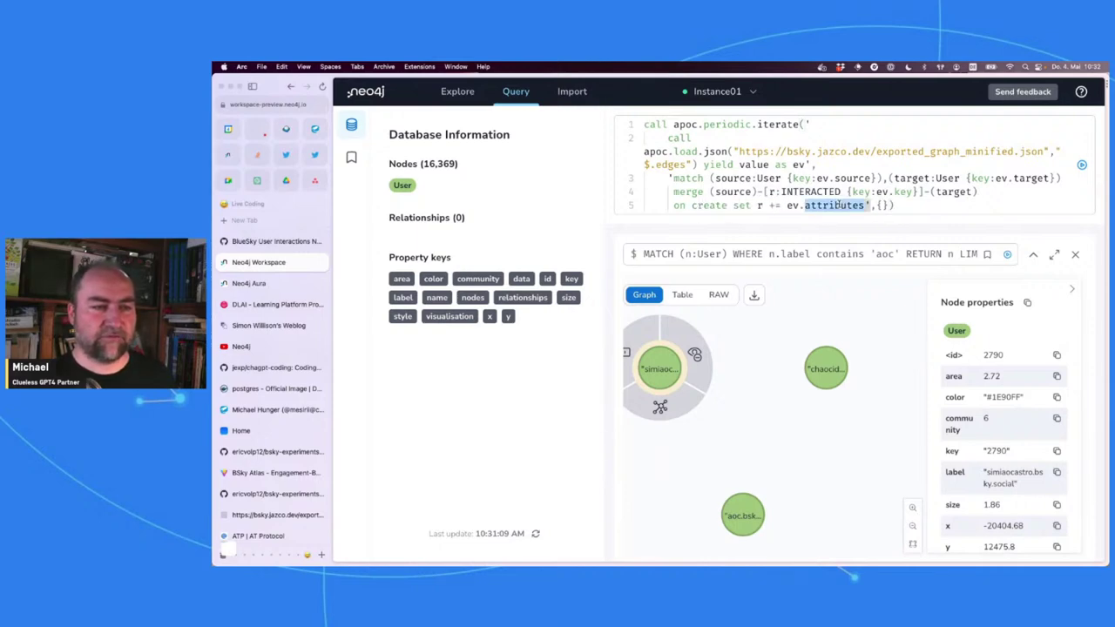
pyautogui.click(867, 205)
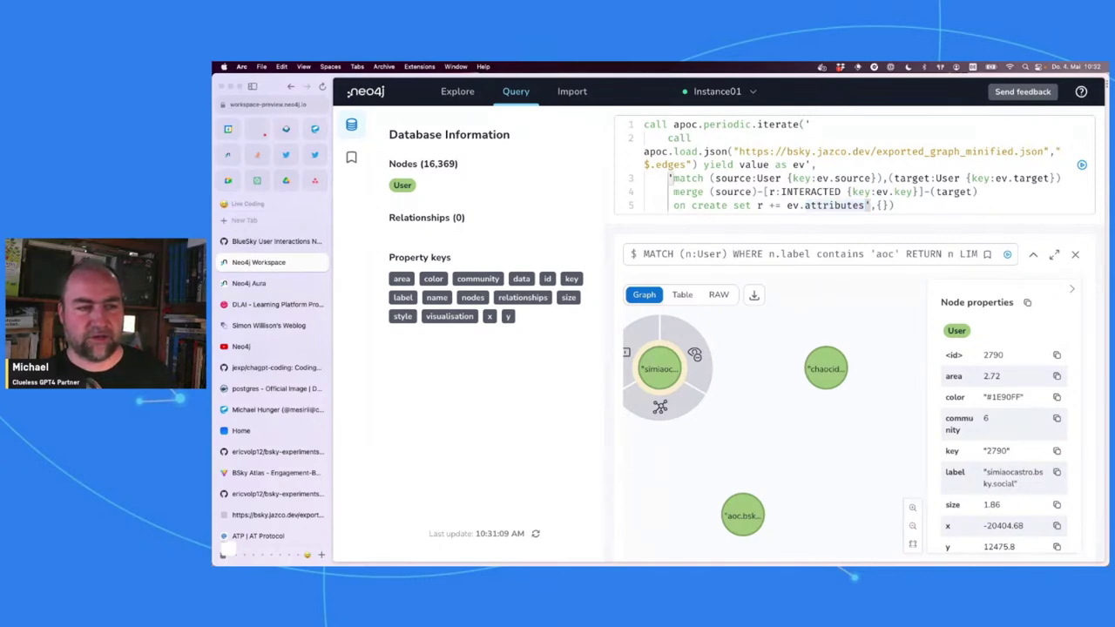
pyautogui.press('super+Return')
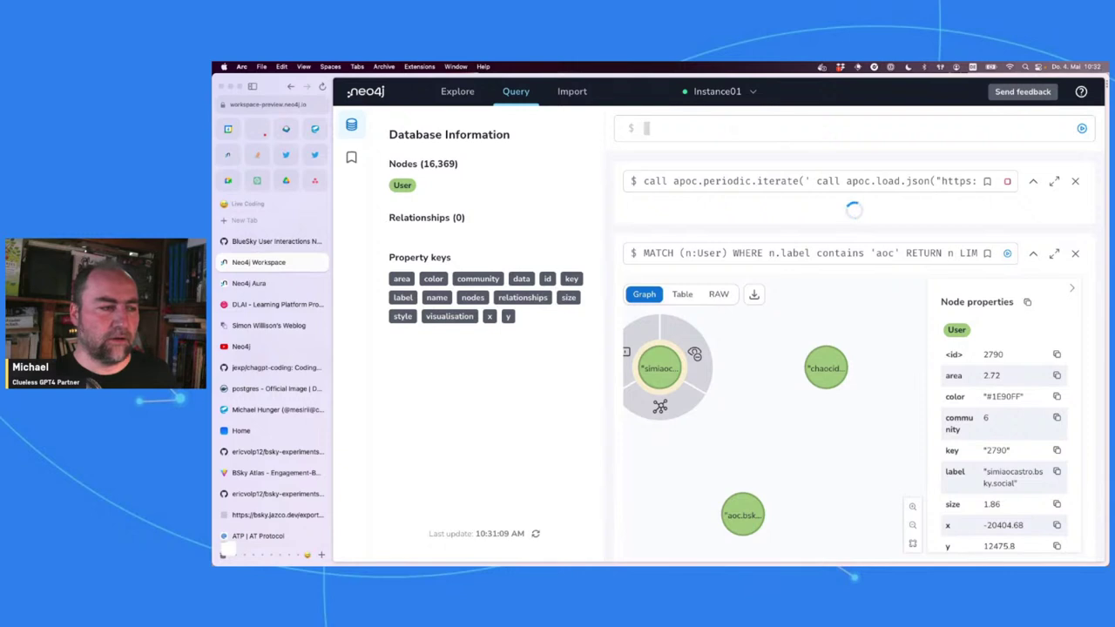
pyautogui.click(535, 535)
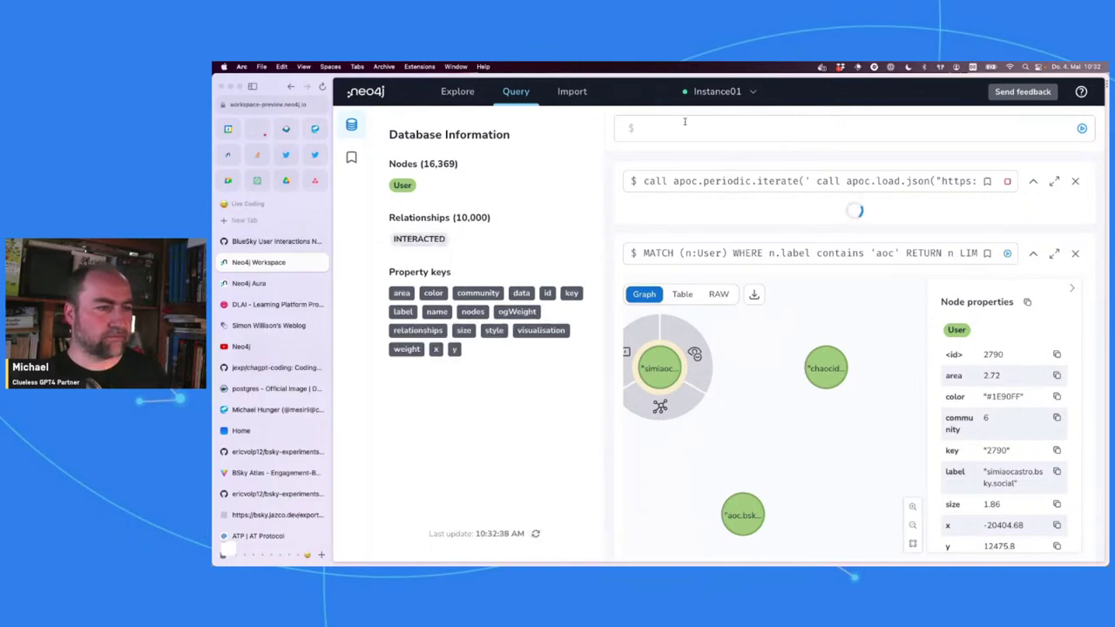
pyautogui.press('Up')
pyautogui.press('Up')
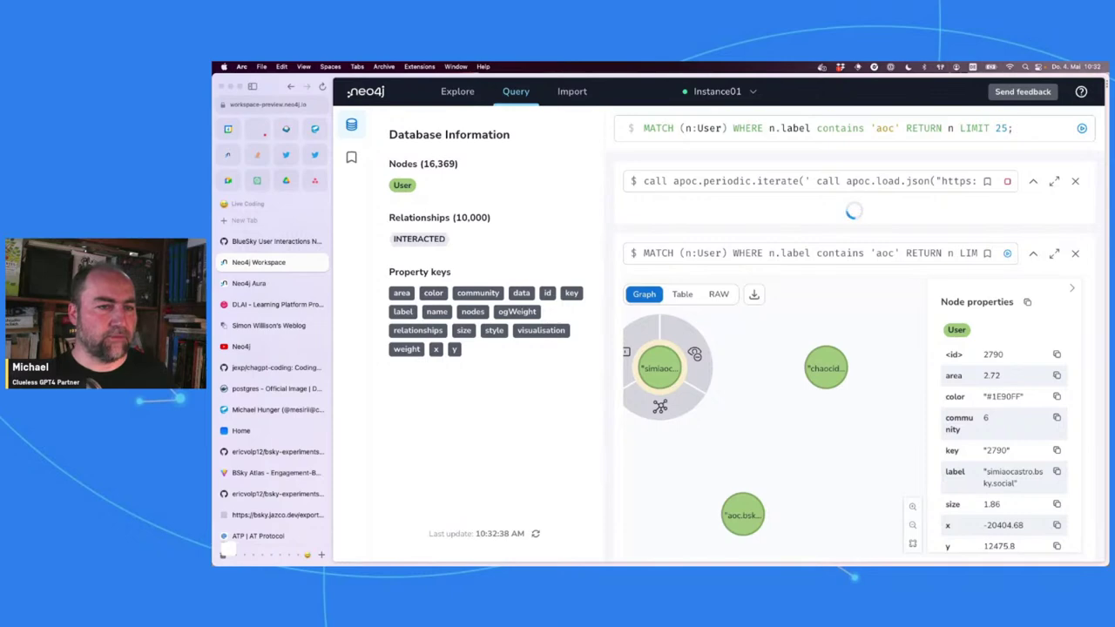
pyautogui.press('Down')
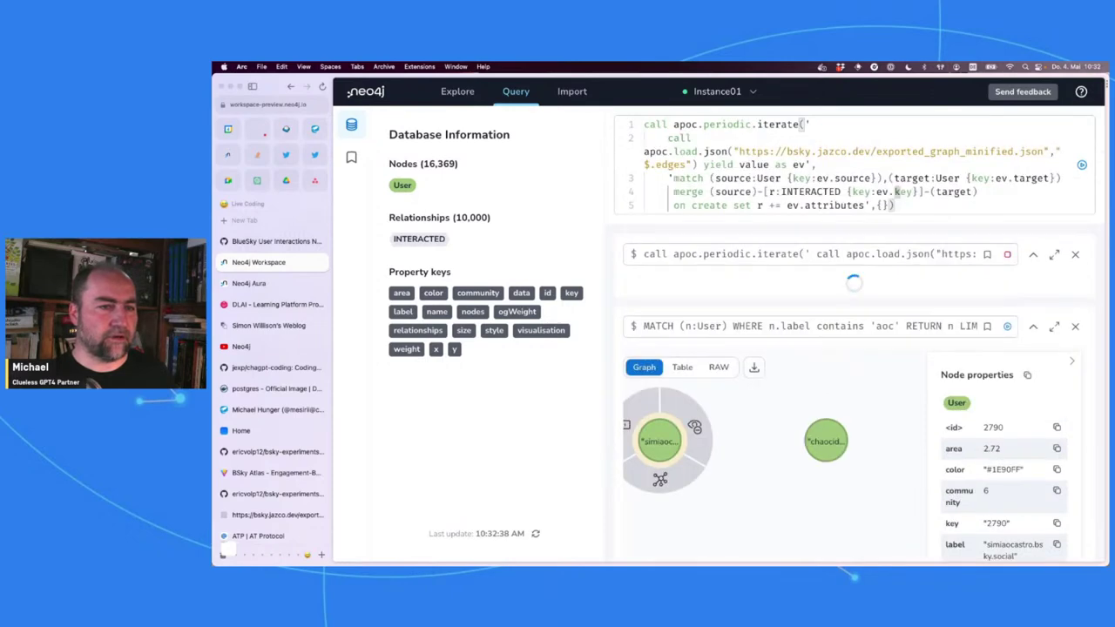
pyautogui.click(806, 164)
pyautogui.hotkey('shift', 'Down')
pyautogui.hotkey('shift', 'Down')
pyautogui.hotkey('shift', 'Down')
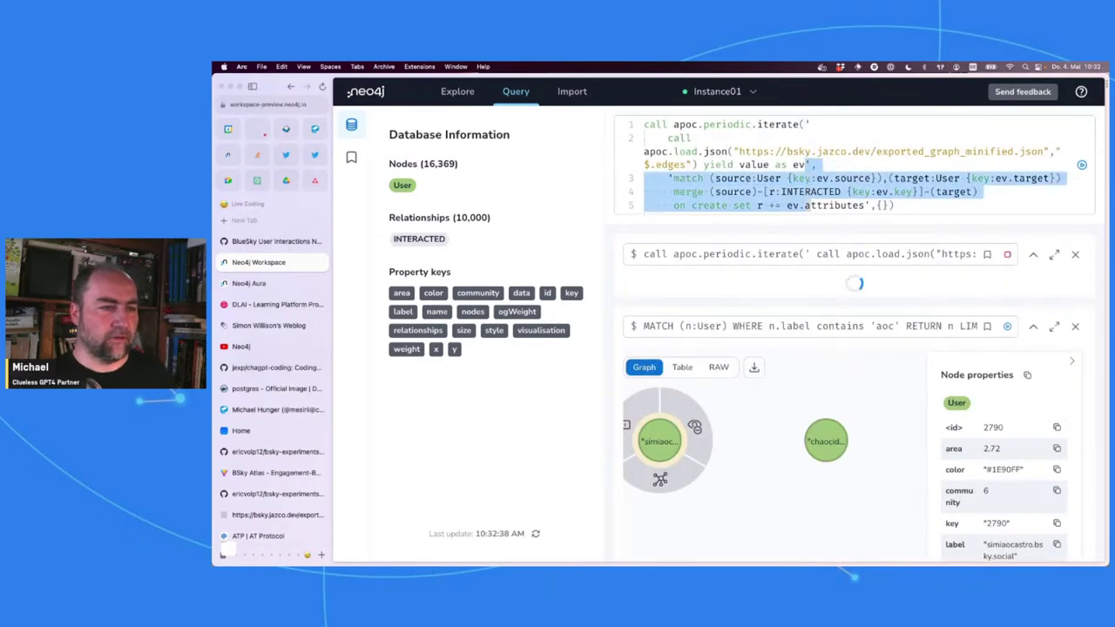
pyautogui.press('BackSpace')
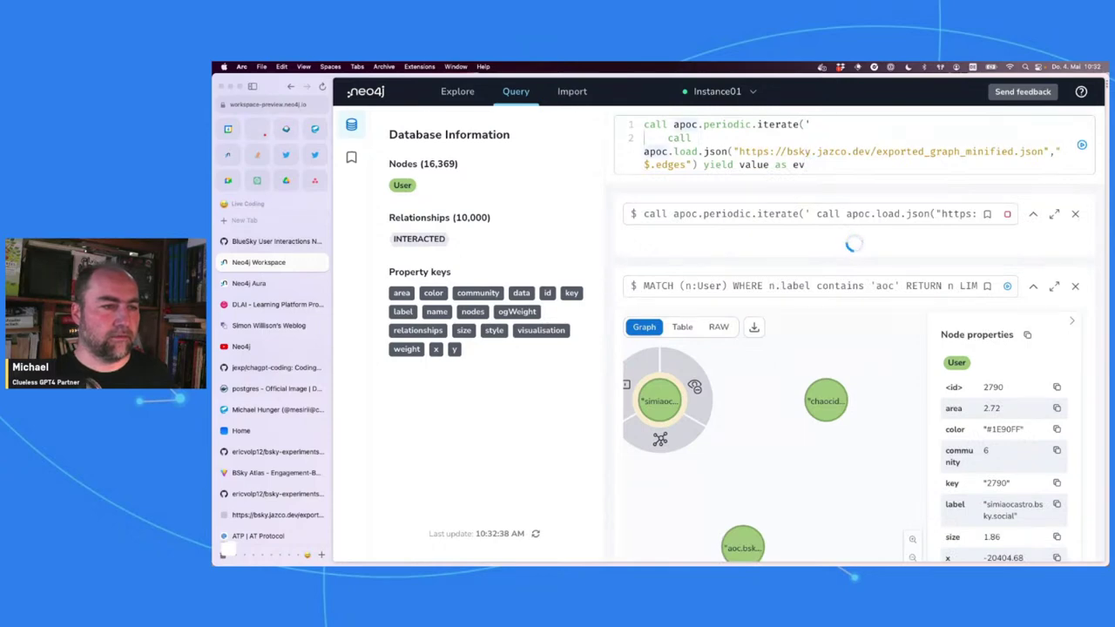
pyautogui.click(644, 125)
pyautogui.hotkey('shift', 'End')
pyautogui.press('BackSpace')
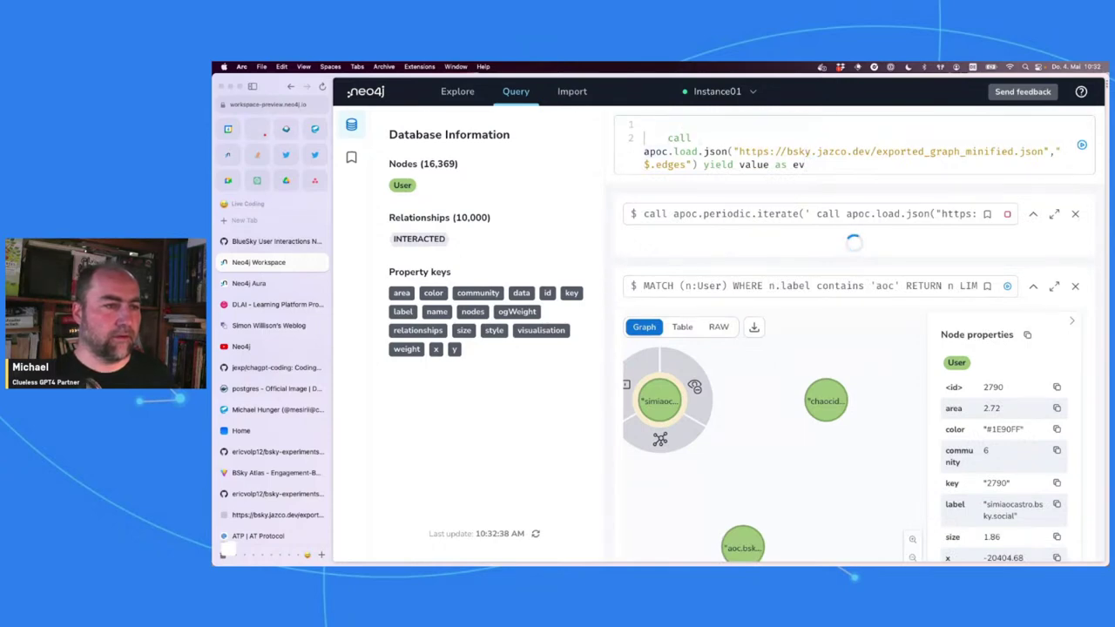
pyautogui.press('super+a')
pyautogui.press('BackSpace')
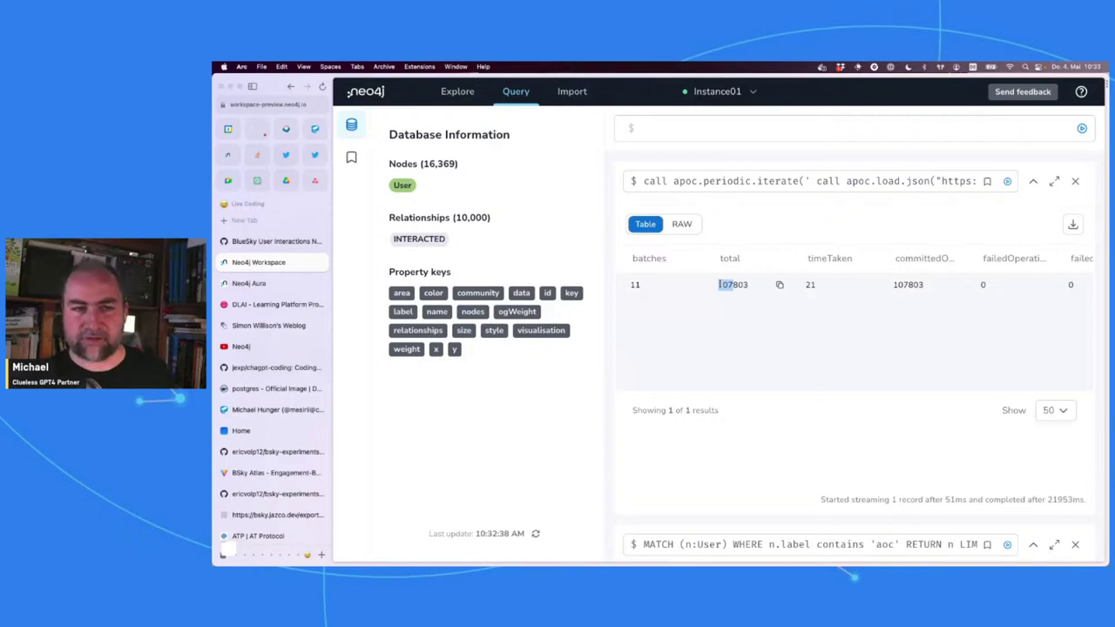
# Step: Close the edges import result, display a sample of 25 INTERACTED relationships as a graph and close that result too
pyautogui.click(1076, 181)
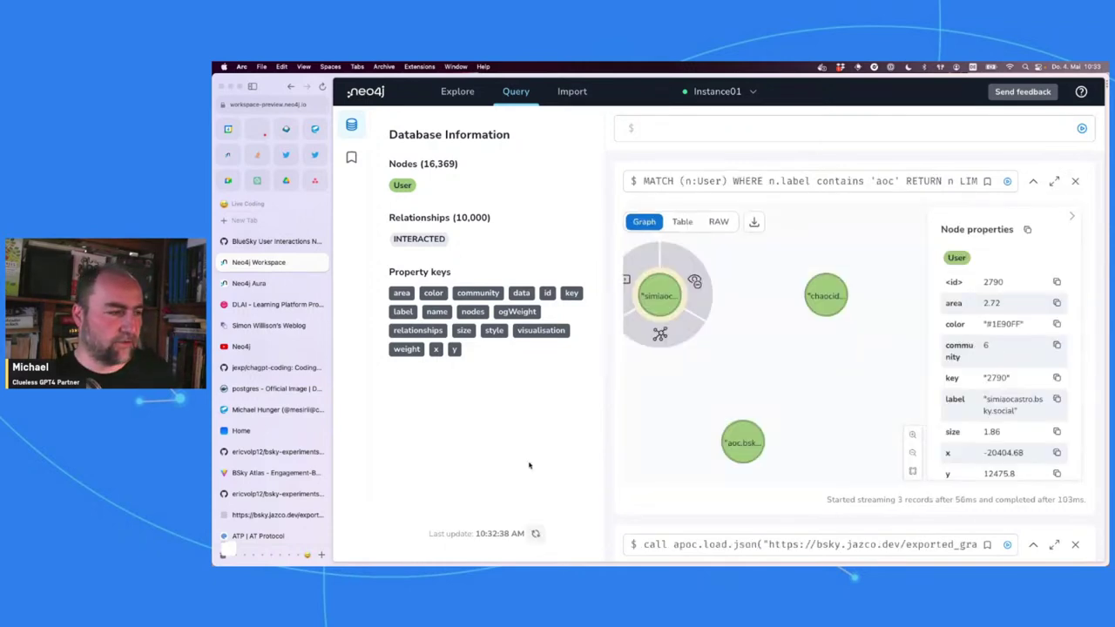
pyautogui.click(438, 240)
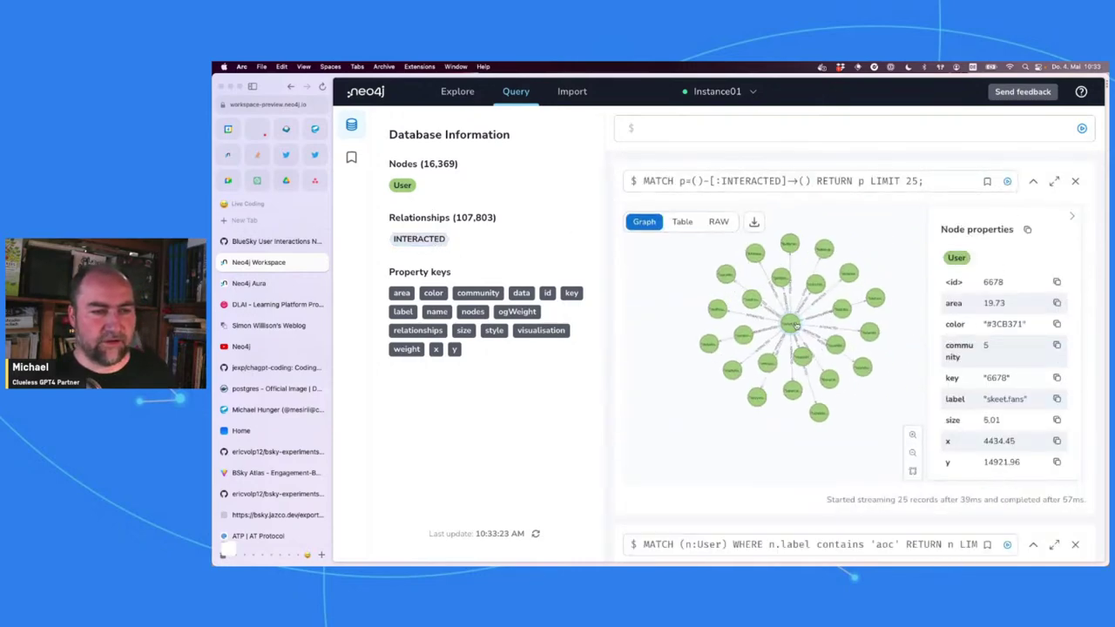
pyautogui.click(1074, 180)
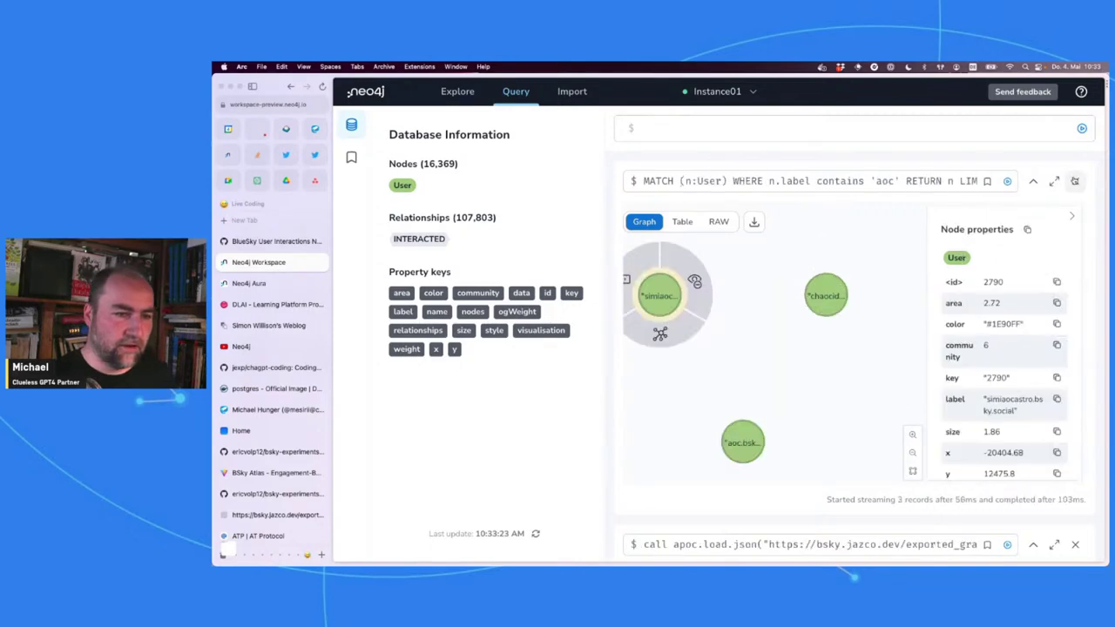
# Step: Query User nodes whose label contains 'mesirii', expand the matching node's INTERACTED neighbours and hide the database information
pyautogui.click(877, 180)
pyautogui.moveTo(885, 180); pyautogui.dragTo(902, 179)
pyautogui.write('mesirii')
pyautogui.press('Return')
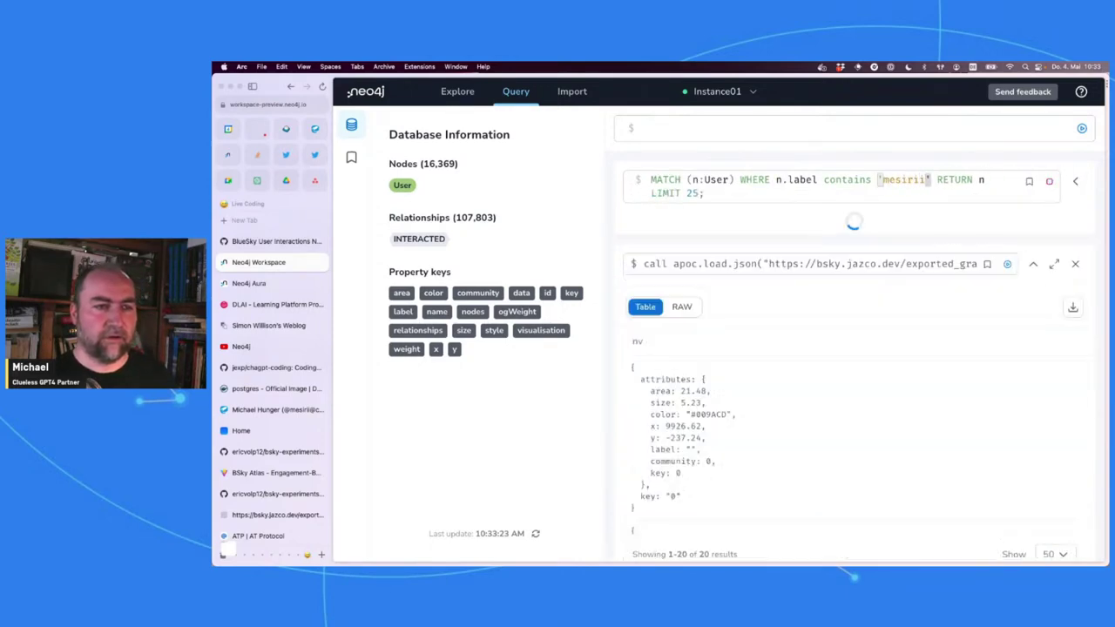
pyautogui.click(854, 355)
pyautogui.click(850, 398)
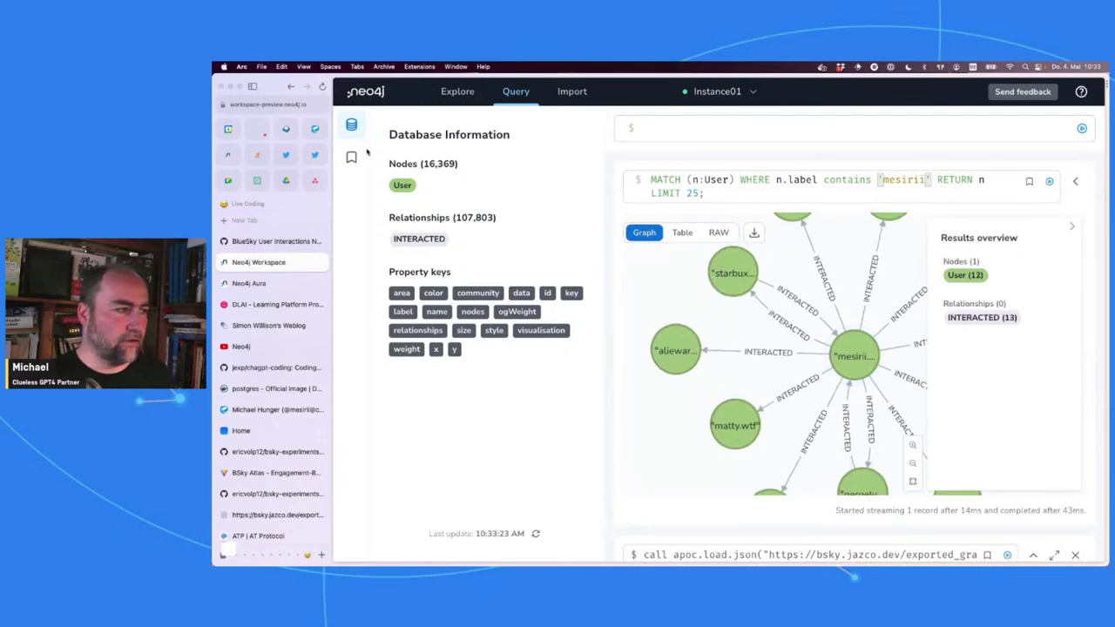
pyautogui.click(352, 125)
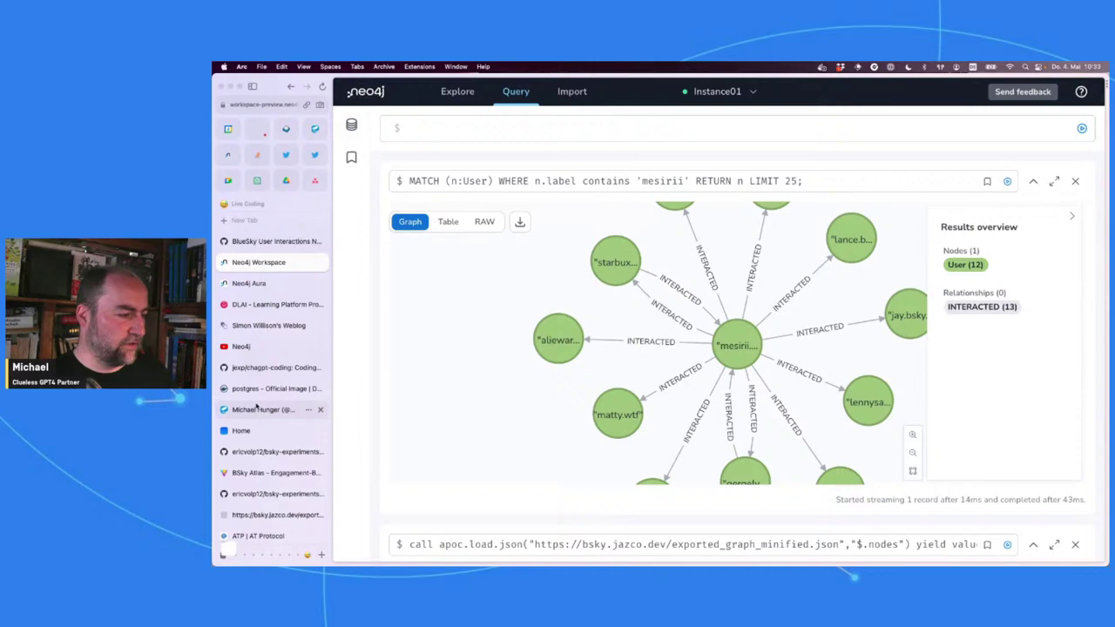
# Step: Switch to the BSky Atlas page and search for the handle mesirii.de
pyautogui.scroll(-1, 249, 444)
pyautogui.click(261, 446)
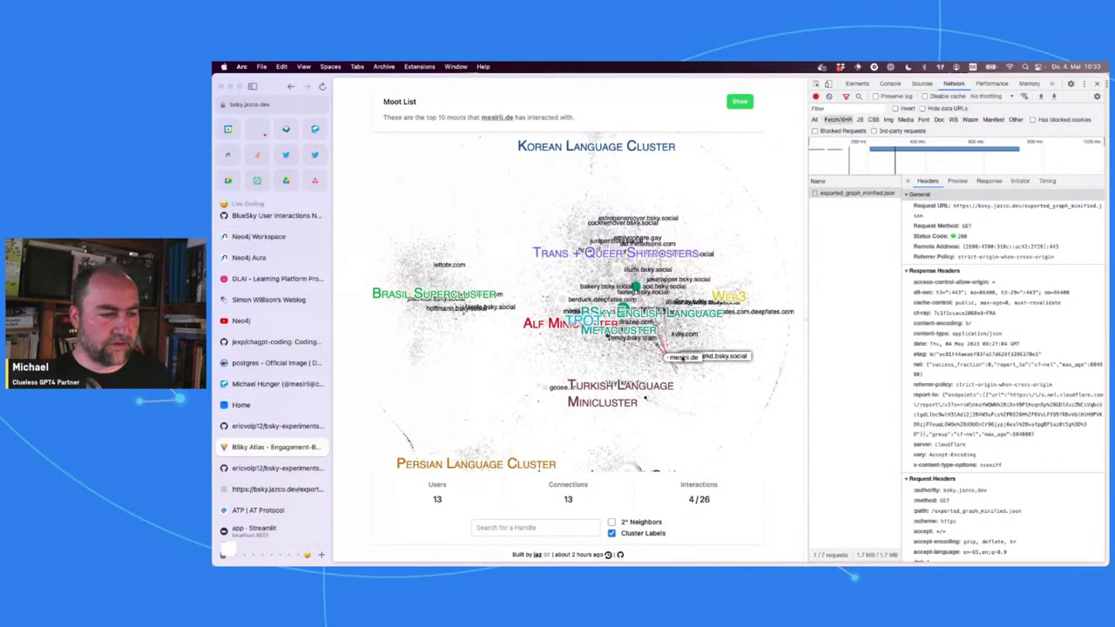
pyautogui.click(534, 523)
pyautogui.write('mesiri')
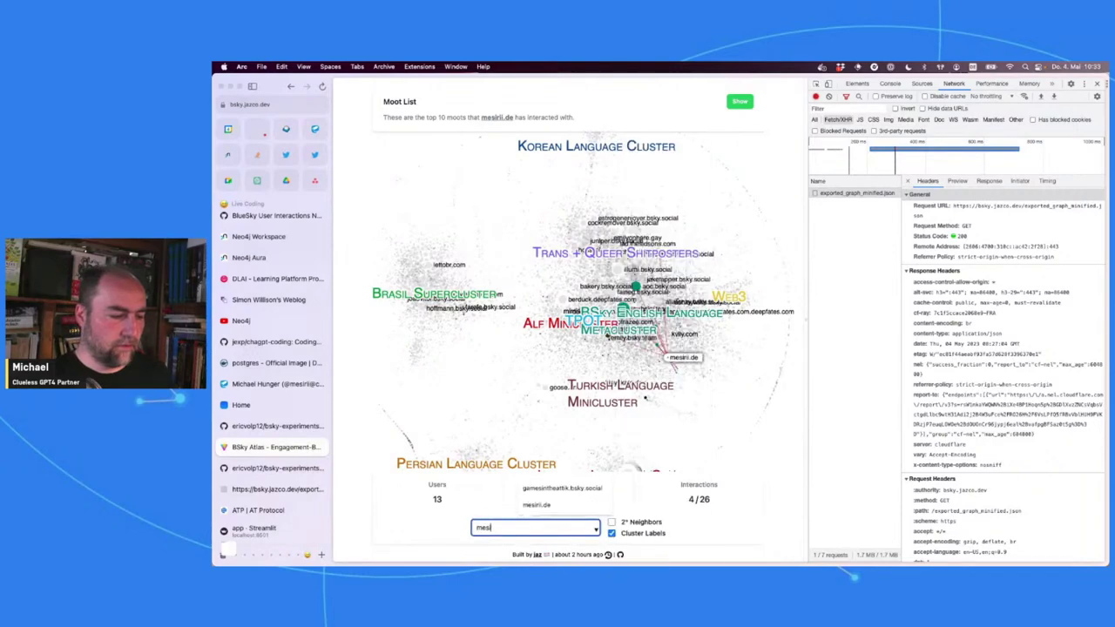
pyautogui.write('i')
pyautogui.click(536, 551)
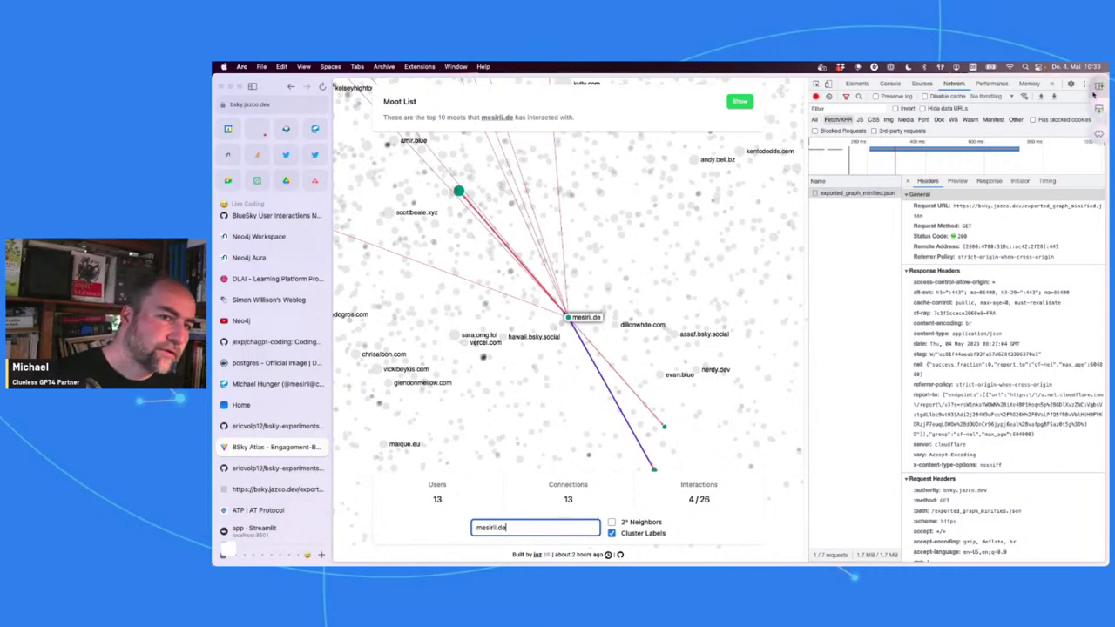
# Step: Close the developer tools and examine the connections around mesirii.de in the atlas graph
pyautogui.click(1096, 85)
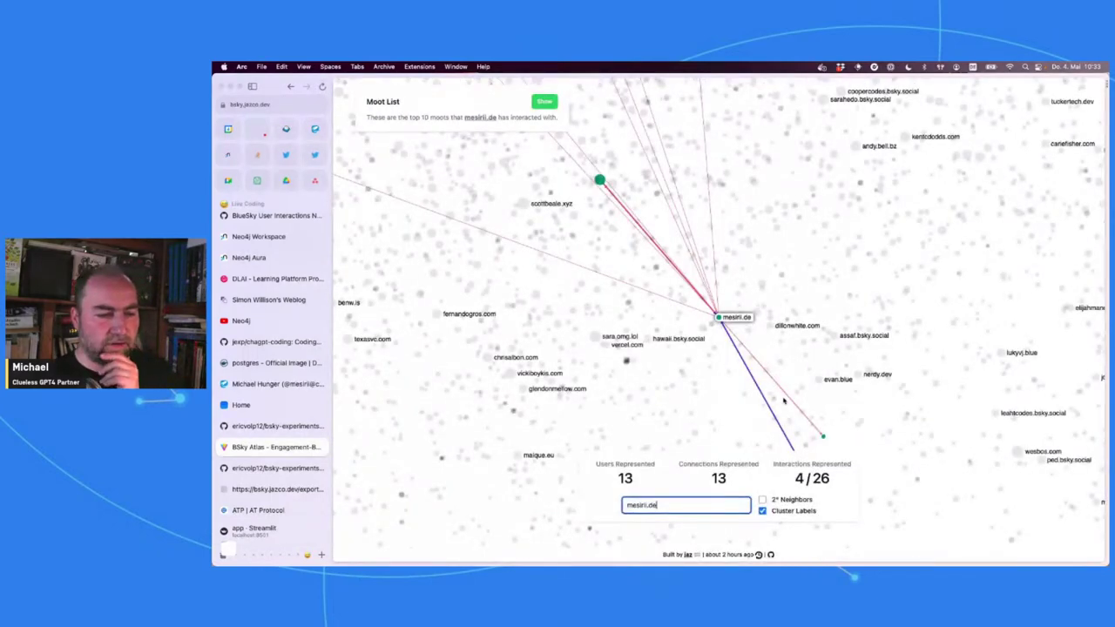
pyautogui.scroll(-5, 702, 372)
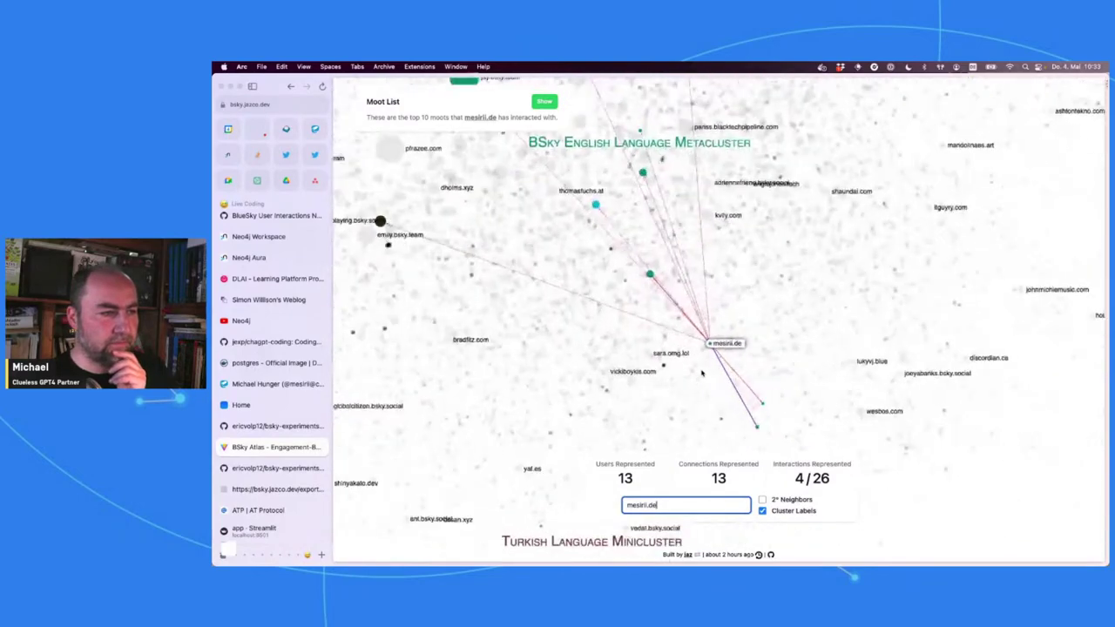
pyautogui.scroll(3, 702, 373)
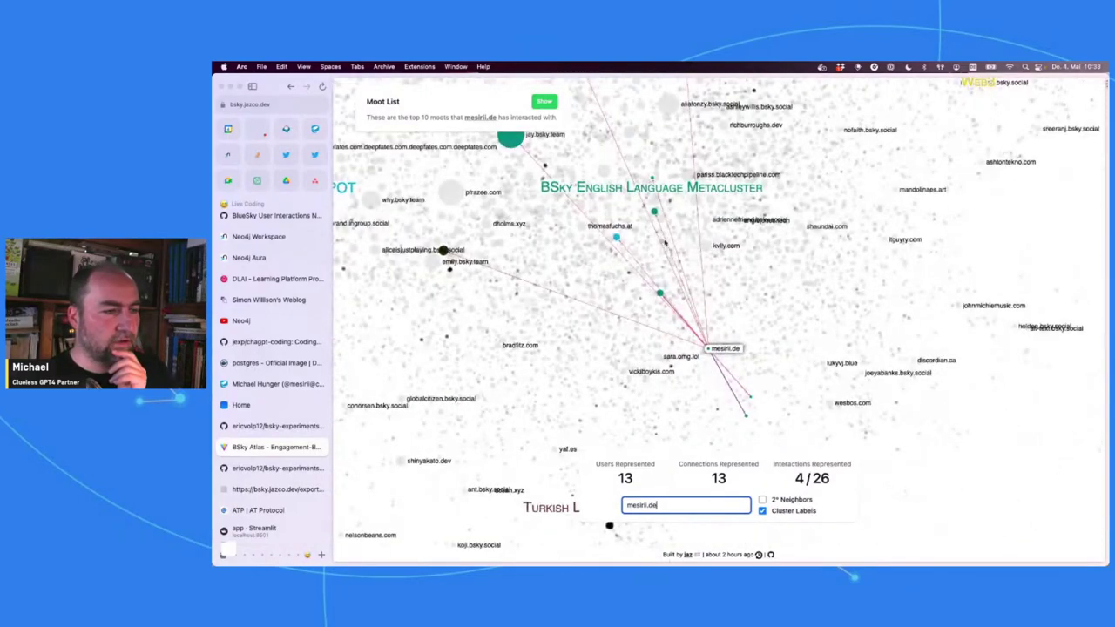
pyautogui.moveTo(558, 221); pyautogui.dragTo(535, 250)
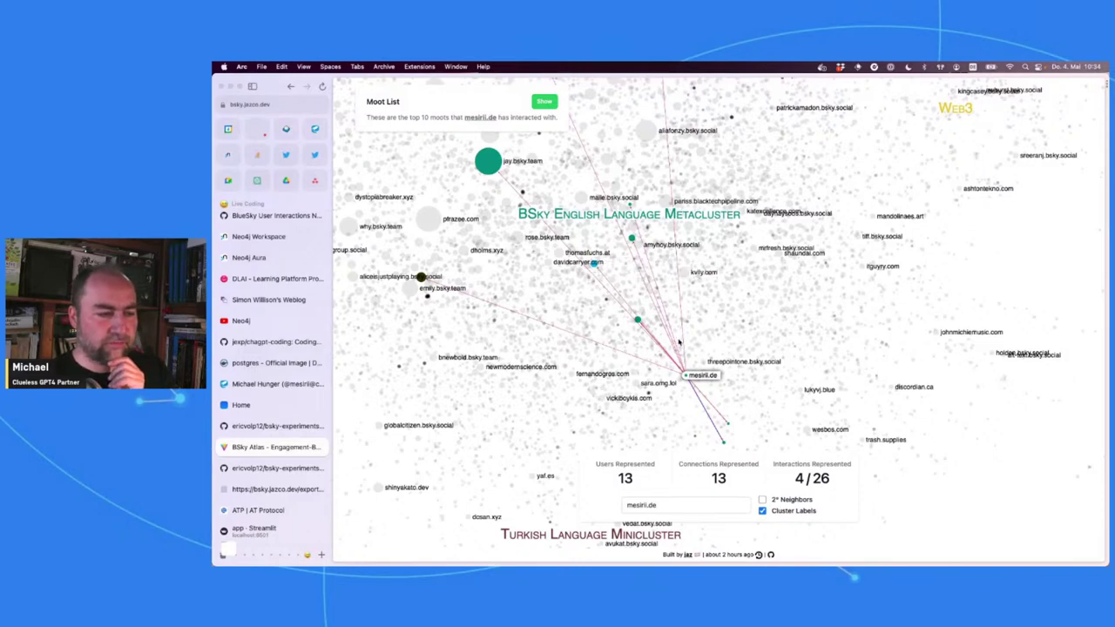
pyautogui.scroll(-3, 731, 349)
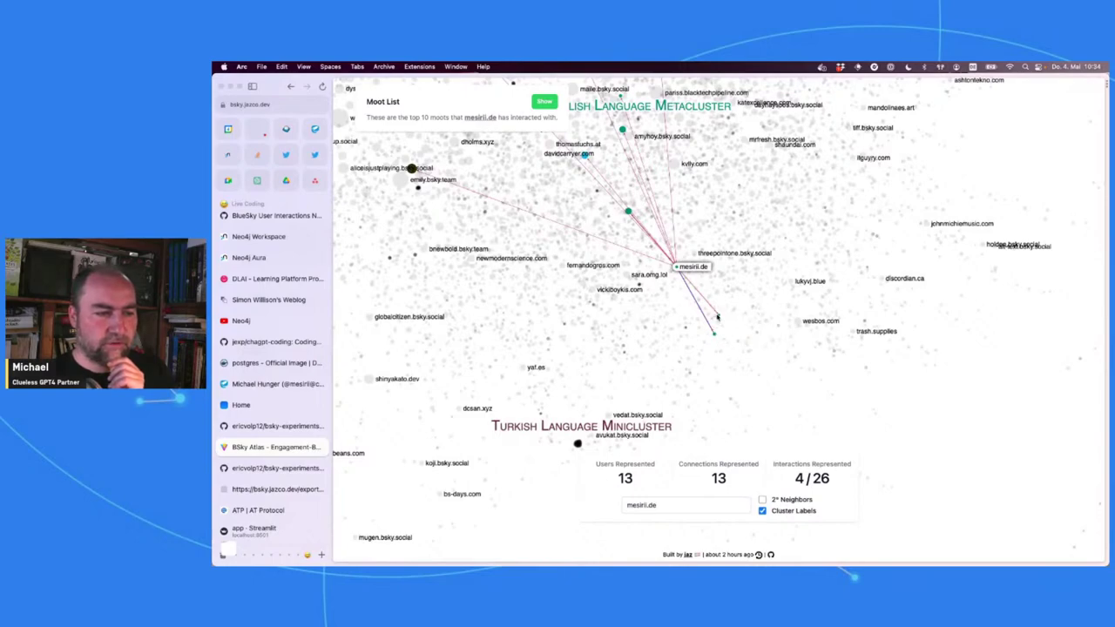
pyautogui.scroll(3, 714, 278)
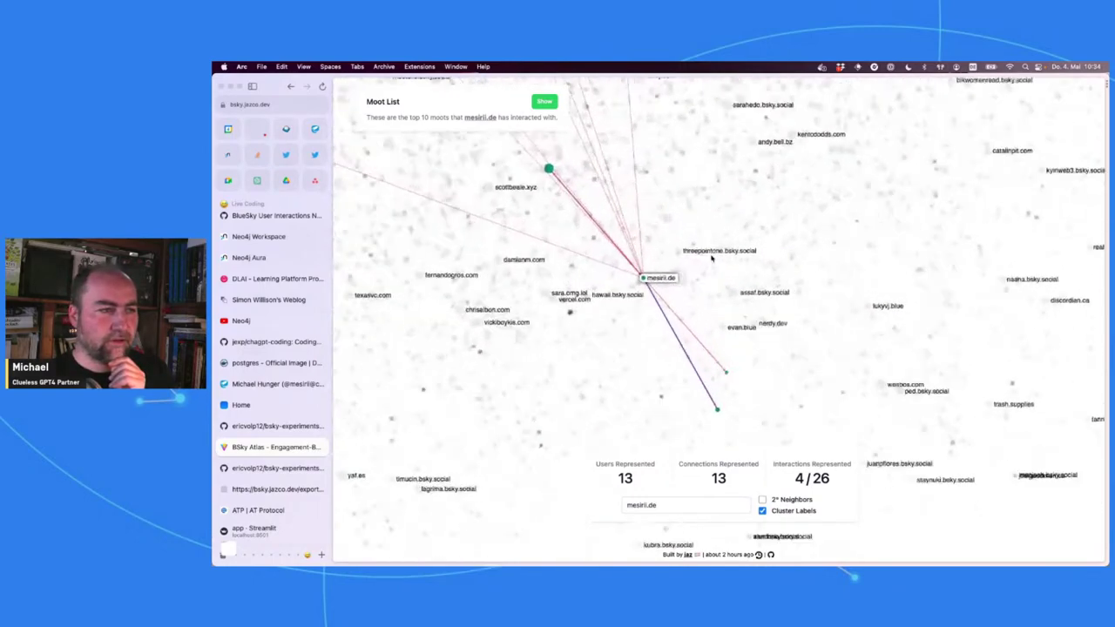
# Step: Show the Moot List of mesirii.de in the atlas, examine its top interacted accounts and hide the list again
pyautogui.scroll(-5, 712, 257)
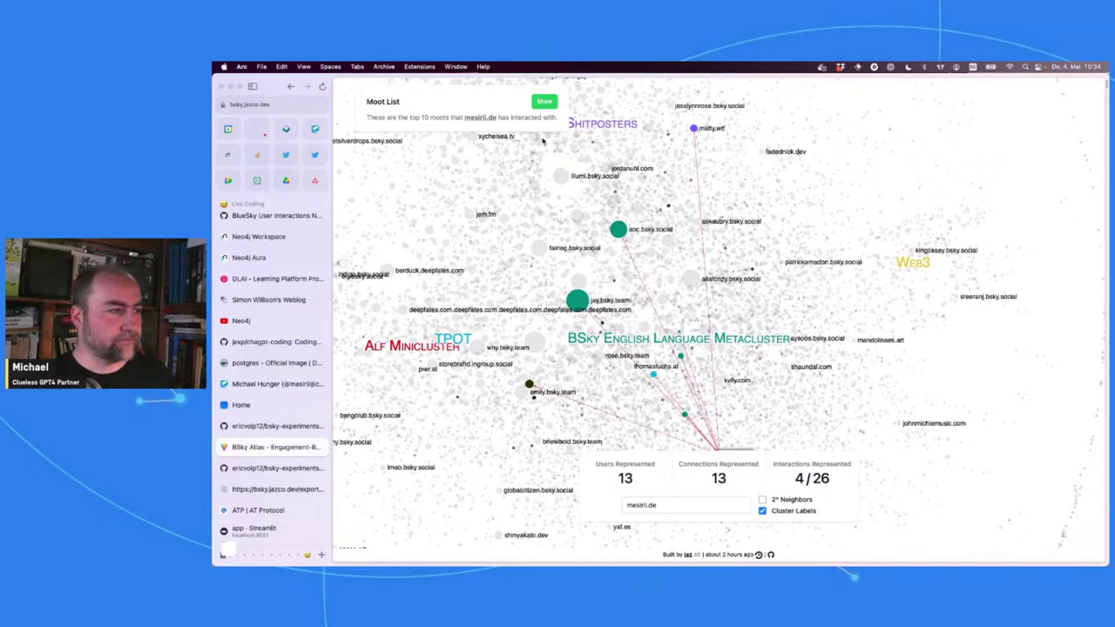
pyautogui.click(487, 125)
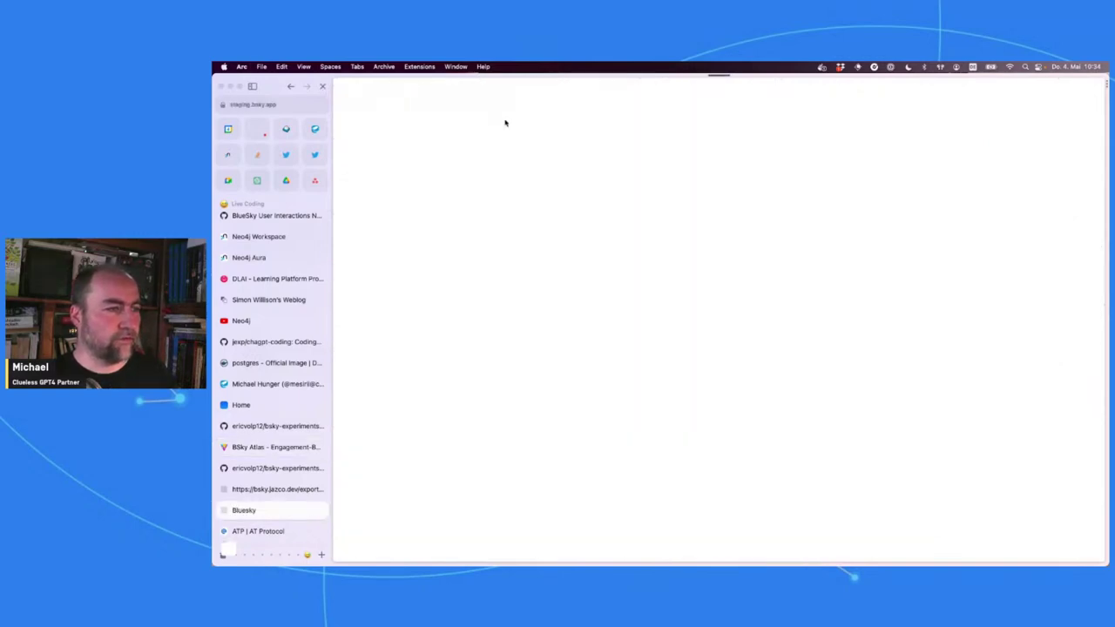
pyautogui.press('super+w')
pyautogui.click(544, 102)
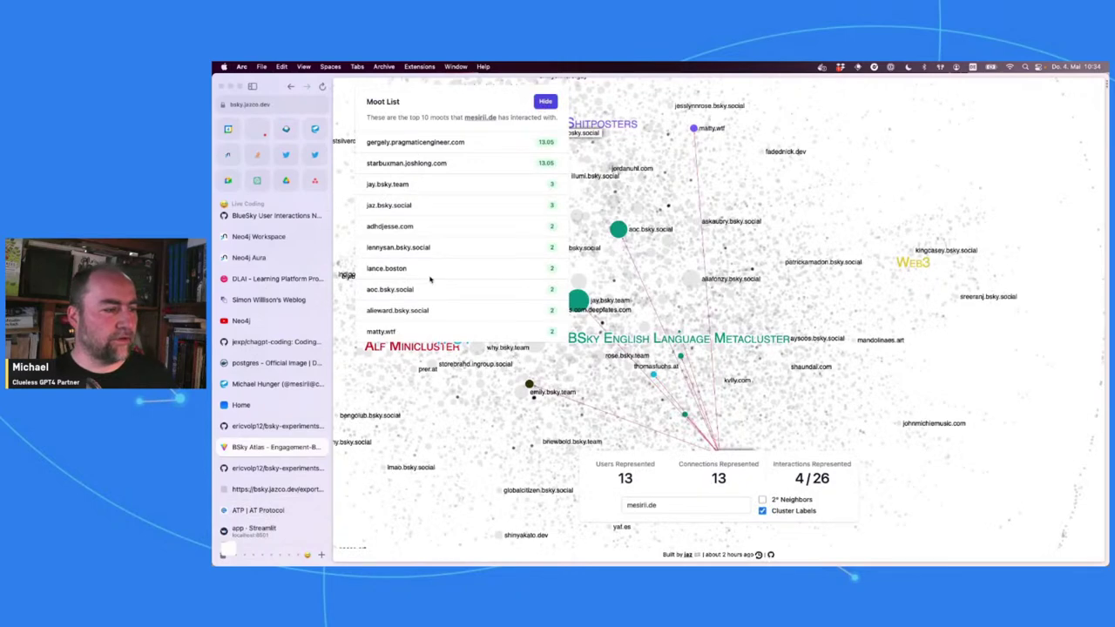
pyautogui.moveTo(441, 315); pyautogui.dragTo(368, 314)
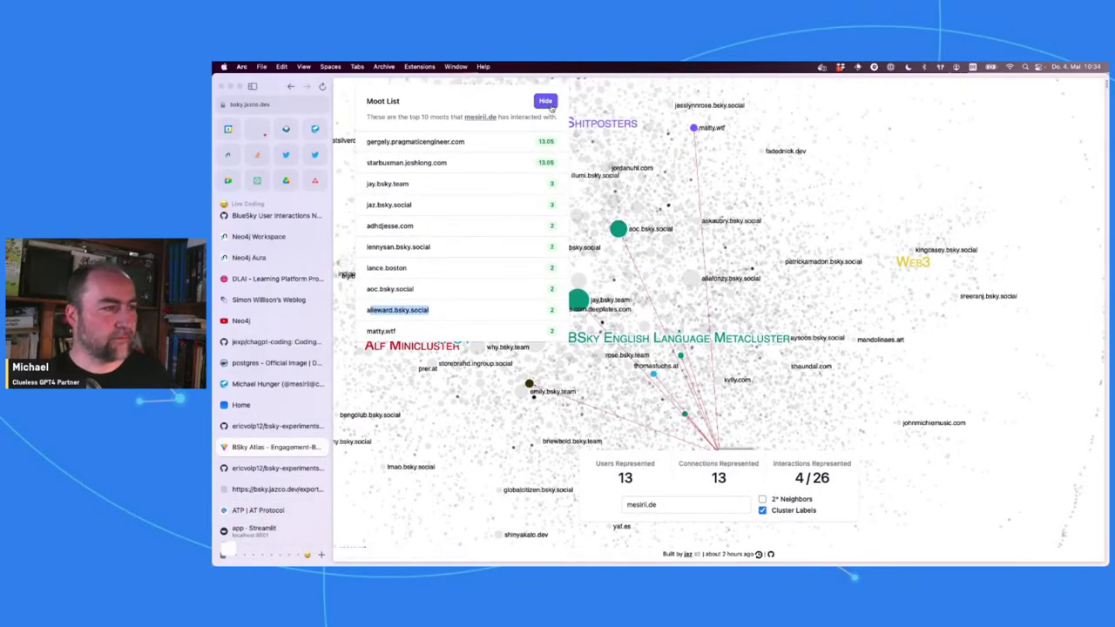
pyautogui.click(546, 102)
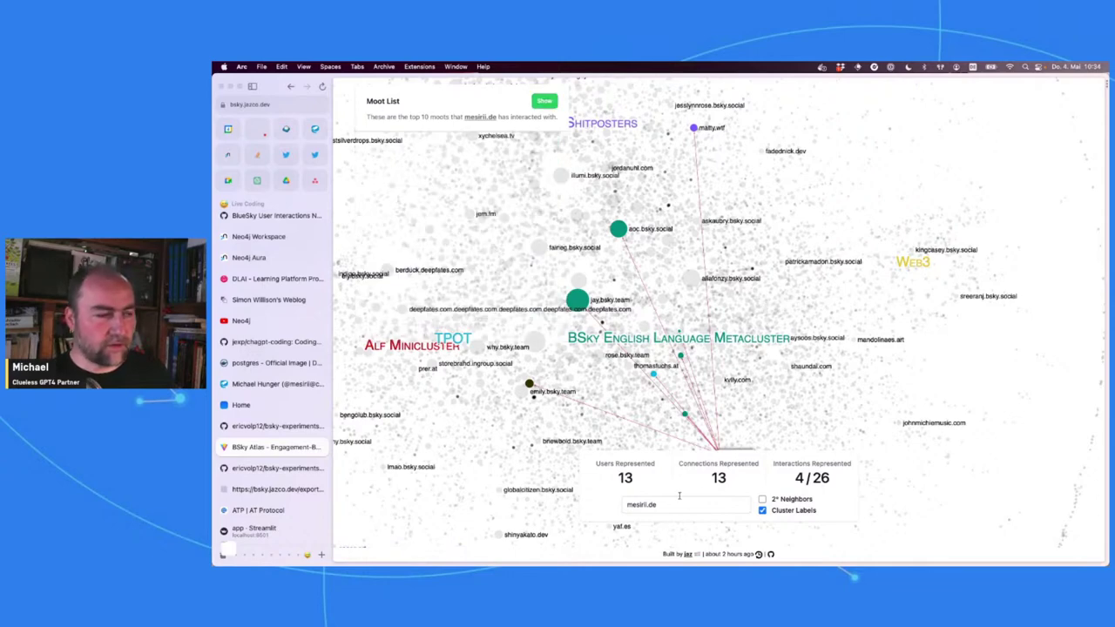
# Step: Switch to Neo4j Workspace and inspect the properties of the INTERACTED relationship from the mesirii node to the jay.bsky node
pyautogui.click(296, 256)
pyautogui.click(292, 244)
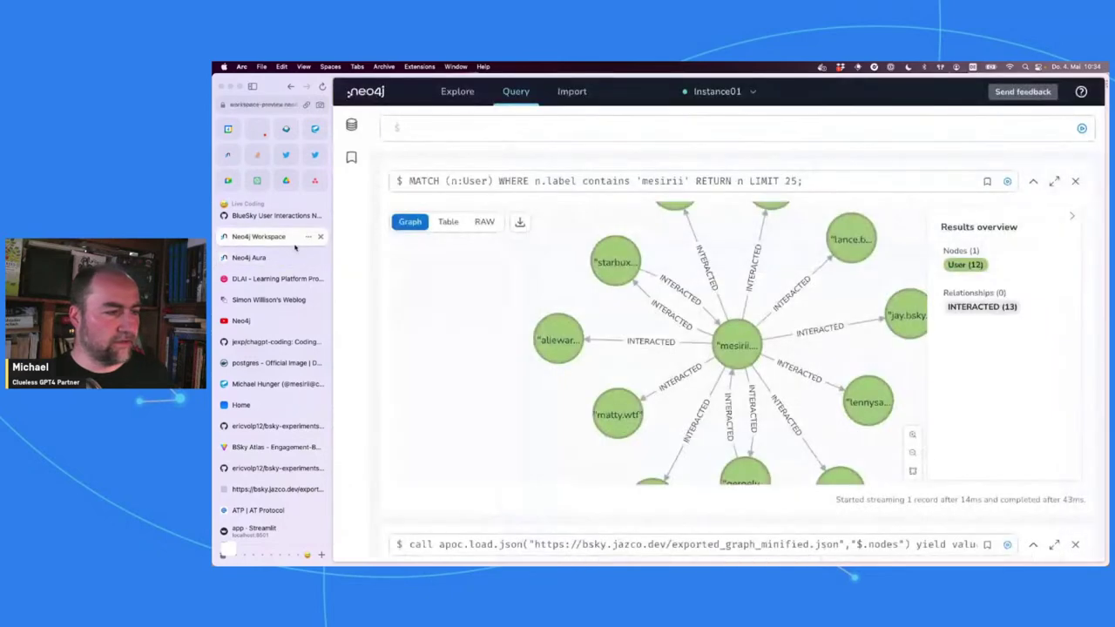
pyautogui.moveTo(828, 311); pyautogui.dragTo(729, 258)
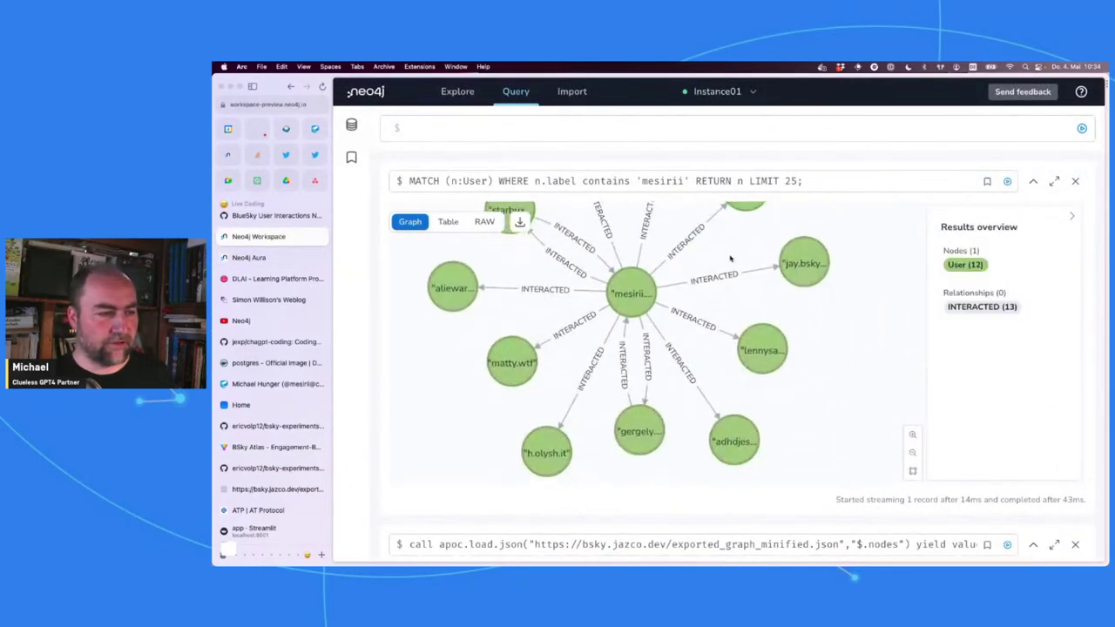
pyautogui.moveTo(725, 281)
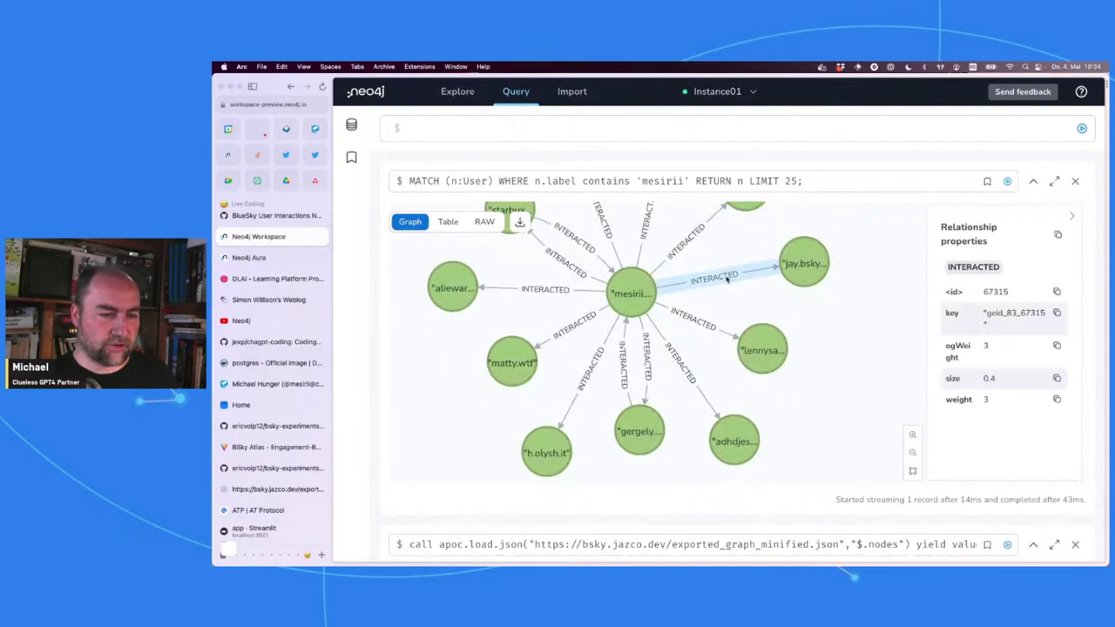
pyautogui.moveTo(689, 382)
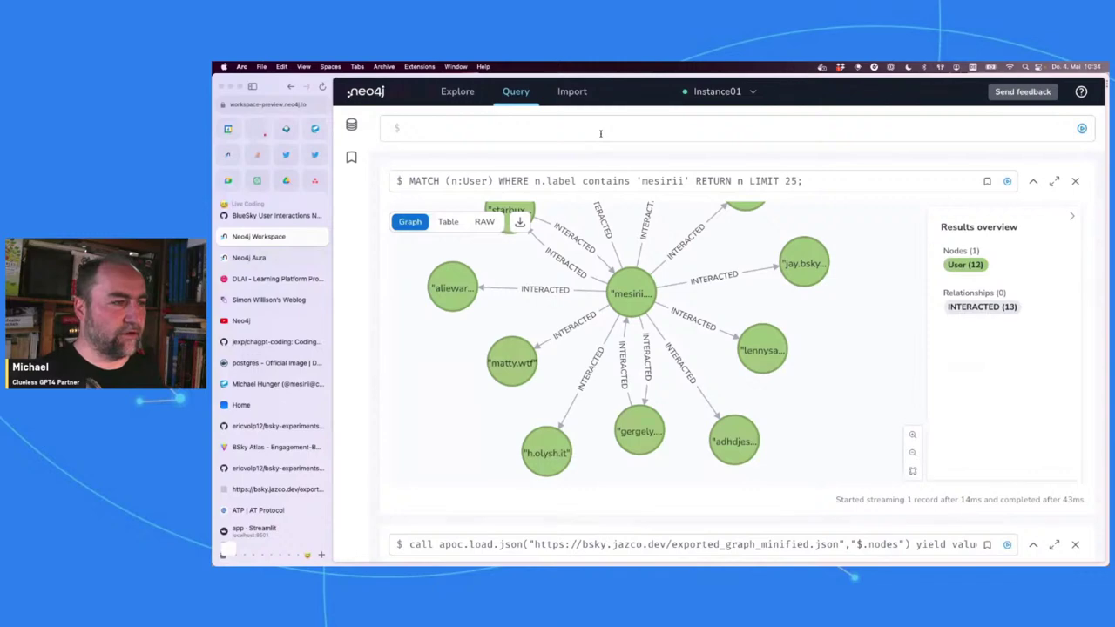
# Step: Open Explore and add a rule-based style that colours User nodes by unique values of the community property
pyautogui.click(574, 93)
pyautogui.click(454, 93)
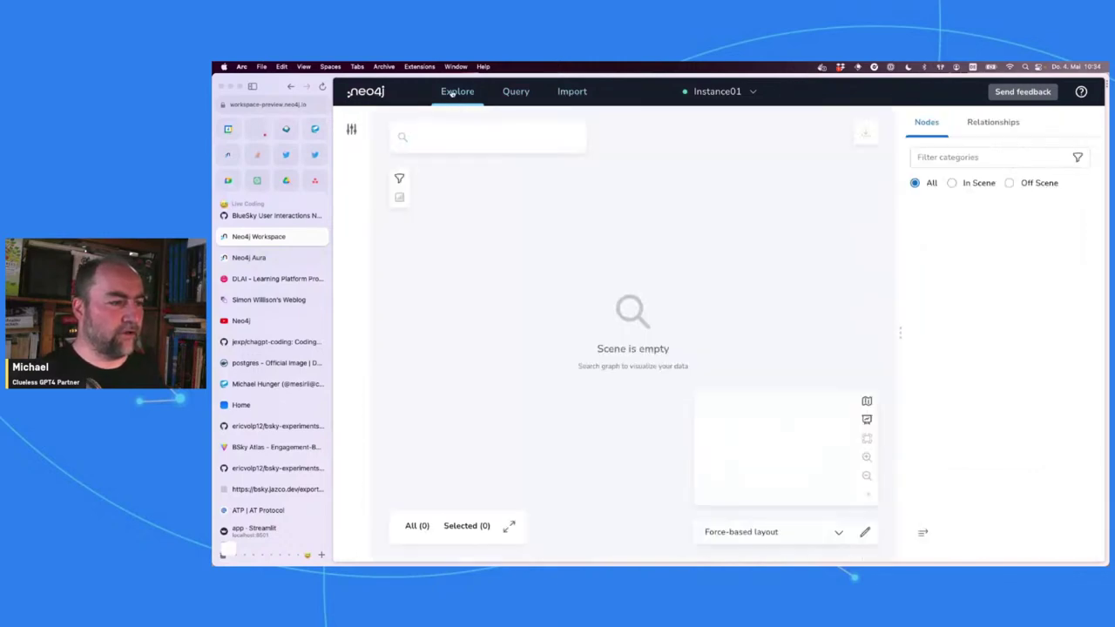
pyautogui.click(505, 138)
pyautogui.click(491, 179)
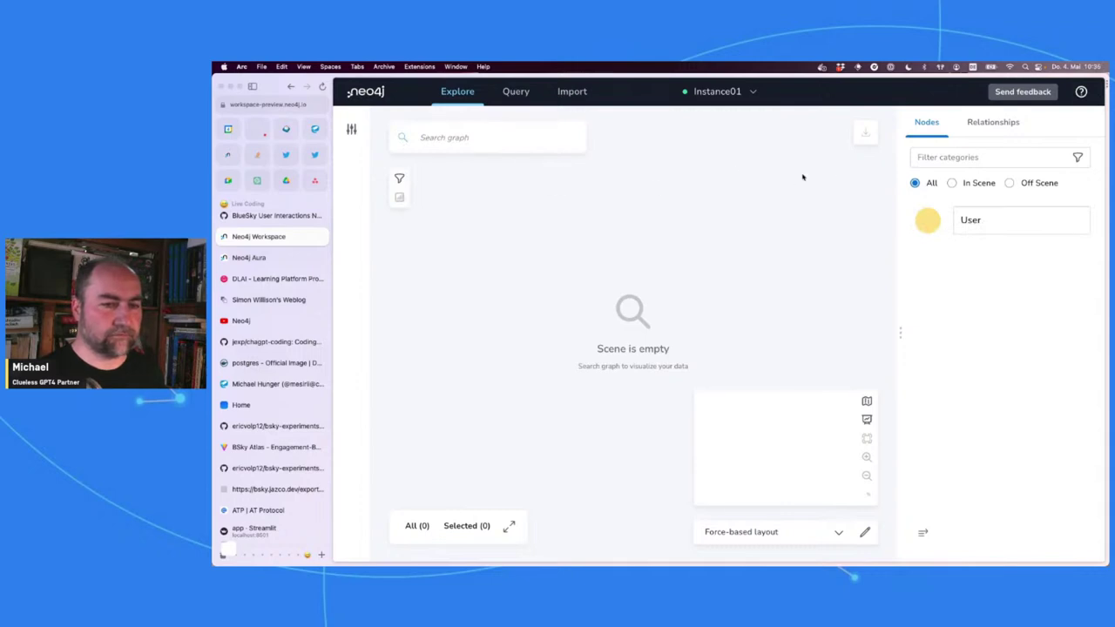
pyautogui.click(930, 226)
pyautogui.click(821, 195)
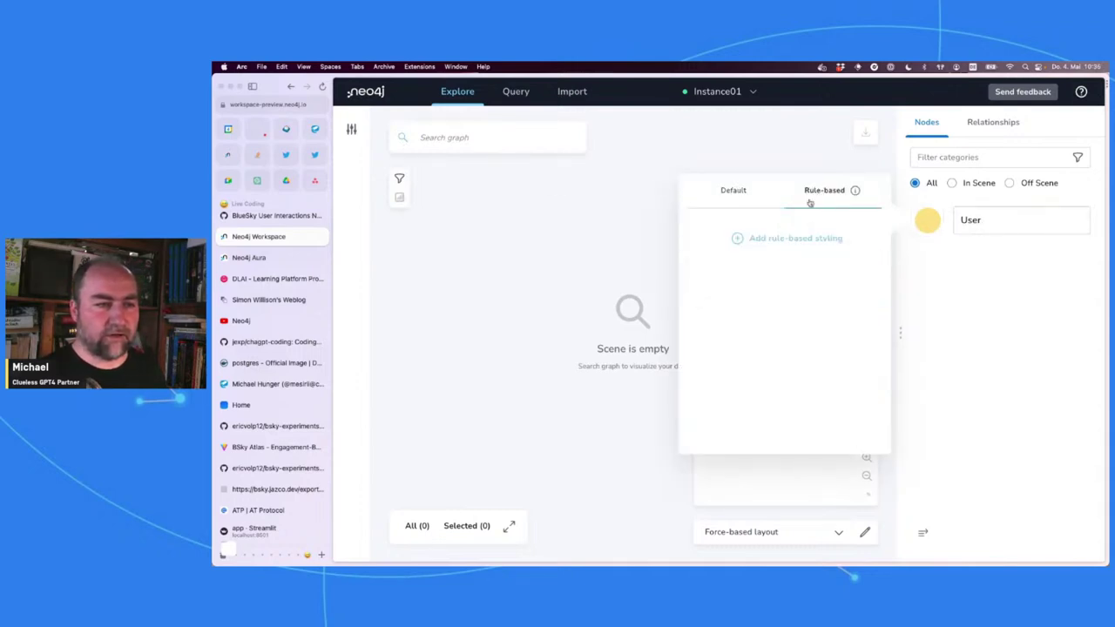
pyautogui.click(773, 247)
pyautogui.click(761, 271)
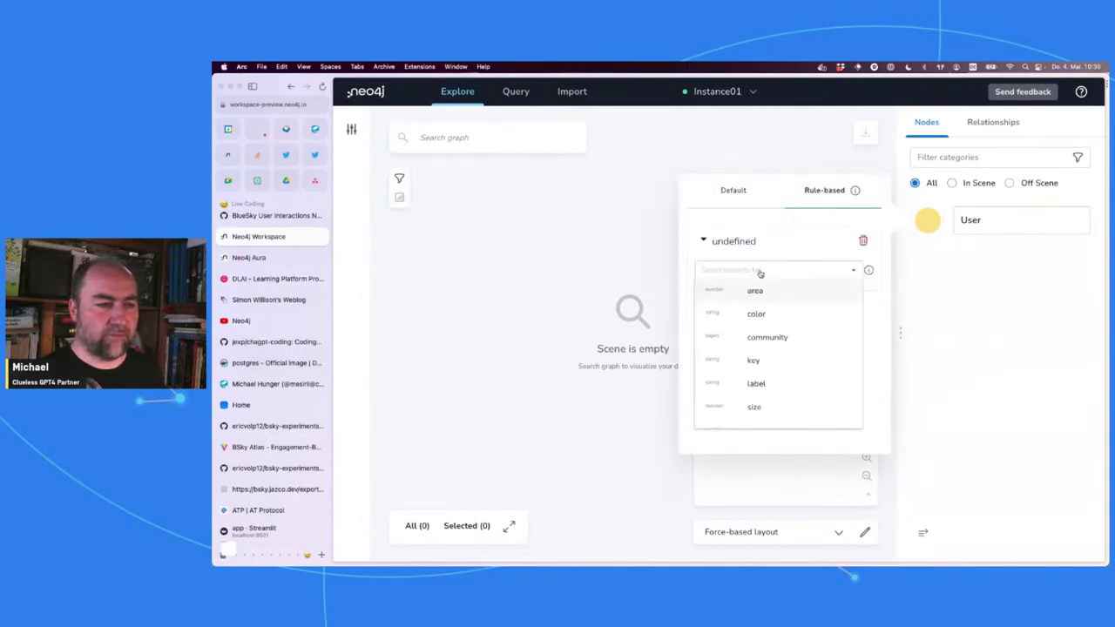
pyautogui.click(765, 337)
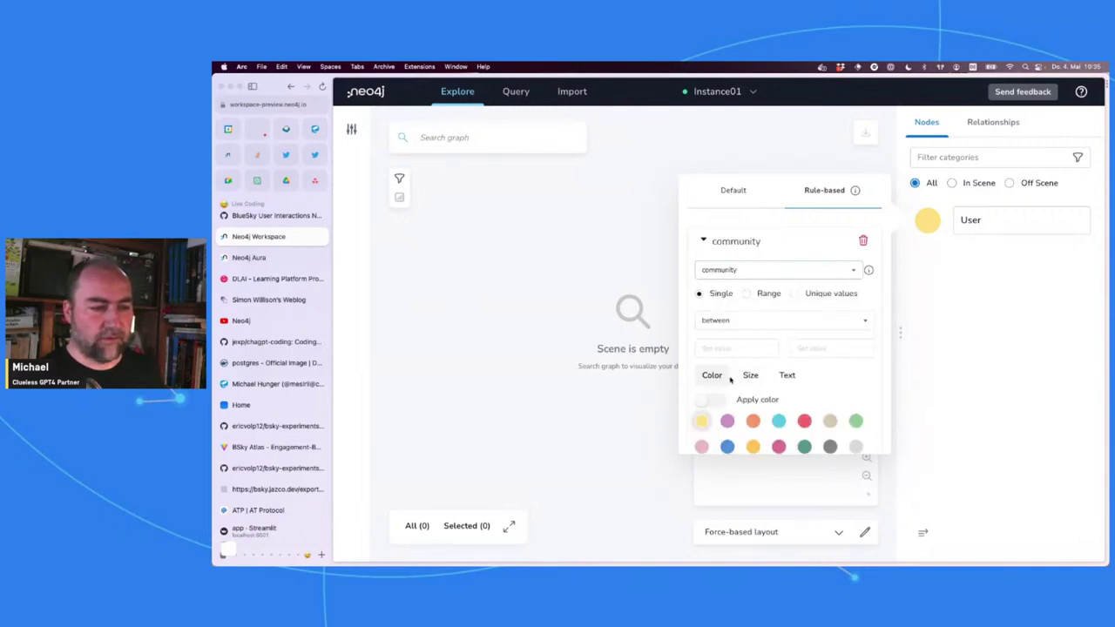
pyautogui.click(794, 292)
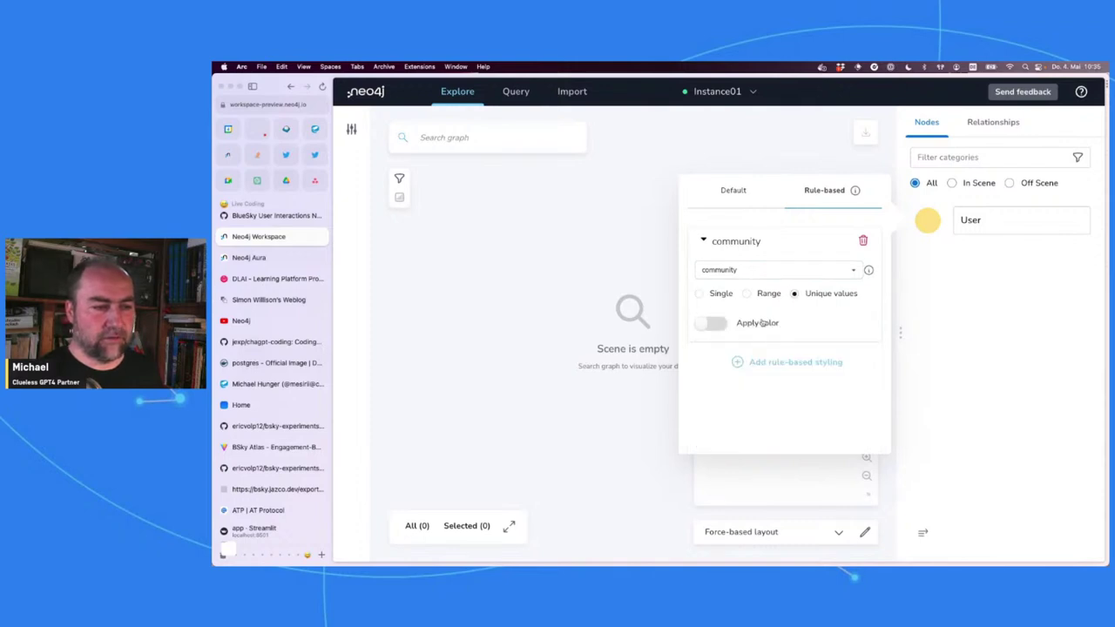
pyautogui.click(713, 324)
pyautogui.click(937, 295)
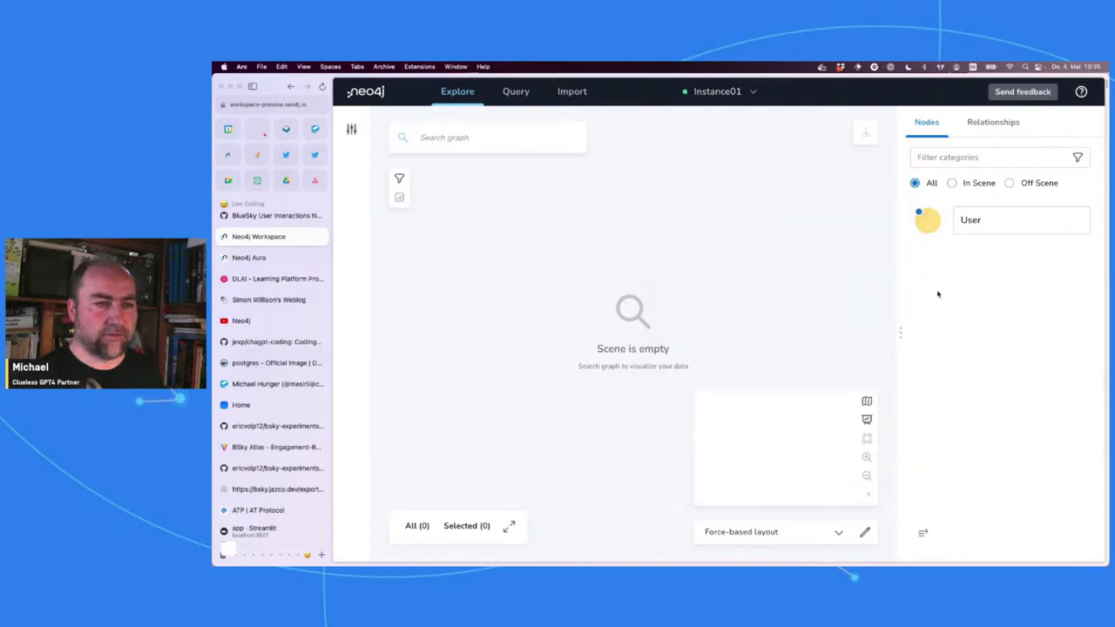
# Step: Load a data sample into the scene with the search phrase "Show me a graph" and look closer at the coloured nodes
pyautogui.click(501, 136)
pyautogui.click(491, 186)
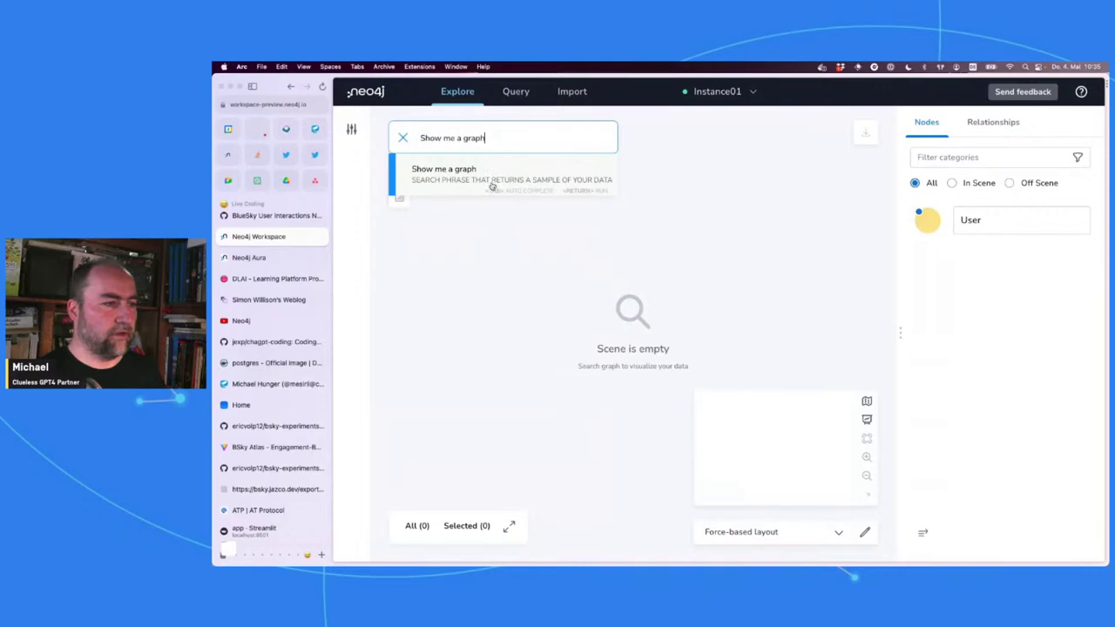
pyautogui.press('Return')
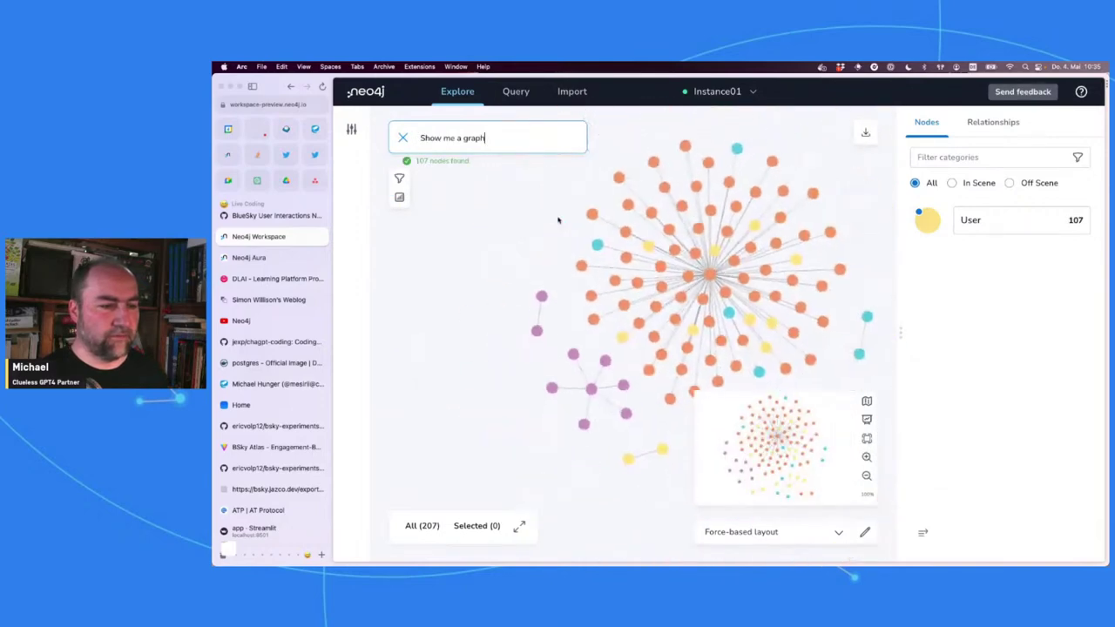
pyautogui.scroll(5, 558, 219)
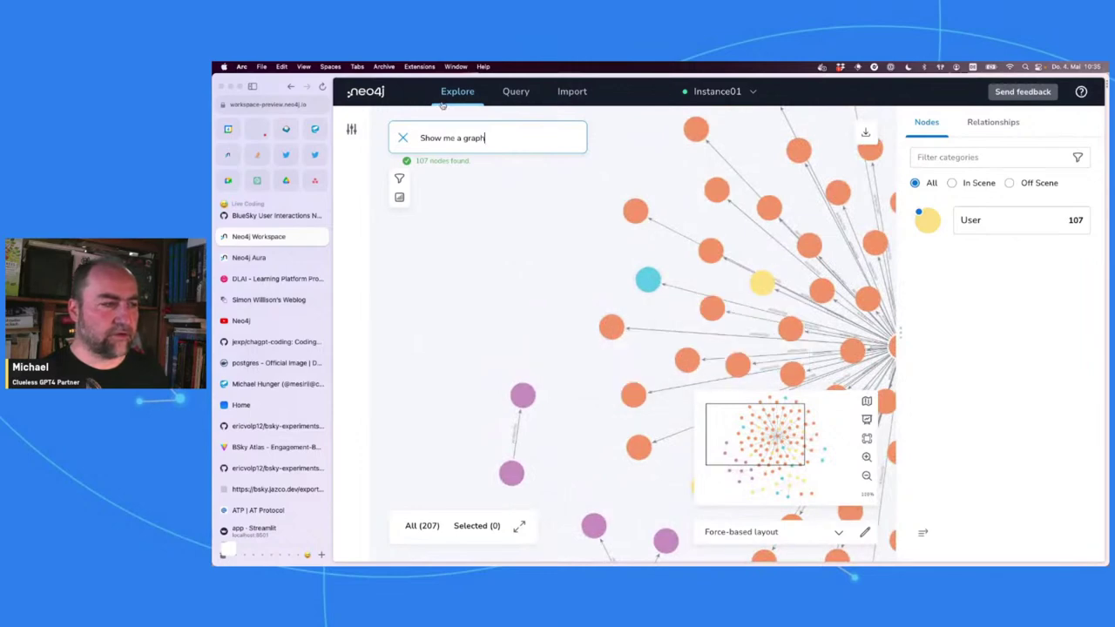
# Step: Search the graph for User nodes and for the User–User pattern to add both results to the scene
pyautogui.click(484, 140)
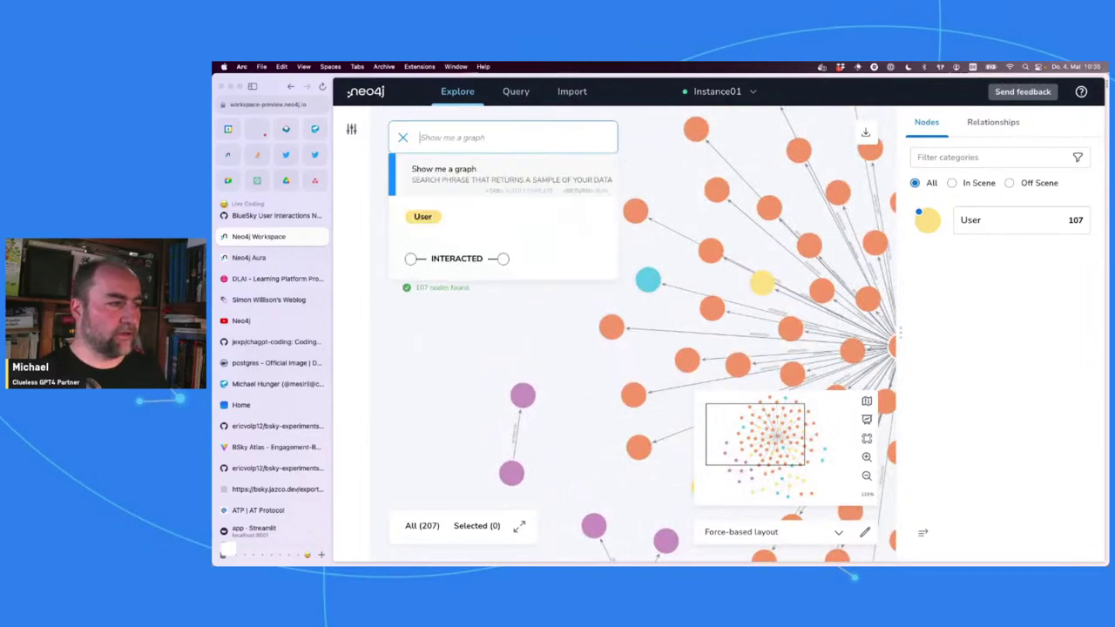
pyautogui.press('Tab')
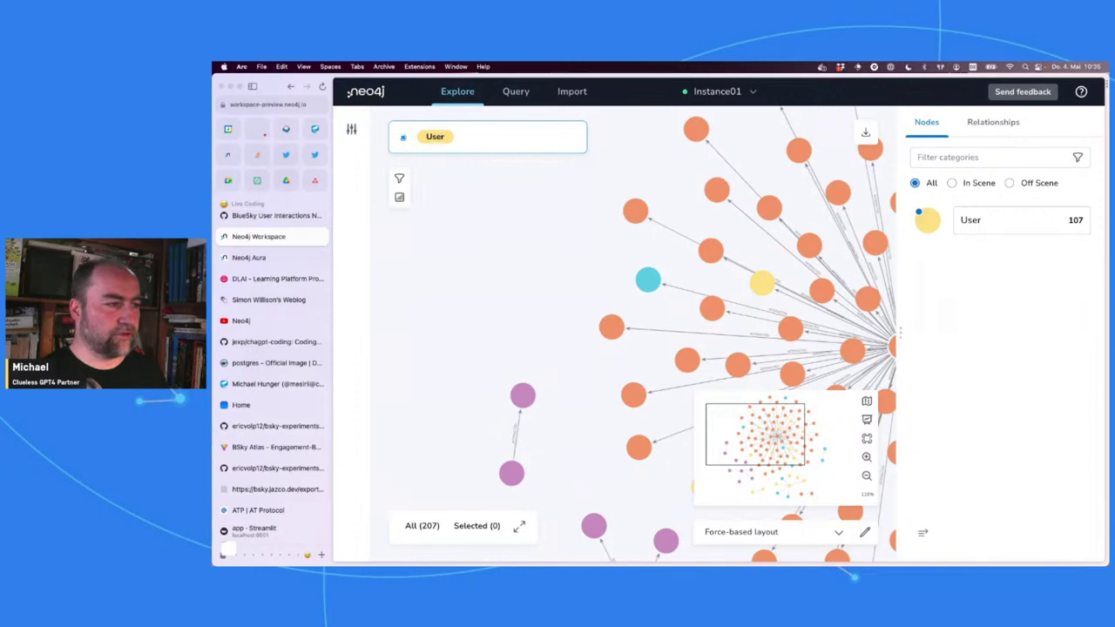
pyautogui.press('Return')
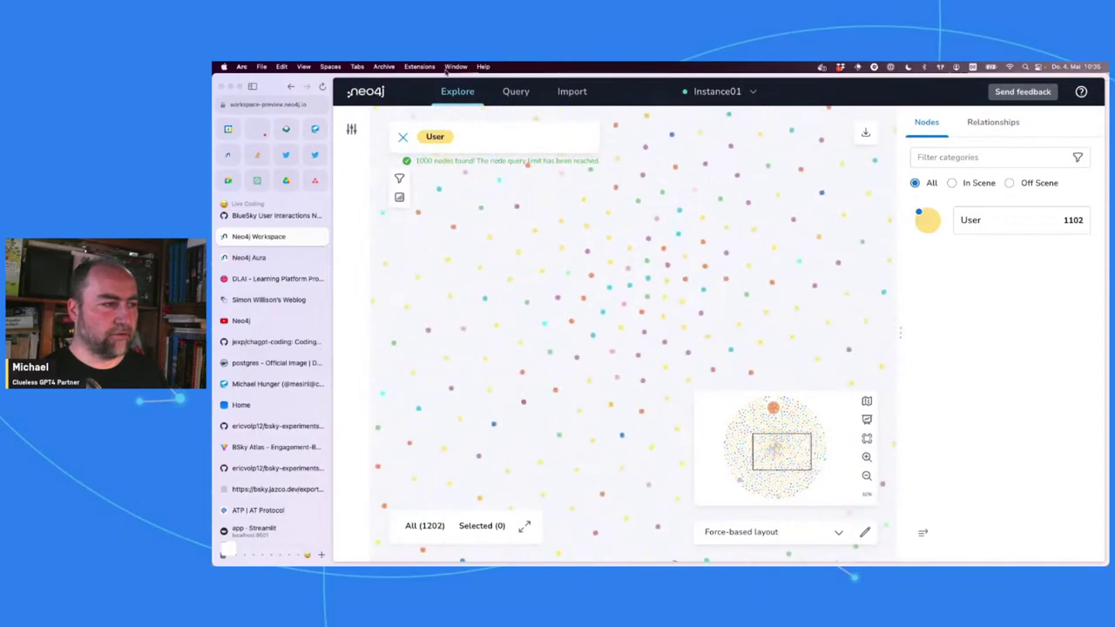
pyautogui.click(456, 144)
pyautogui.click(529, 222)
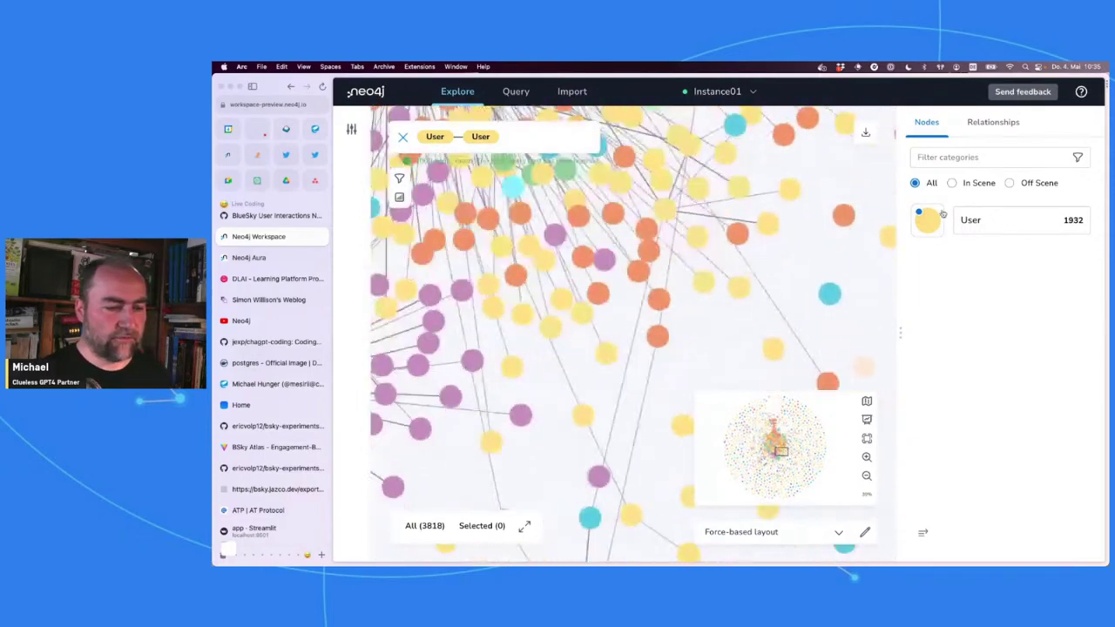
pyautogui.scroll(-5, 688, 224)
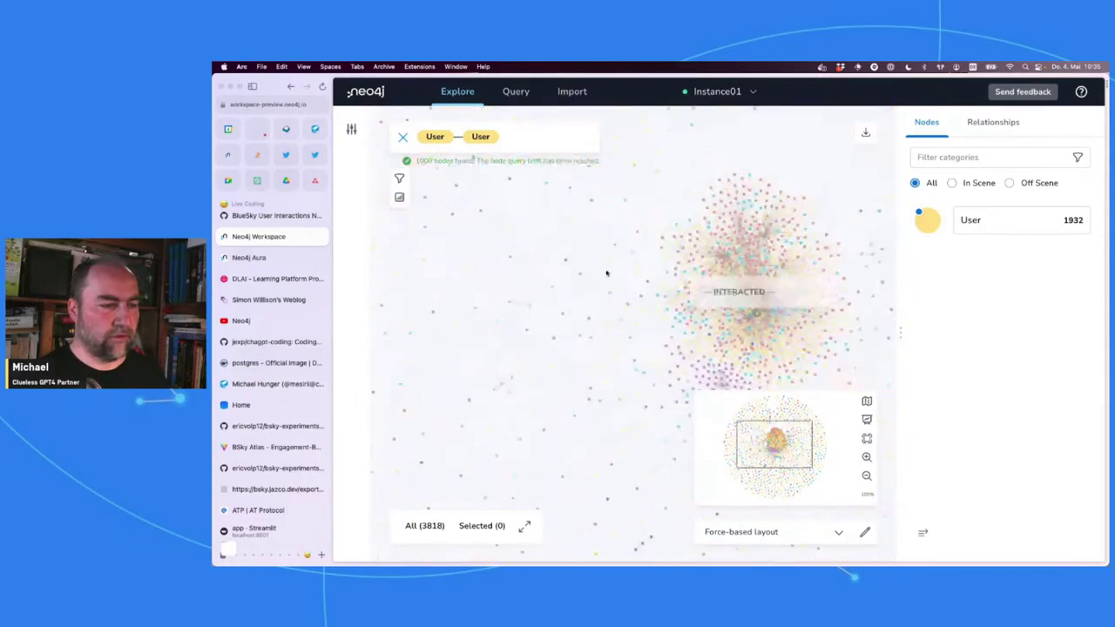
# Step: Select all User nodes in the scene and expand all of their neighbours
pyautogui.hotkey('ctrl', 'a')
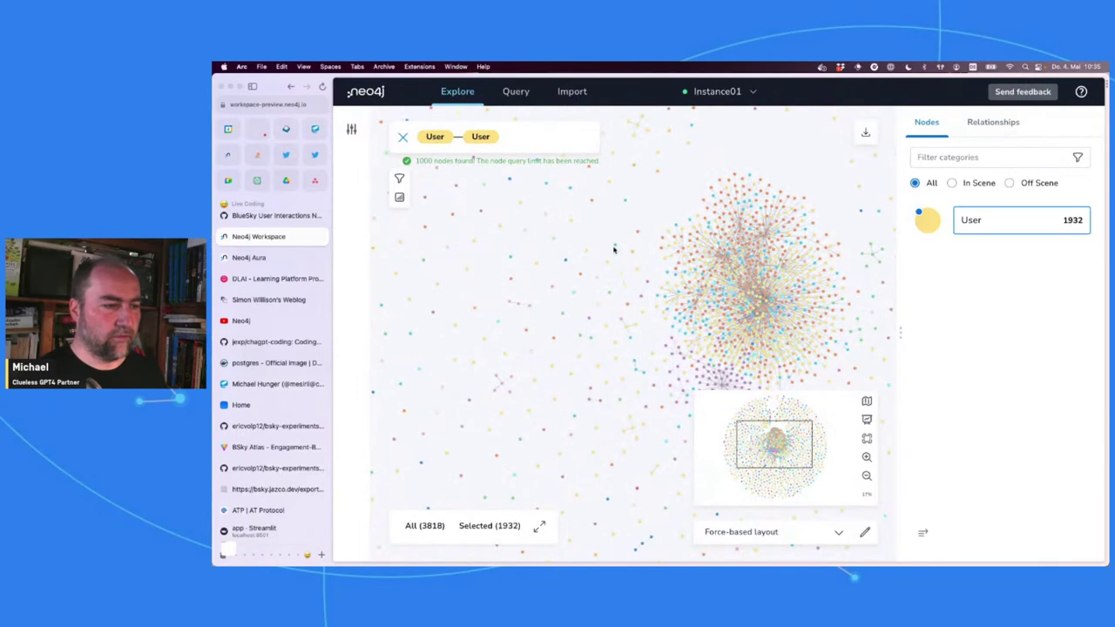
pyautogui.rightClick(608, 262)
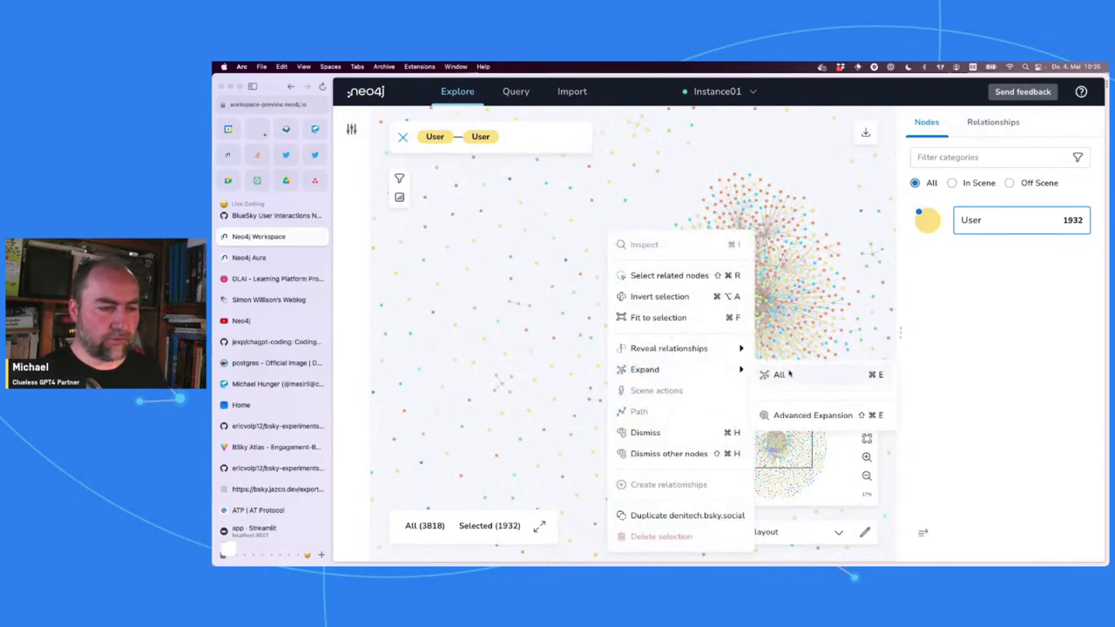
pyautogui.click(784, 374)
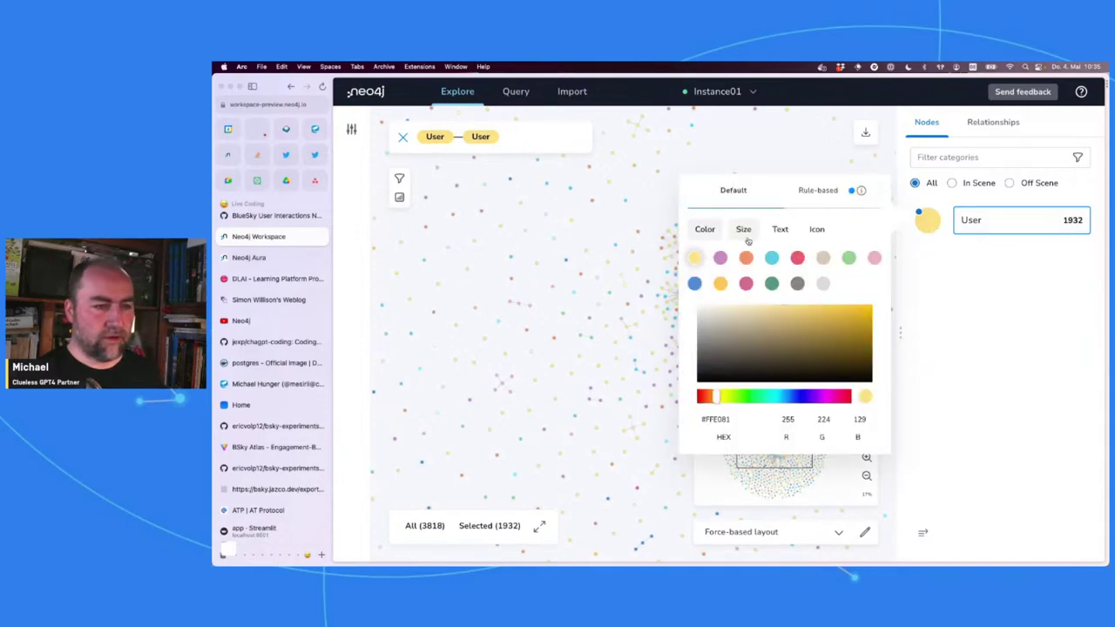
# Step: Add a second rule-based style for User nodes on the size property, using a range that controls node size
pyautogui.click(827, 192)
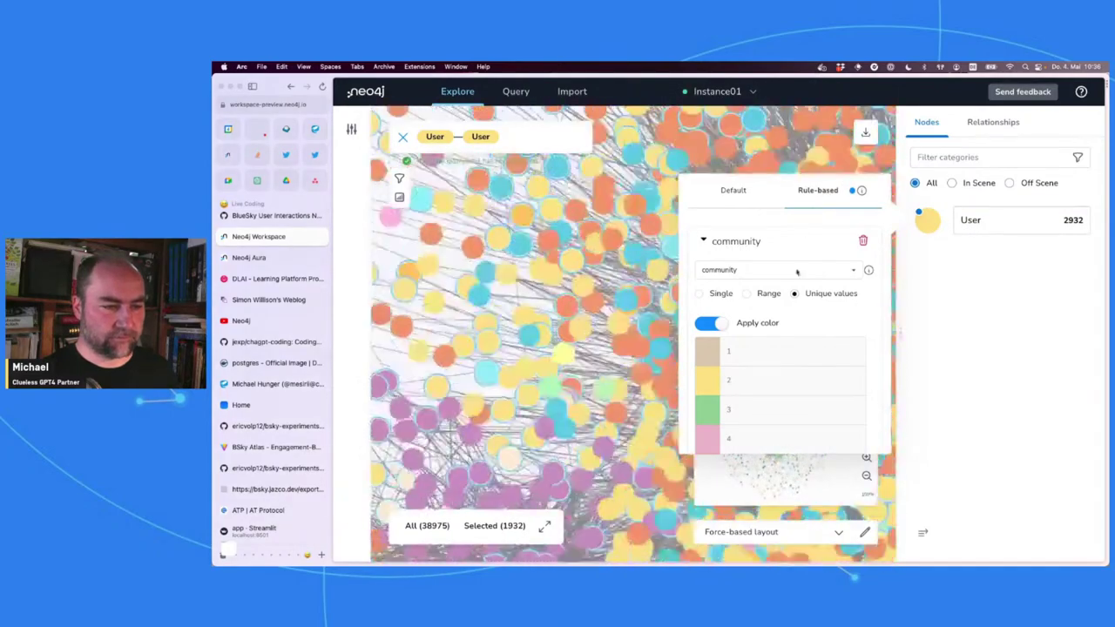
pyautogui.click(740, 244)
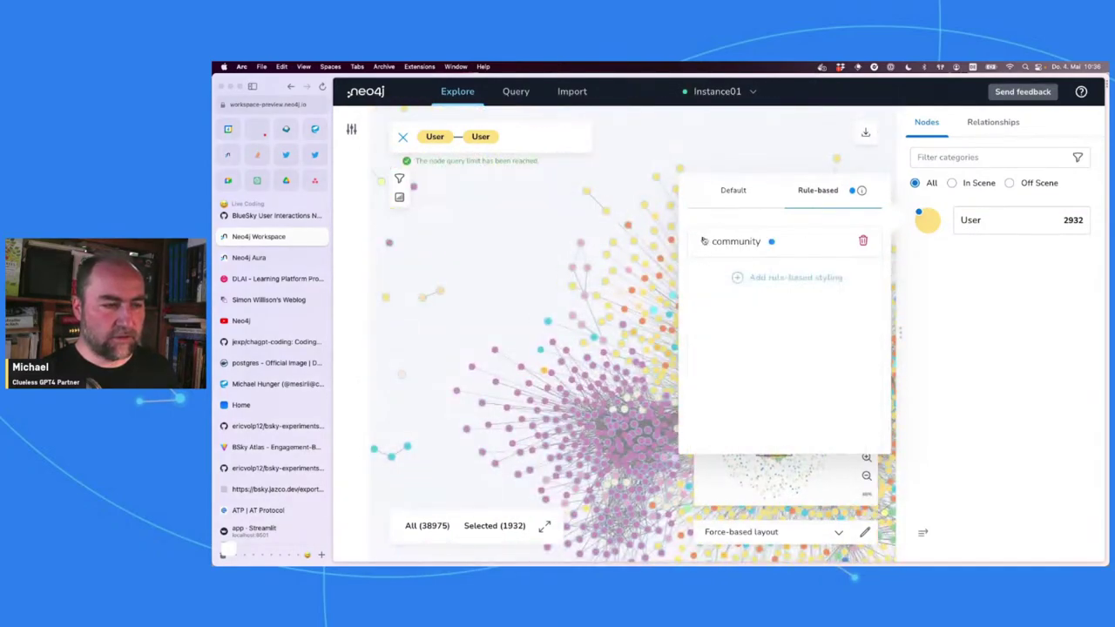
pyautogui.click(751, 277)
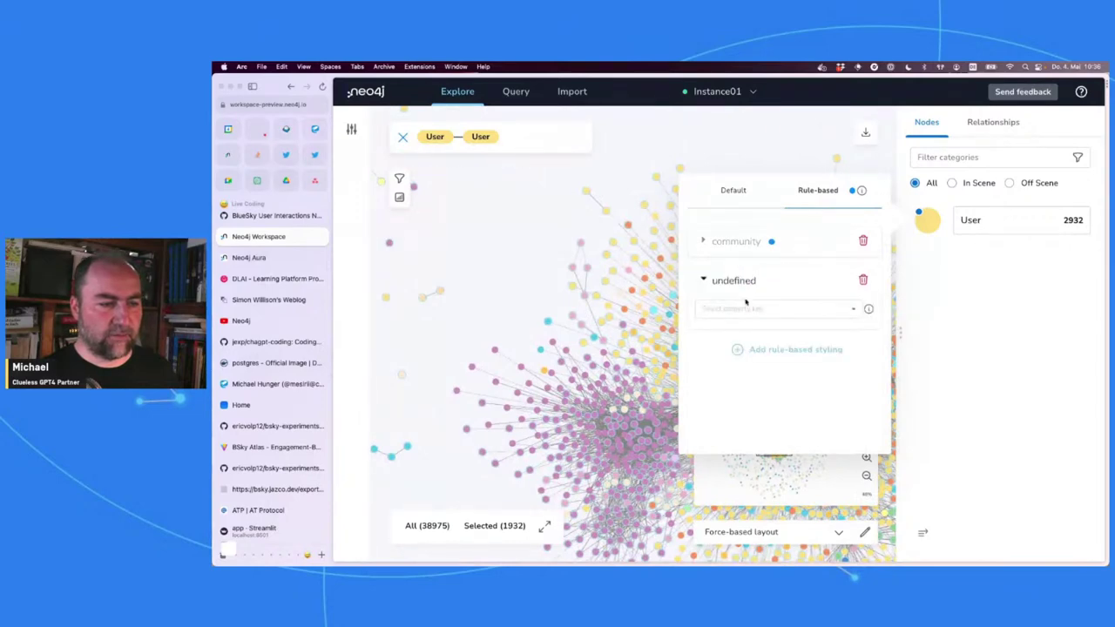
pyautogui.click(745, 296)
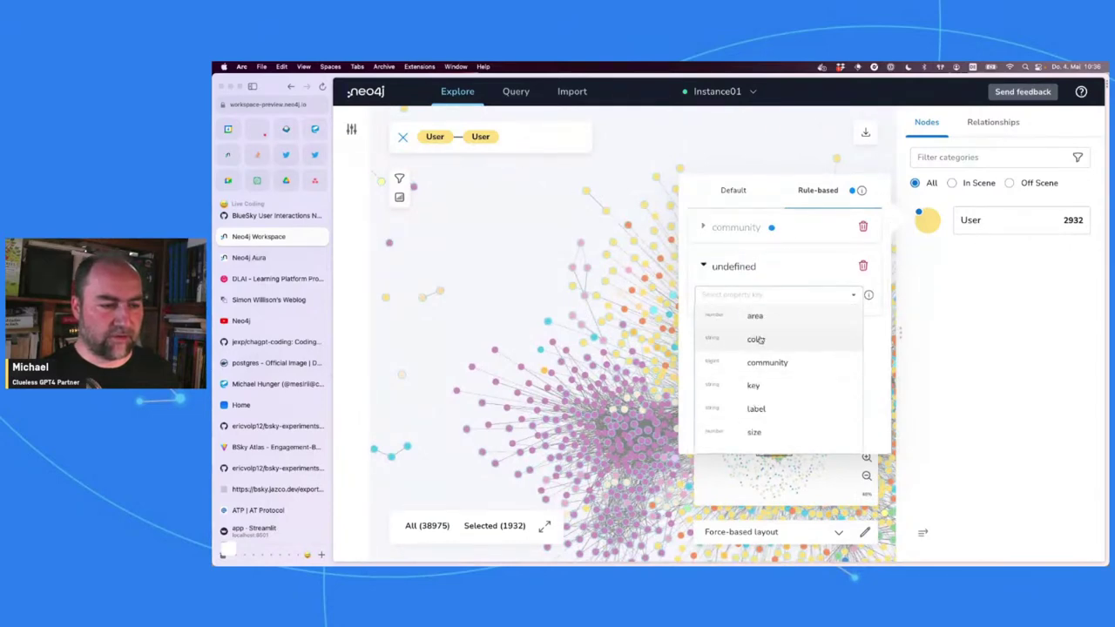
pyautogui.click(774, 429)
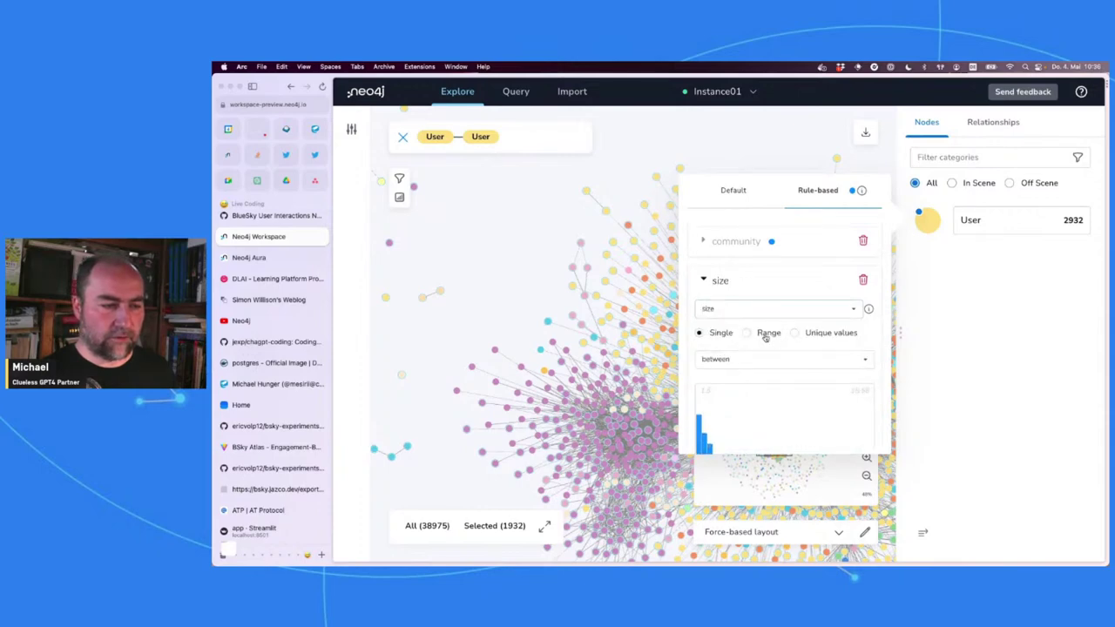
pyautogui.click(766, 334)
pyautogui.click(750, 360)
pyautogui.scroll(-2, 747, 364)
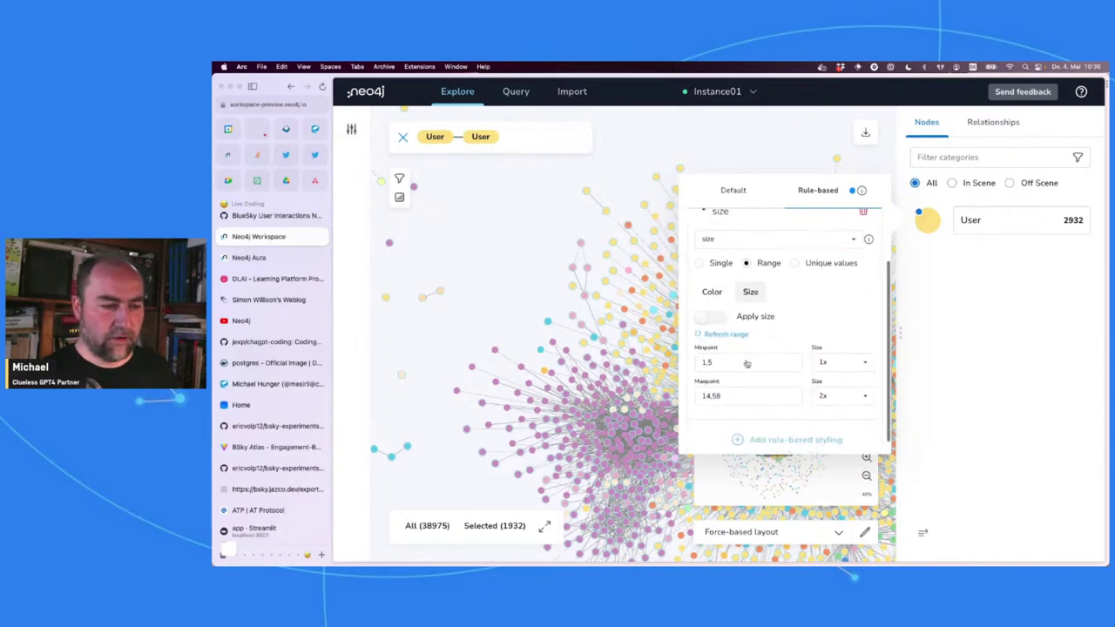
# Step: Set the range's node size to 0.25x at the minpoint and 4x at the maxpoint
pyautogui.click(830, 359)
pyautogui.click(832, 380)
pyautogui.click(841, 393)
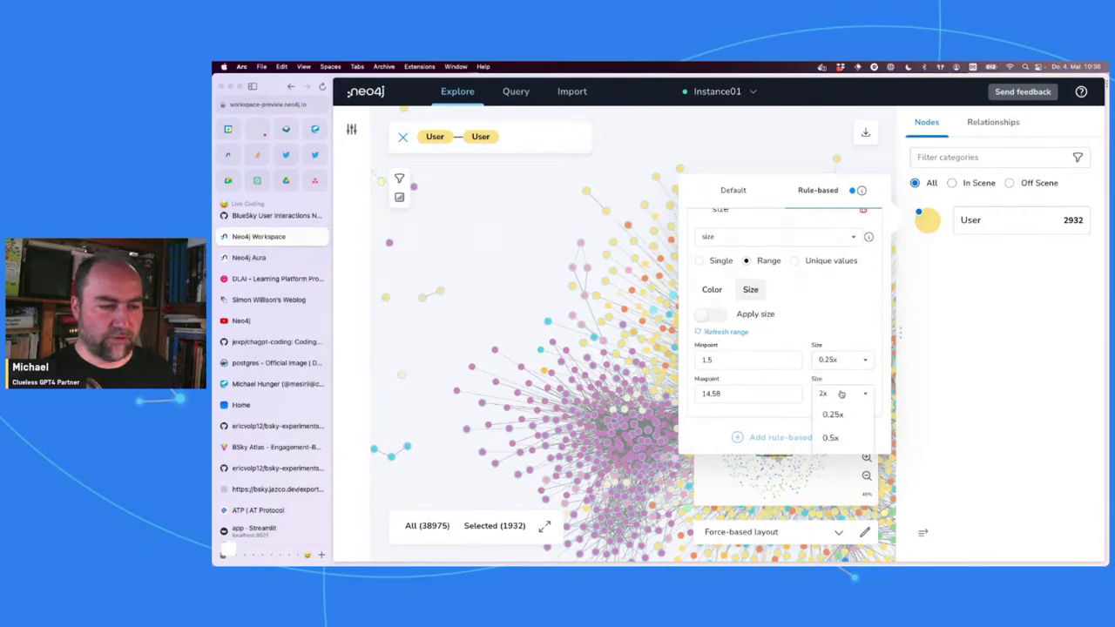
pyautogui.scroll(-1, 841, 426)
pyautogui.click(841, 439)
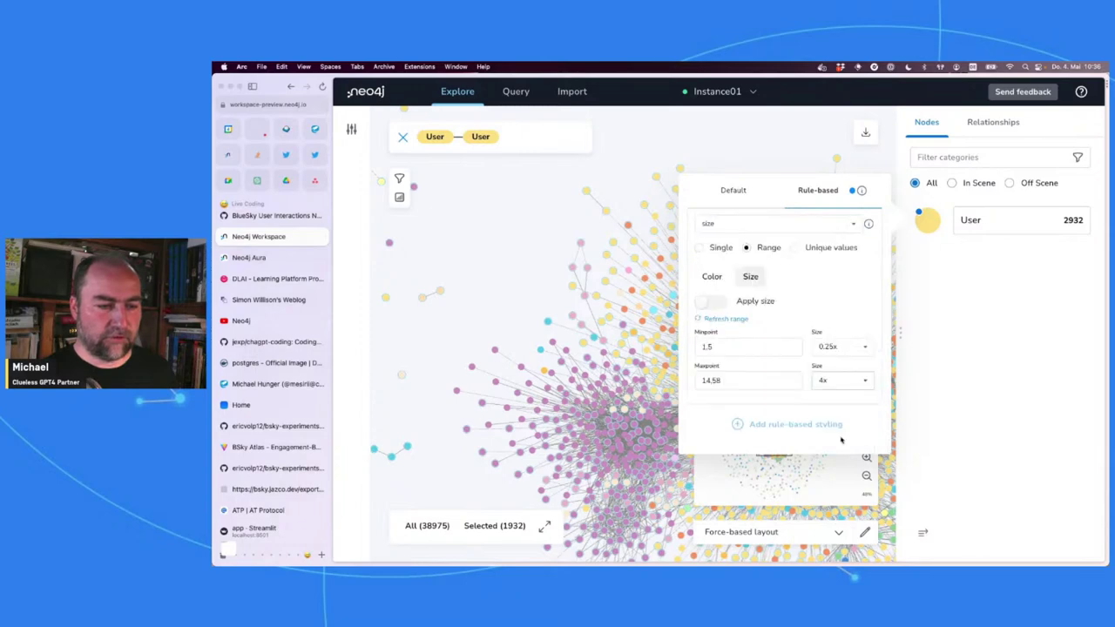
# Step: Switch the User size rule to the area property, refresh its range and apply the size styling
pyautogui.click(722, 302)
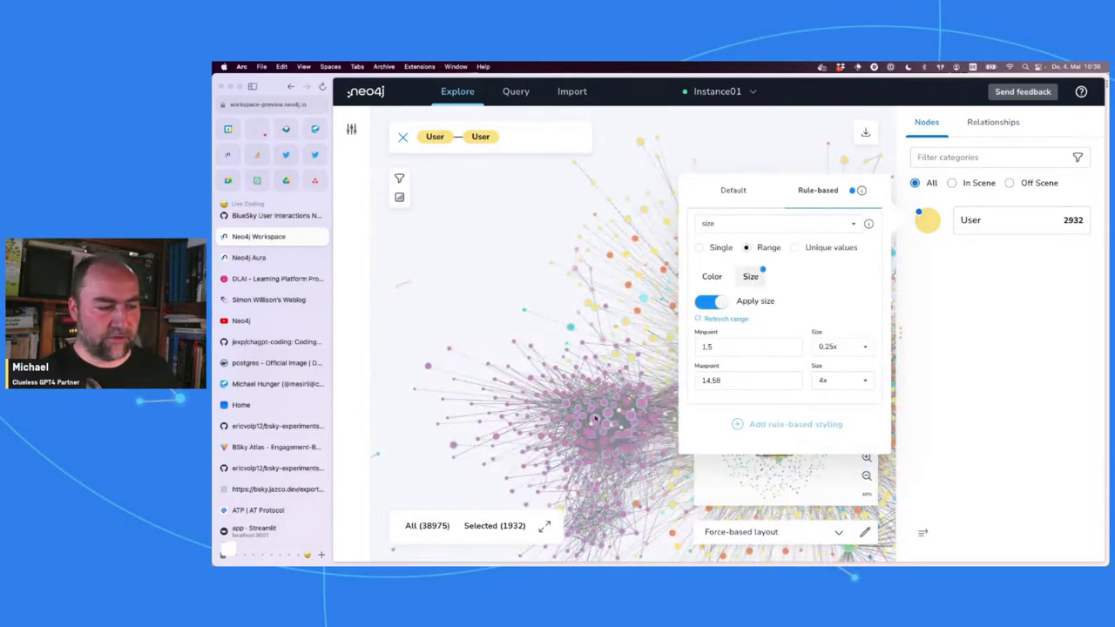
pyautogui.click(757, 224)
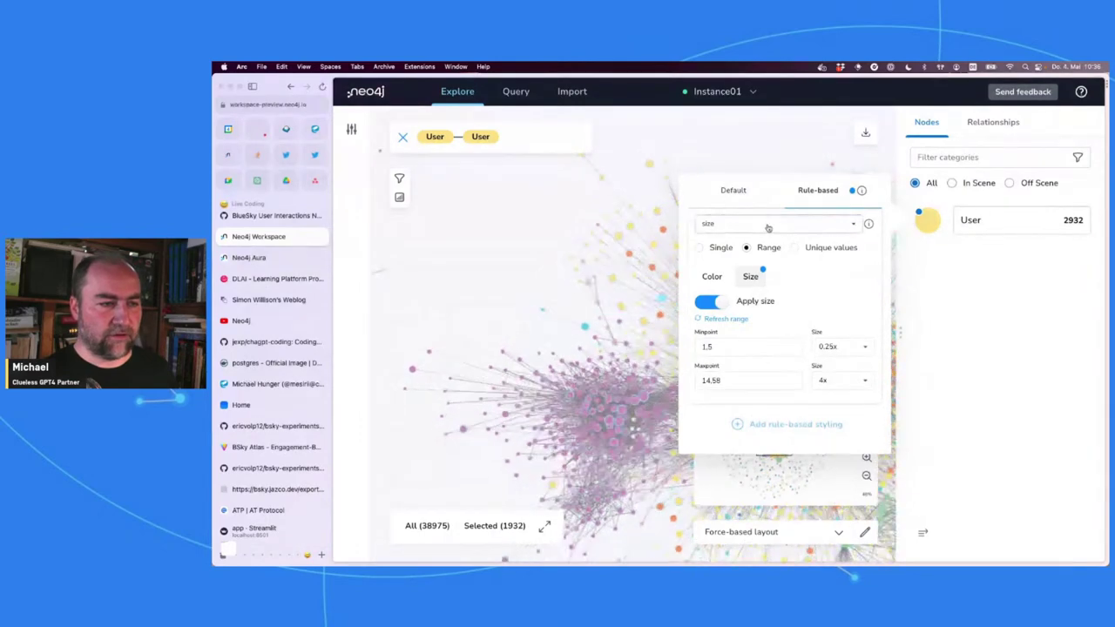
pyautogui.click(754, 246)
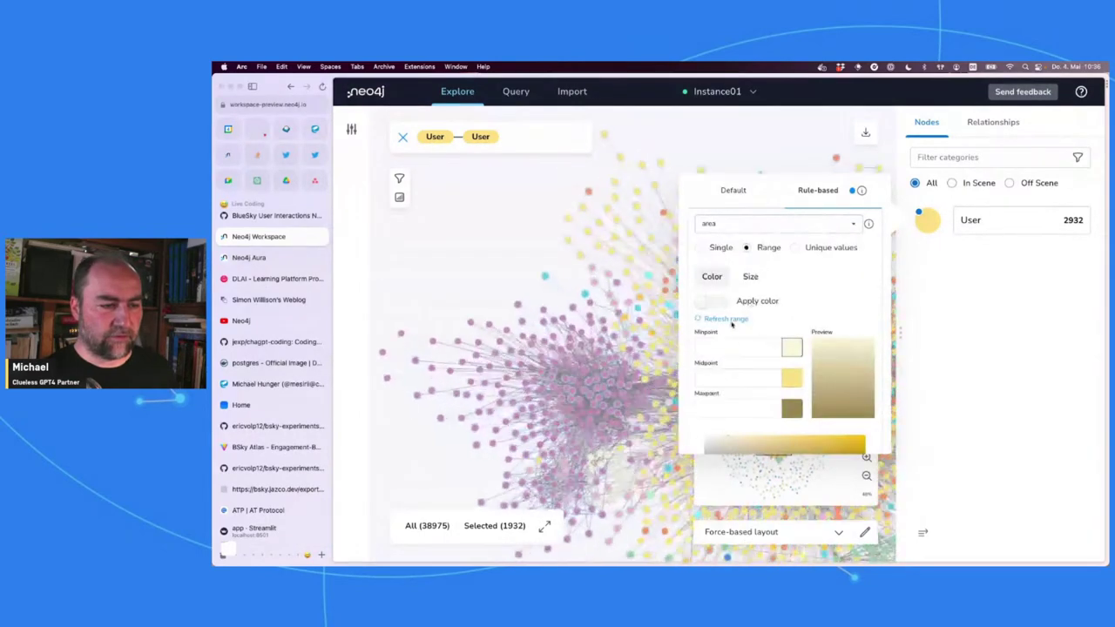
pyautogui.click(748, 279)
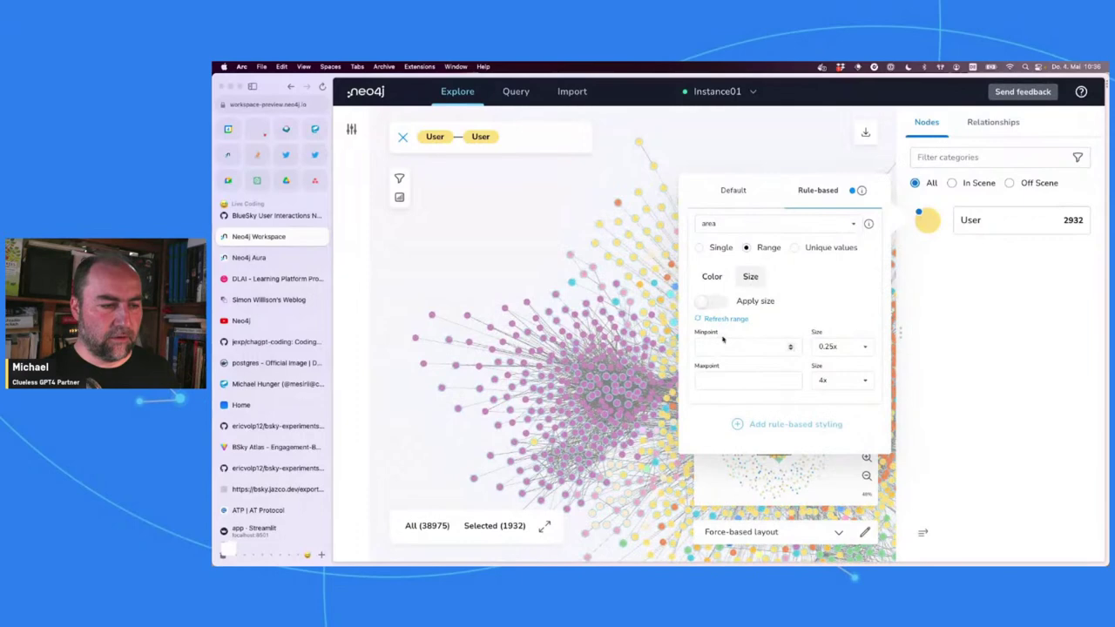
pyautogui.click(729, 322)
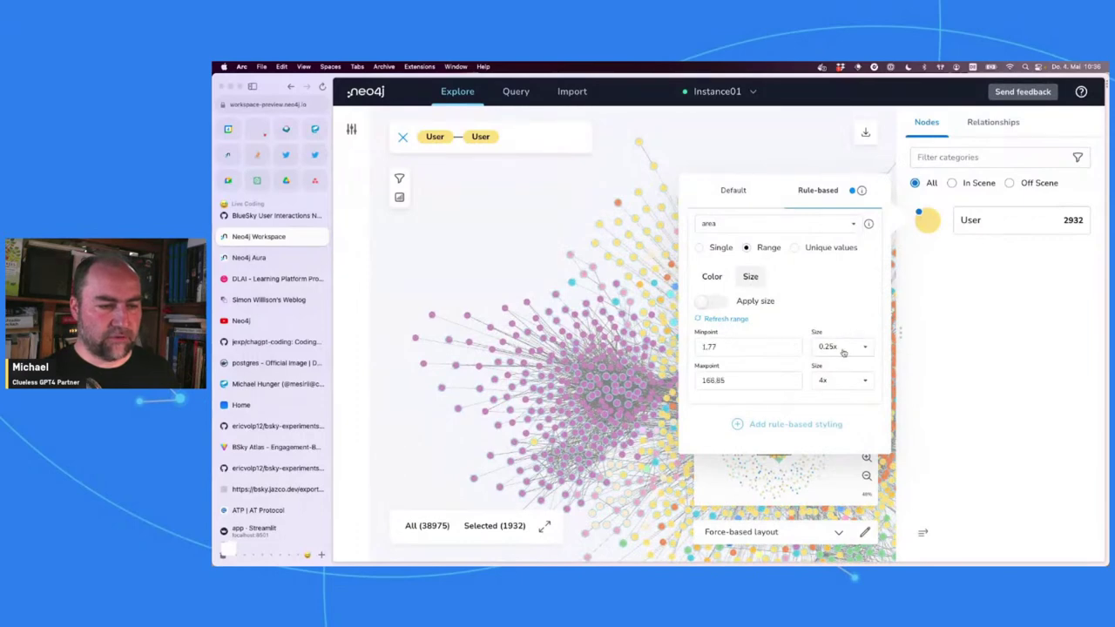
pyautogui.click(710, 301)
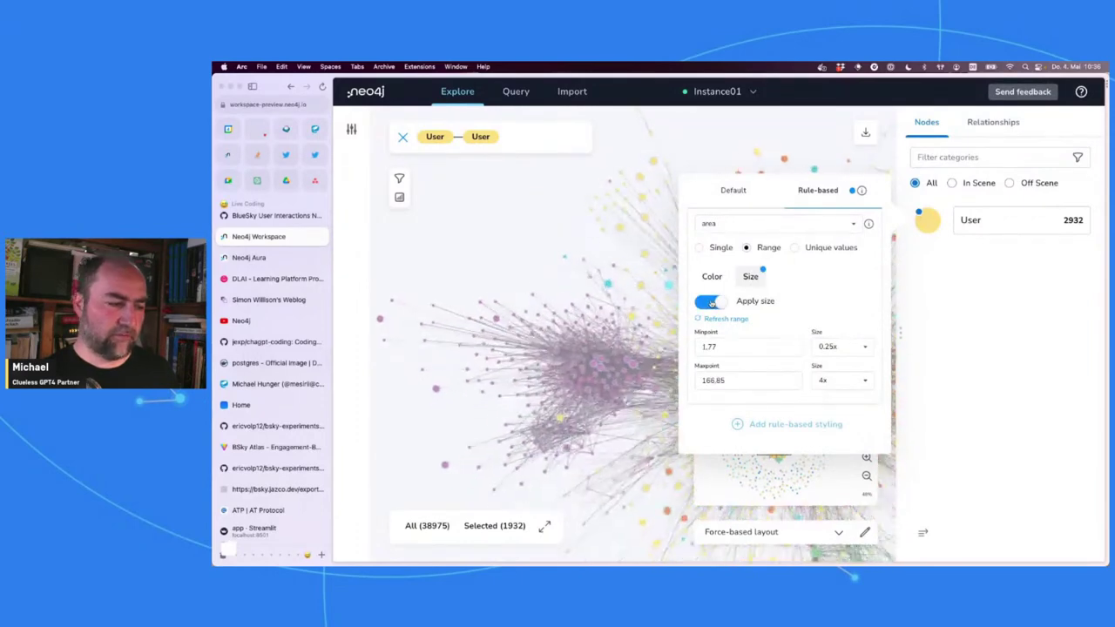
pyautogui.click(927, 223)
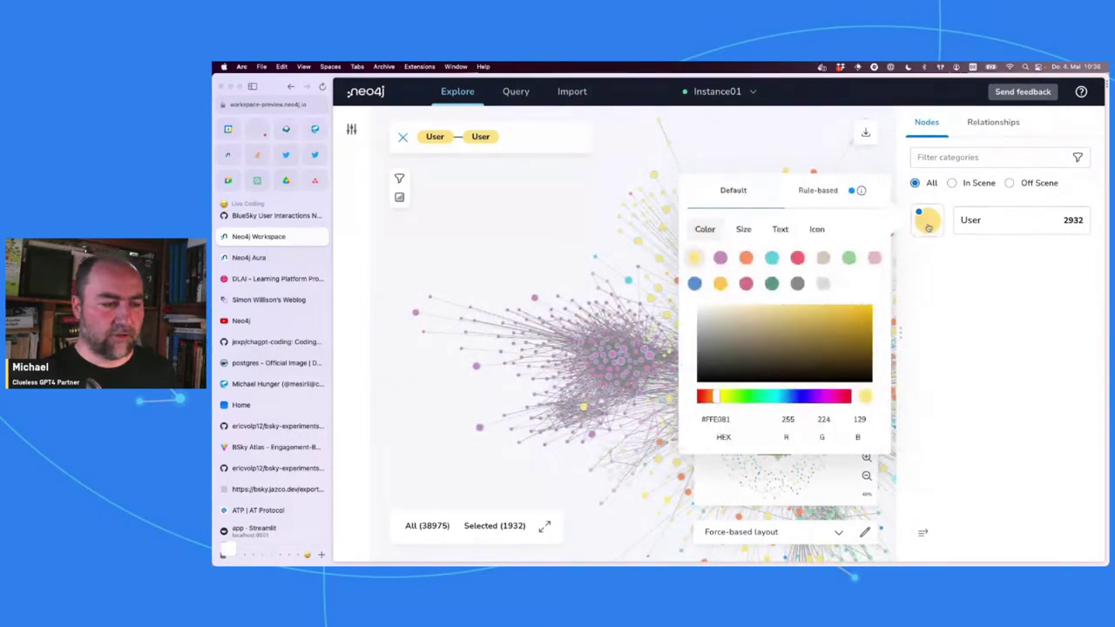
pyautogui.click(583, 257)
pyautogui.click(582, 257)
# Step: Add a rule-based range style for INTERACTED relationships on the weight property
pyautogui.click(992, 122)
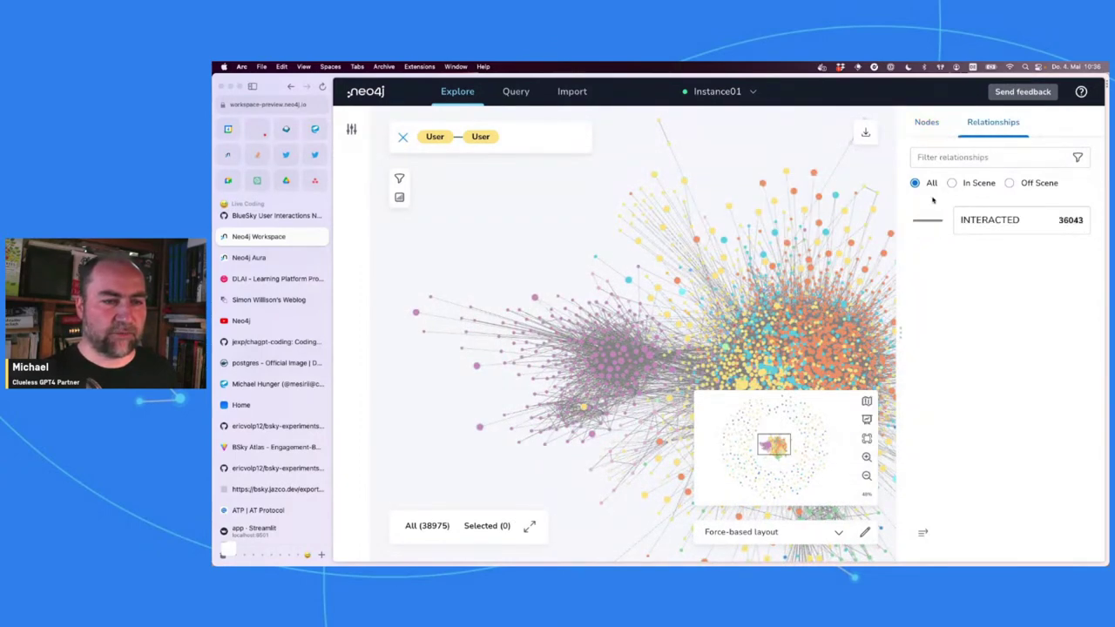
pyautogui.click(926, 218)
pyautogui.click(742, 230)
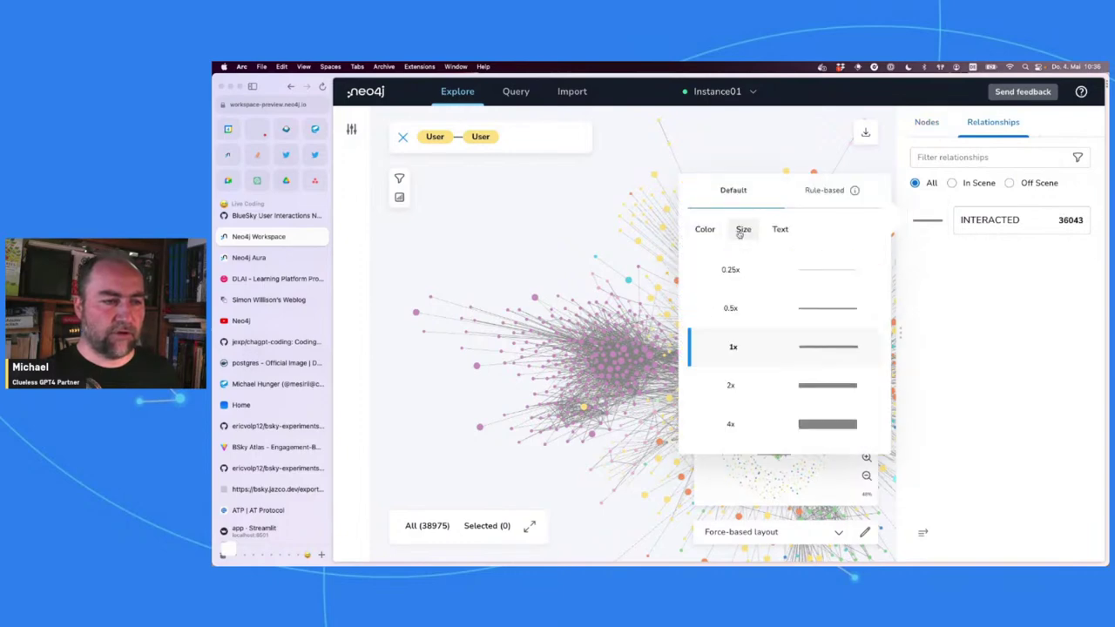
pyautogui.click(830, 195)
pyautogui.click(791, 238)
pyautogui.click(771, 272)
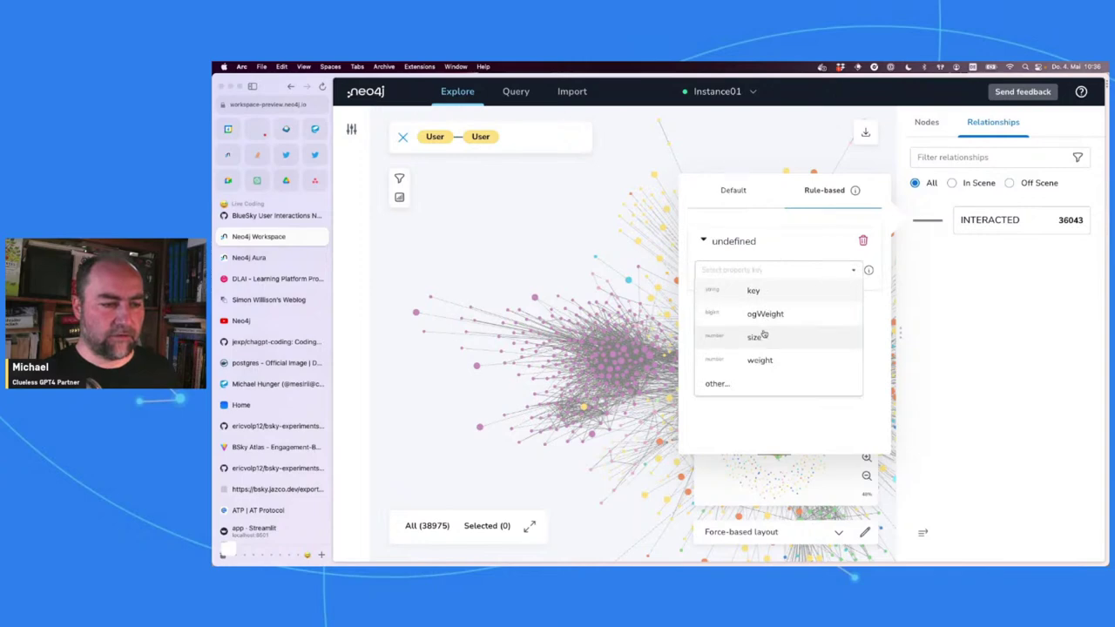
pyautogui.click(764, 362)
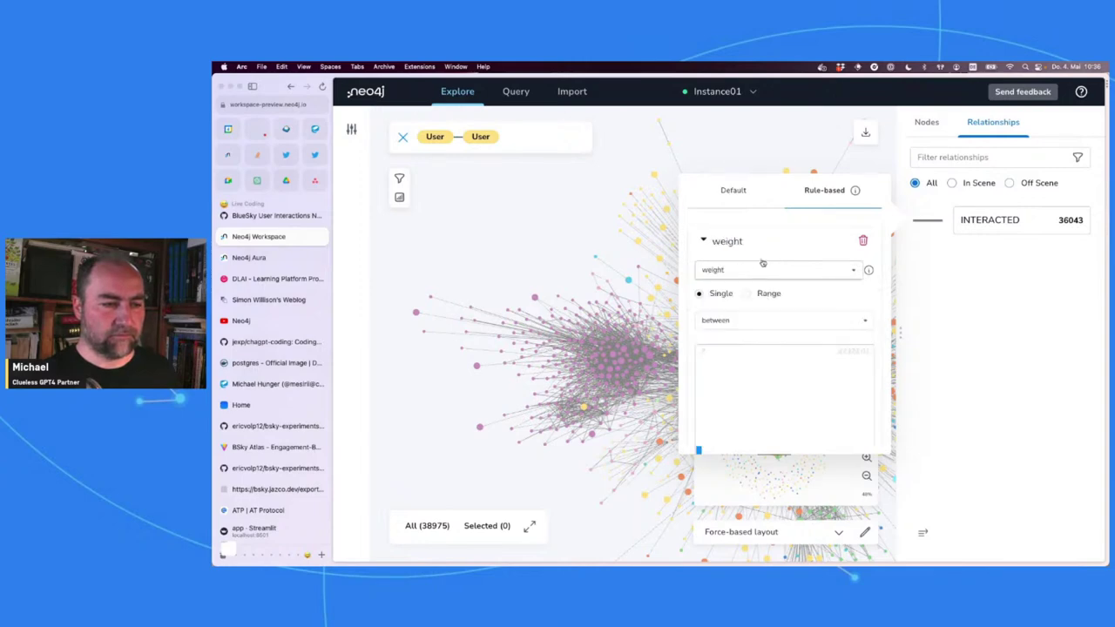
pyautogui.click(748, 294)
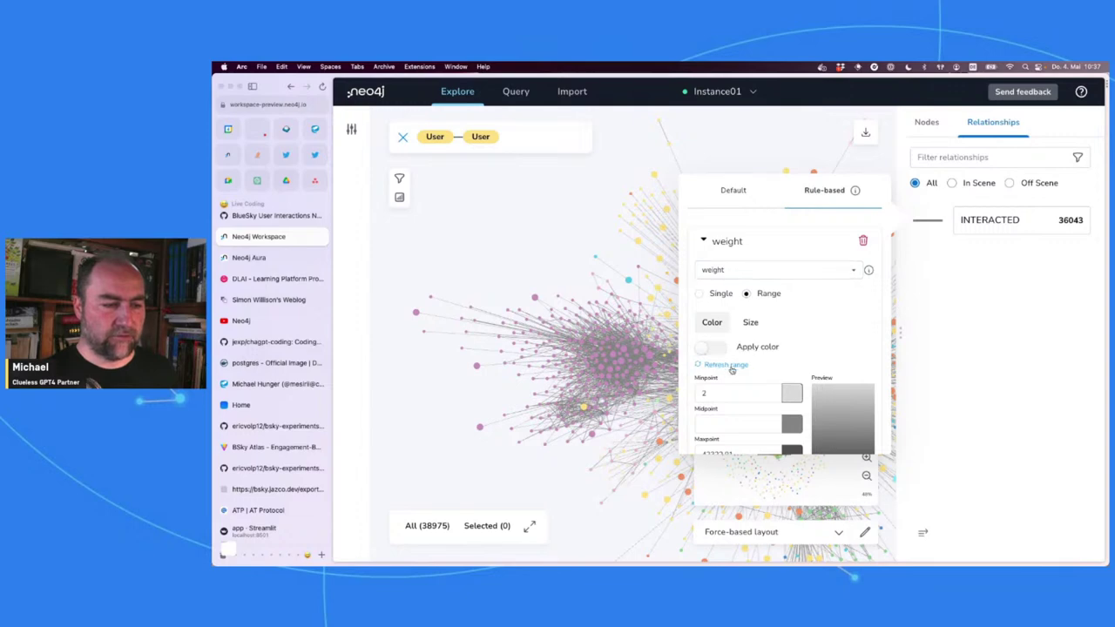
# Step: Set the relationship size to 0.25x at the minpoint and 4x at the maxpoint, and apply the size styling
pyautogui.click(747, 323)
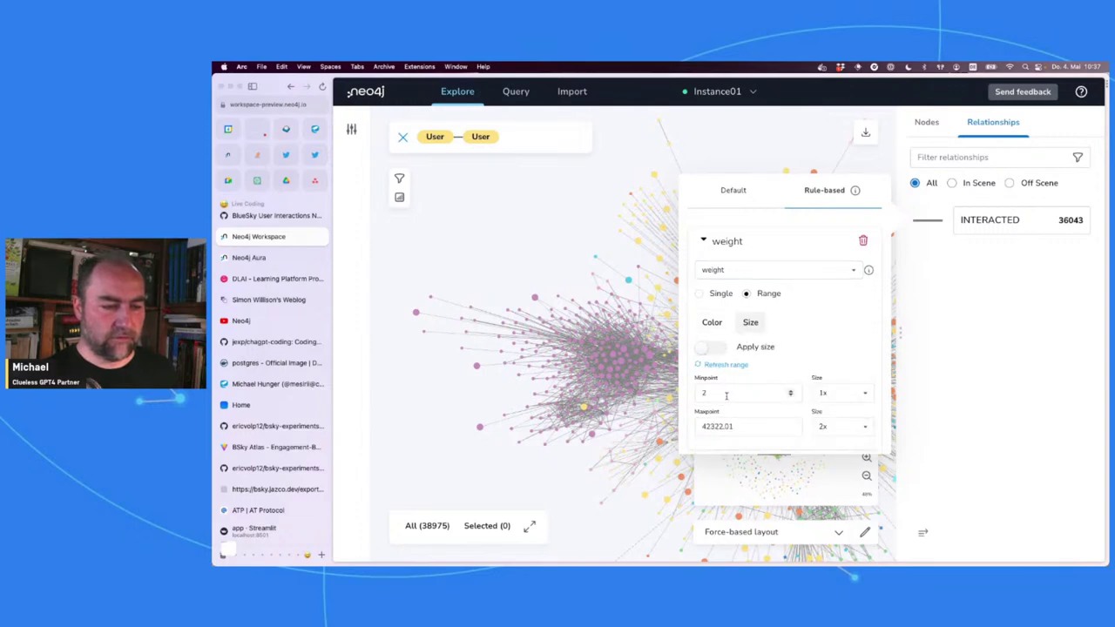
pyautogui.click(841, 397)
pyautogui.click(842, 412)
pyautogui.scroll(-1, 855, 329)
pyautogui.click(840, 380)
pyautogui.scroll(-1, 841, 400)
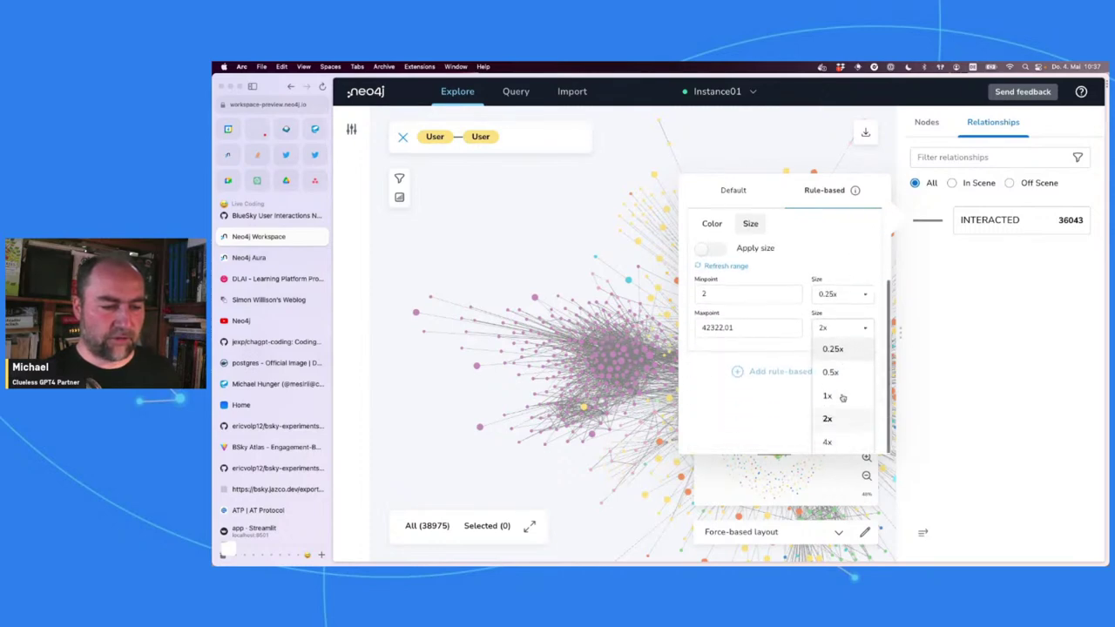
pyautogui.click(827, 441)
pyautogui.click(720, 302)
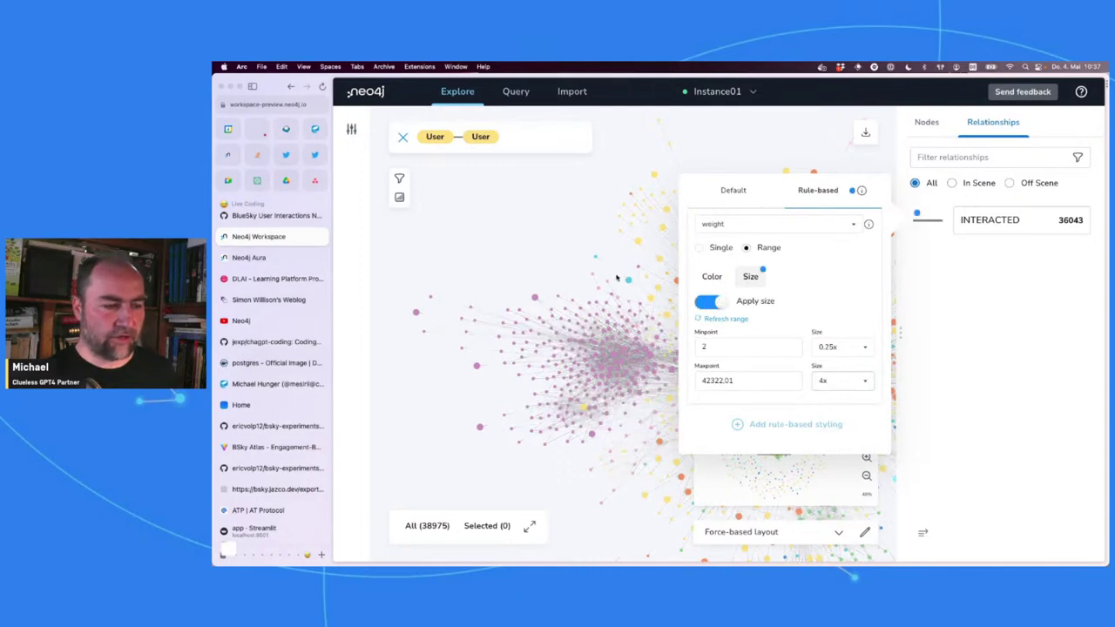
pyautogui.click(930, 244)
# Step: Dismiss the single, unconnected nodes from the scene
pyautogui.scroll(-3, 714, 281)
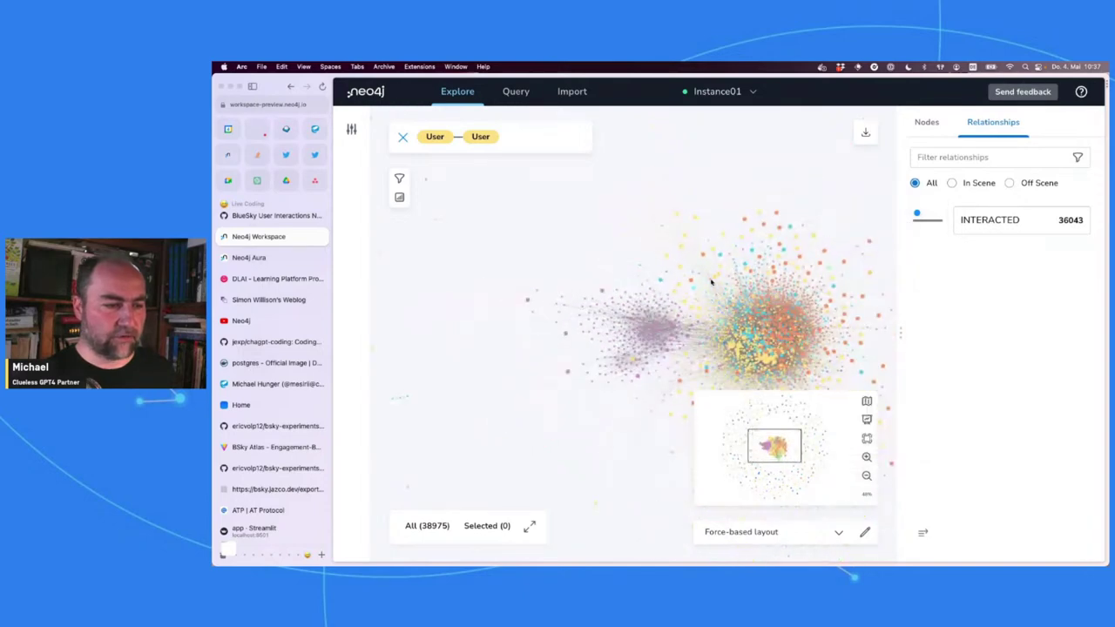
pyautogui.moveTo(600, 241); pyautogui.dragTo(502, 202)
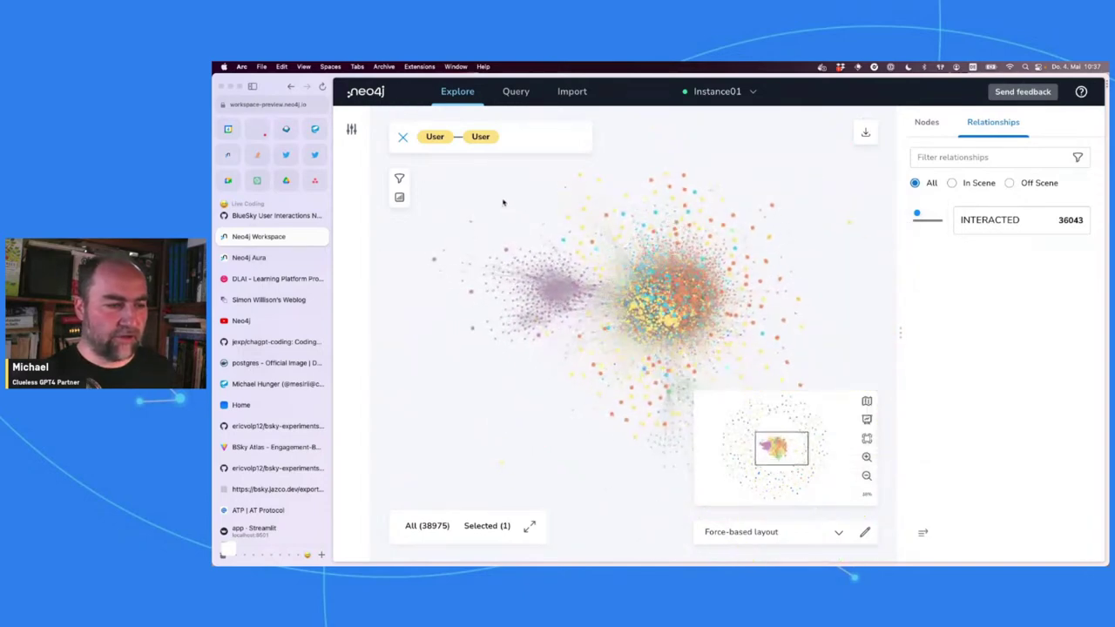
pyautogui.scroll(2, 722, 249)
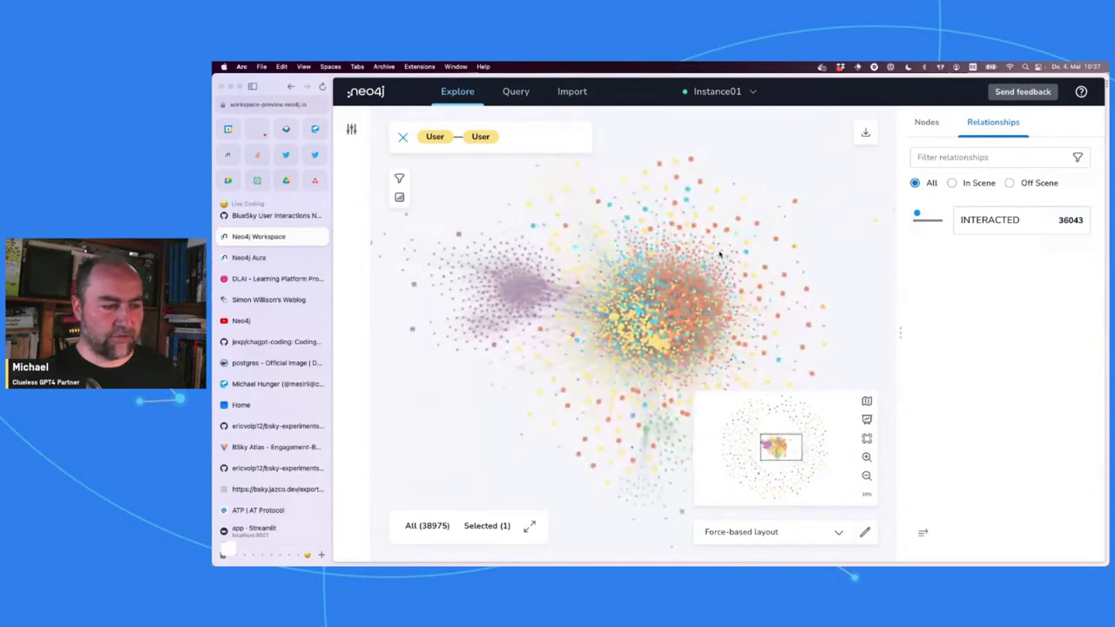
pyautogui.scroll(2, 722, 253)
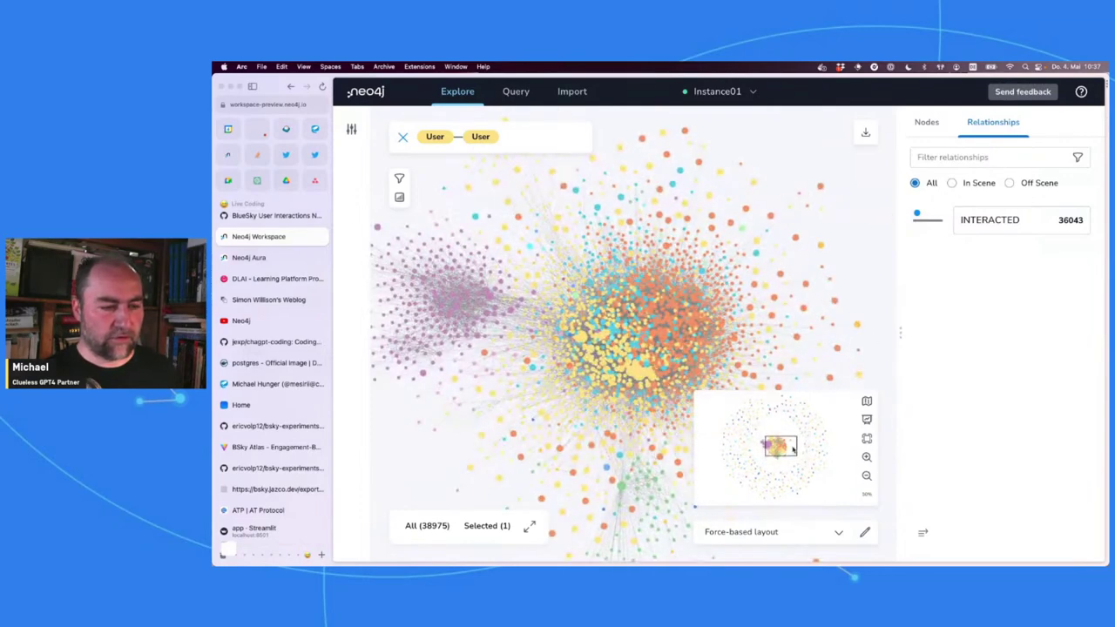
pyautogui.moveTo(862, 226); pyautogui.dragTo(680, 254)
pyautogui.rightClick(688, 175)
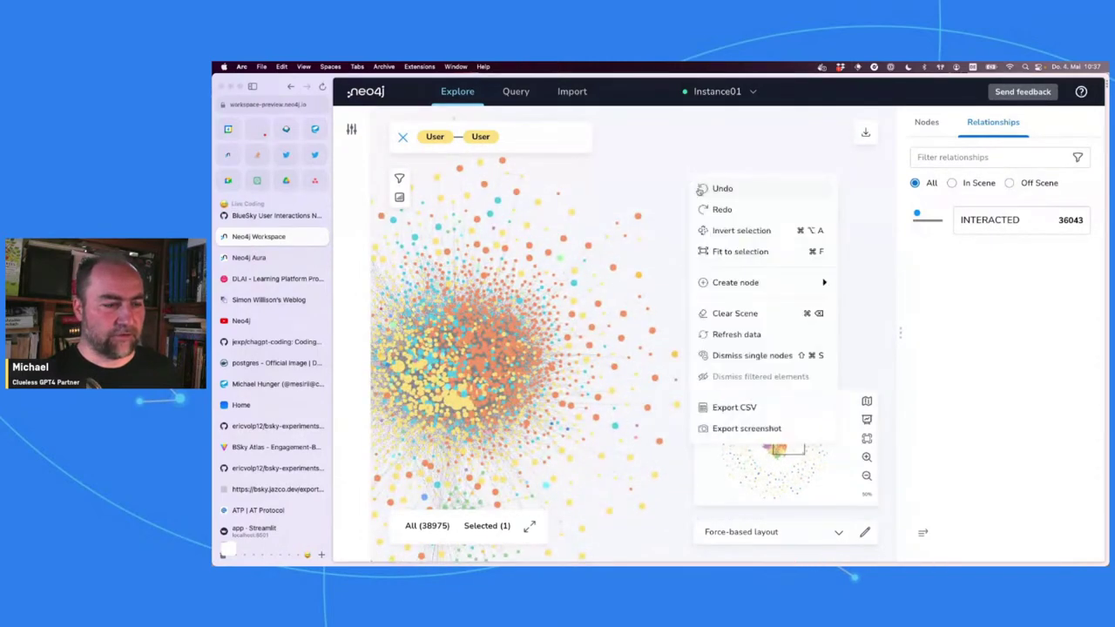
pyautogui.click(756, 355)
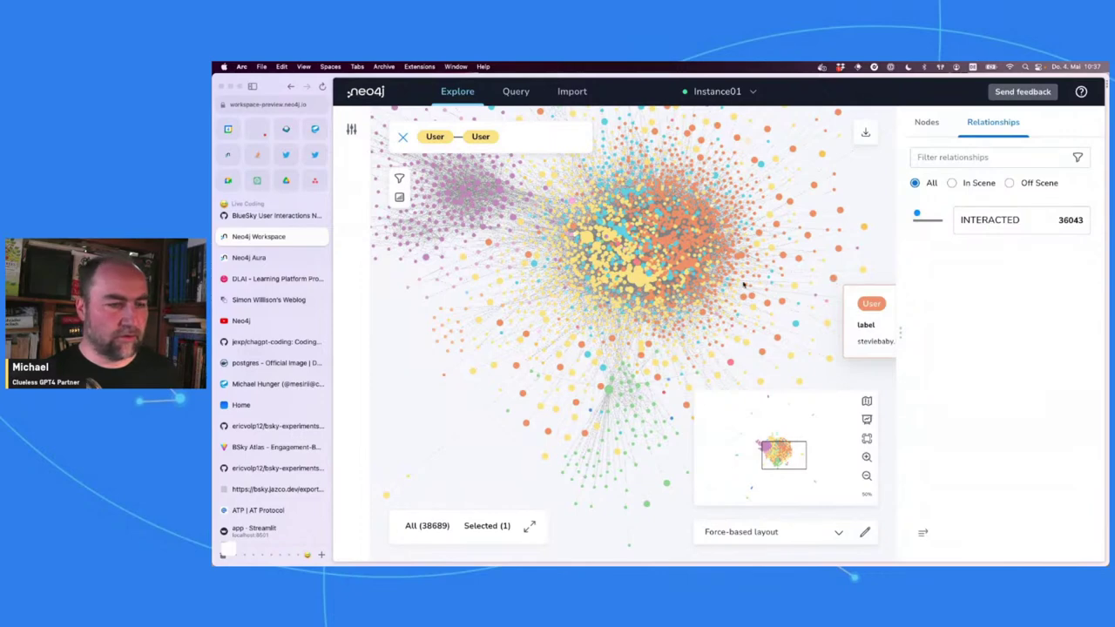
pyautogui.rightClick(427, 259)
pyautogui.moveTo(519, 371)
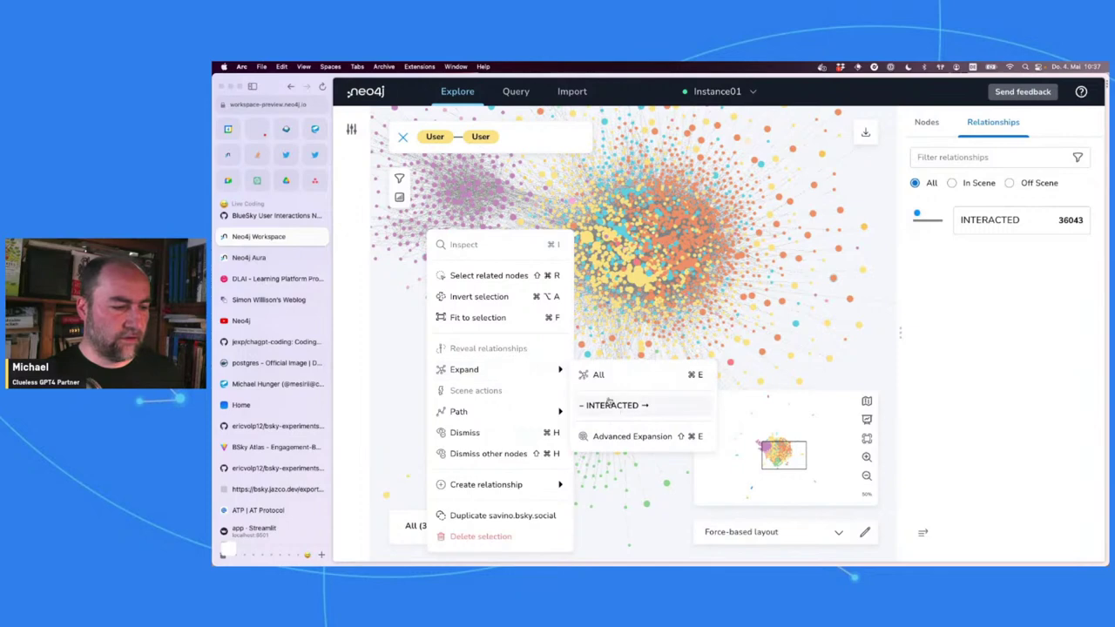
pyautogui.moveTo(519, 411)
pyautogui.click(658, 413)
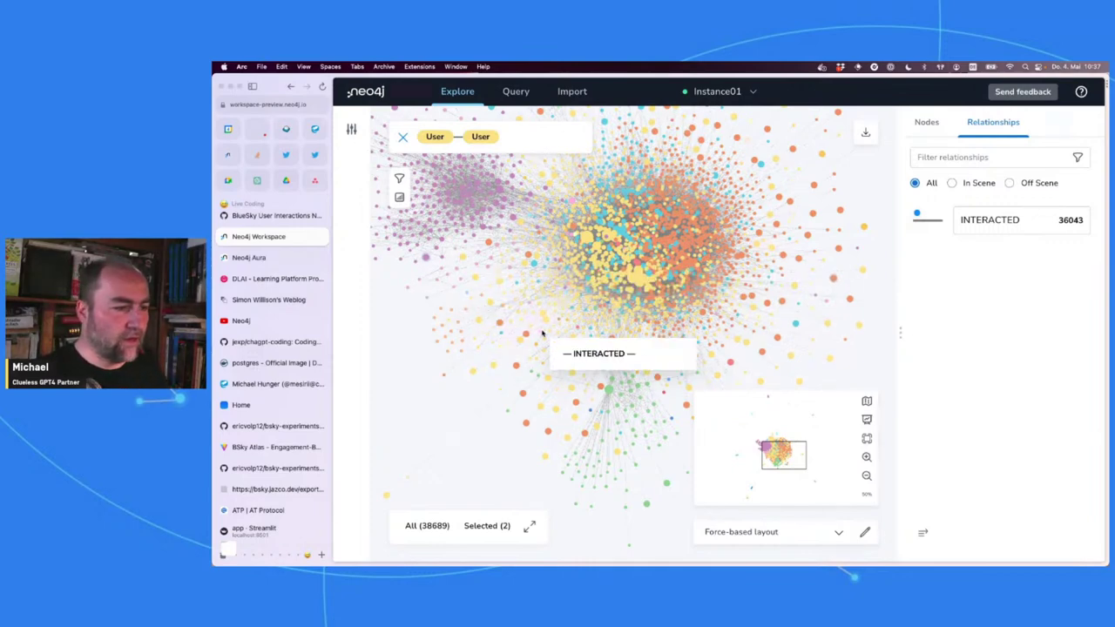
# Step: Switch the scene to the coordinate layout and reduce its X-scale until the graph's proportions are balanced against a slightly increased Y-scale
pyautogui.click(838, 535)
pyautogui.click(801, 467)
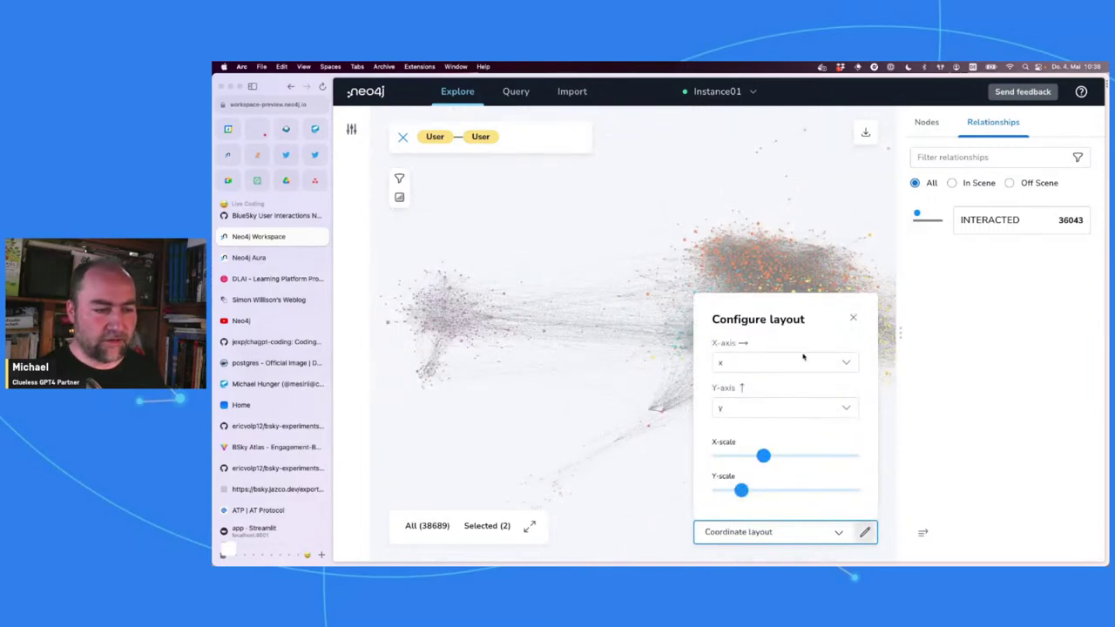
pyautogui.moveTo(762, 456); pyautogui.dragTo(741, 457)
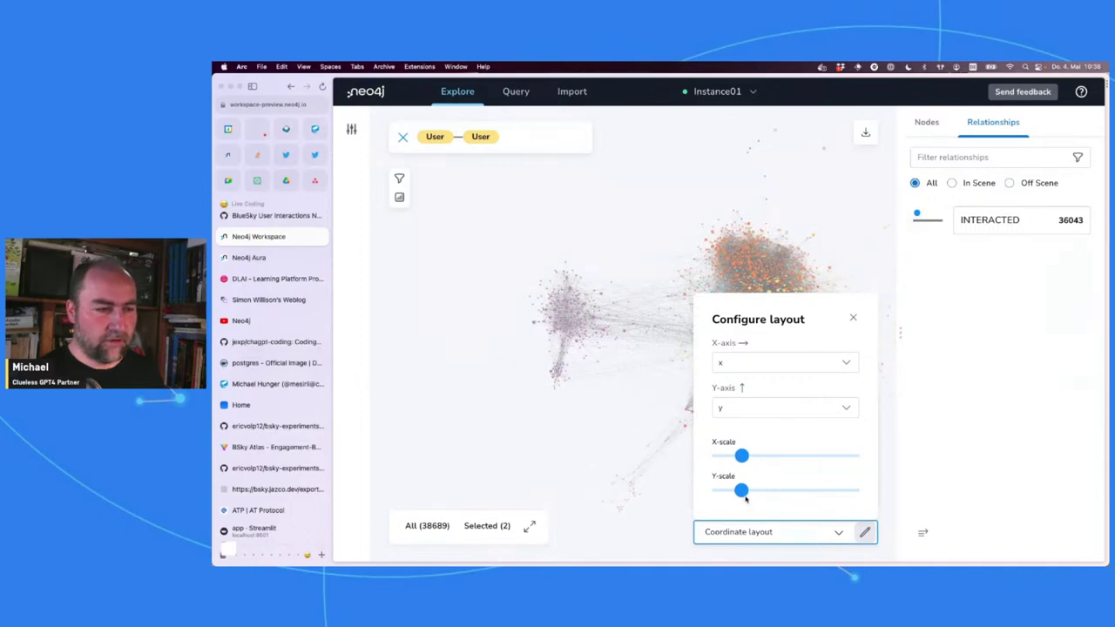
pyautogui.moveTo(748, 492); pyautogui.dragTo(745, 491)
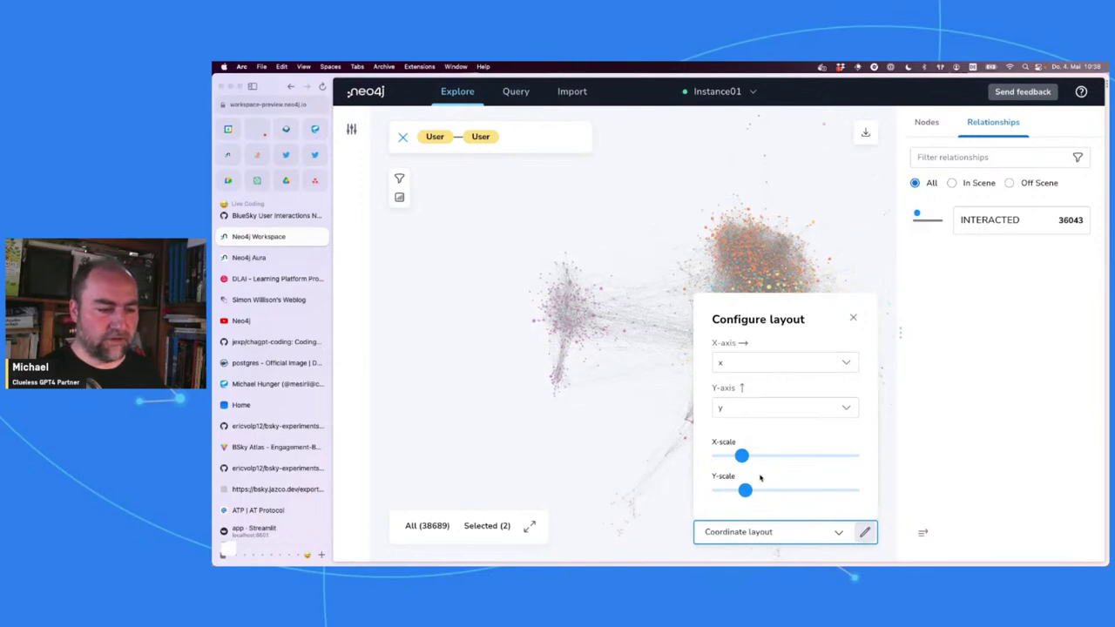
pyautogui.moveTo(741, 456); pyautogui.dragTo(748, 457)
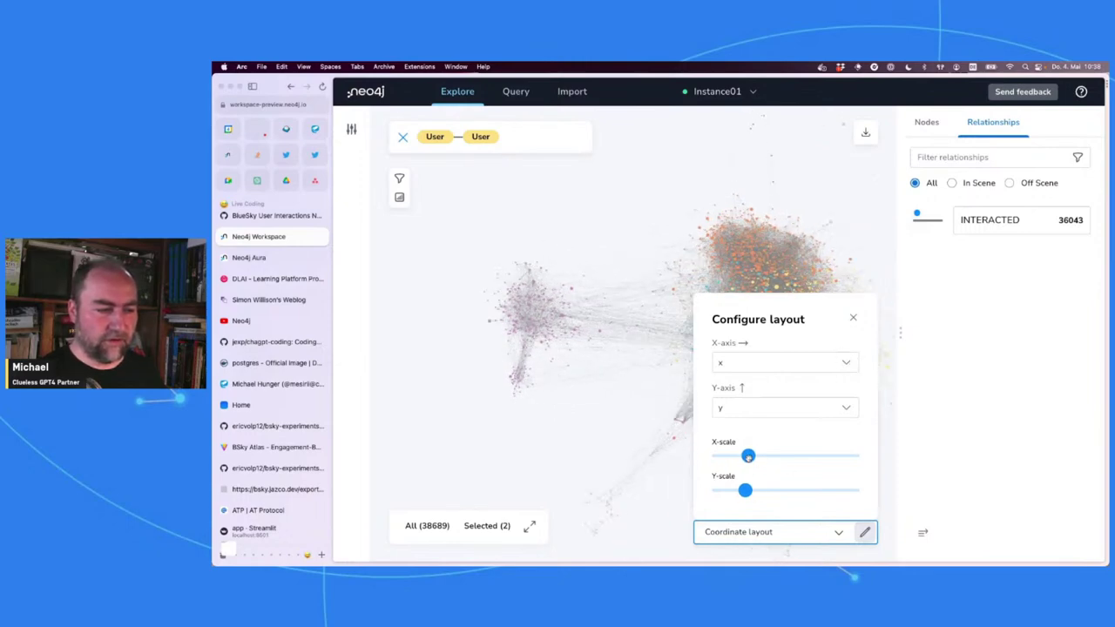
pyautogui.click(852, 320)
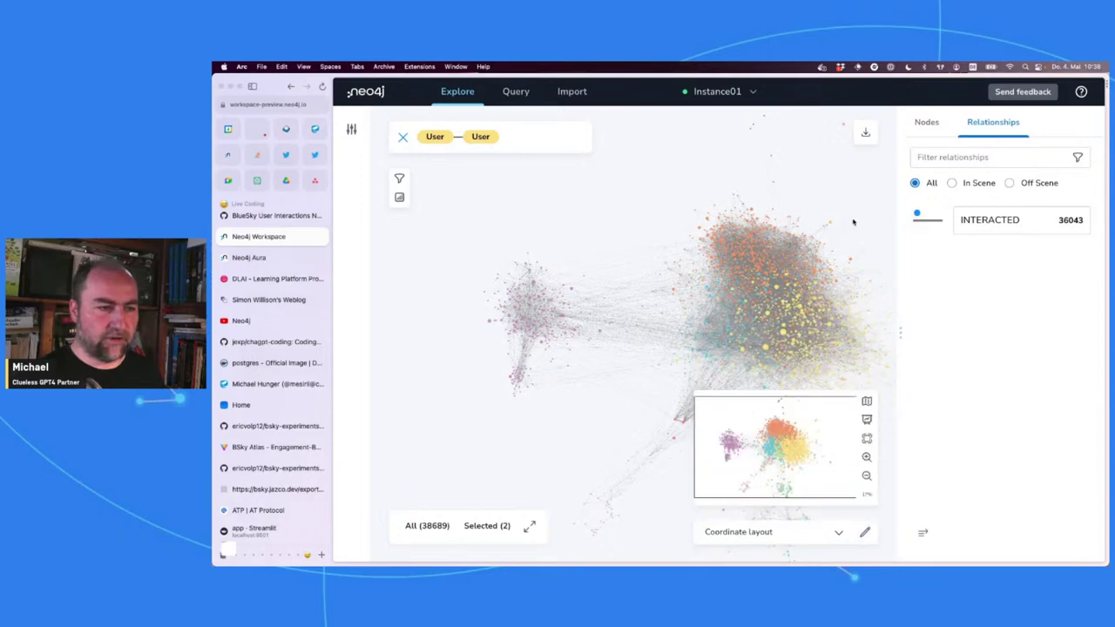
# Step: Hide the minimap and collapse the legend panel to give the graph the full scene width
pyautogui.click(866, 401)
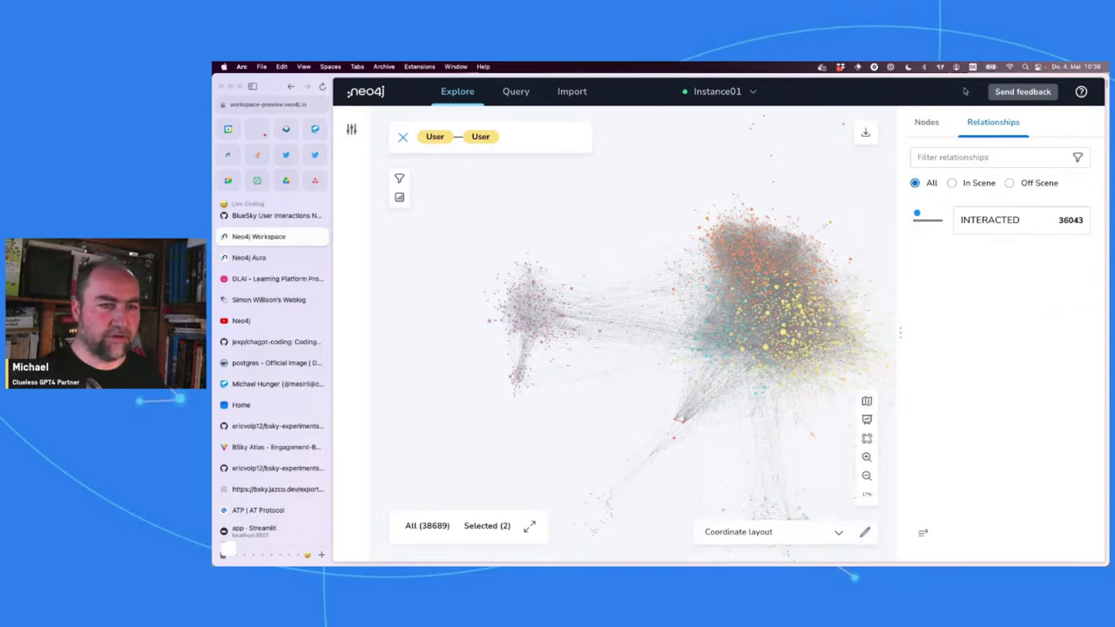
pyautogui.click(923, 532)
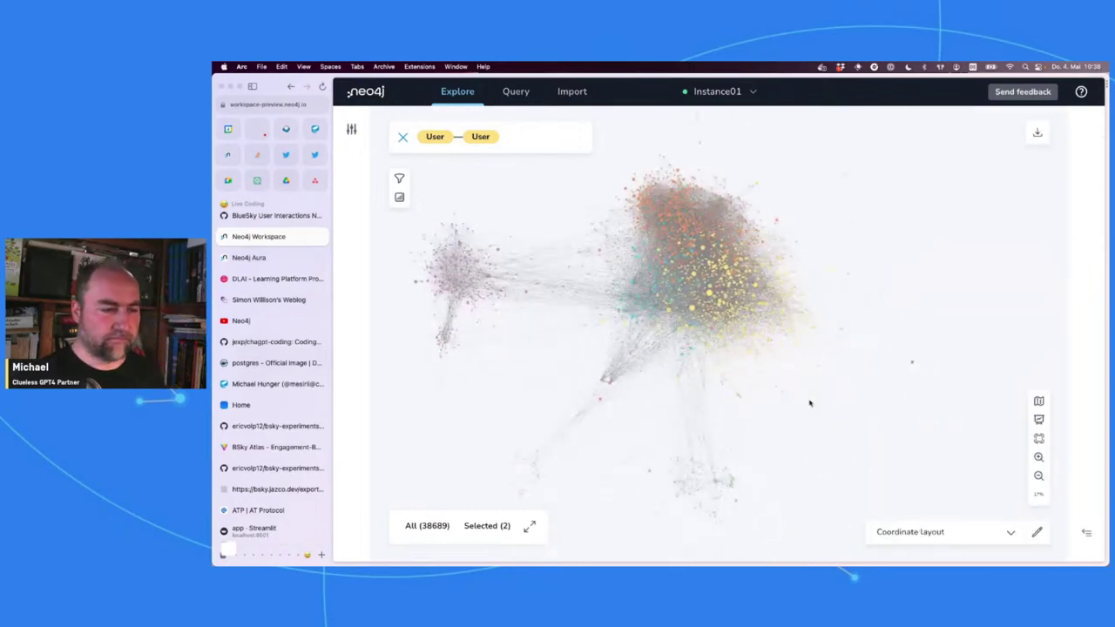
# Step: Examine the community clusters in the scene and switch to BSky Atlas to compare their arrangement
pyautogui.scroll(5, 660, 335)
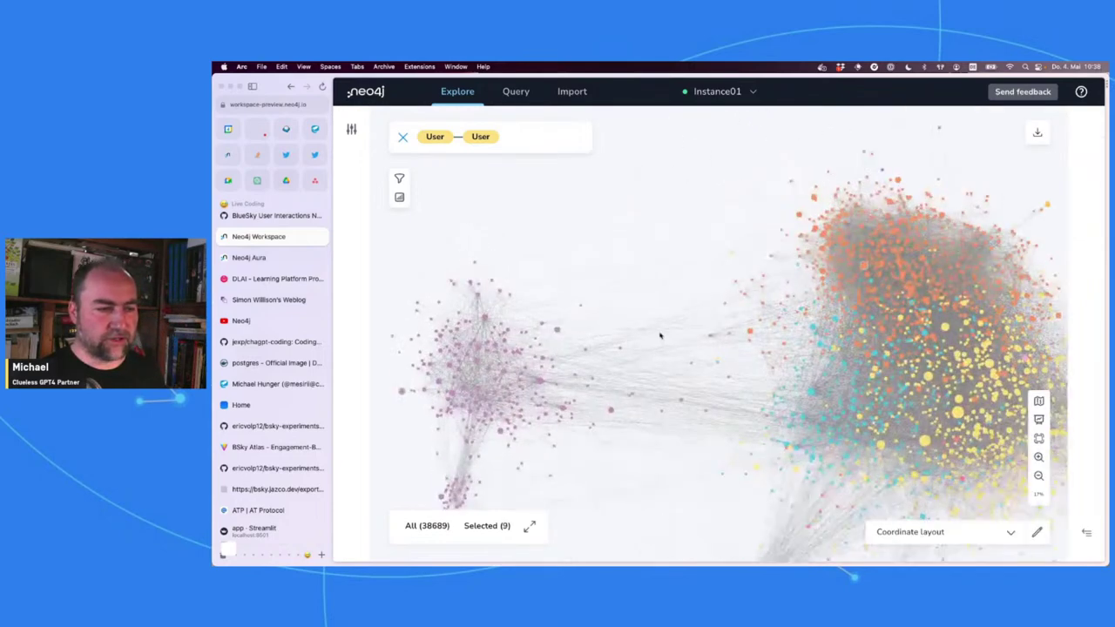
pyautogui.scroll(-5, 660, 335)
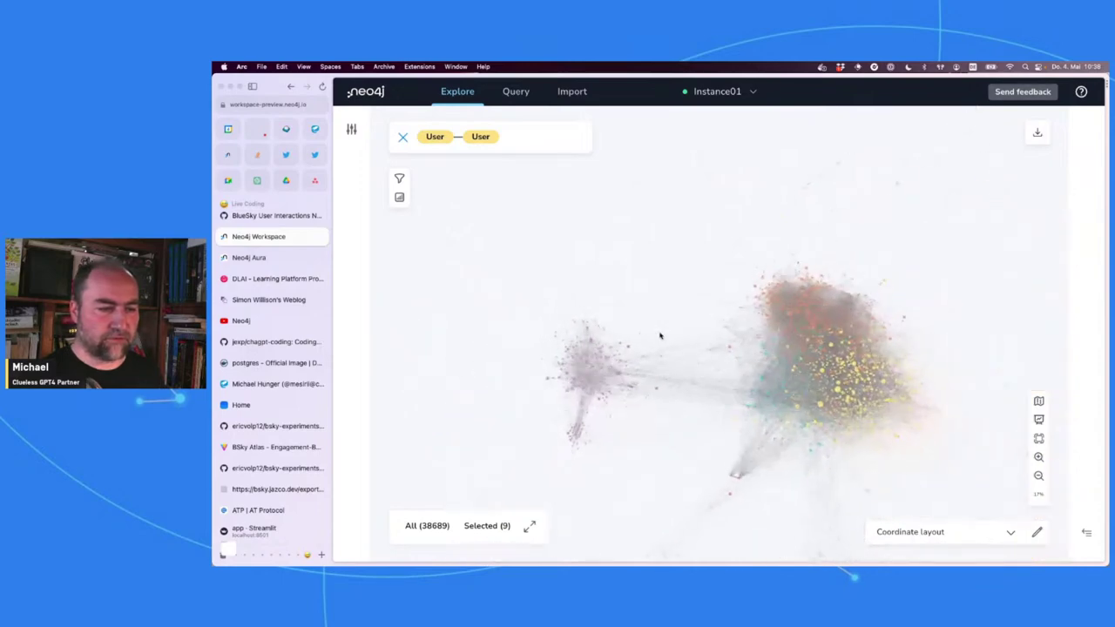
pyautogui.moveTo(884, 270); pyautogui.dragTo(734, 237)
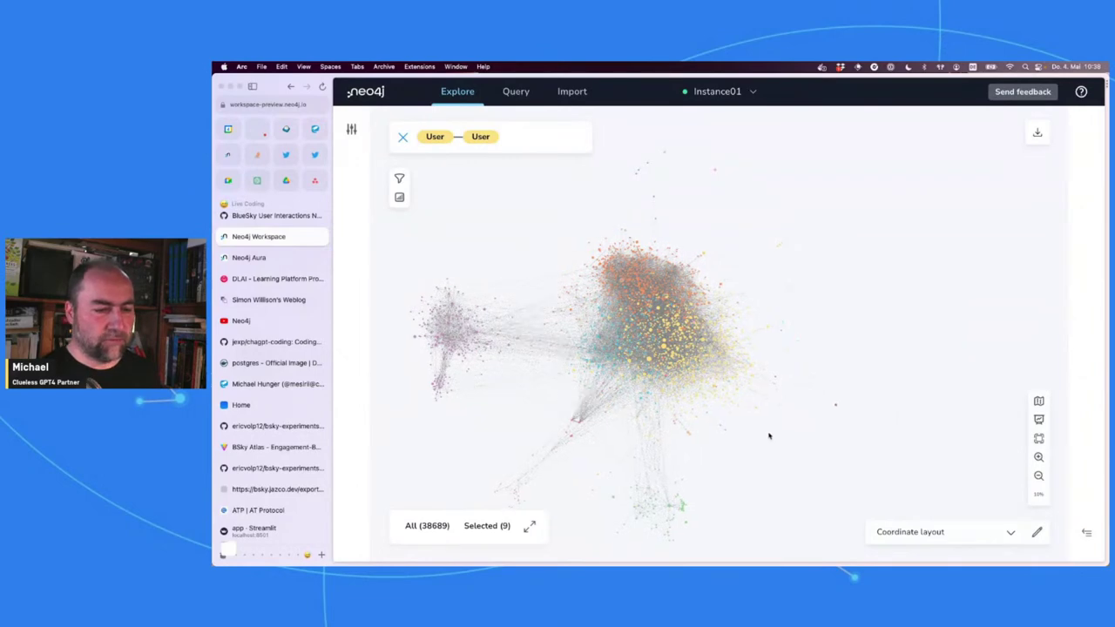
pyautogui.moveTo(759, 443); pyautogui.dragTo(819, 382)
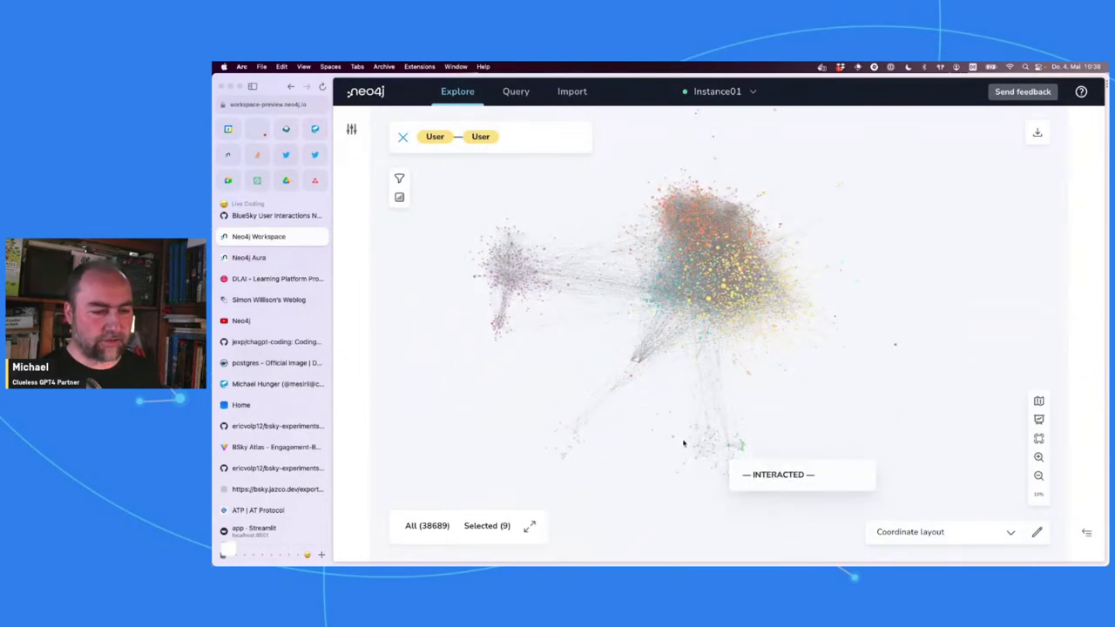
pyautogui.click(252, 450)
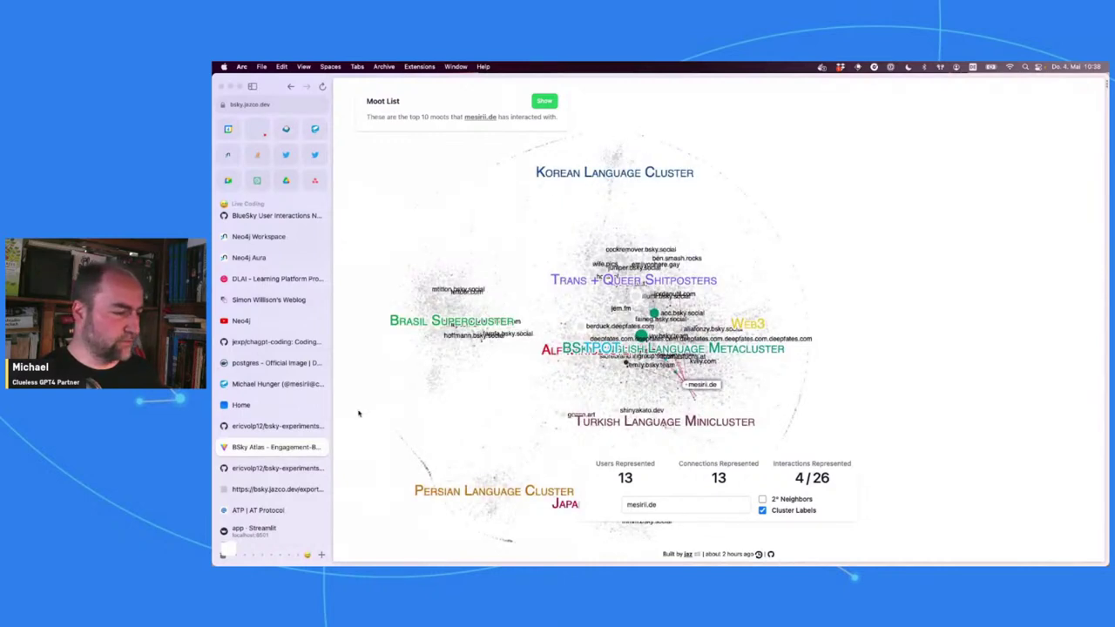
# Step: Switch back to Neo4j Workspace and clear the node selection in the scene
pyautogui.click(252, 237)
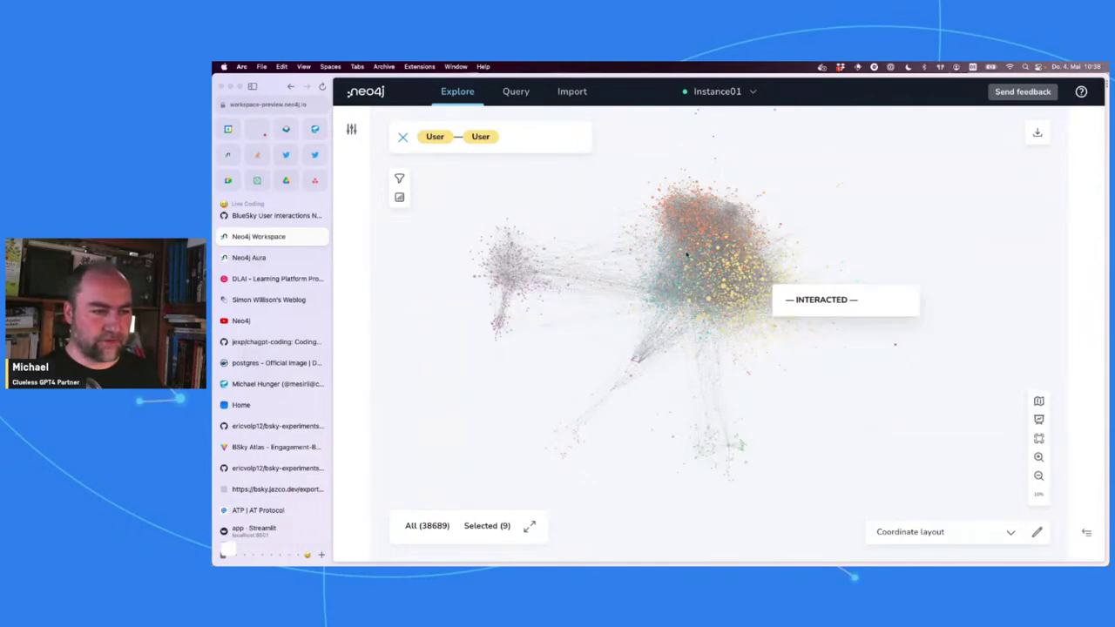
pyautogui.click(936, 276)
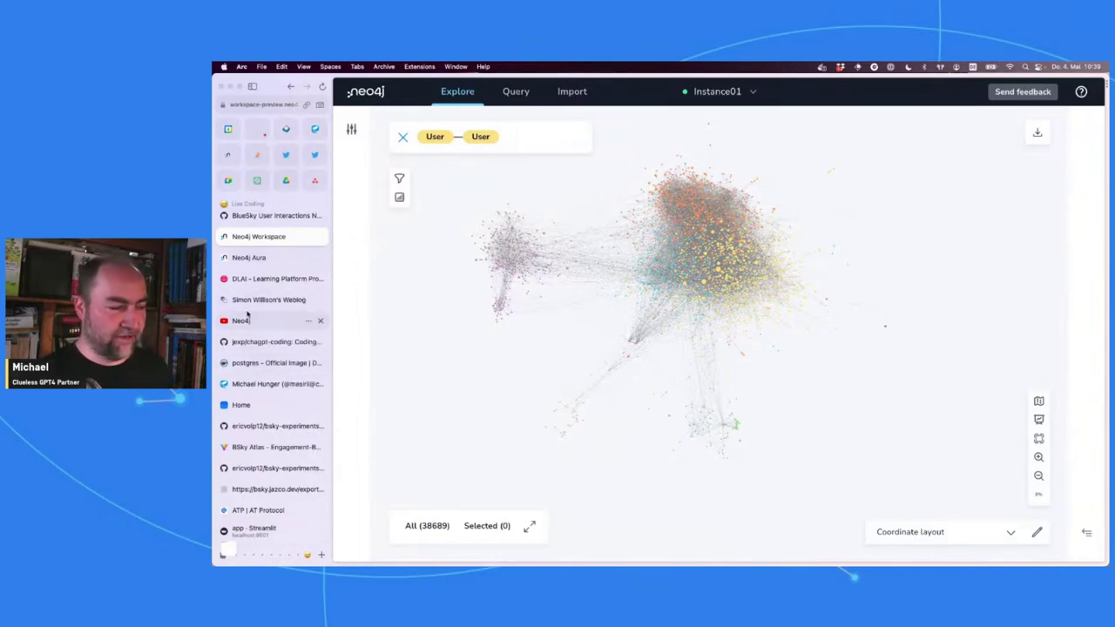
# Step: Open the ericvolp12/bsky-experiments GitHub repository and read the README on the Graph Builder, its data/social-graph.bin output and how to run it
pyautogui.scroll(2, 247, 315)
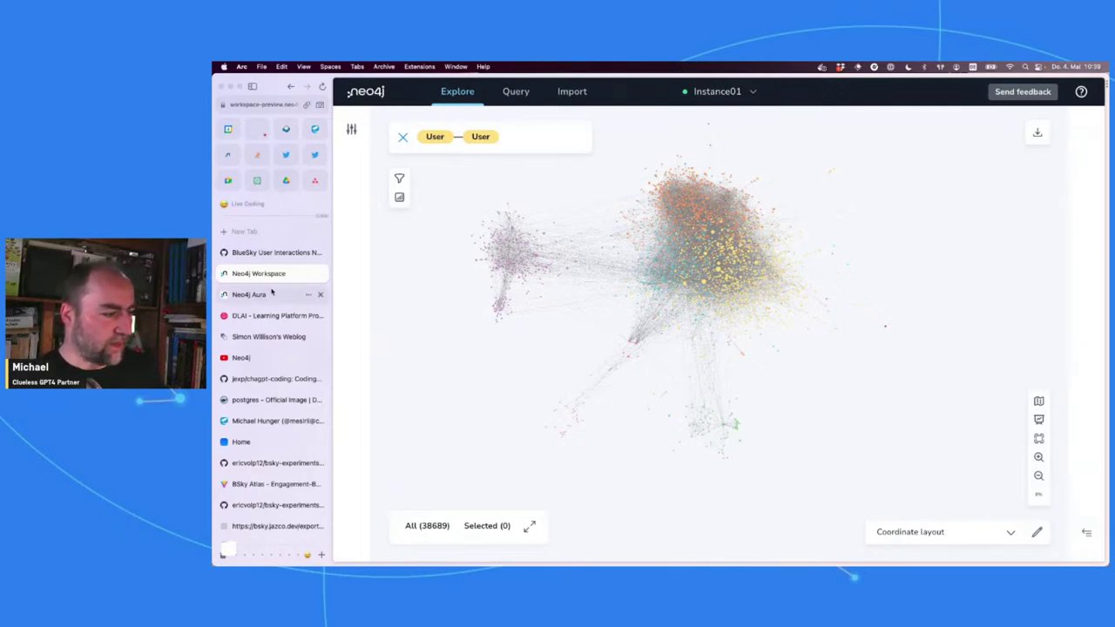
pyautogui.scroll(-3, 270, 347)
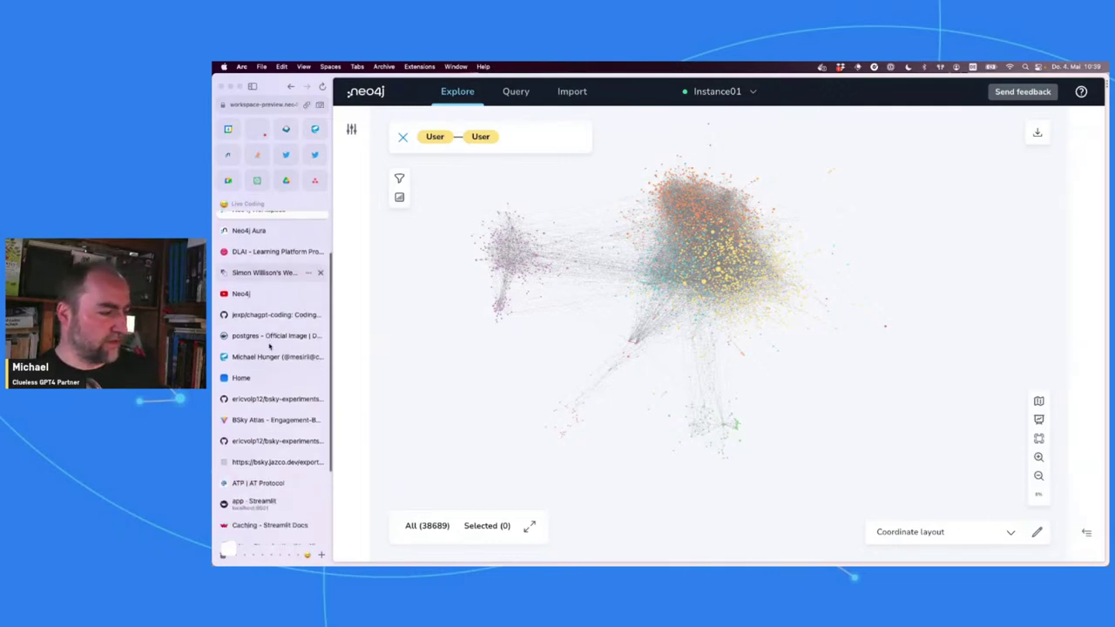
pyautogui.click(263, 402)
pyautogui.scroll(5, 558, 244)
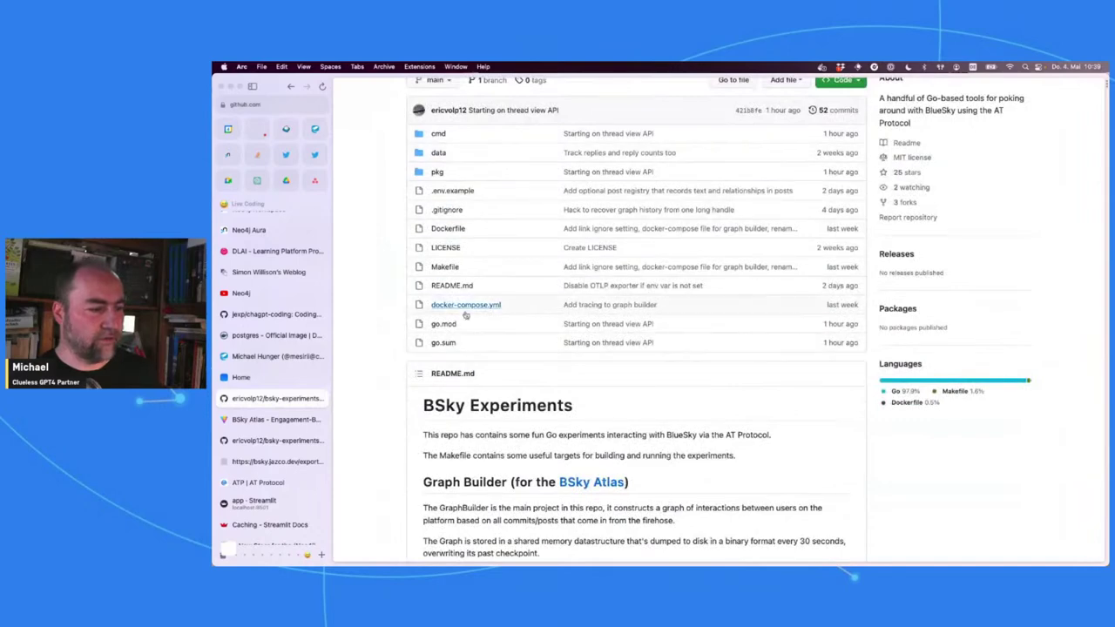
pyautogui.scroll(-5, 454, 268)
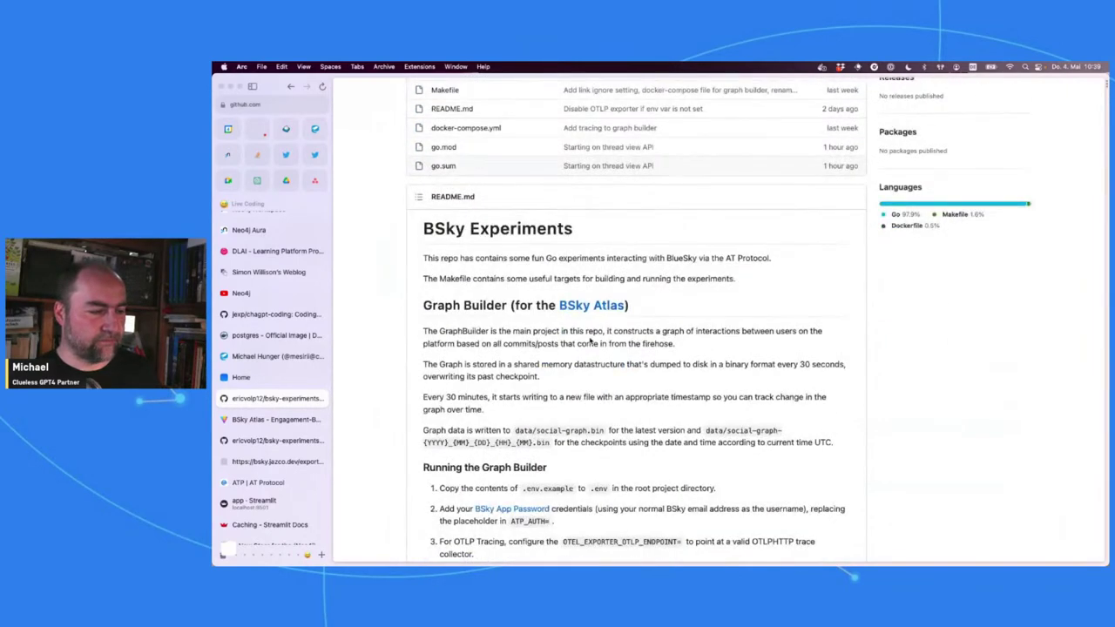
pyautogui.scroll(-2, 598, 343)
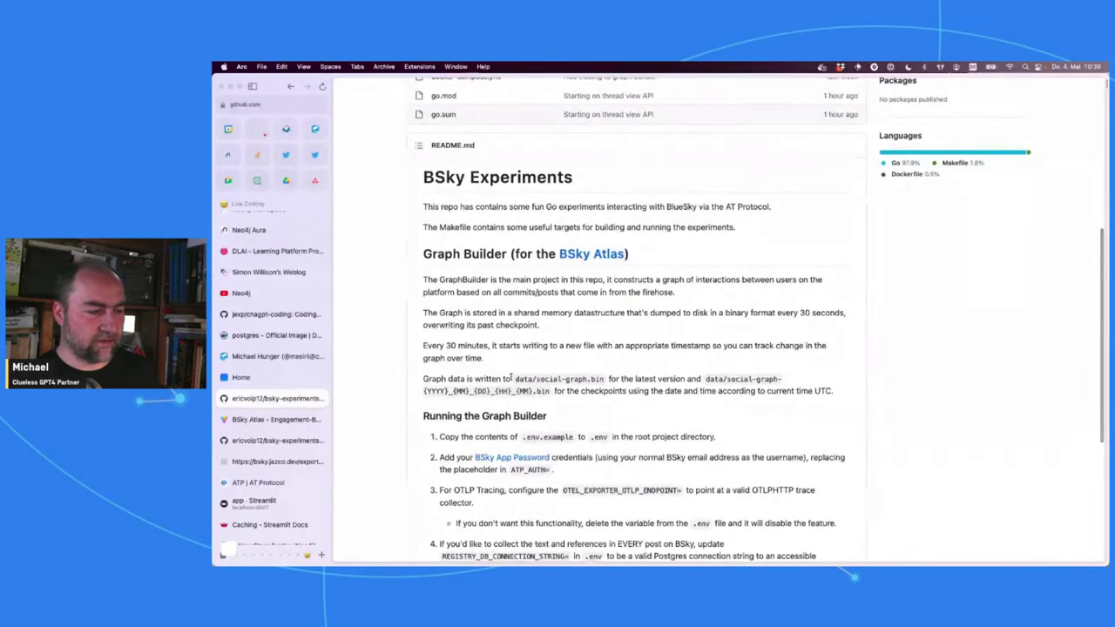
pyautogui.moveTo(514, 379); pyautogui.dragTo(608, 377)
pyautogui.scroll(-2, 644, 376)
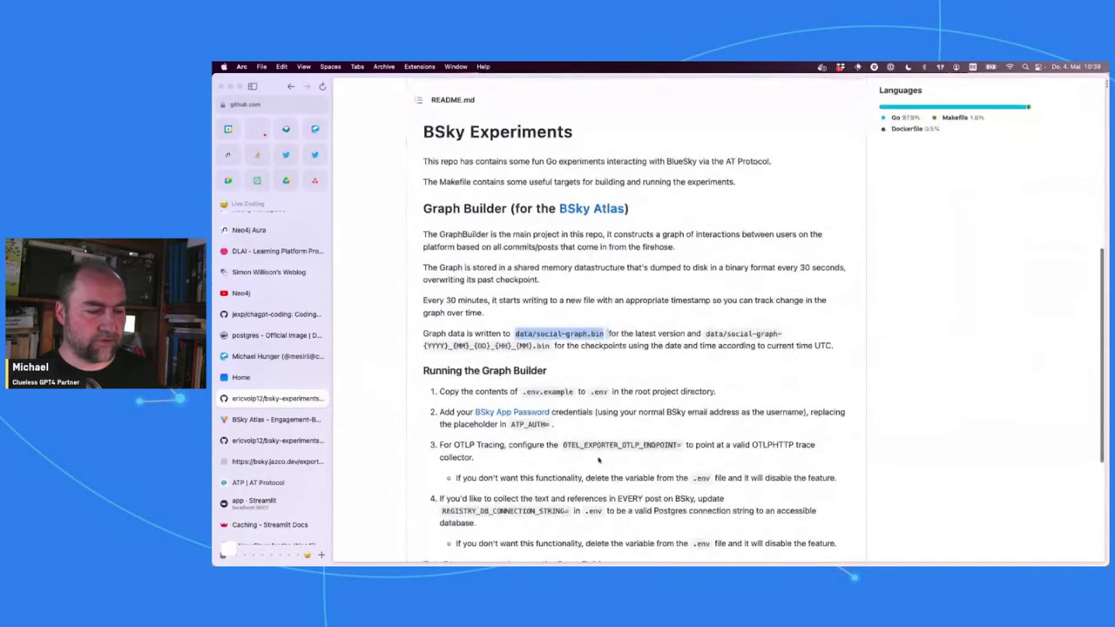
pyautogui.scroll(-2, 673, 377)
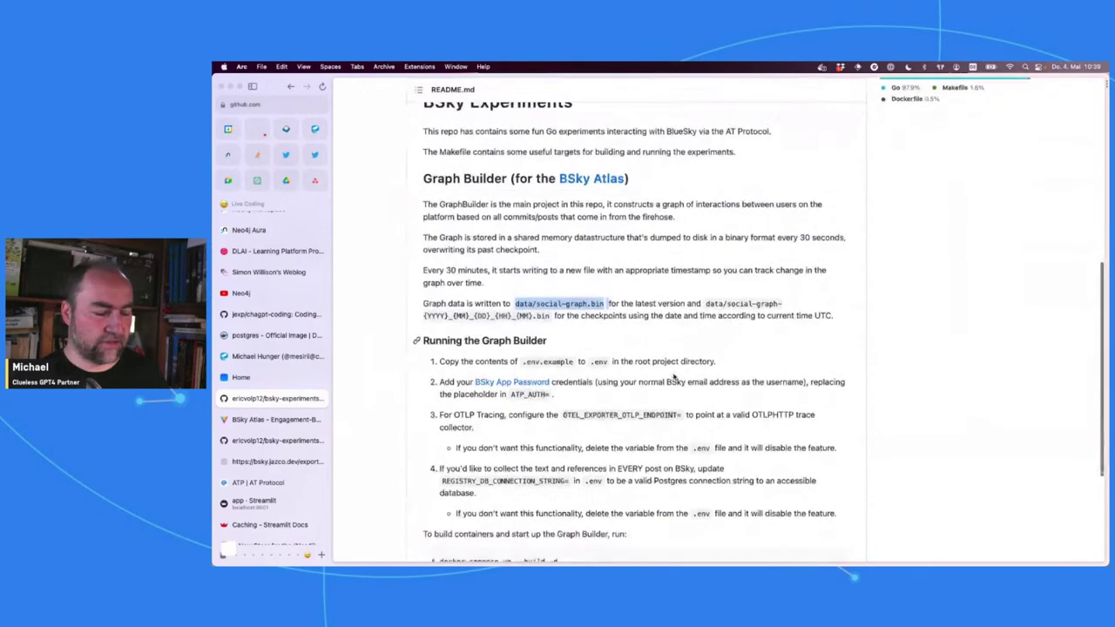
pyautogui.scroll(-3, 673, 376)
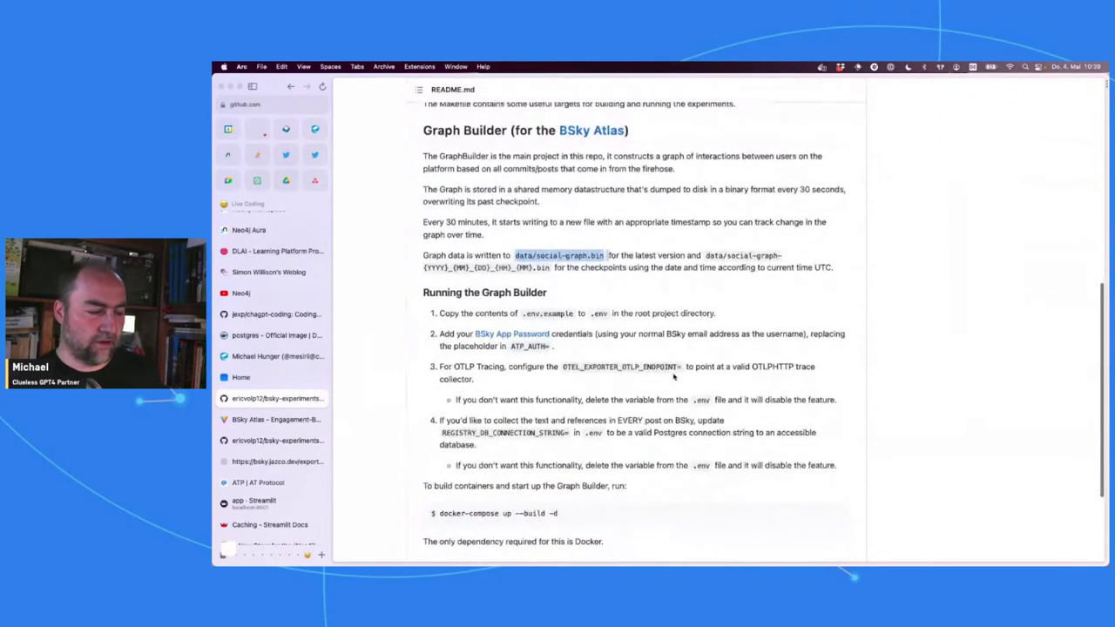
pyautogui.scroll(4, 673, 376)
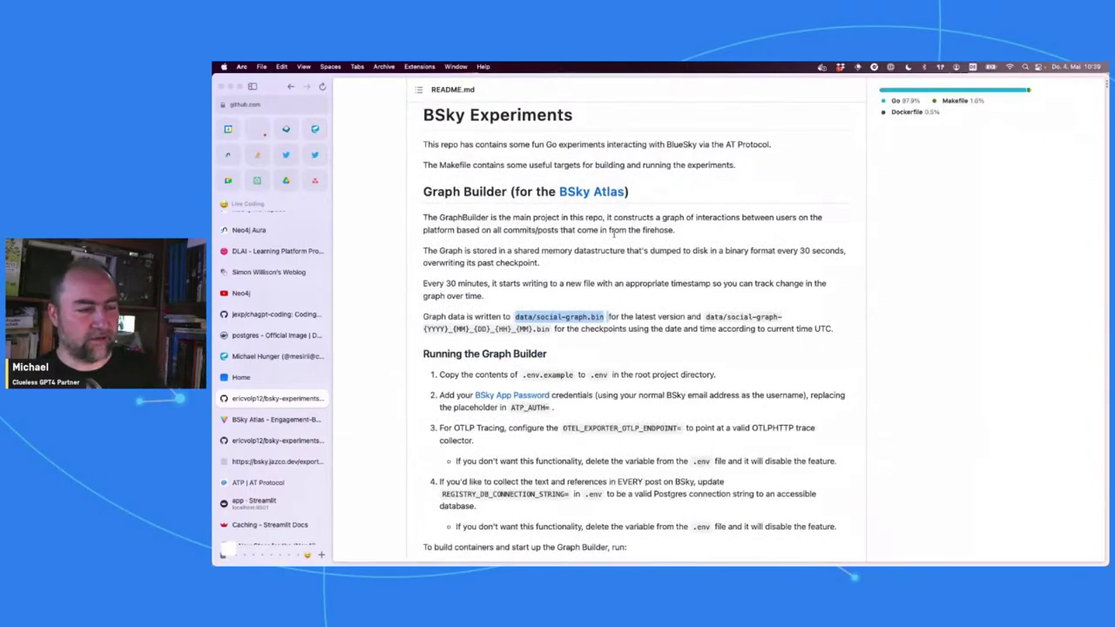
pyautogui.scroll(6, 622, 342)
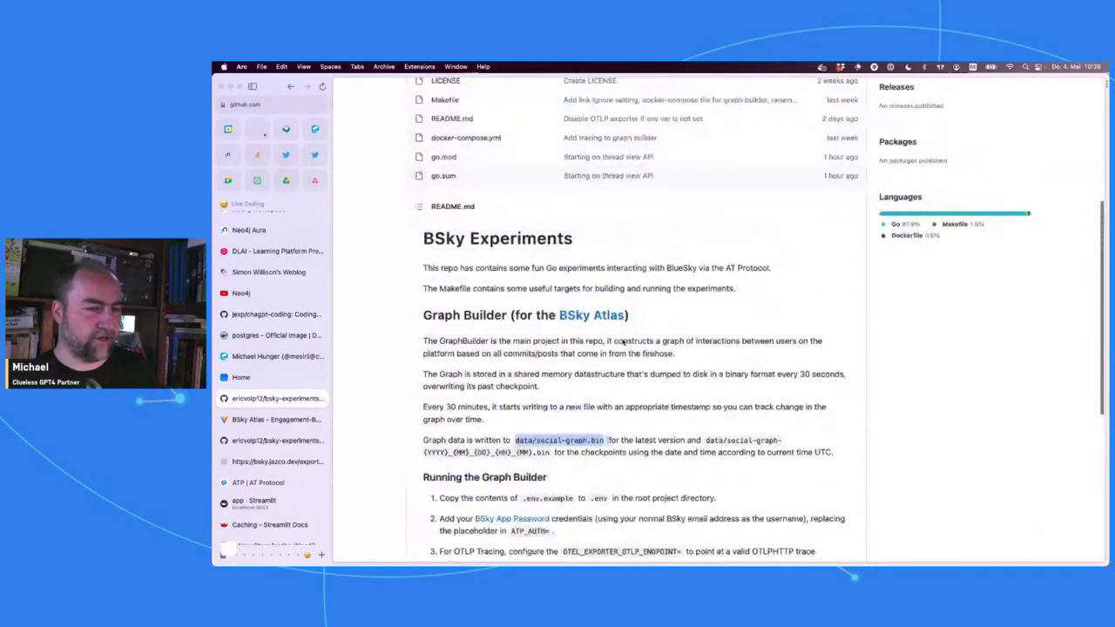
pyautogui.scroll(-2, 692, 341)
pyautogui.scroll(5, 484, 251)
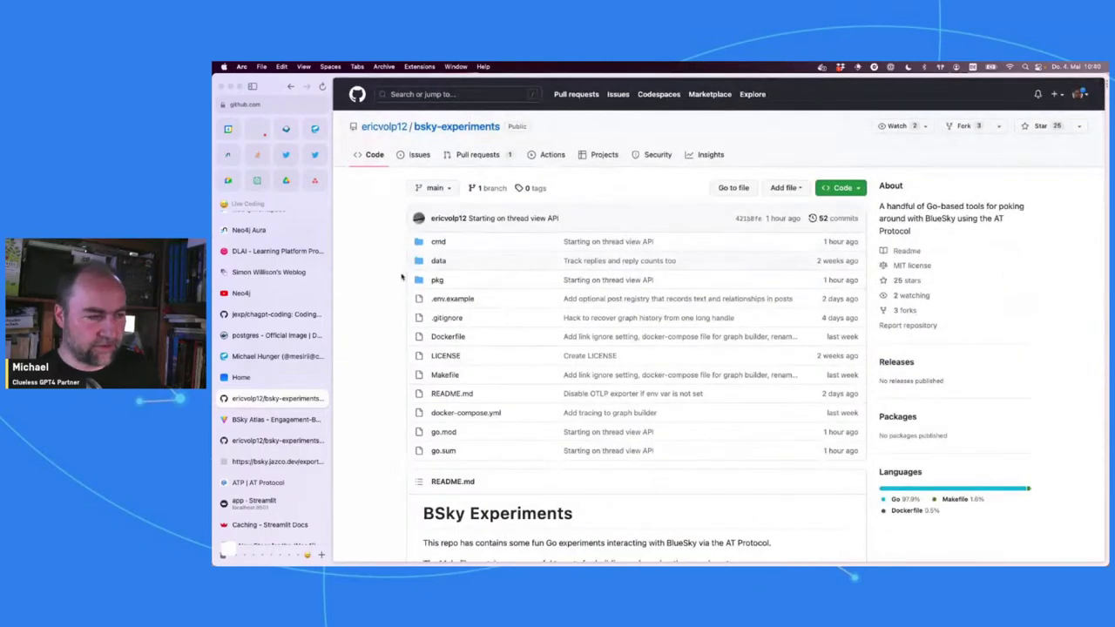
# Step: View the tools in the repository's cmd folder and return to the repository's main page
pyautogui.click(438, 242)
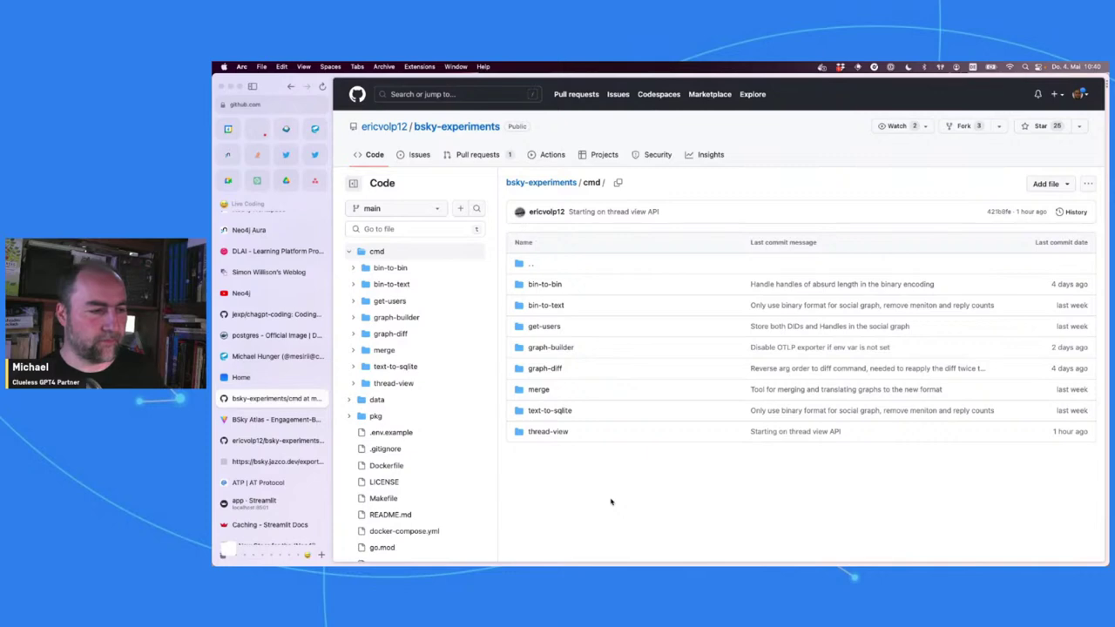
pyautogui.press('super+bracketleft')
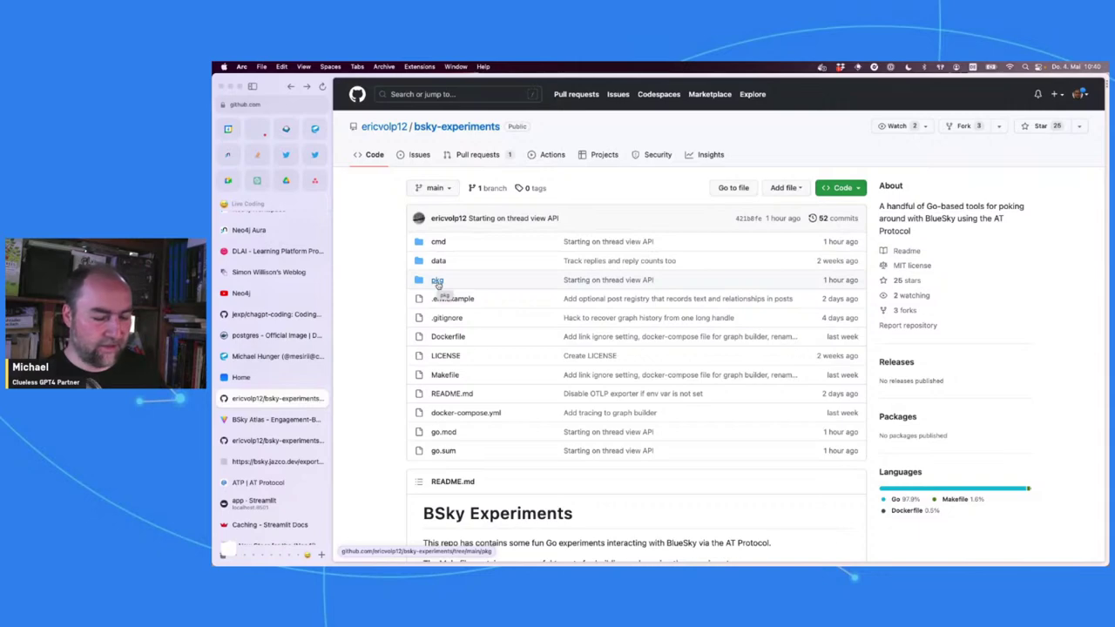
# Step: Switch to VS Code, bring up the bsky-experiments window with main.go and maximize it
pyautogui.press('super+Tab')
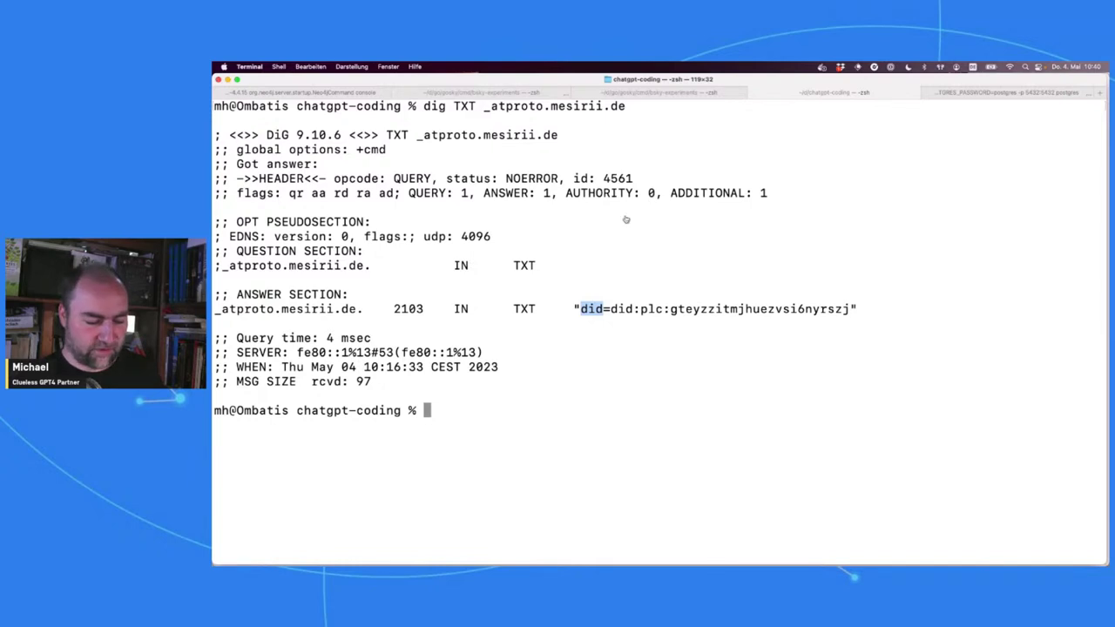
pyautogui.press('super+Tab')
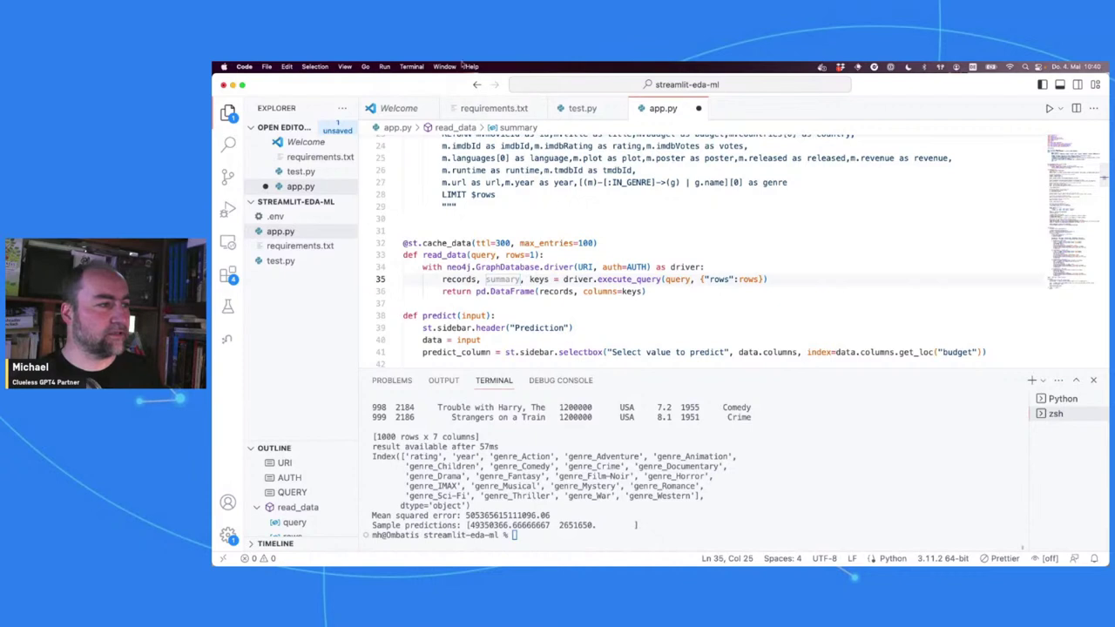
pyautogui.click(444, 66)
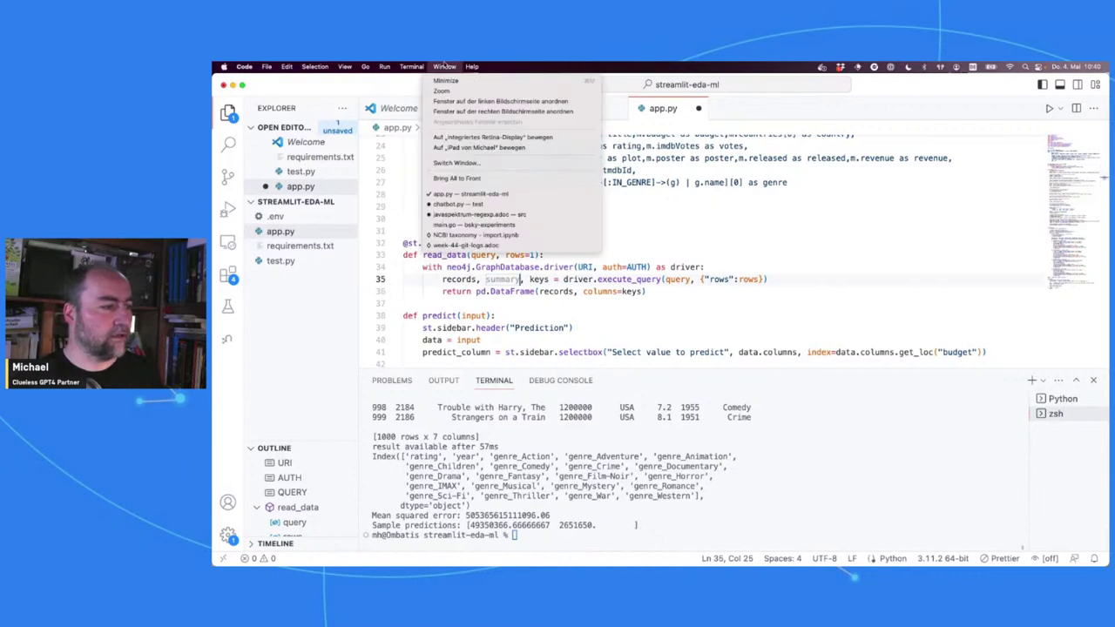
pyautogui.click(516, 214)
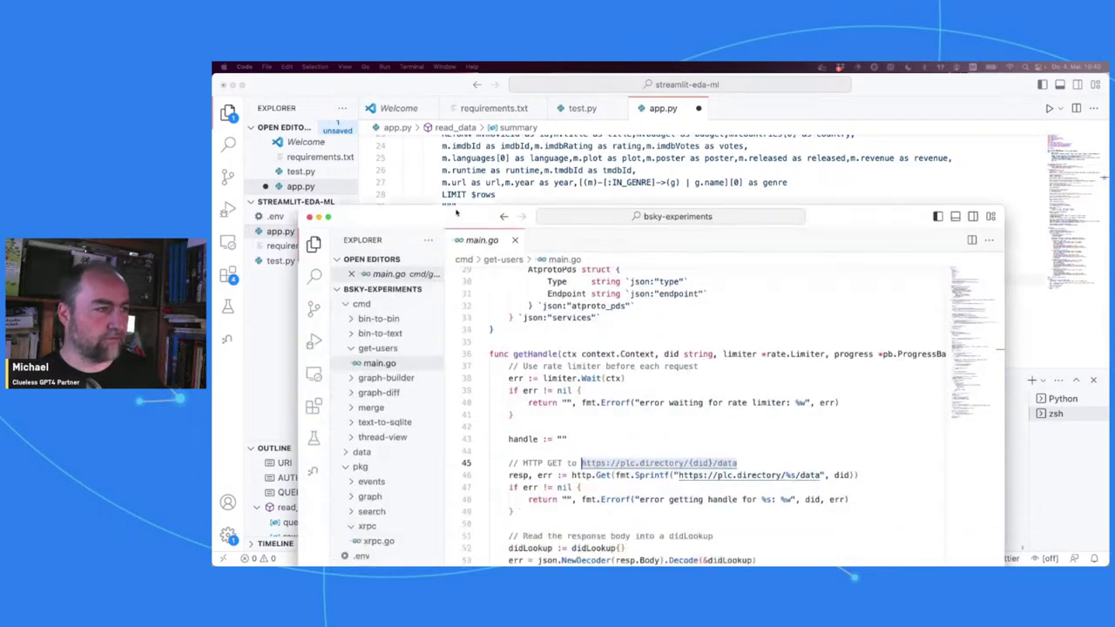
pyautogui.scroll(-3, 652, 367)
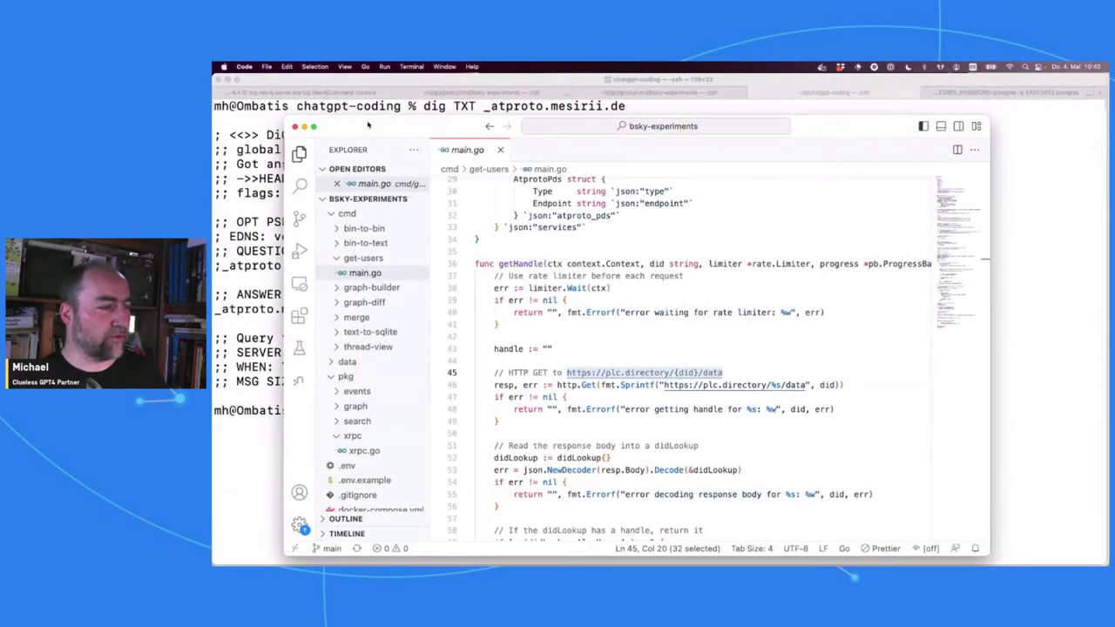
pyautogui.doubleClick(342, 122)
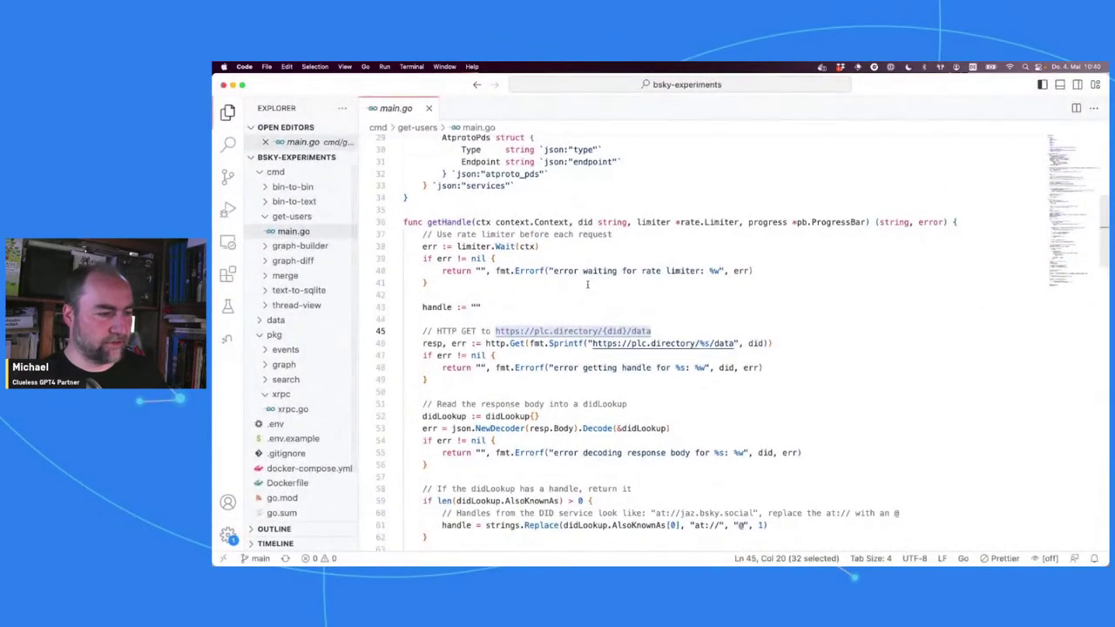
pyautogui.press('super+equal')
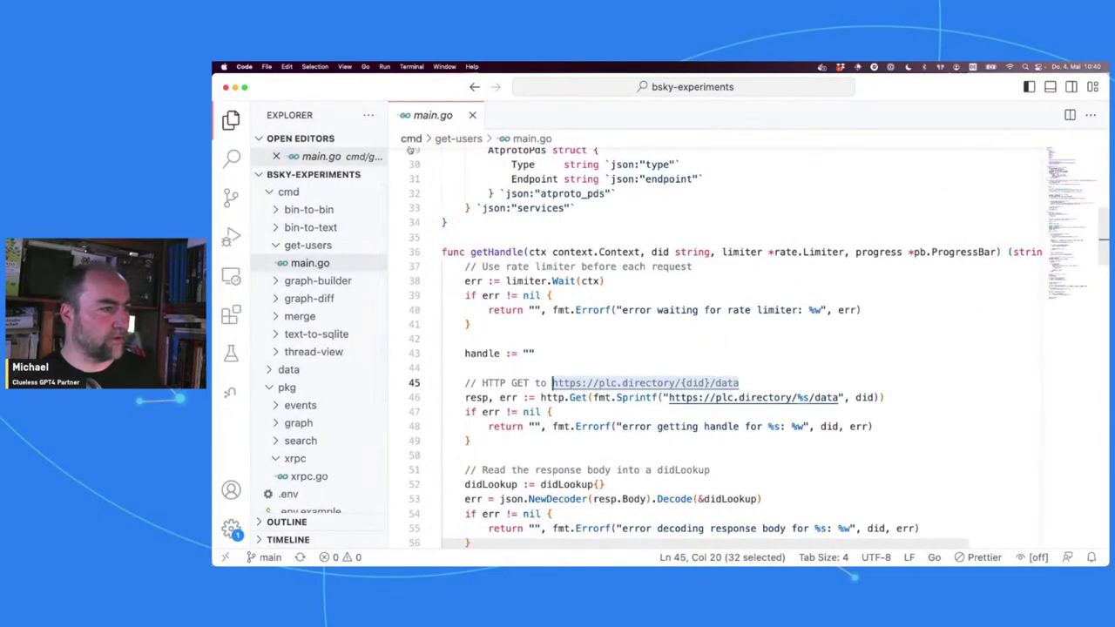
pyautogui.press('super+minus')
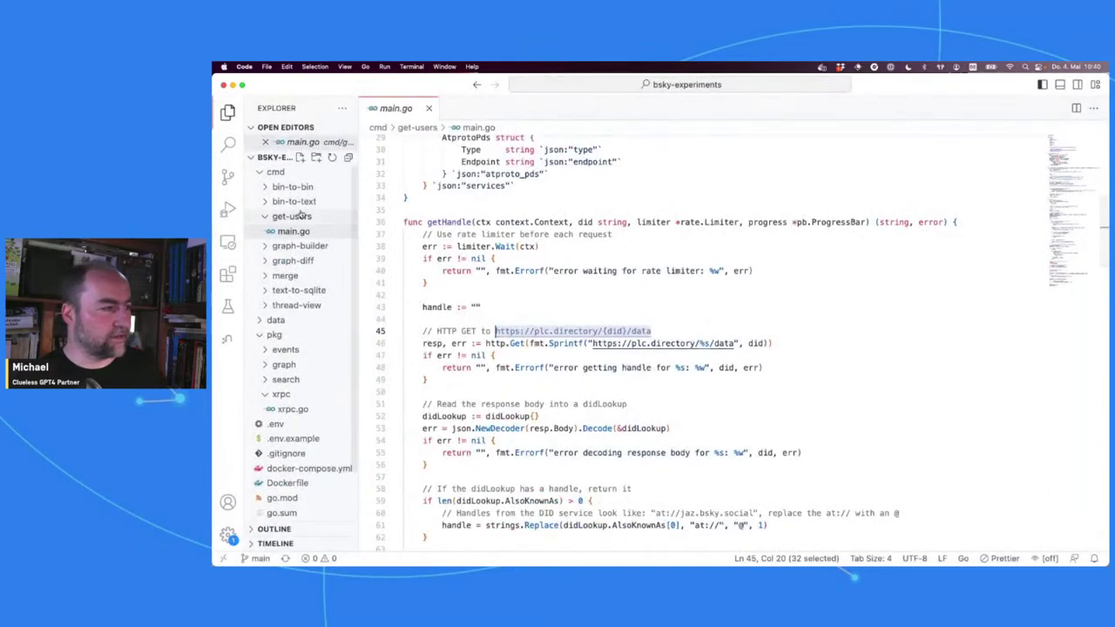
# Step: Check docker-compose.yml in the bsky-experiments project and reopen main.go from the get-users folder
pyautogui.click(270, 216)
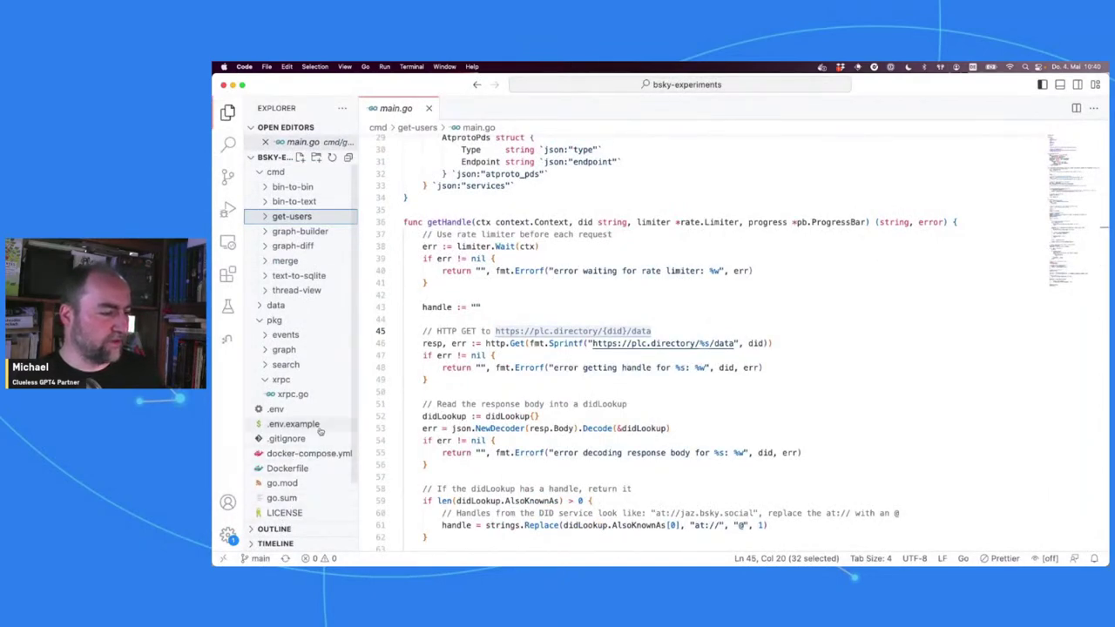
pyautogui.click(309, 453)
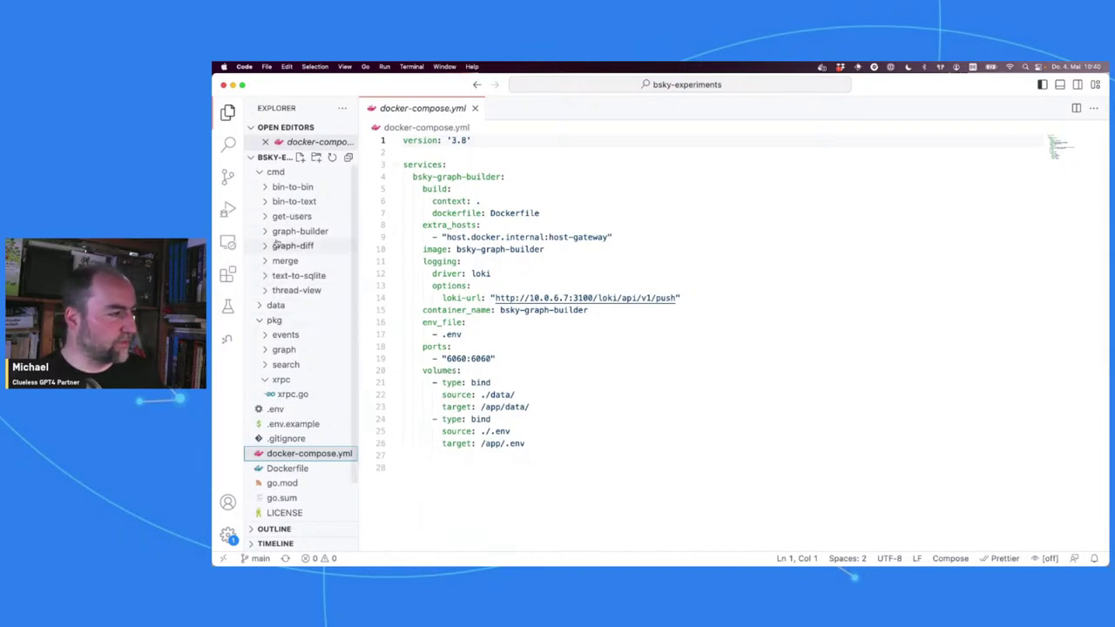
pyautogui.click(291, 216)
pyautogui.click(293, 231)
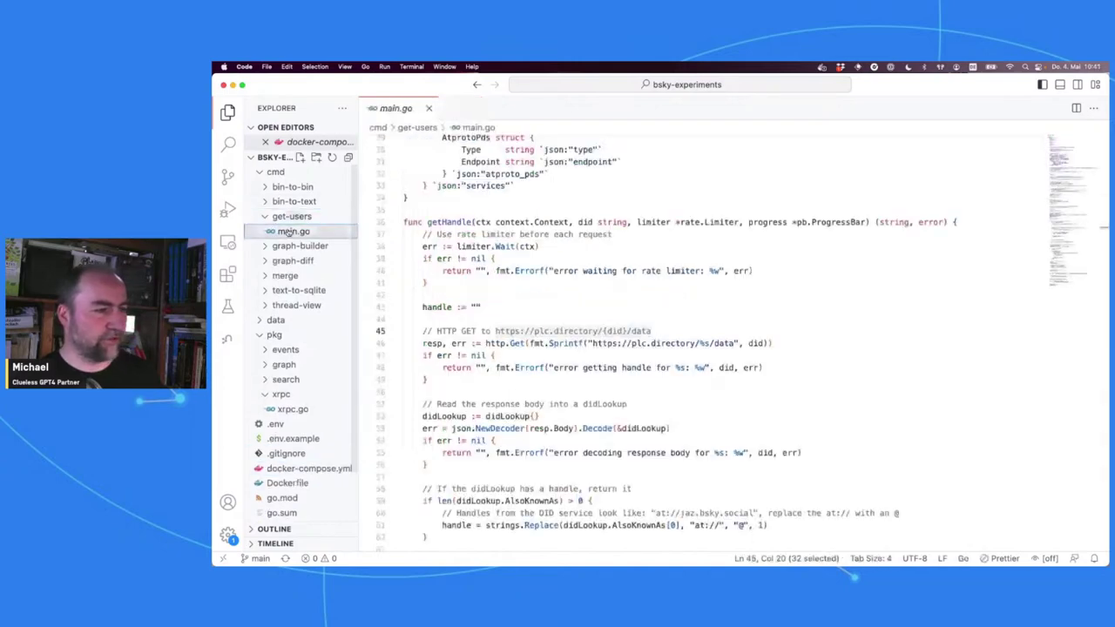
# Step: Read through get-users/main.go, examining its imports, the didLookup struct, the getHandle function and the main function
pyautogui.scroll(10, 707, 242)
pyautogui.scroll(-9, 707, 242)
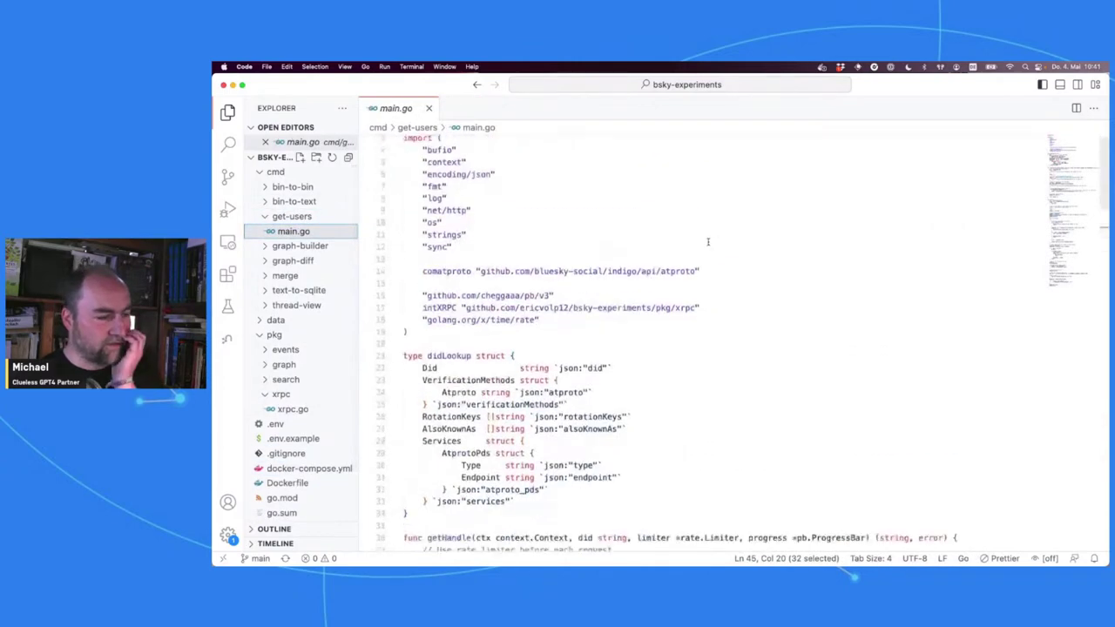
pyautogui.scroll(-10, 707, 242)
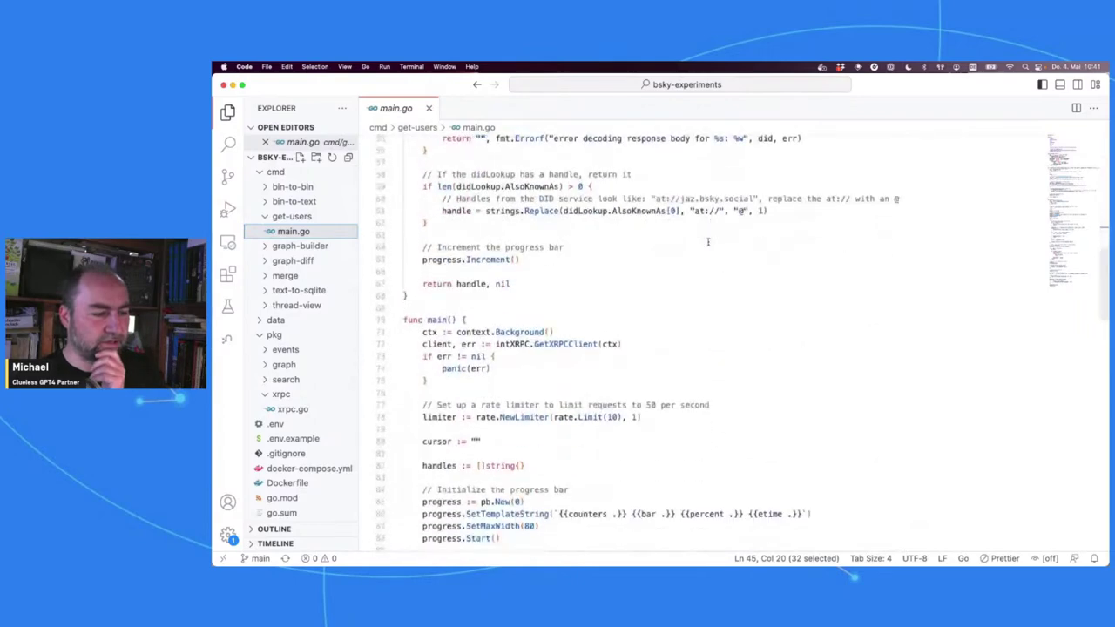
pyautogui.scroll(15, 707, 242)
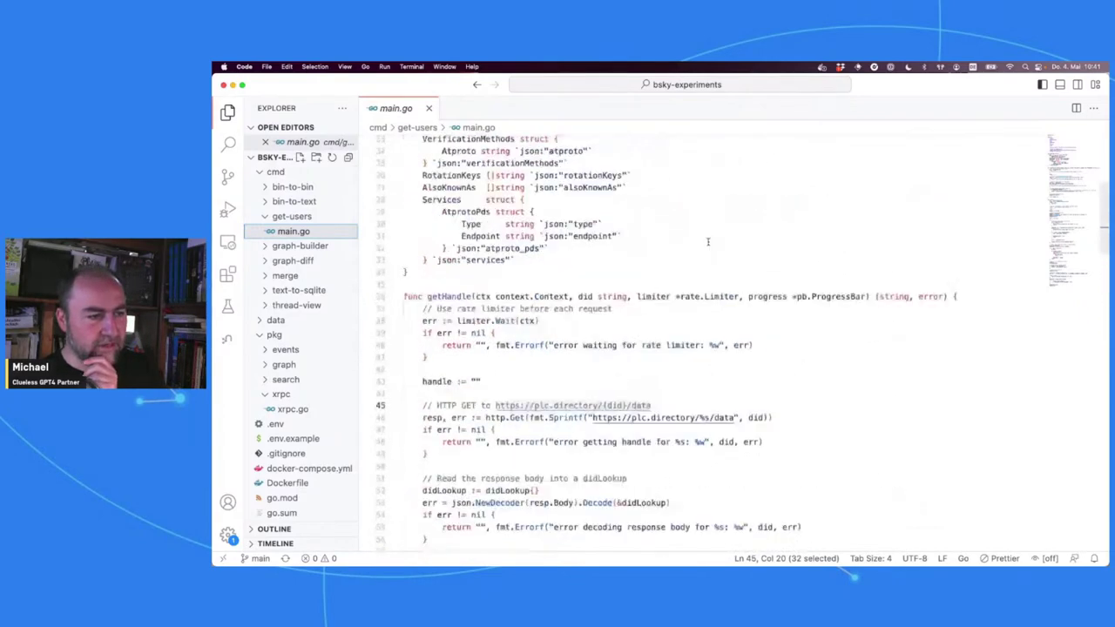
pyautogui.scroll(1, 707, 242)
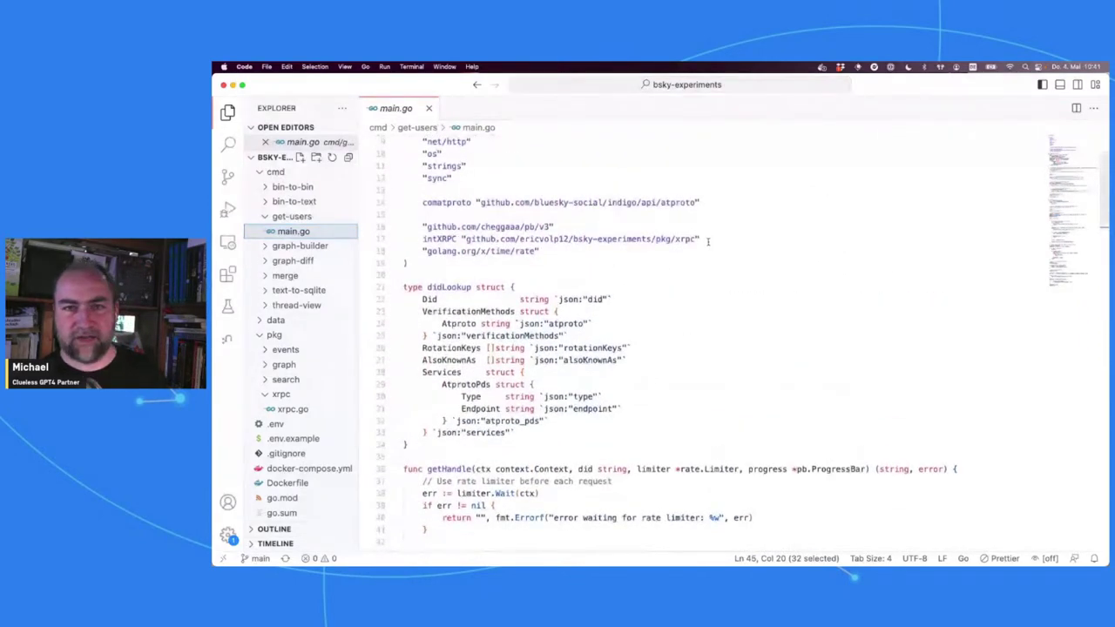
pyautogui.scroll(3, 707, 242)
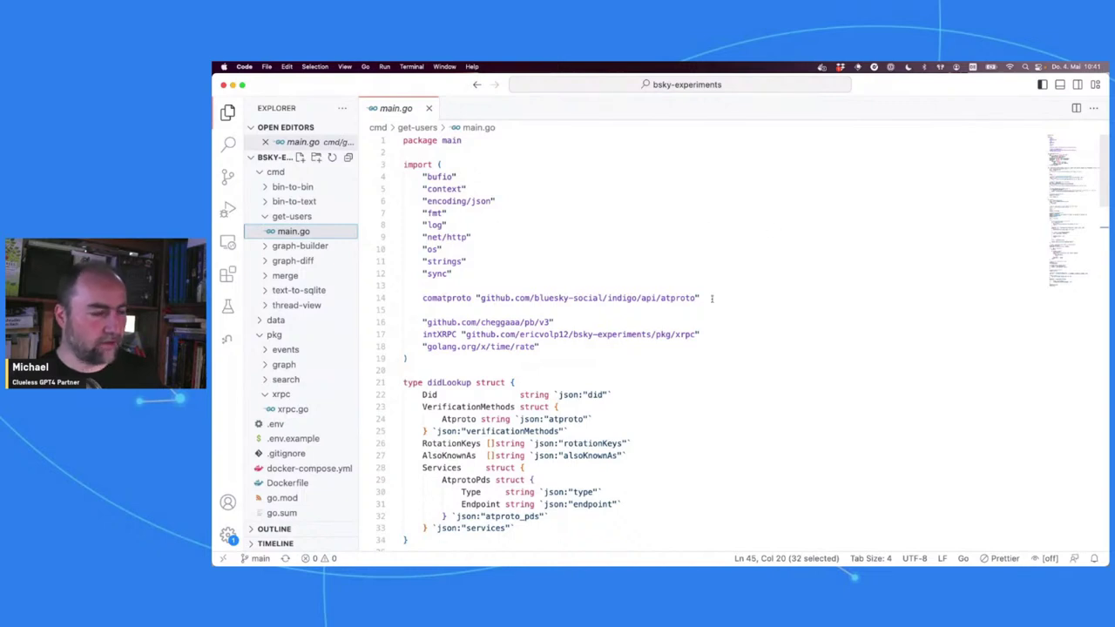
pyautogui.scroll(-5, 707, 312)
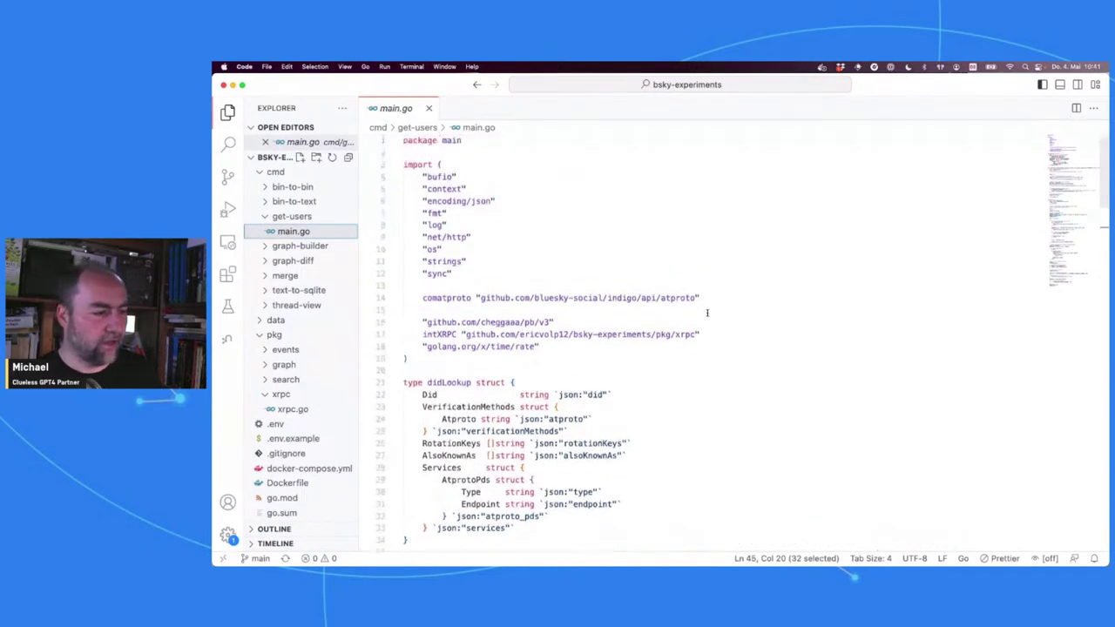
pyautogui.scroll(-9, 707, 312)
# Step: Copy all of get-users/main.go and send it to ChatGPT as a code block under the prompt "can you explain this go code to me"
pyautogui.press('super+a')
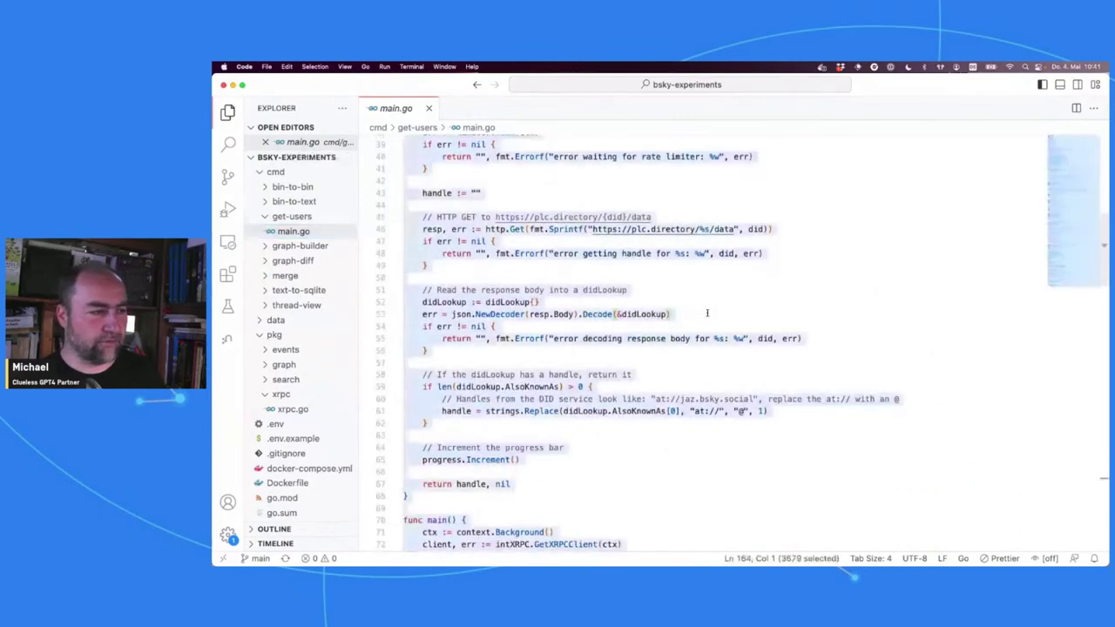
pyautogui.press('super+Tab')
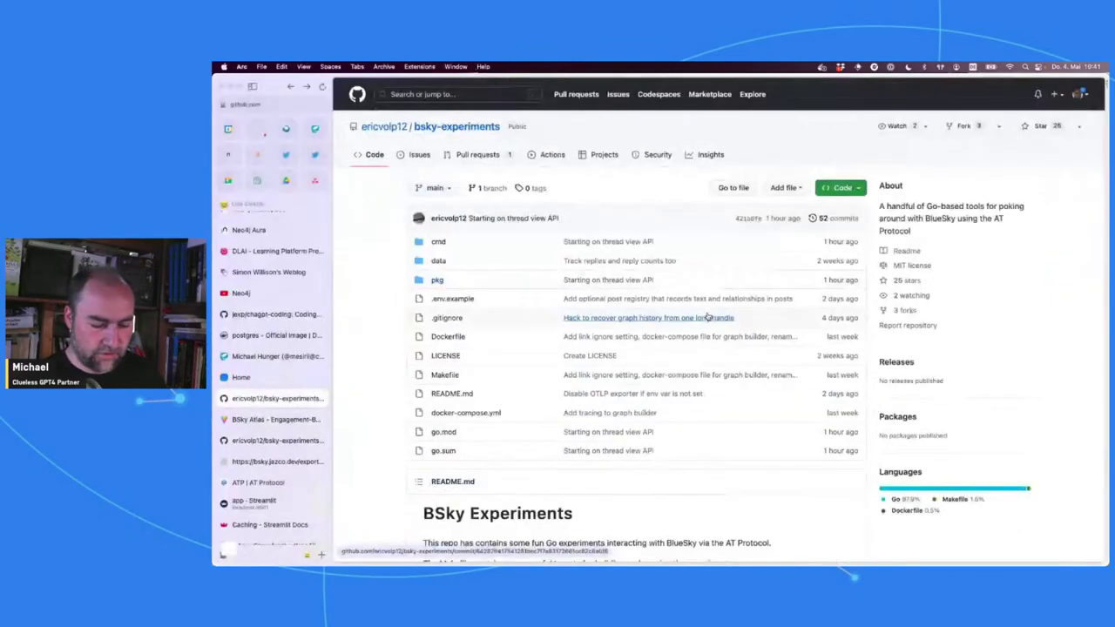
pyautogui.click(256, 180)
pyautogui.click(648, 521)
pyautogui.write('can you explain this go code to me')
pyautogui.hotkey('shift', 'Return')
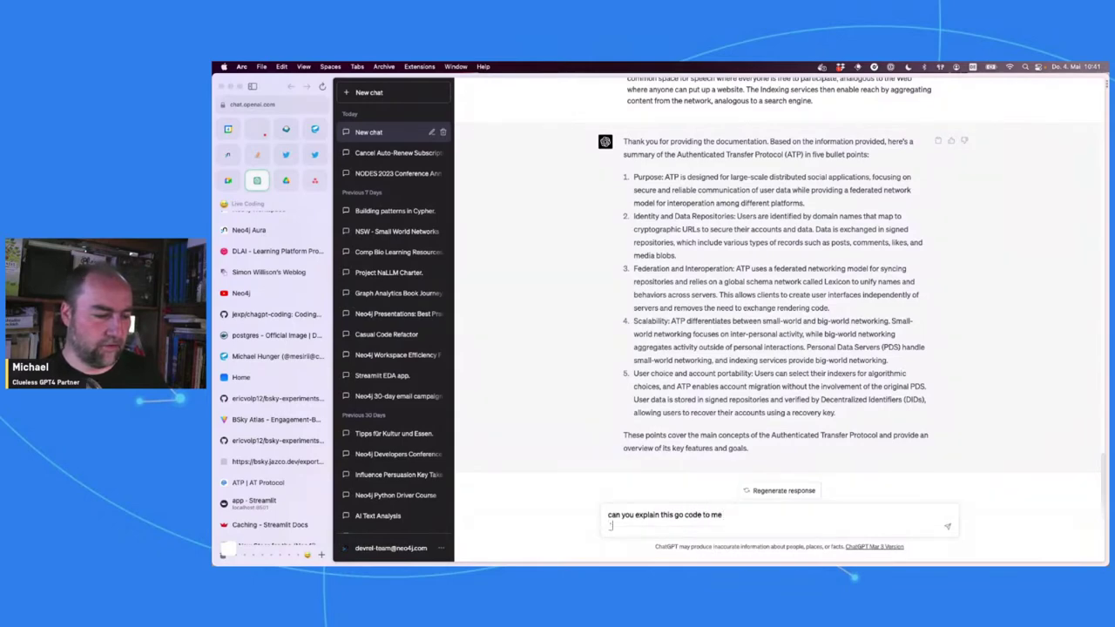
pyautogui.write('```')
pyautogui.hotkey('shift', 'Return')
pyautogui.press('super+v')
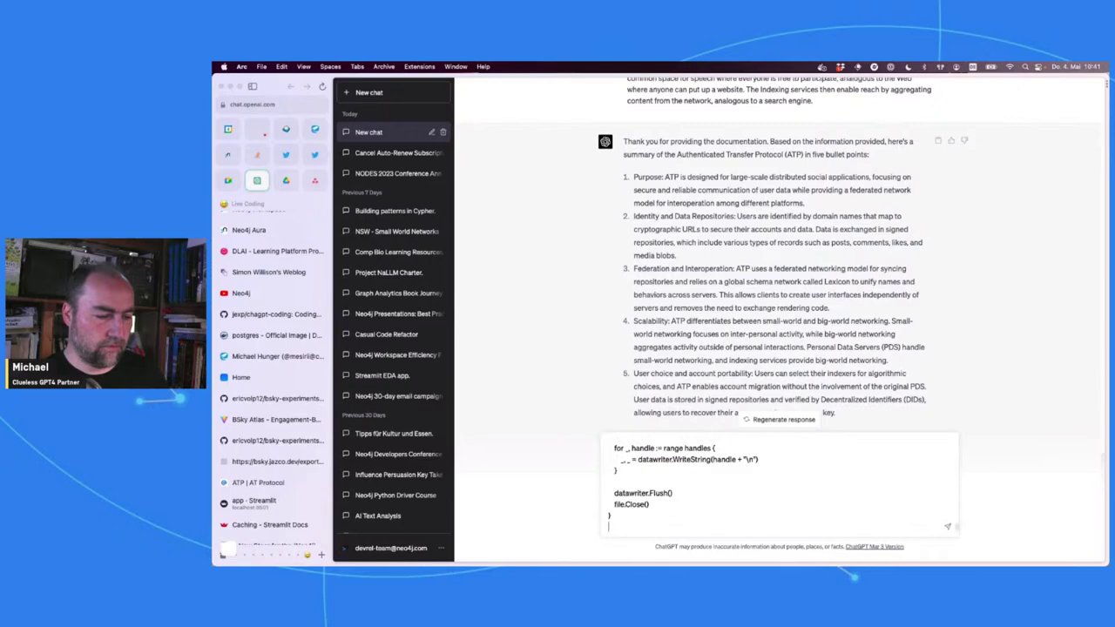
pyautogui.press('Return')
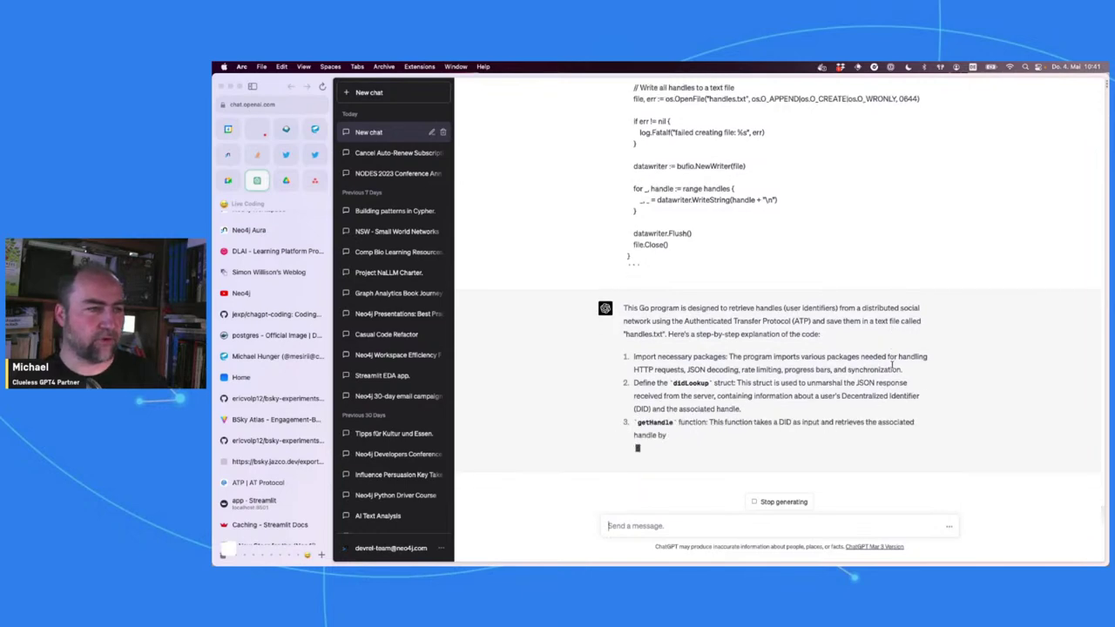
# Step: Copy the import path github.com/bluesky-social/indigo/api/atproto from the submitted code and try to open it in a new browser tab
pyautogui.scroll(10, 892, 367)
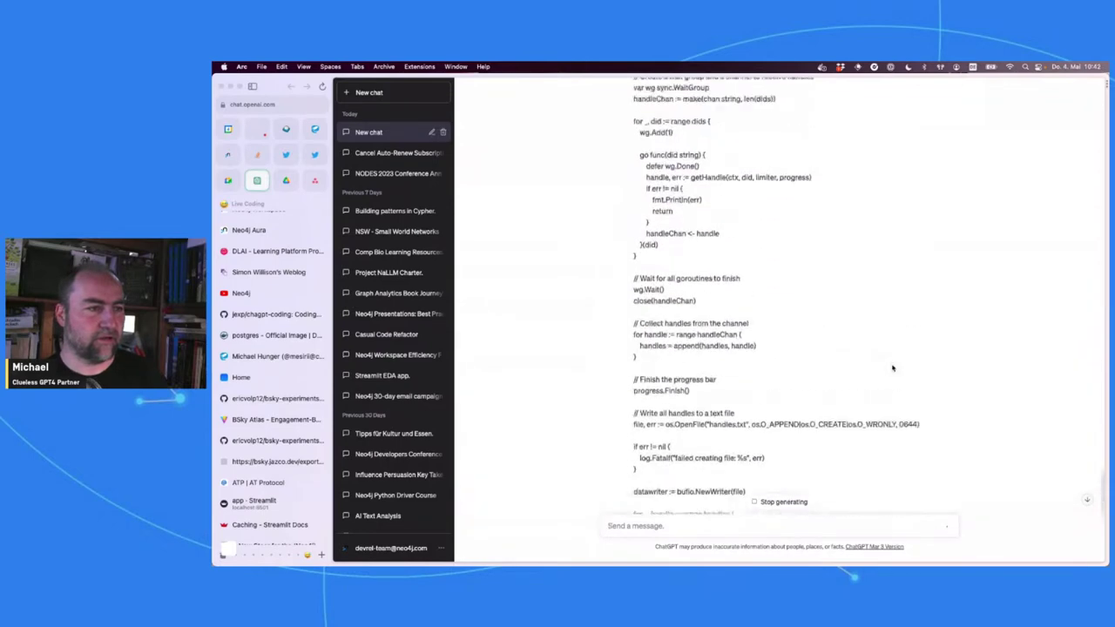
pyautogui.scroll(5, 892, 366)
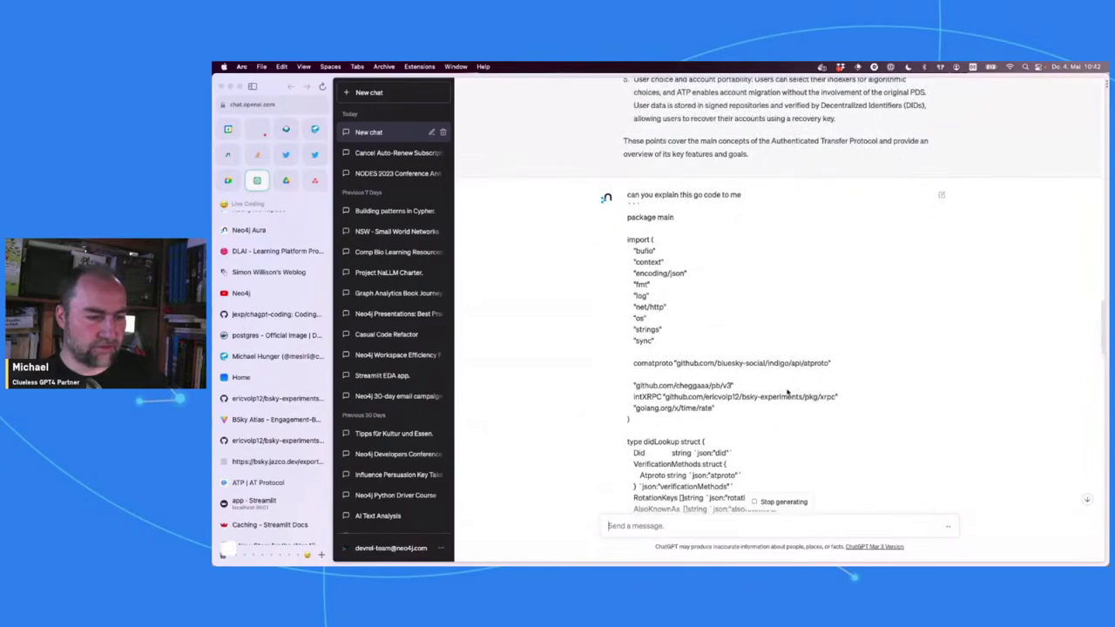
pyautogui.doubleClick(820, 362)
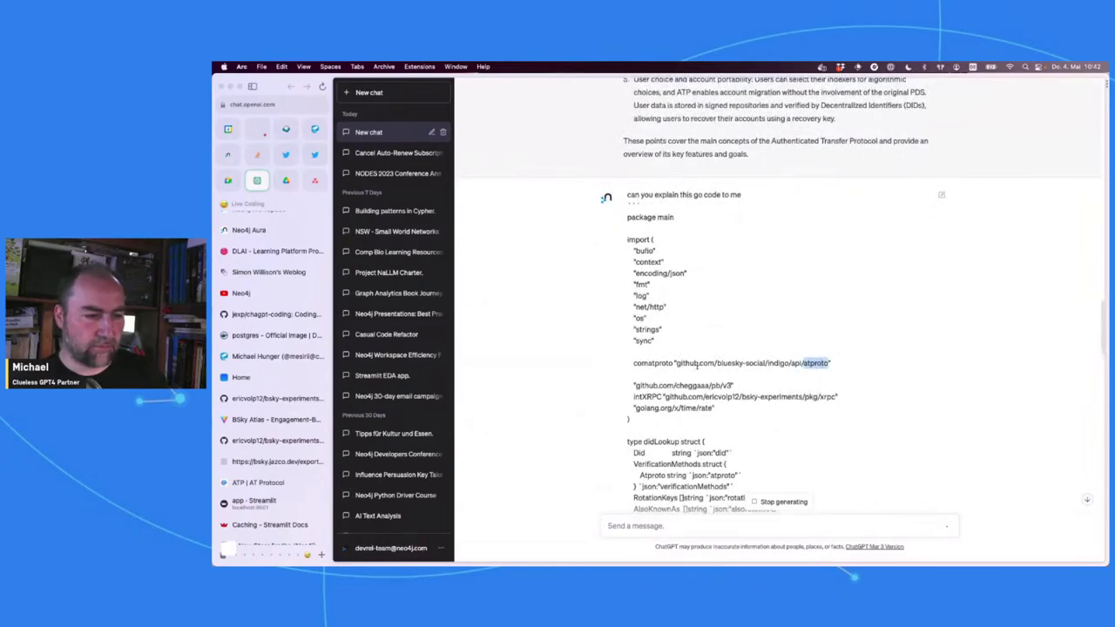
pyautogui.moveTo(676, 363); pyautogui.dragTo(830, 367)
pyautogui.press('super+c')
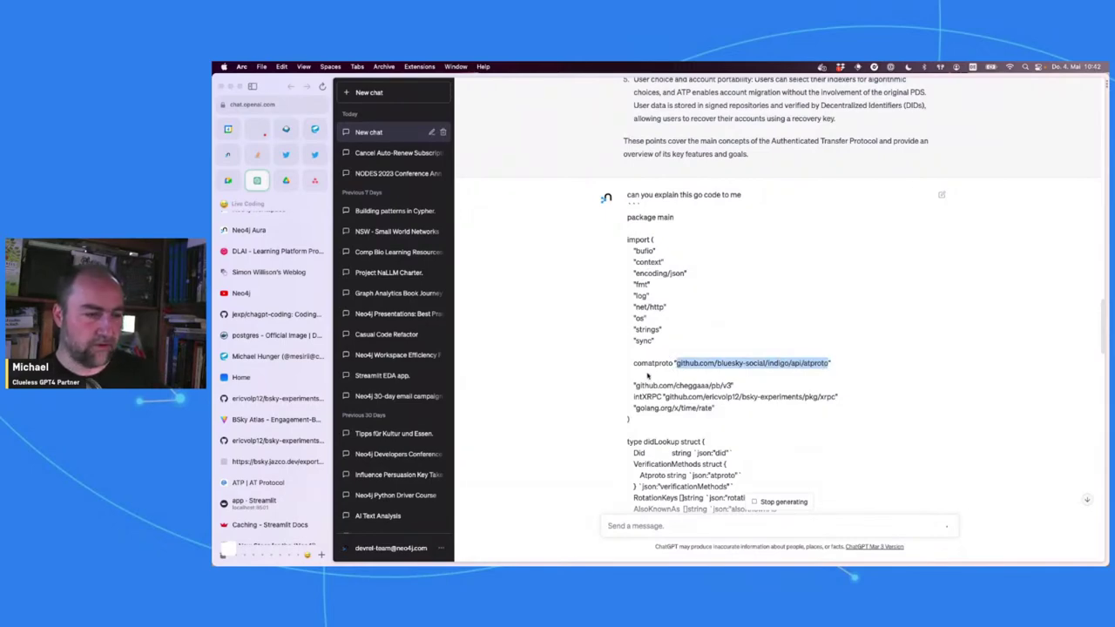
pyautogui.press('super+t')
pyautogui.press('super+v')
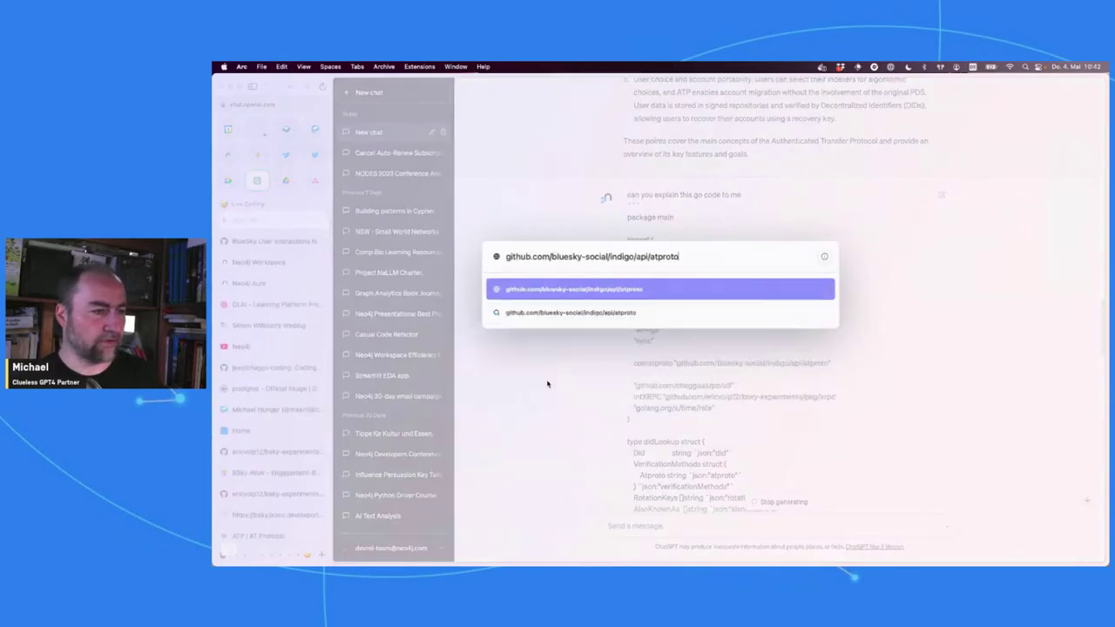
pyautogui.press('Return')
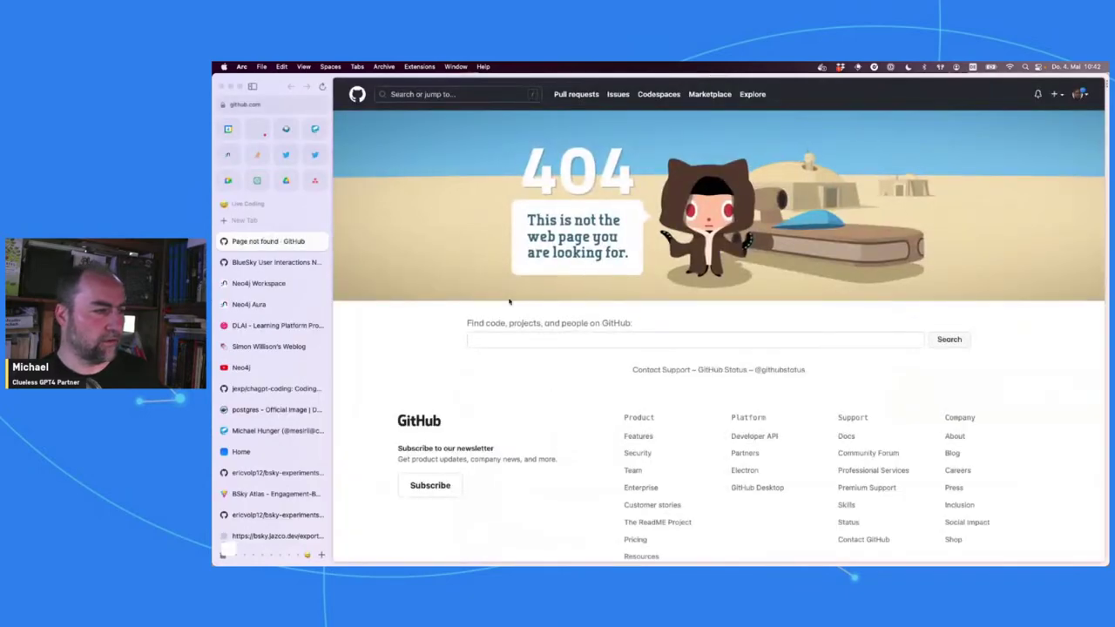
# Step: Shorten the page address to github.com/bluesky-social/indigo and open that repository
pyautogui.press('super+l')
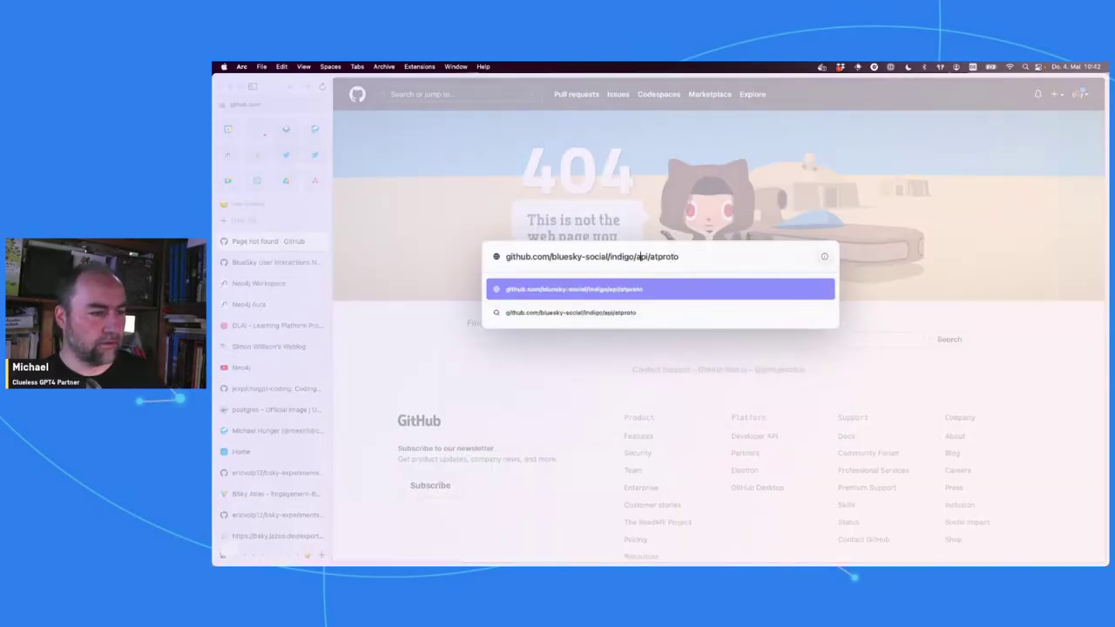
pyautogui.press('super+shift+Right')
pyautogui.press('BackSpace')
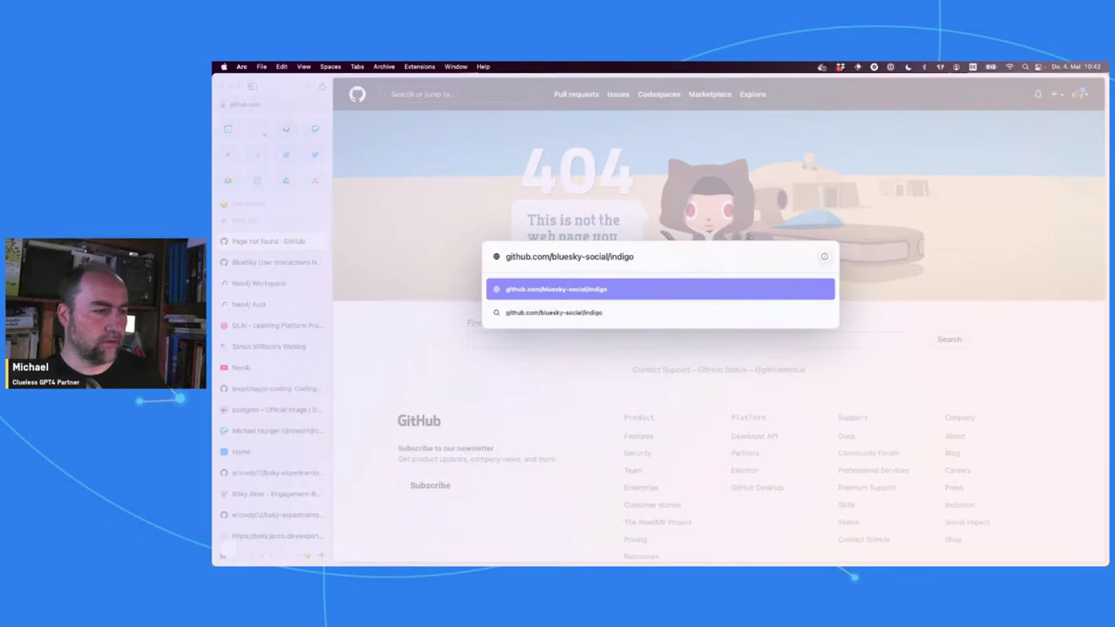
pyautogui.press('Return')
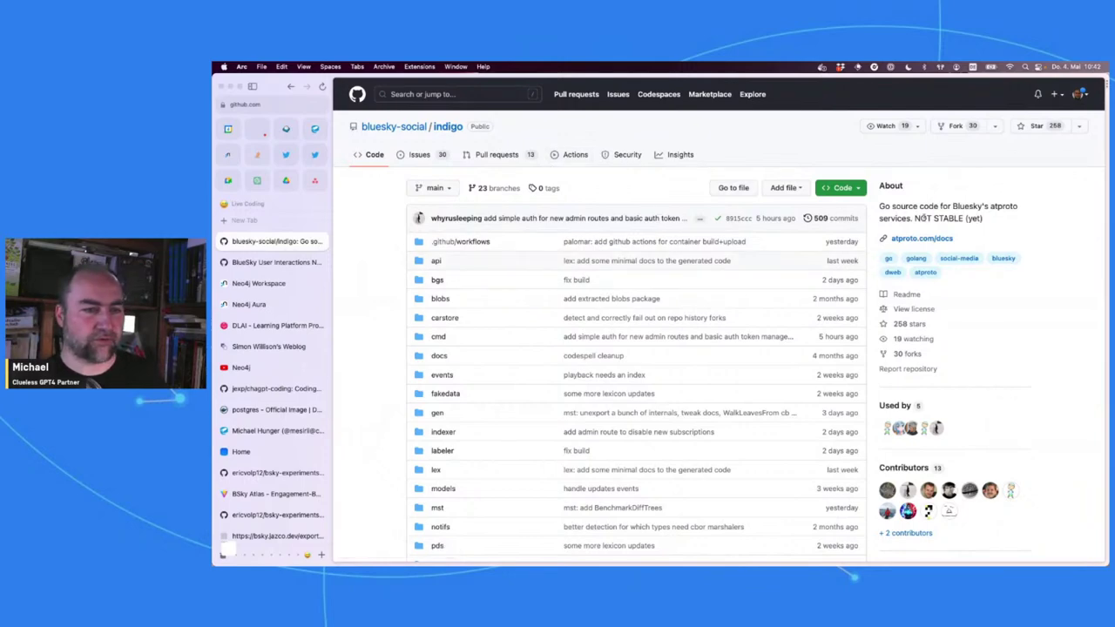
# Step: Read the indigo README, including its introduction, the "What is atproto?" section and the Development section
pyautogui.scroll(-10, 708, 267)
pyautogui.scroll(-5, 709, 268)
pyautogui.scroll(2, 708, 268)
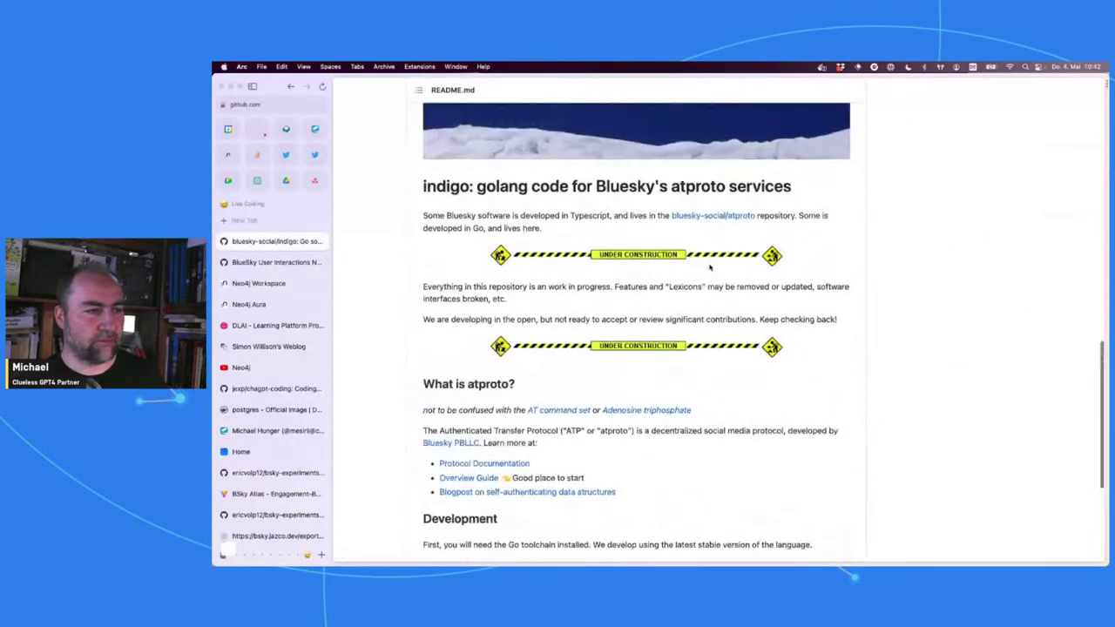
pyautogui.scroll(1, 708, 268)
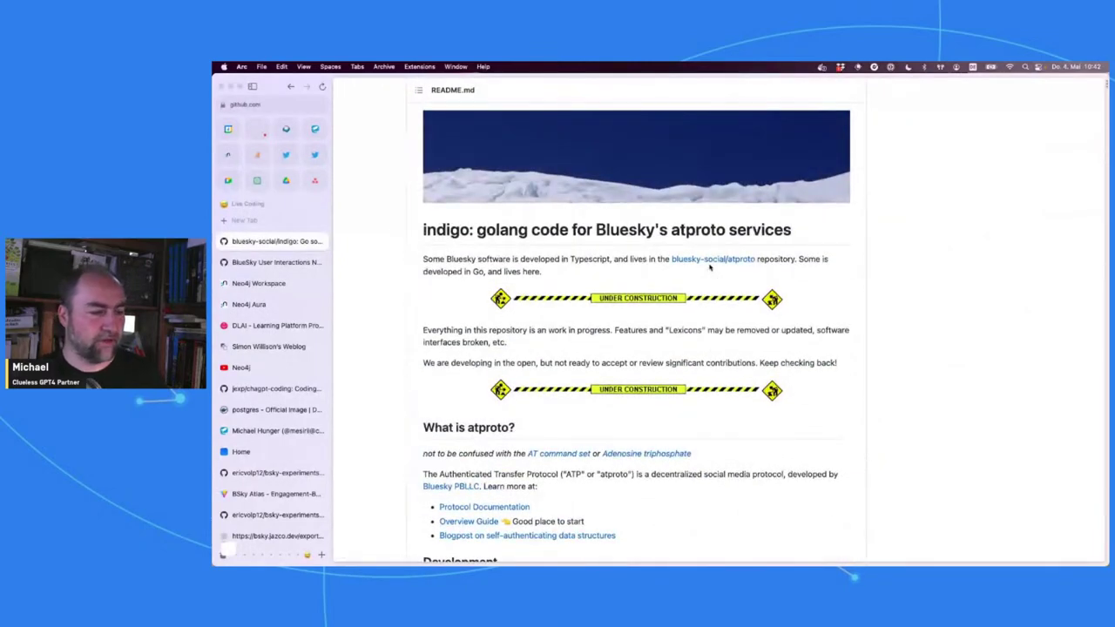
pyautogui.scroll(-3, 709, 267)
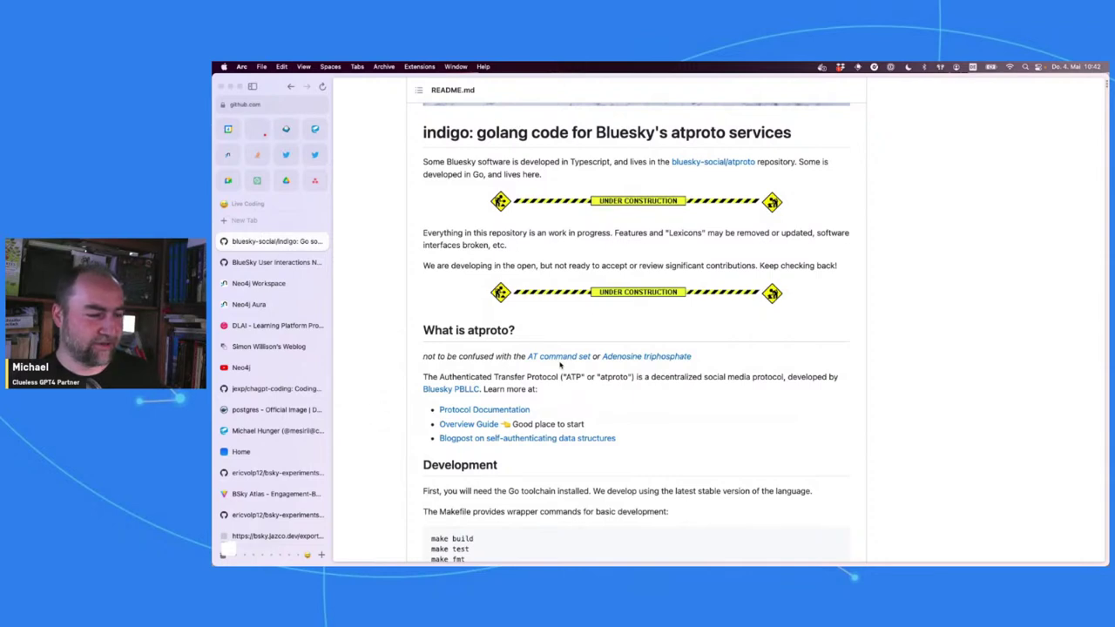
pyautogui.scroll(-2, 613, 377)
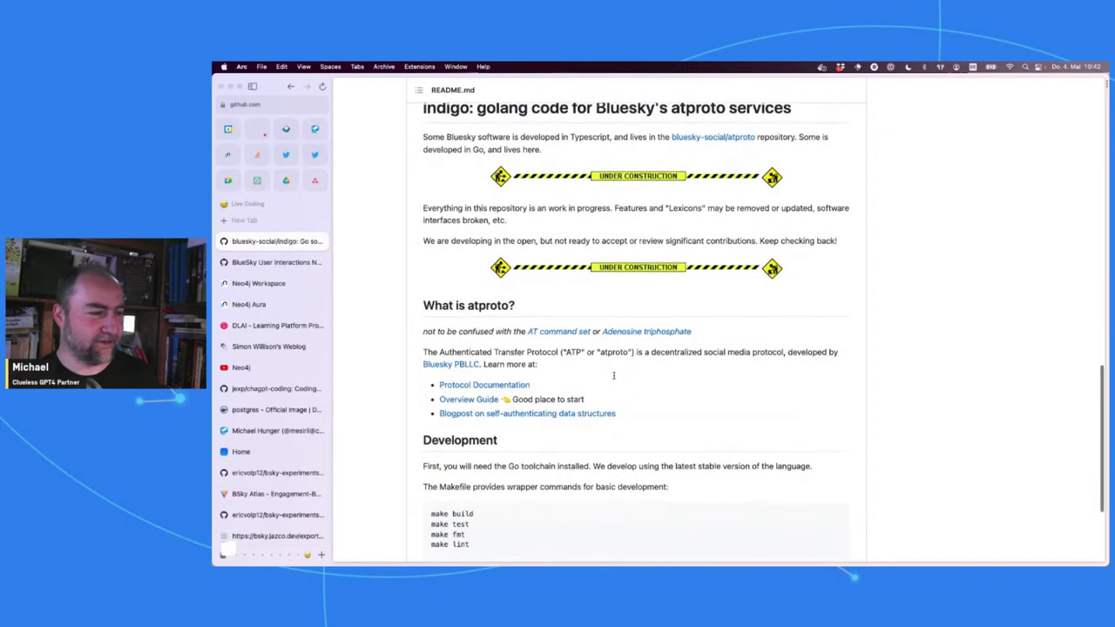
pyautogui.scroll(-1, 613, 377)
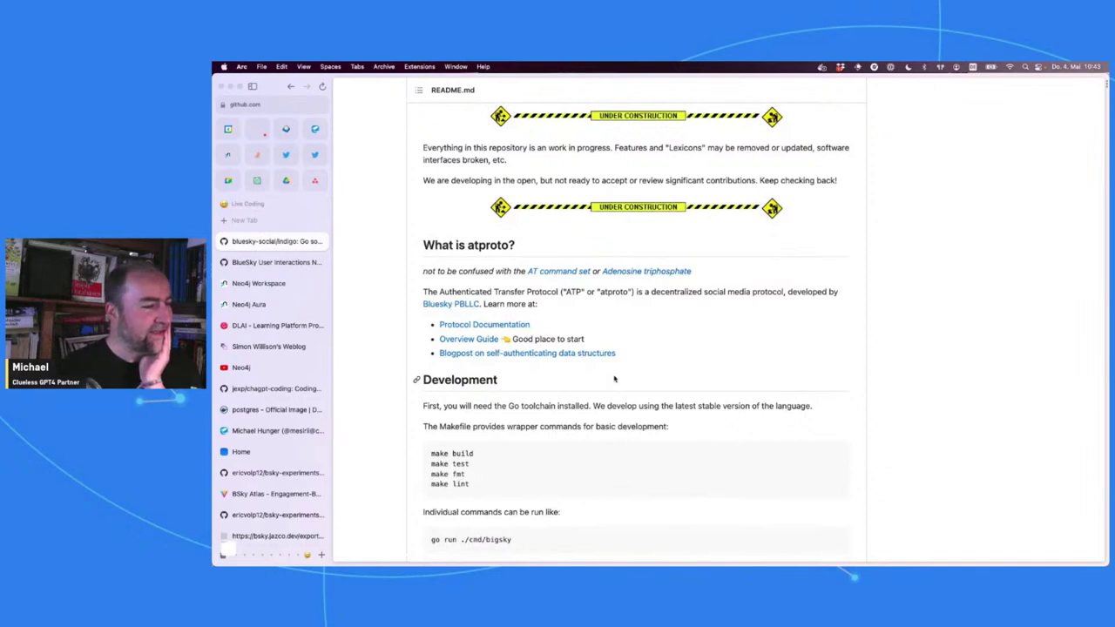
pyautogui.scroll(-3, 614, 379)
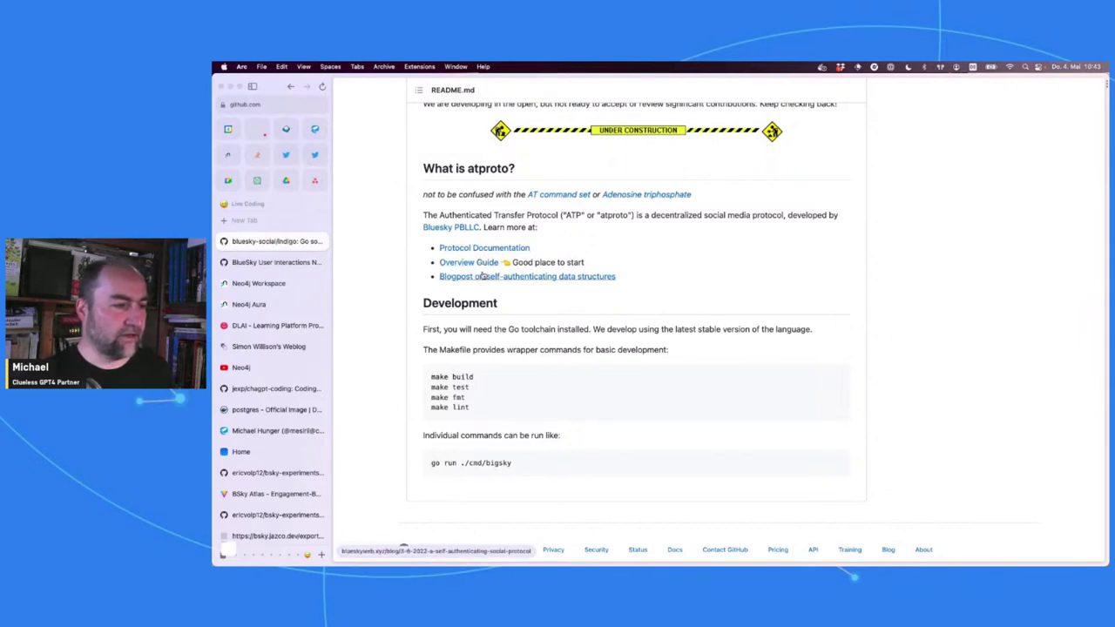
# Step: Look over the indigo repository's folder list and About details, and recheck the README's documentation links and build and run commands
pyautogui.scroll(4, 477, 231)
pyautogui.scroll(10, 477, 231)
pyautogui.scroll(4, 452, 153)
pyautogui.scroll(-5, 451, 156)
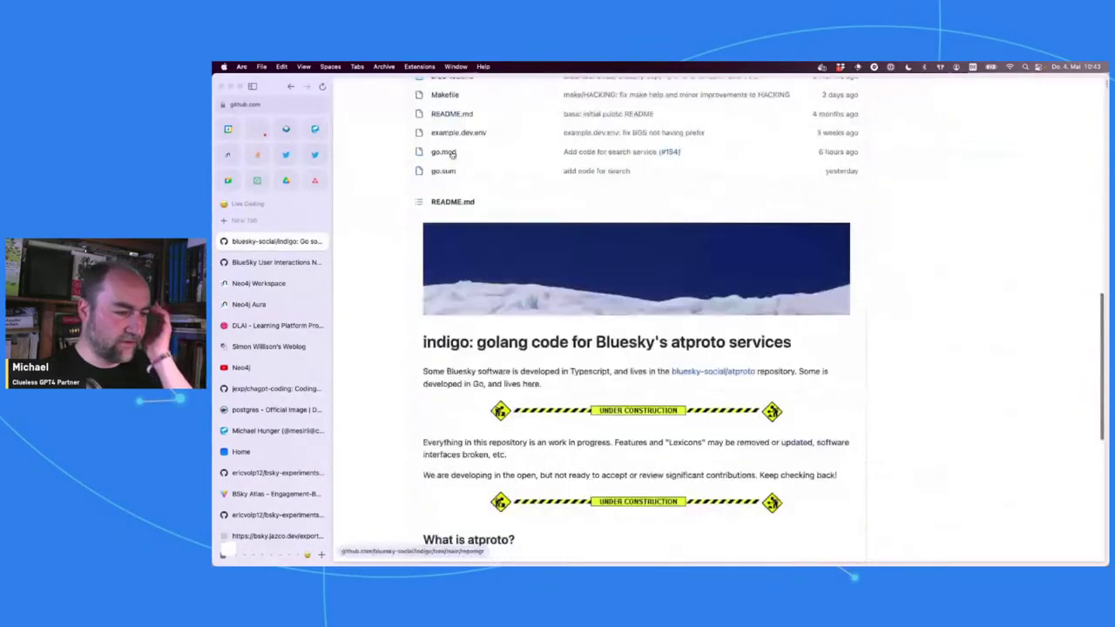
pyautogui.scroll(12, 617, 281)
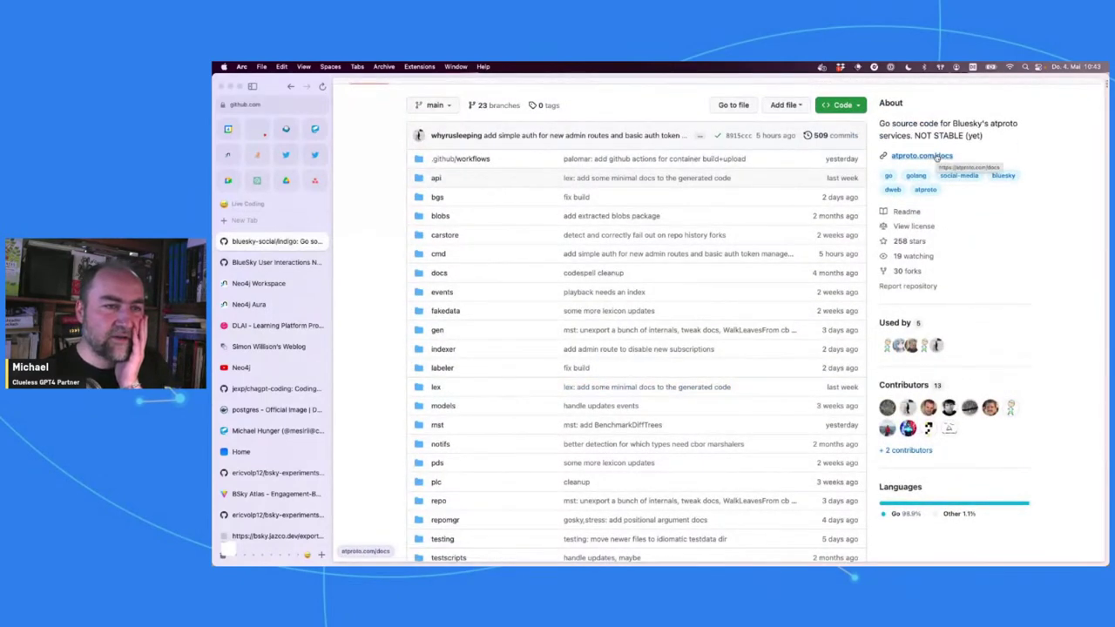
pyautogui.scroll(-1, 573, 217)
pyautogui.scroll(-12, 573, 216)
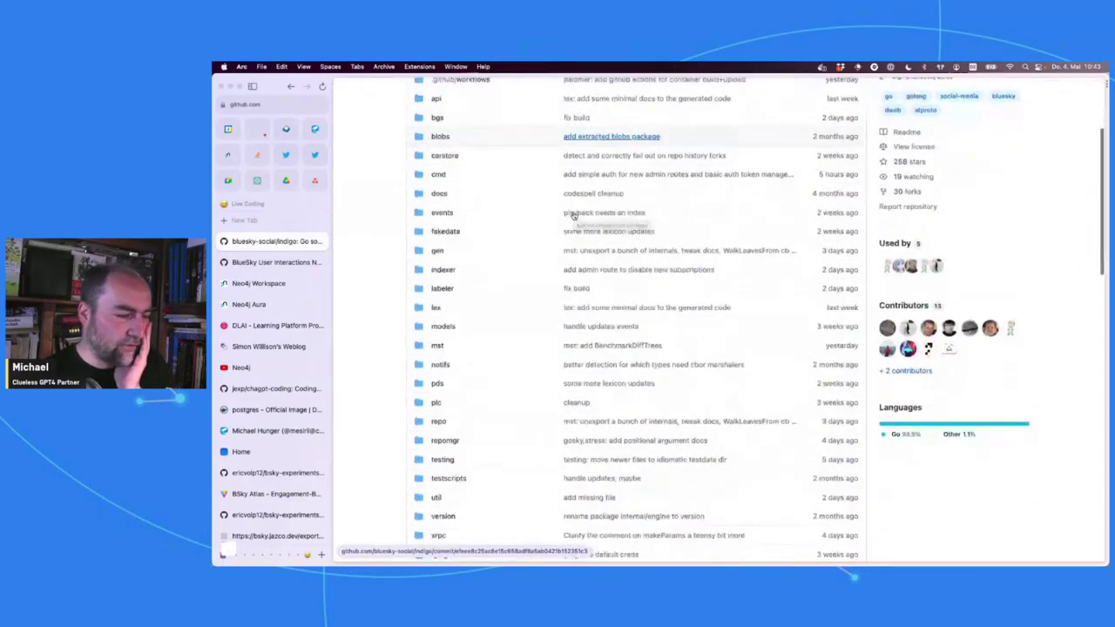
pyautogui.scroll(-5, 573, 209)
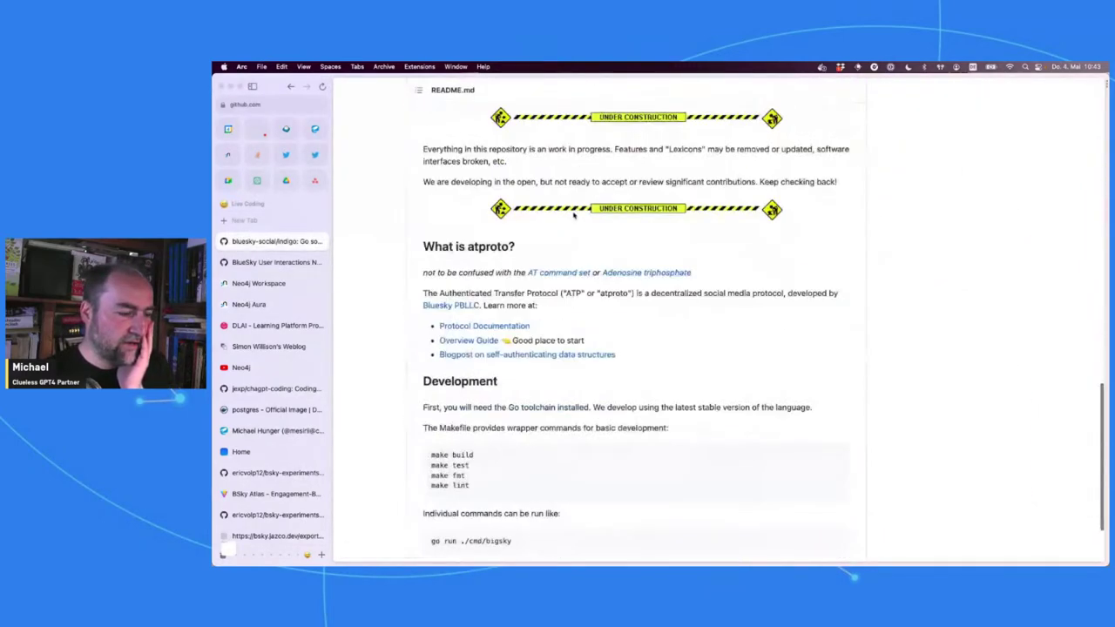
pyautogui.scroll(-2, 524, 501)
pyautogui.scroll(-1, 524, 502)
pyautogui.scroll(1, 524, 501)
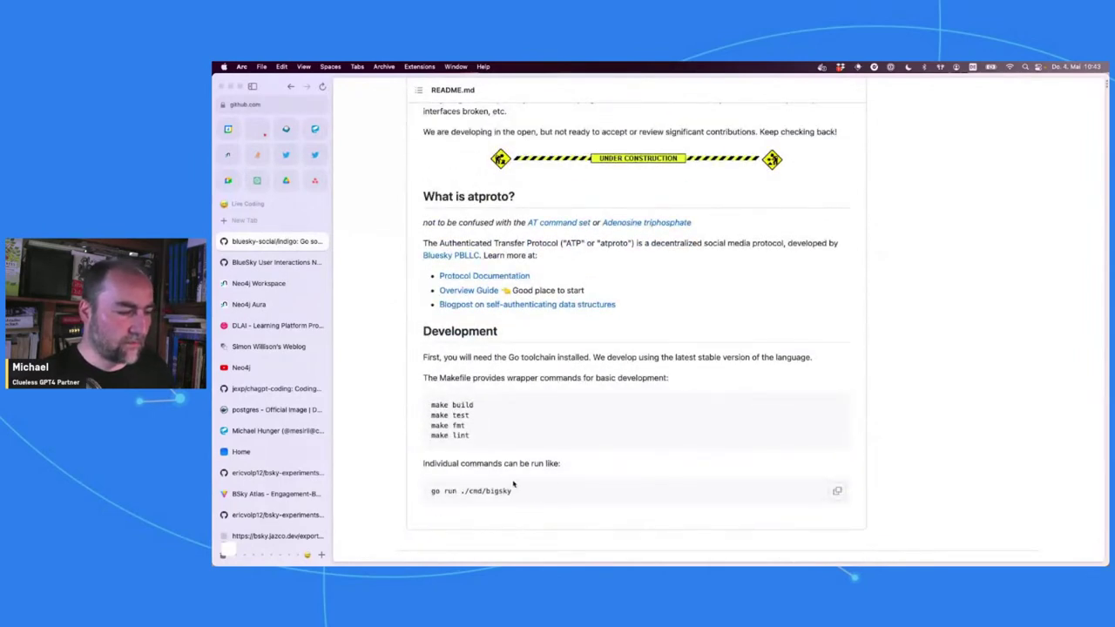
pyautogui.scroll(15, 522, 478)
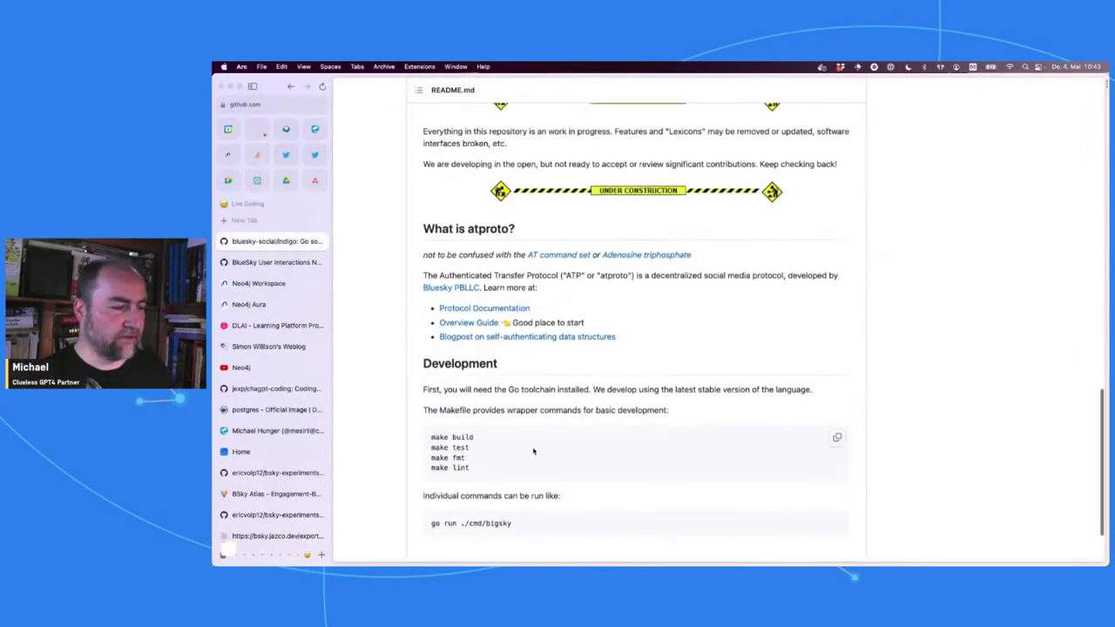
# Step: Return to the ChatGPT conversation and go to its explanation of the Go code
pyautogui.click(277, 262)
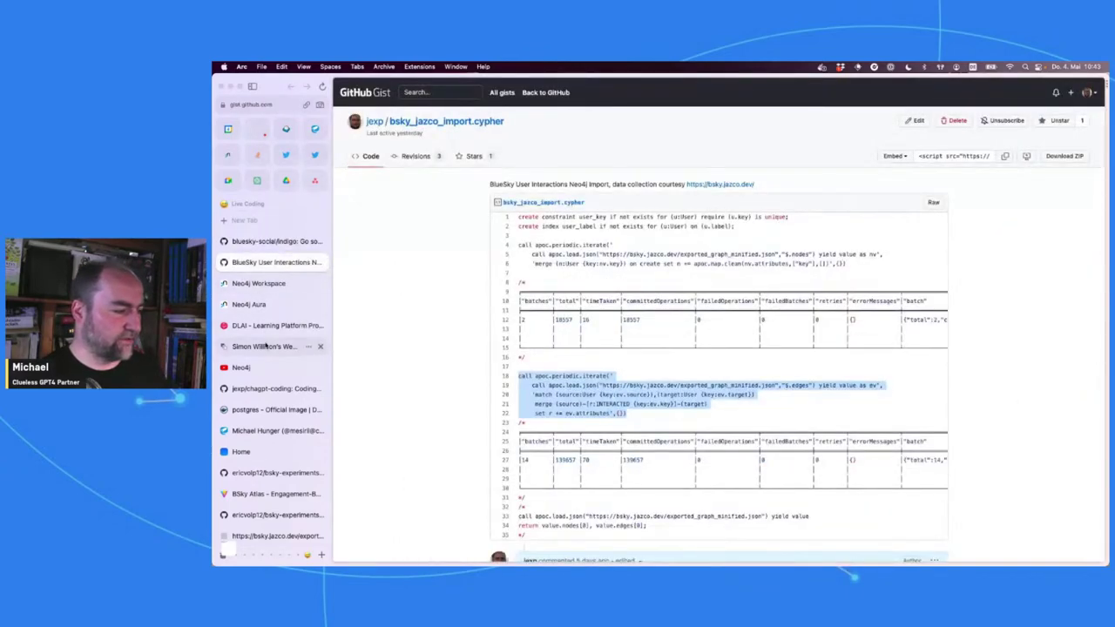
pyautogui.press('super+Tab')
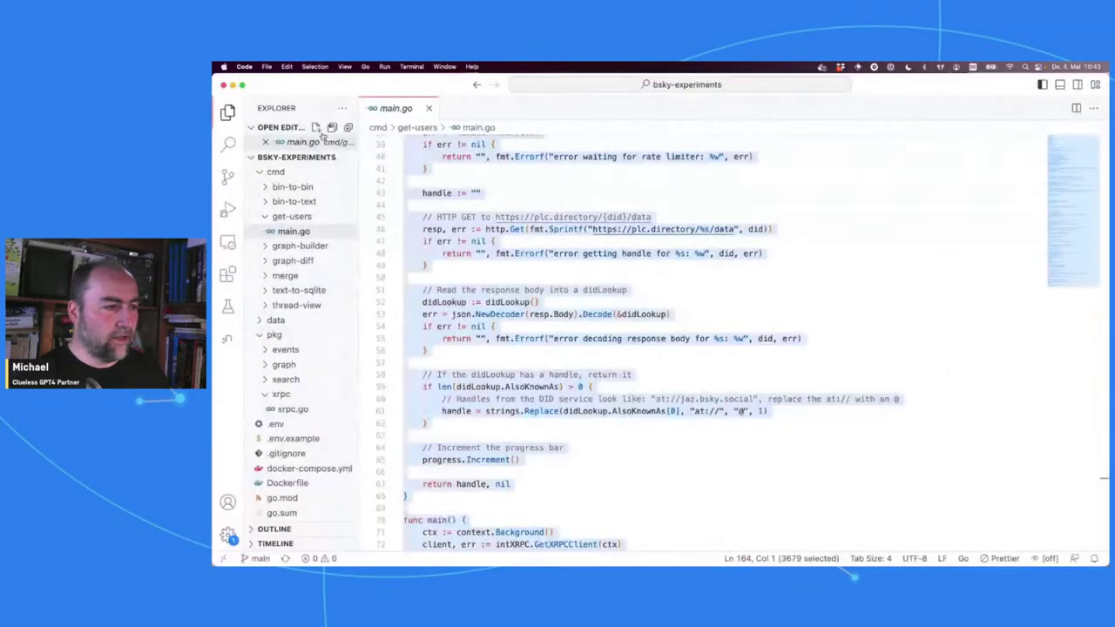
pyautogui.press('super+Tab')
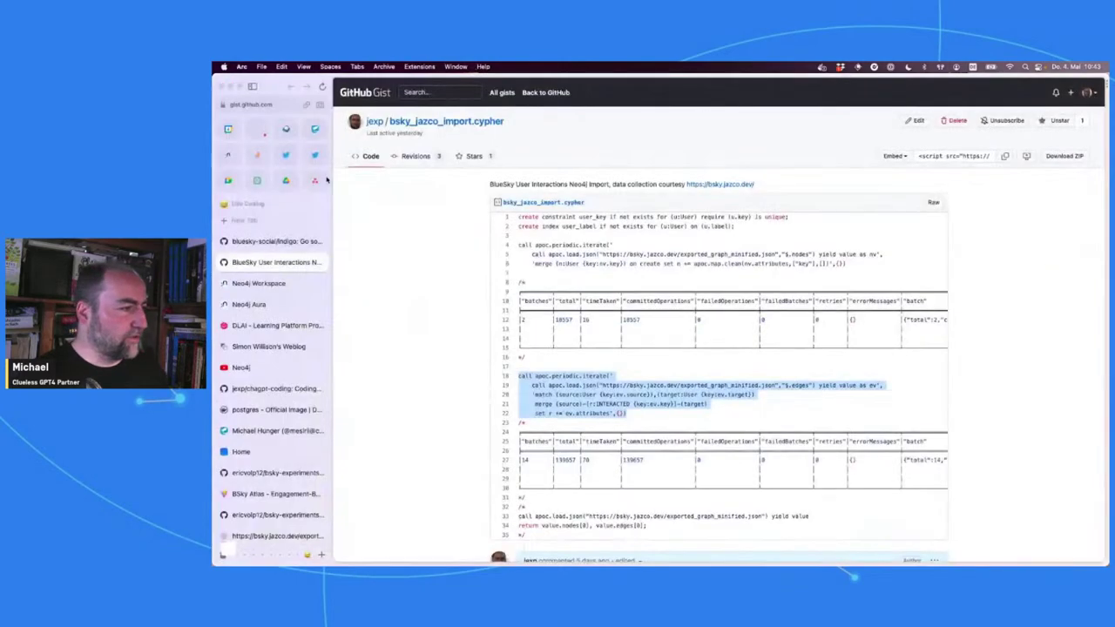
pyautogui.click(256, 180)
pyautogui.scroll(-15, 766, 235)
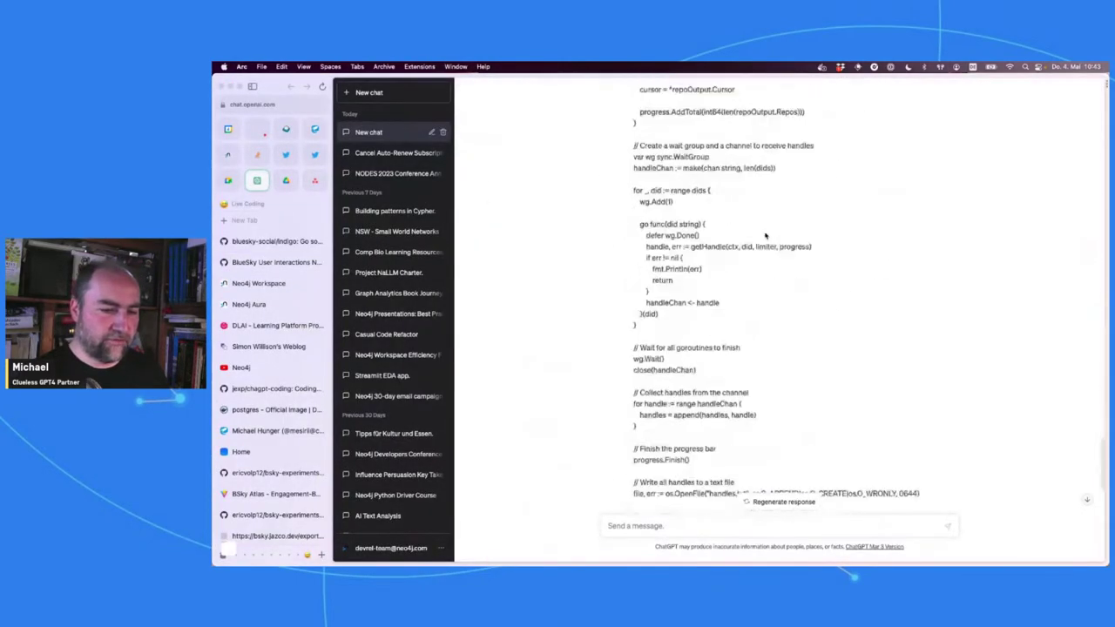
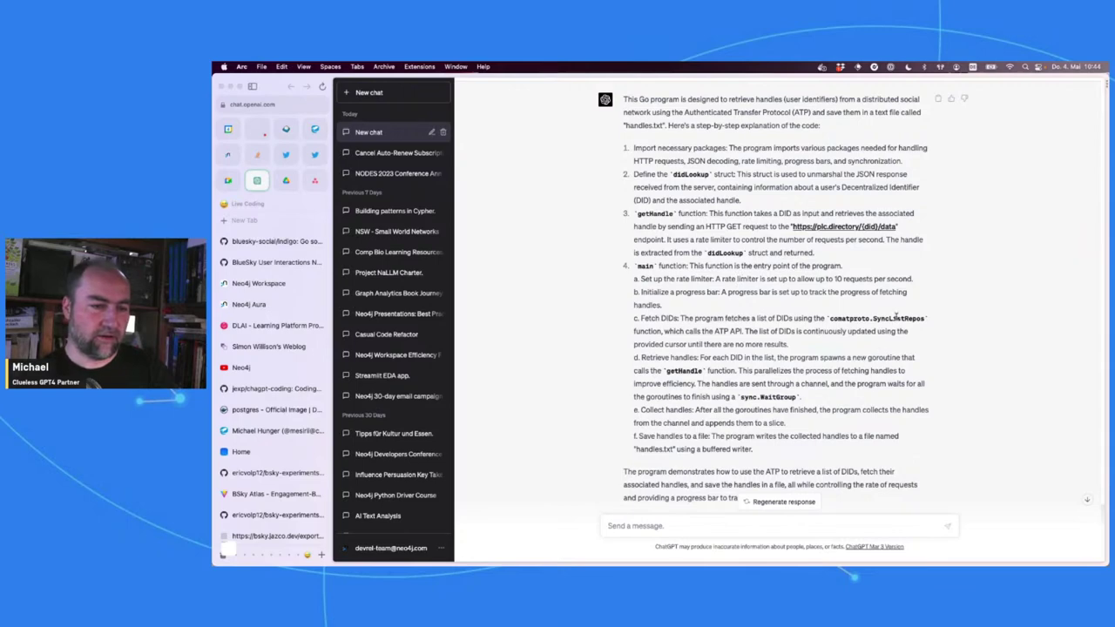
# Step: Read the explanation of the main function, highlighting the Fetch DIDs item, SyncListRepos and the goroutine that retrieves handles
pyautogui.doubleClick(896, 318)
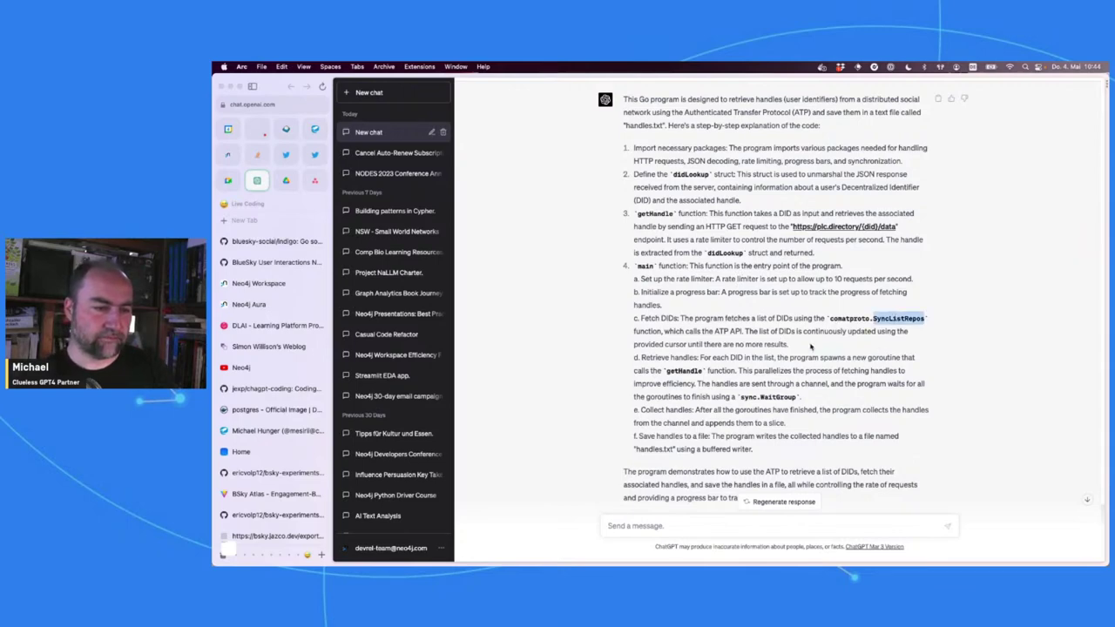
pyautogui.moveTo(640, 317); pyautogui.dragTo(807, 349)
pyautogui.doubleClick(903, 319)
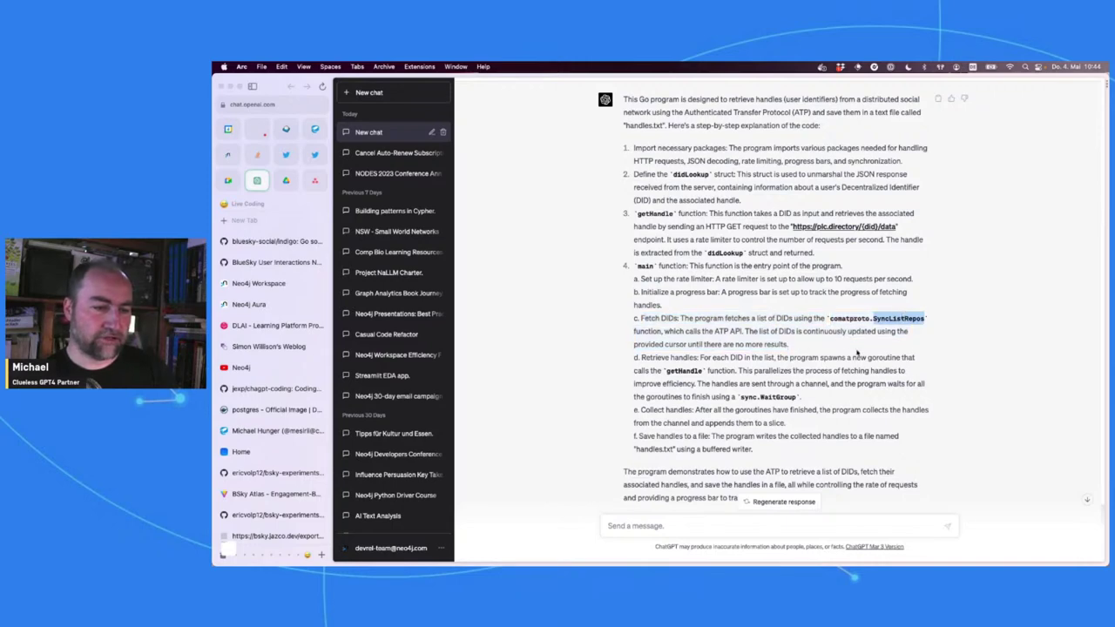
pyautogui.scroll(-2, 858, 352)
pyautogui.doubleClick(883, 308)
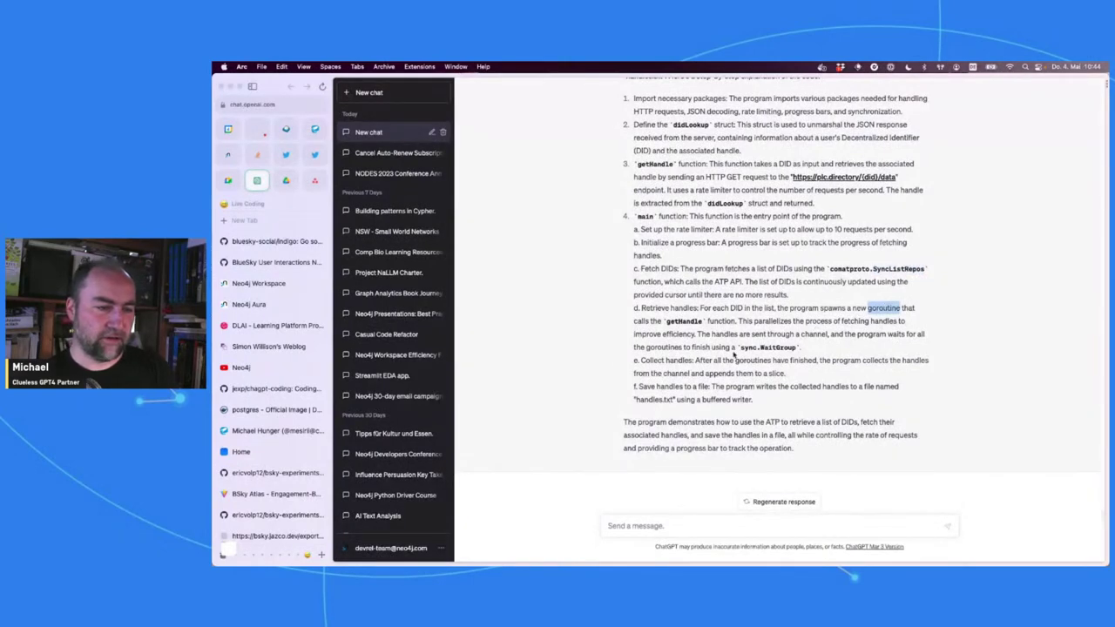
pyautogui.click(700, 334)
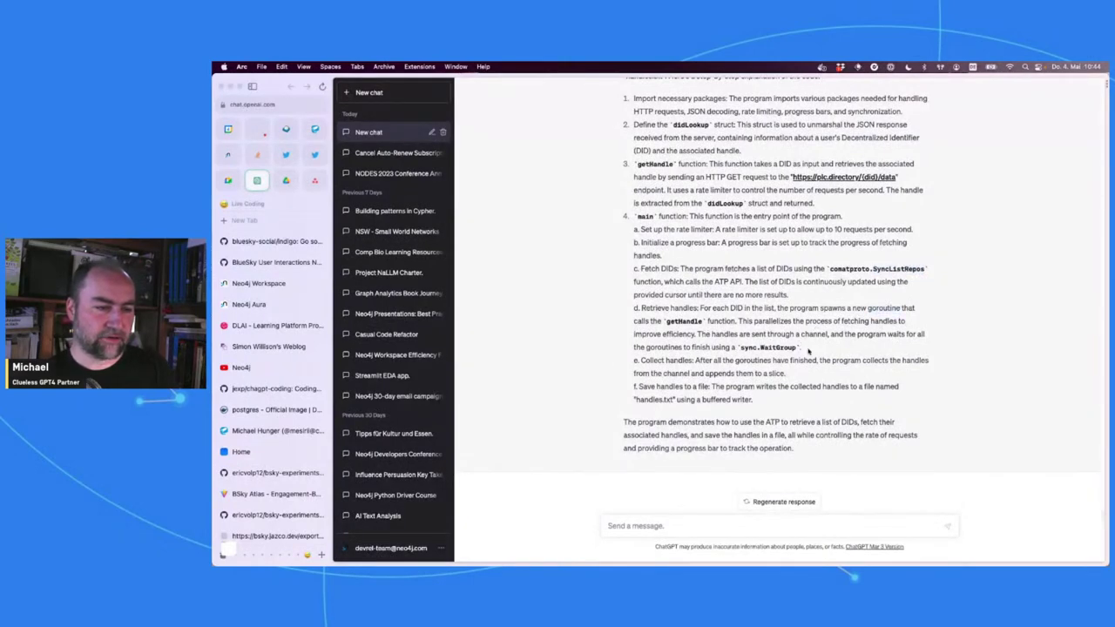
# Step: Switch to VS Code and skim get-users/main.go from the getHandle function through the main function to the handles.txt writing code
pyautogui.doubleClick(807, 334)
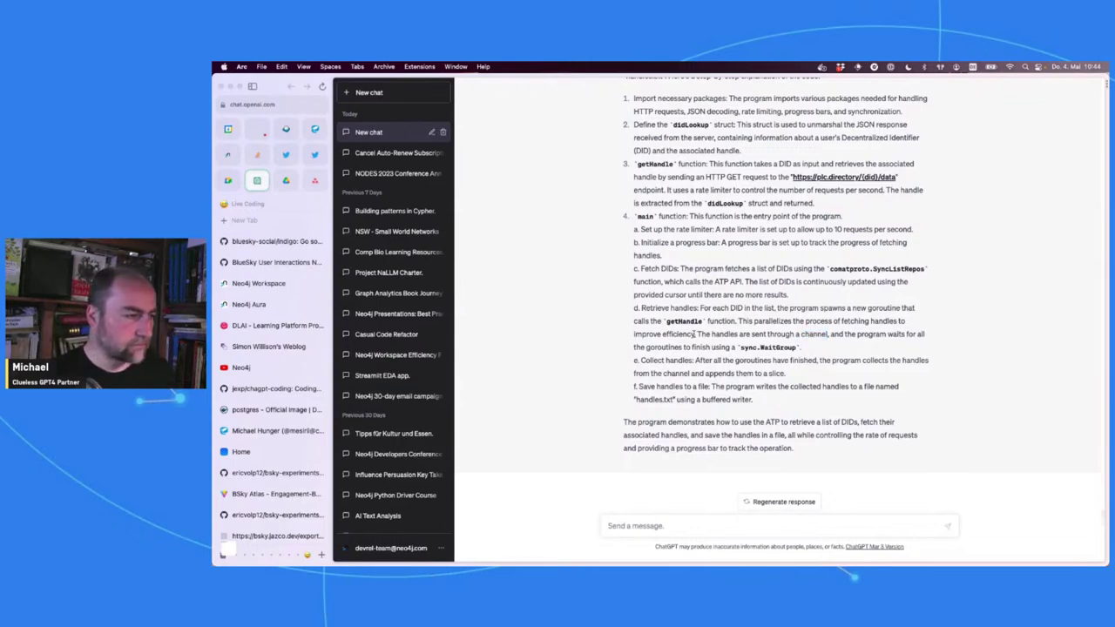
pyautogui.click(275, 244)
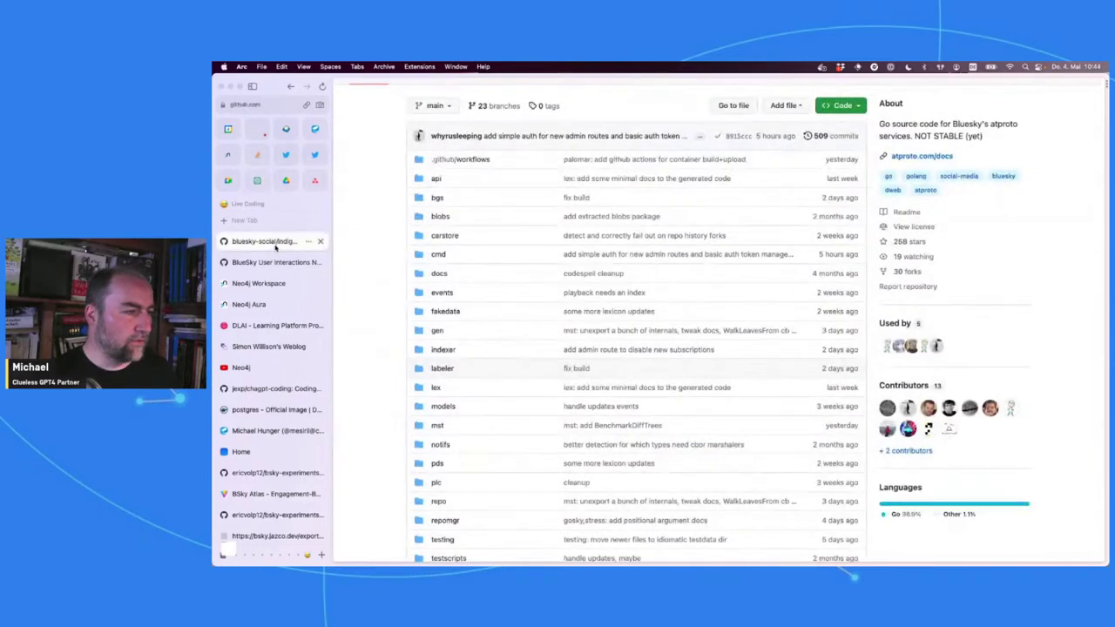
pyautogui.press('super+Tab')
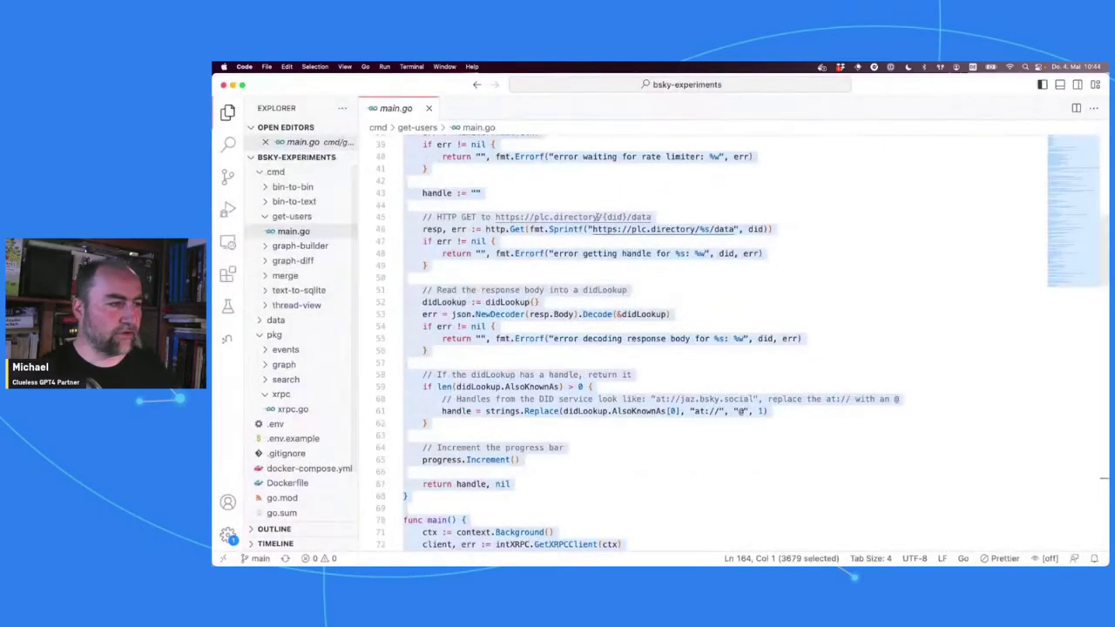
pyautogui.scroll(-10, 596, 221)
pyautogui.scroll(1, 596, 221)
pyautogui.click(597, 220)
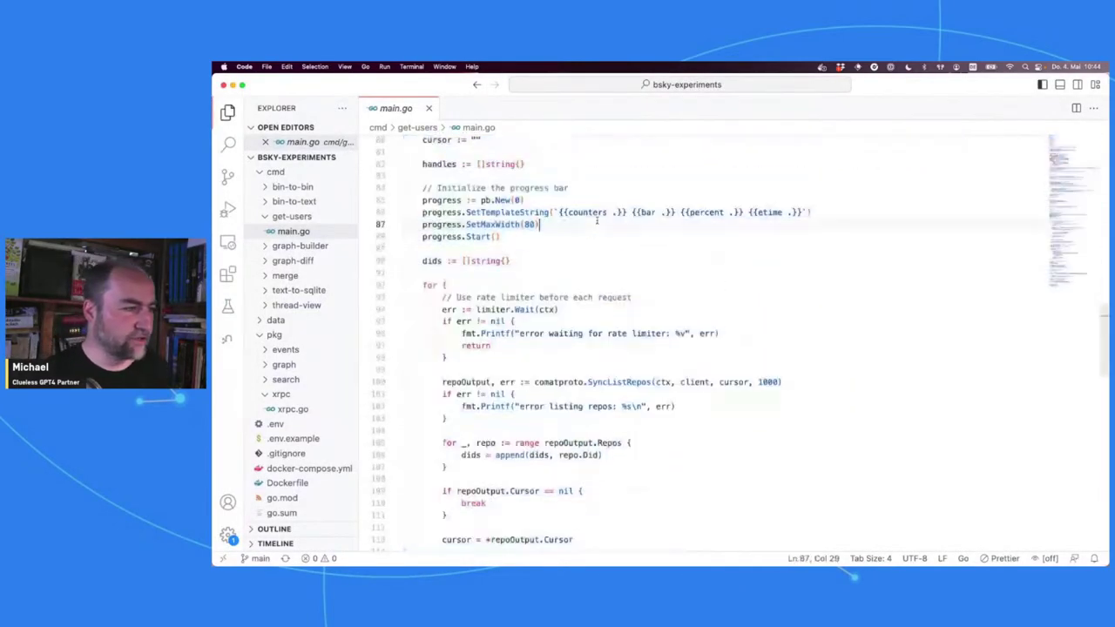
pyautogui.scroll(-8, 596, 221)
pyautogui.scroll(-7, 597, 220)
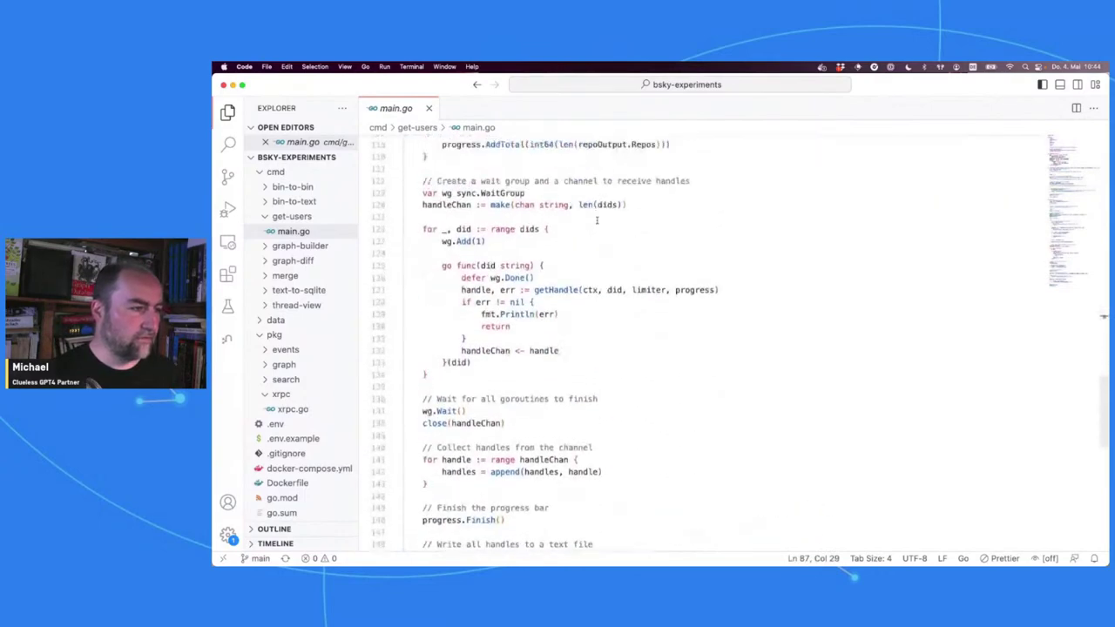
pyautogui.scroll(20, 596, 220)
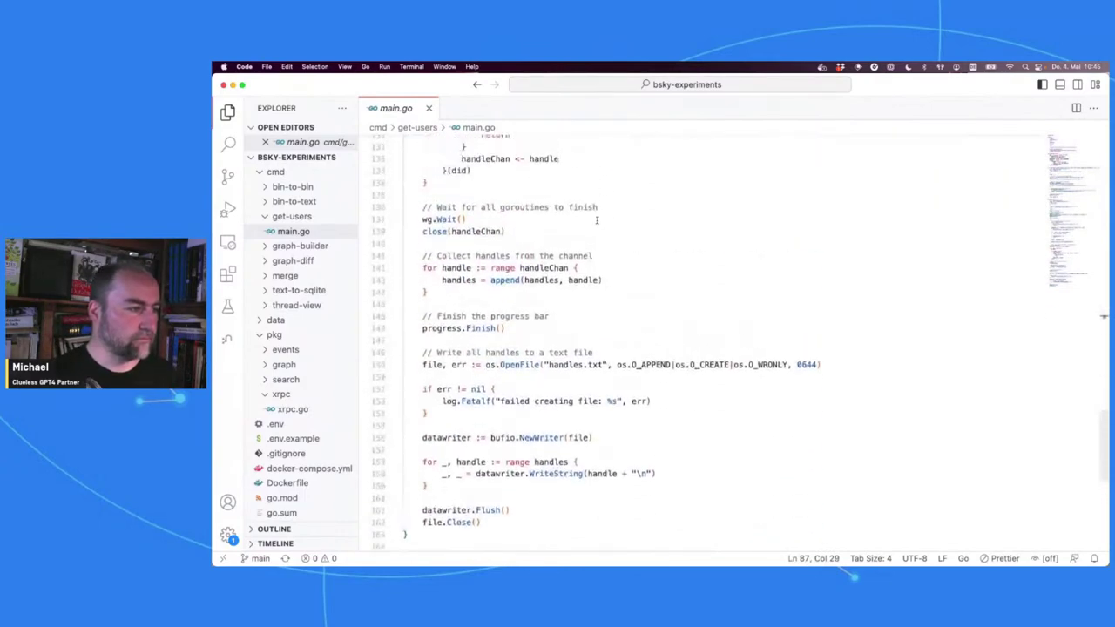
pyautogui.scroll(-3, 596, 220)
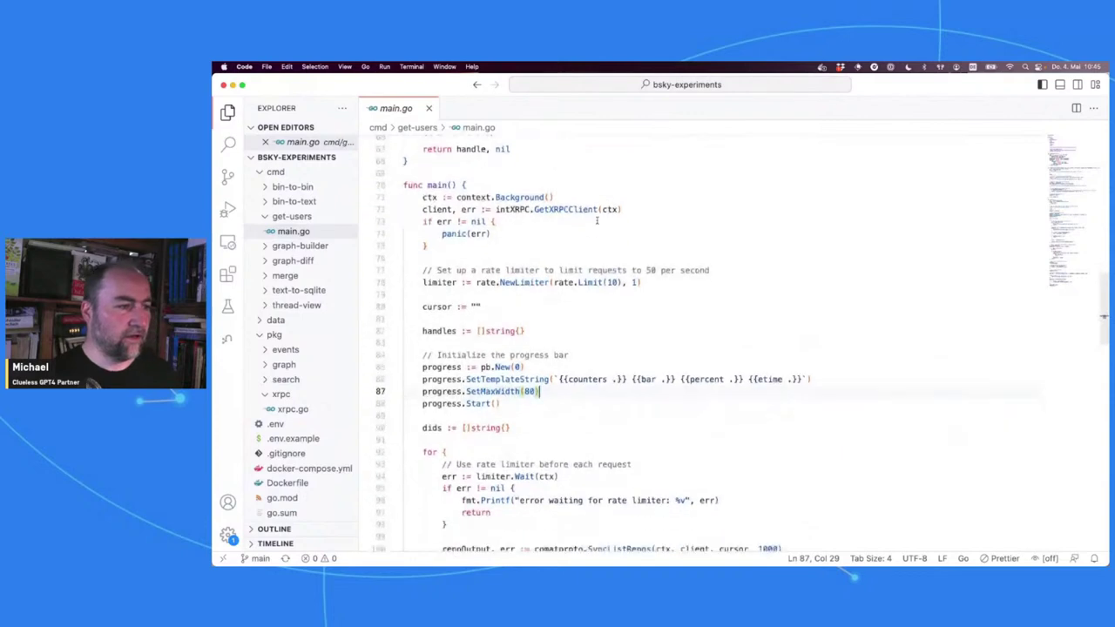
# Step: Examine the GetXRPCClient call and compare the rate limiter's limit with the requests-per-second value in its comment
pyautogui.doubleClick(558, 206)
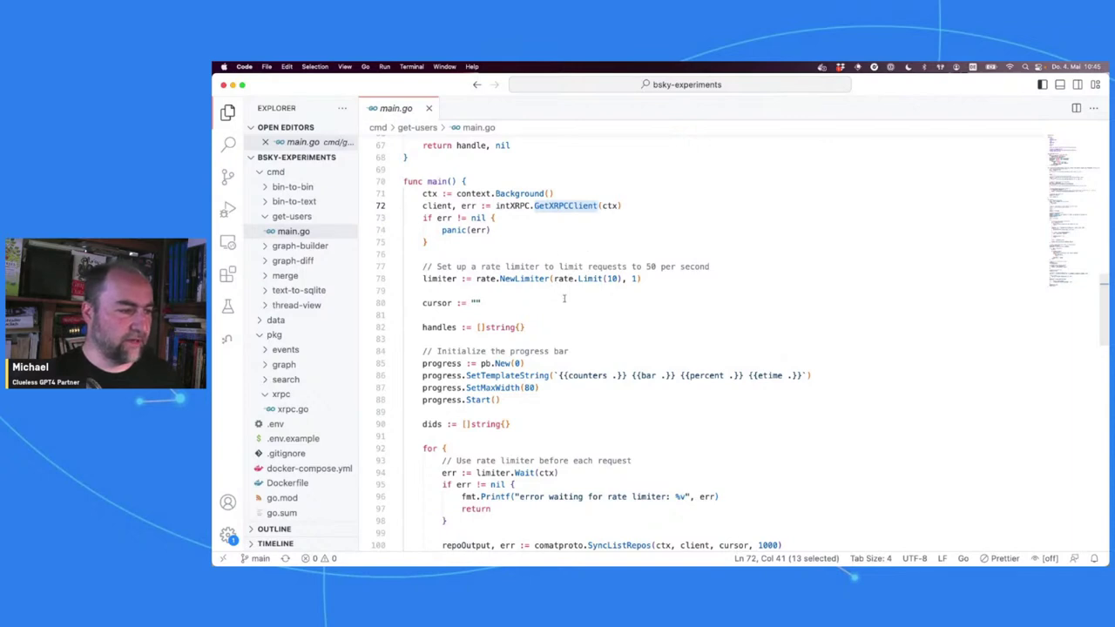
pyautogui.scroll(-5, 564, 291)
pyautogui.doubleClick(613, 193)
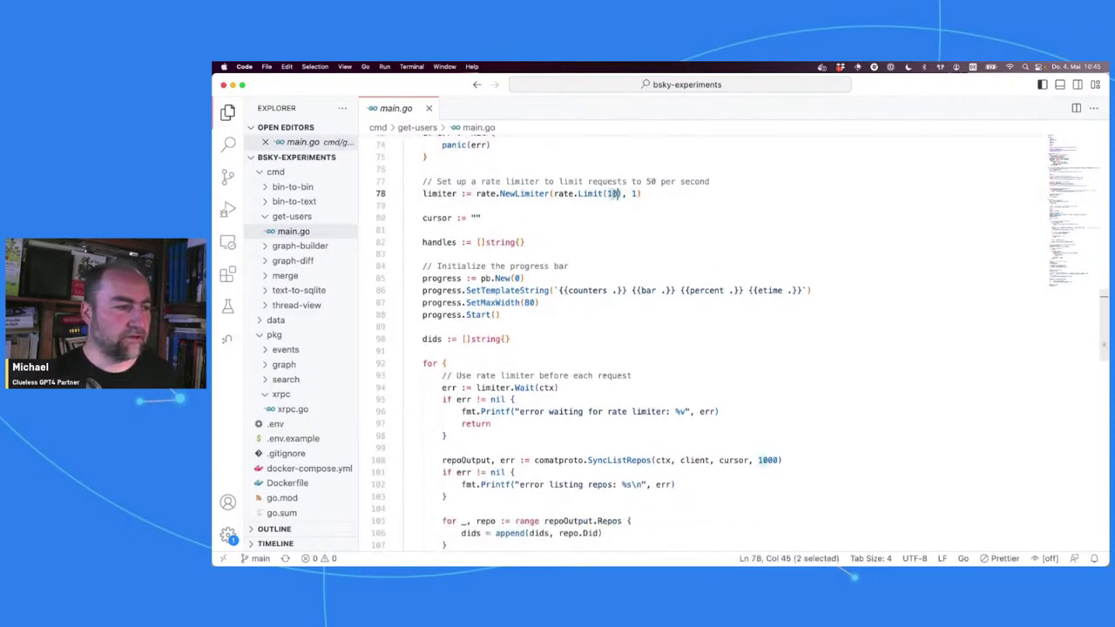
pyautogui.doubleClick(651, 181)
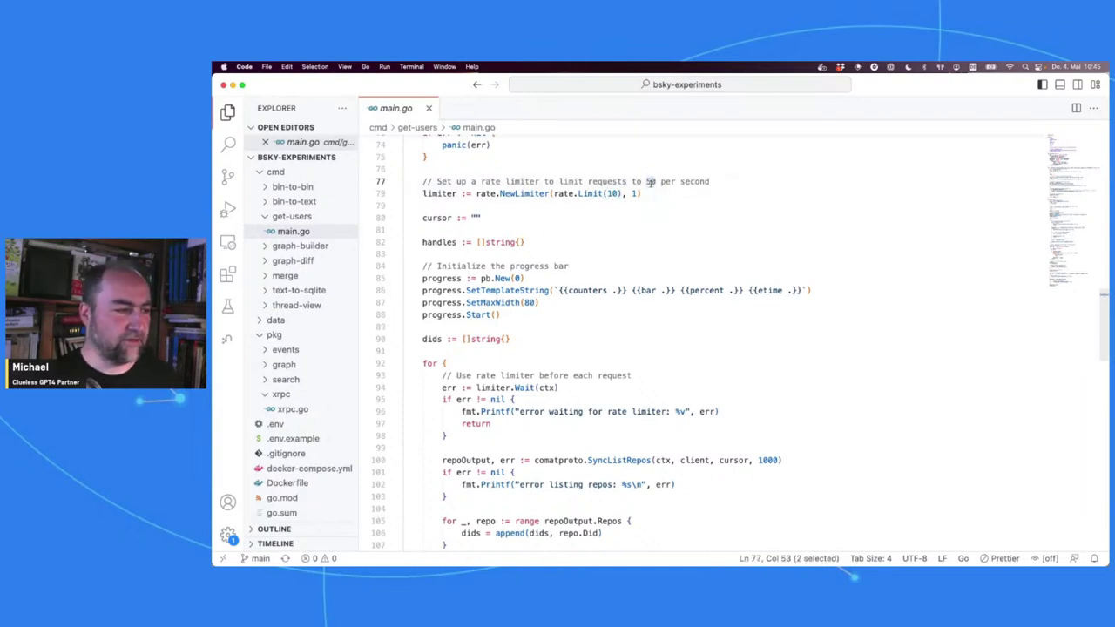
pyautogui.scroll(-2, 649, 182)
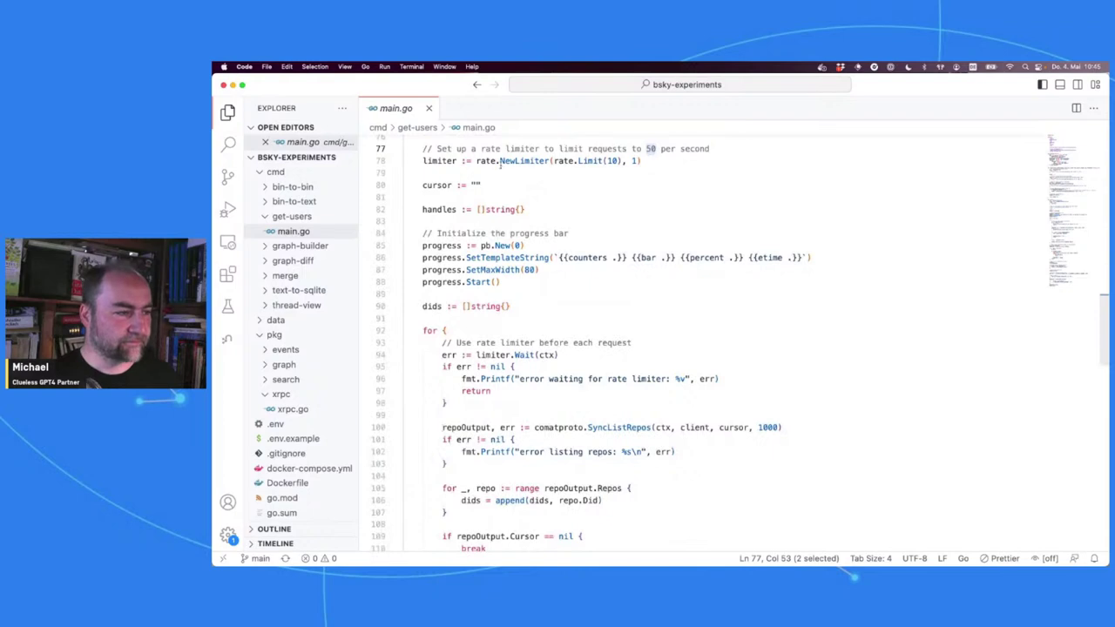
# Step: Examine the progress bar initialization block and the limiter.Wait call at the start of the request loop
pyautogui.doubleClick(488, 258)
pyautogui.moveTo(514, 287); pyautogui.dragTo(403, 233)
pyautogui.scroll(-5, 403, 233)
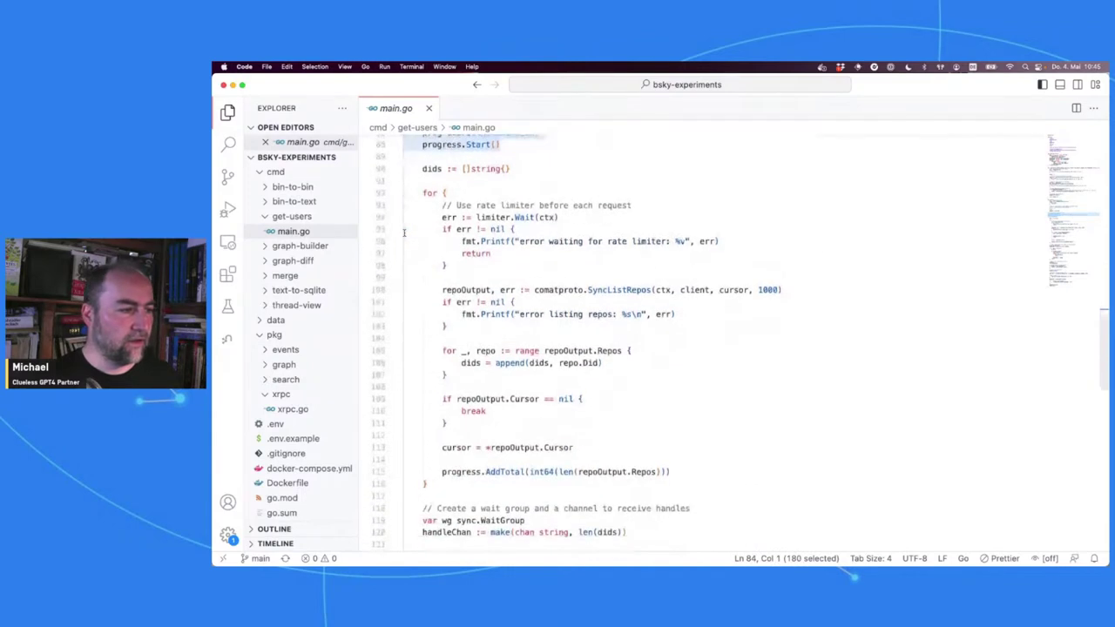
pyautogui.click(528, 212)
pyautogui.doubleClick(529, 213)
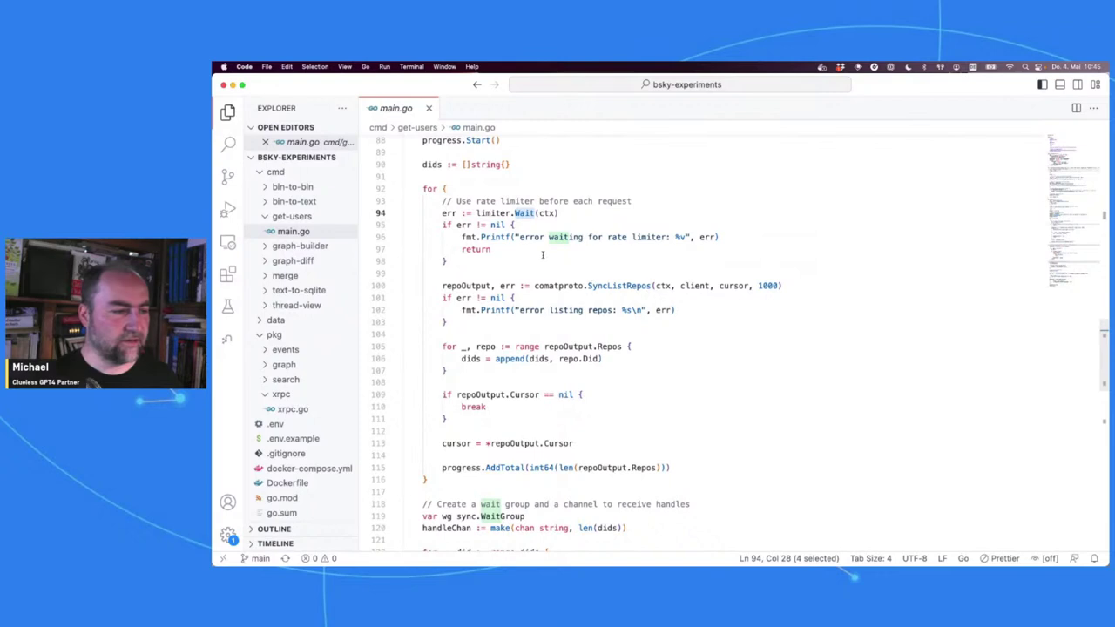
pyautogui.scroll(-2, 683, 287)
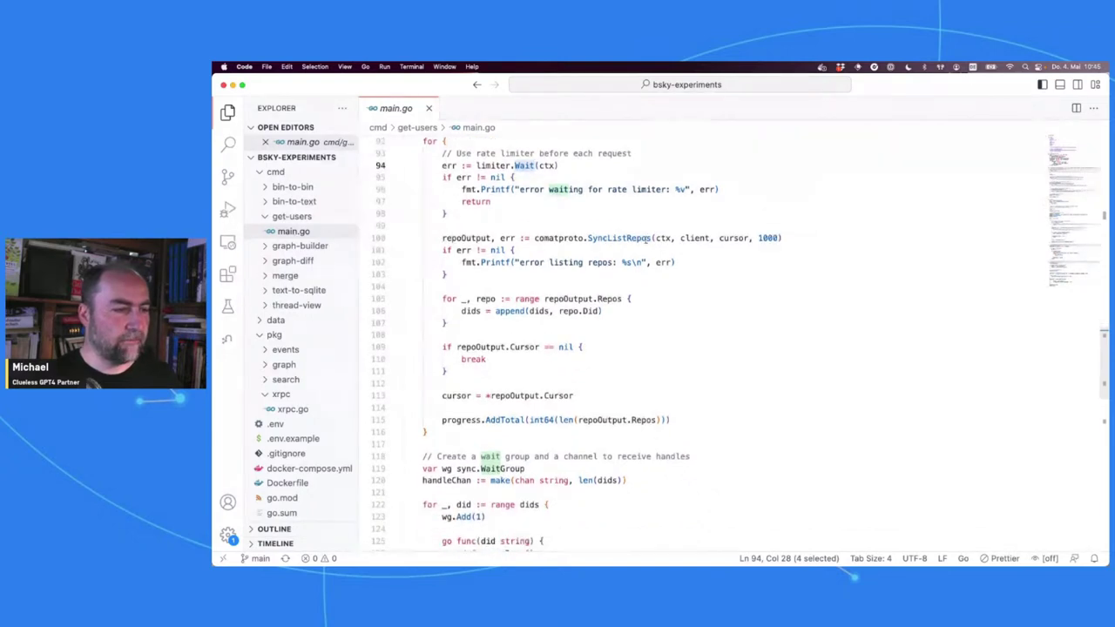
# Step: Examine the comatproto.SyncListRepos call and its arguments, highlighting the package and function names
pyautogui.moveTo(588, 238); pyautogui.dragTo(652, 238)
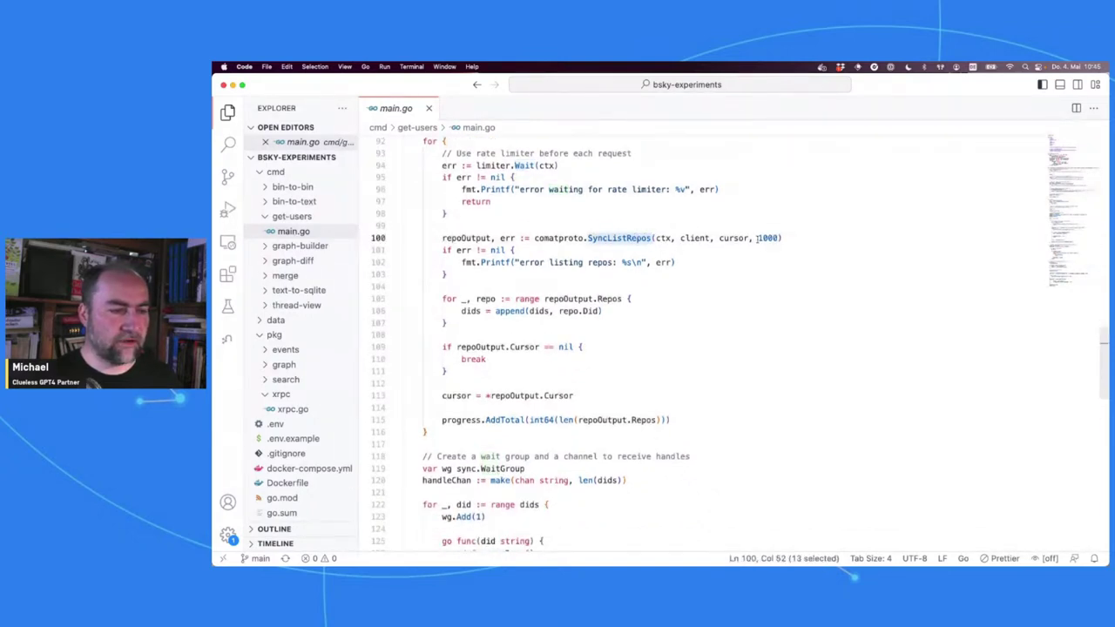
pyautogui.doubleClick(551, 237)
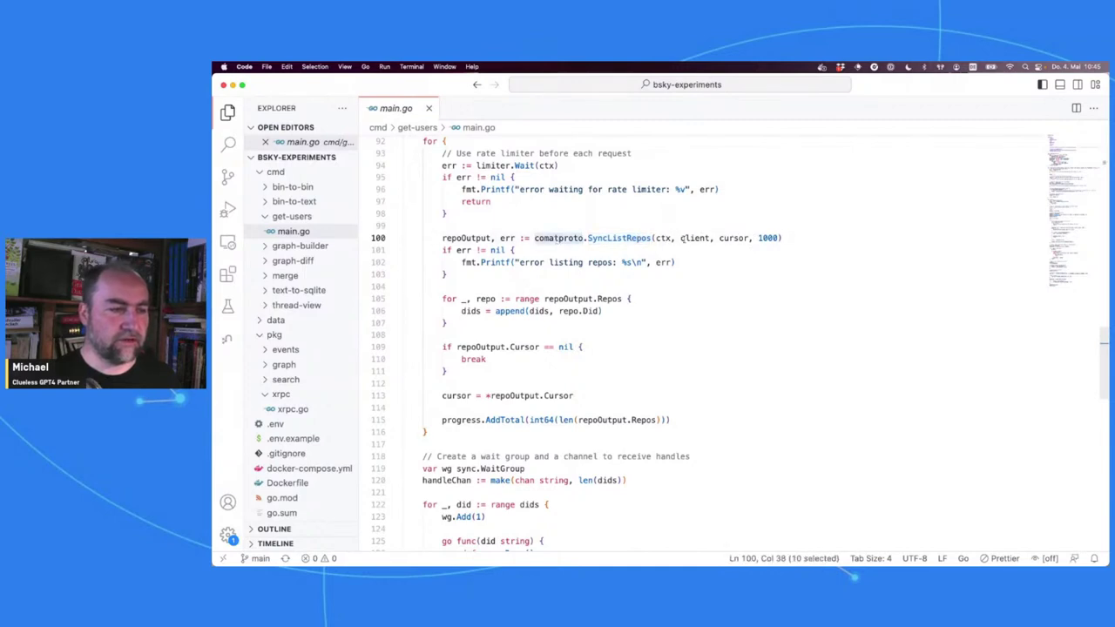
pyautogui.doubleClick(640, 238)
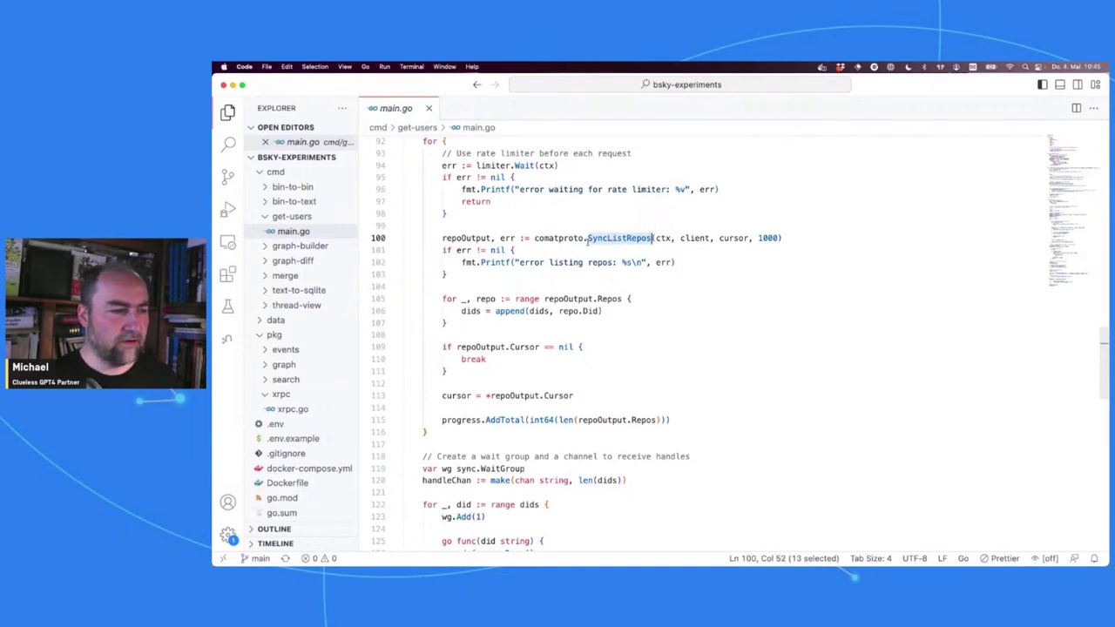
pyautogui.doubleClick(552, 238)
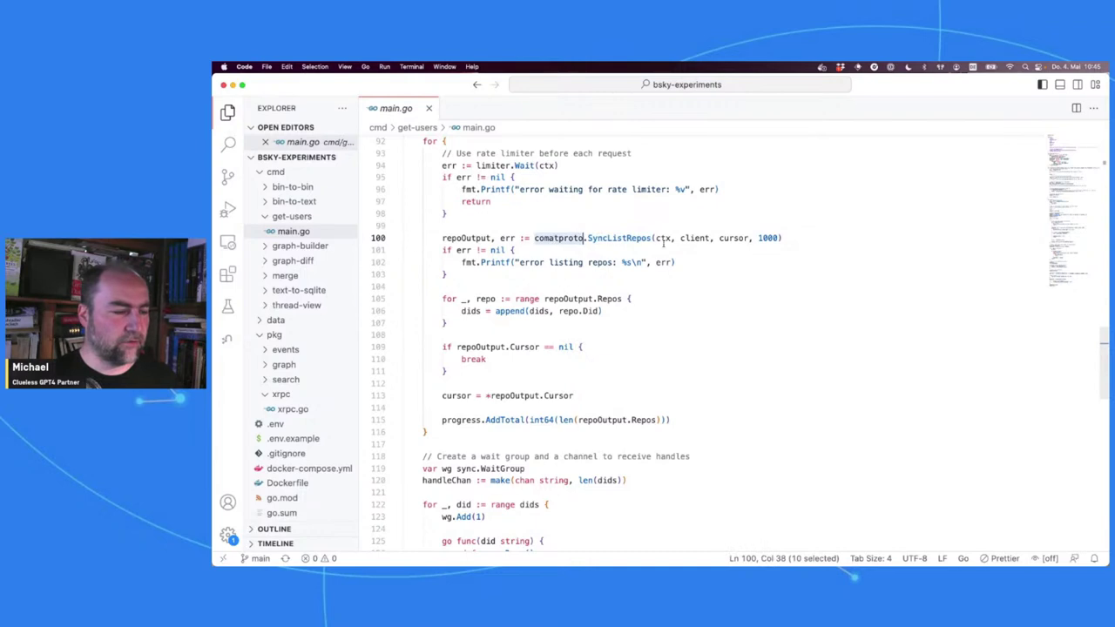
pyautogui.doubleClick(618, 237)
pyautogui.scroll(-1, 711, 246)
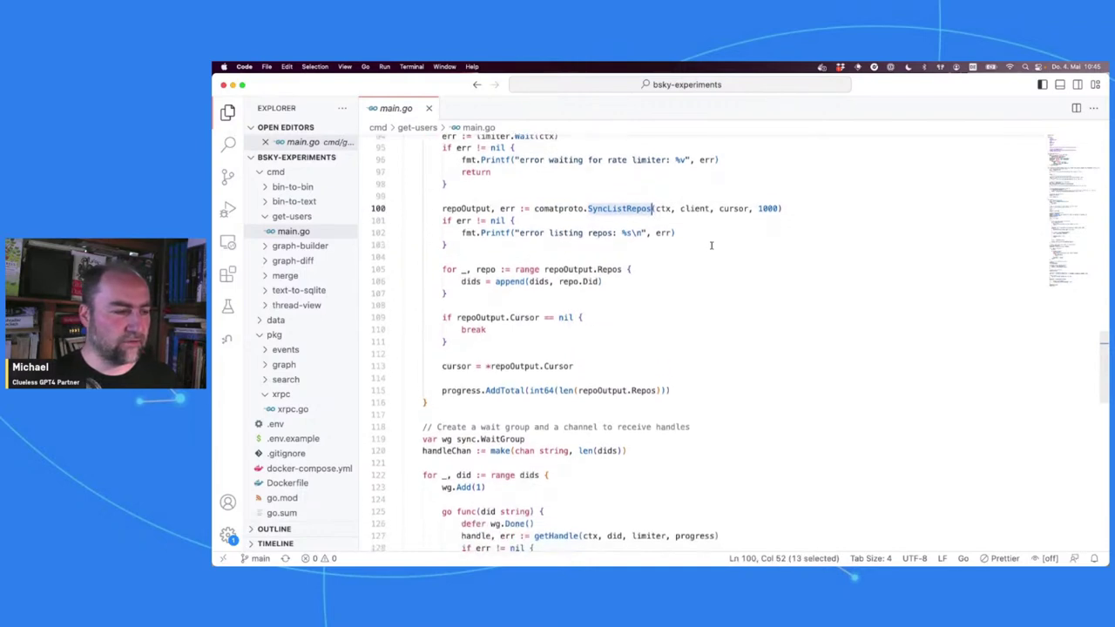
pyautogui.scroll(-1, 711, 246)
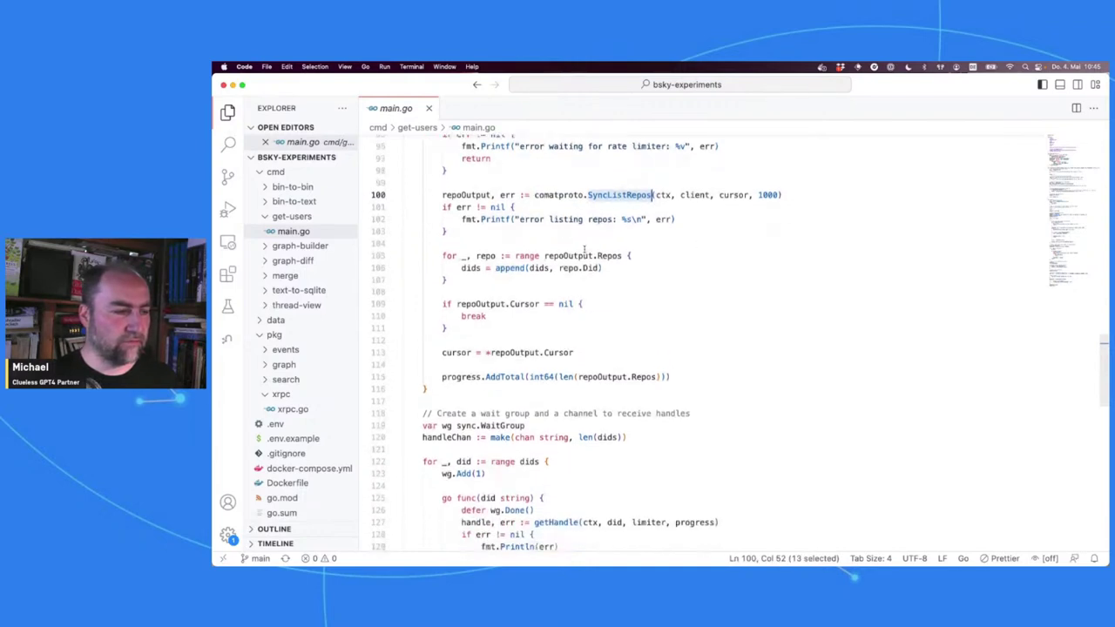
# Step: Read how the loop over repoOutput.Repos appends each repo.Did to dids, and how the cursor check ends the paging
pyautogui.click(608, 255)
pyautogui.doubleClick(608, 255)
pyautogui.click(511, 267)
pyautogui.doubleClick(585, 267)
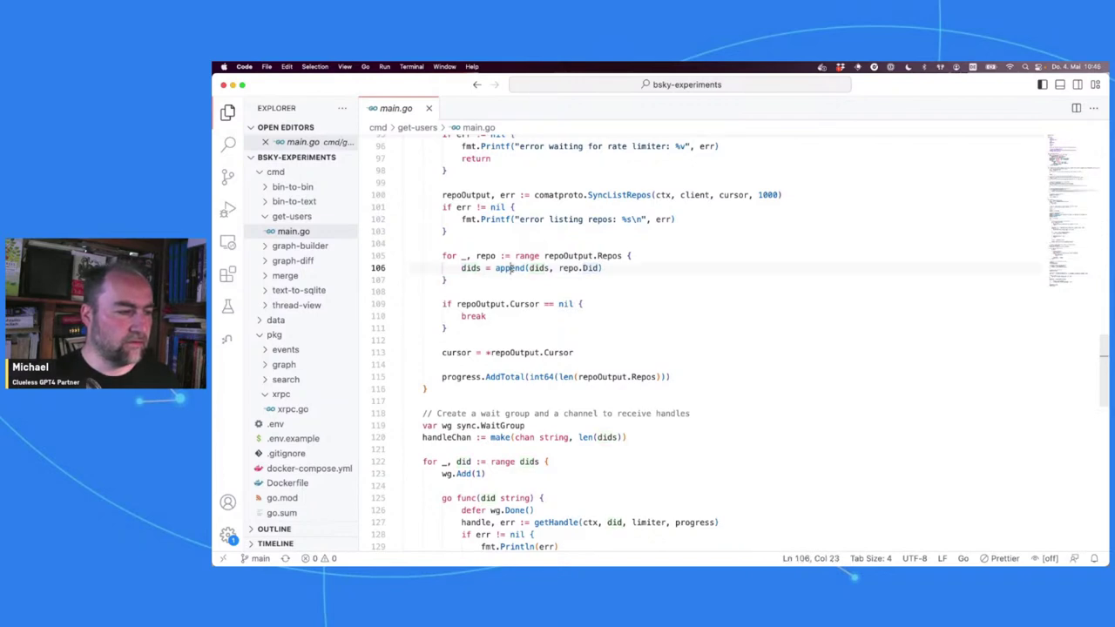
pyautogui.click(603, 301)
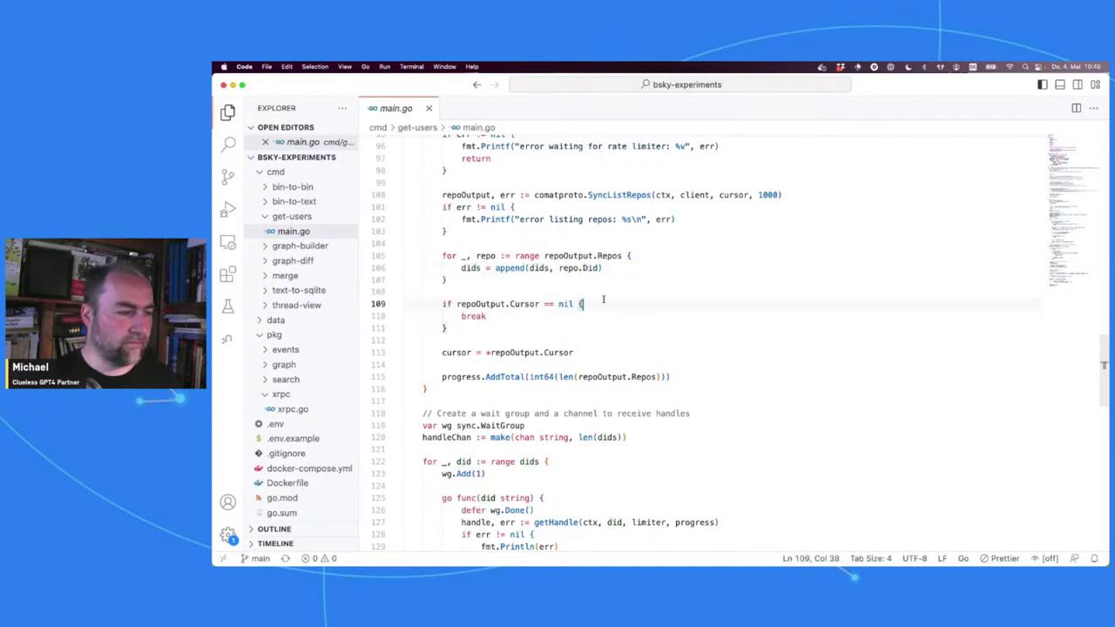
pyautogui.scroll(1, 603, 301)
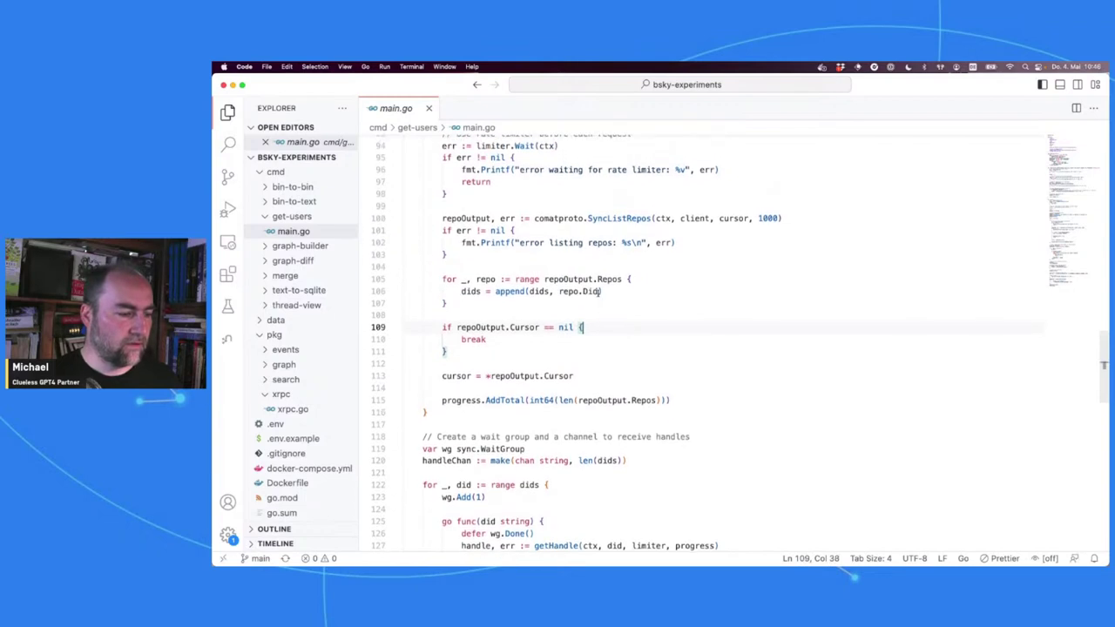
pyautogui.scroll(-2, 597, 293)
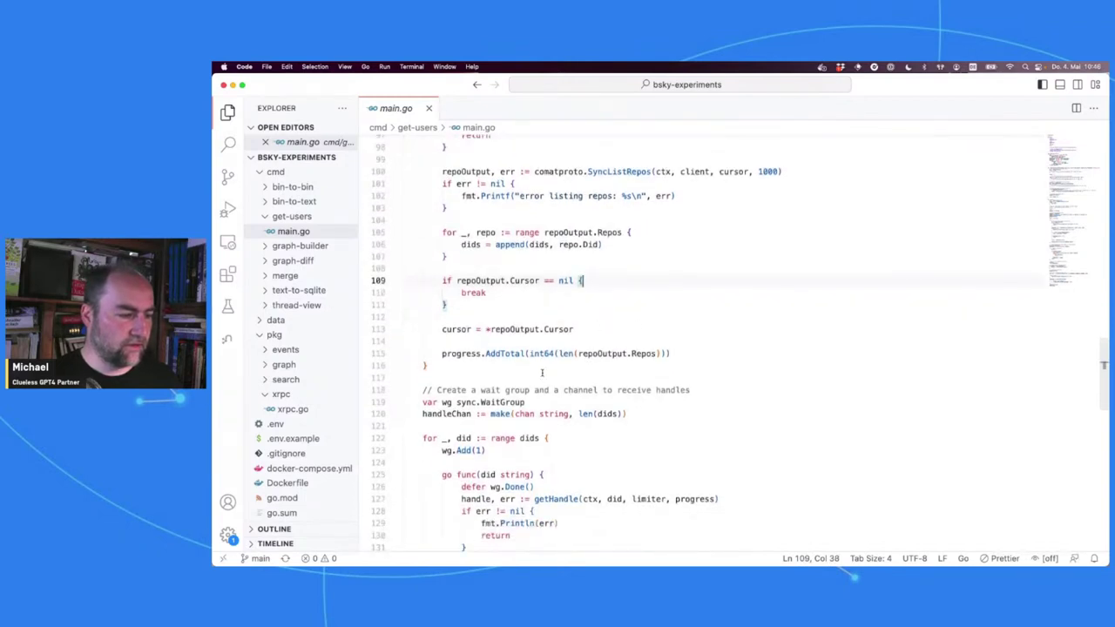
pyautogui.scroll(-3, 541, 373)
pyautogui.scroll(5, 523, 373)
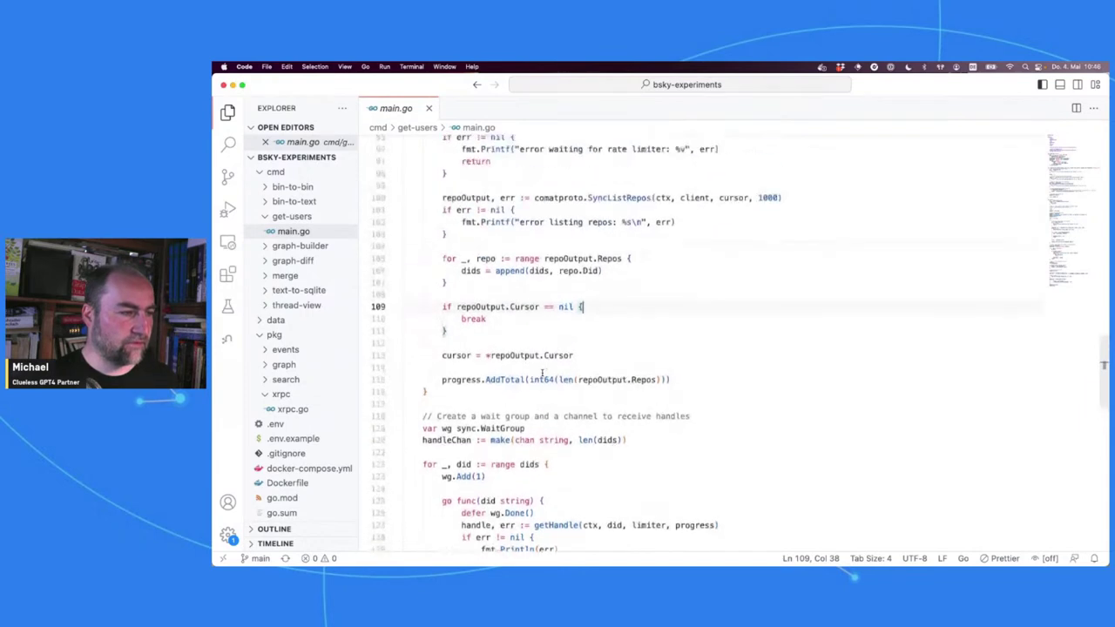
# Step: Highlight the dids slice declaration and trace its use through the fetch loop to the wait group code
pyautogui.scroll(5, 494, 401)
pyautogui.scroll(-1, 497, 402)
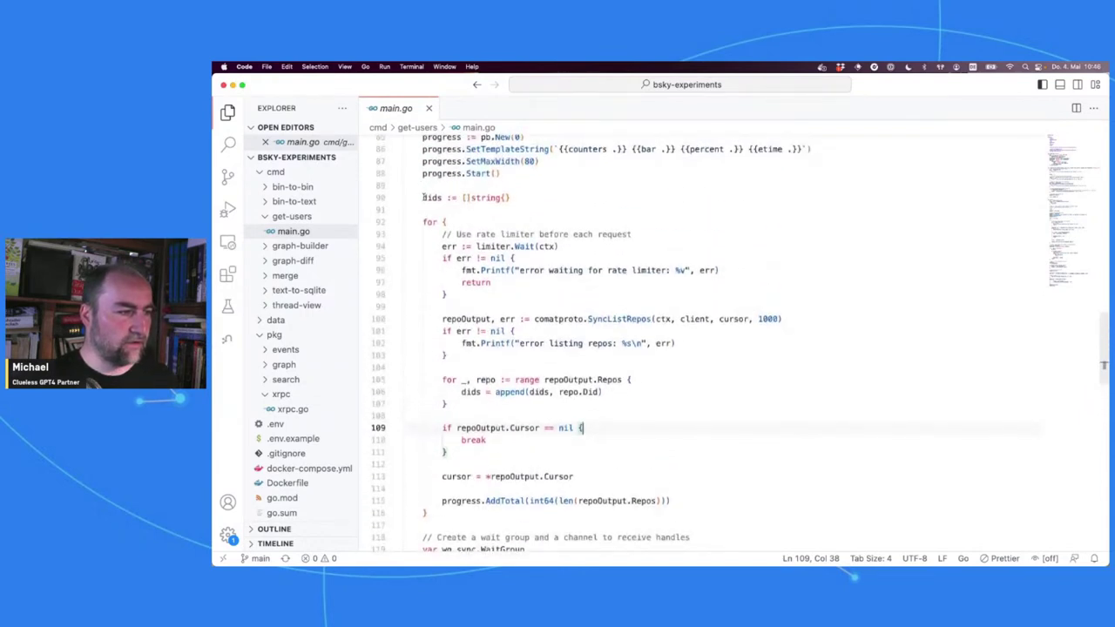
pyautogui.moveTo(423, 198); pyautogui.dragTo(512, 198)
pyautogui.scroll(-8, 536, 290)
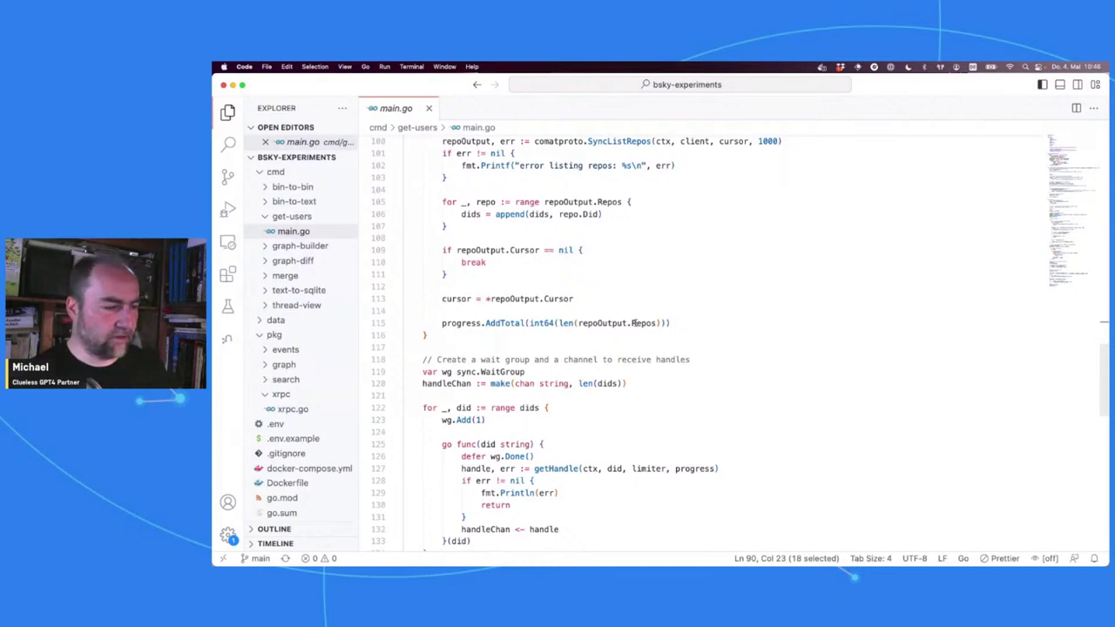
pyautogui.scroll(-2, 492, 320)
pyautogui.scroll(3, 492, 321)
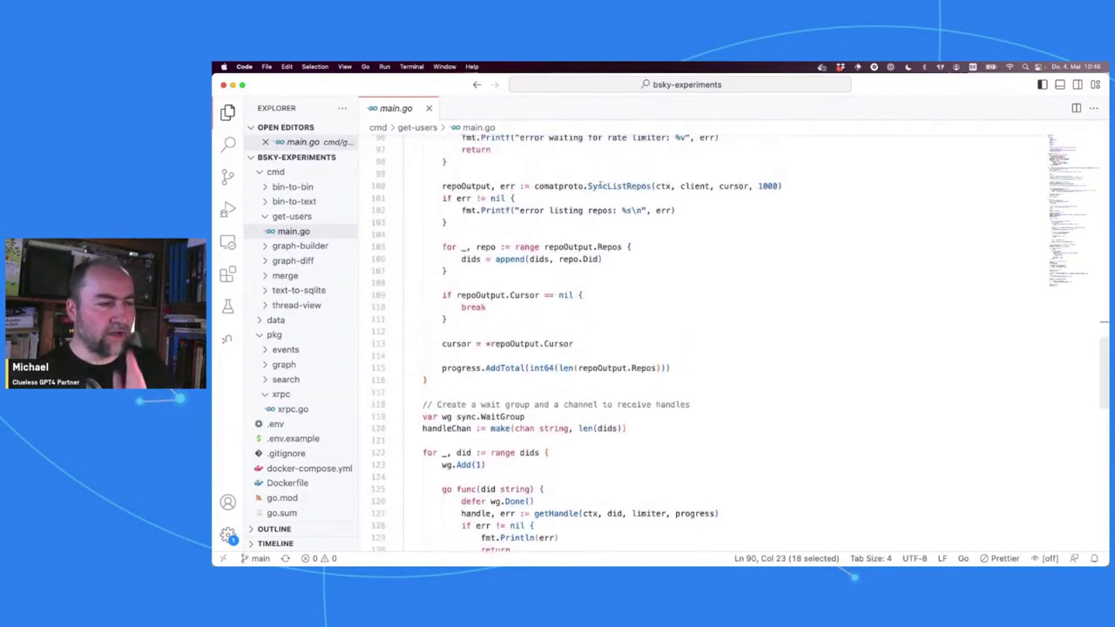
pyautogui.scroll(4, 564, 161)
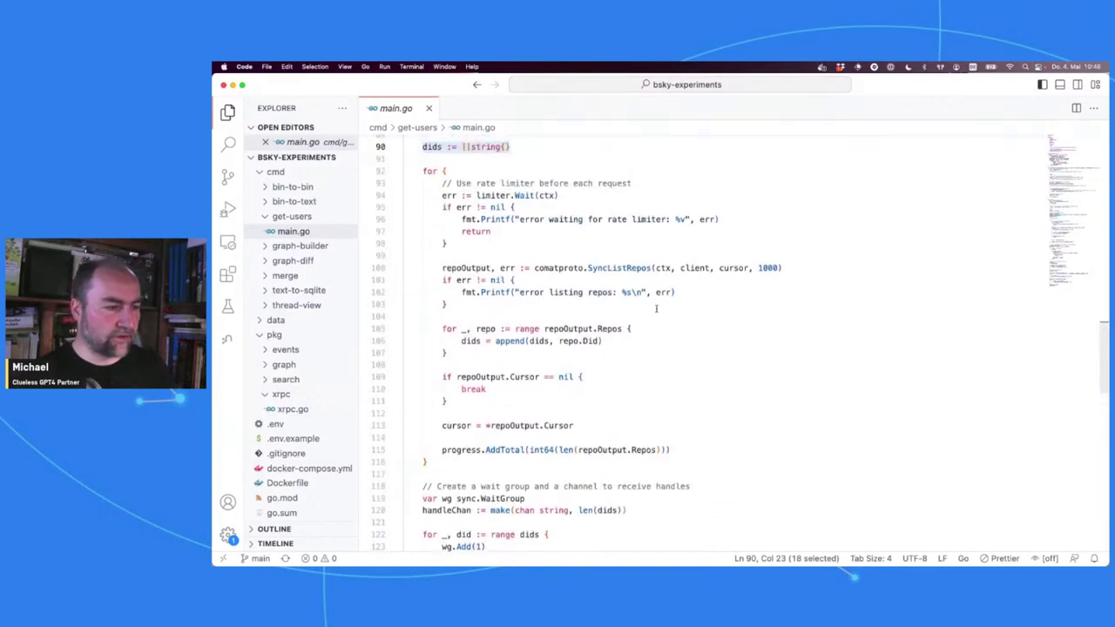
# Step: Go back to the imports of main.go and locate the comatproto import from bluesky-social/indigo/api/atproto
pyautogui.click(465, 267)
pyautogui.scroll(20, 467, 268)
pyautogui.scroll(-5, 466, 269)
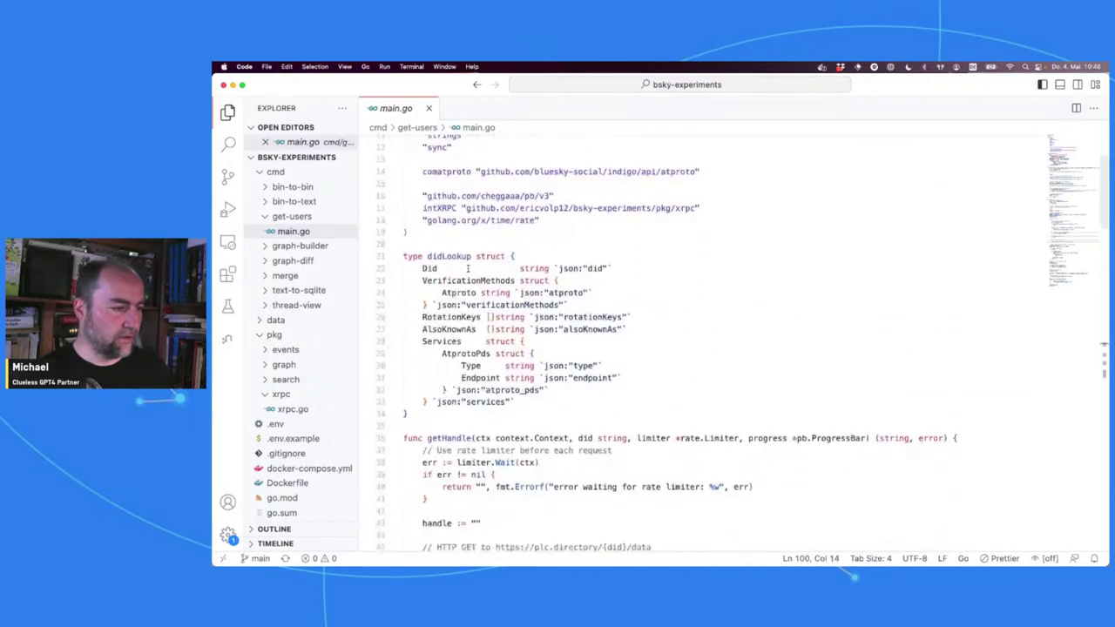
pyautogui.scroll(-2, 468, 269)
pyautogui.scroll(6, 468, 269)
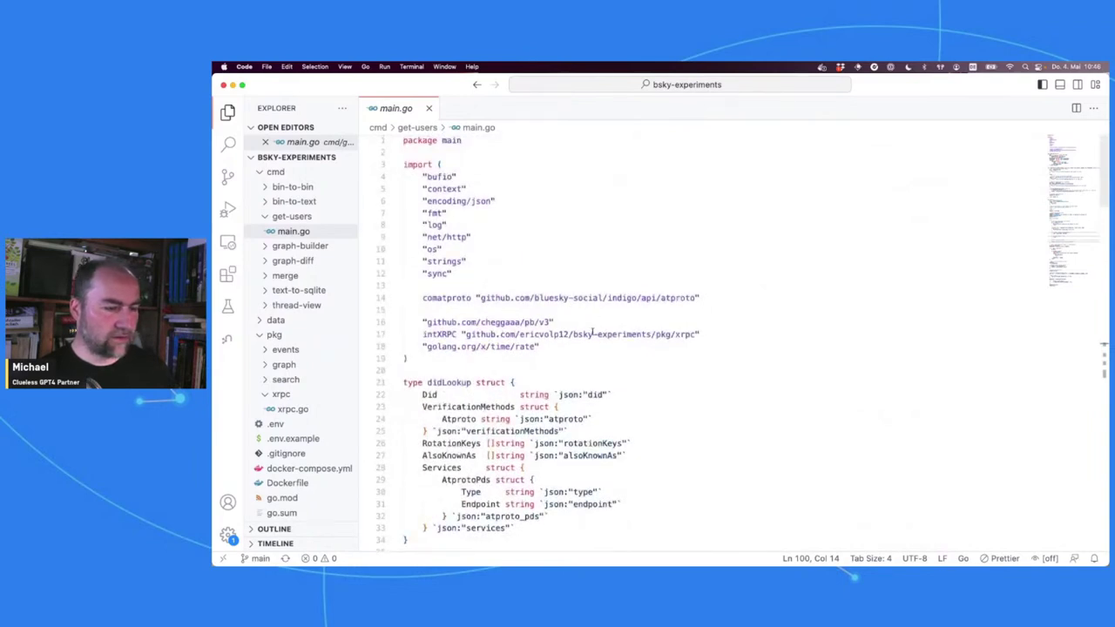
pyautogui.doubleClick(441, 297)
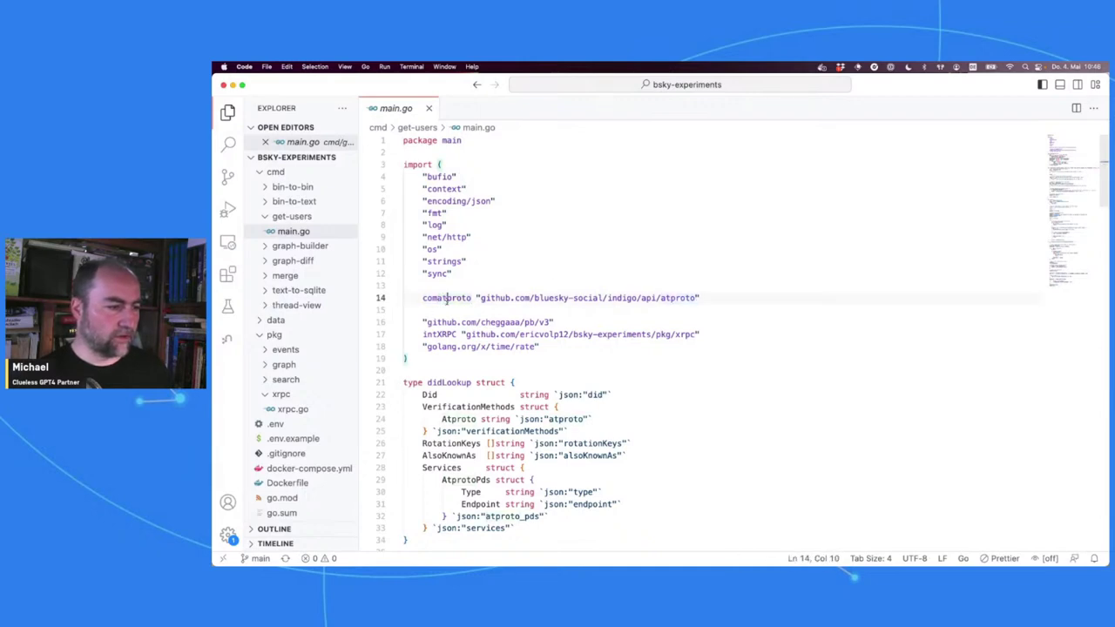
# Step: Switch to the indigo repository in the browser and try to search its files for comatpro
pyautogui.press('super+Tab')
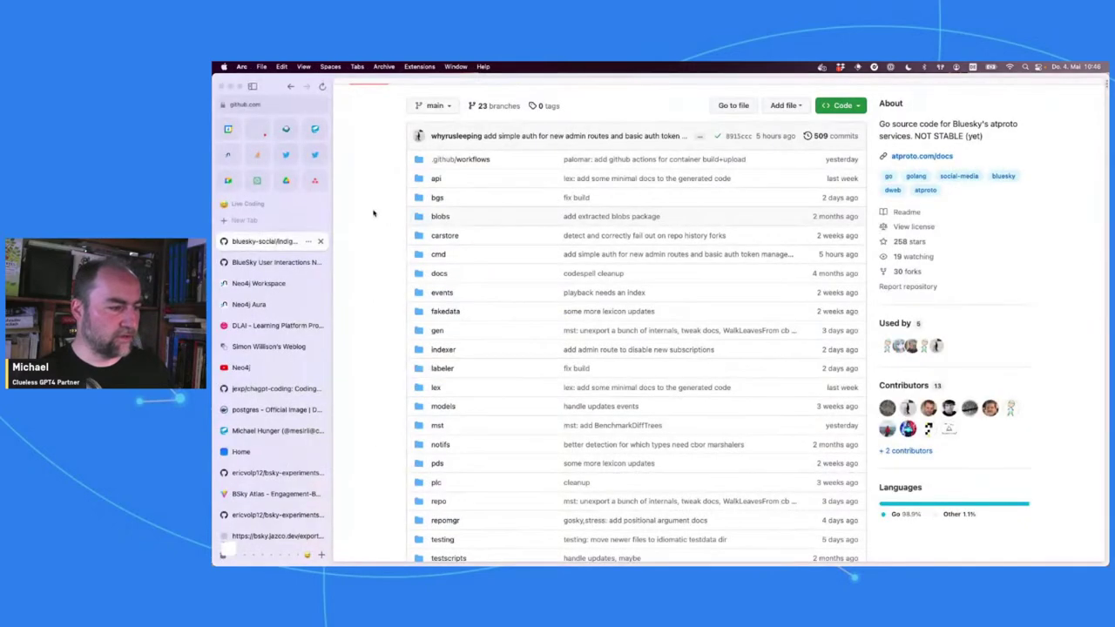
pyautogui.click(375, 228)
pyautogui.write('comatpro')
pyautogui.click(372, 209)
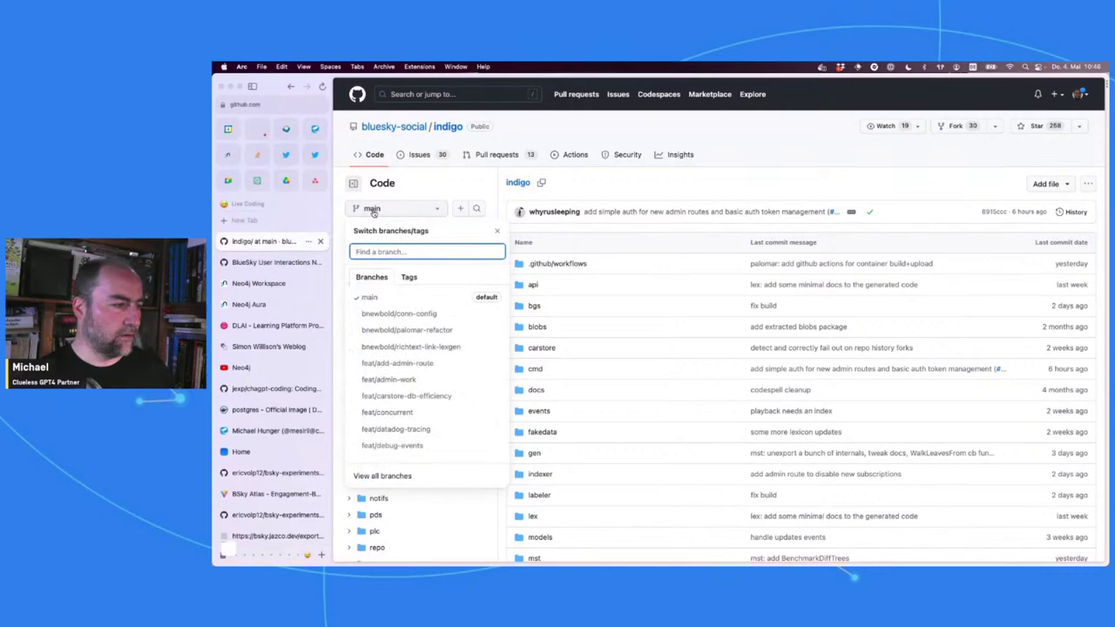
pyautogui.write('comat')
pyautogui.press('super+a')
pyautogui.press('BackSpace')
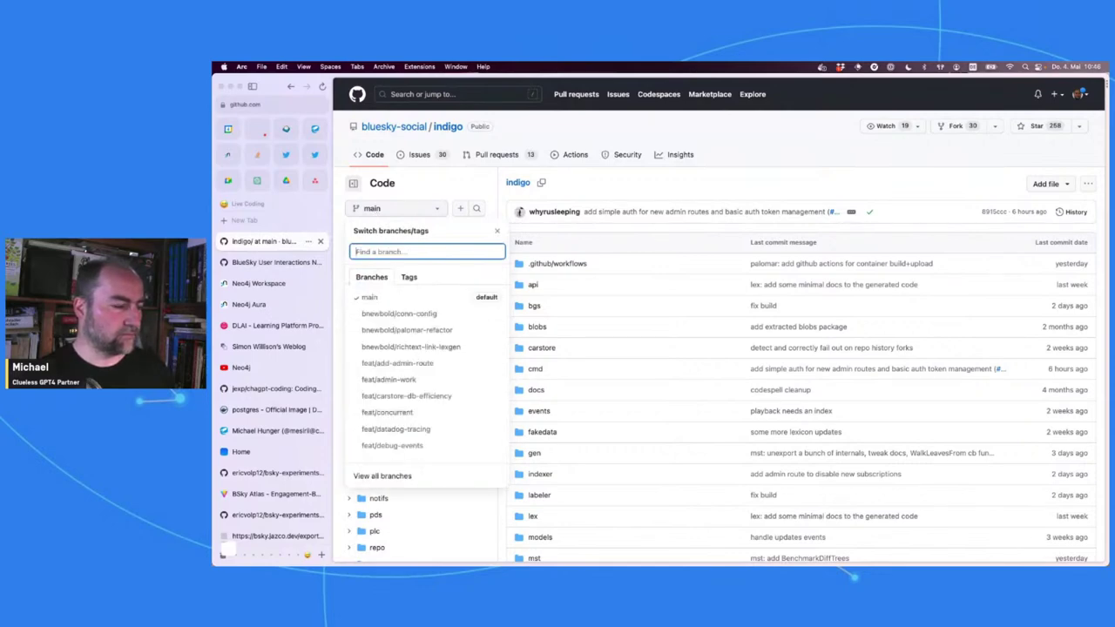
# Step: Copy the function name SyncListRepos from its call in main.go in VS Code, and switch back to the indigo repository in the browser
pyautogui.press('super+Tab')
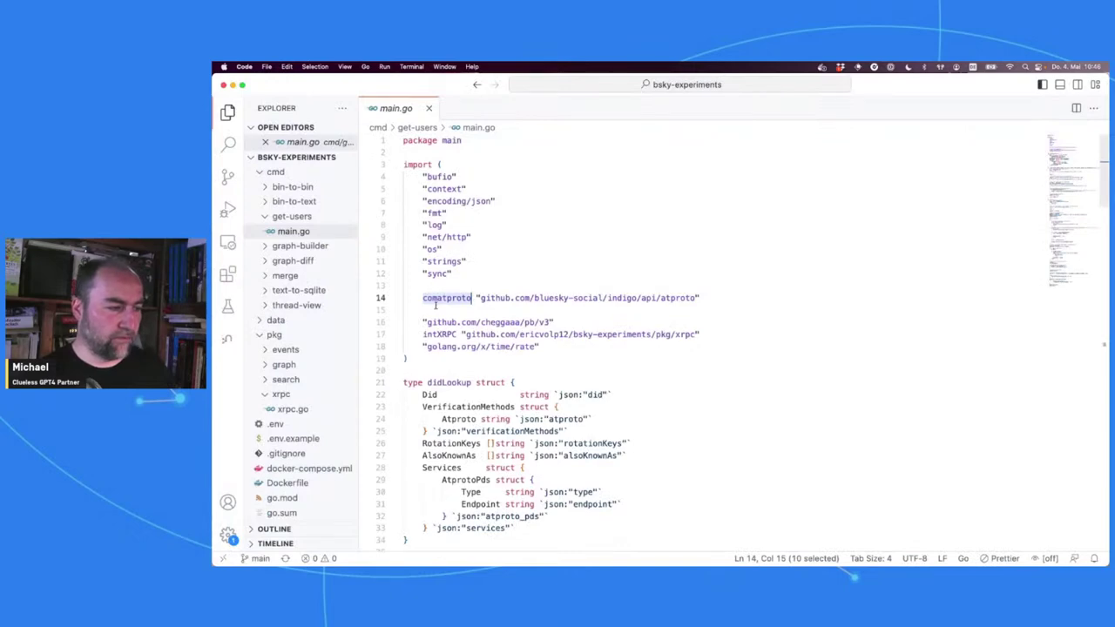
pyautogui.scroll(-15, 607, 303)
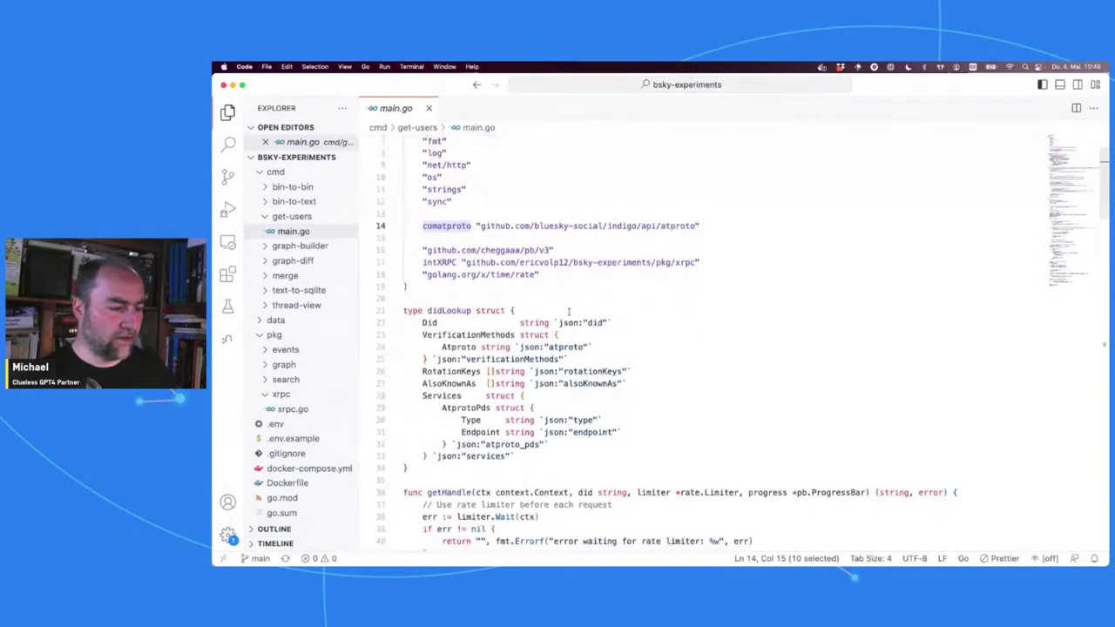
pyautogui.scroll(-2, 569, 311)
pyautogui.scroll(7, 569, 311)
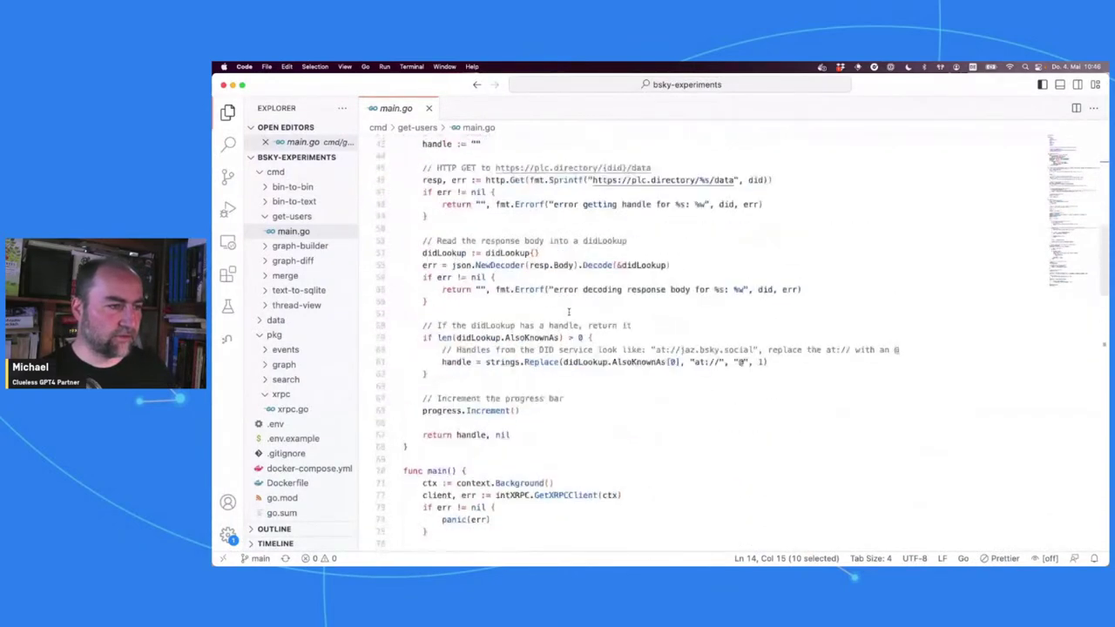
pyautogui.scroll(2, 564, 249)
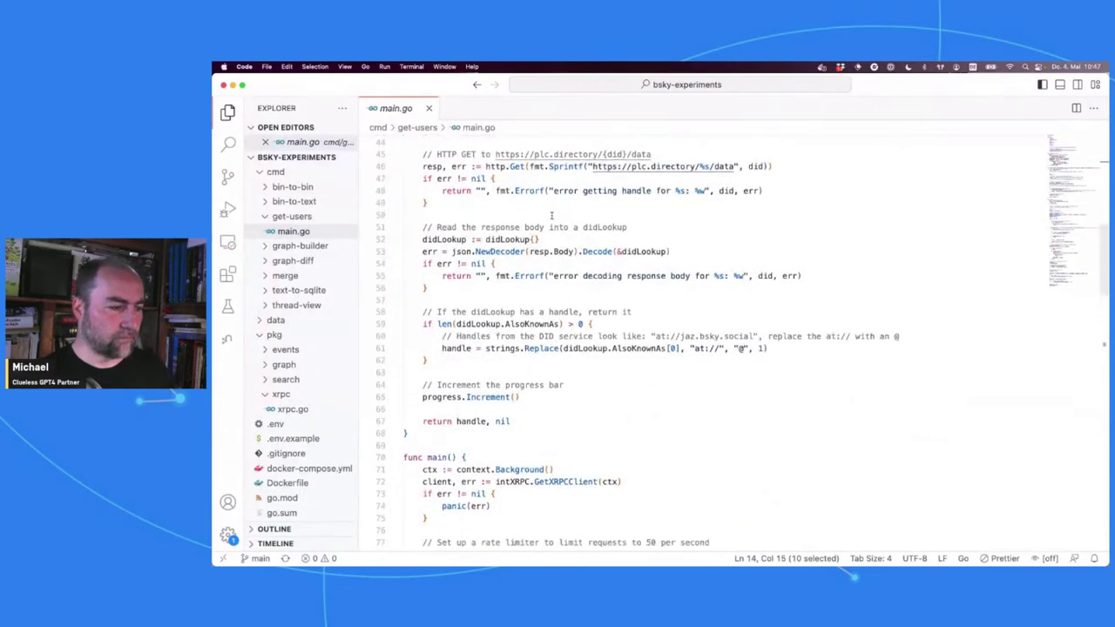
pyautogui.scroll(2, 552, 215)
pyautogui.scroll(-20, 551, 214)
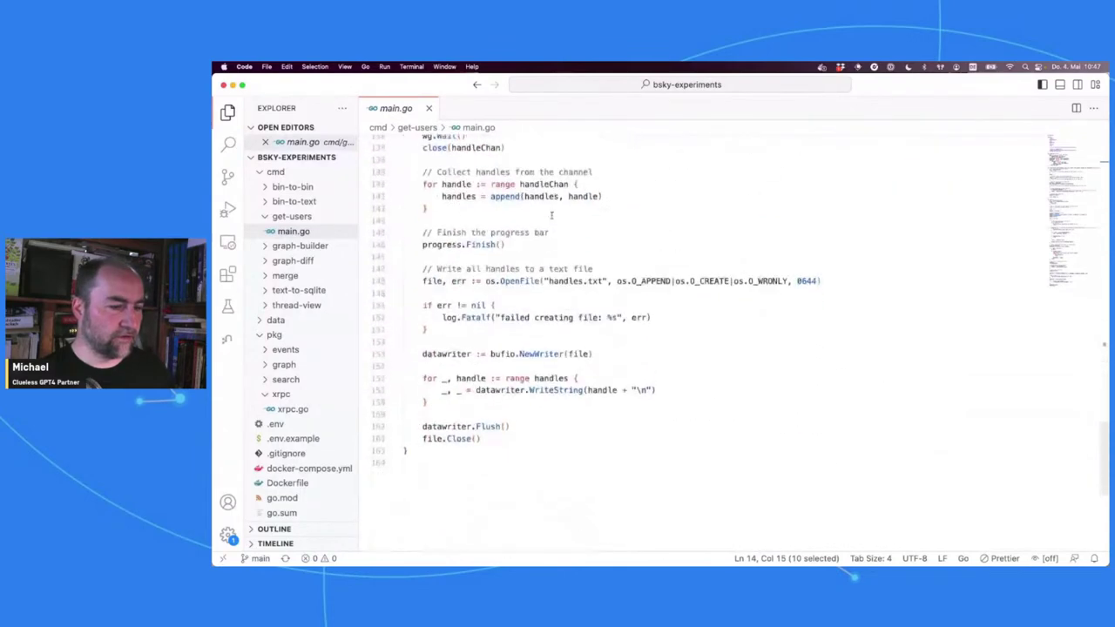
pyautogui.scroll(20, 551, 215)
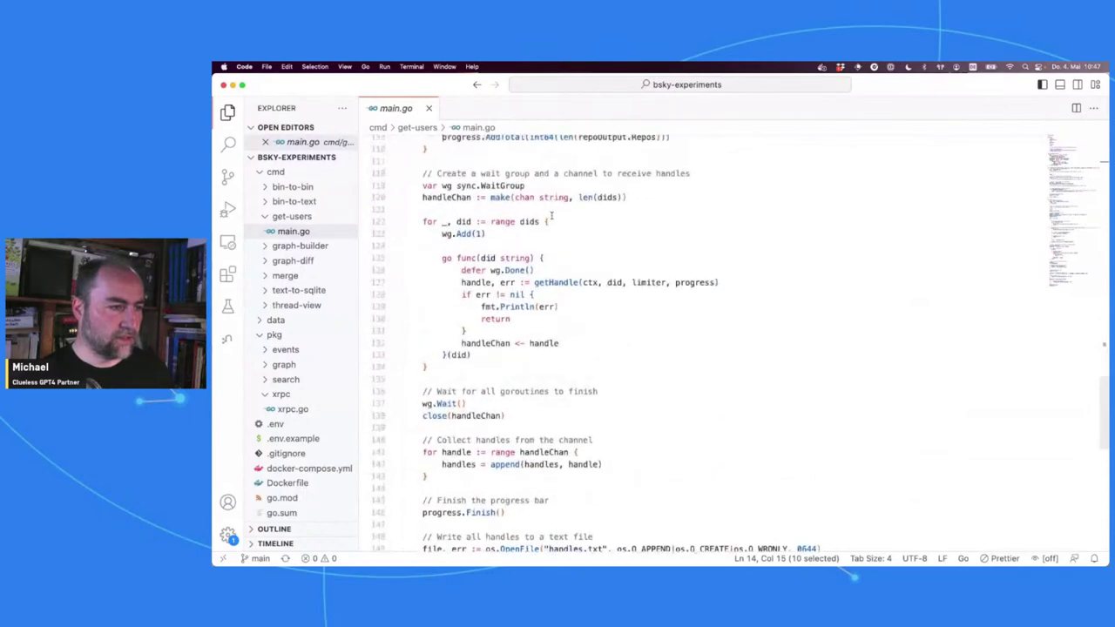
pyautogui.scroll(3, 551, 214)
pyautogui.doubleClick(604, 165)
pyautogui.press('super+c')
pyautogui.press('super+Tab')
pyautogui.press('super+v')
pyautogui.press('super+a')
pyautogui.write('list')
pyautogui.press('BackSpace')
pyautogui.press('BackSpace')
pyautogui.press('BackSpace')
pyautogui.press('BackSpace')
pyautogui.write('repo')
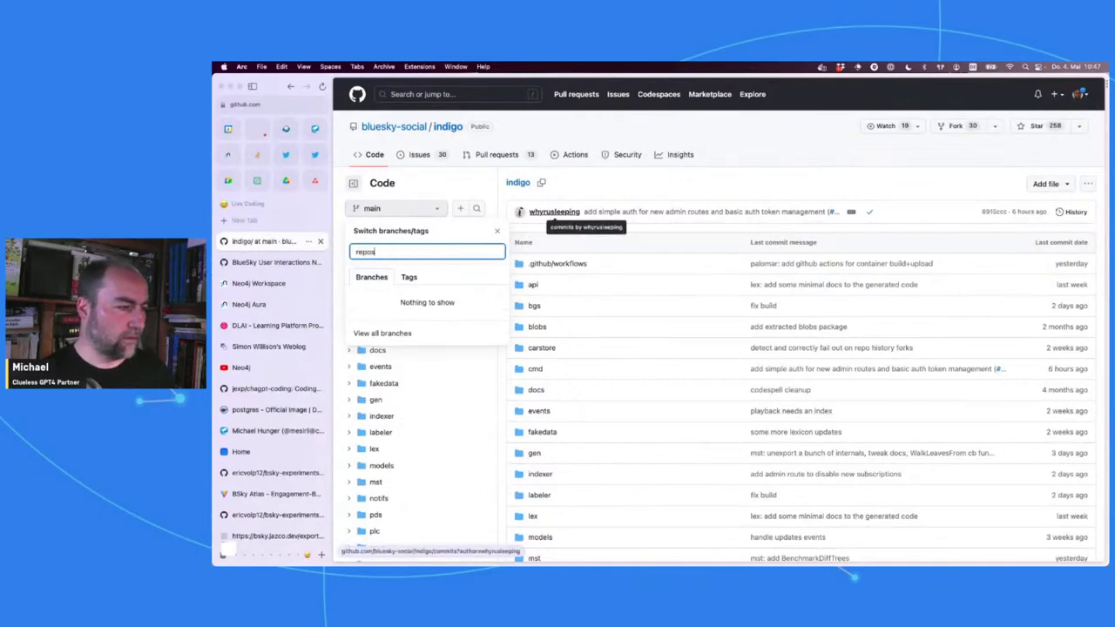
pyautogui.press('Escape')
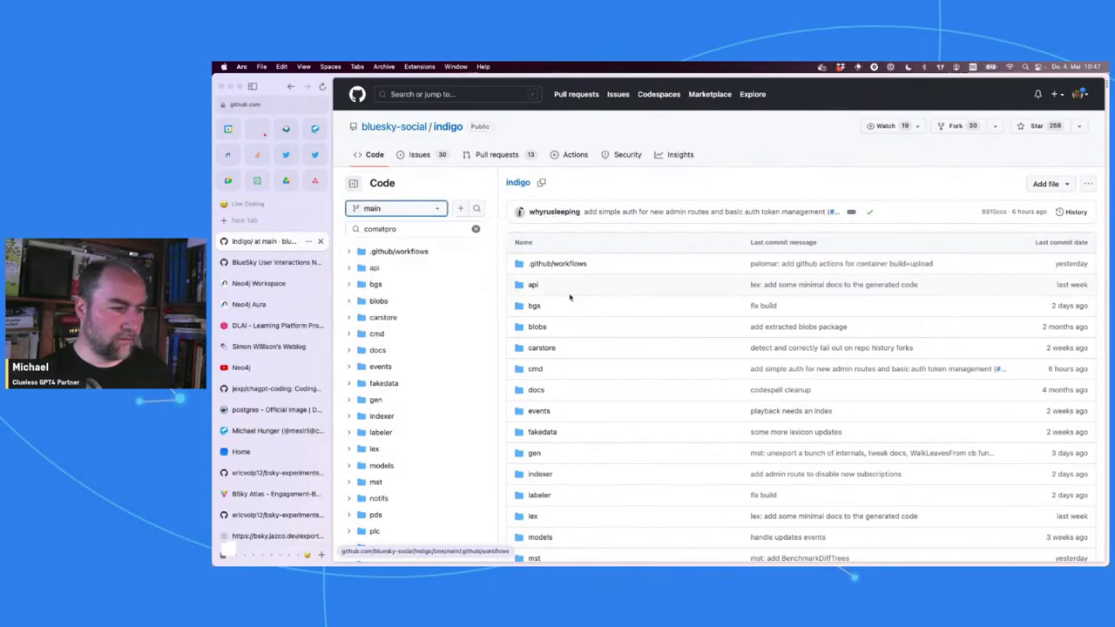
# Step: Open the api/atproto folder of the indigo repository, find synclist on the page and open synclistRepos.go
pyautogui.scroll(-1, 552, 305)
pyautogui.click(532, 280)
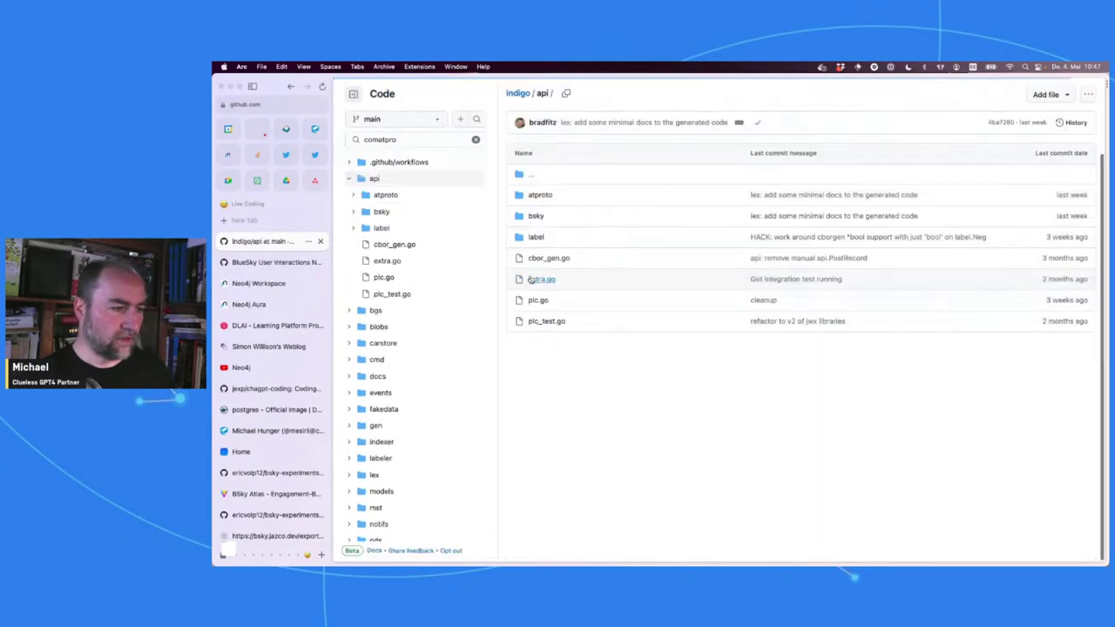
pyautogui.click(540, 196)
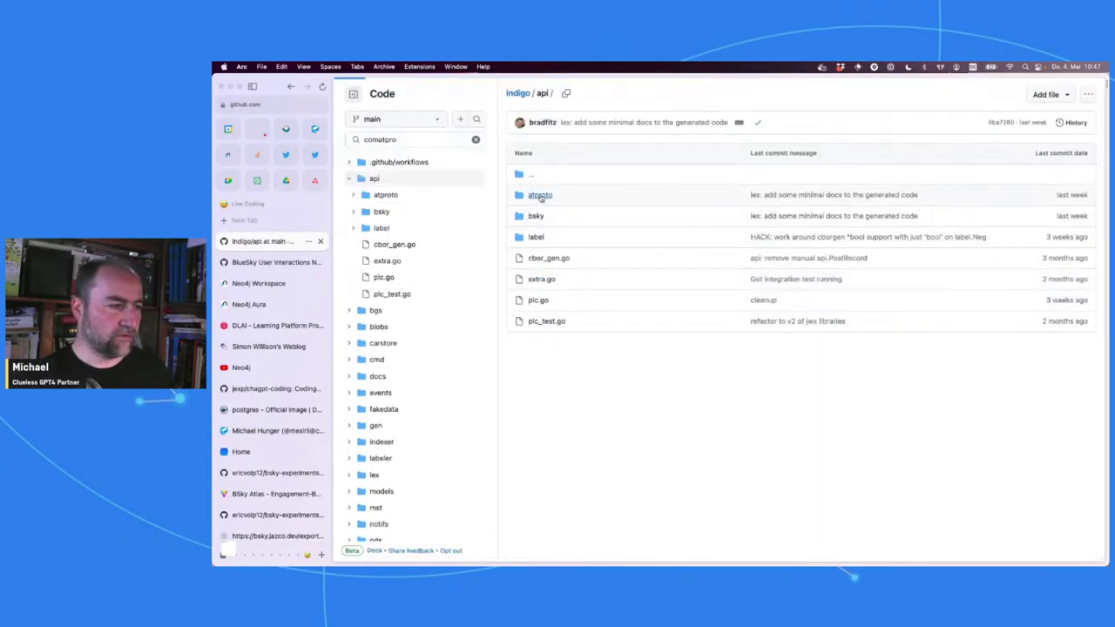
pyautogui.press('super+f')
pyautogui.write('sync')
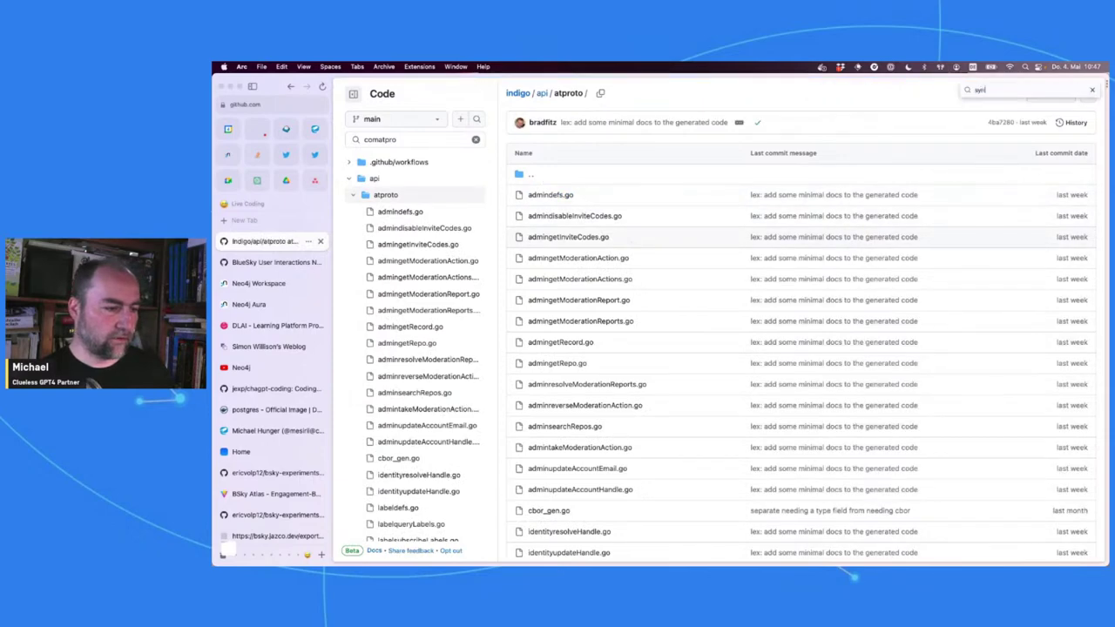
pyautogui.write('list')
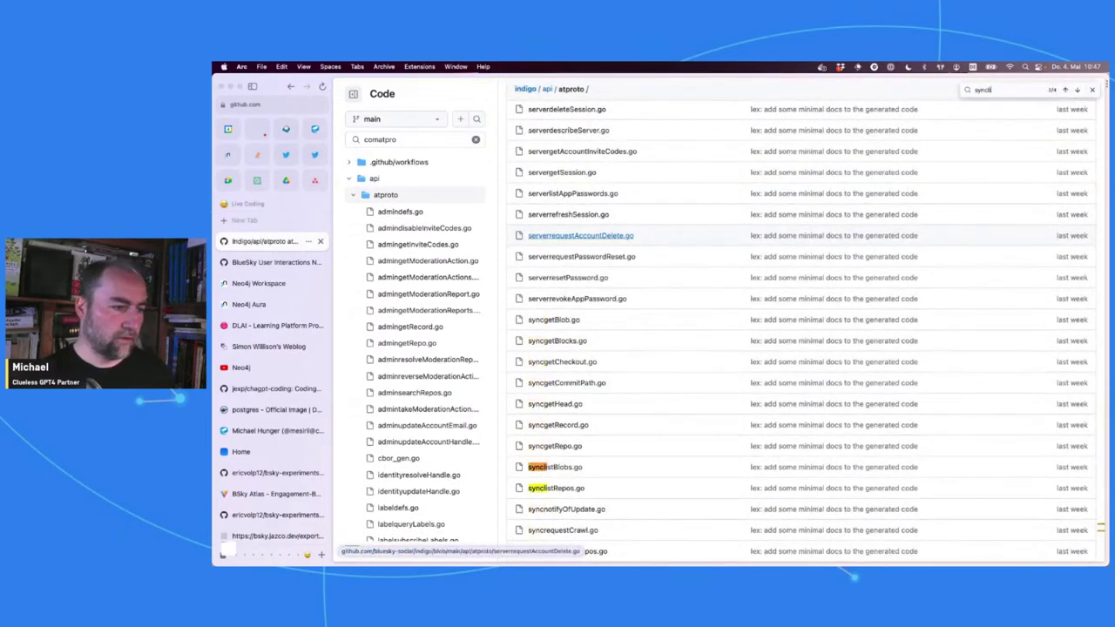
pyautogui.click(560, 486)
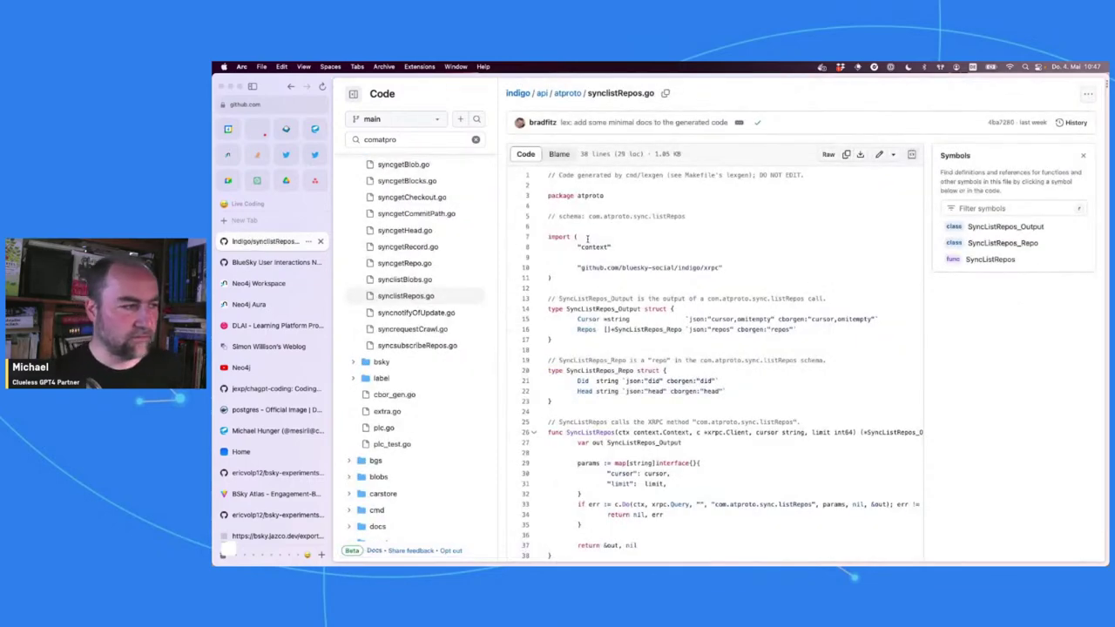
# Step: Search the repository's files for syncList and open api/atproto/synclistRepos.go from the results
pyautogui.write('tsyncList')
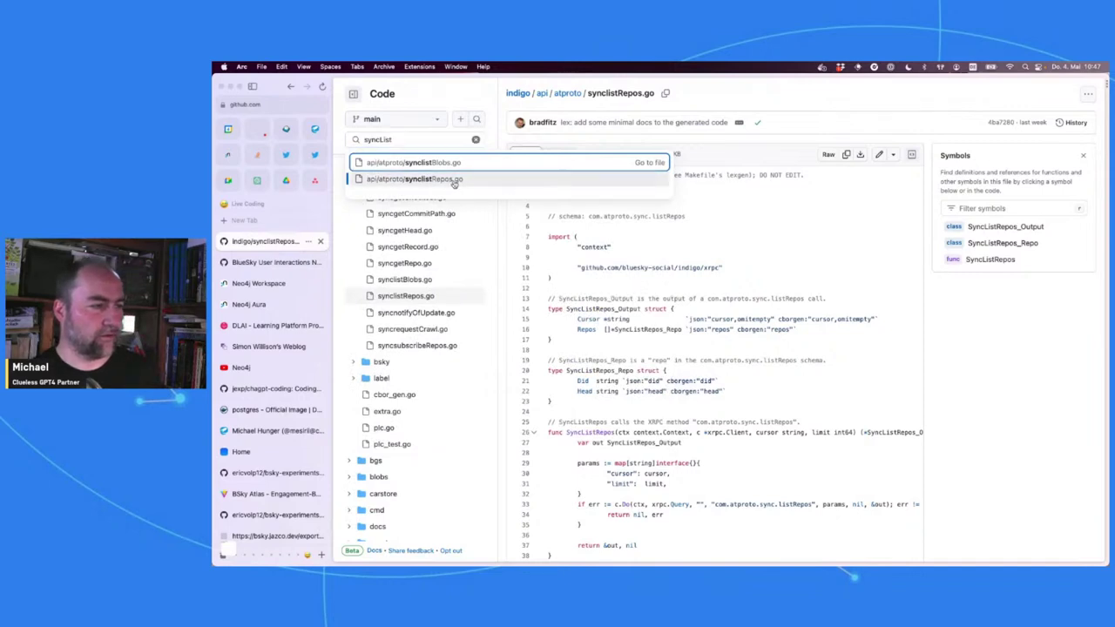
pyautogui.click(453, 179)
pyautogui.scroll(-1, 698, 203)
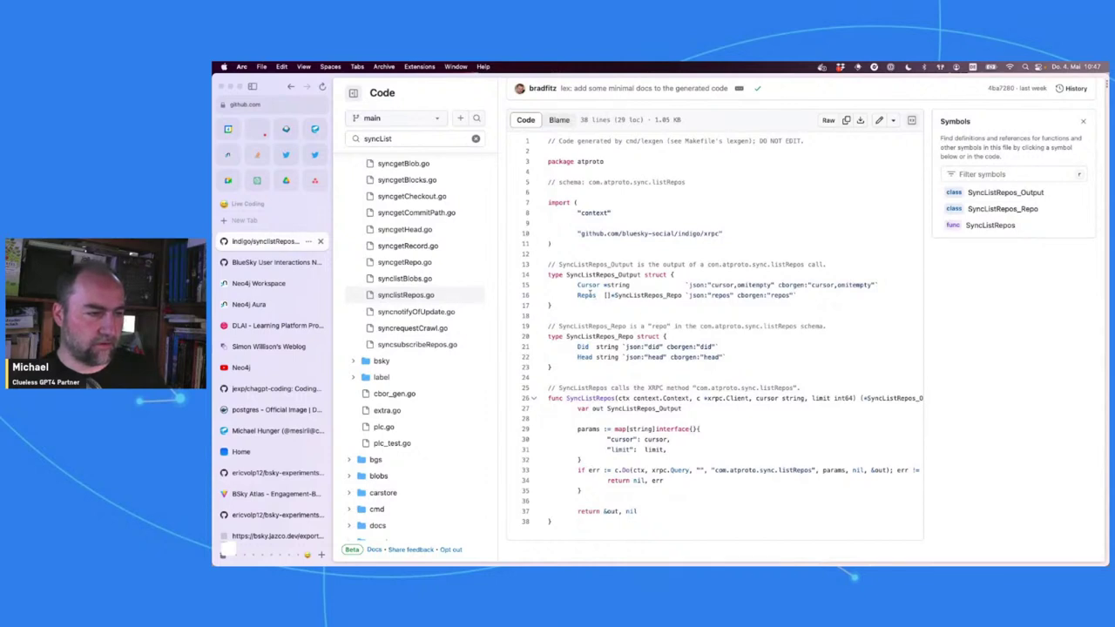
# Step: Inspect the Cursor and Repos fields of SyncListRepos_Output, the Cursor's string type and the SyncListRepos function
pyautogui.click(588, 285)
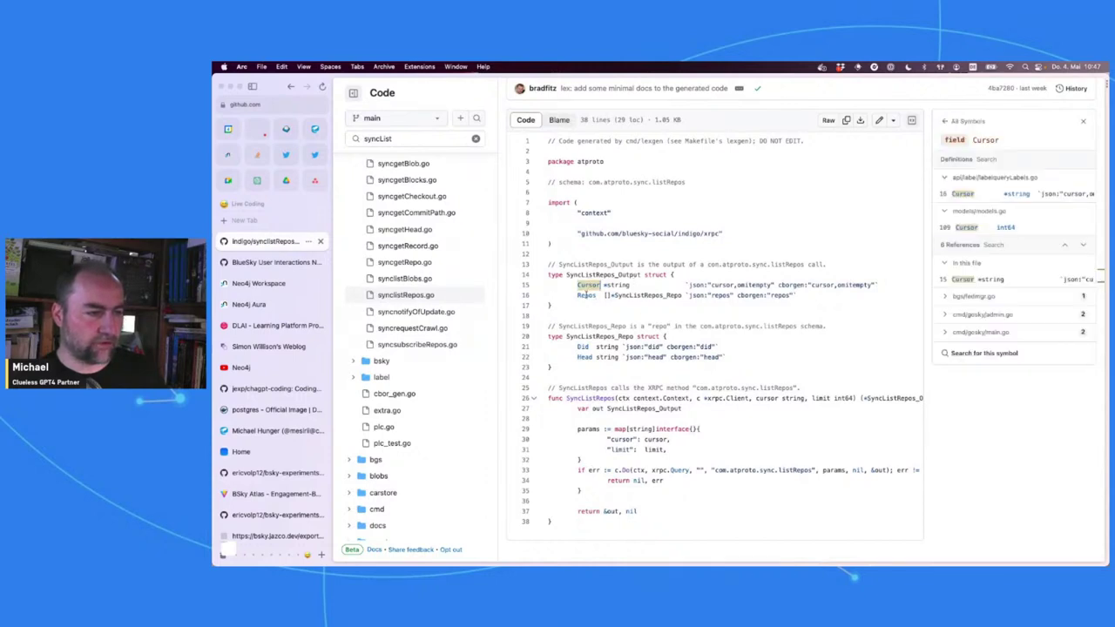
pyautogui.click(587, 295)
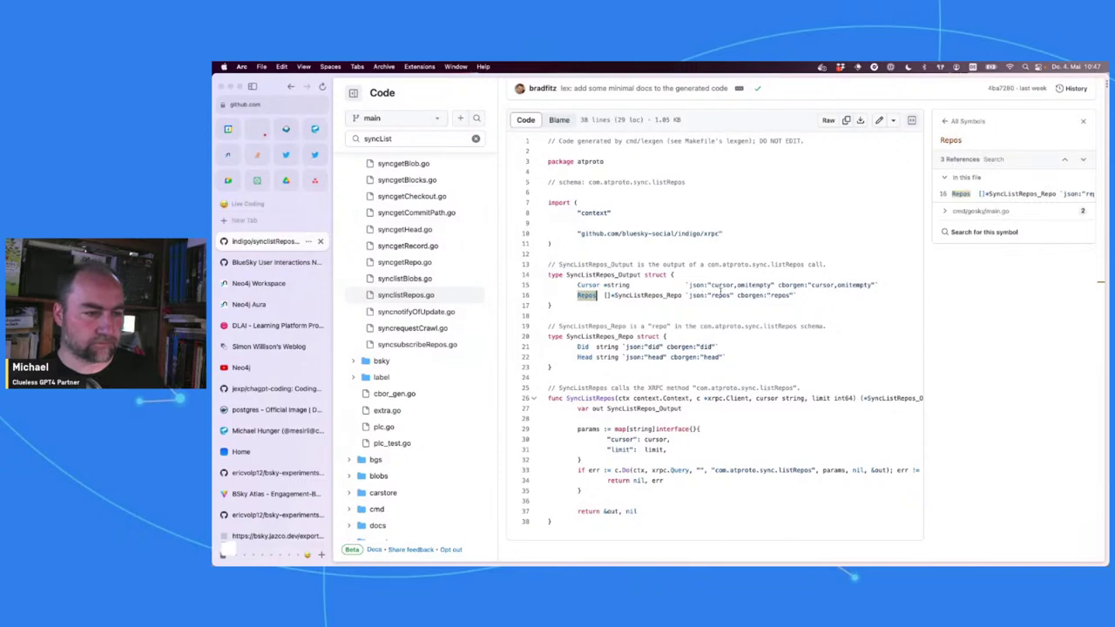
pyautogui.click(615, 285)
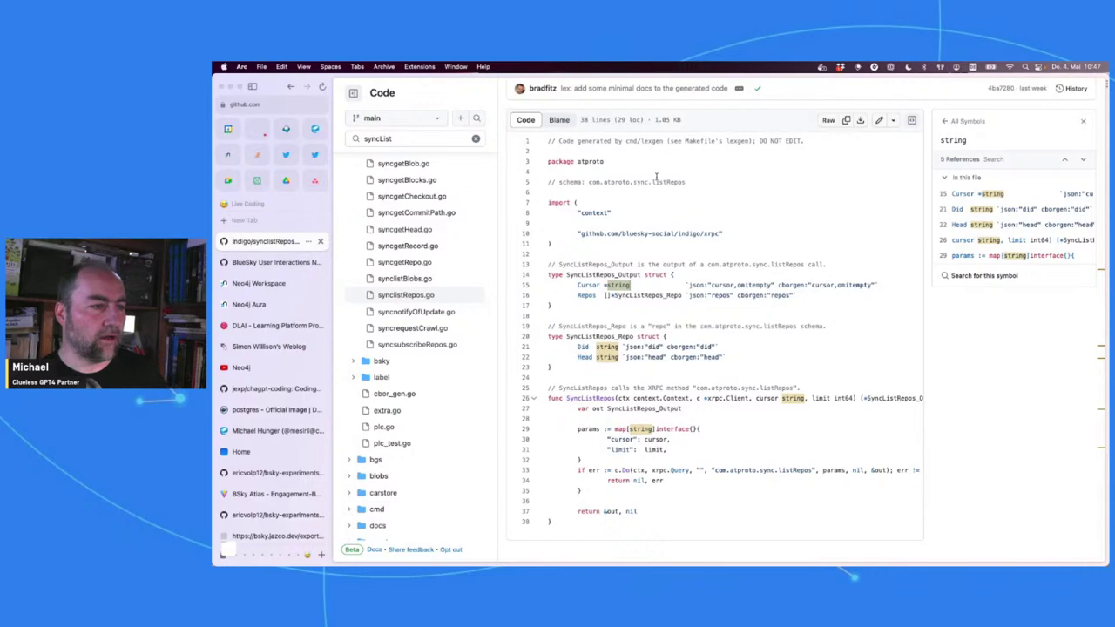
pyautogui.click(594, 398)
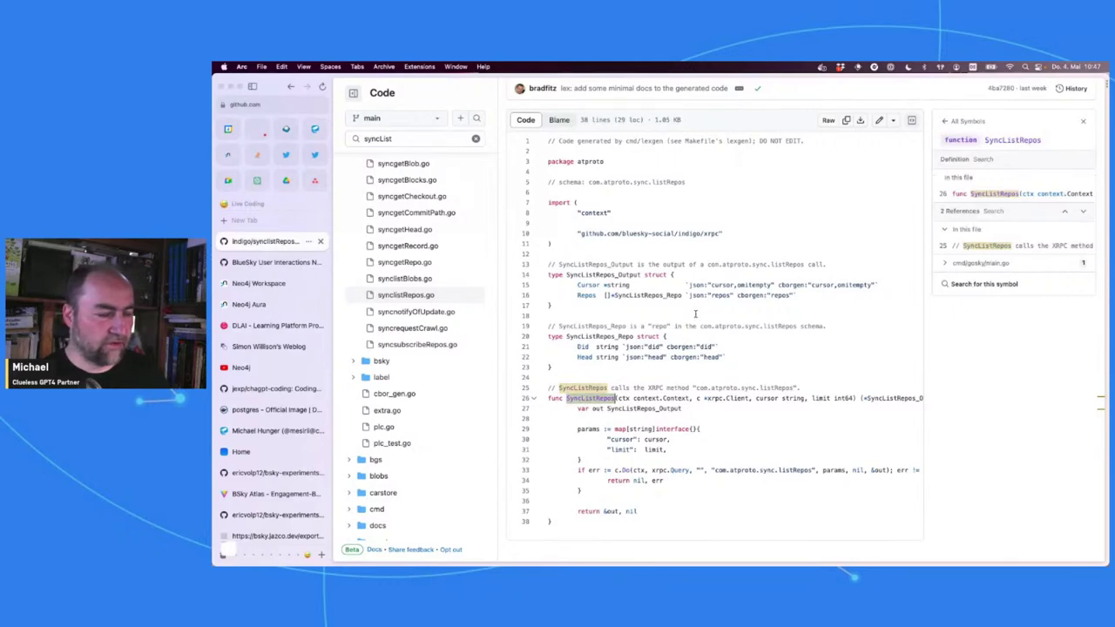
# Step: Switch to main.go in VS Code and review the SyncListRepos call together with the repo loop and cursor check that follow it
pyautogui.press('super+Tab')
pyautogui.click(599, 273)
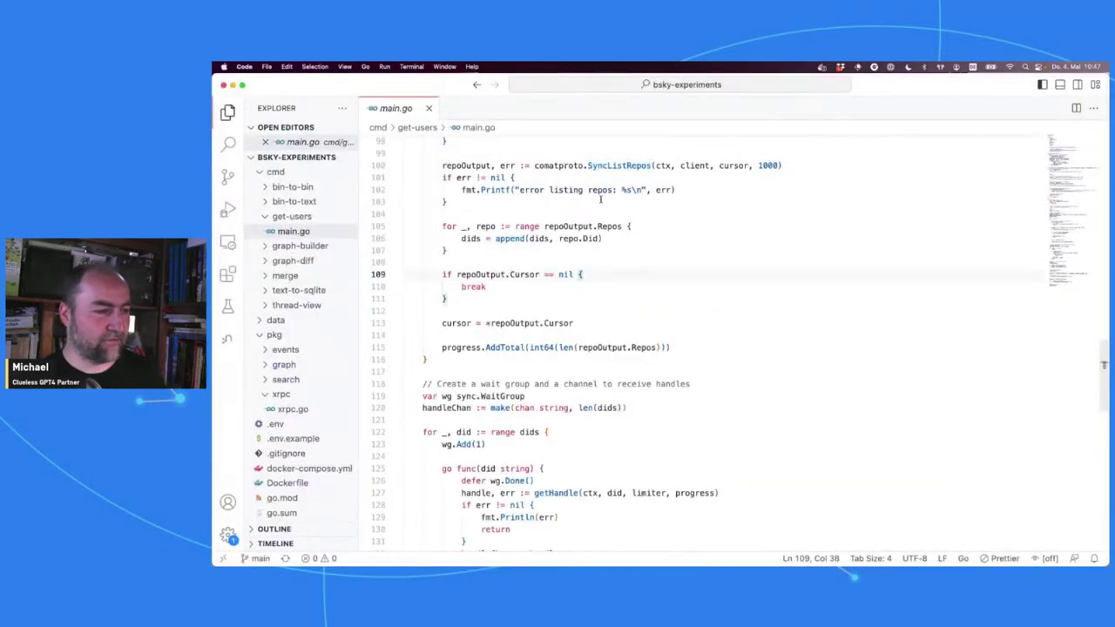
pyautogui.scroll(5, 600, 199)
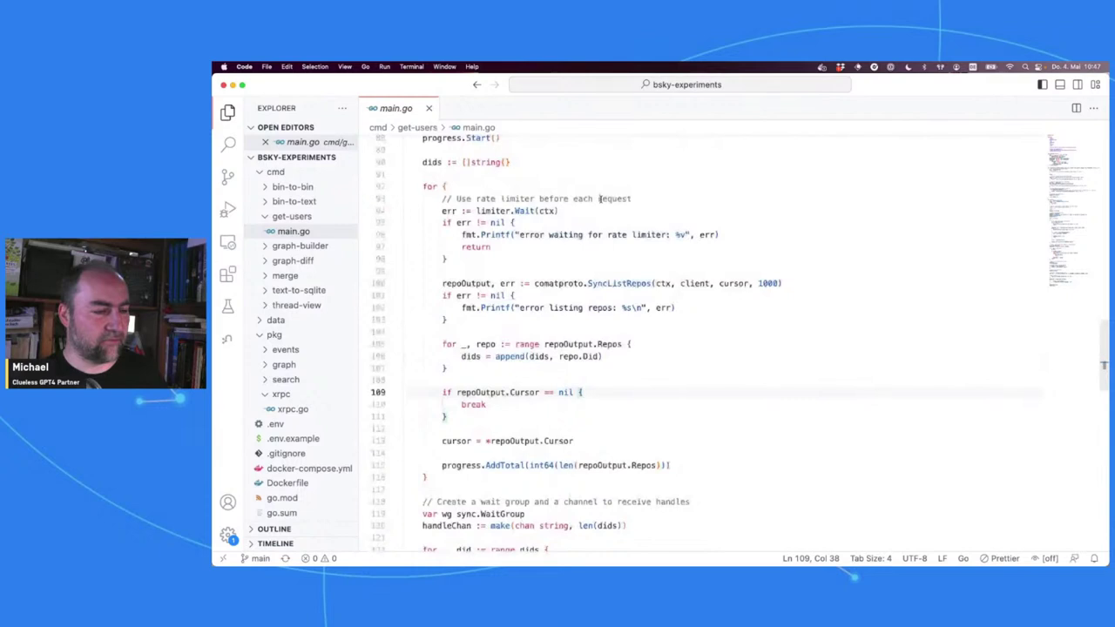
pyautogui.scroll(-2, 599, 199)
pyautogui.doubleClick(593, 229)
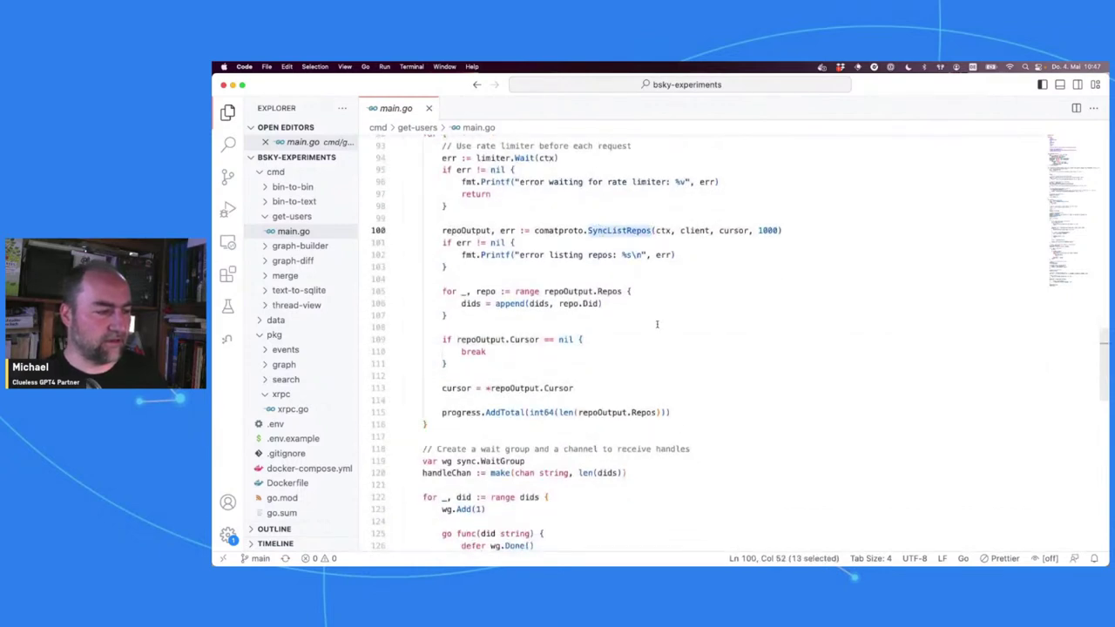
pyautogui.scroll(-3, 655, 278)
pyautogui.scroll(2, 657, 323)
pyautogui.click(562, 271)
# Step: Switch to synclistRepos.go in the browser and trace the Repos field to the SyncListRepos_Repo struct and its Did field
pyautogui.press('super+Tab')
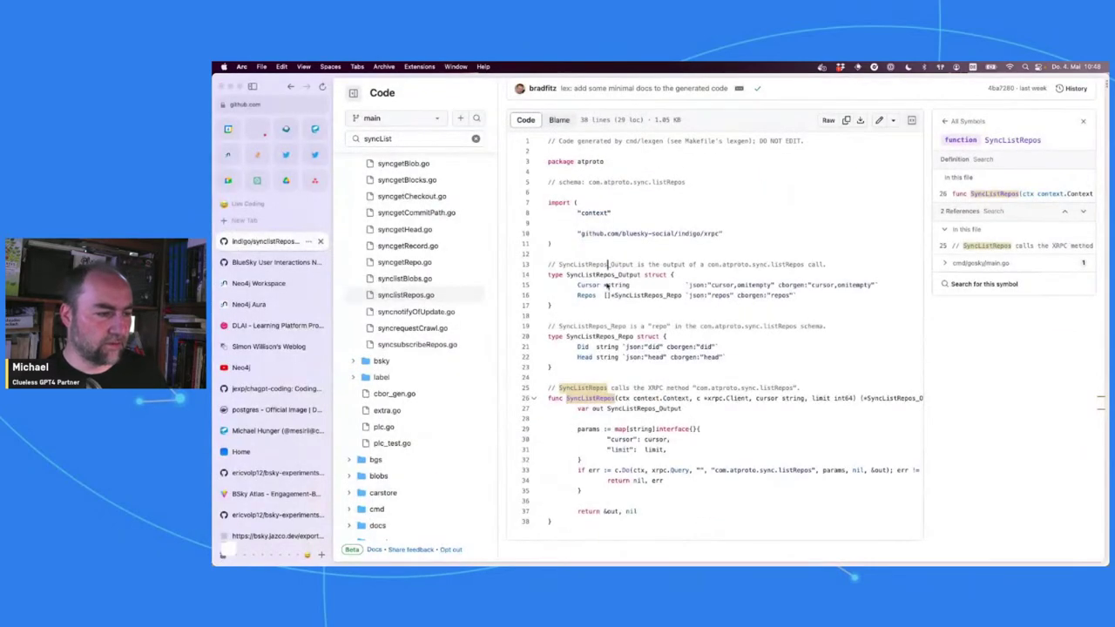
pyautogui.click(589, 296)
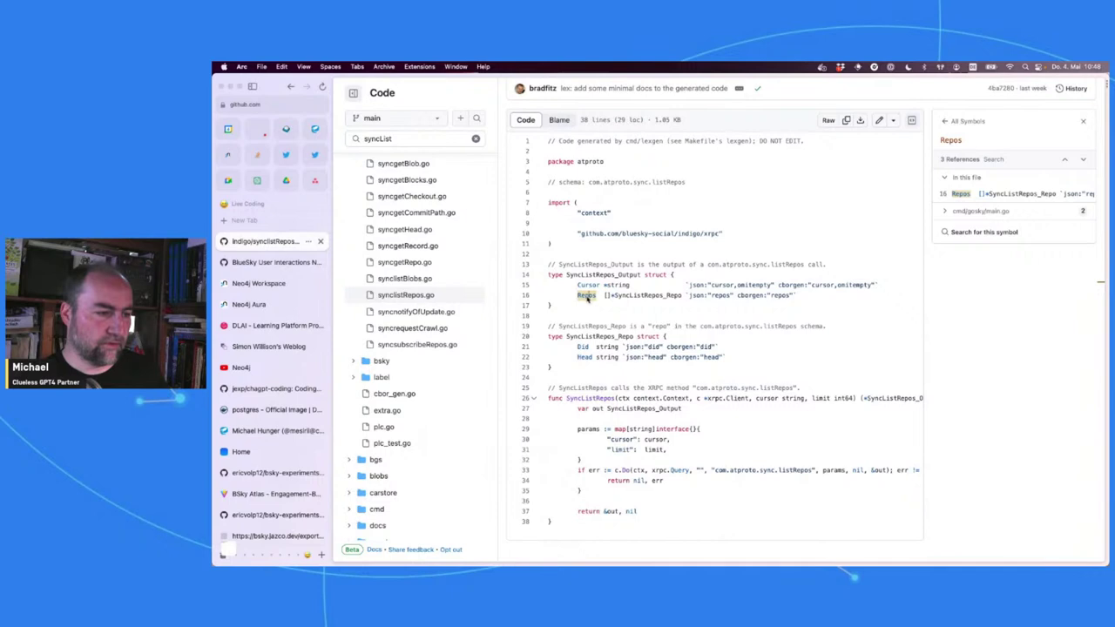
pyautogui.click(672, 297)
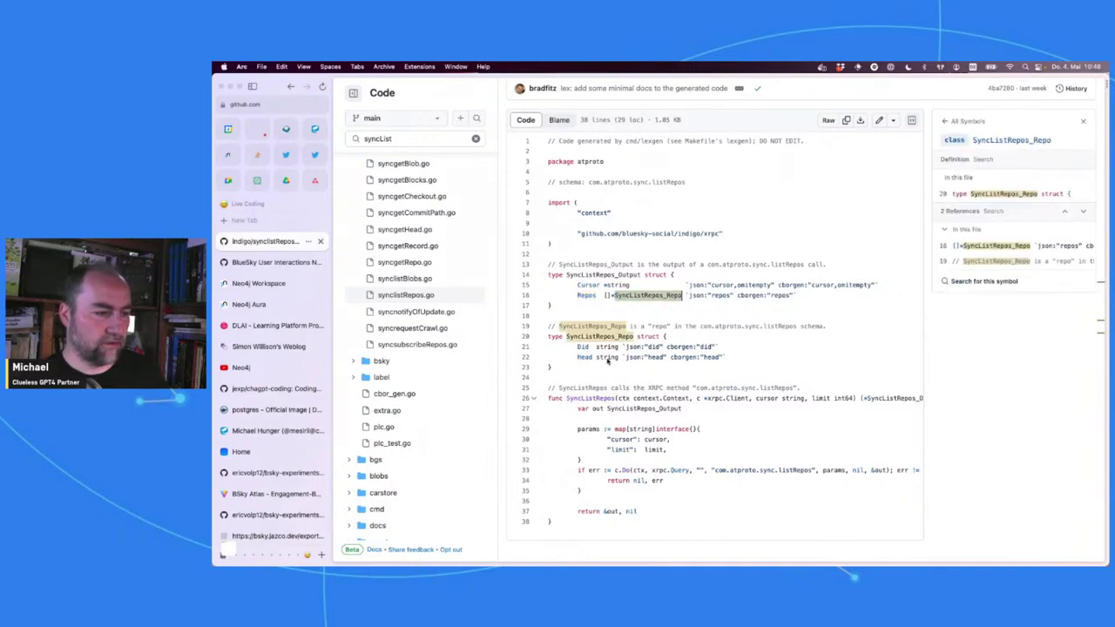
pyautogui.click(581, 347)
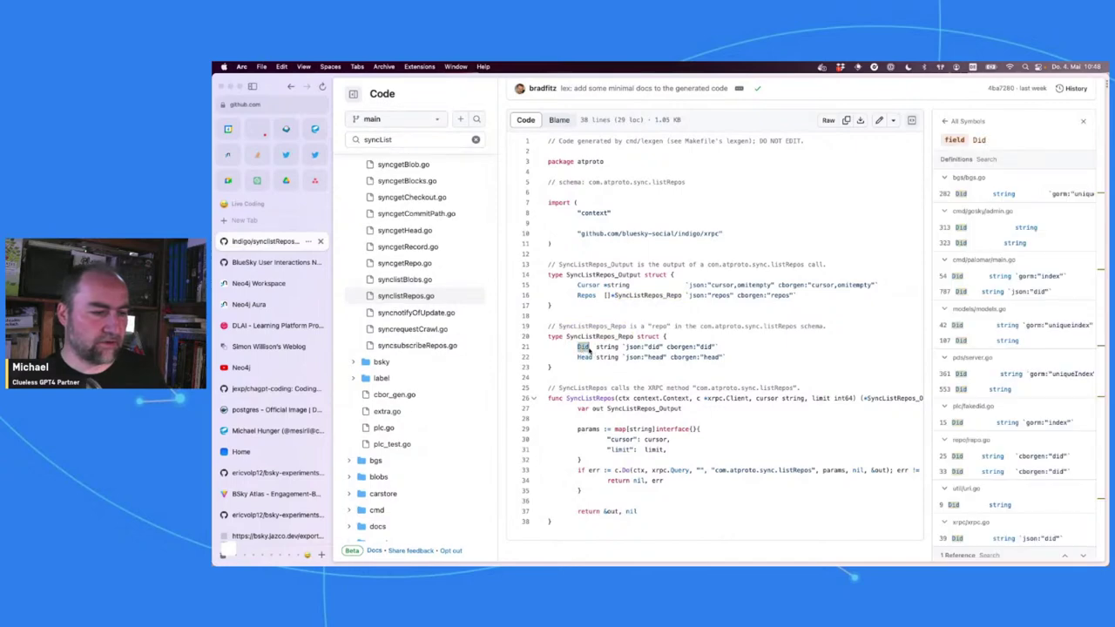
# Step: Switch to main.go in VS Code and examine the wait group code, highlighting wg, Done and the make call for handleChan
pyautogui.press('super+Tab')
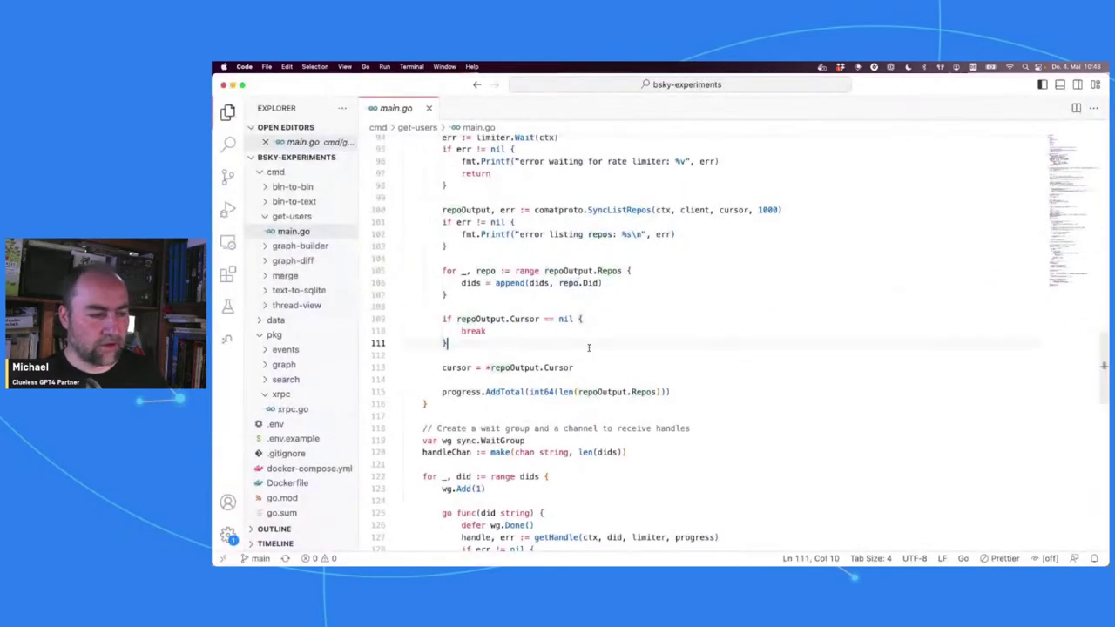
pyautogui.scroll(-5, 587, 347)
pyautogui.scroll(-1, 587, 347)
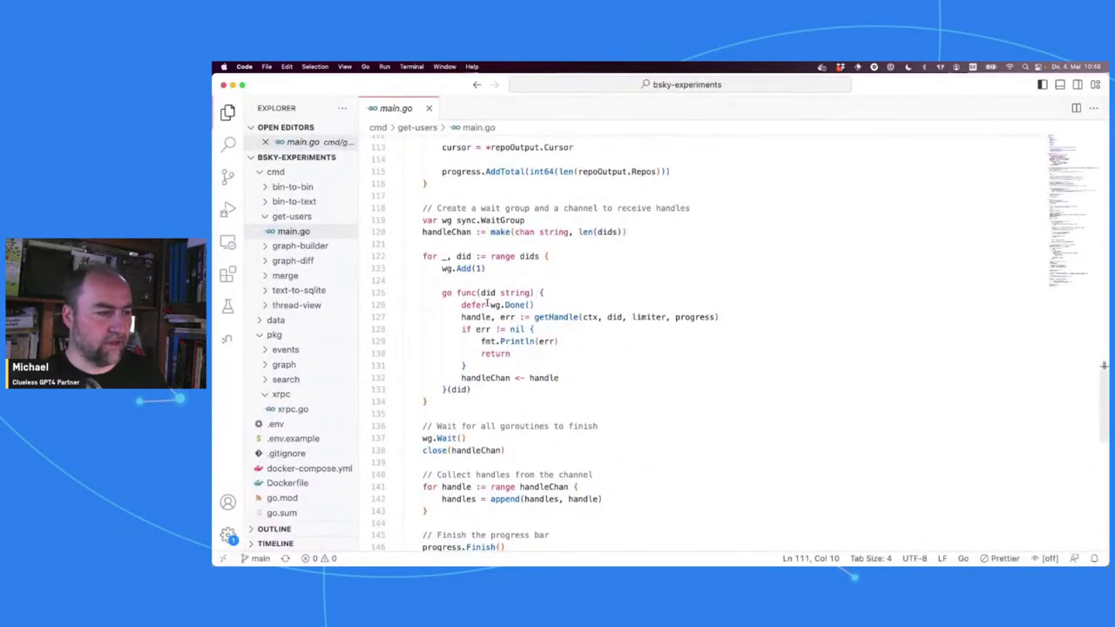
pyautogui.doubleClick(448, 269)
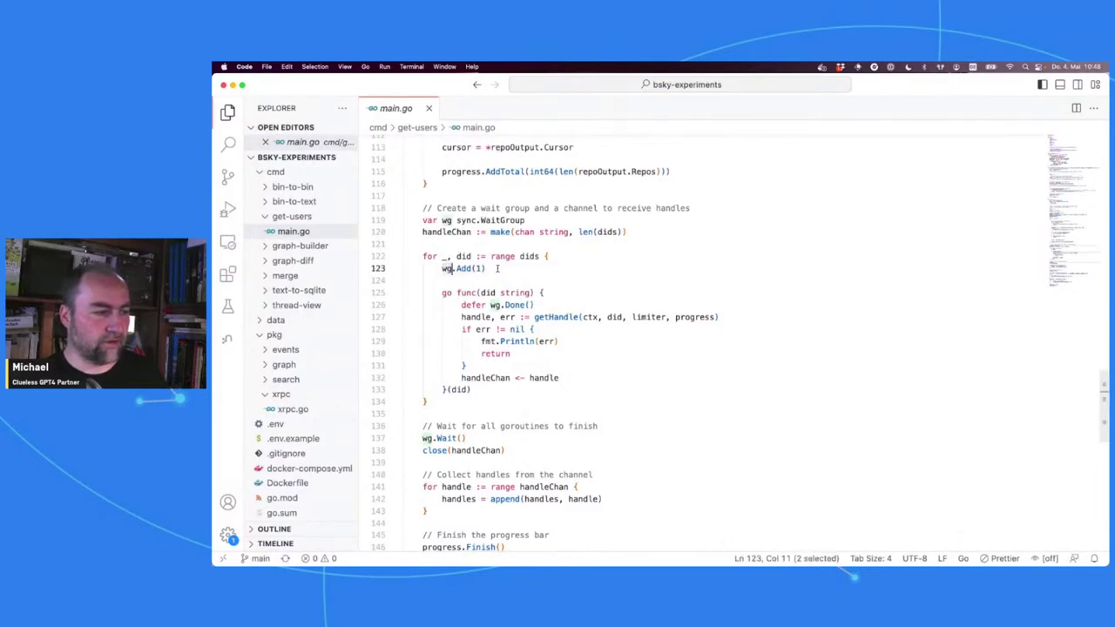
pyautogui.doubleClick(515, 305)
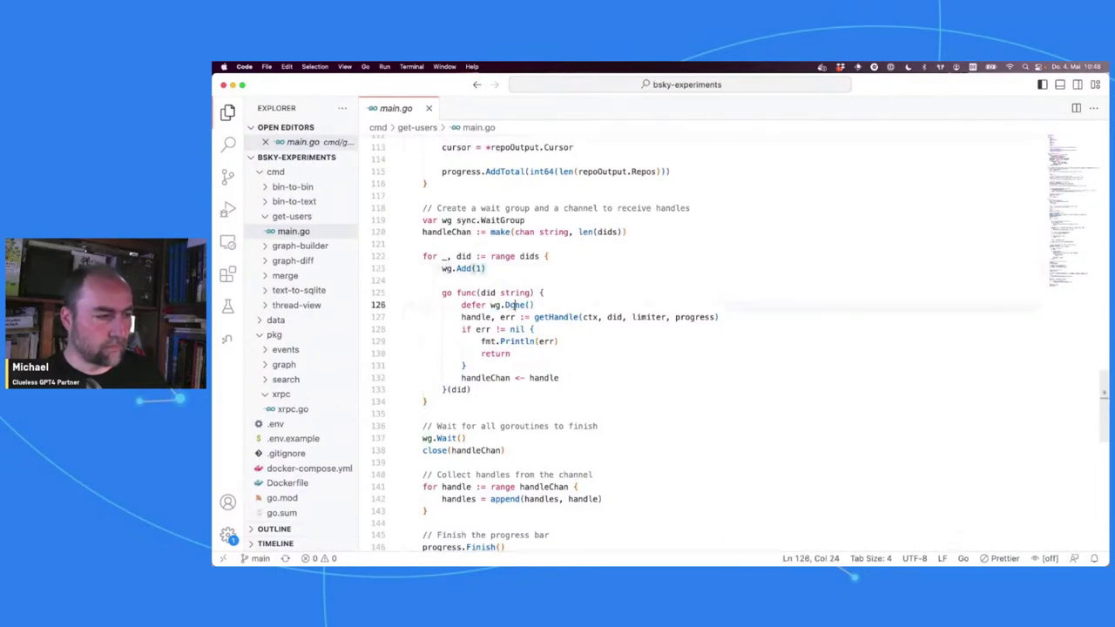
pyautogui.scroll(2, 462, 263)
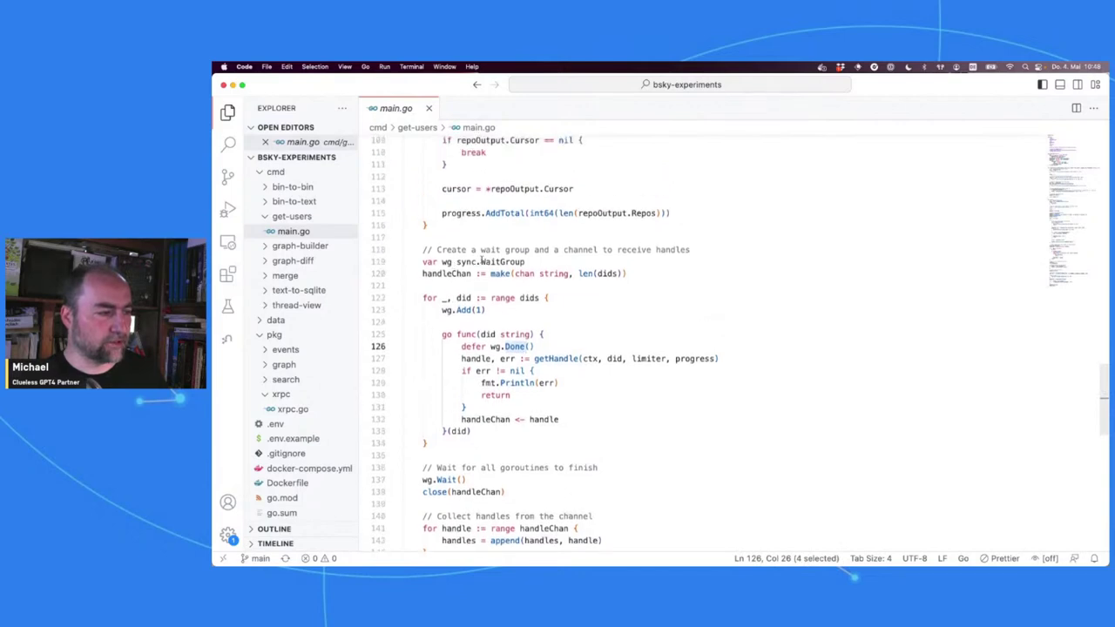
pyautogui.doubleClick(501, 274)
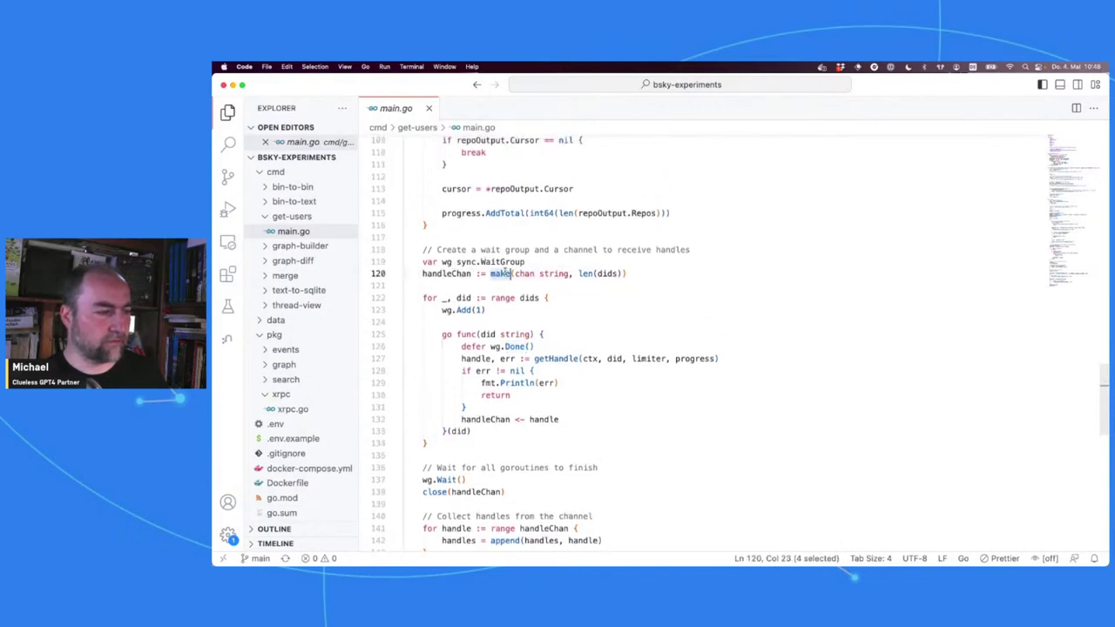
# Step: Examine the WaitGroup declaration and the handleChan channel setup, highlighting handleChan and its len(dids) buffer size
pyautogui.tripleClick(508, 262)
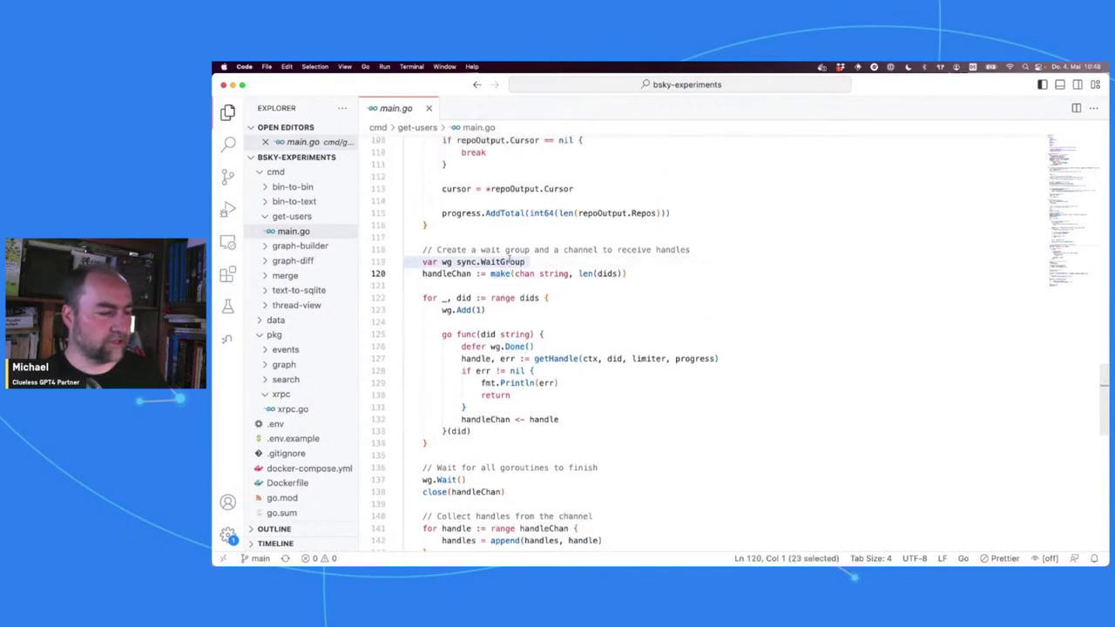
pyautogui.doubleClick(445, 274)
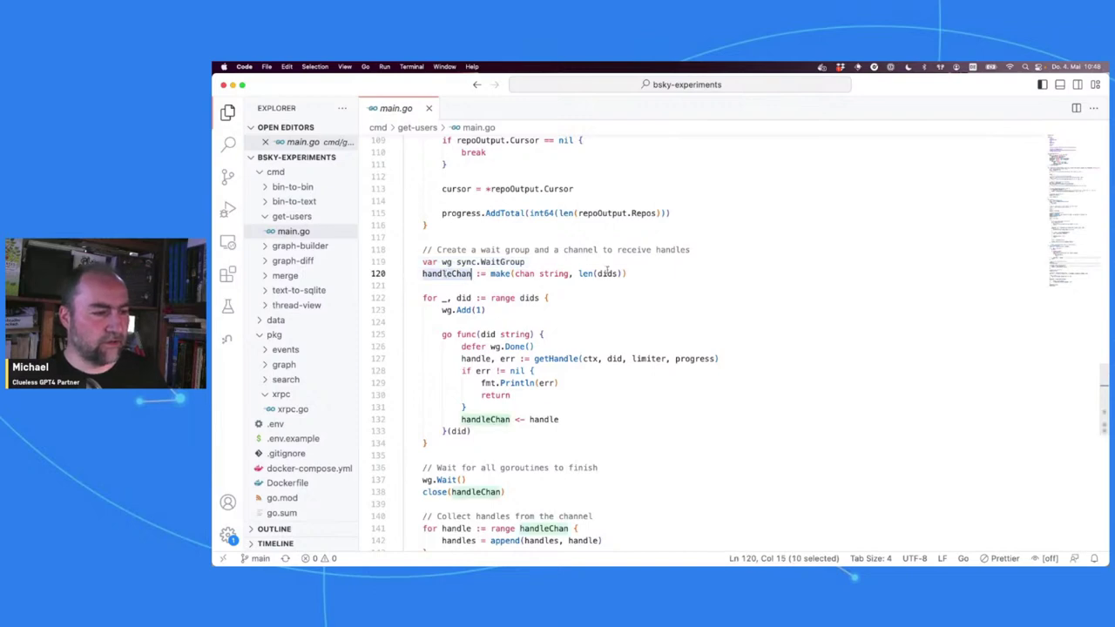
pyautogui.moveTo(578, 273); pyautogui.dragTo(619, 274)
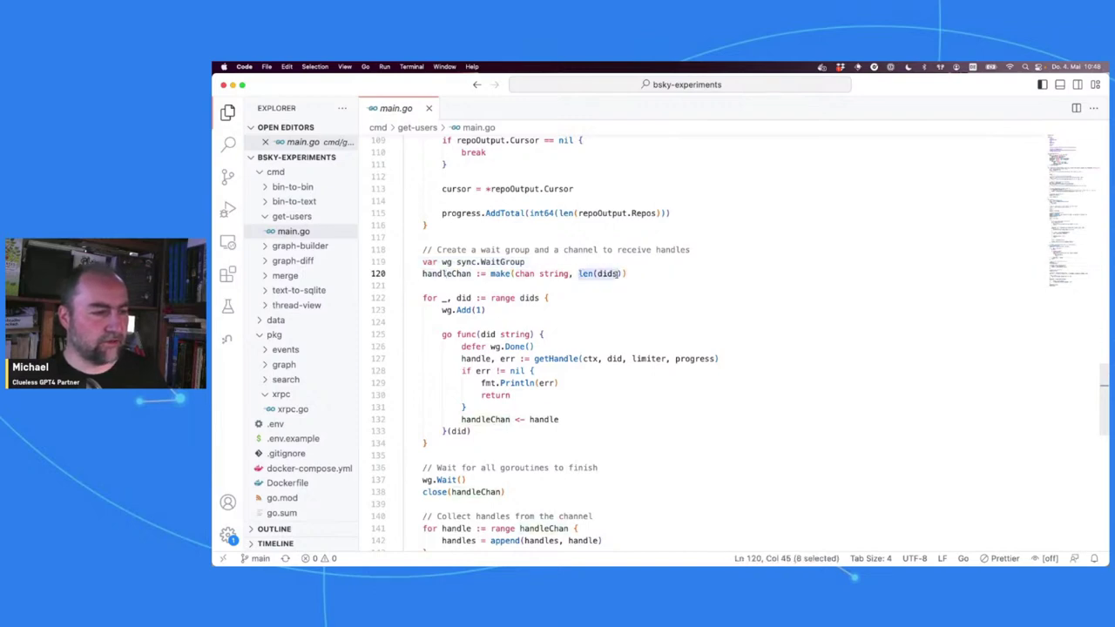
pyautogui.click(550, 284)
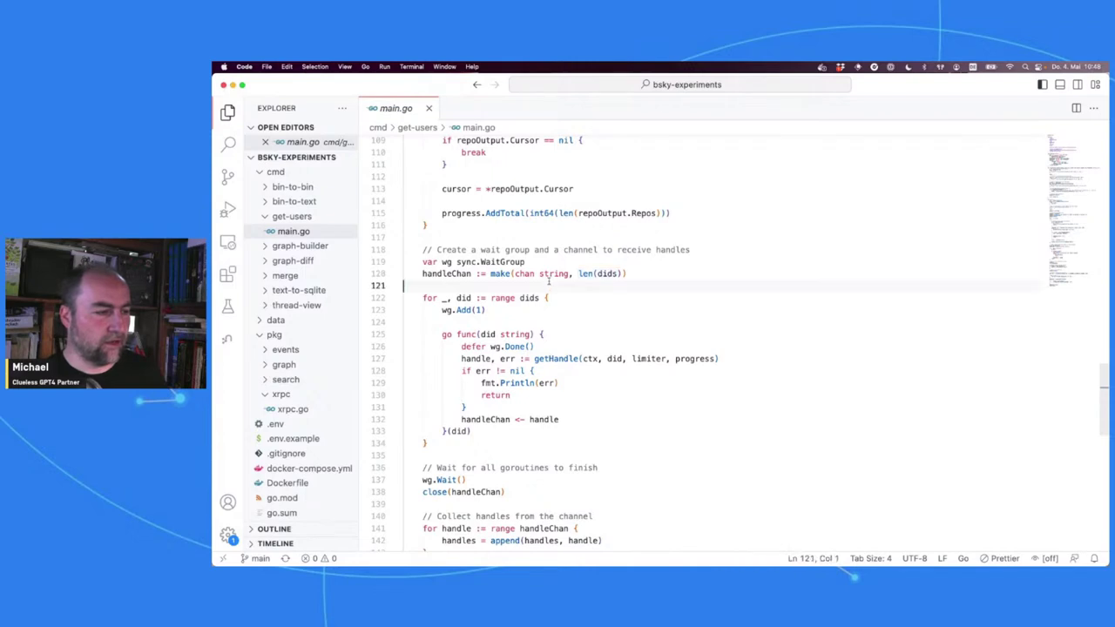
# Step: Review the goroutine inside the dids loop, highlighting the go keyword and the string type of its did parameter
pyautogui.scroll(-2, 498, 332)
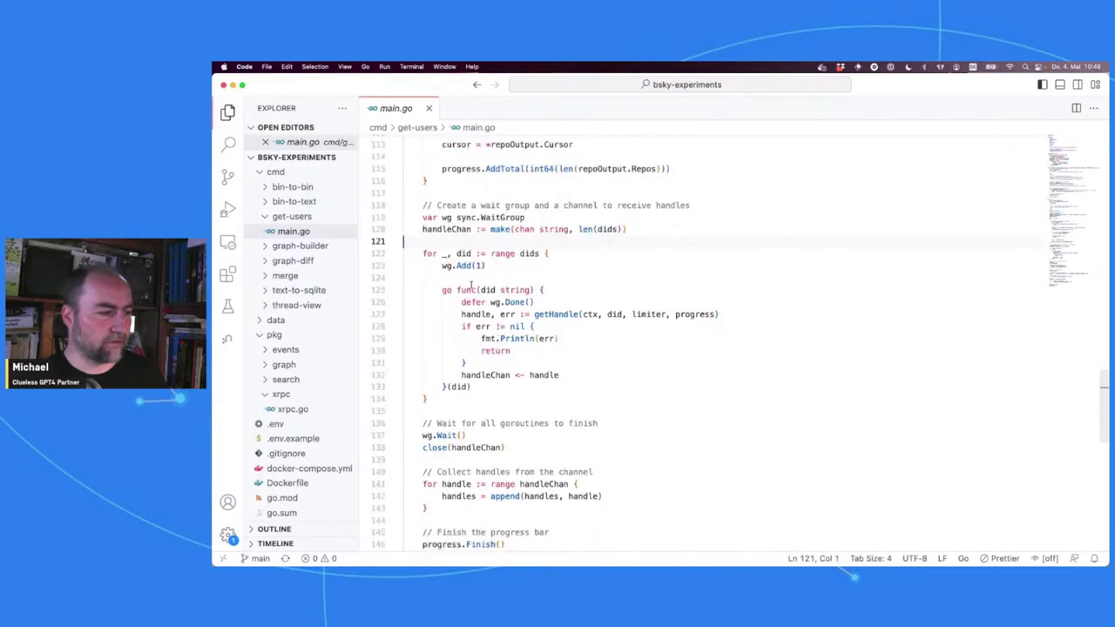
pyautogui.doubleClick(445, 289)
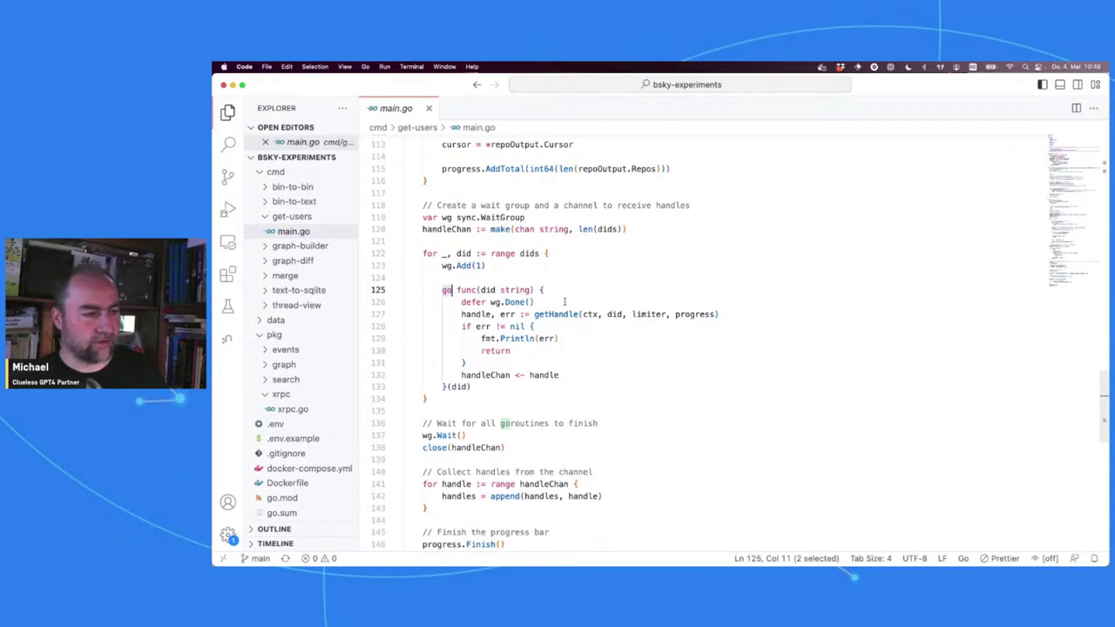
pyautogui.click(564, 301)
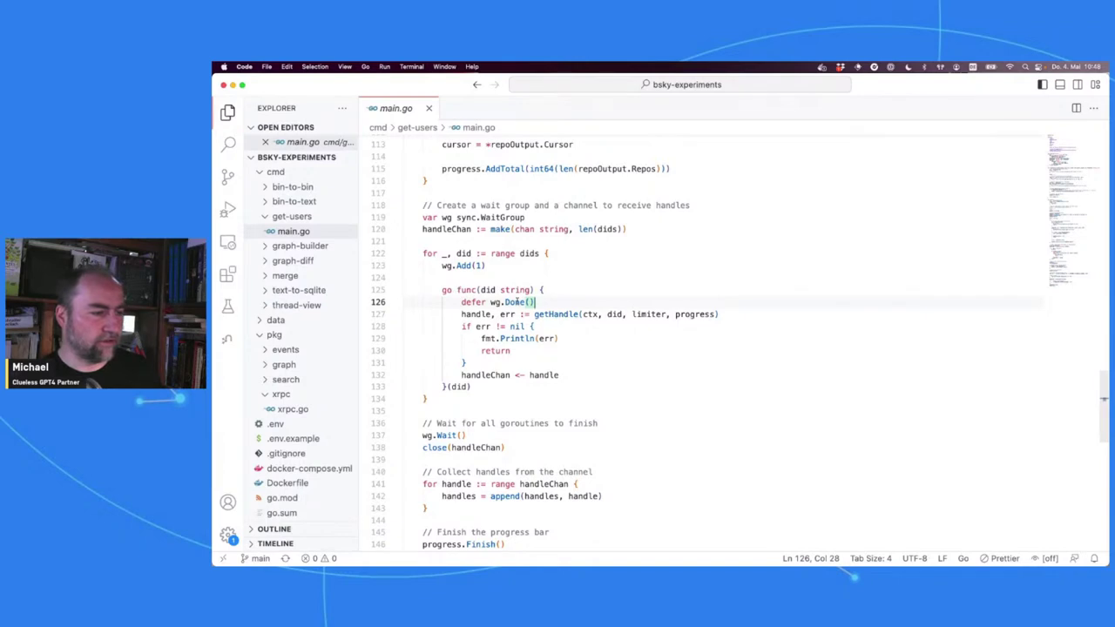
pyautogui.moveTo(503, 291); pyautogui.dragTo(531, 289)
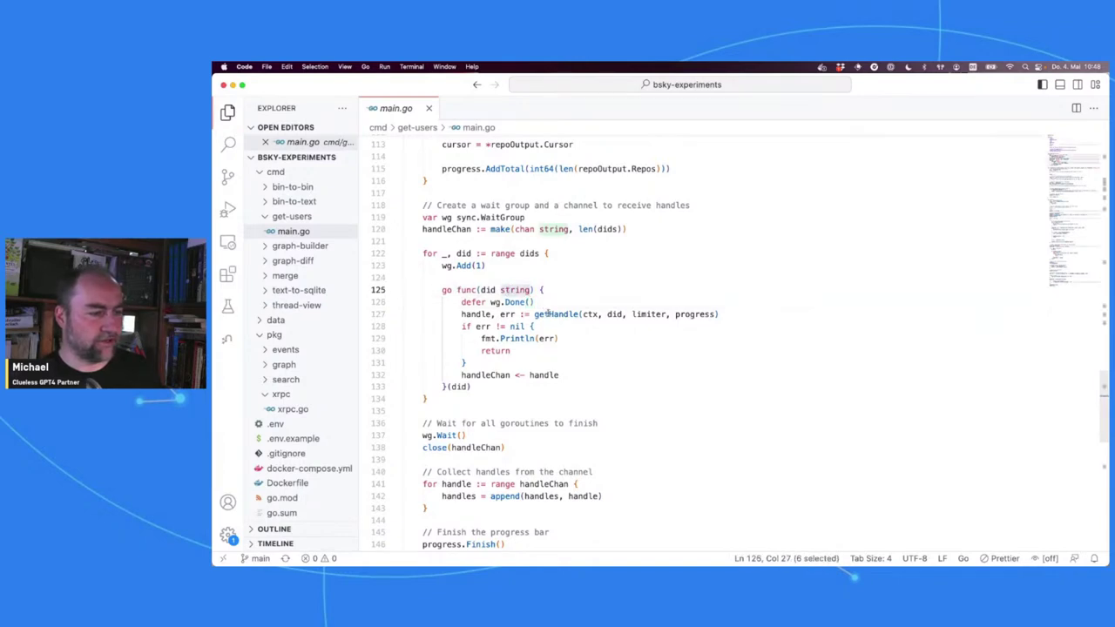